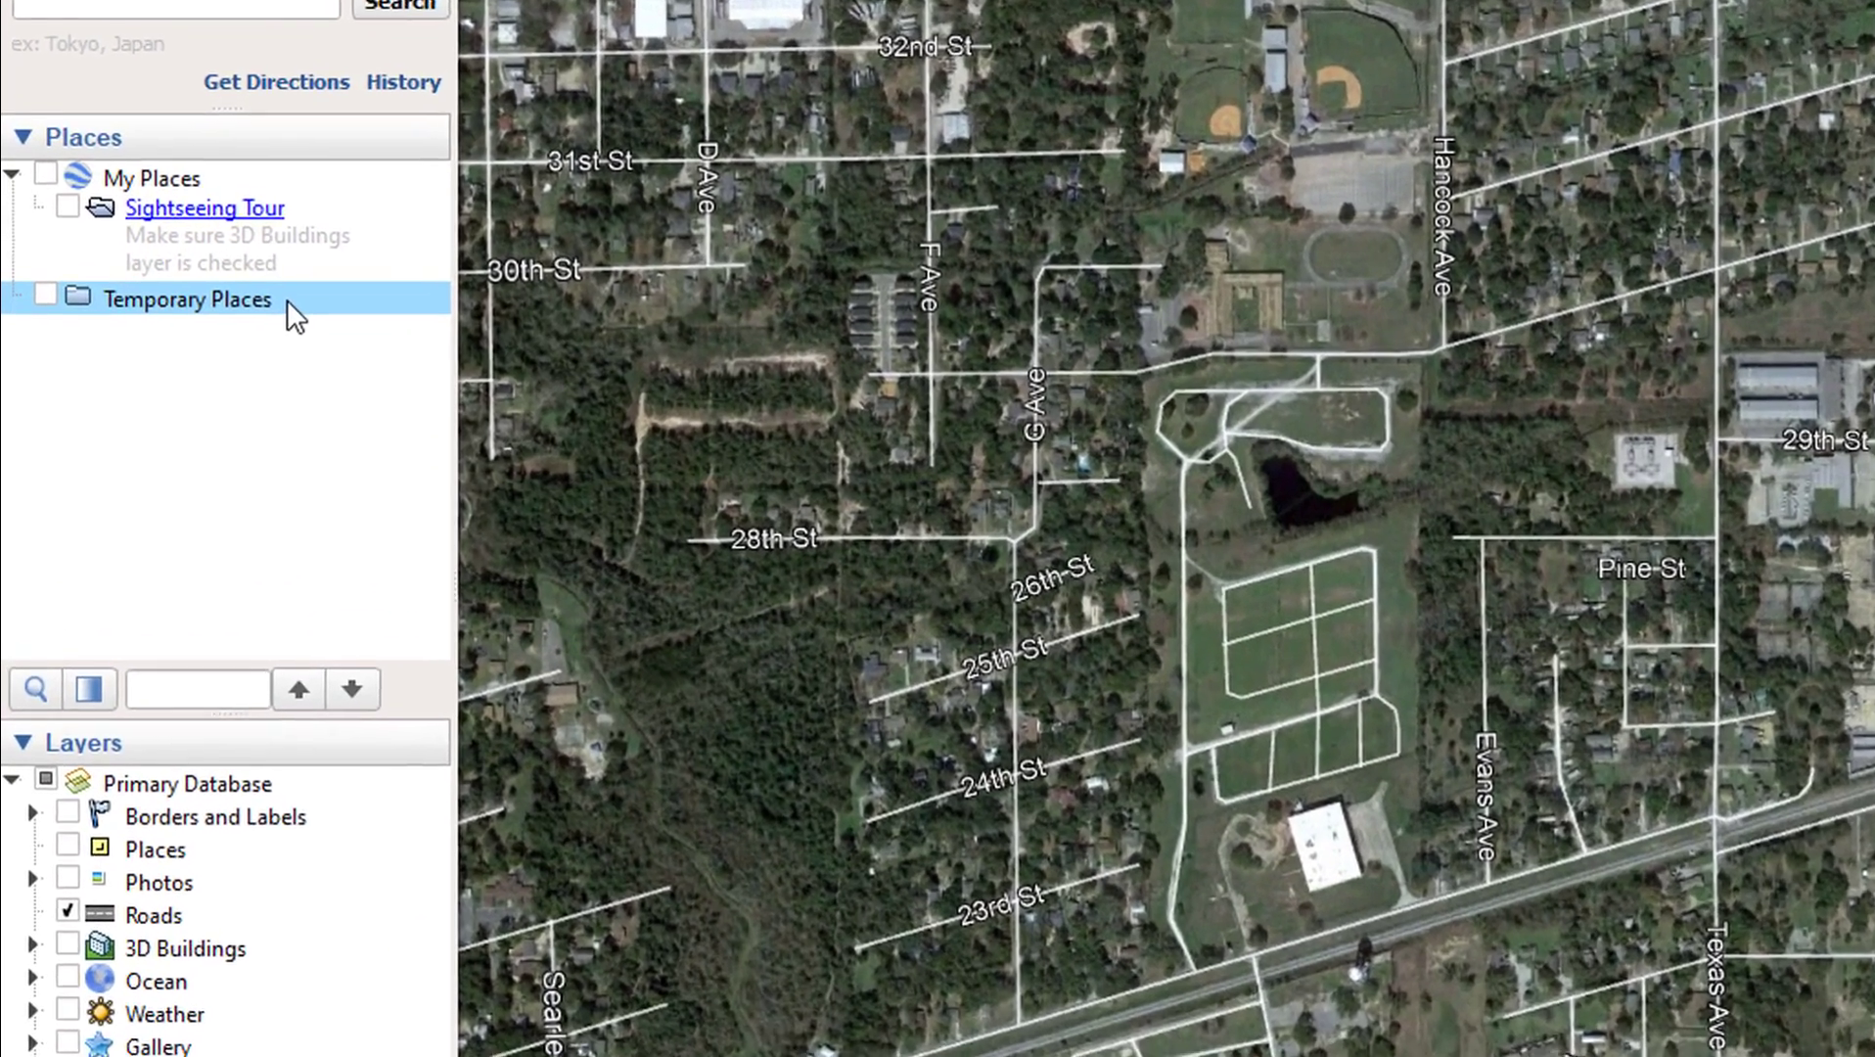
Add a new folder under Temporary Places and name it 'Placemarks'
right_click(287, 299)
mouse_move(439, 309)
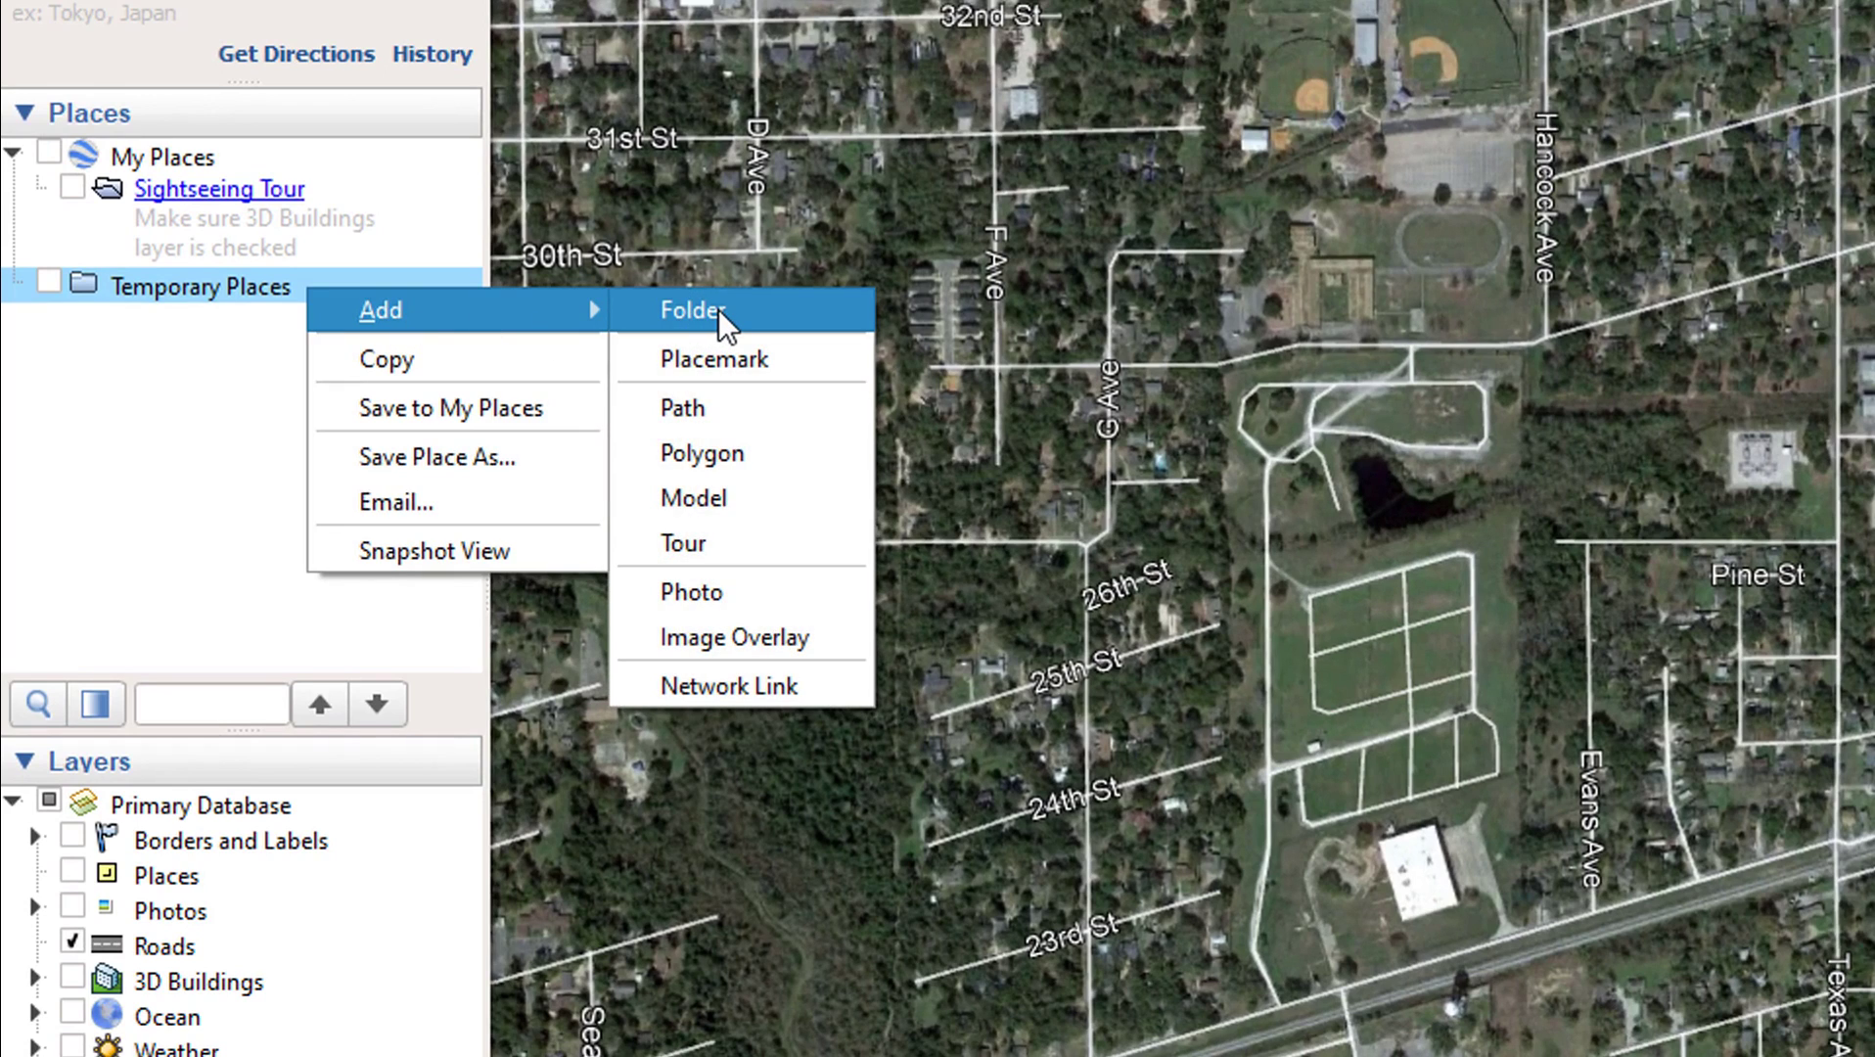
left_click(718, 309)
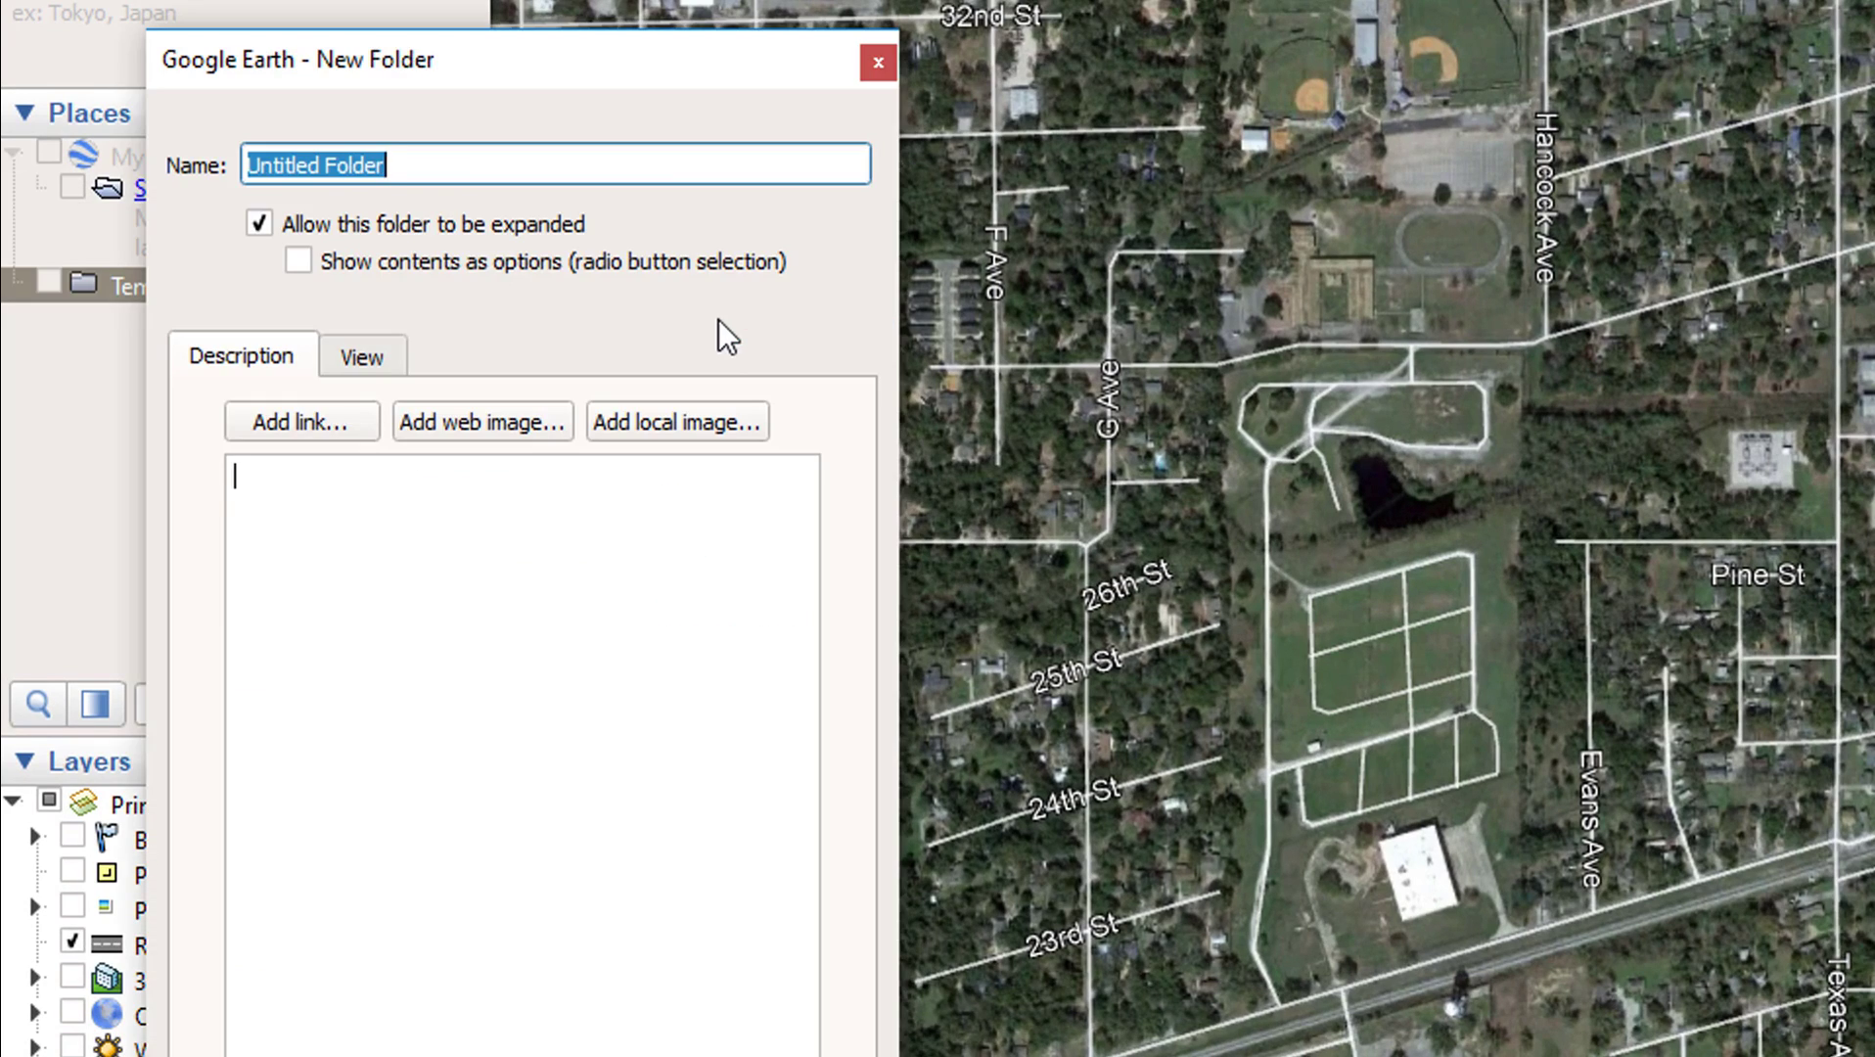
type("Pla")
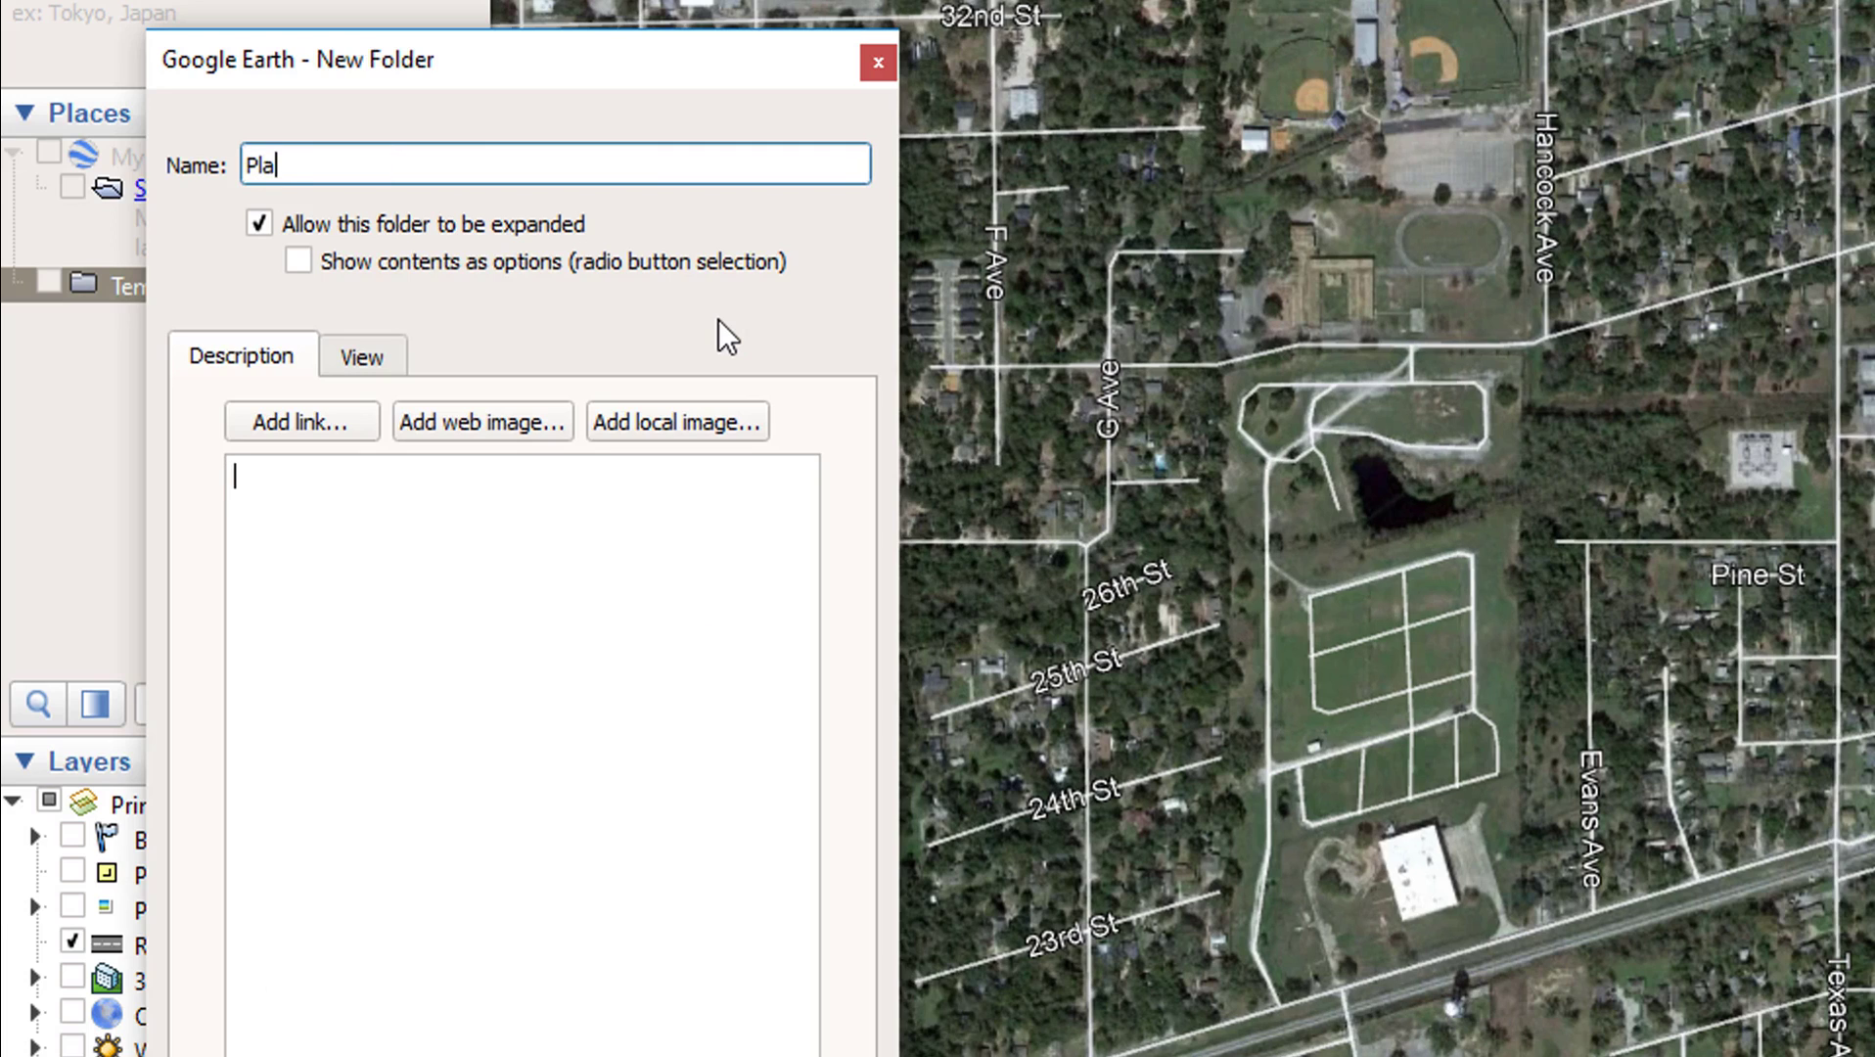
type("cemarks")
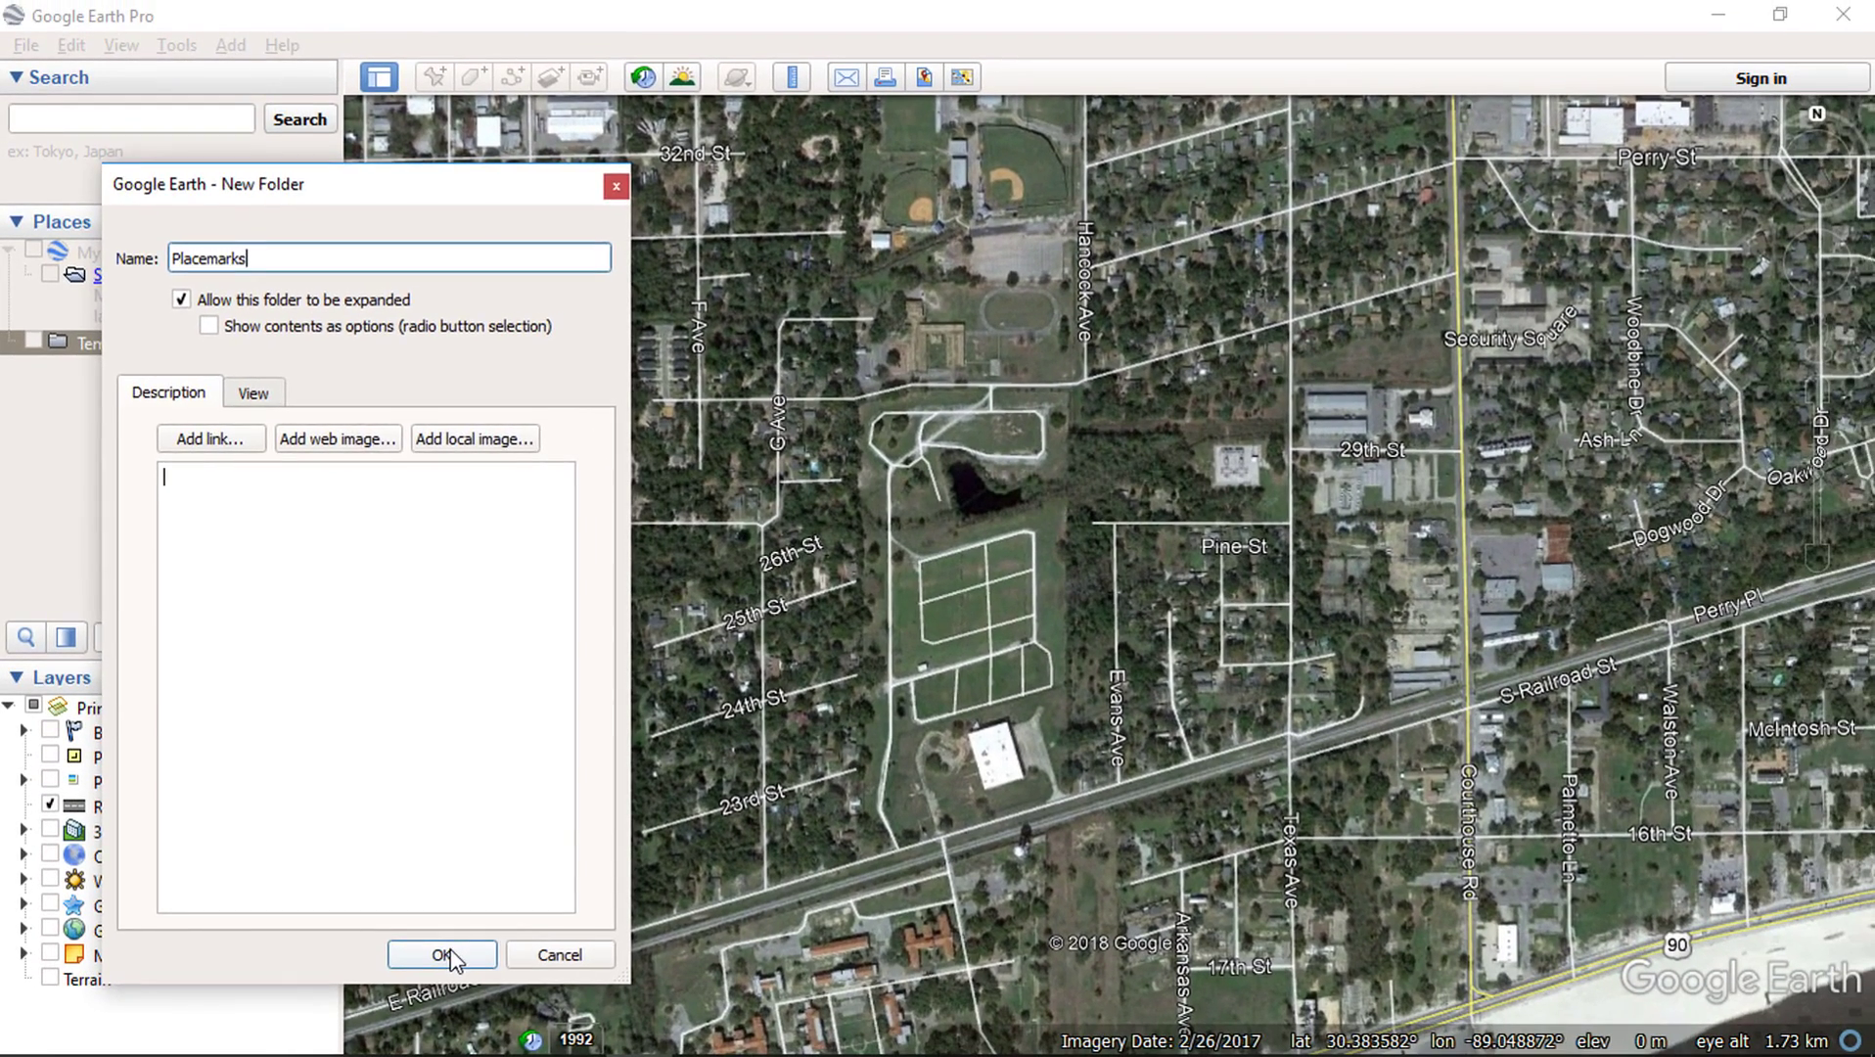
left_click(446, 955)
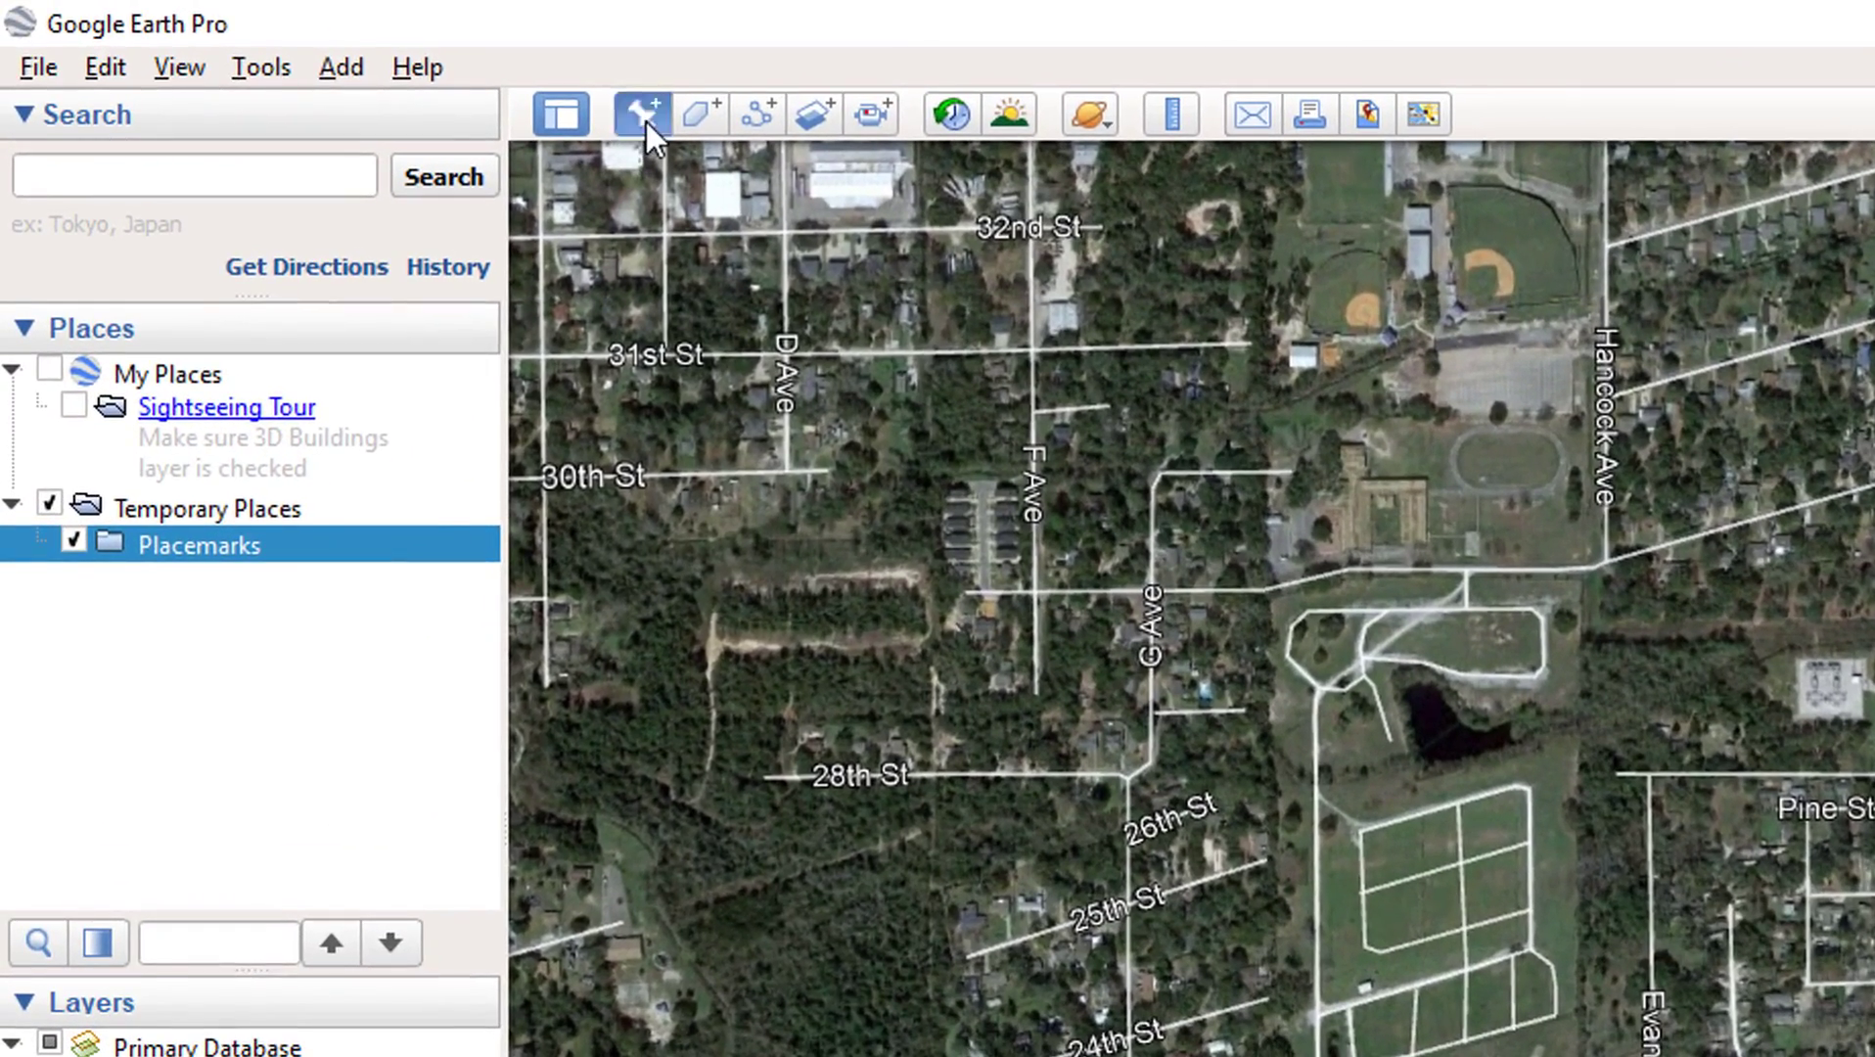
Place a pin on the railroad near 23rd St named 'Junction 1'
left_click(646, 121)
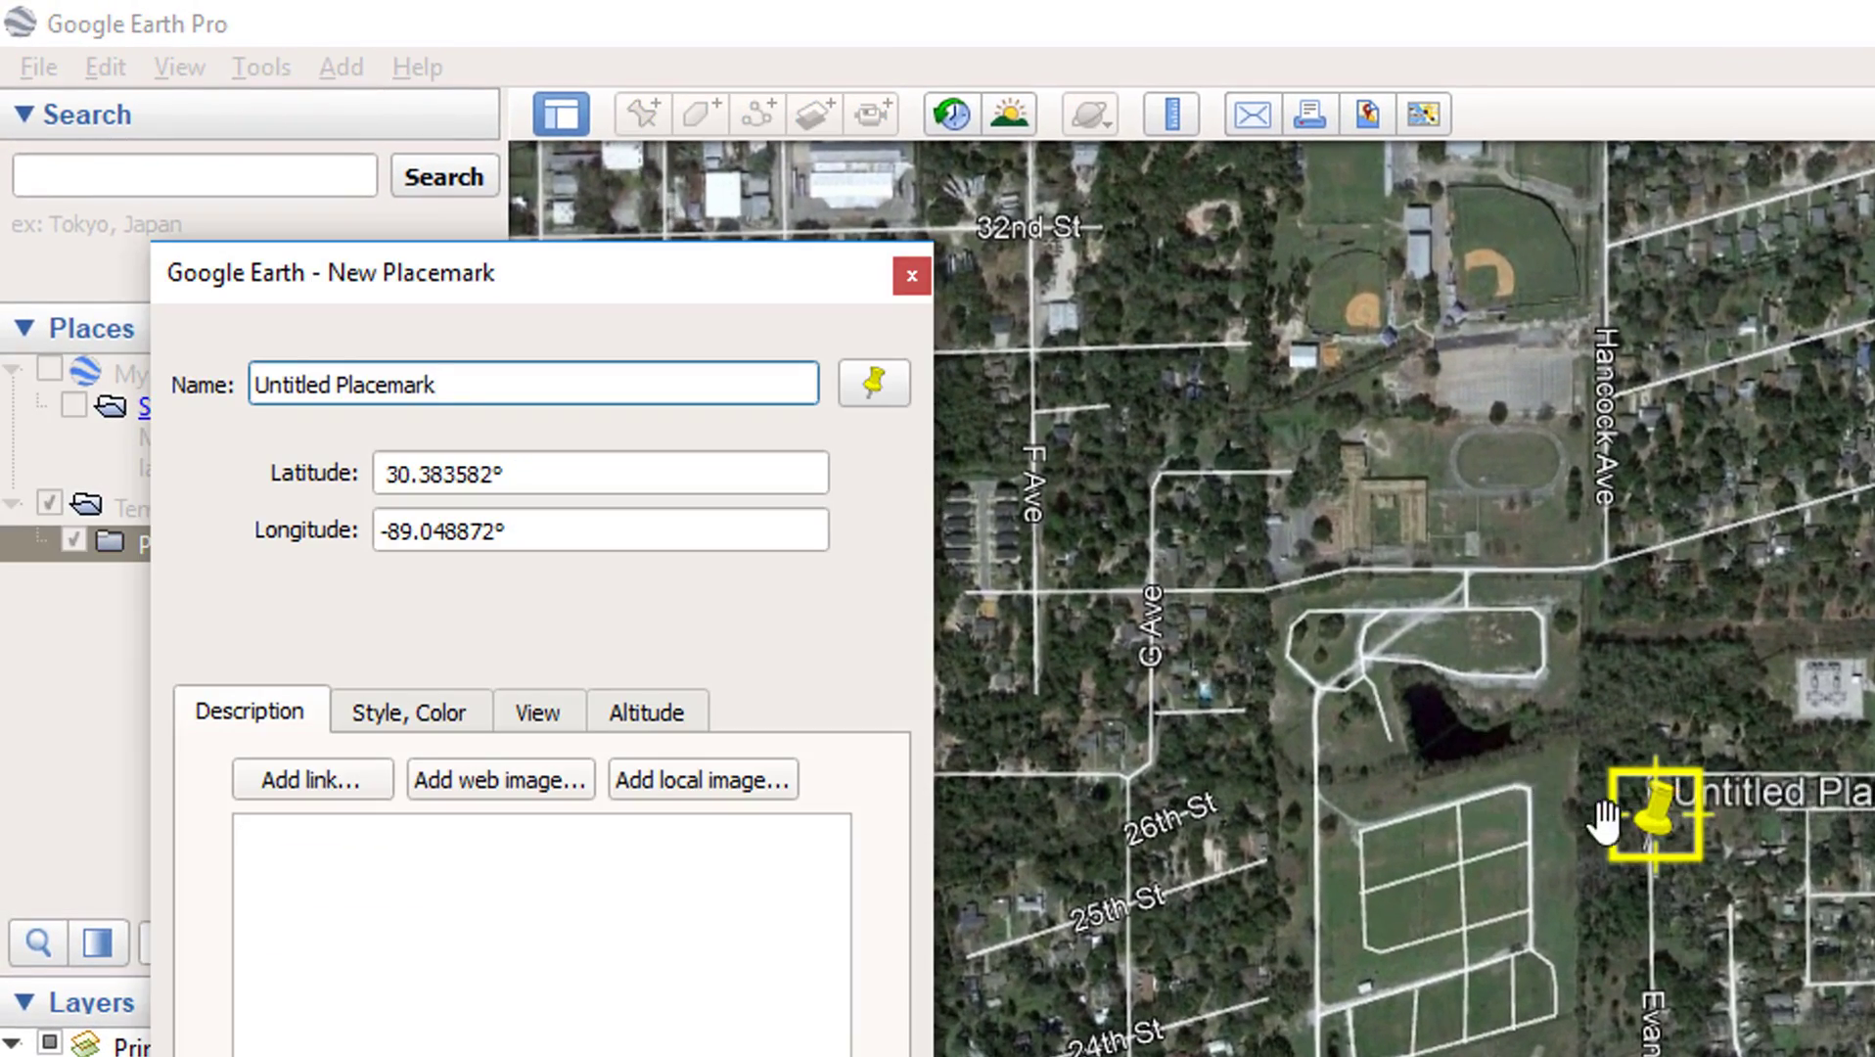
mouse_move(1652, 846)
left_mouse_down()
mouse_move(778, 886)
mouse_move(755, 912)
left_mouse_up()
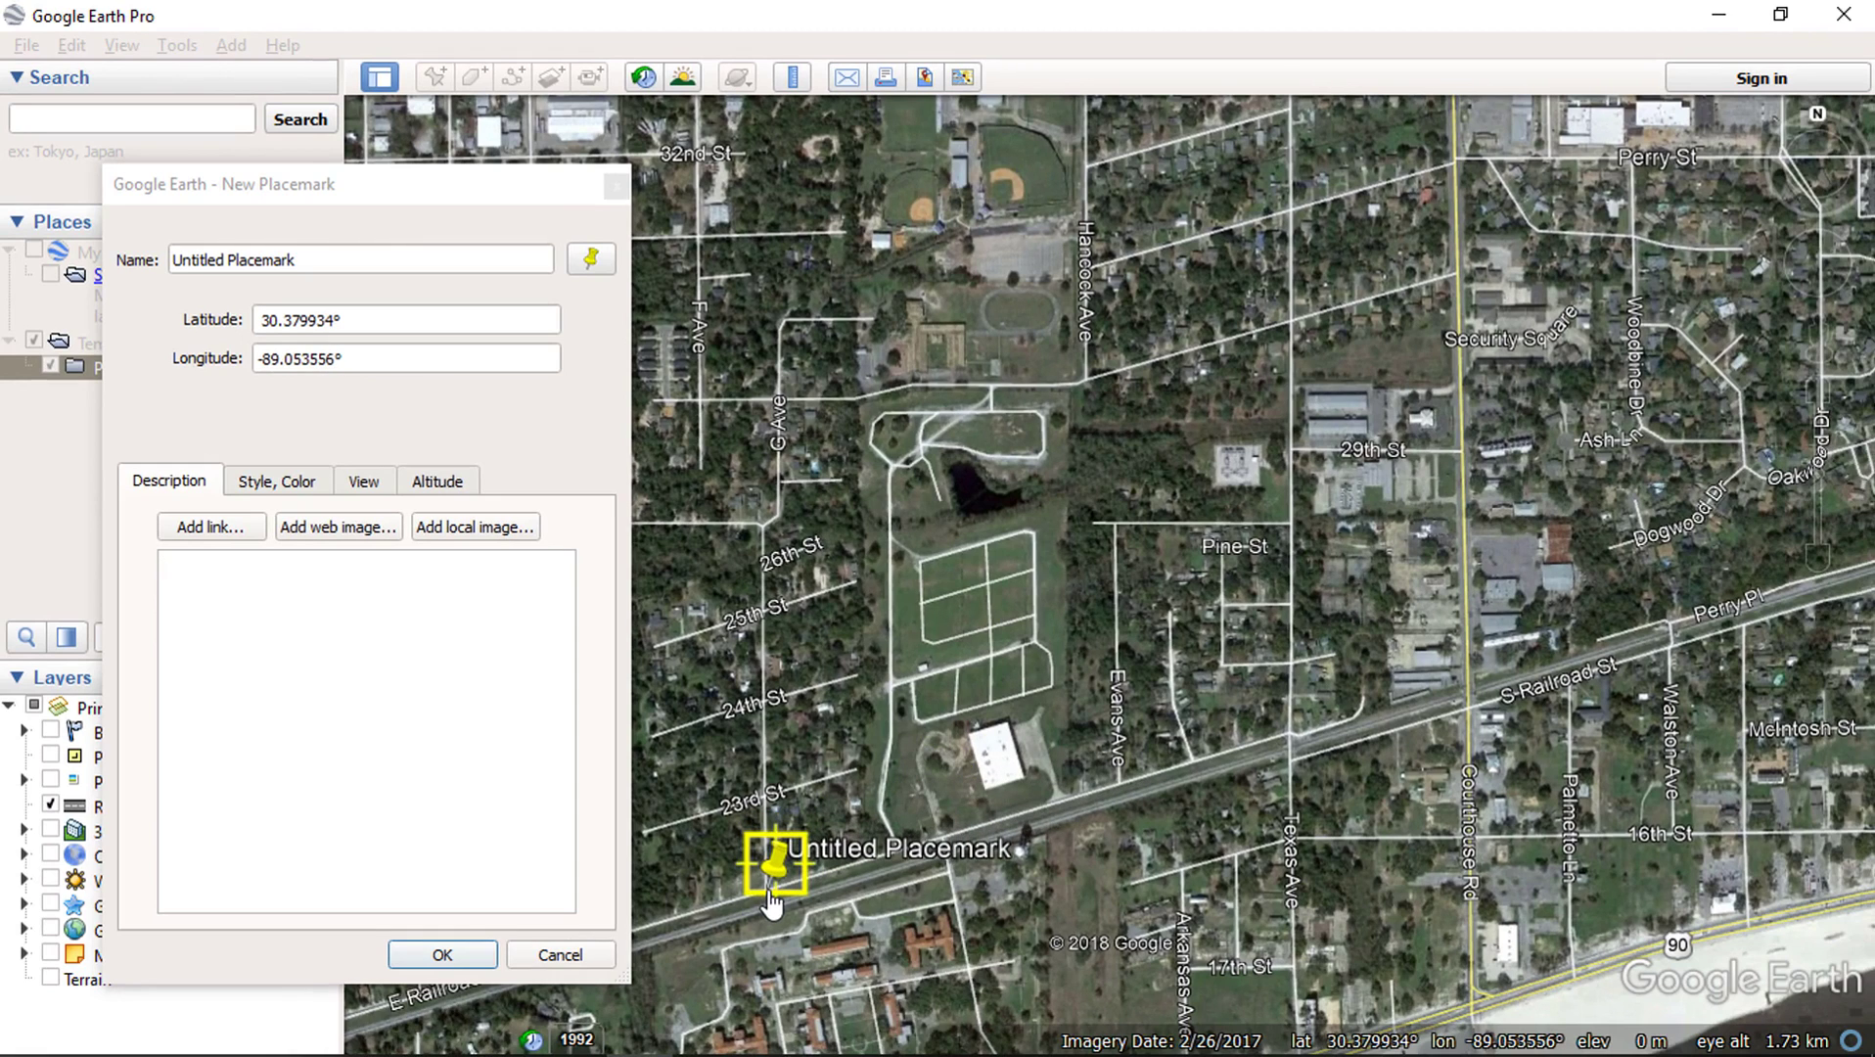
left_click(309, 262)
left_click_drag(309, 263, 168, 262)
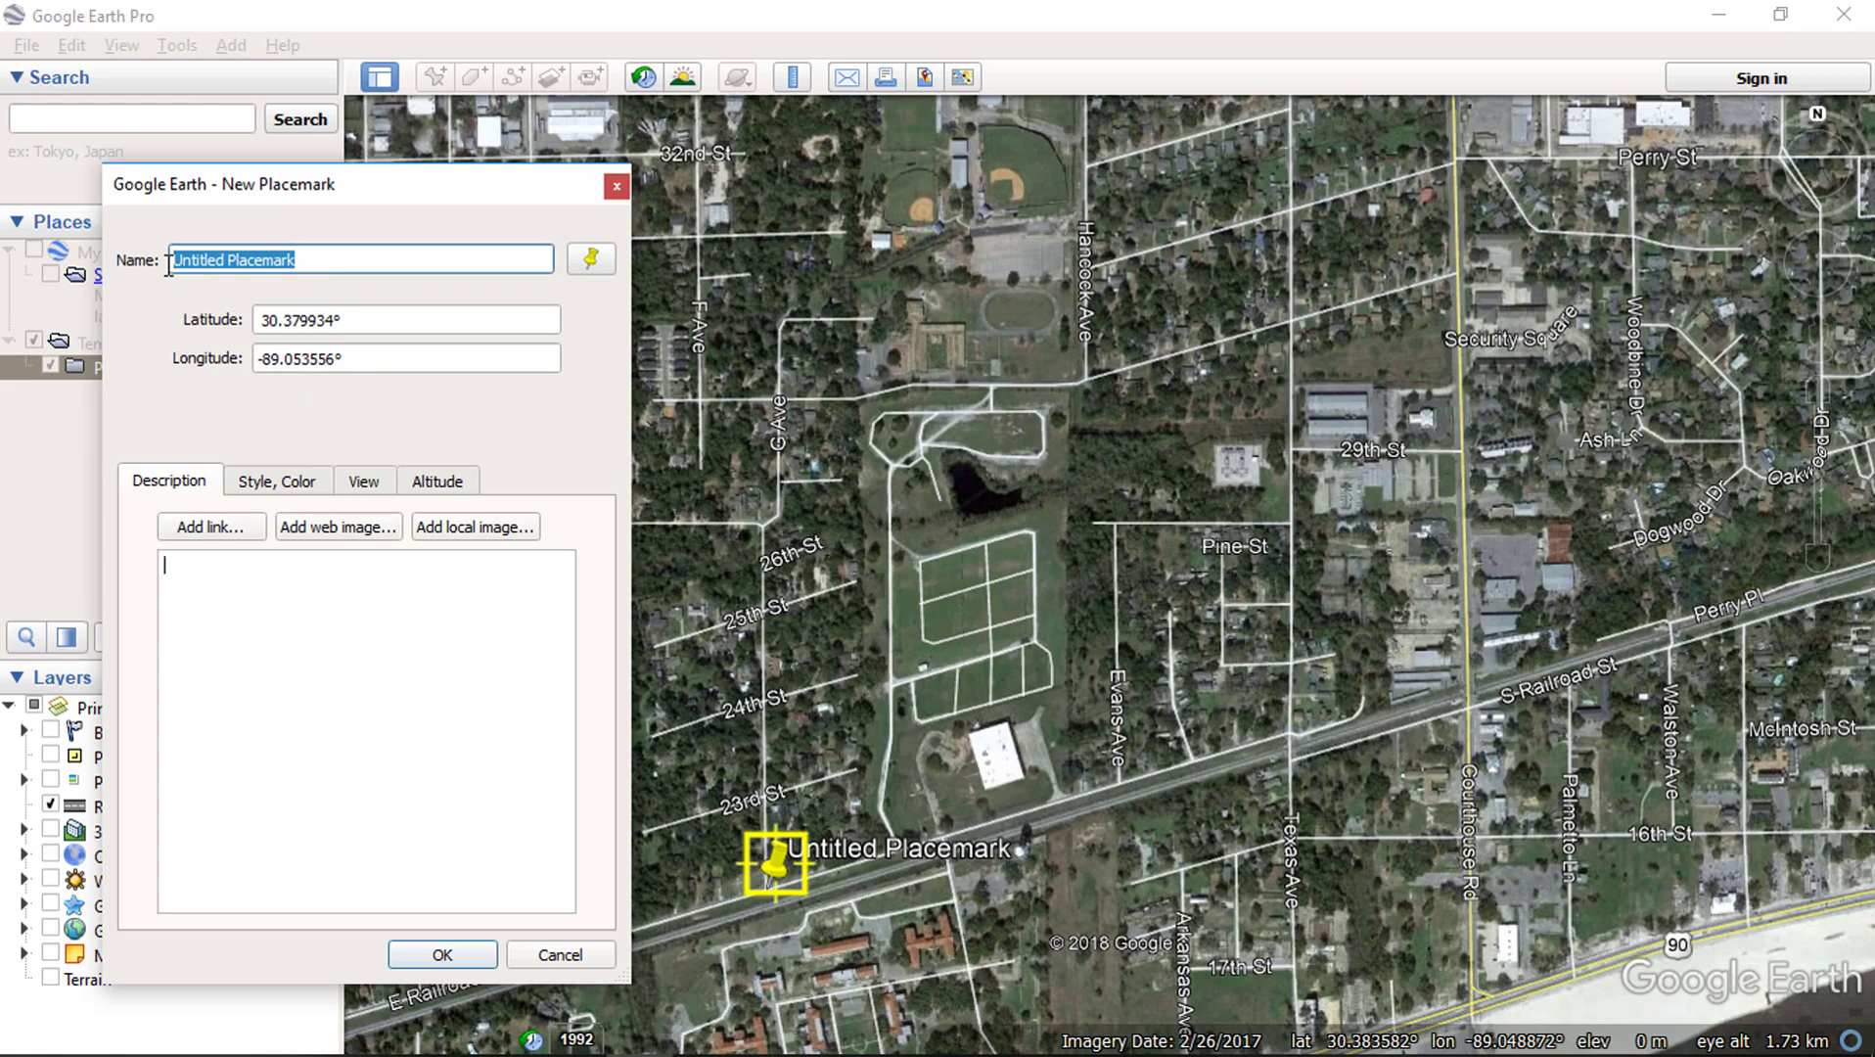
type("Junction 1")
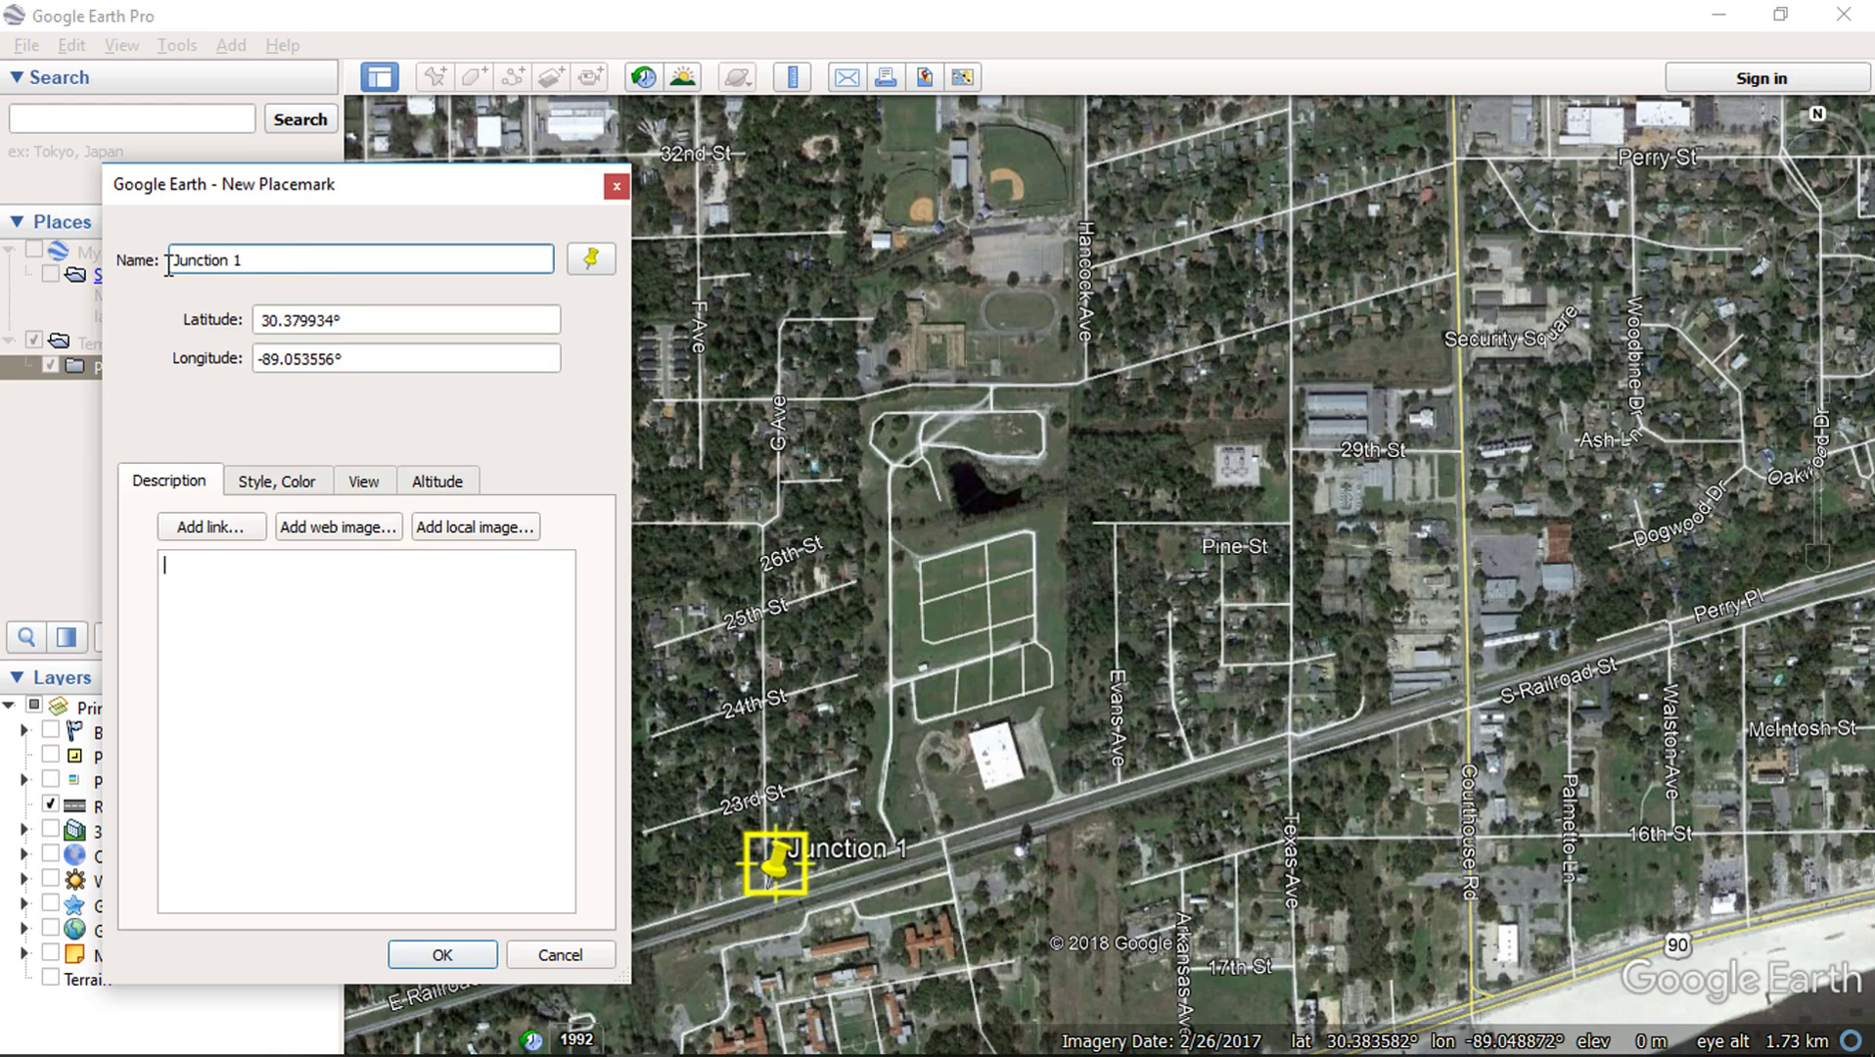
left_click(416, 953)
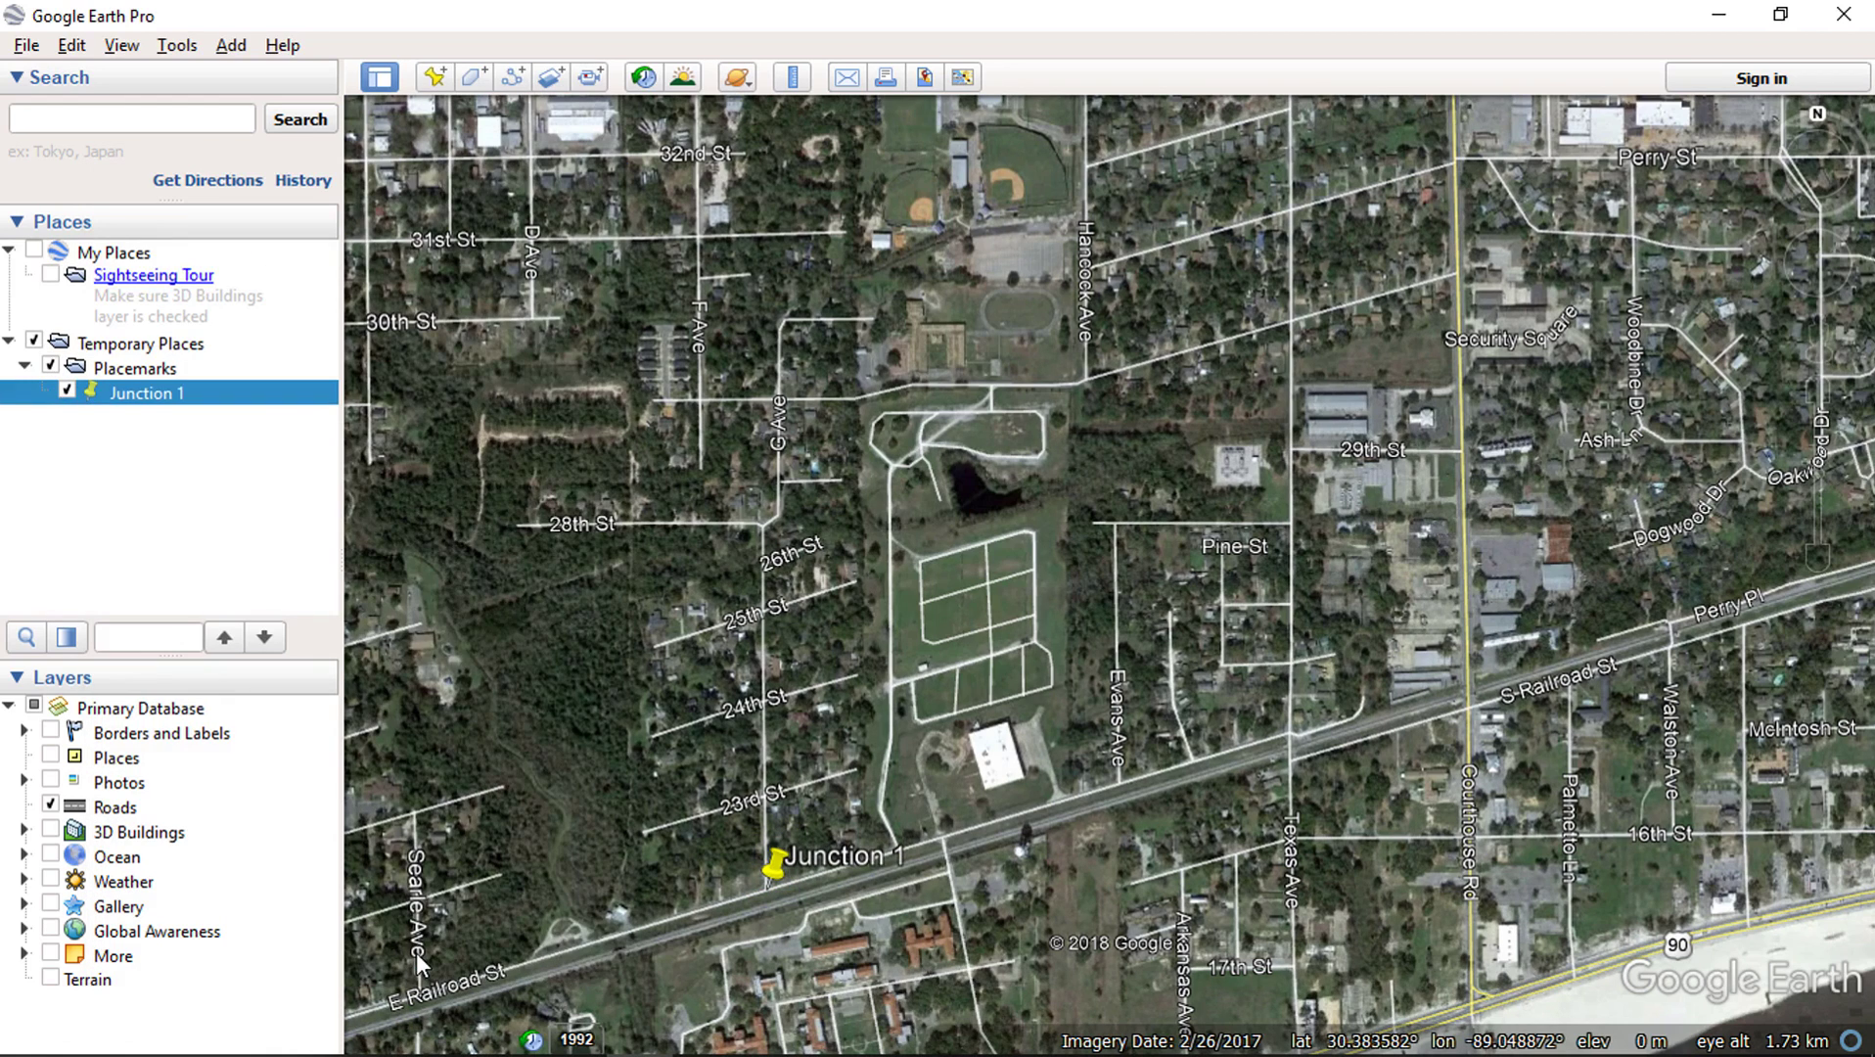
Place a second pin by the railroad named 'Junction 2'
left_click(435, 76)
left_click_drag(1119, 550, 909, 822)
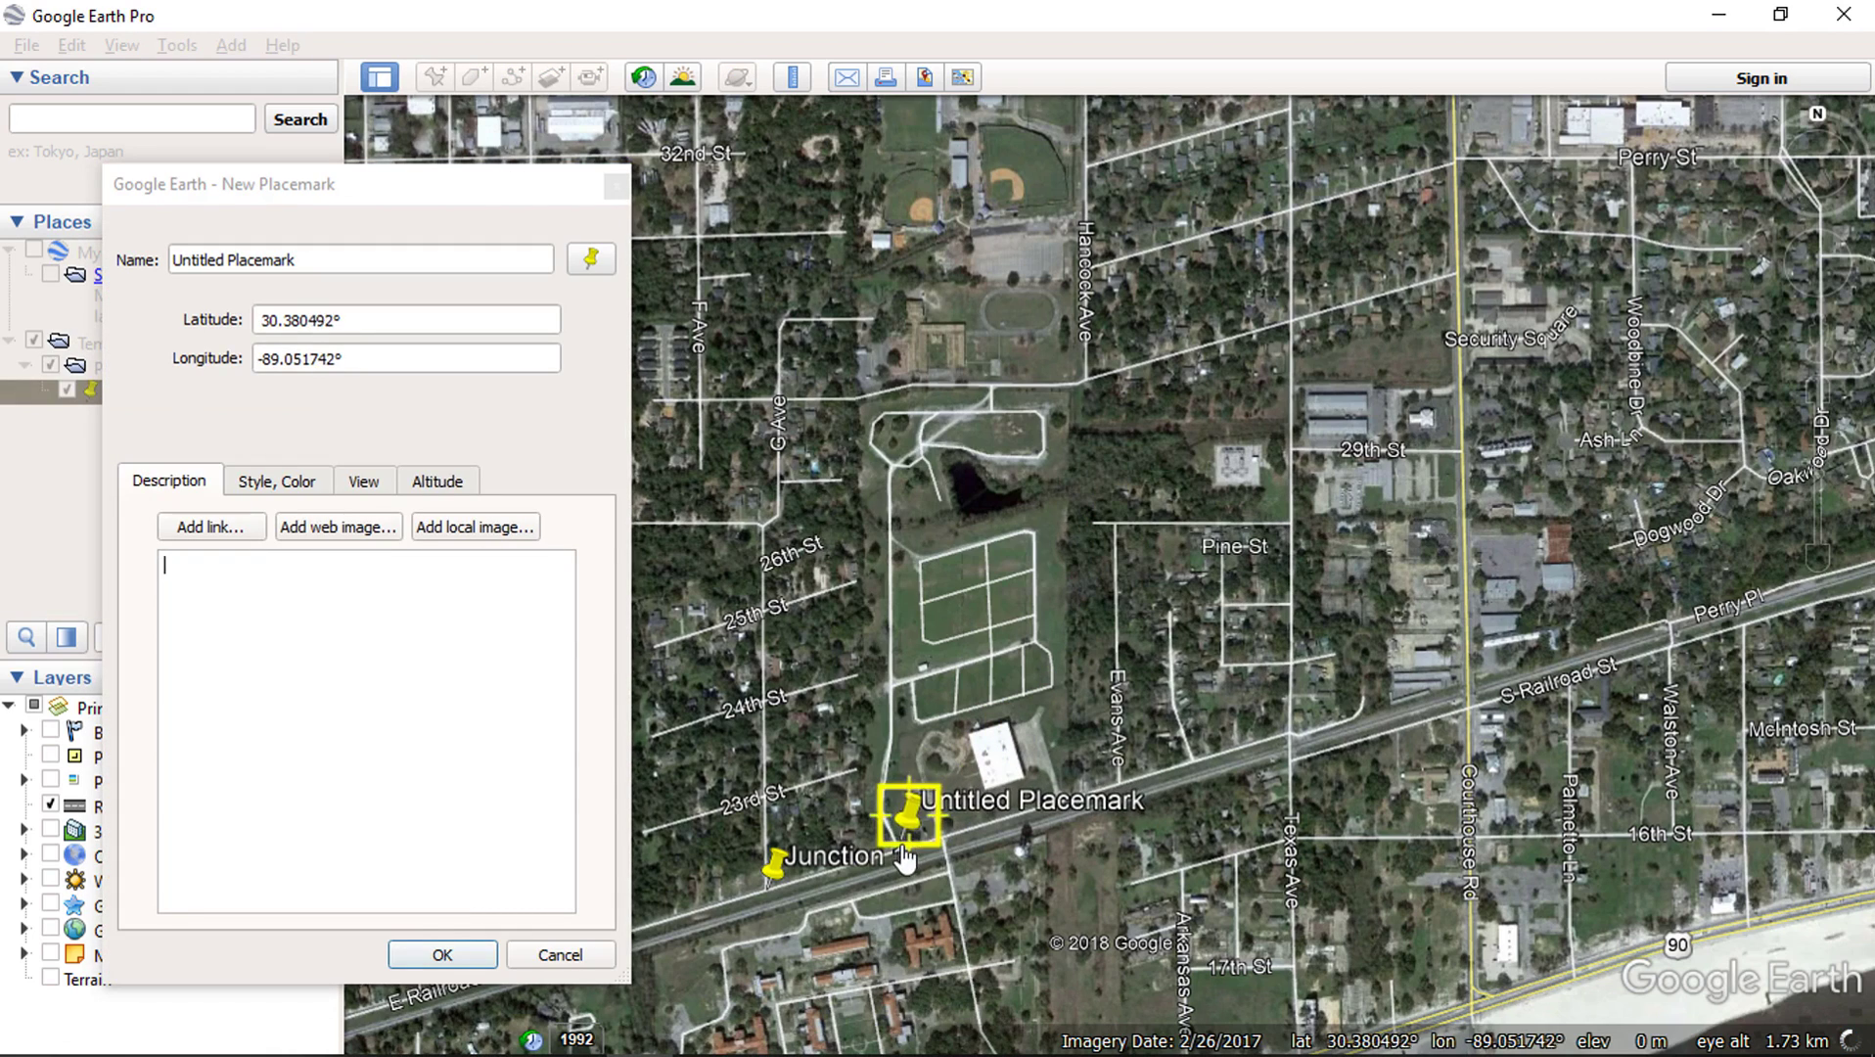
left_click_drag(296, 260, 183, 266)
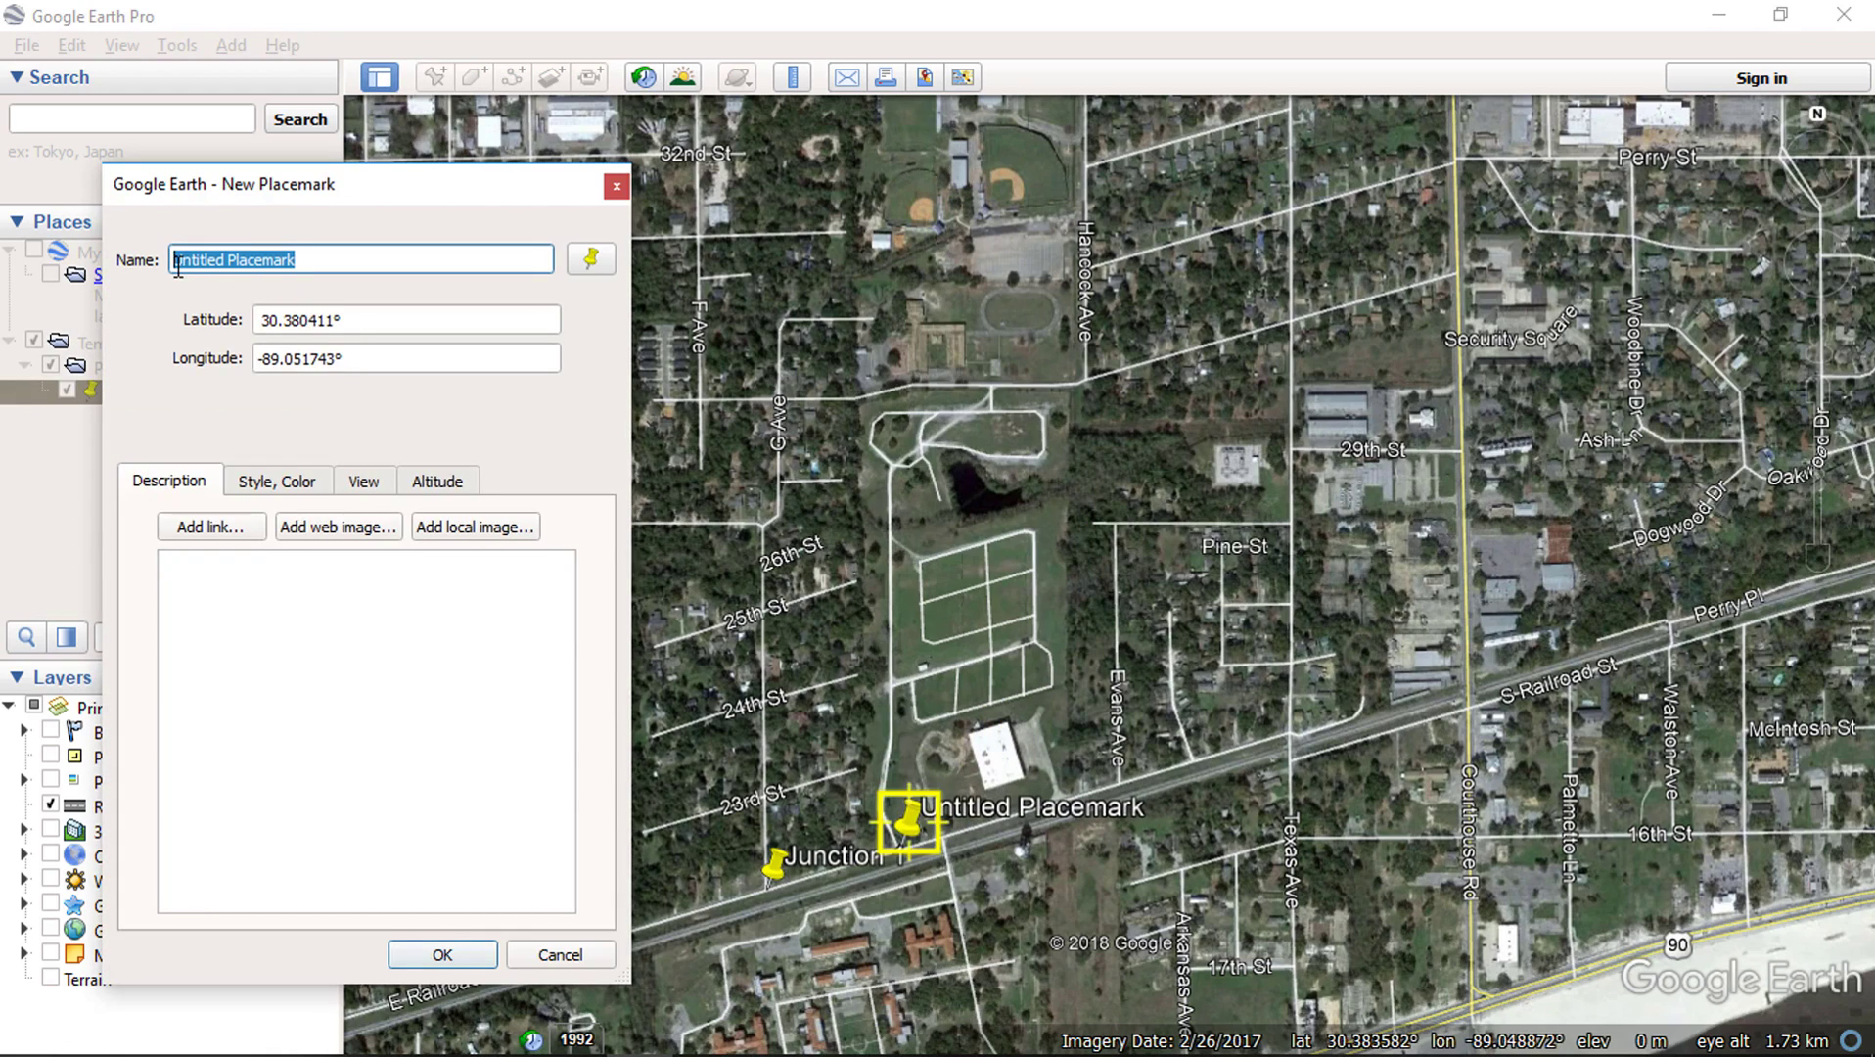
type("Junction 2")
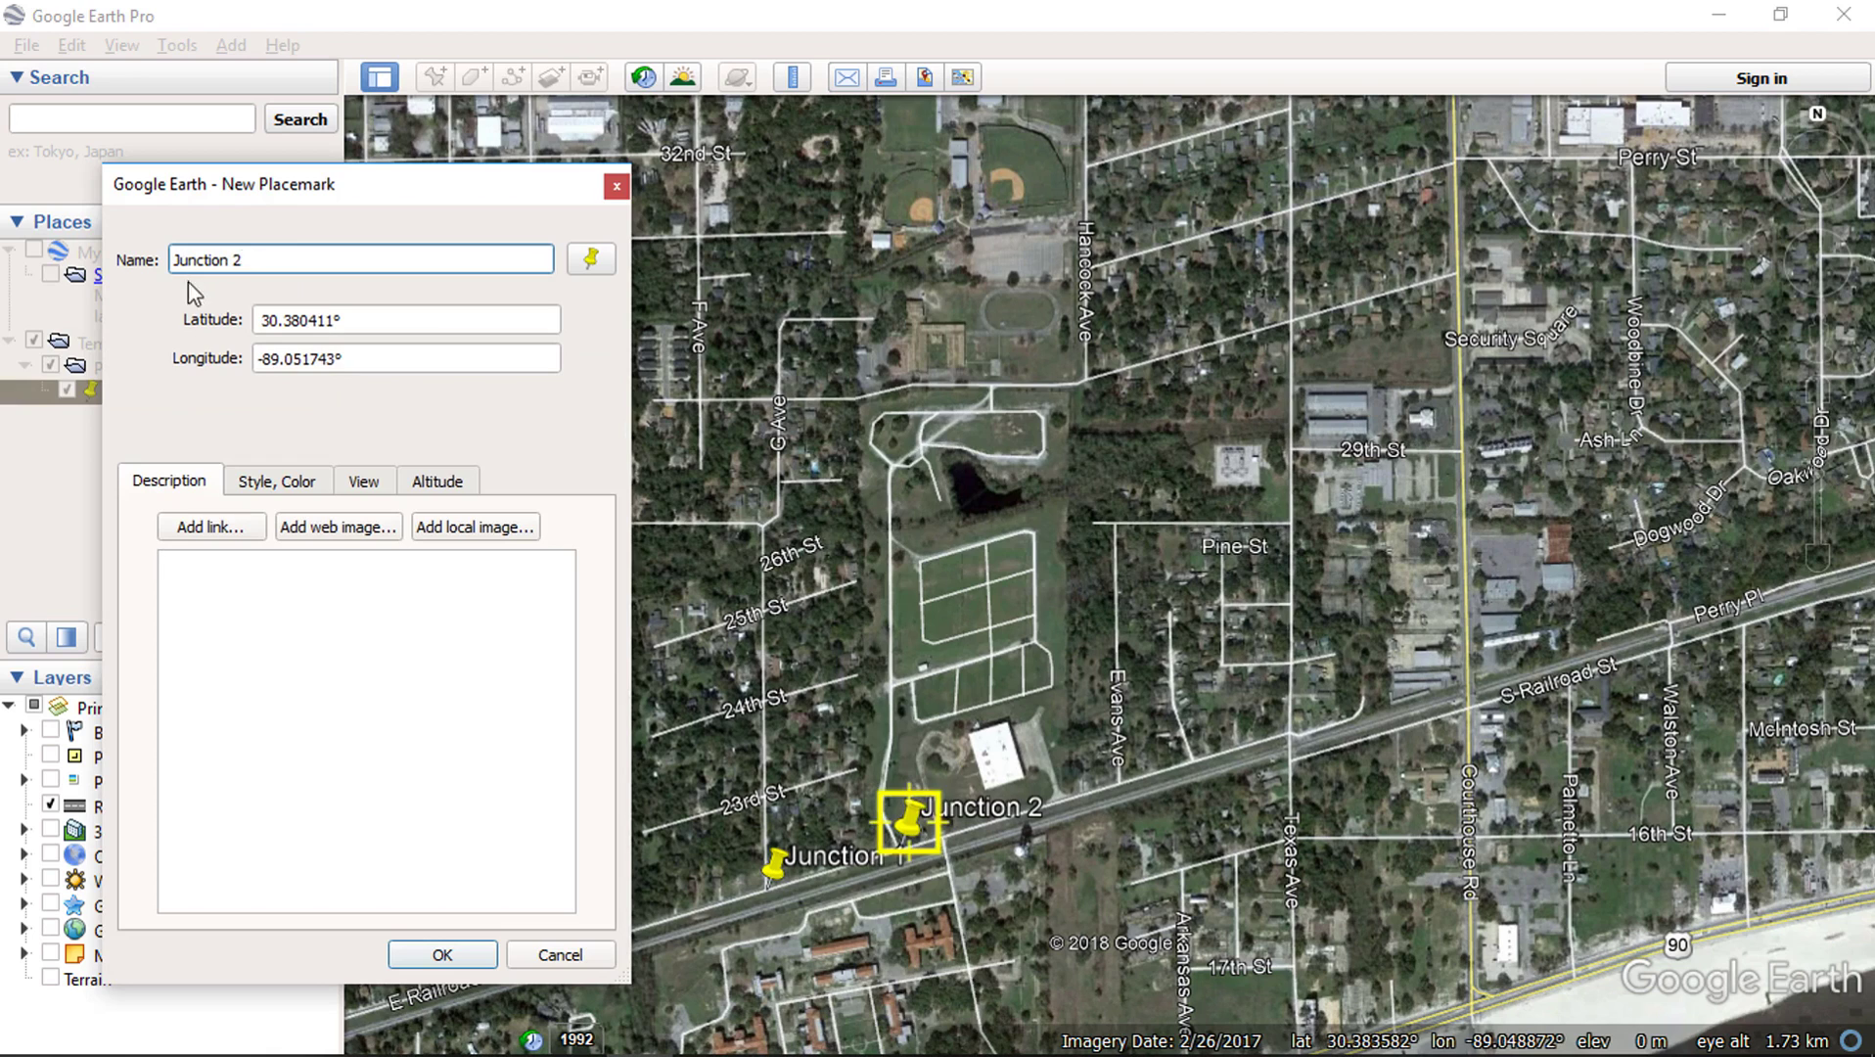
left_click(439, 953)
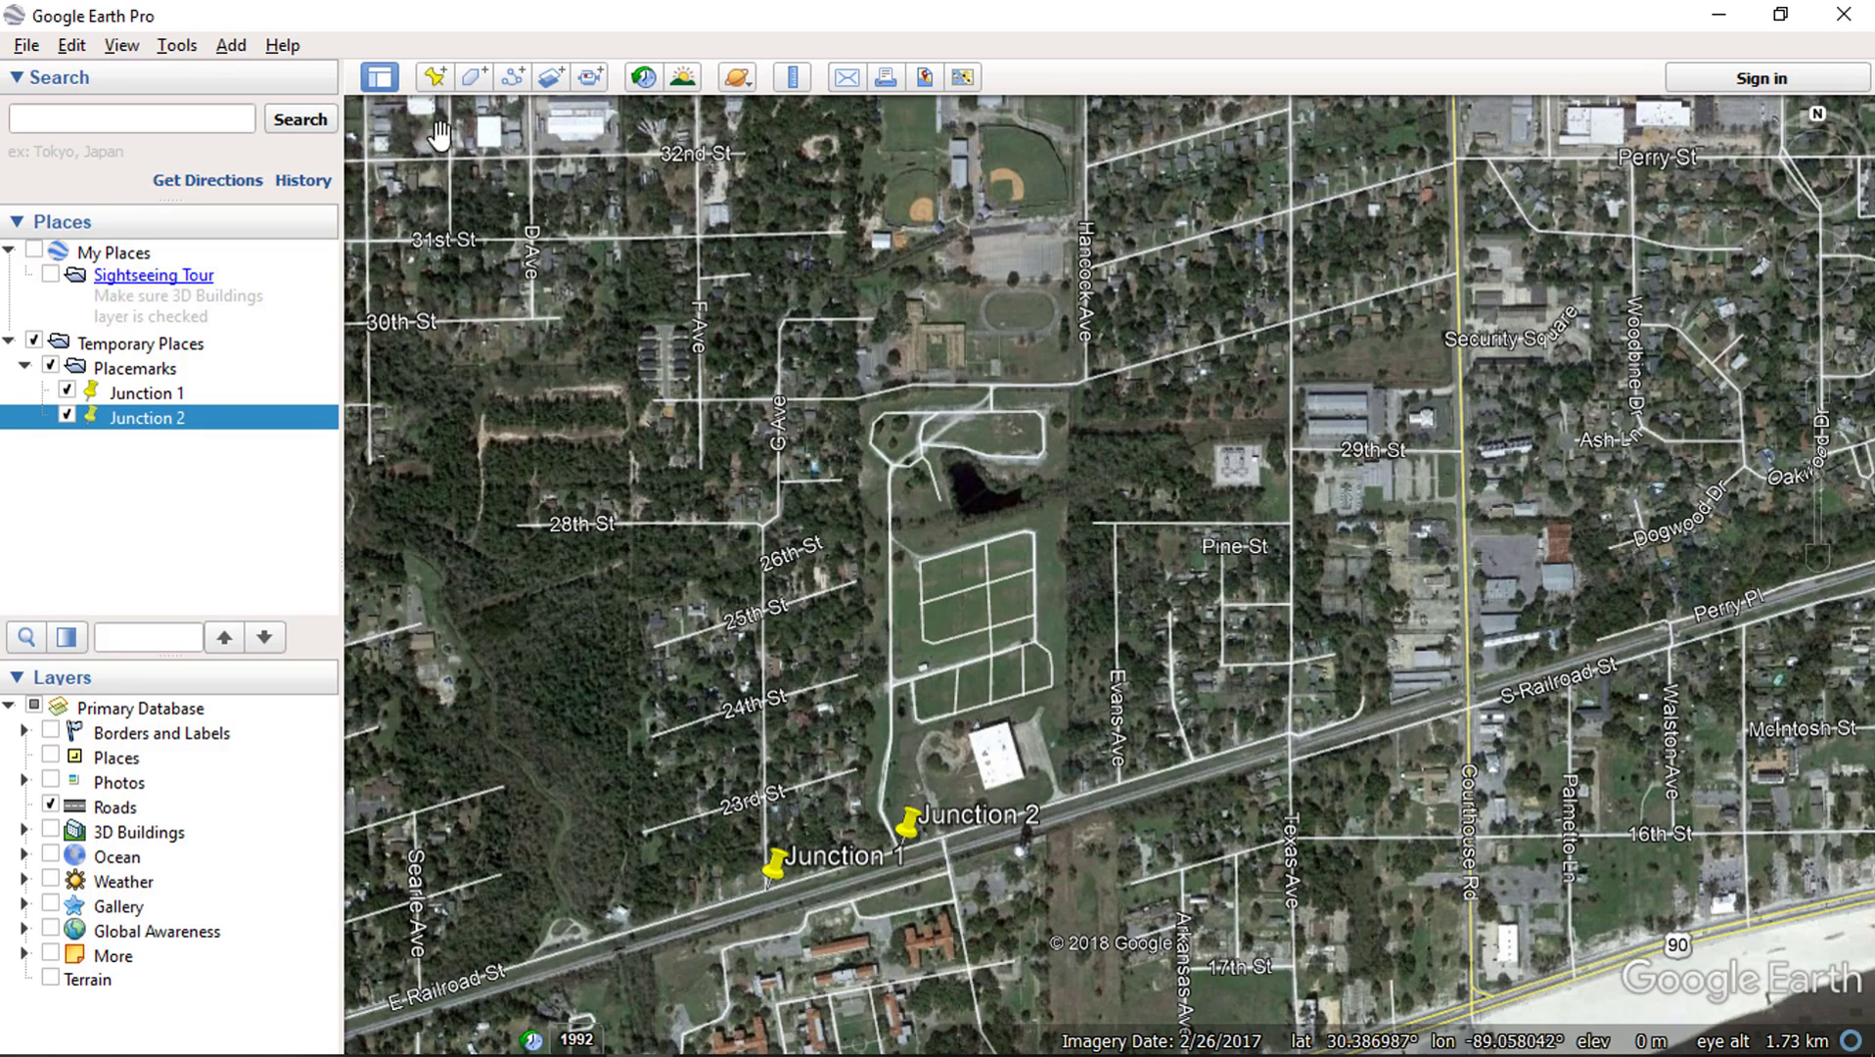
Place a third pin on Evans Ave by the railroad named 'Junction 3'
left_click(438, 84)
left_click_drag(1125, 548, 1126, 805)
left_click(154, 261)
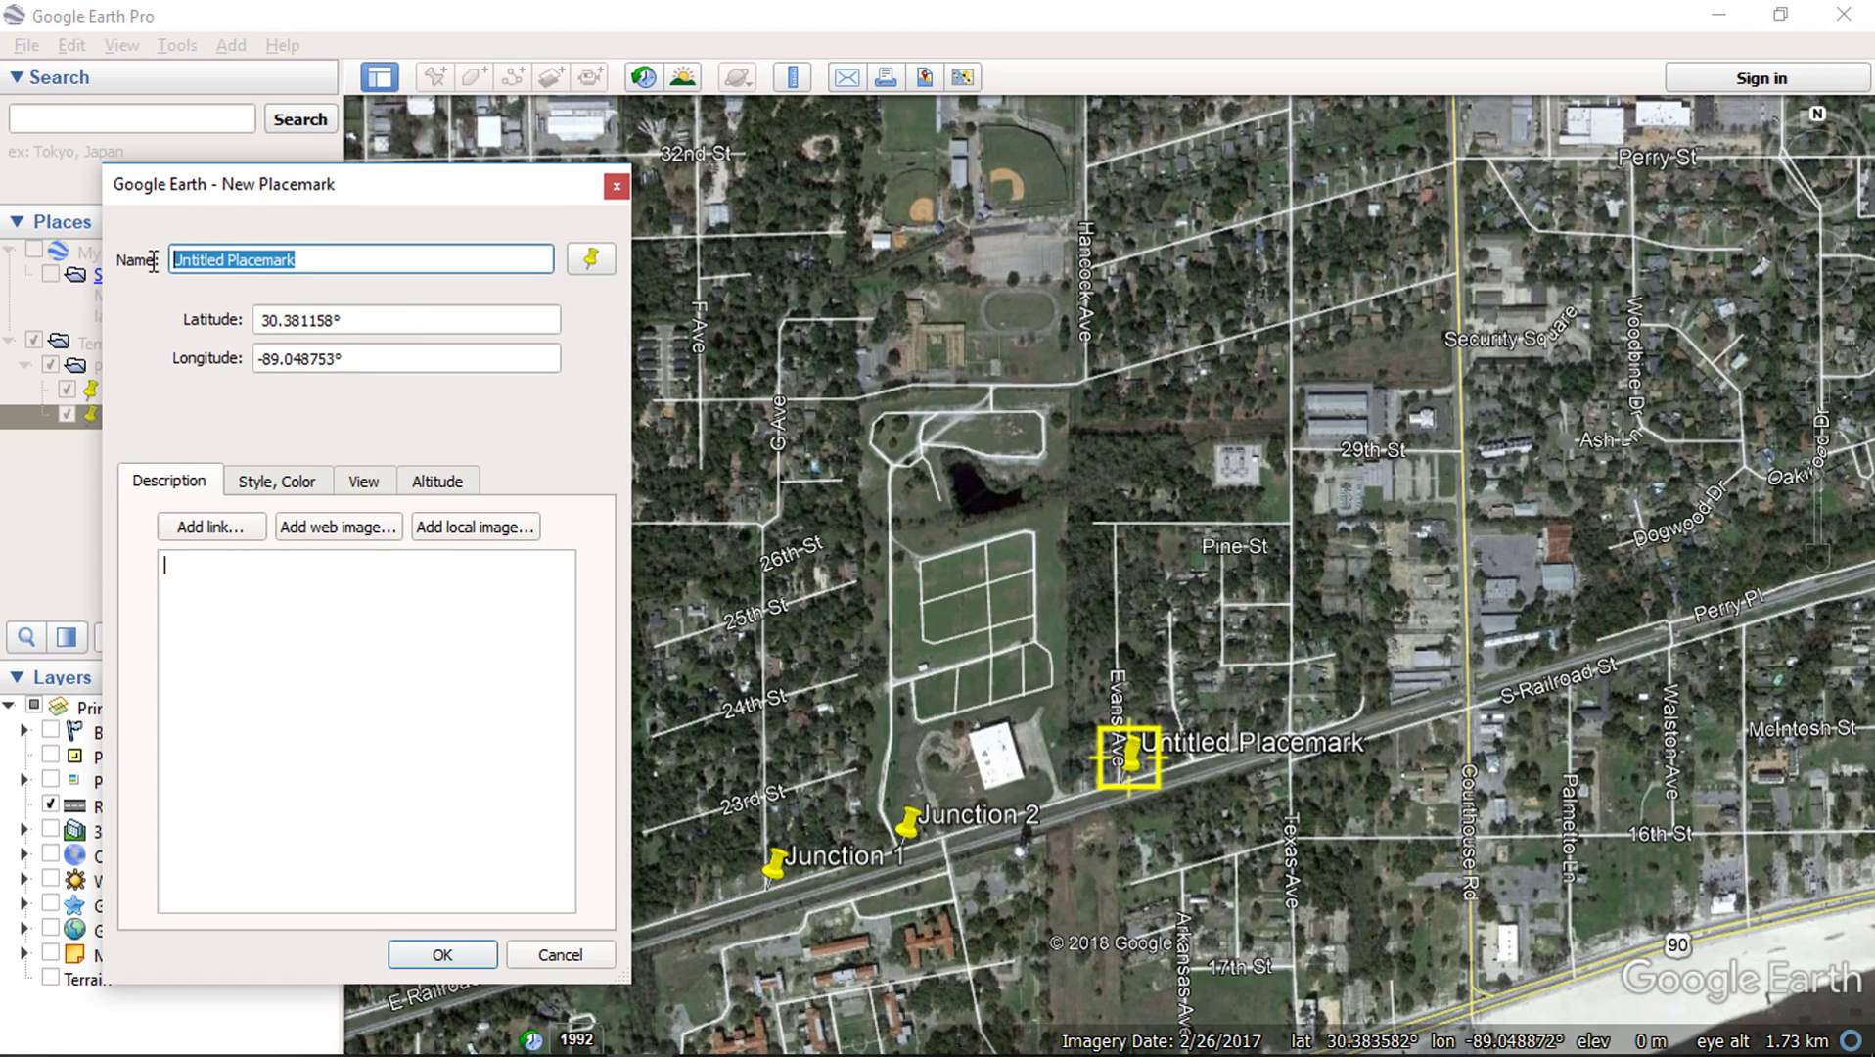
type("Junction 3")
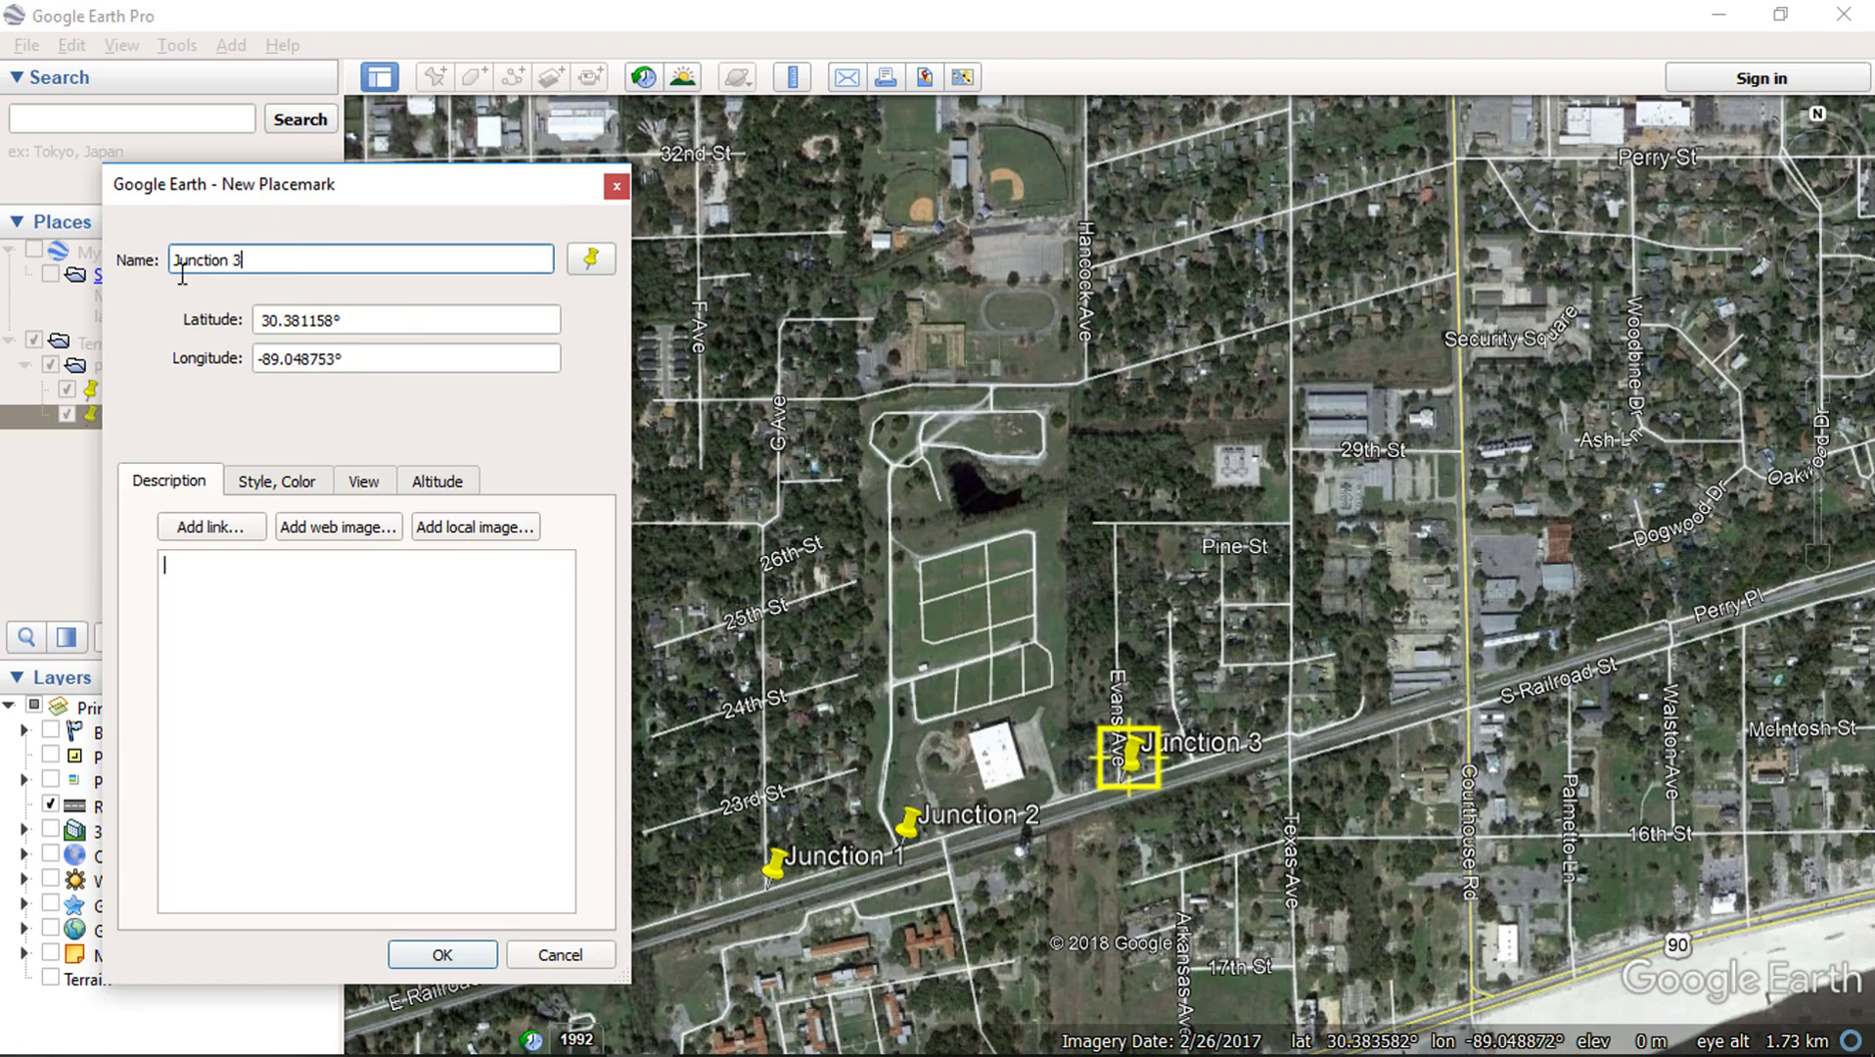
left_click(442, 955)
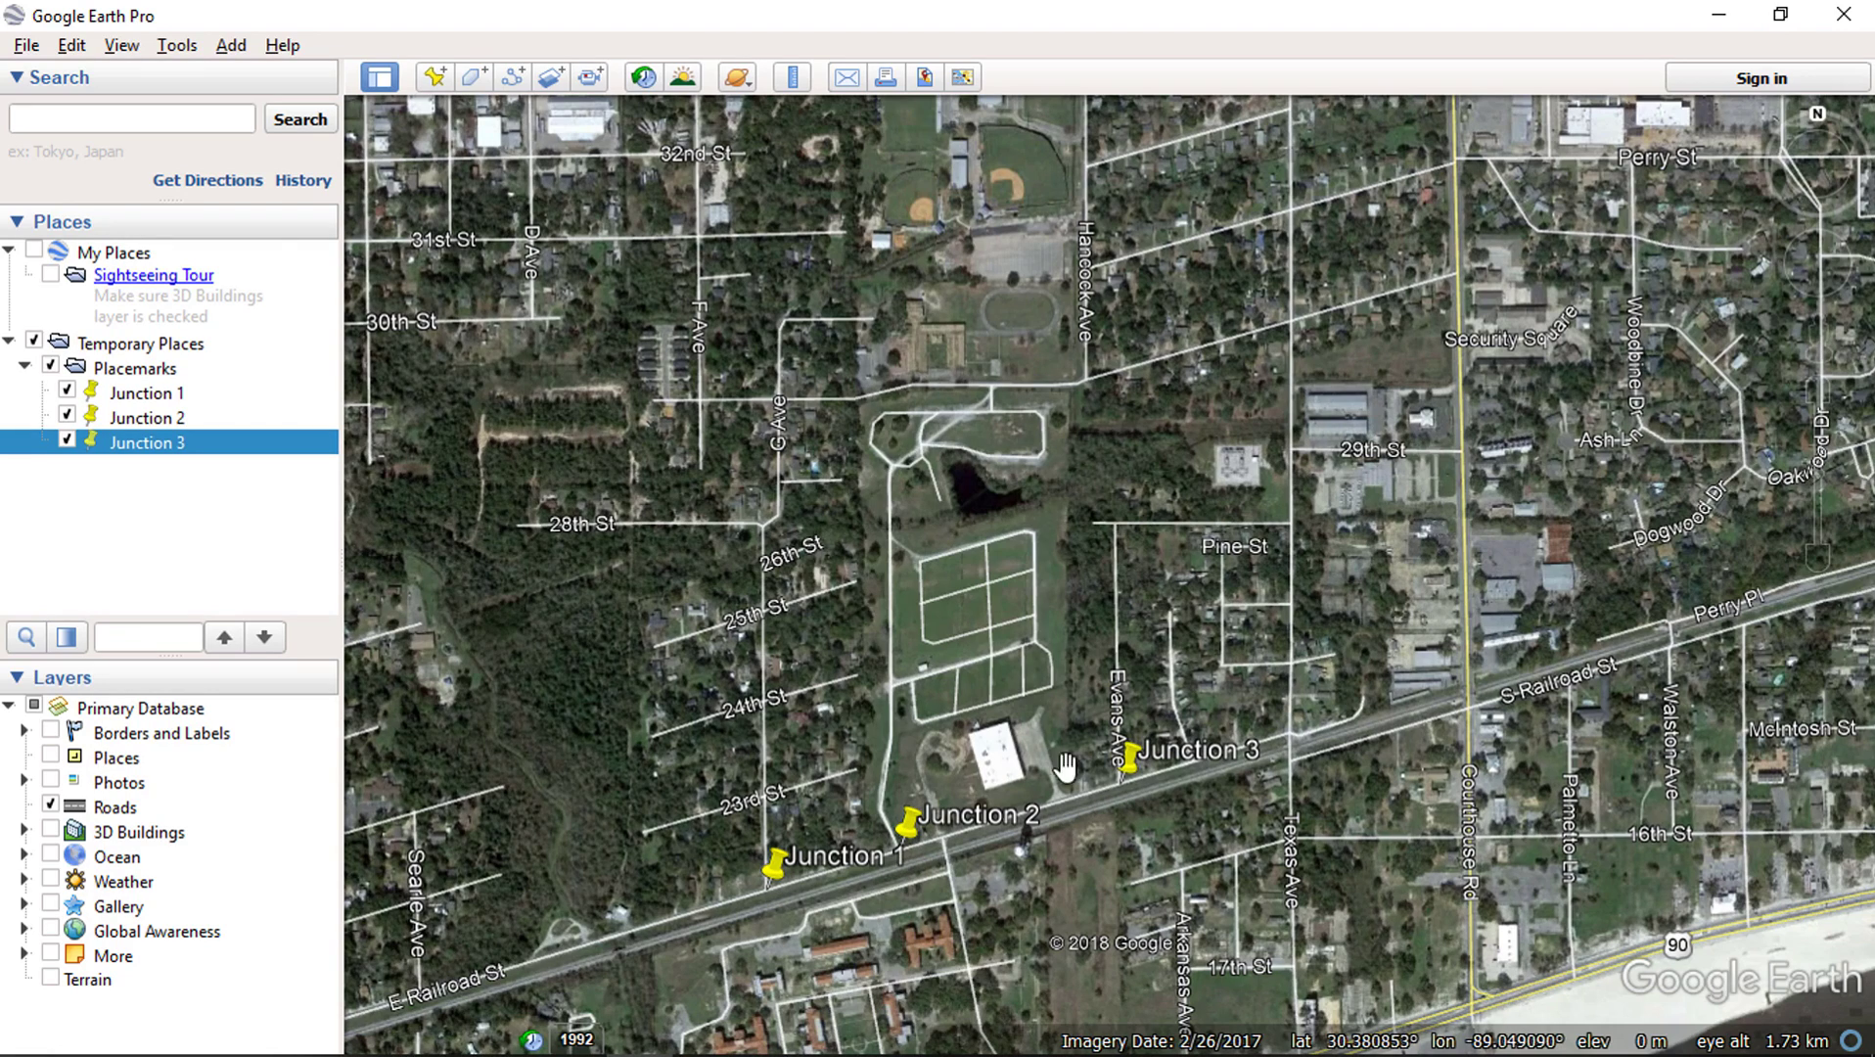
Save the Placemarks folder to Downloads as a Kml (*.kml) file
left_click(181, 371)
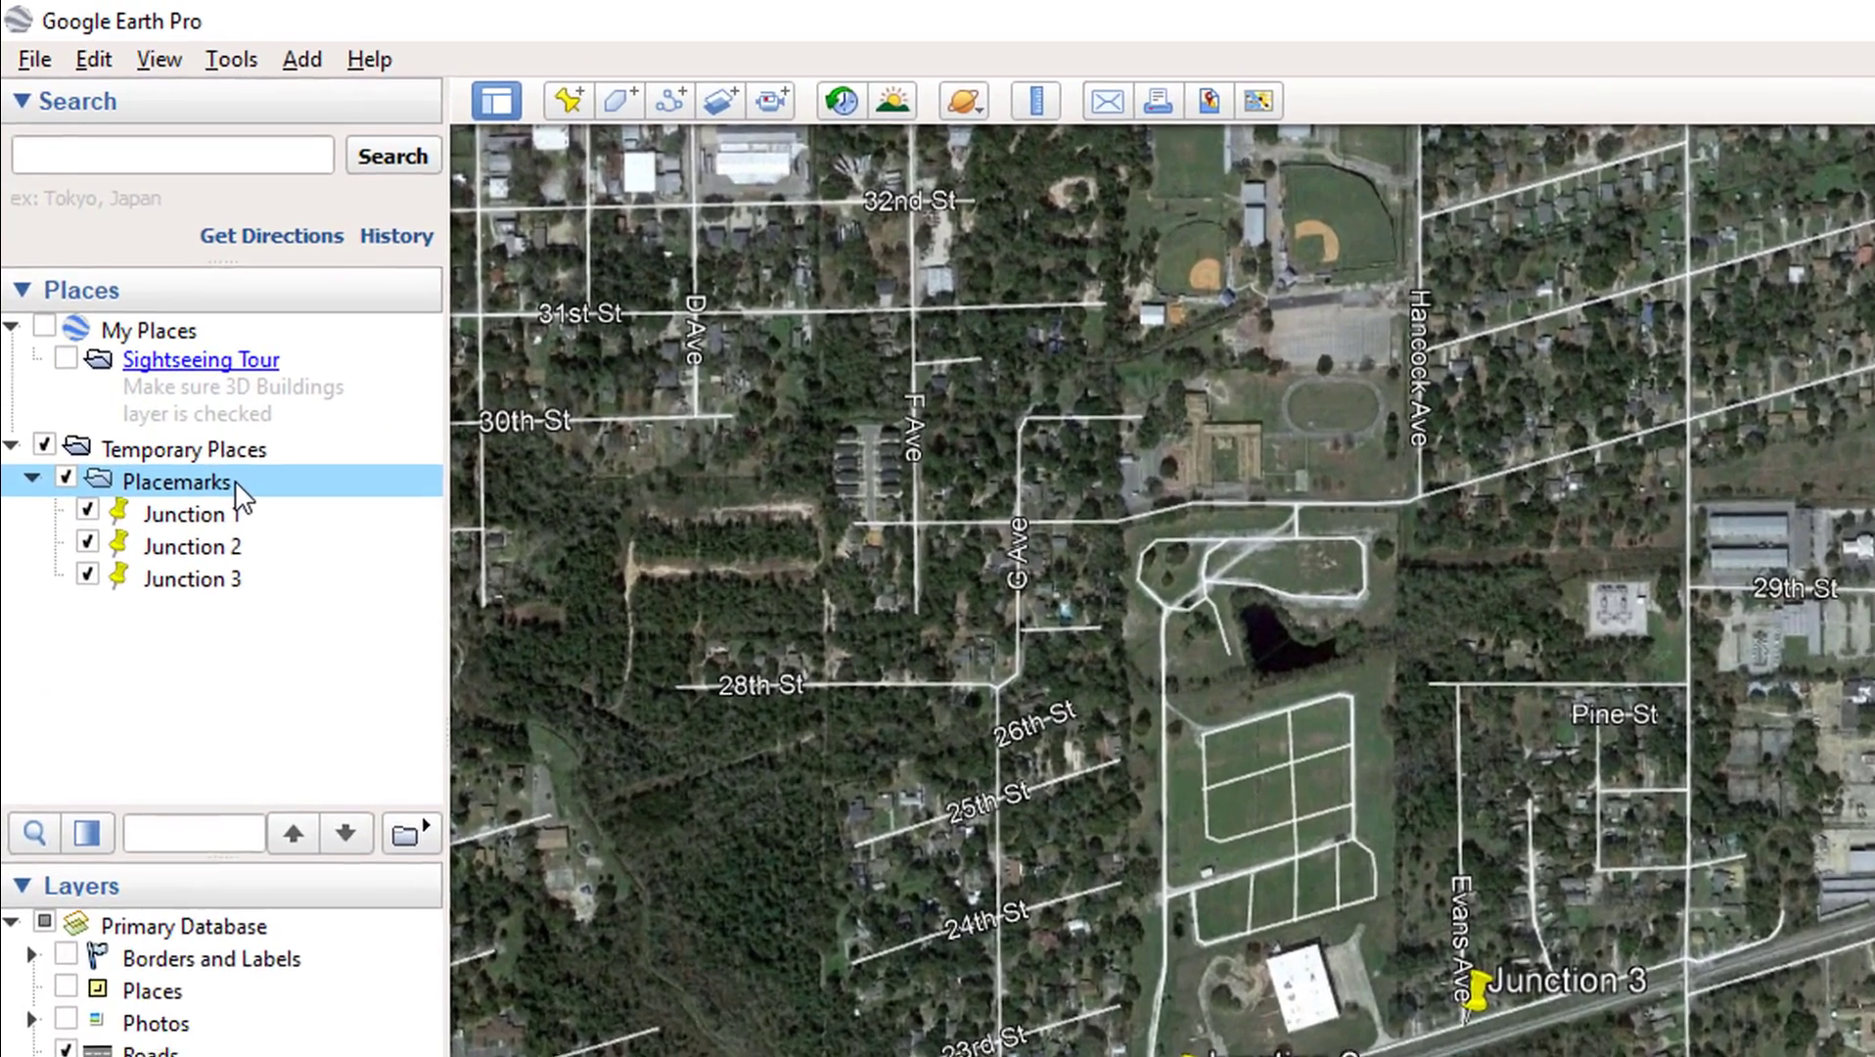
right_click(180, 370)
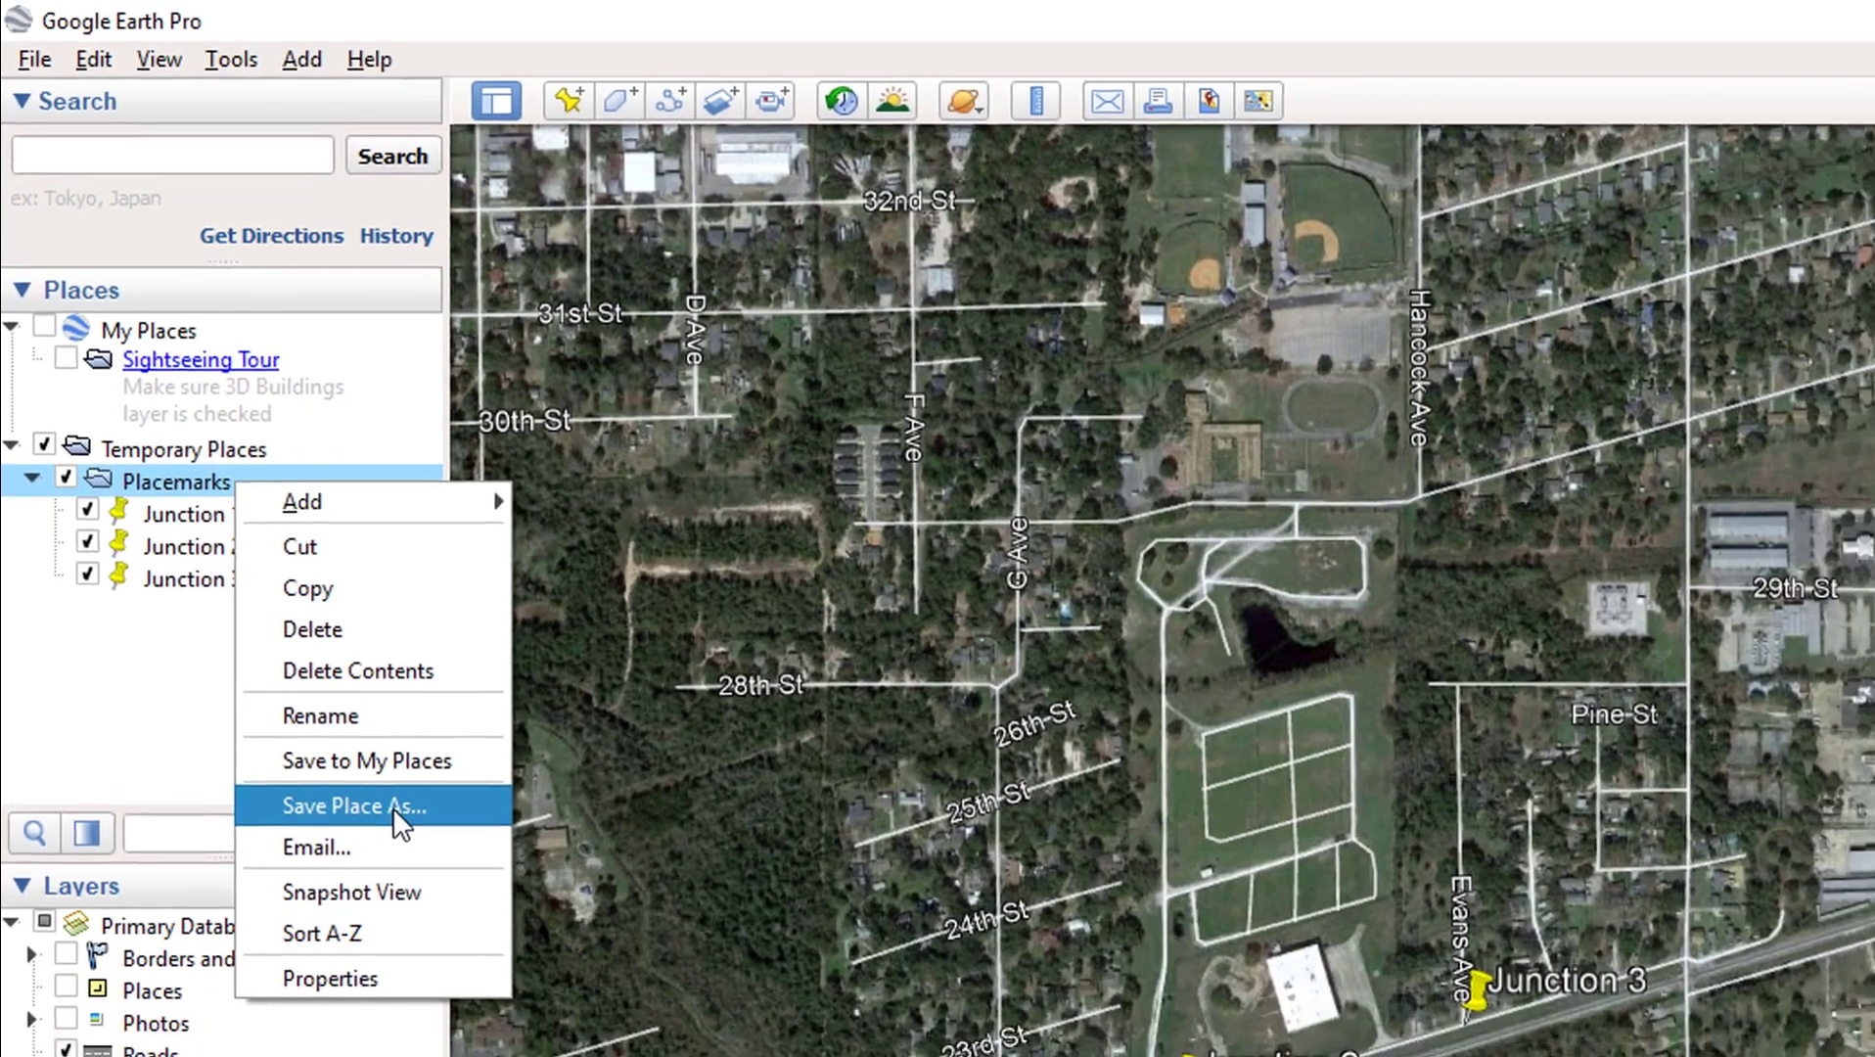
left_click(410, 843)
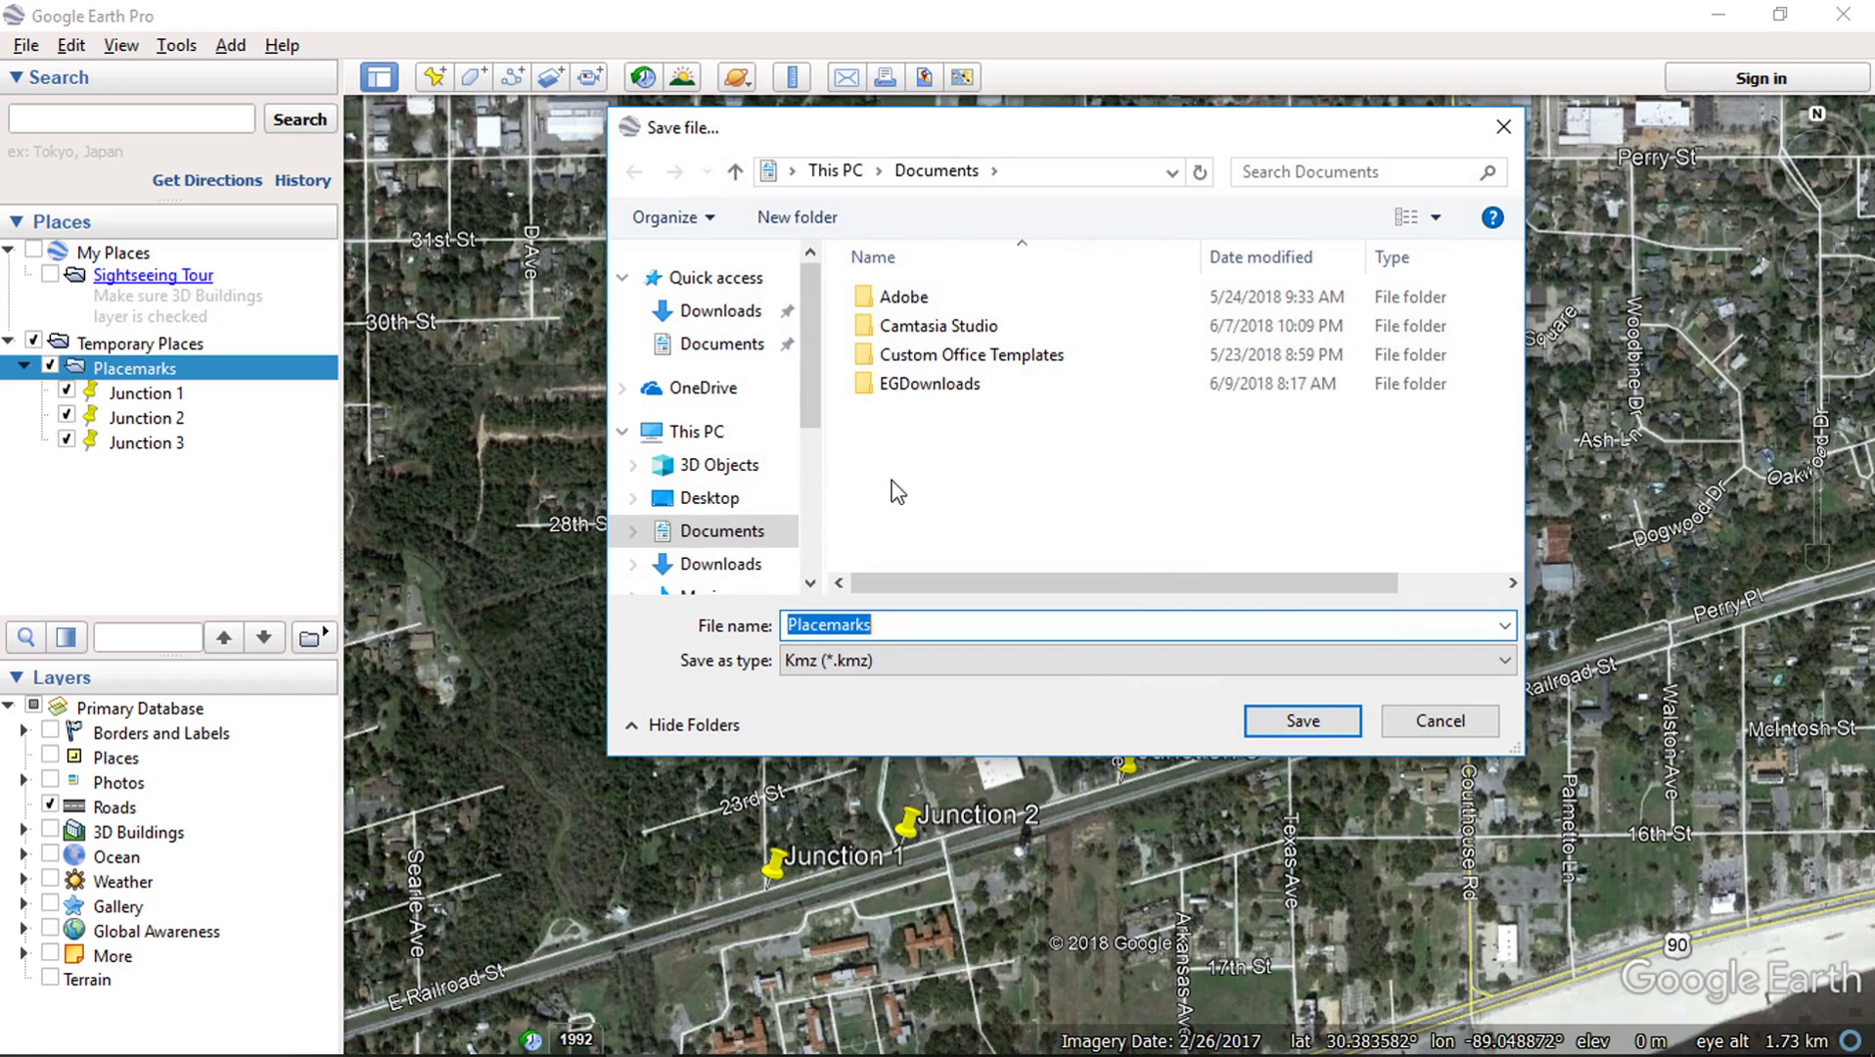
left_click(721, 310)
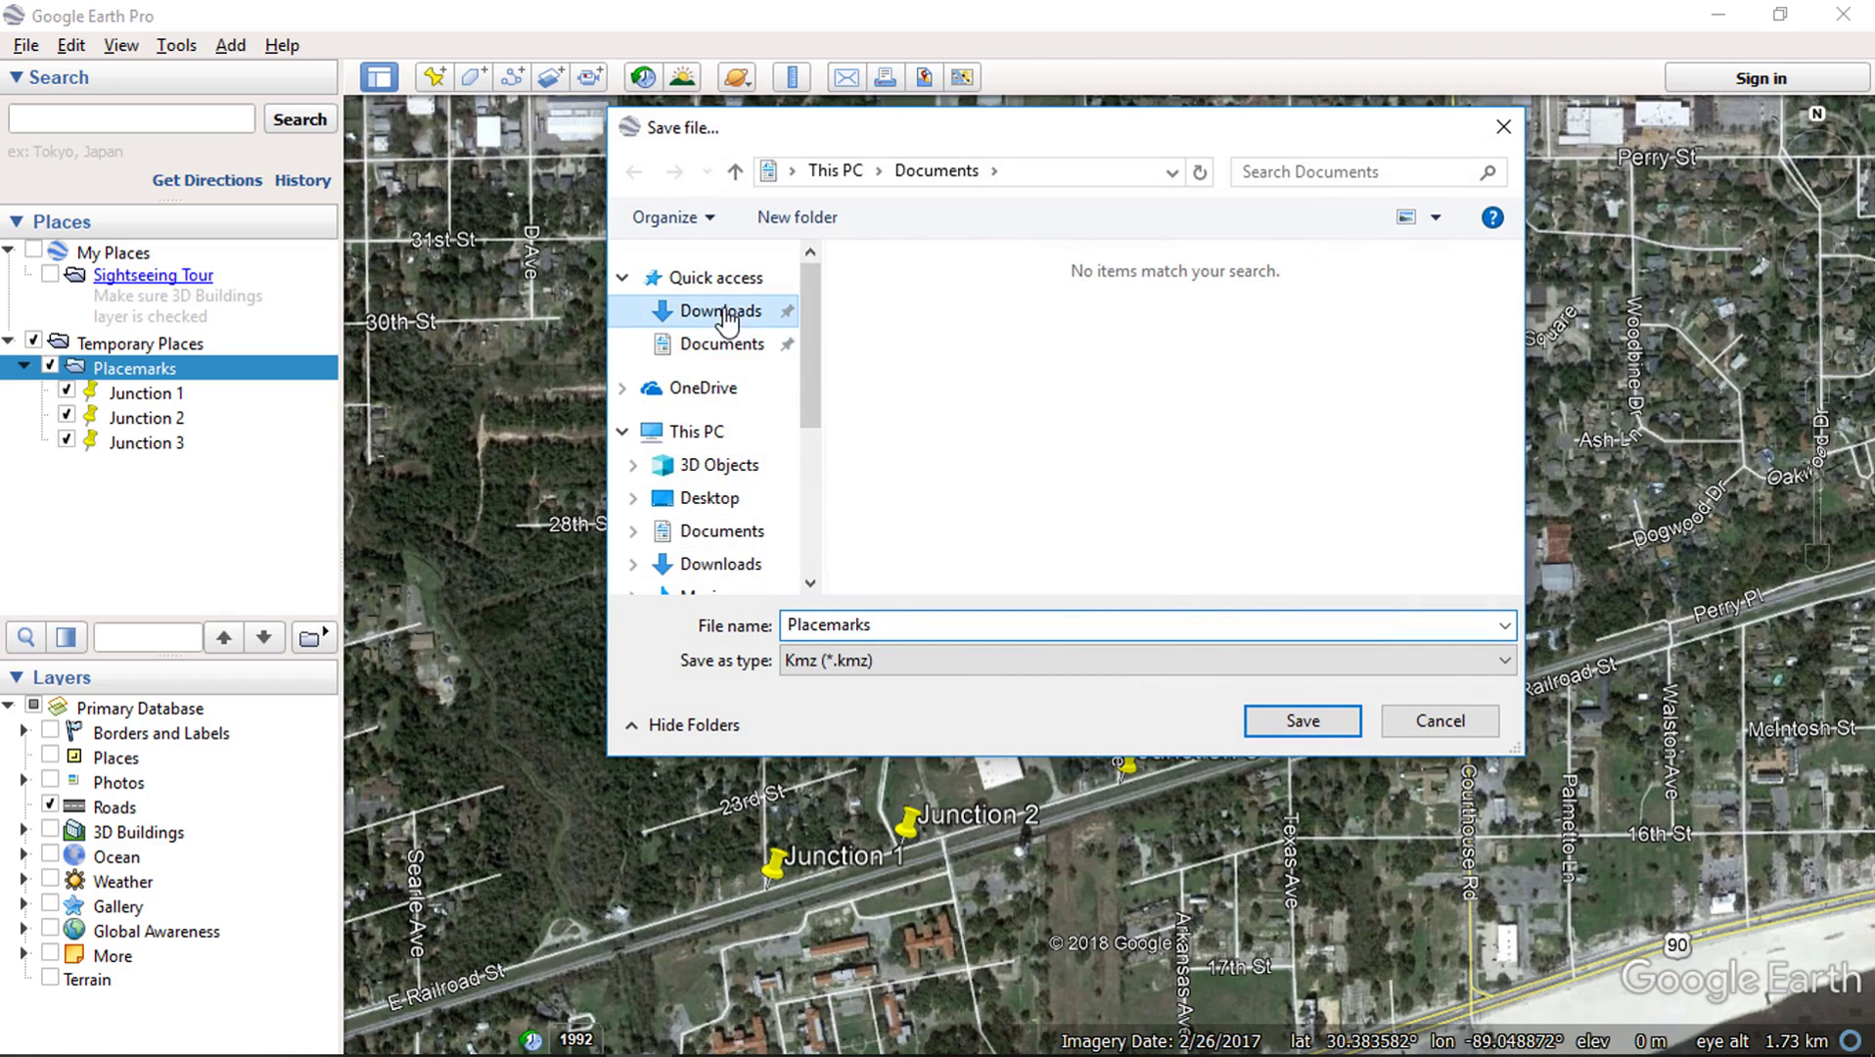
left_click(889, 656)
left_click(890, 706)
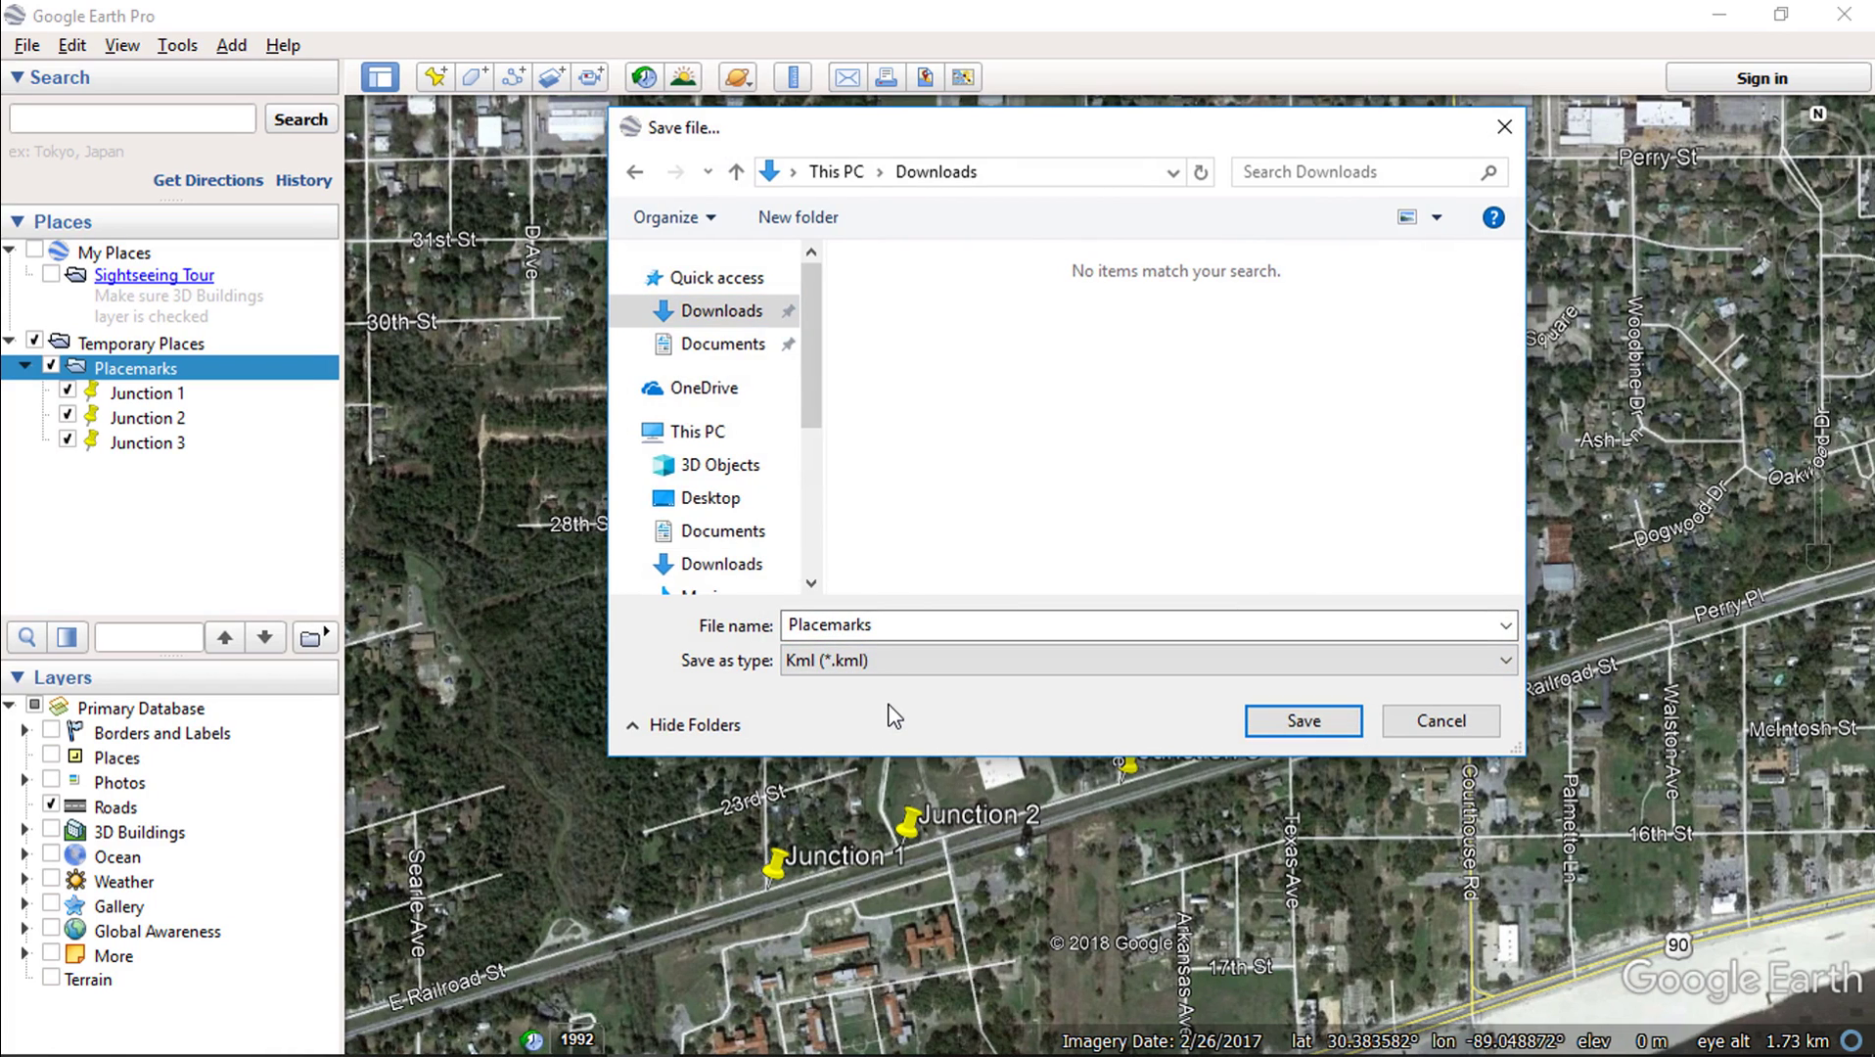
left_click(1309, 726)
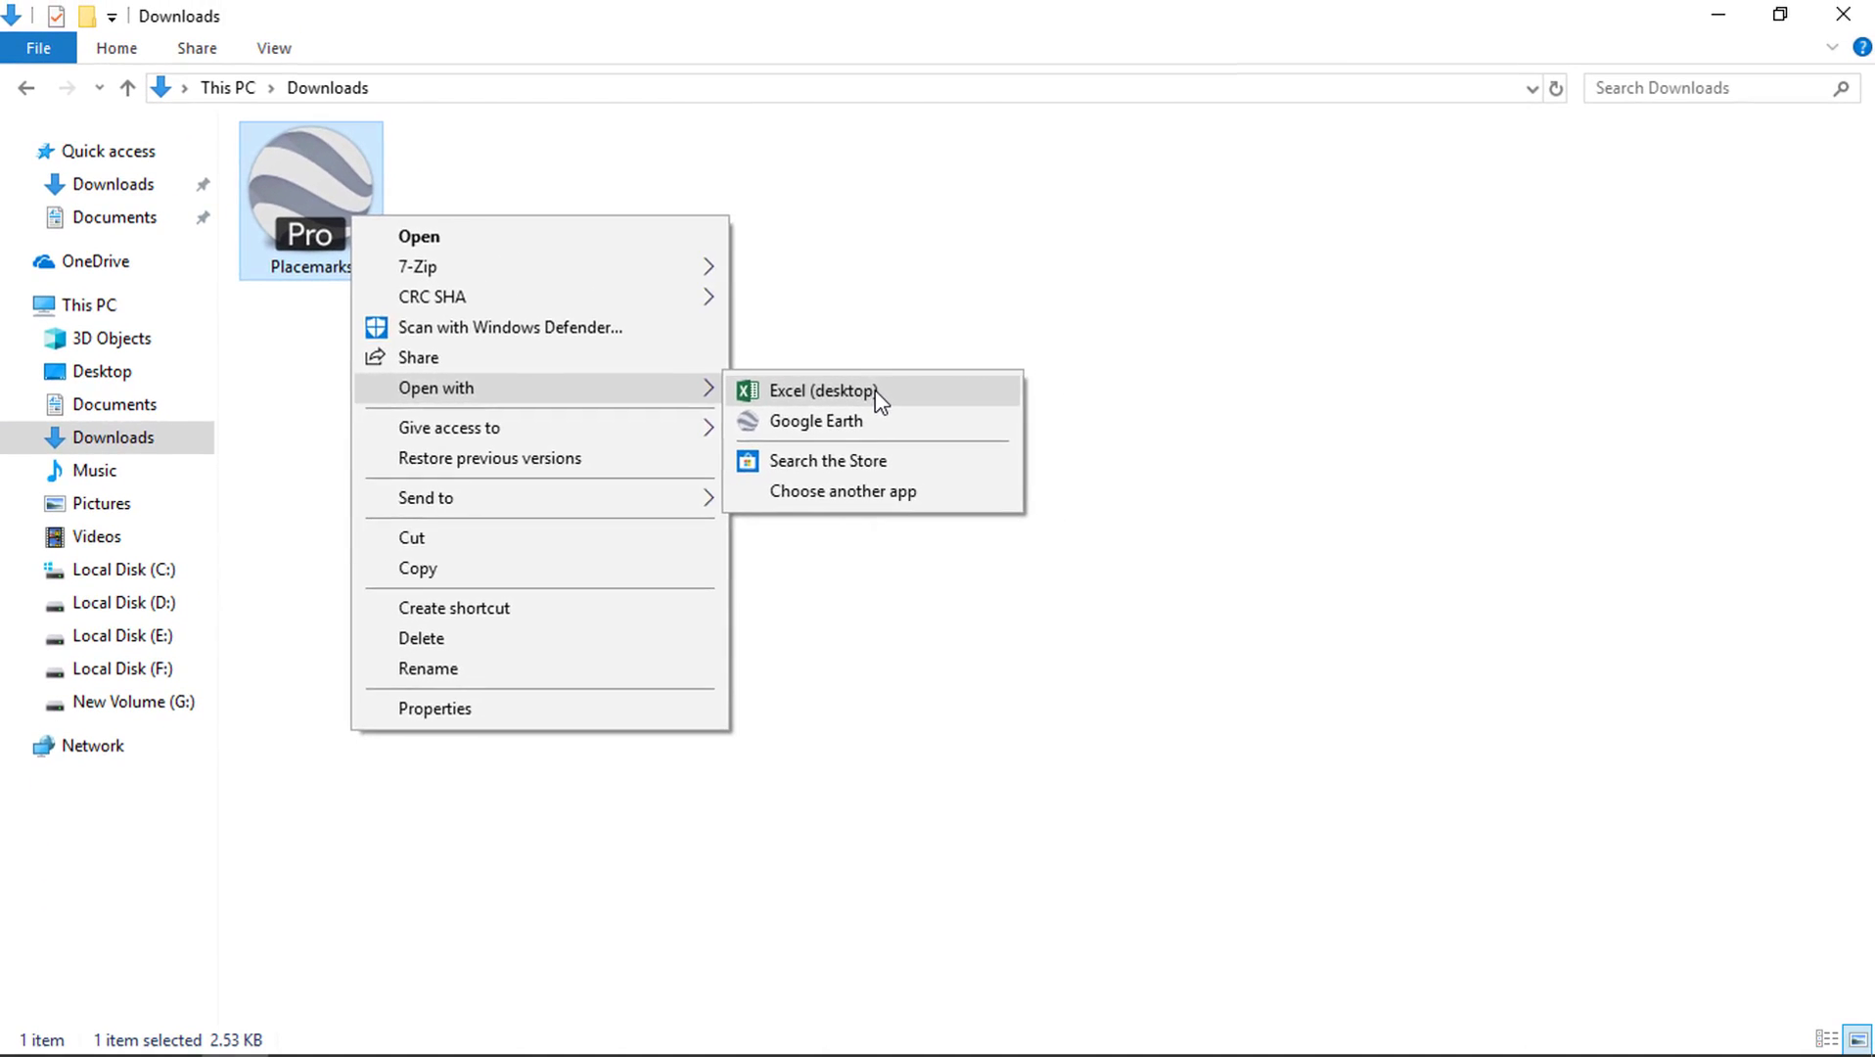
Open Placemarks.kml in Excel as an XML table, accepting the warning and schema prompt
left_click(877, 394)
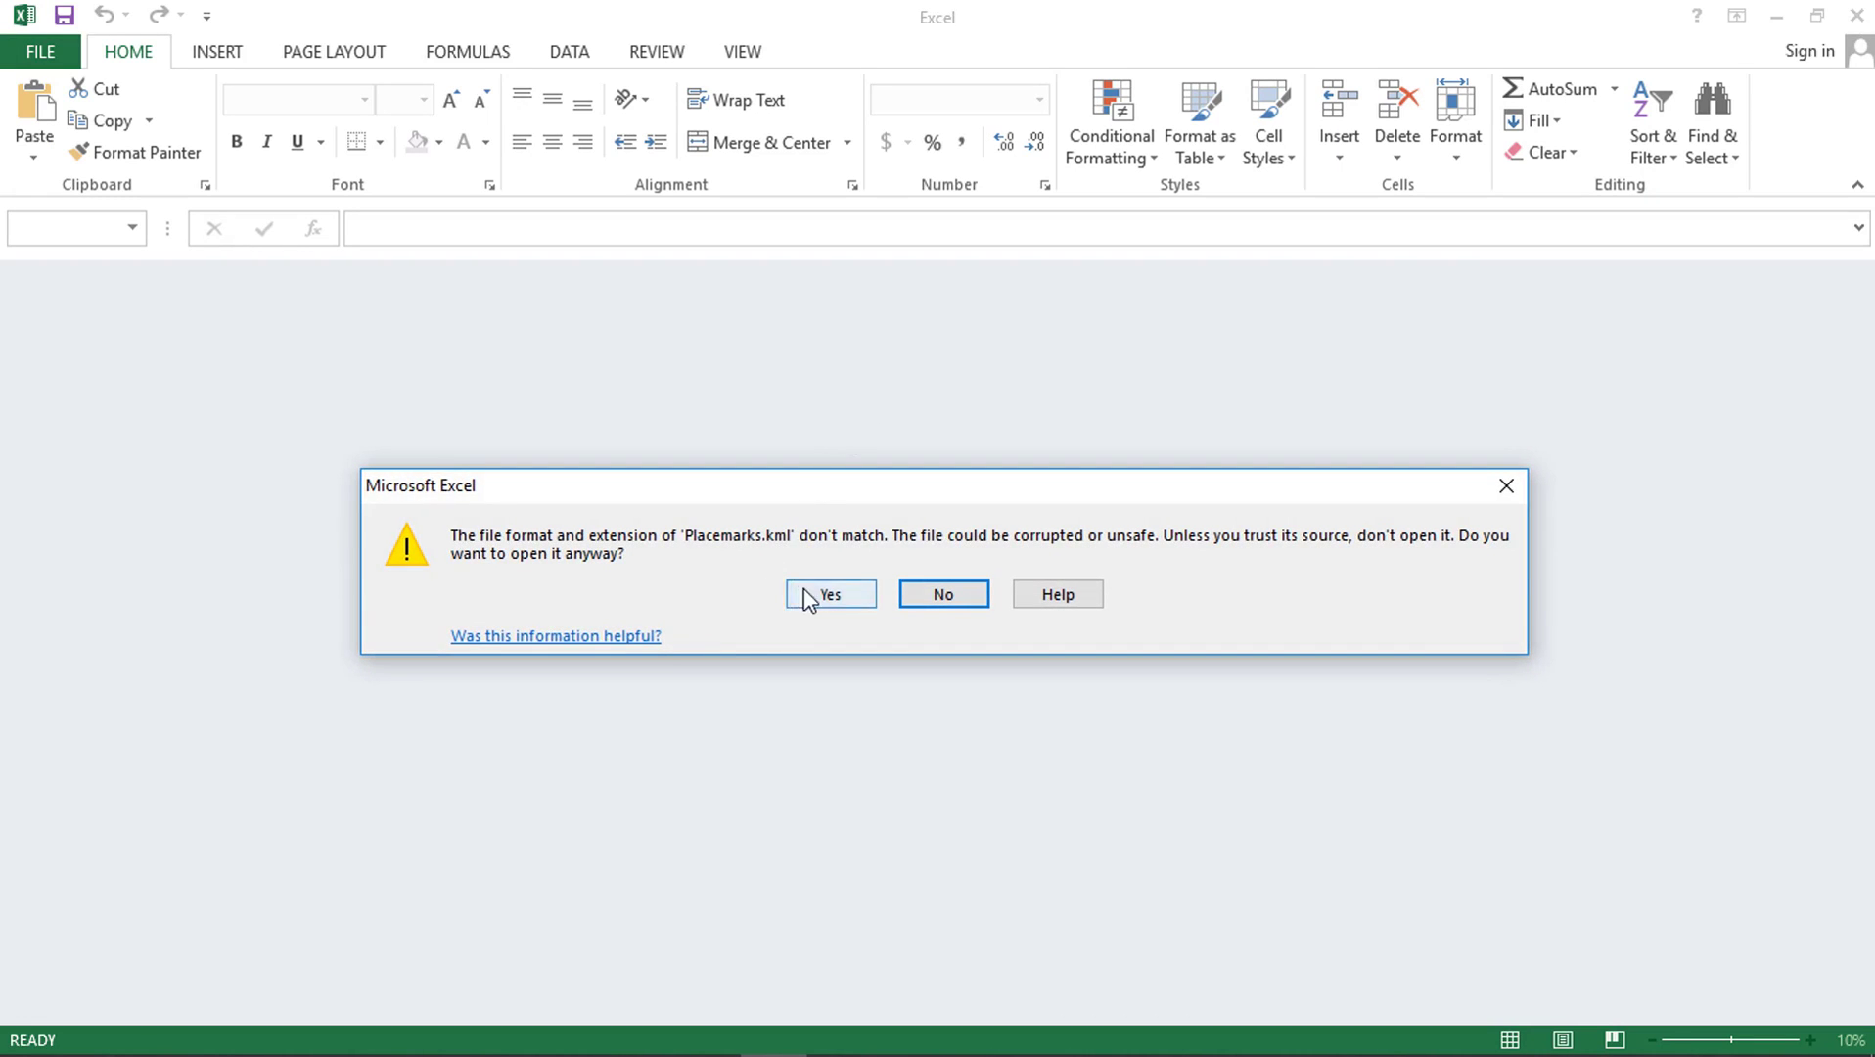
left_click(814, 596)
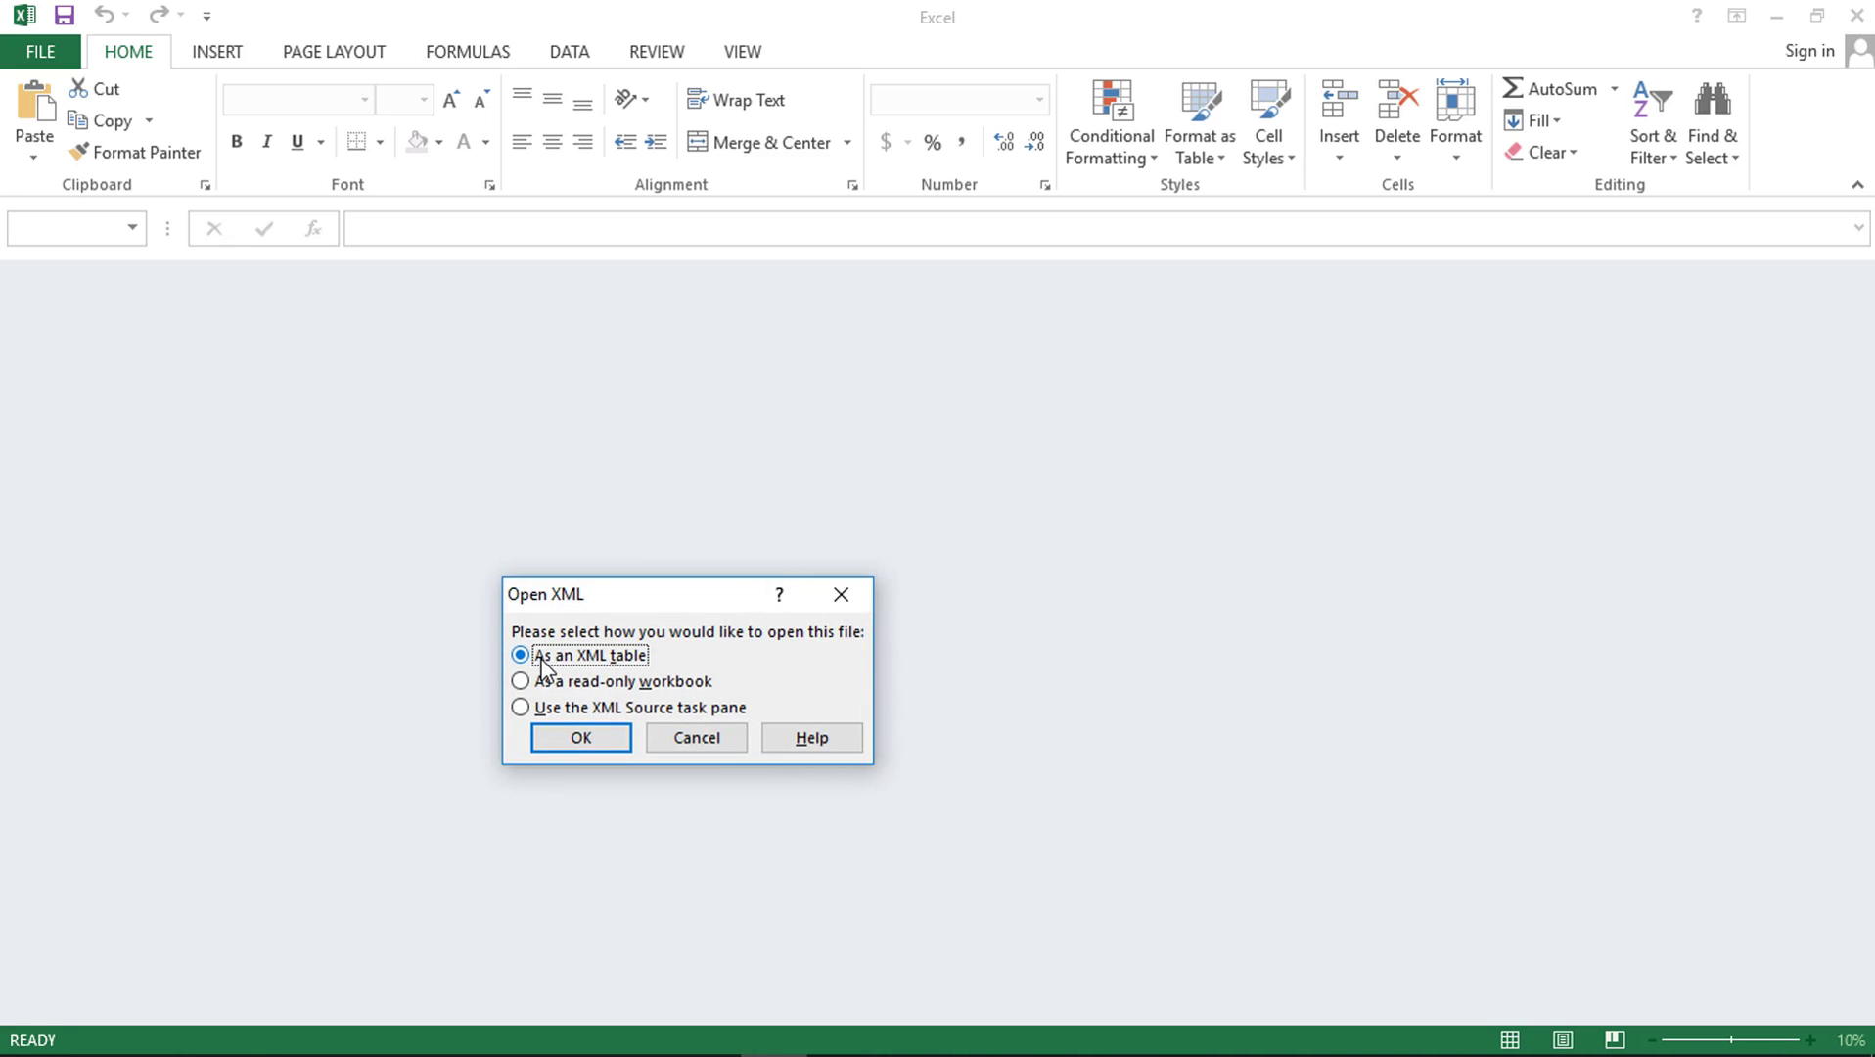
left_click(598, 740)
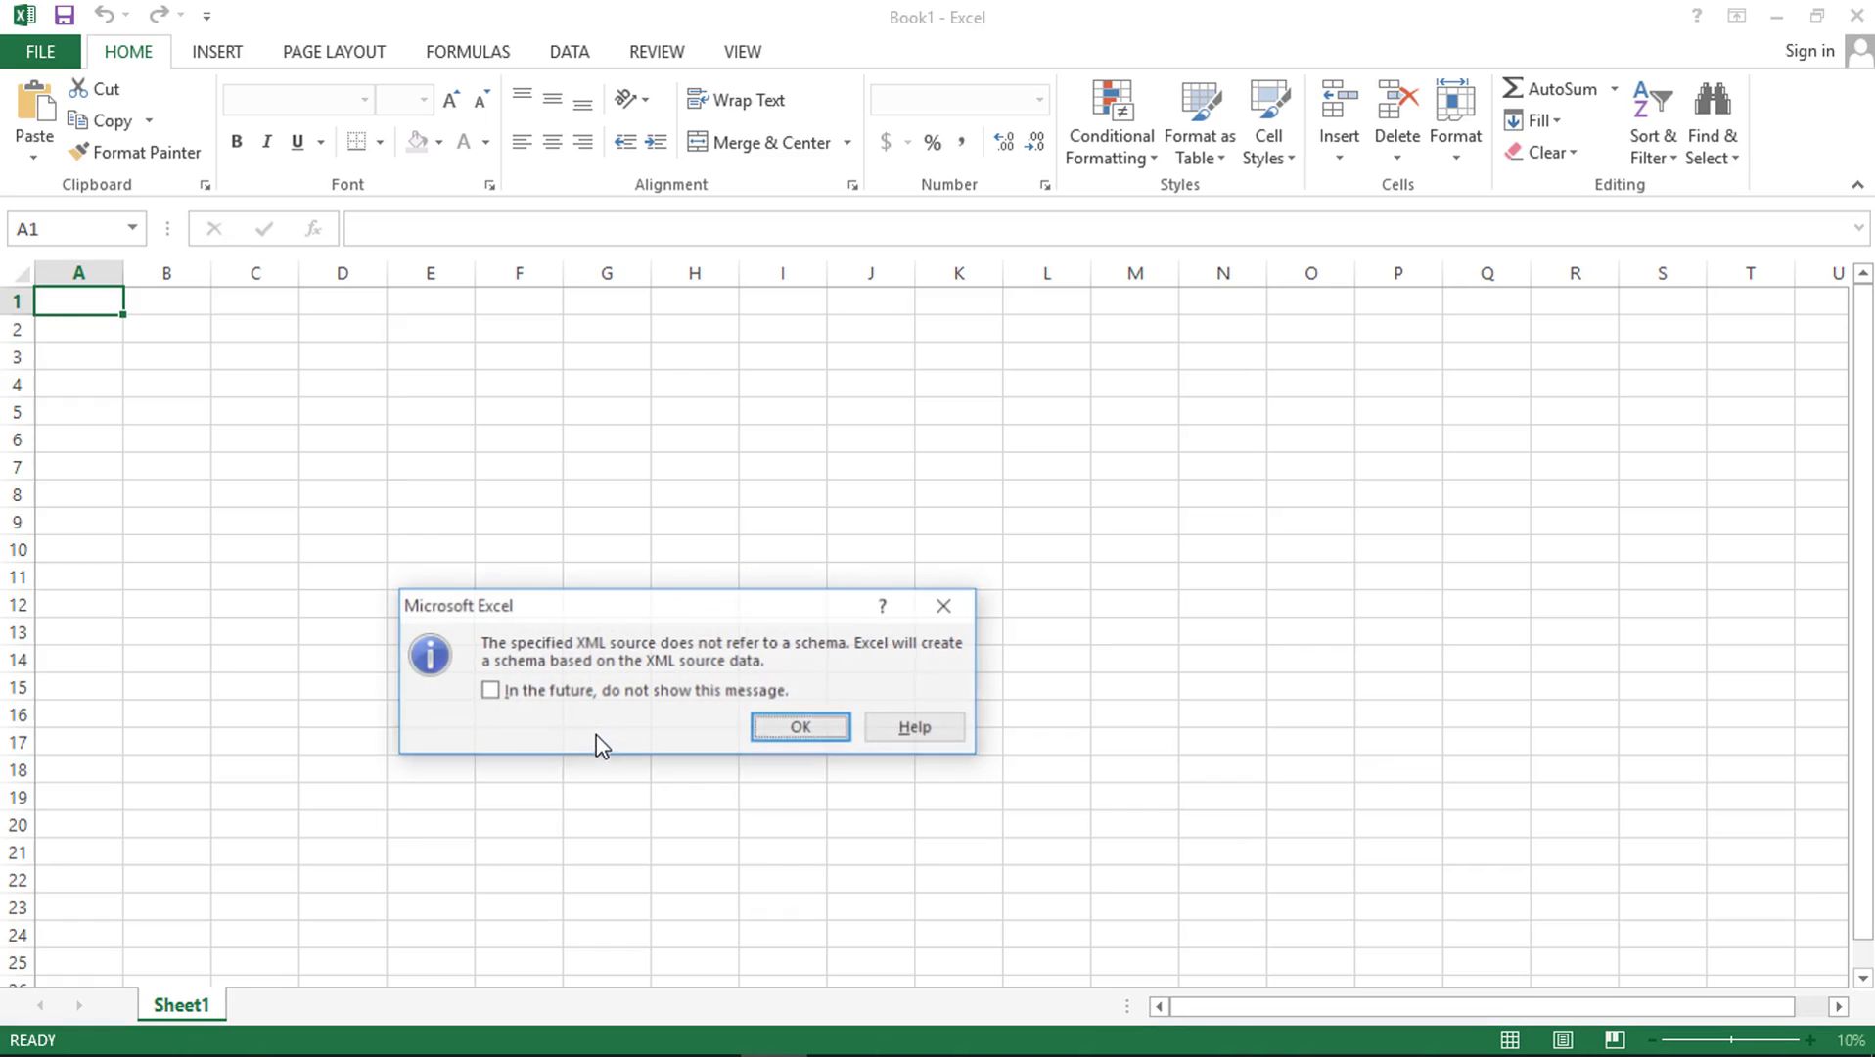
left_click(789, 730)
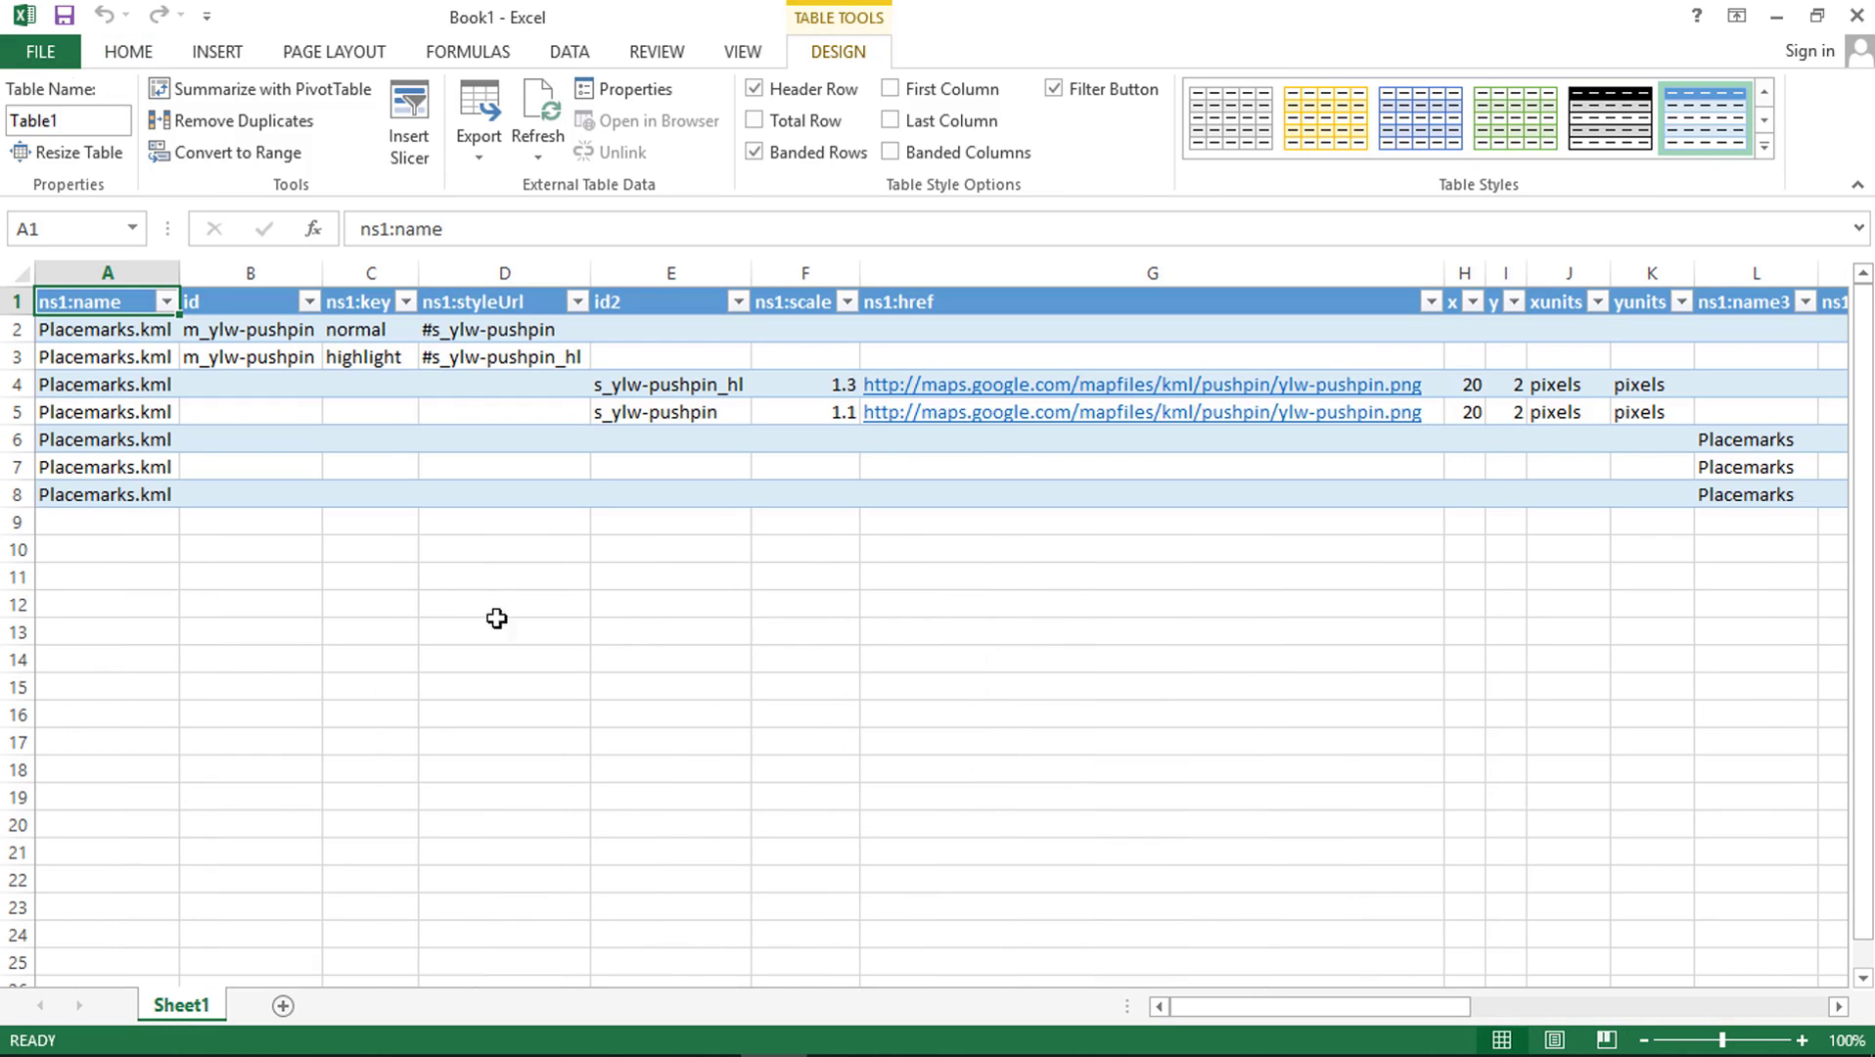
Inspect the imported table's junction names and ns1:coordinates columns
left_click(377, 554)
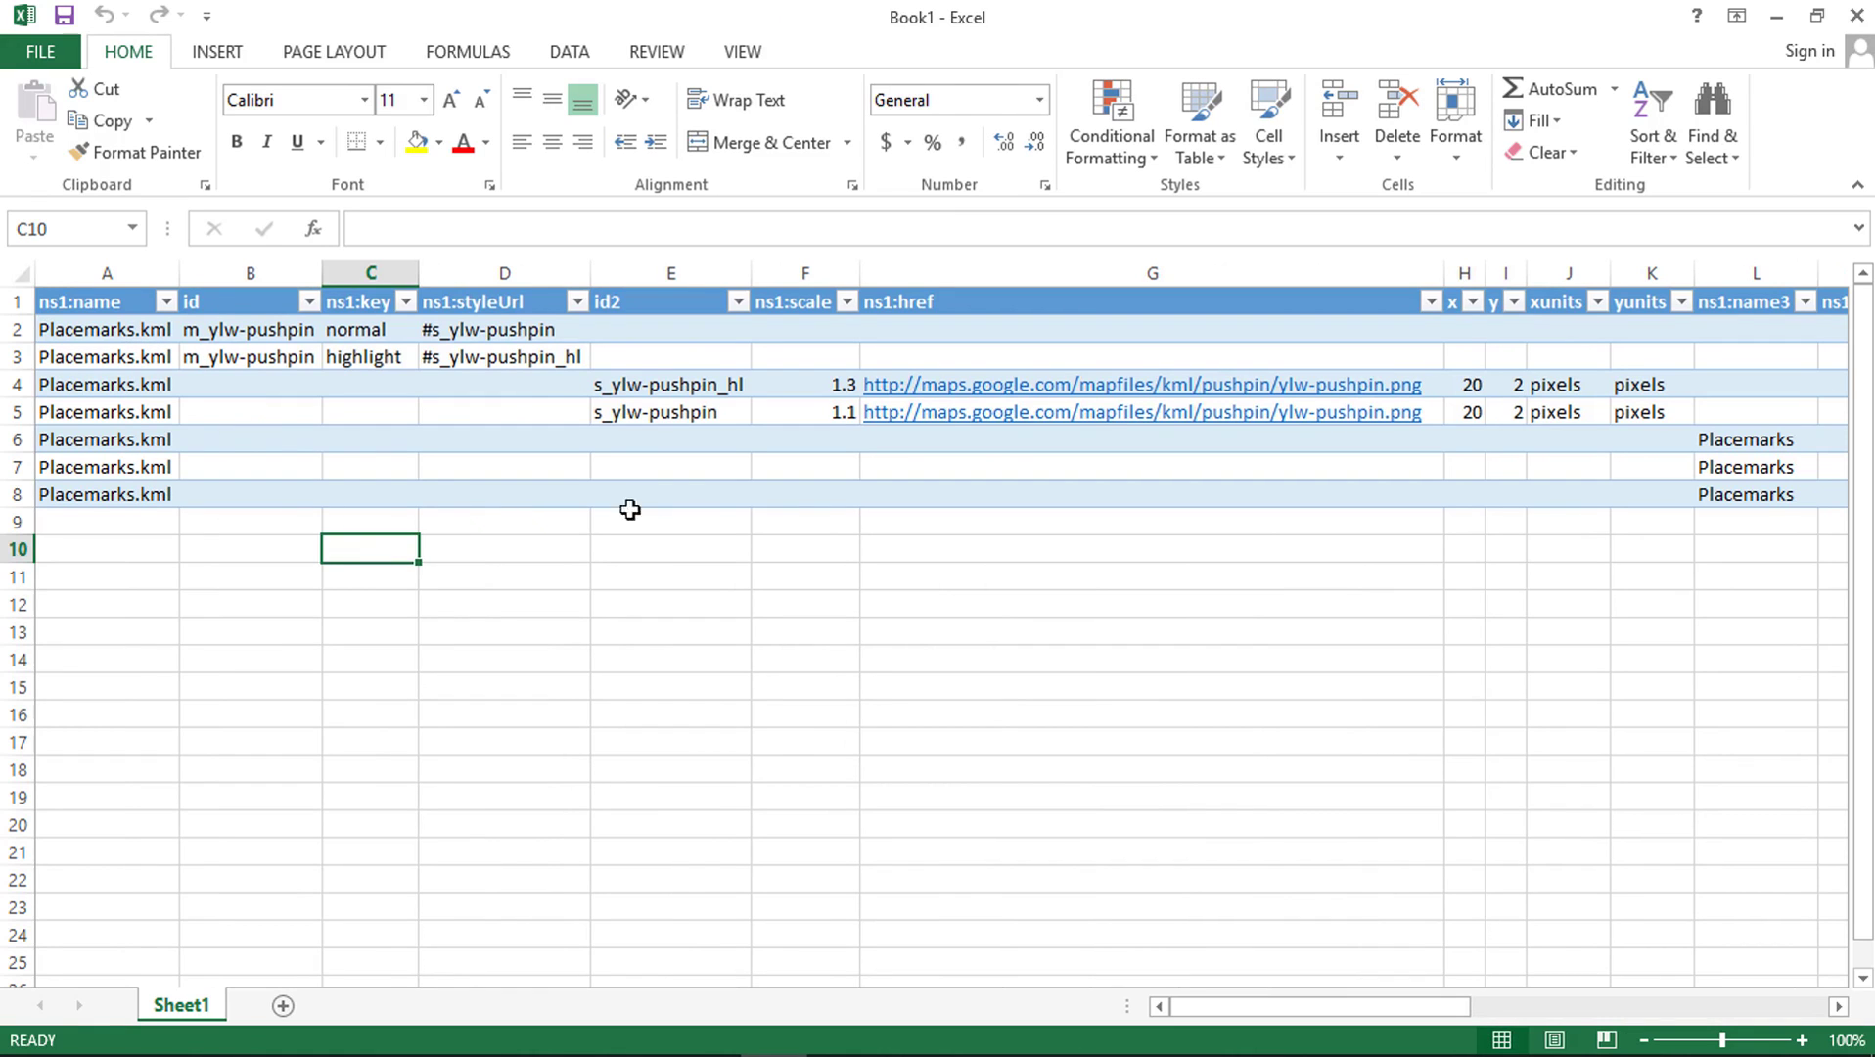
left_click_drag(1185, 1005, 1591, 1012)
left_click_drag(1562, 438, 1563, 497)
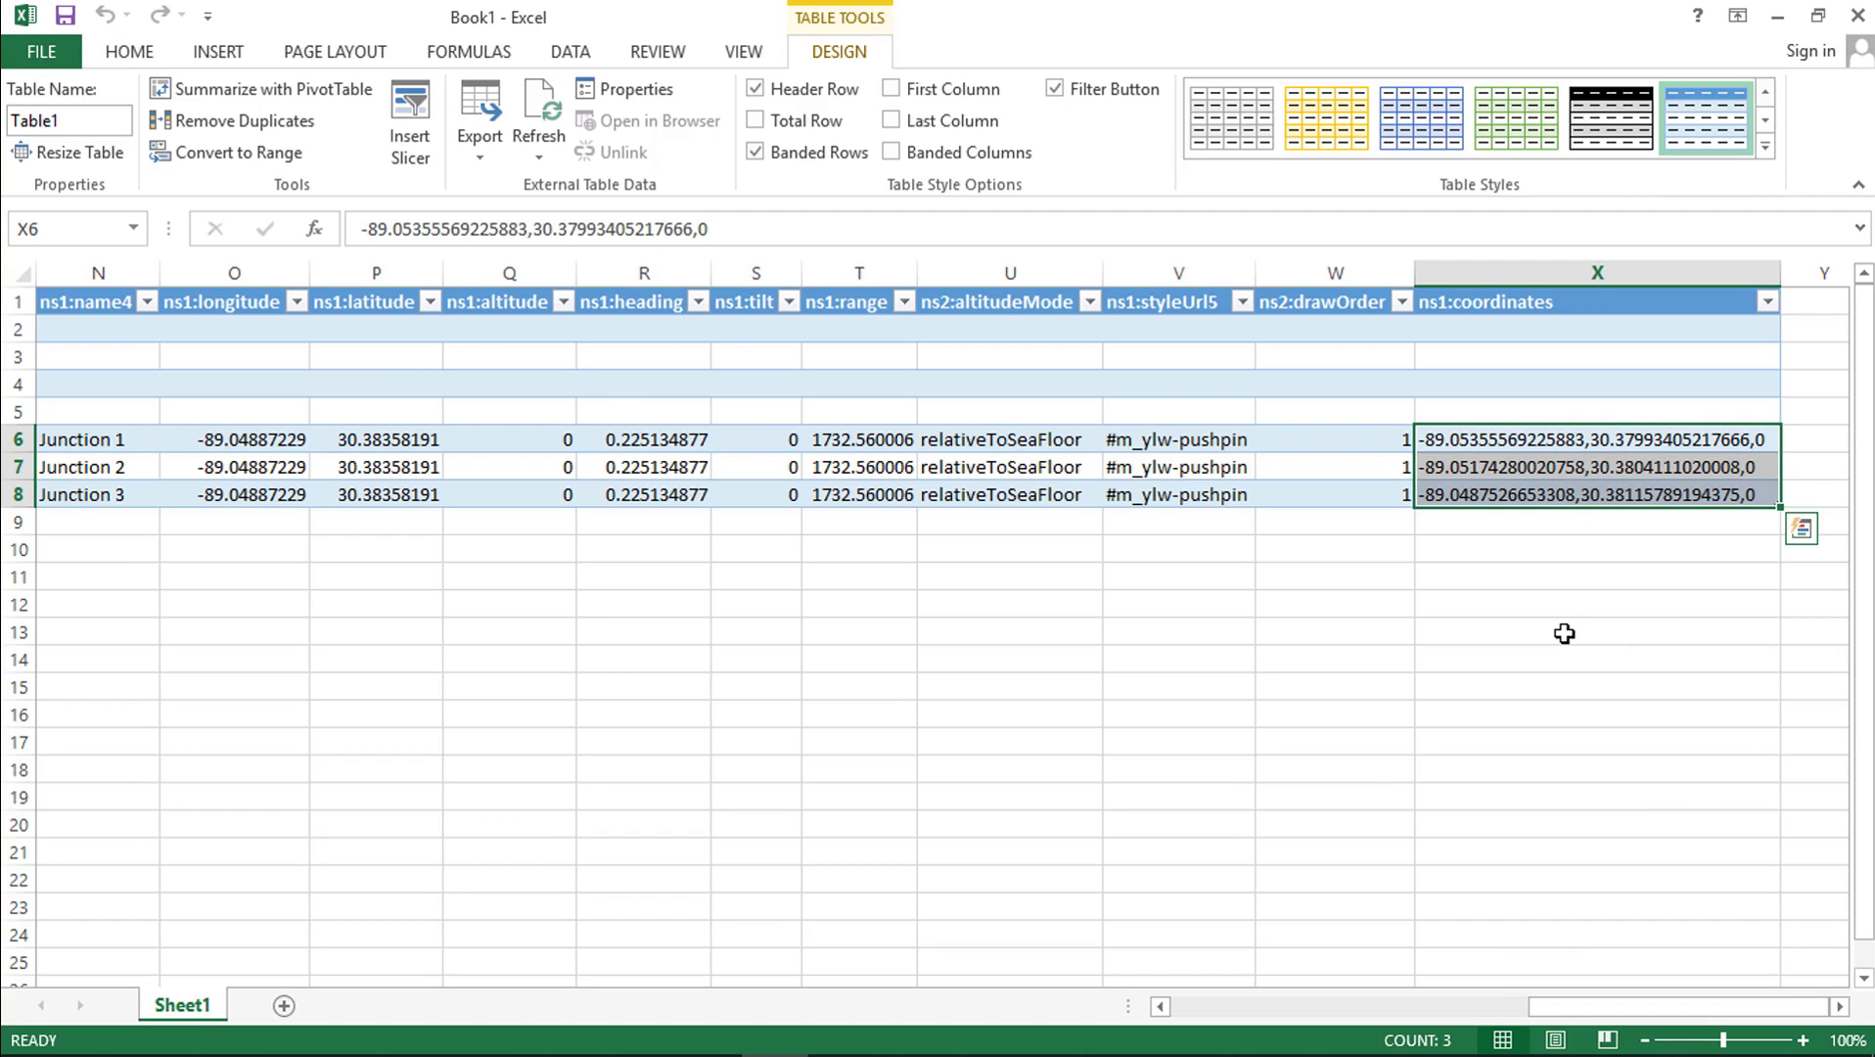
key("ctrl+Up")
left_click_drag(1549, 1007, 1480, 1013)
left_click(344, 303)
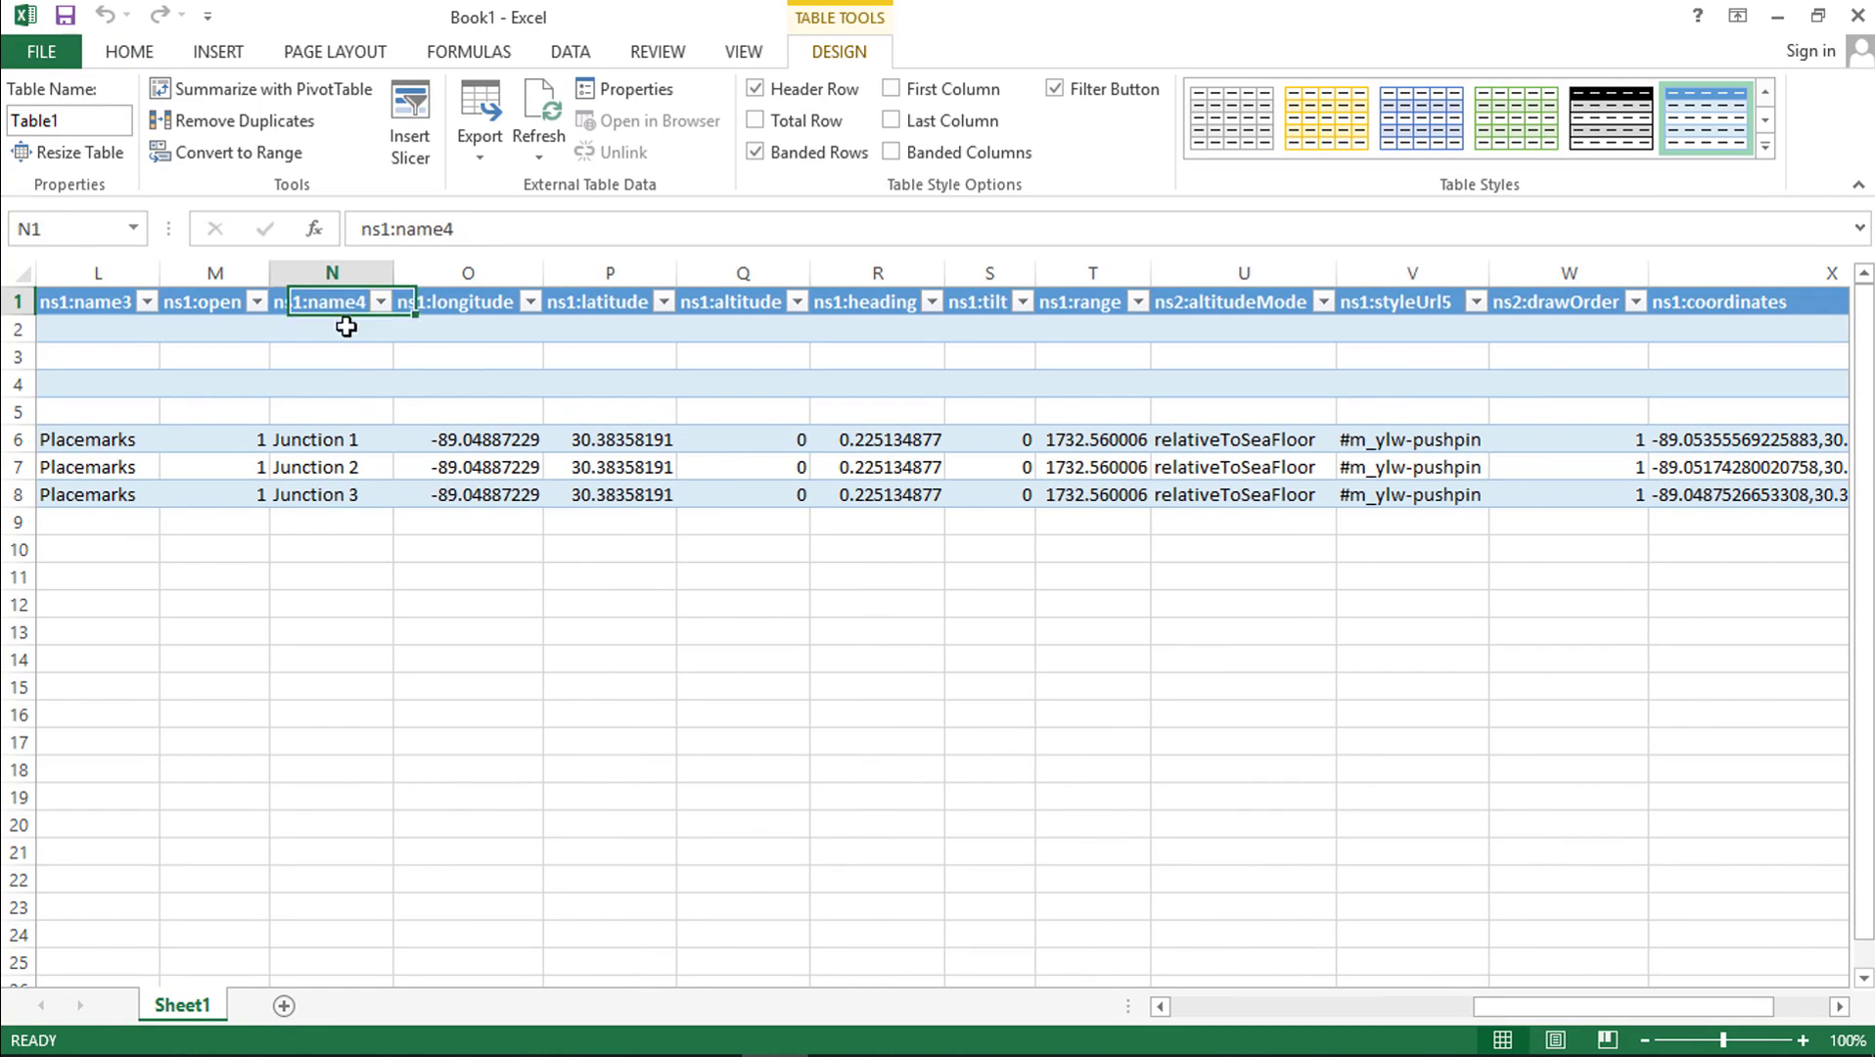
left_click_drag(347, 339, 343, 485)
left_click(631, 776)
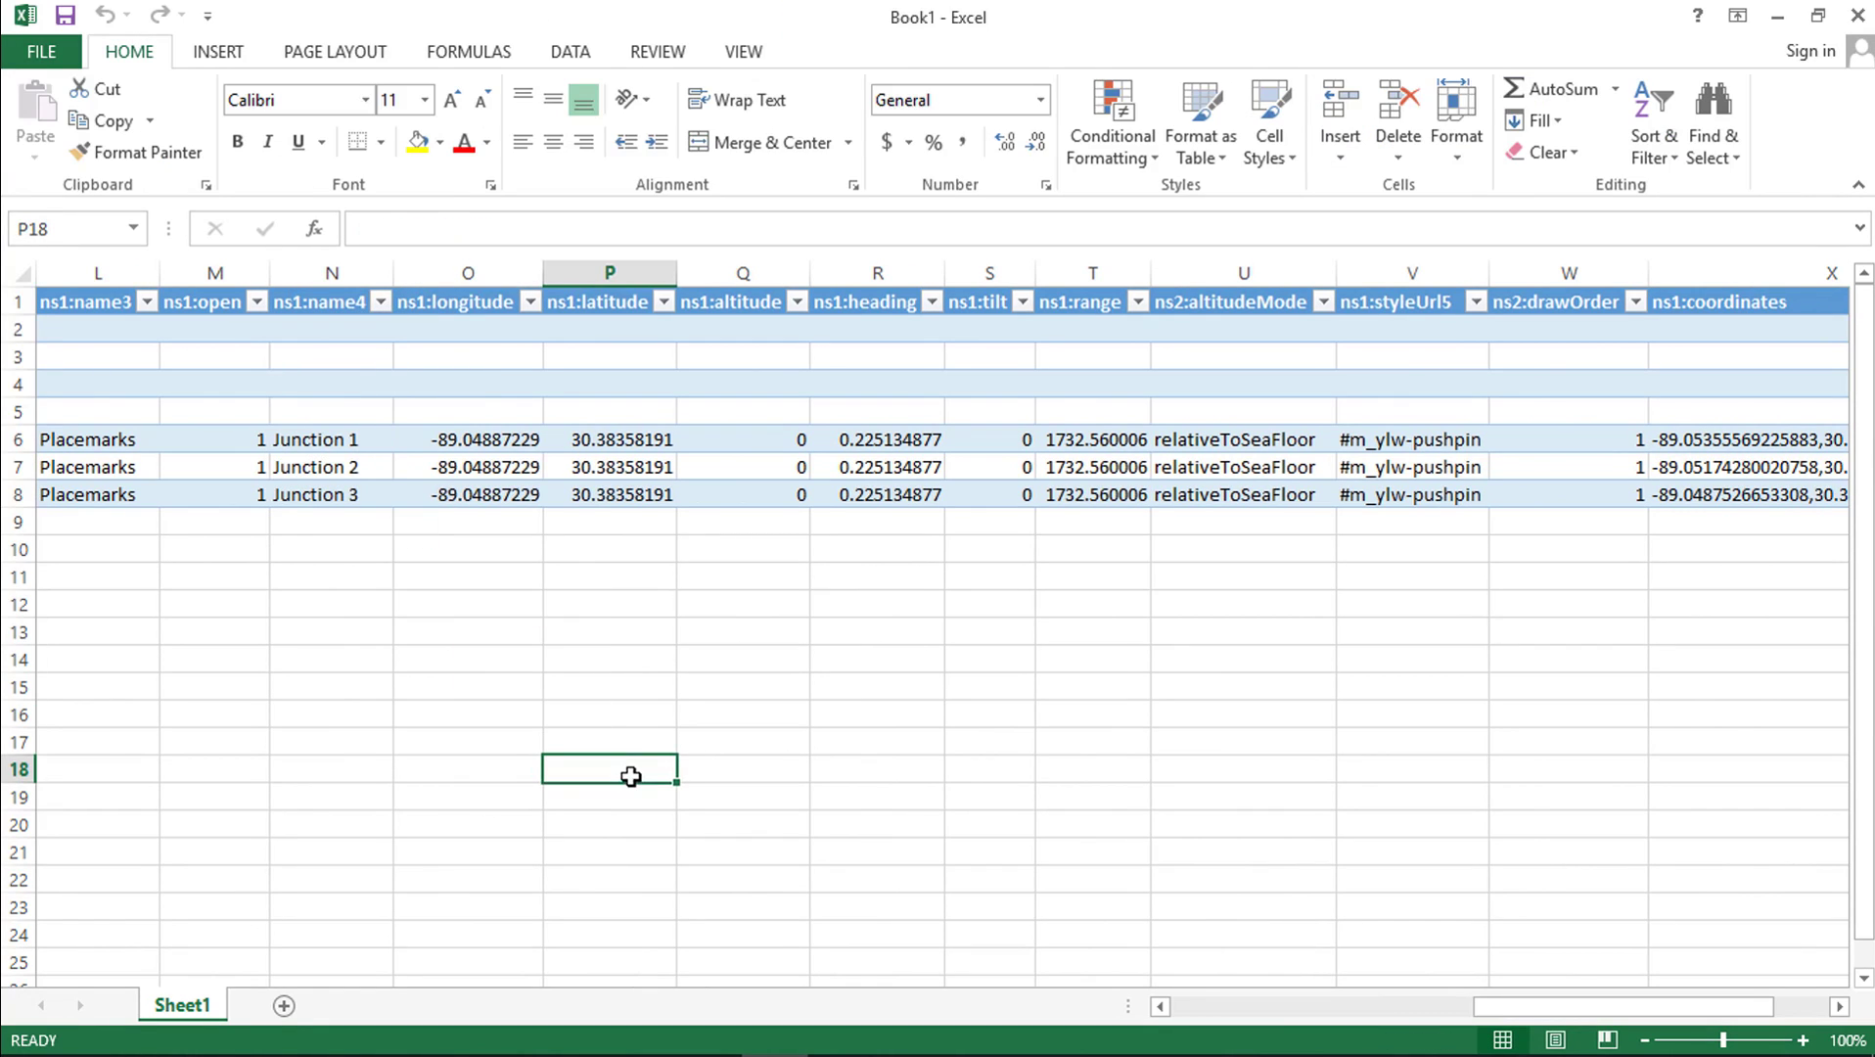
left_click_drag(1495, 1009, 1620, 1015)
Filter ns1:coordinates to exclude (Blanks), leaving only the three Junction rows
left_click(1767, 301)
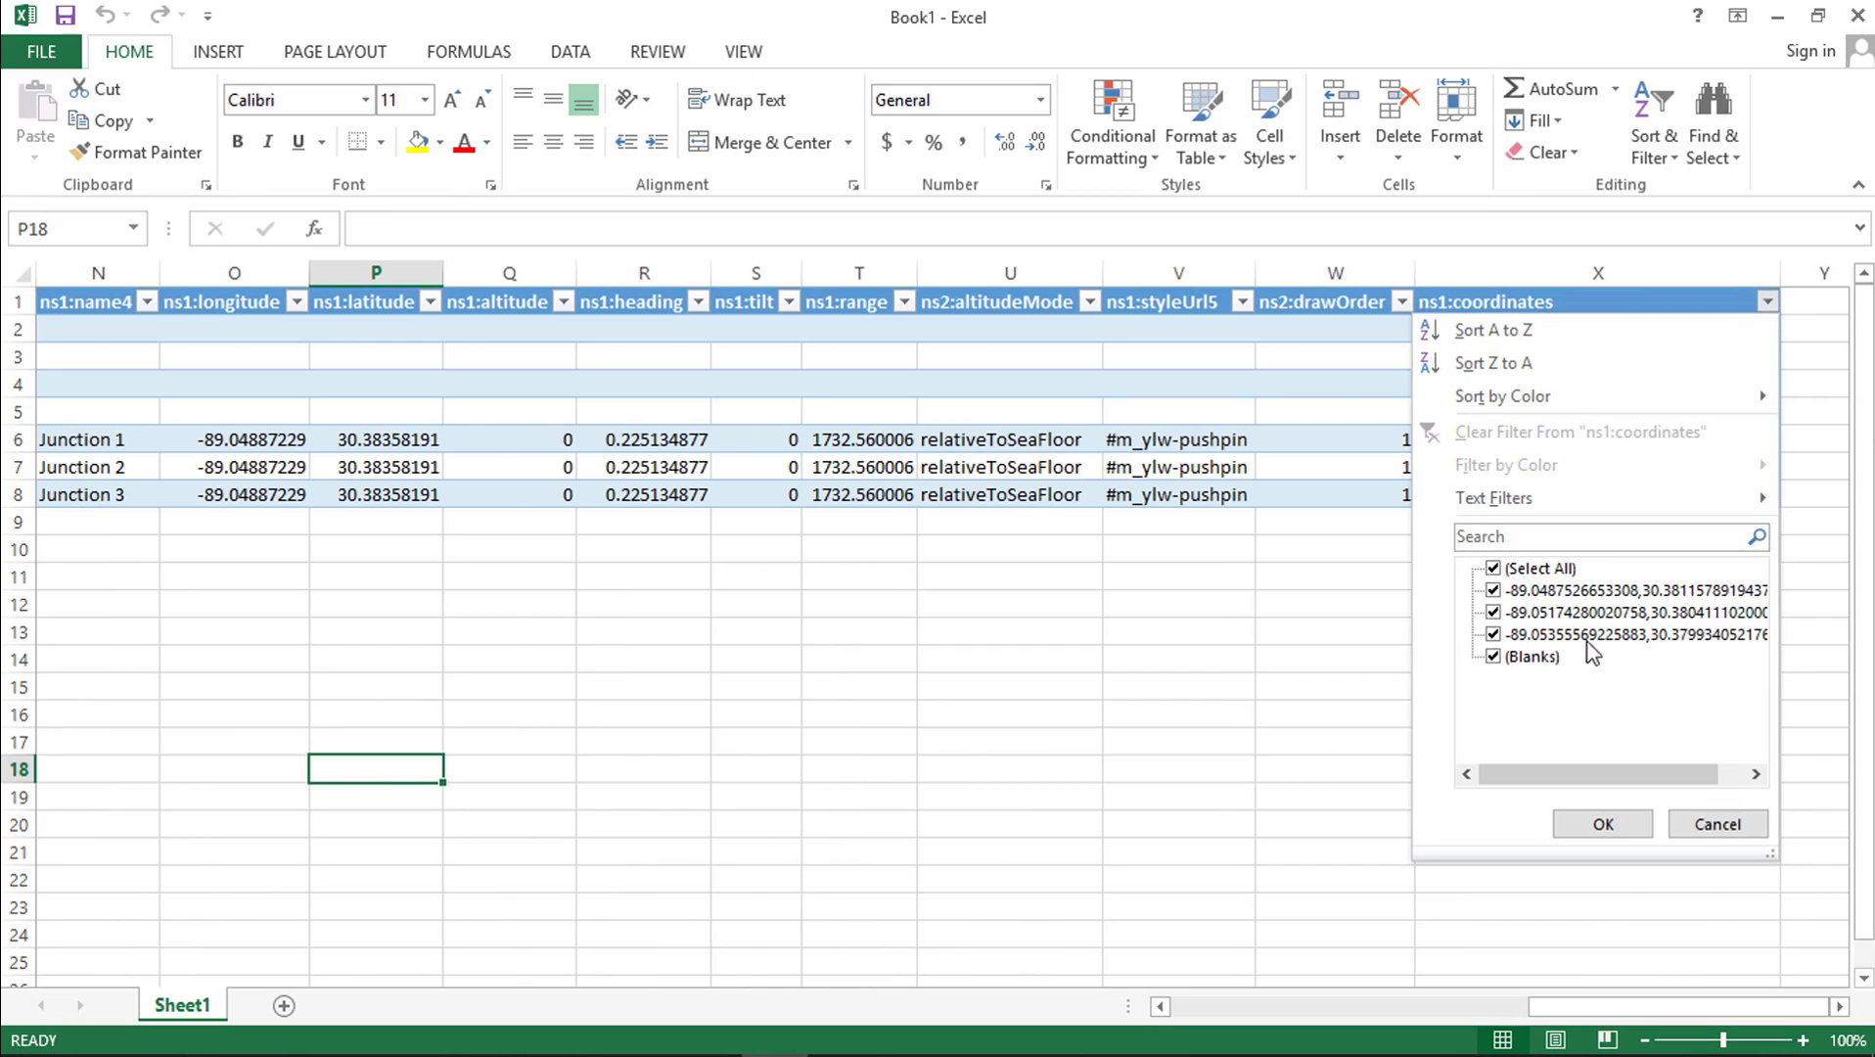
left_click(1533, 660)
left_click(1605, 824)
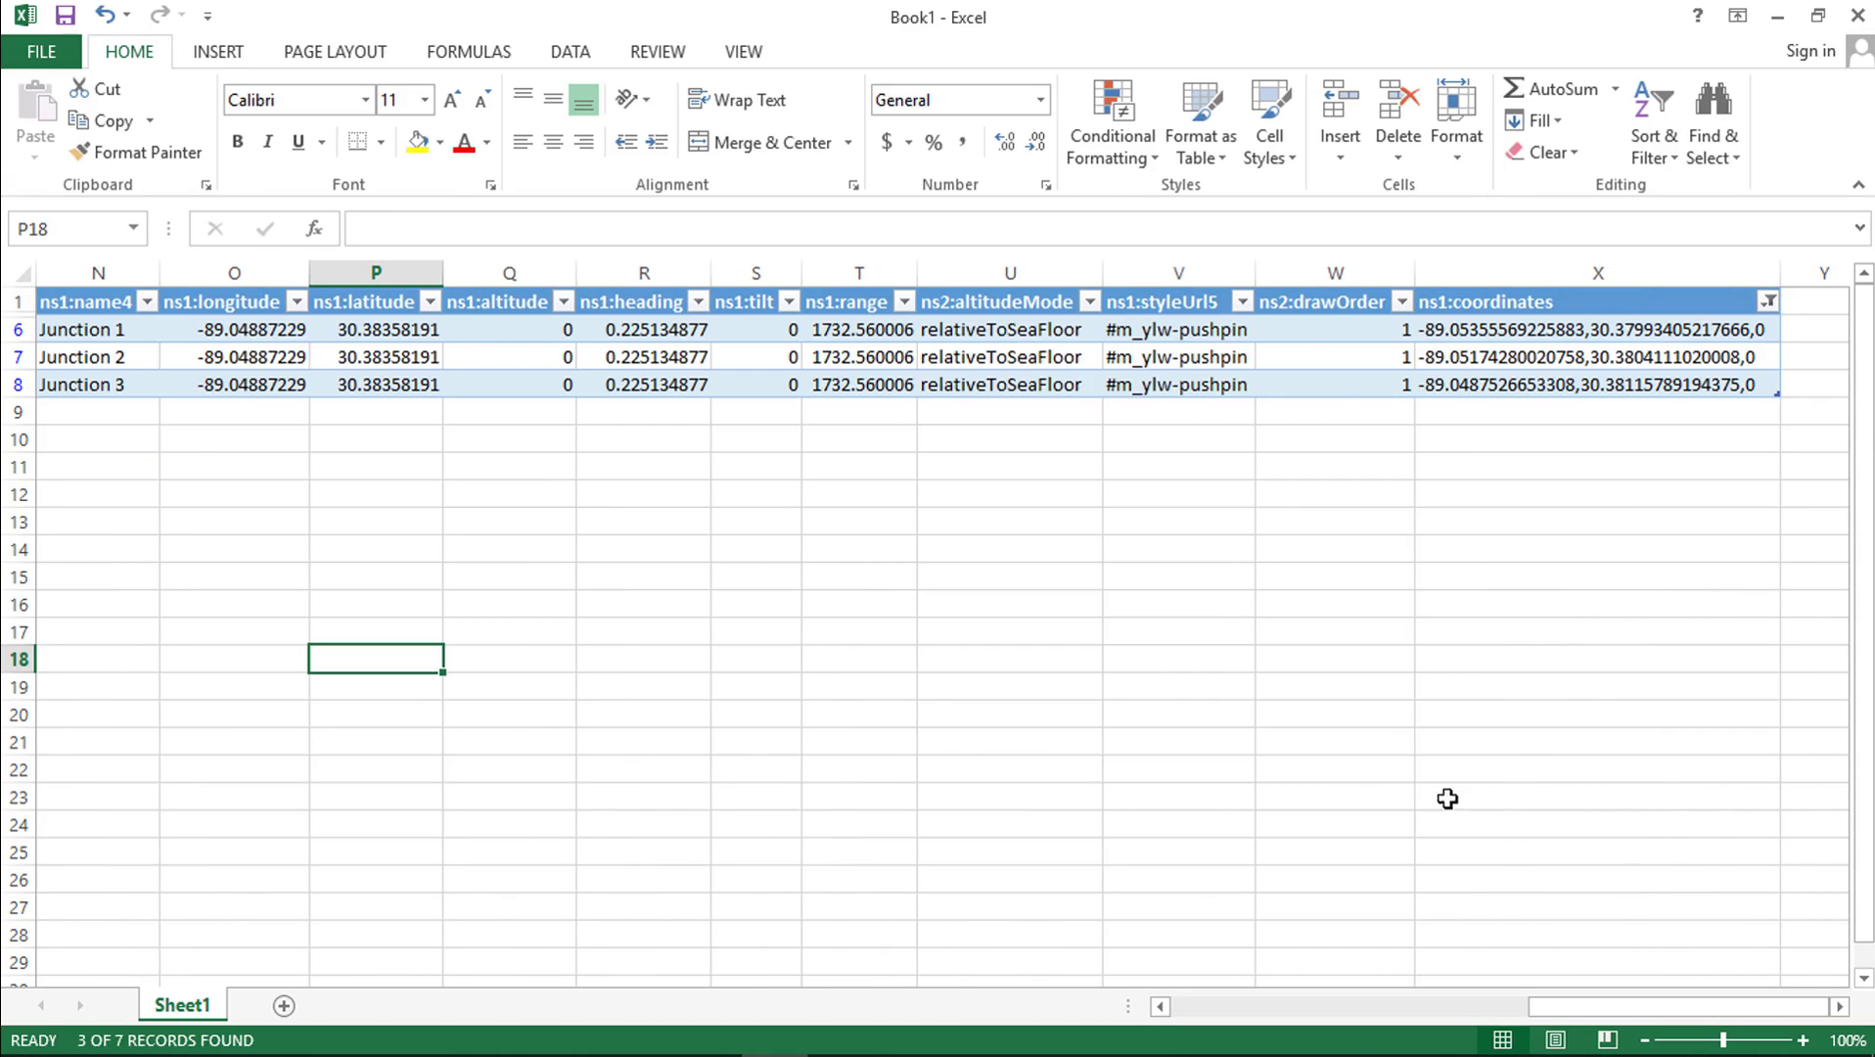
left_click(1029, 664)
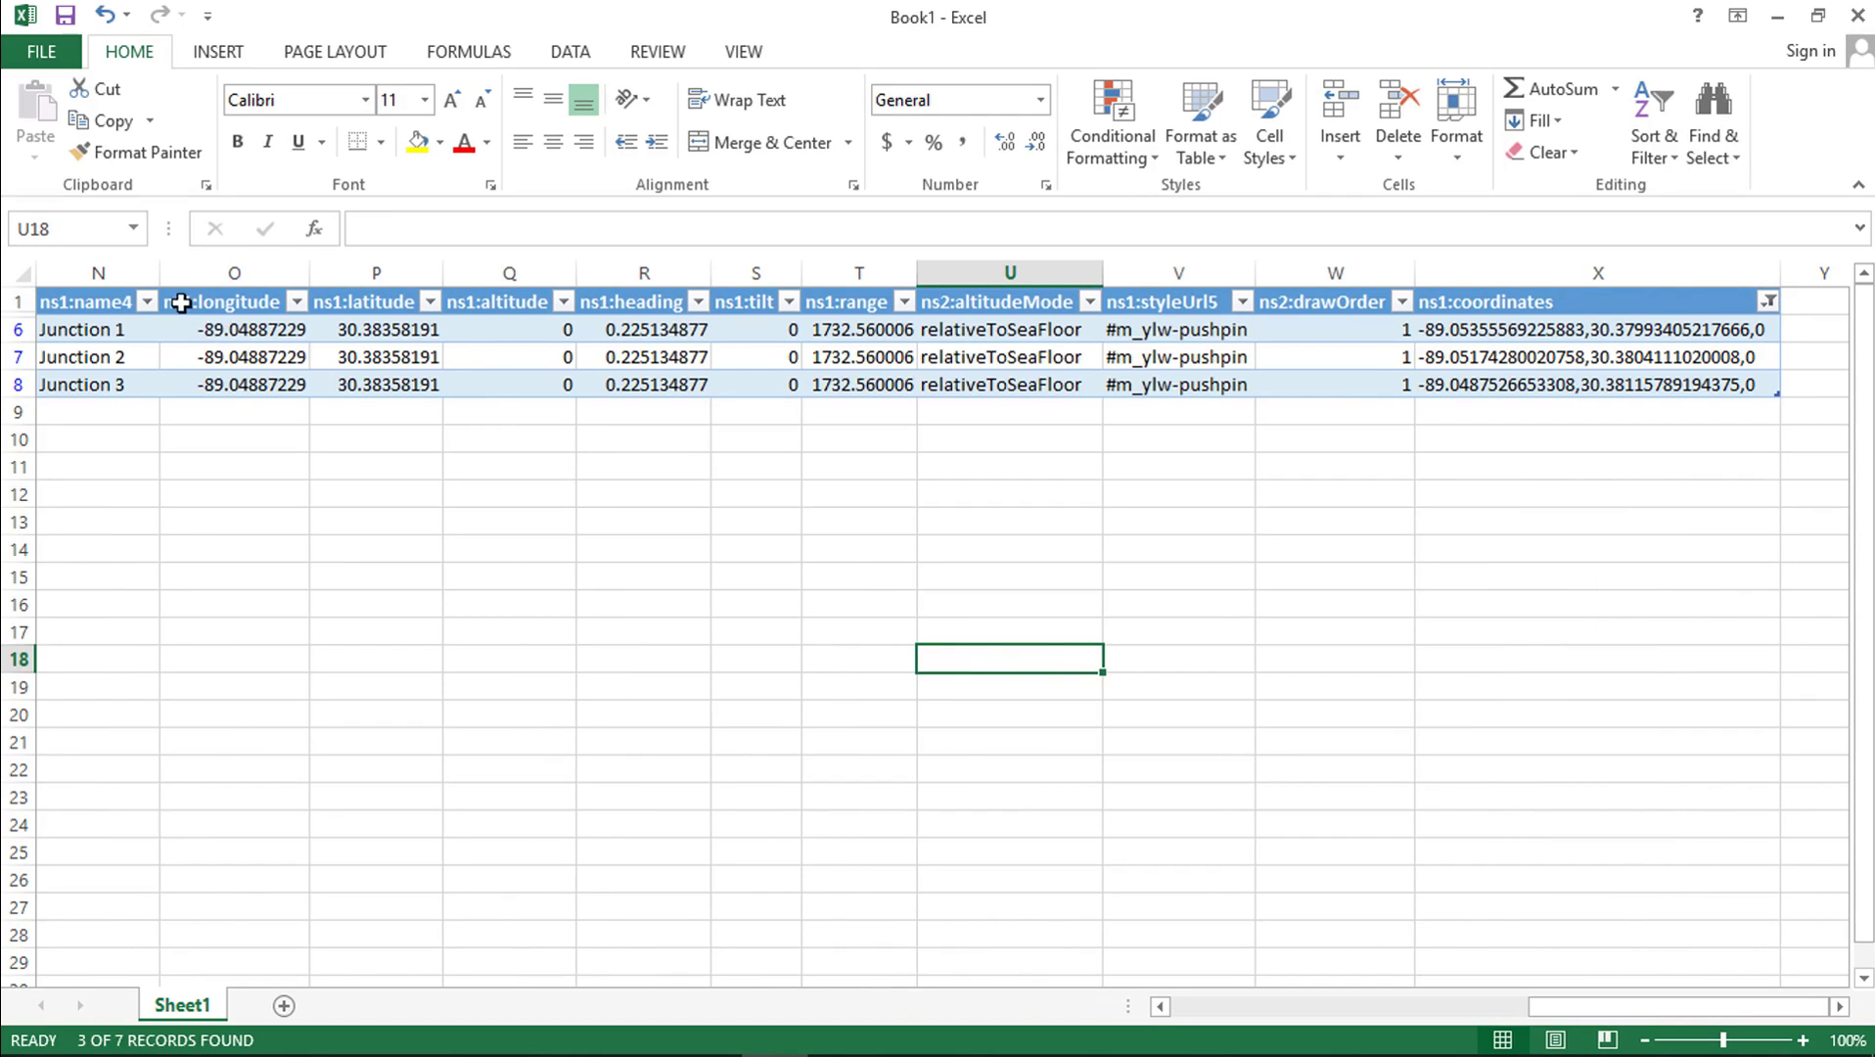
Copy the junction names to a new Sheet2 and rename their header to 'Name'
left_click_drag(98, 302, 97, 384)
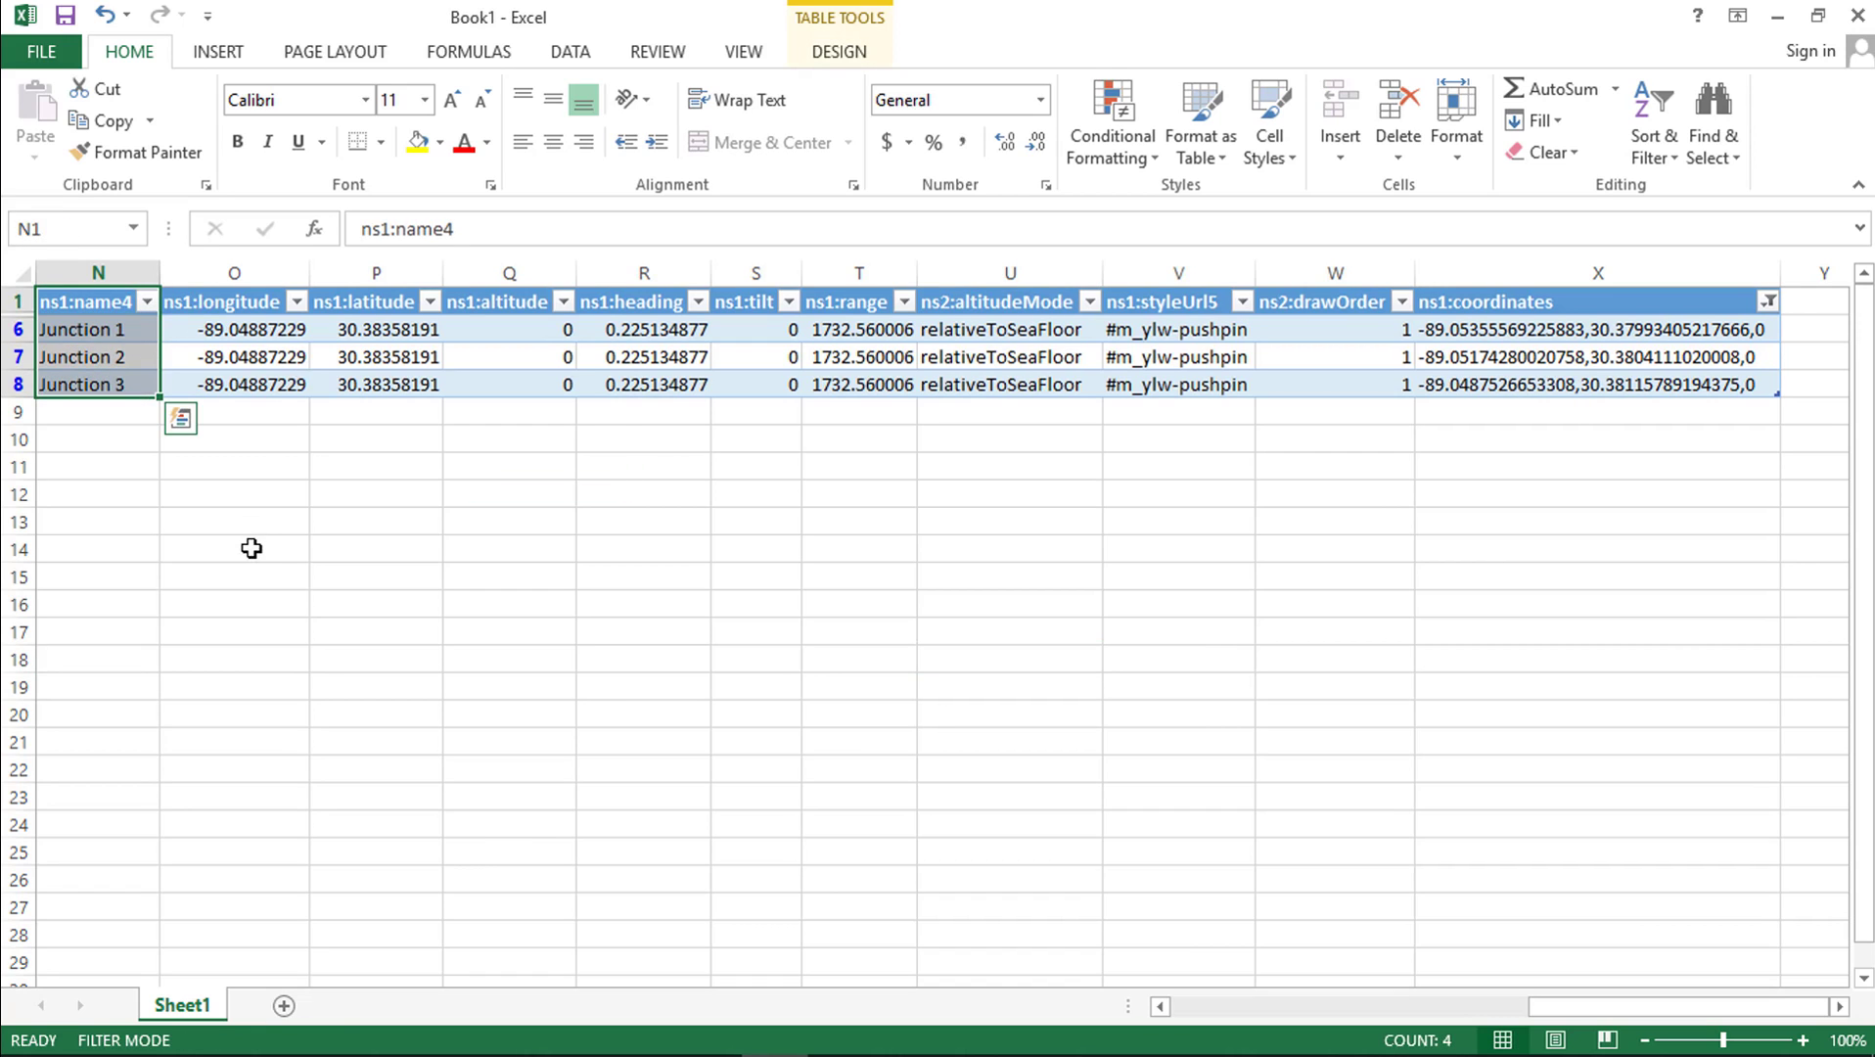
key("ctrl+c")
left_click(284, 1005)
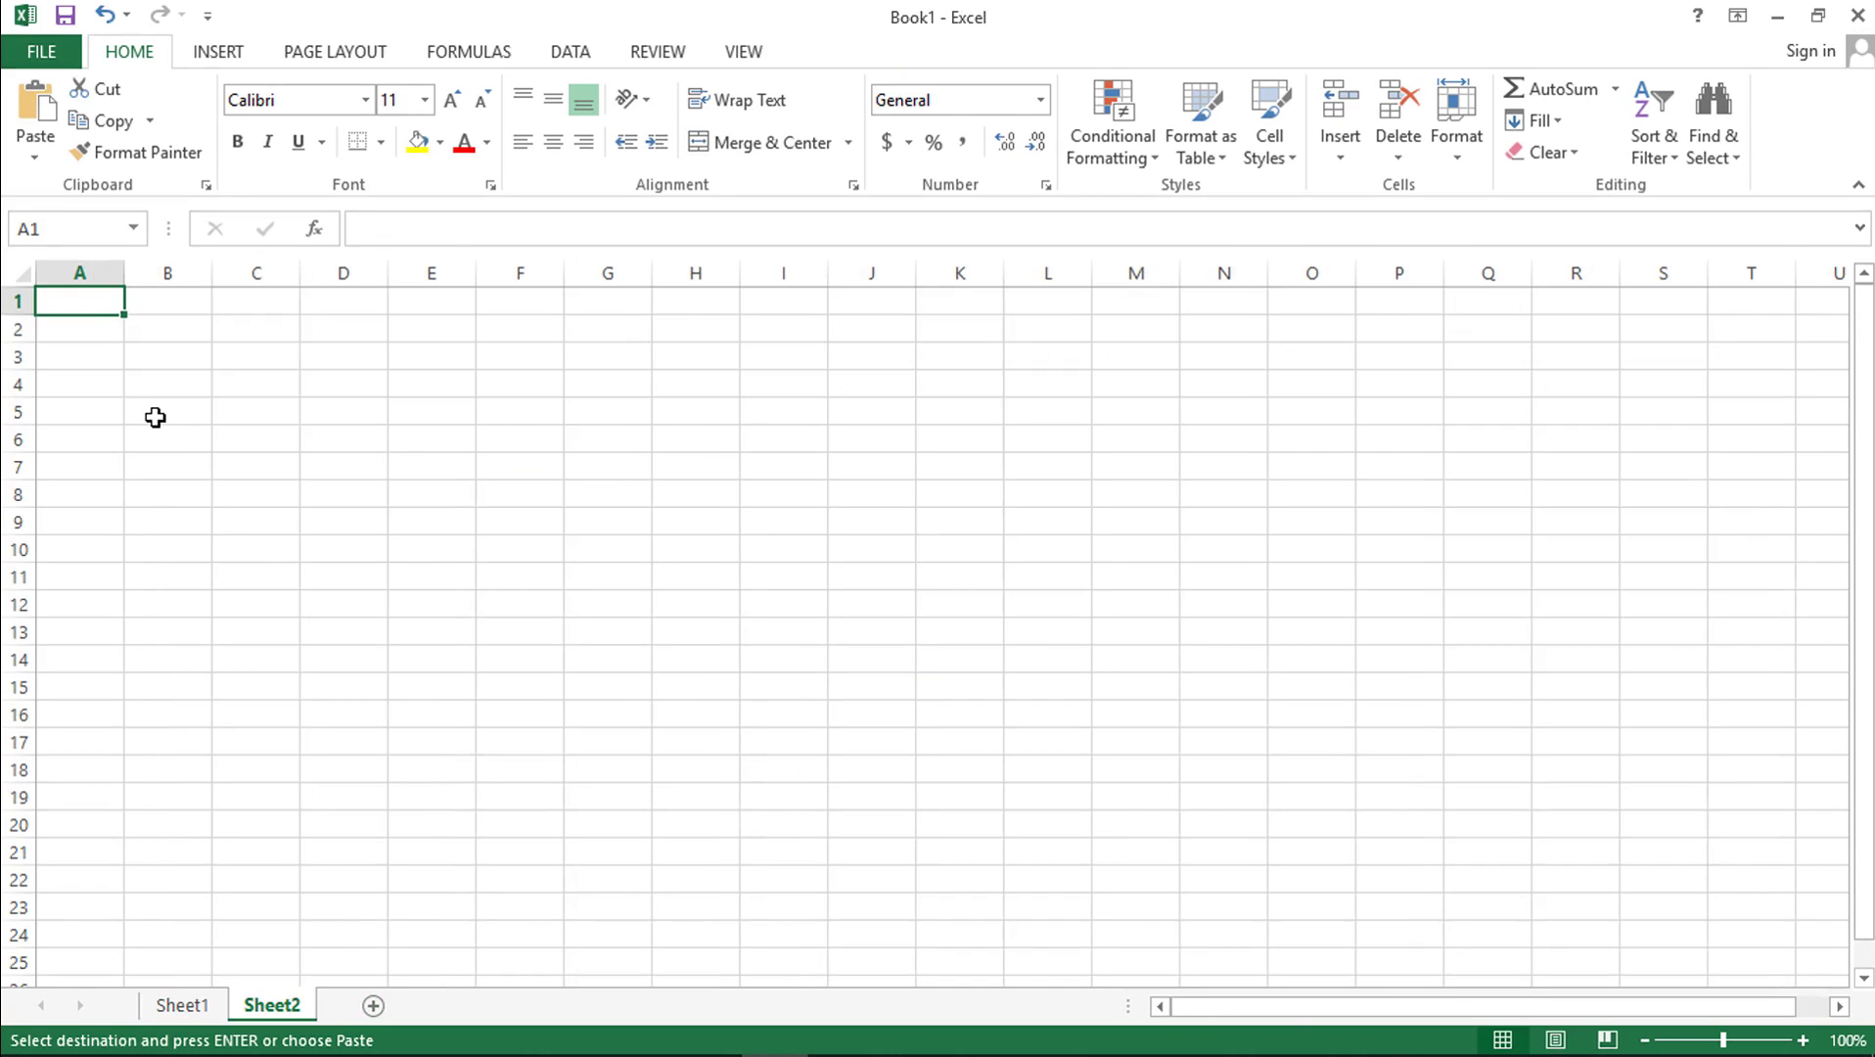
key("ctrl+v")
double_click(128, 269)
left_click(242, 568)
left_click(106, 302)
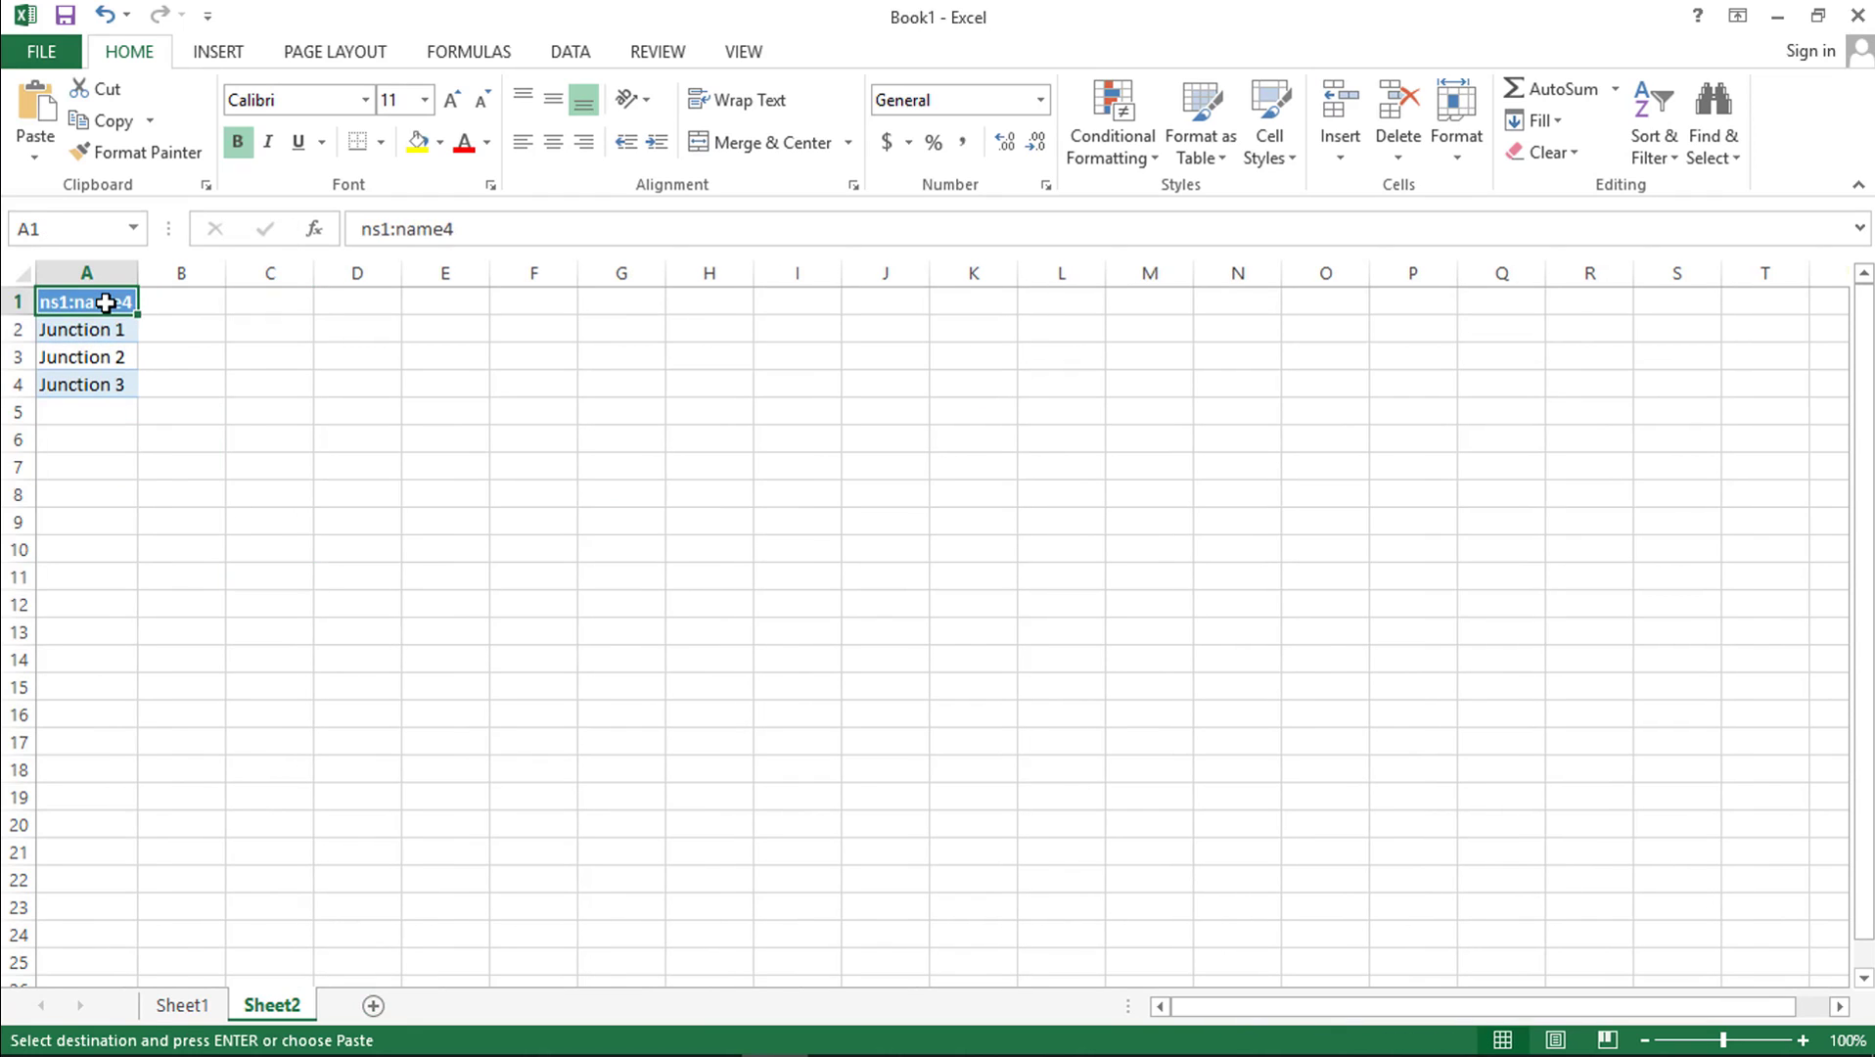
key("BackSpace")
type("ame")
key("Return")
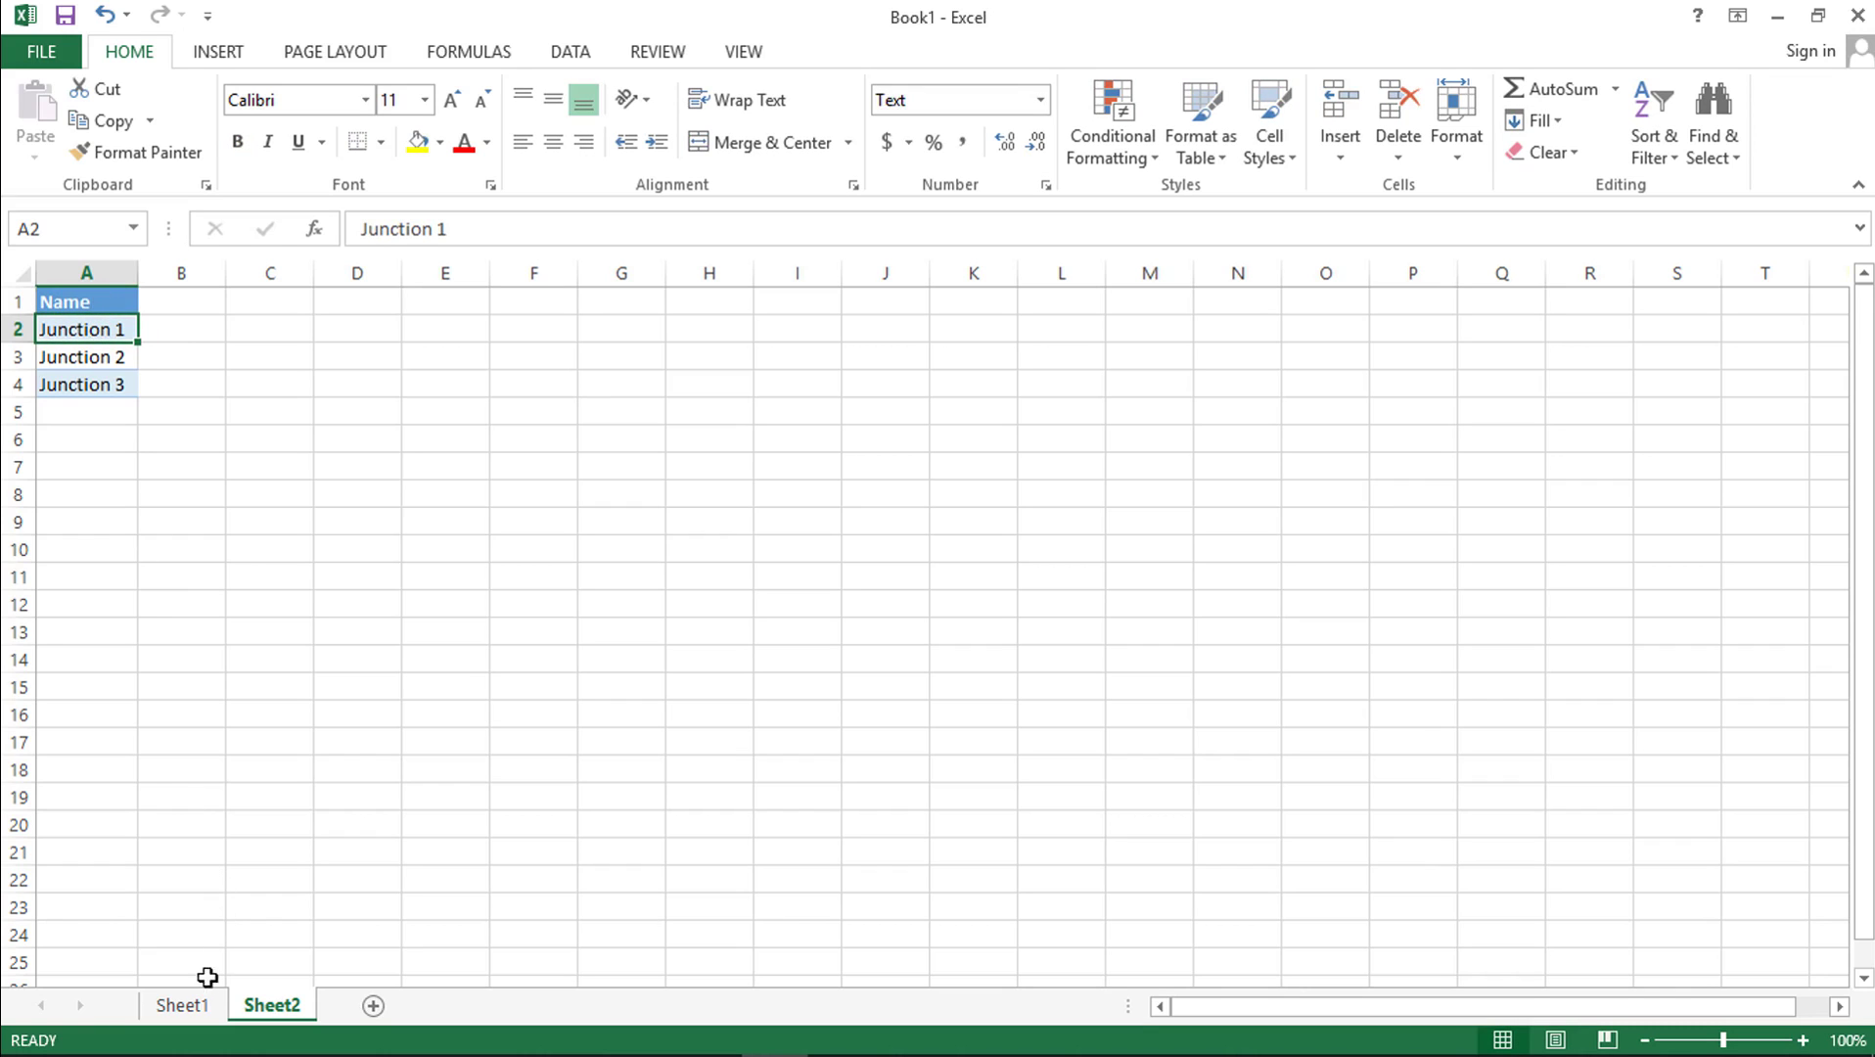
Paste the coordinate strings into column B and strip the header to 'coordinates'
left_click(204, 1005)
left_click_drag(1556, 301, 1556, 387)
key("ctrl+c")
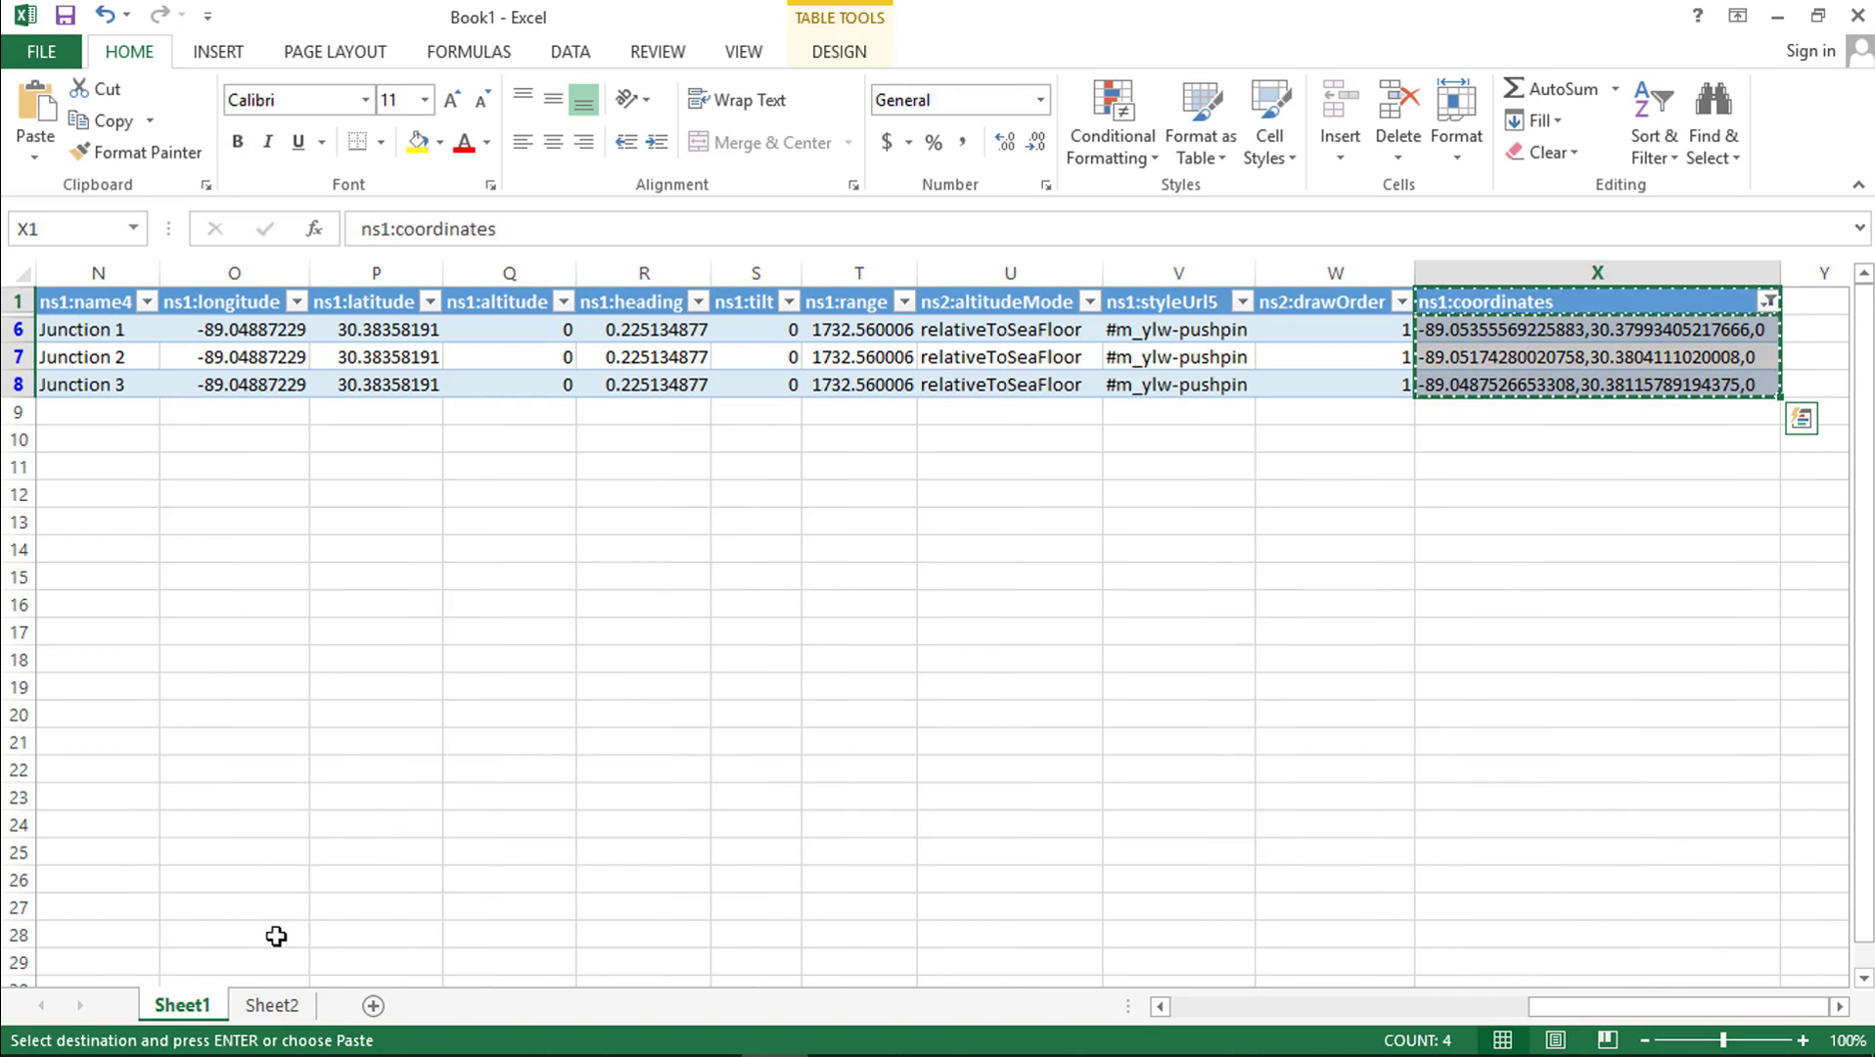
left_click(272, 1005)
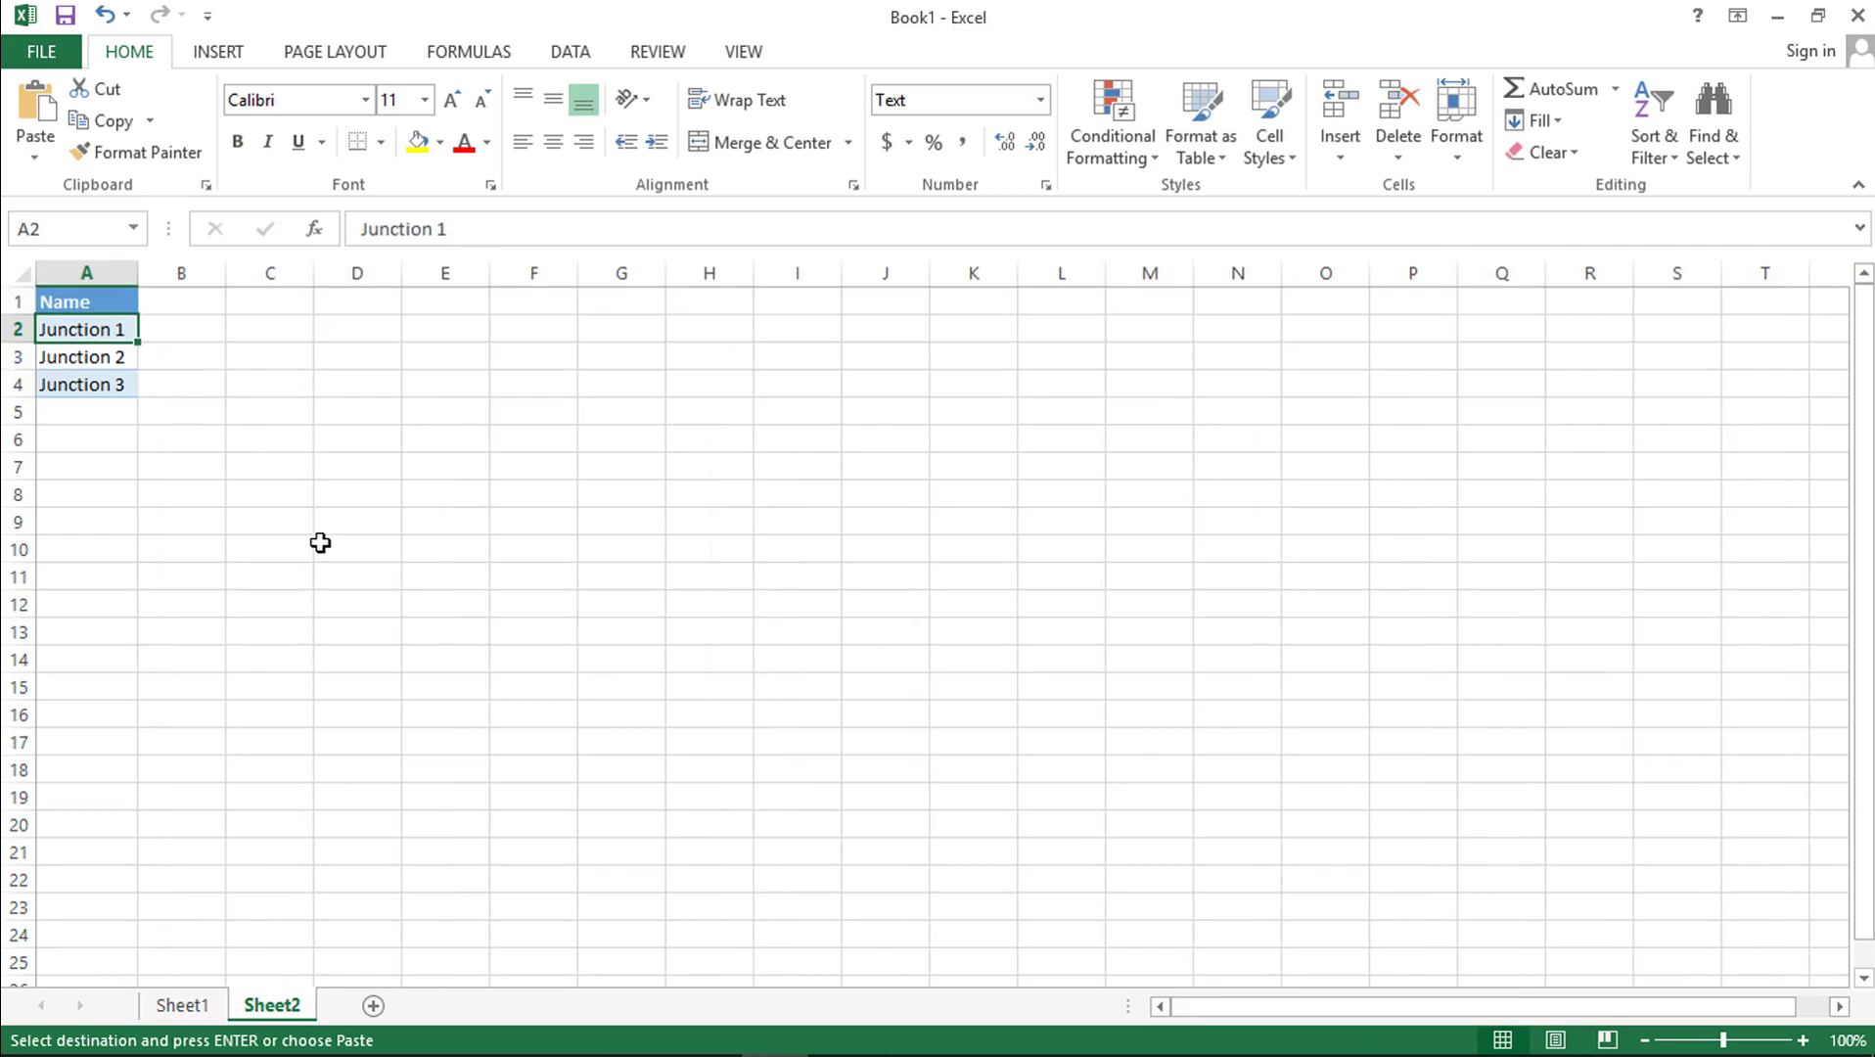
left_click(197, 298)
key("ctrl+v")
double_click(229, 278)
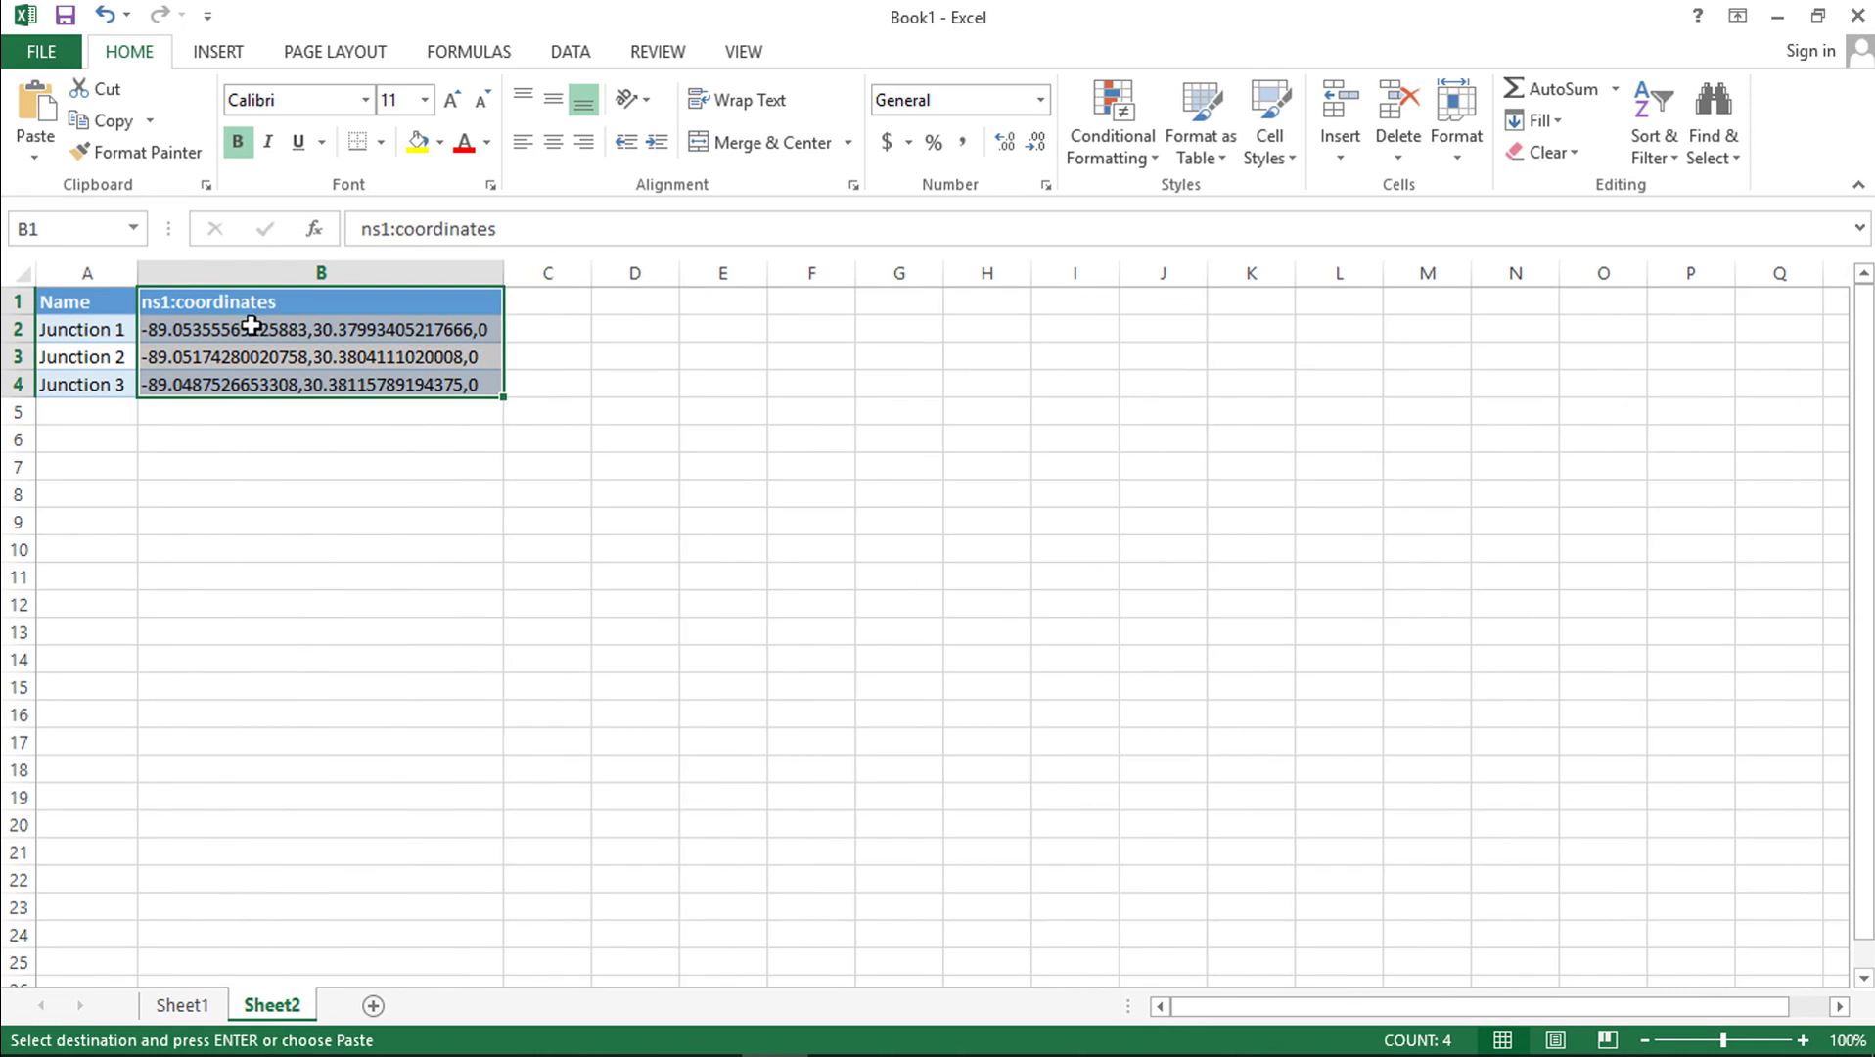
left_click(389, 229)
left_click_drag(390, 229, 373, 229)
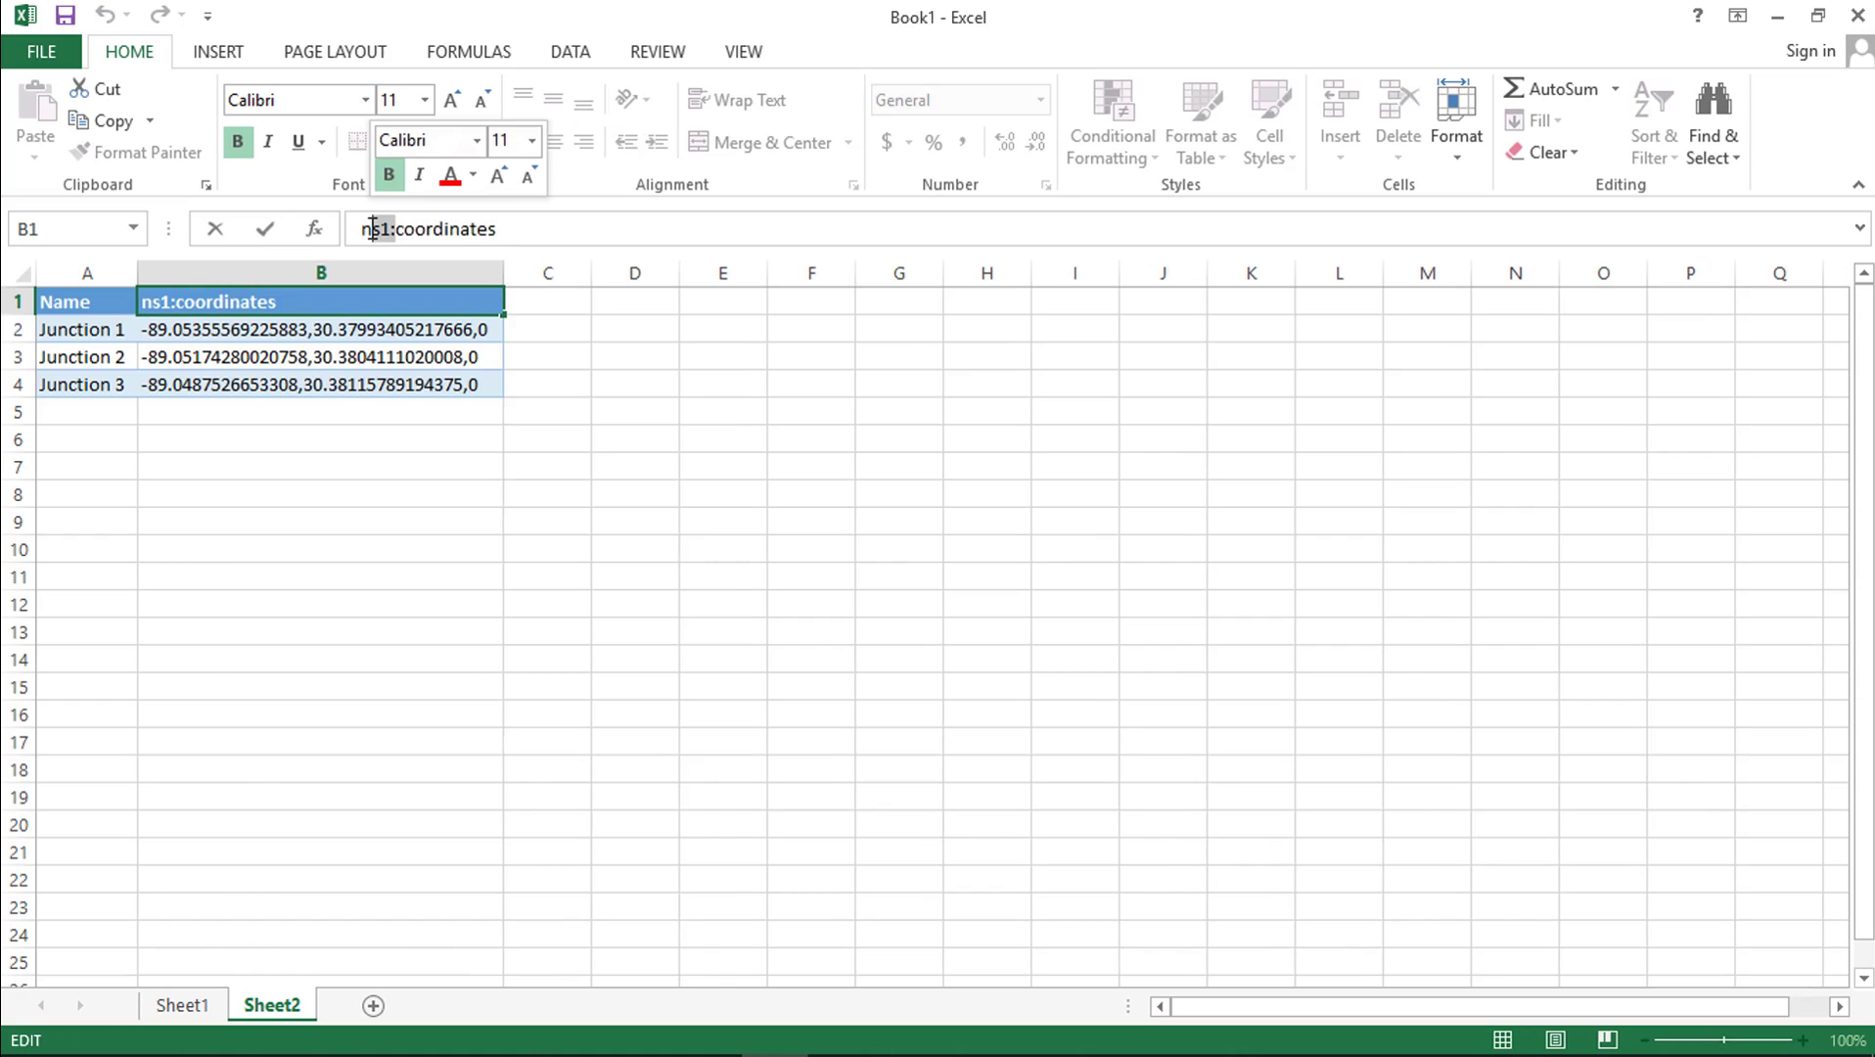
key("BackSpace")
key("BackSpace")
key("Delete")
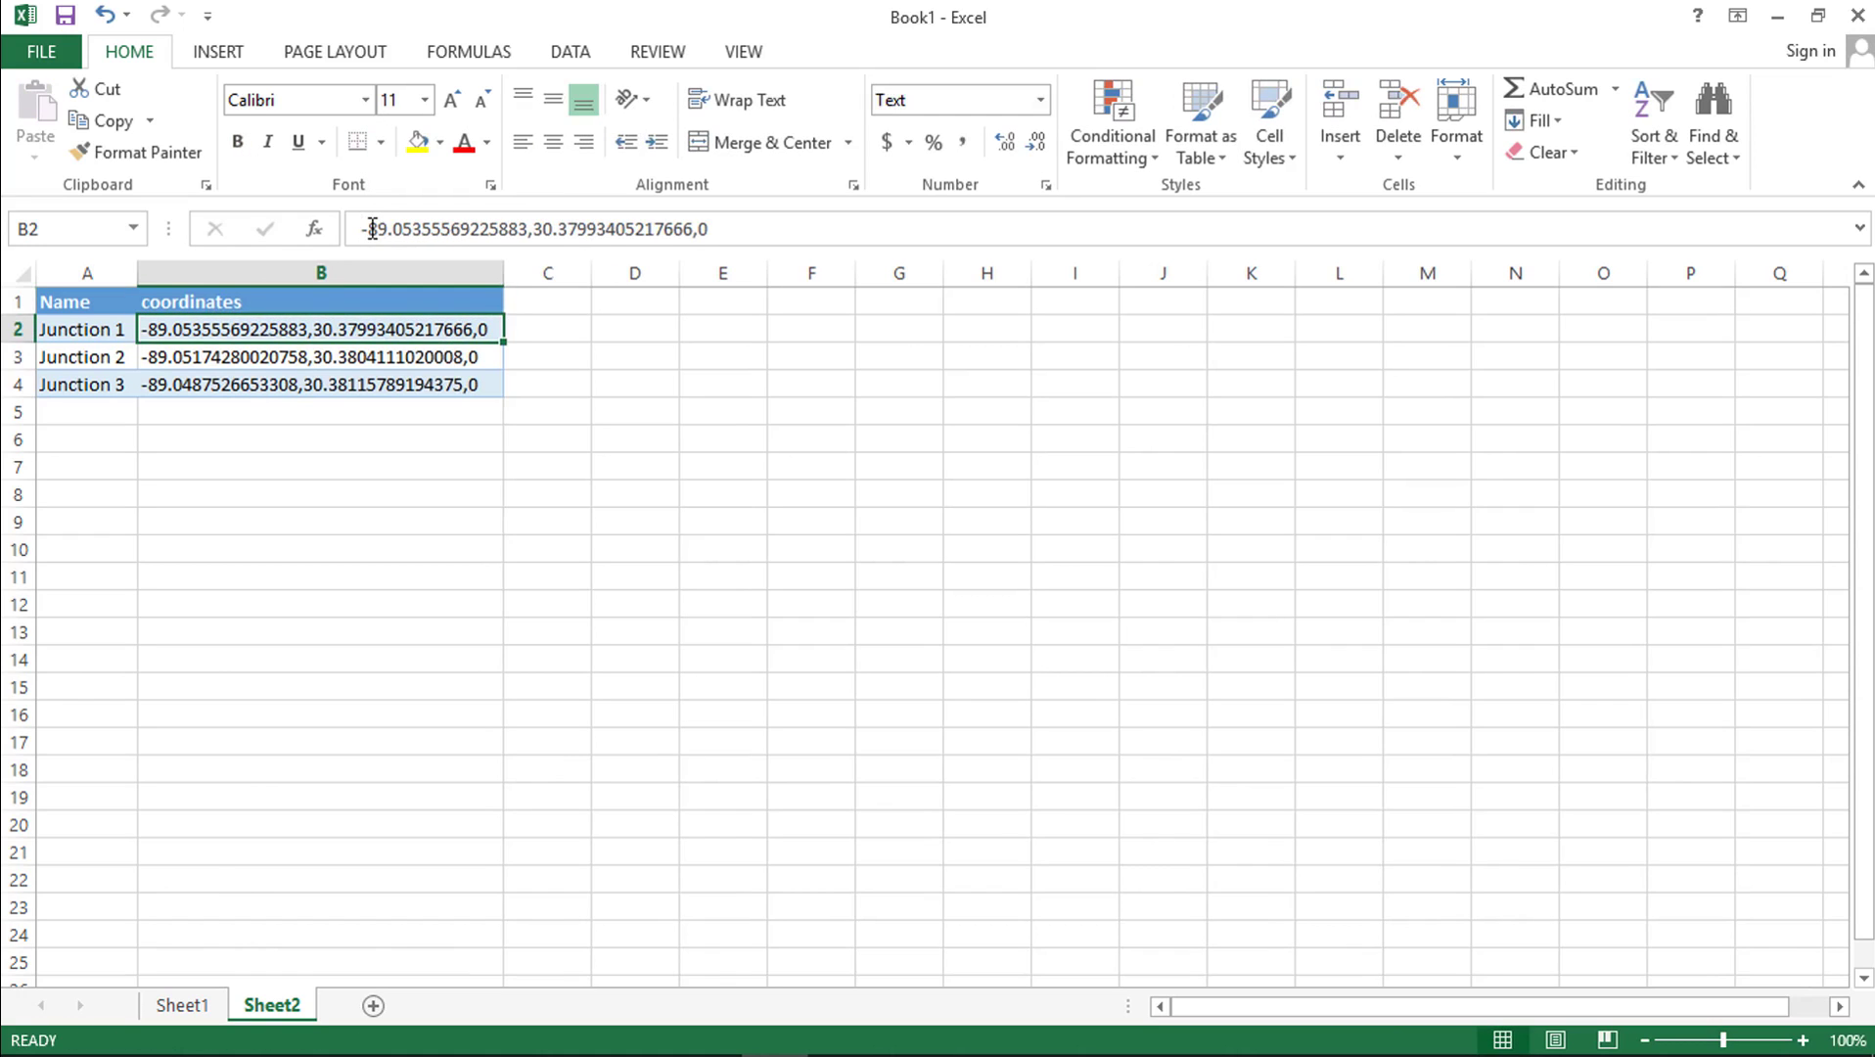
key("ctrl+shift+Down")
left_click_drag(323, 302, 330, 375)
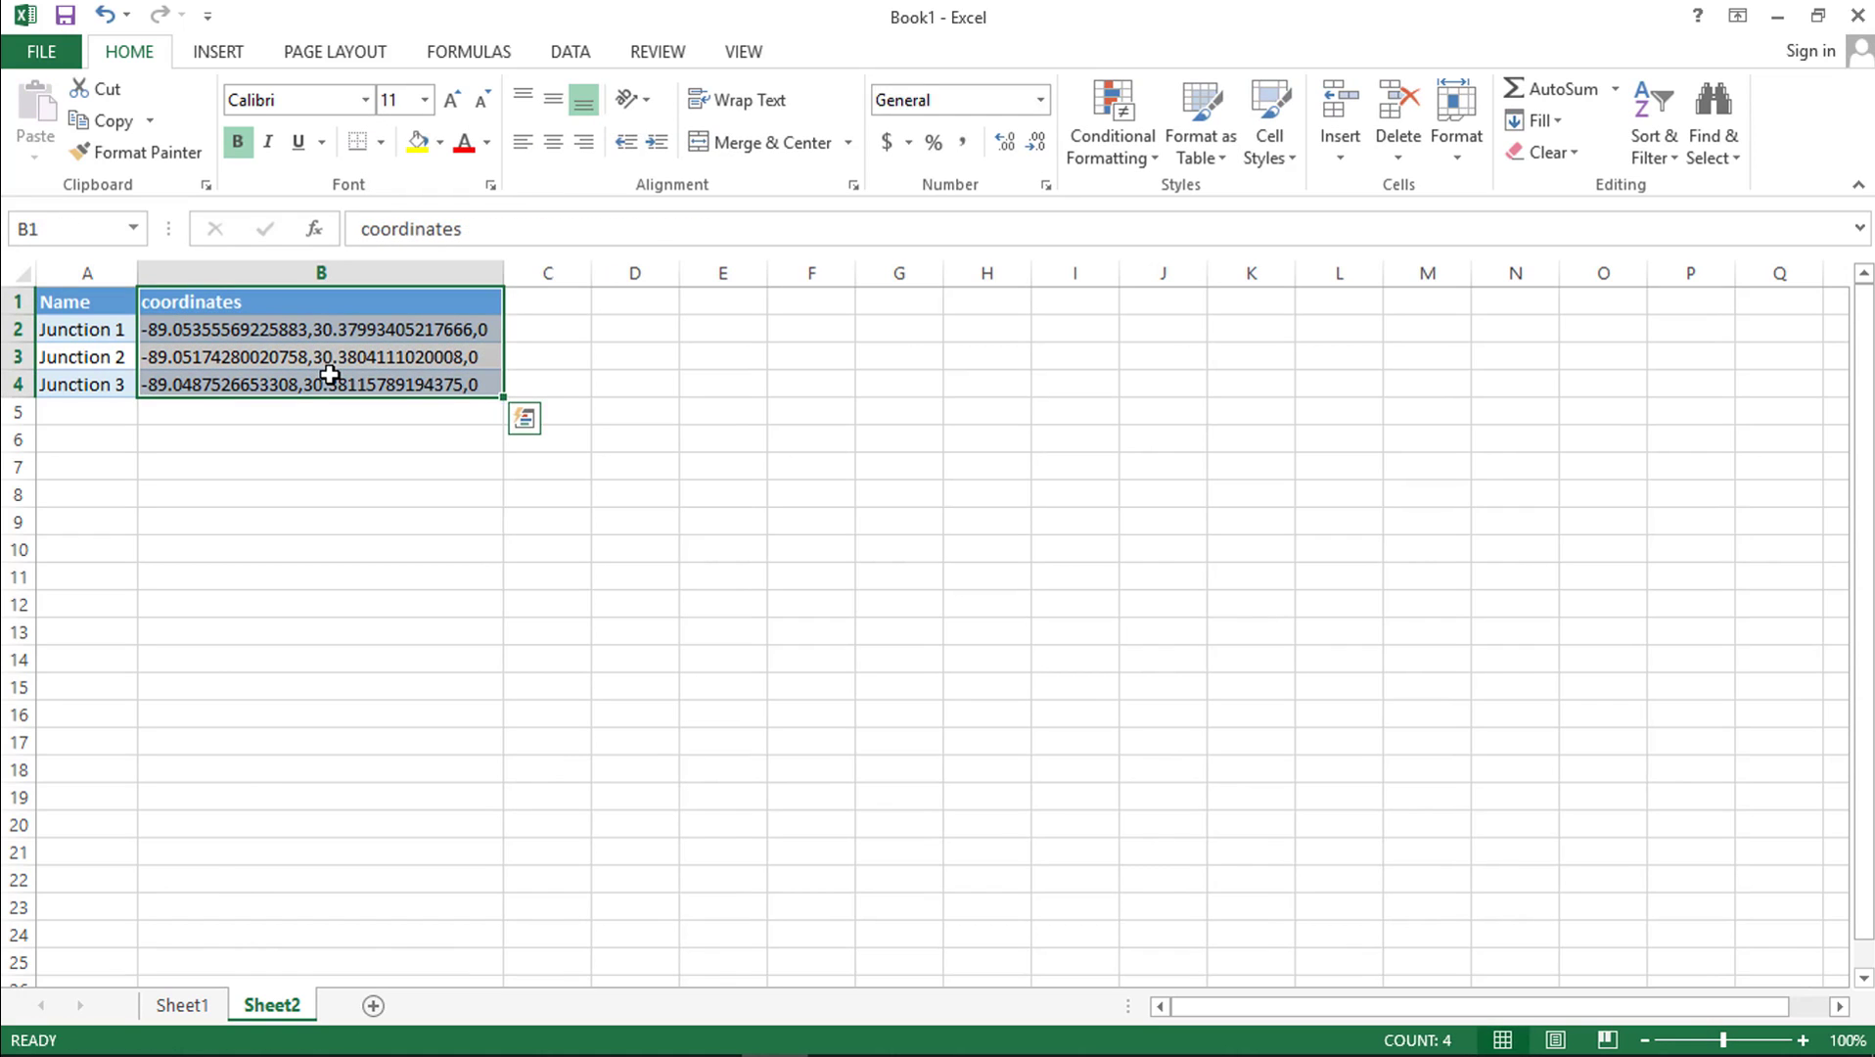
Run Text to Columns on the coordinates as Delimited with Comma as the separator
left_click(560, 64)
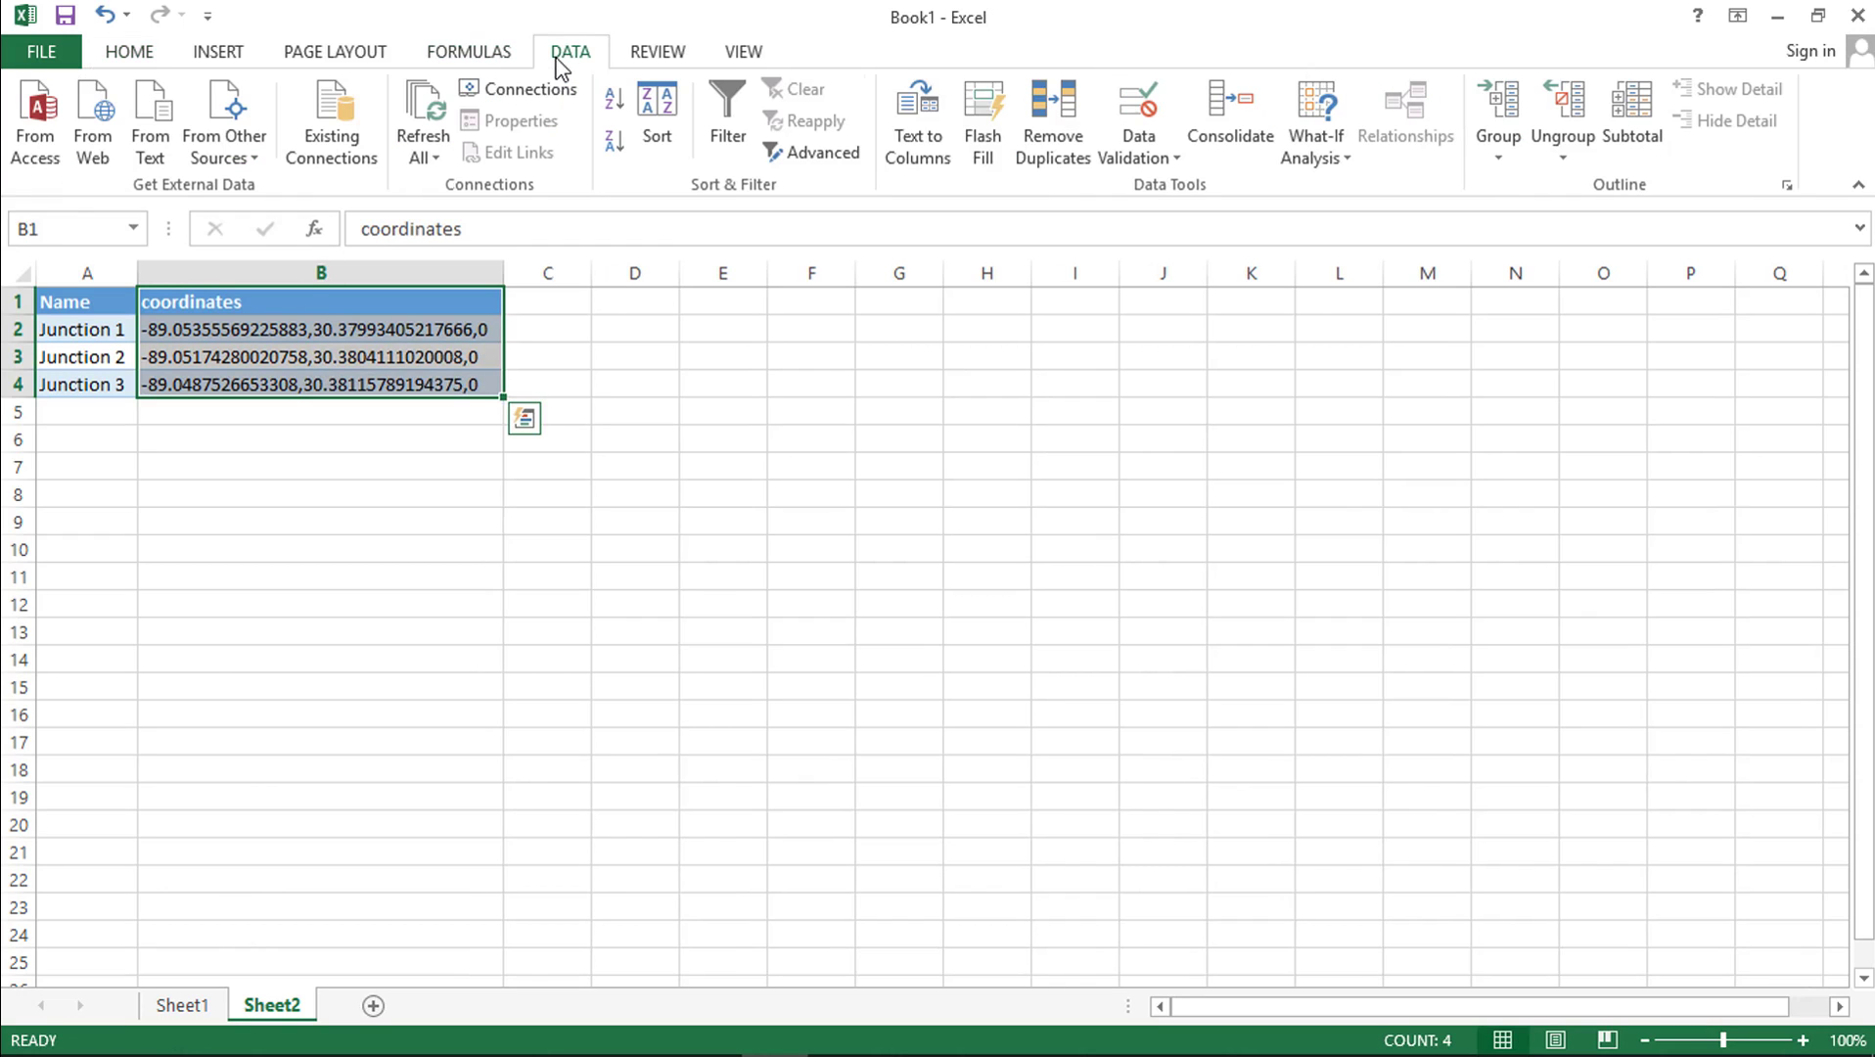
left_click(910, 162)
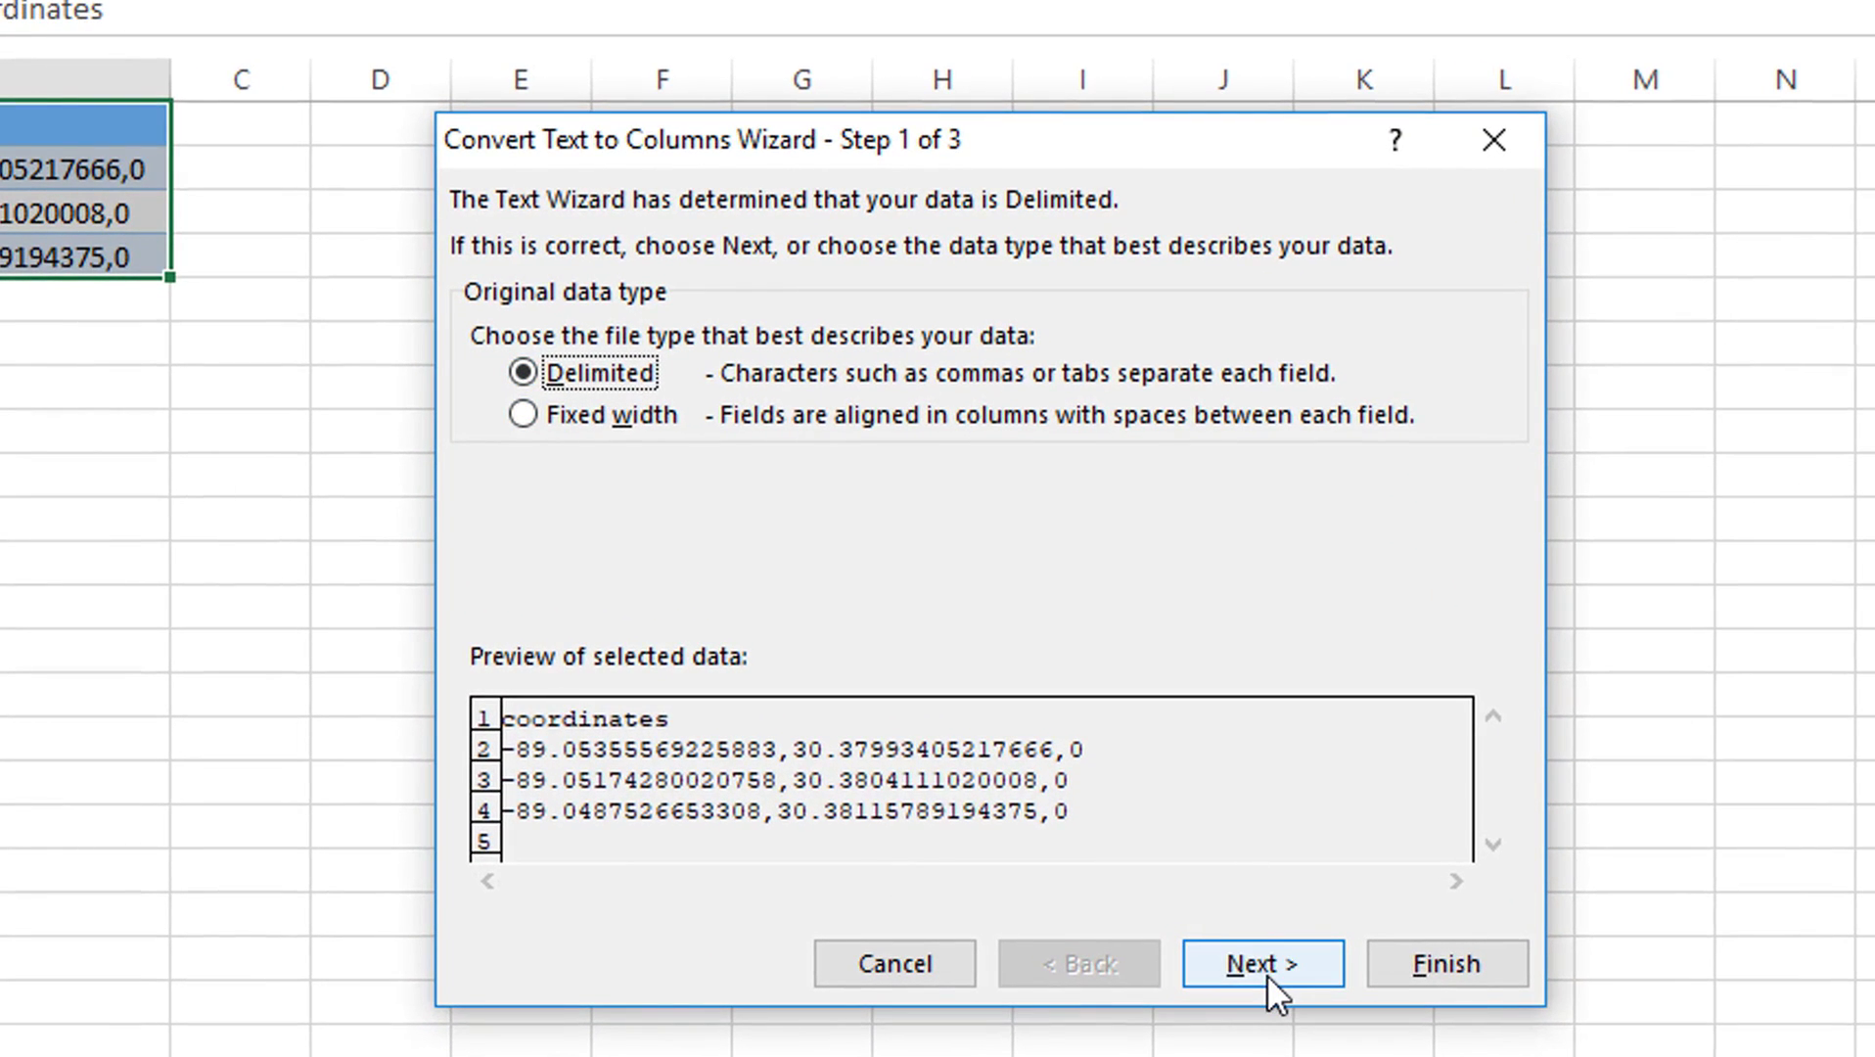
left_click(1263, 964)
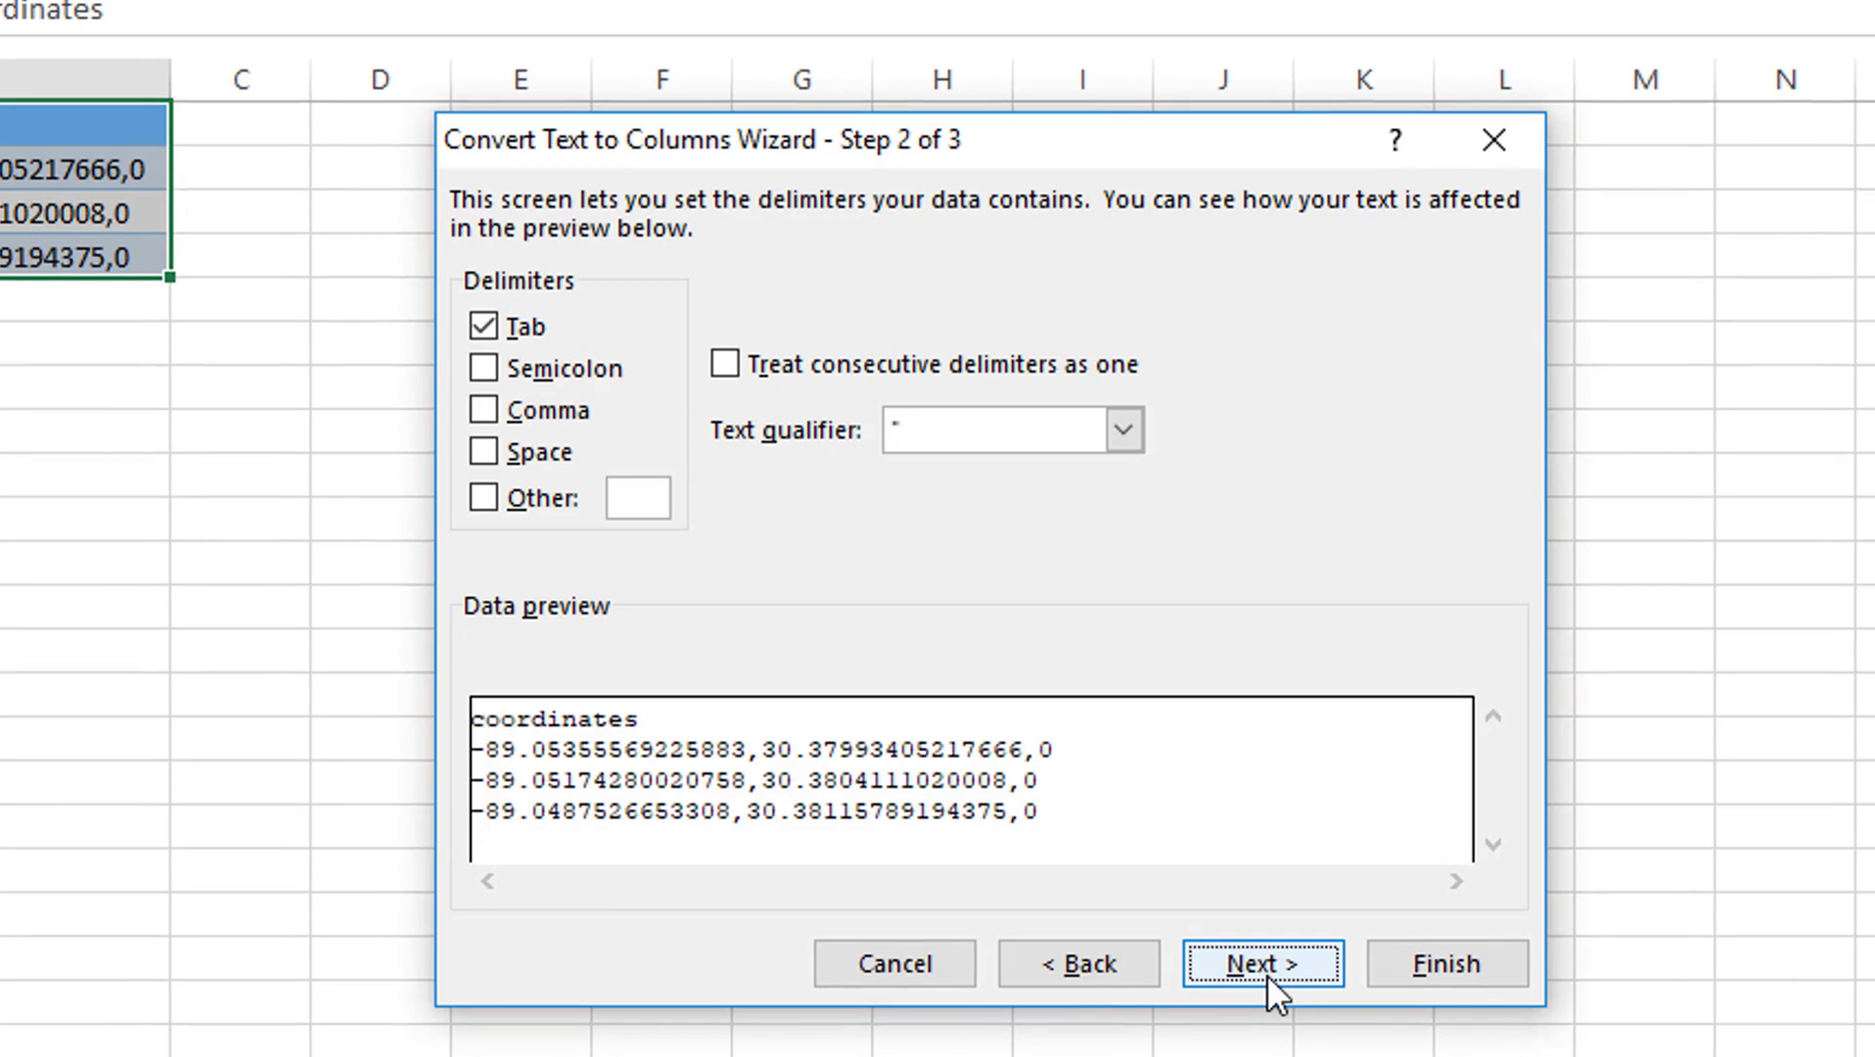
left_click(486, 409)
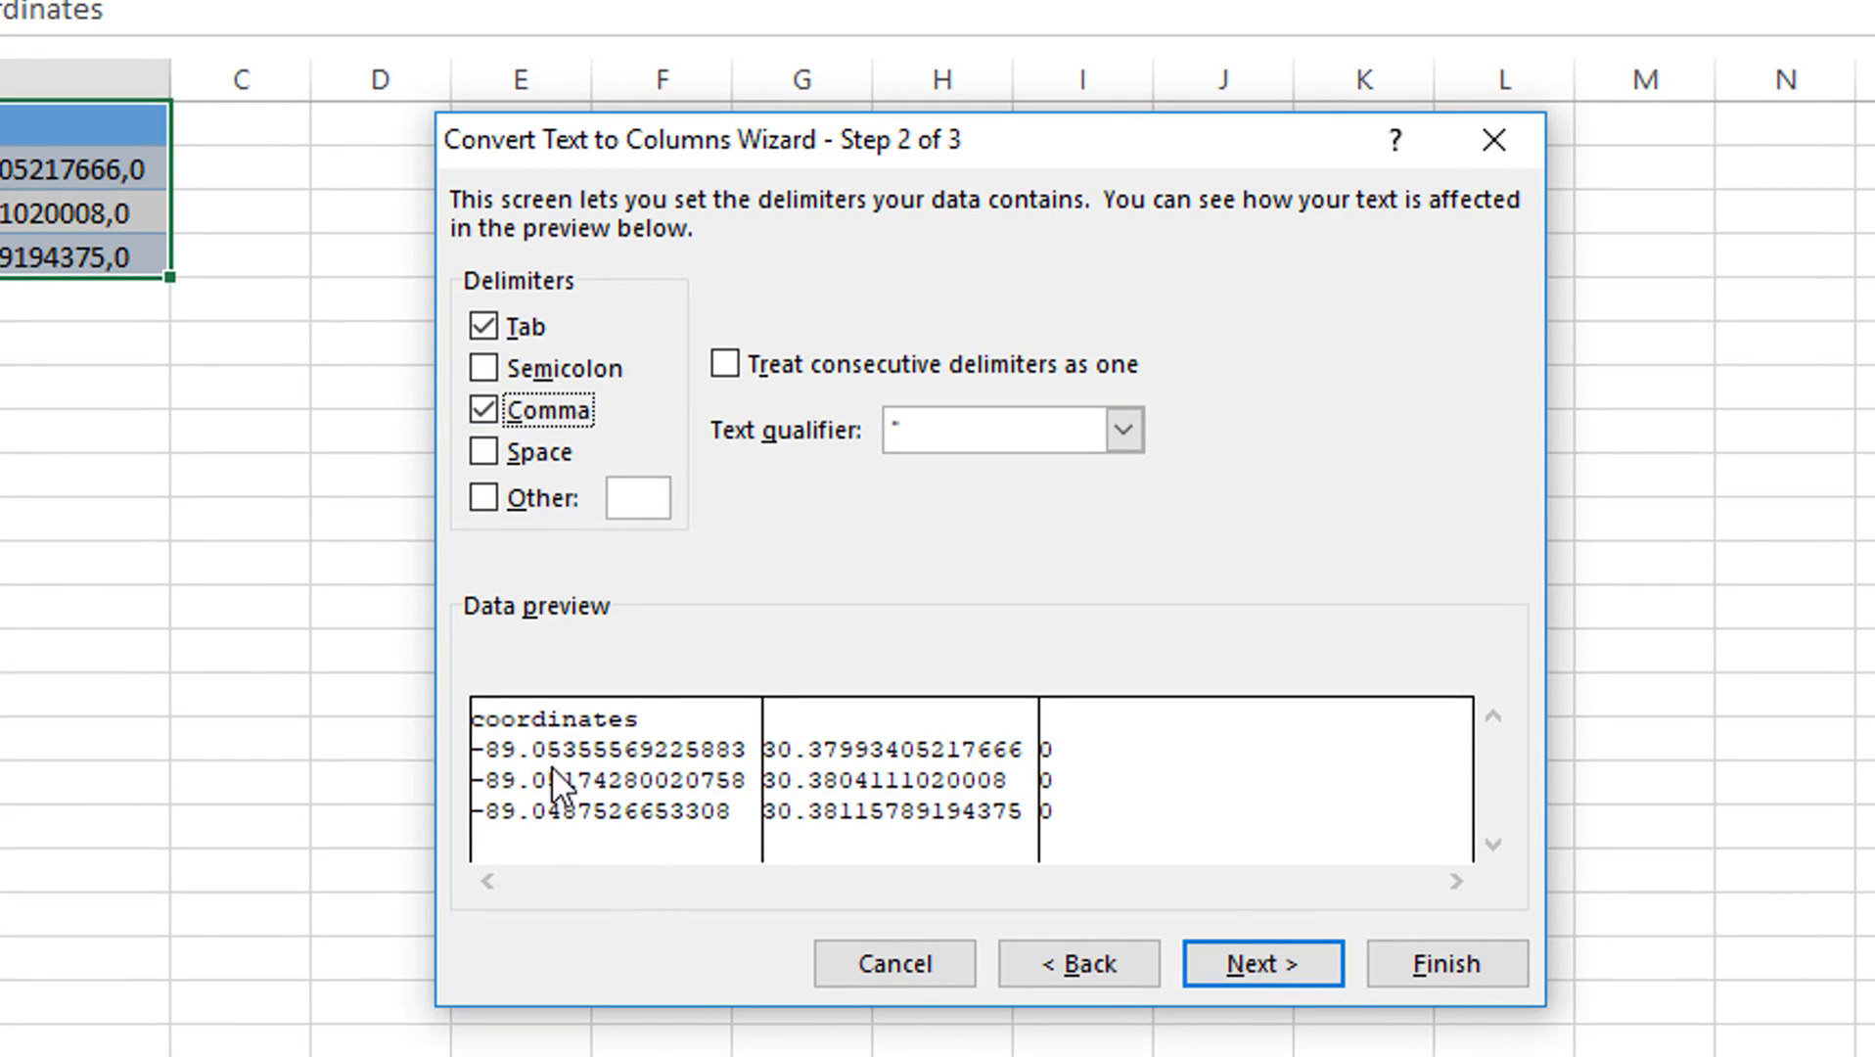
left_click(1238, 967)
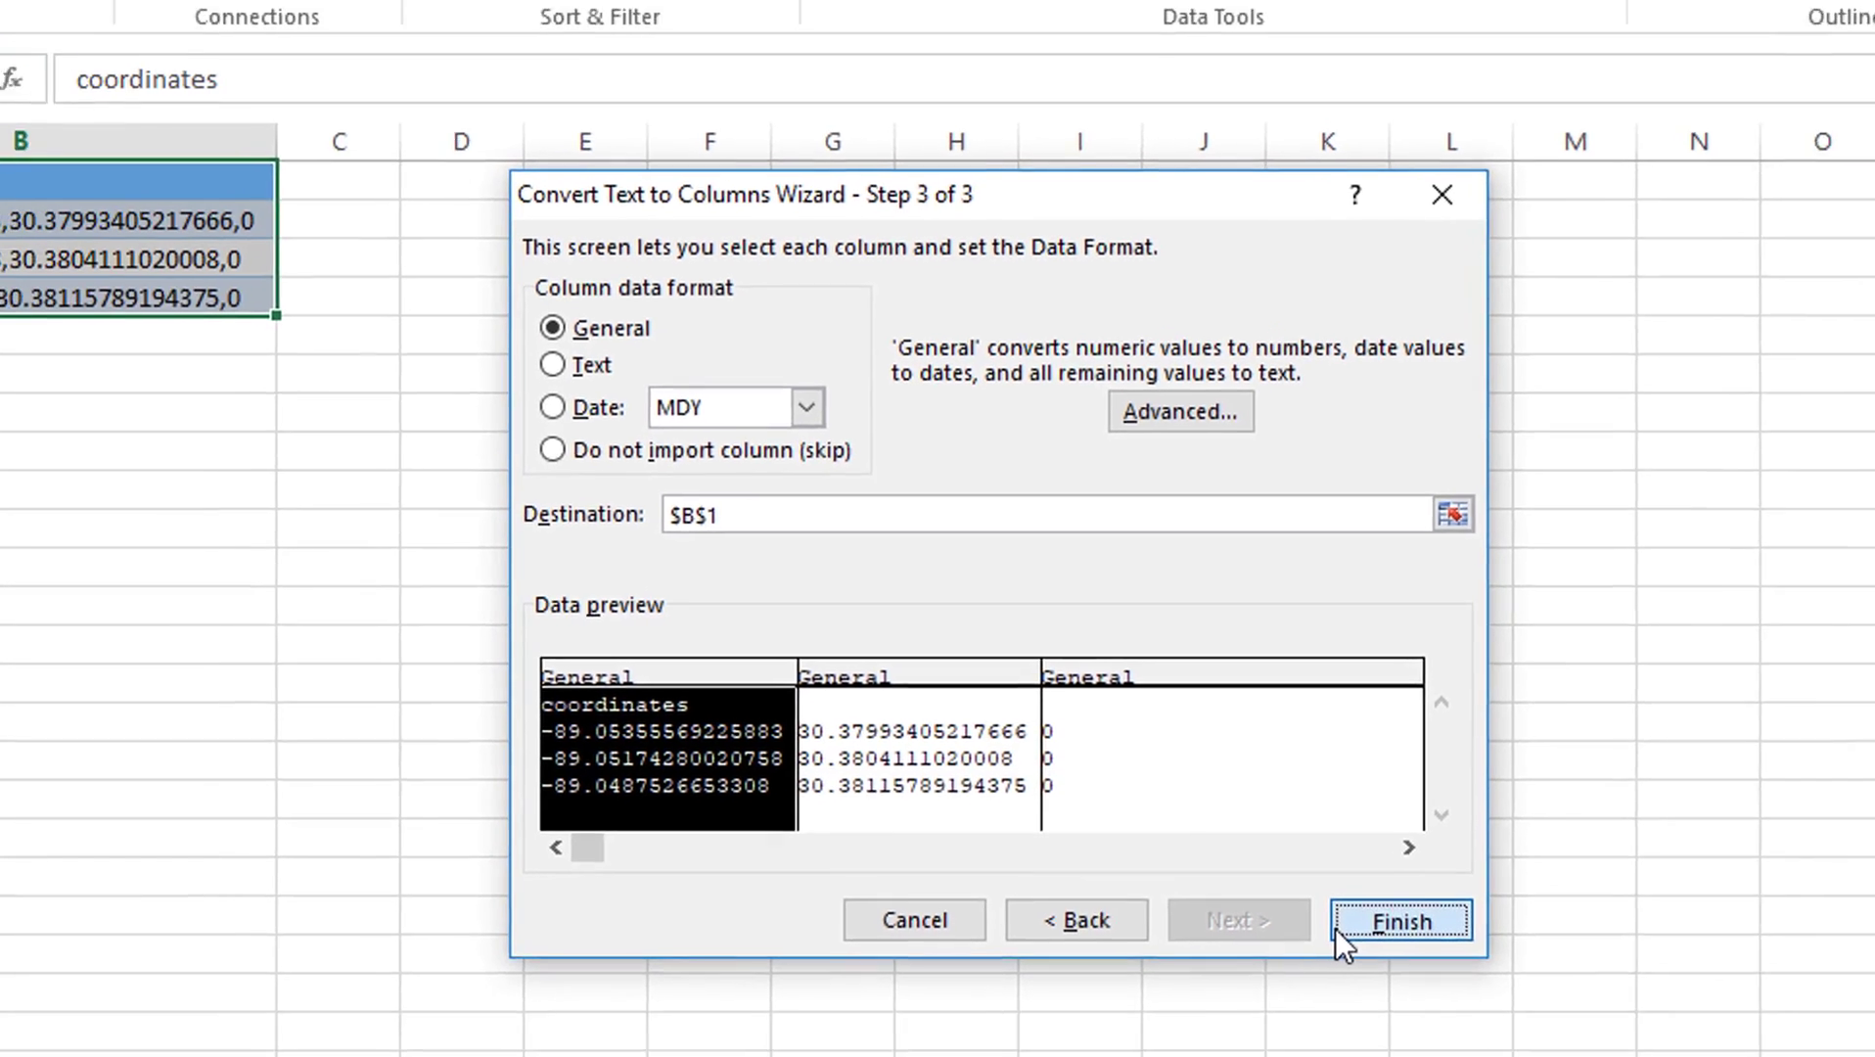
Finish the split, head the columns LONG and LAT, and delete the zeros column
left_click(1375, 964)
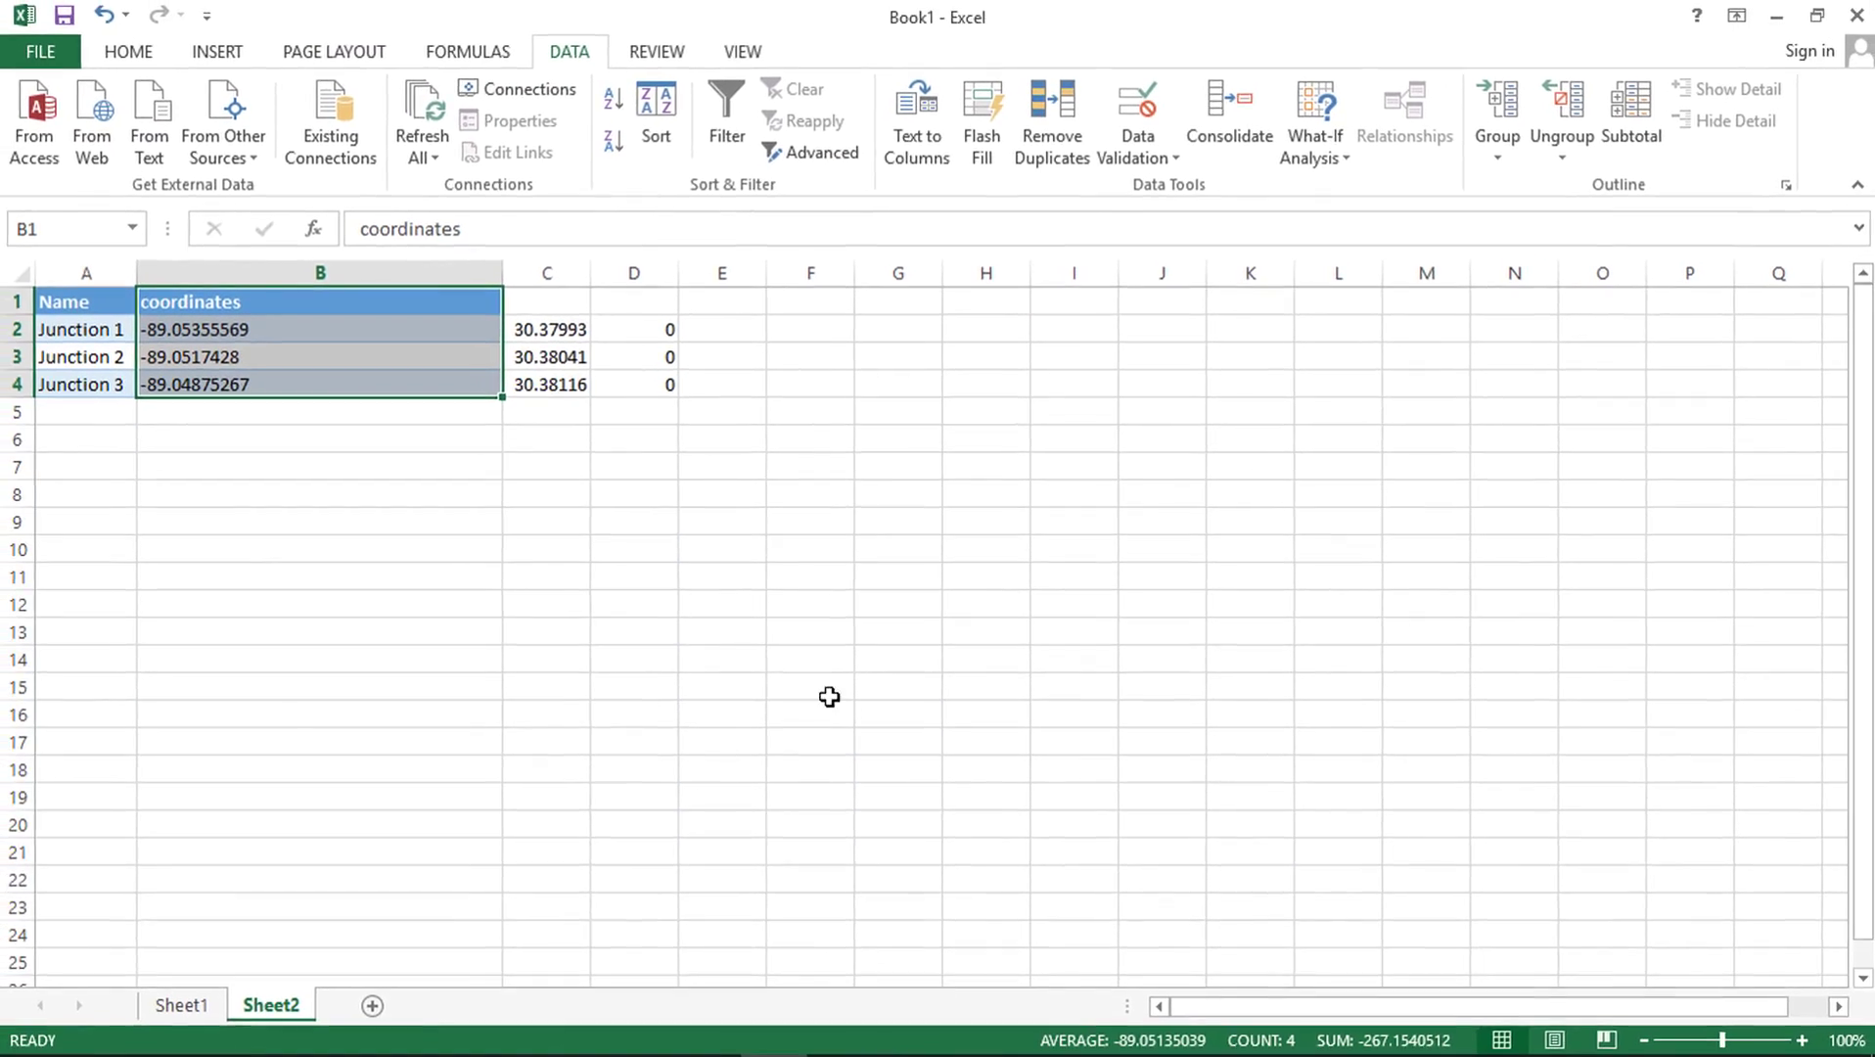
left_click(666, 640)
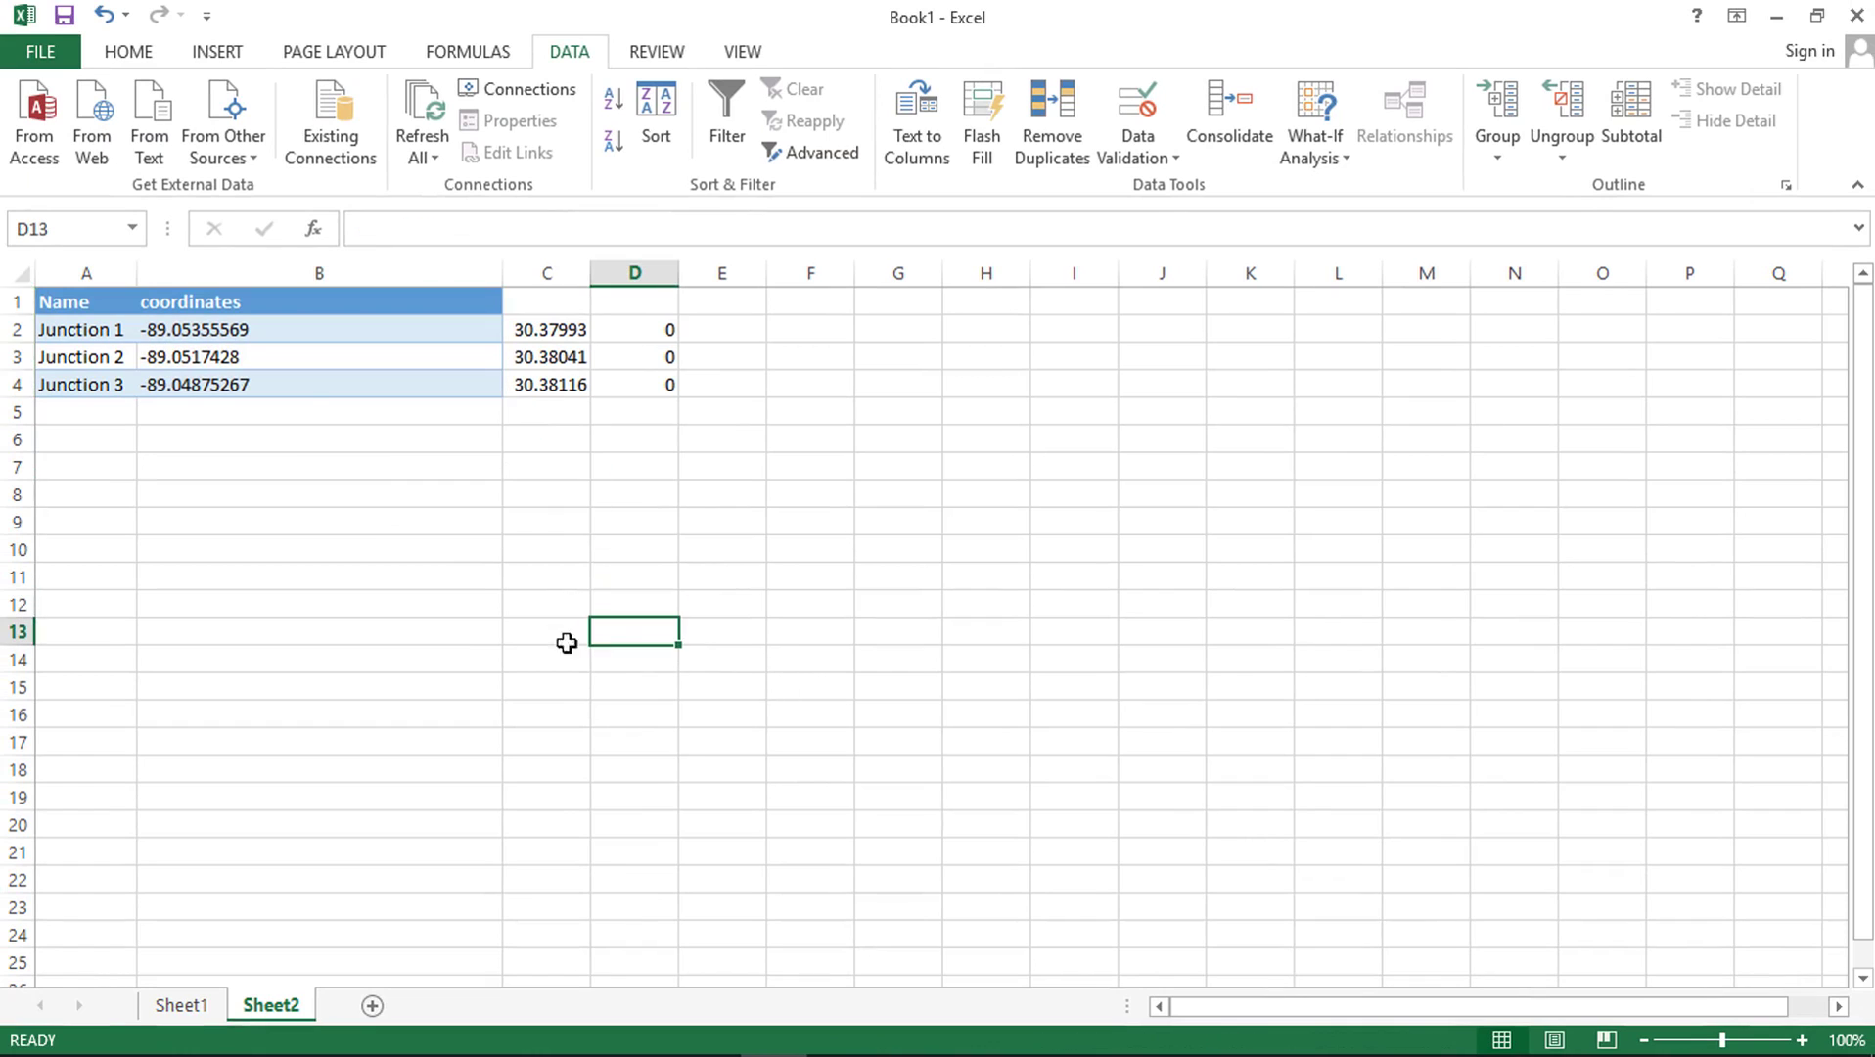
left_click(372, 309)
type("LON")
key("Right")
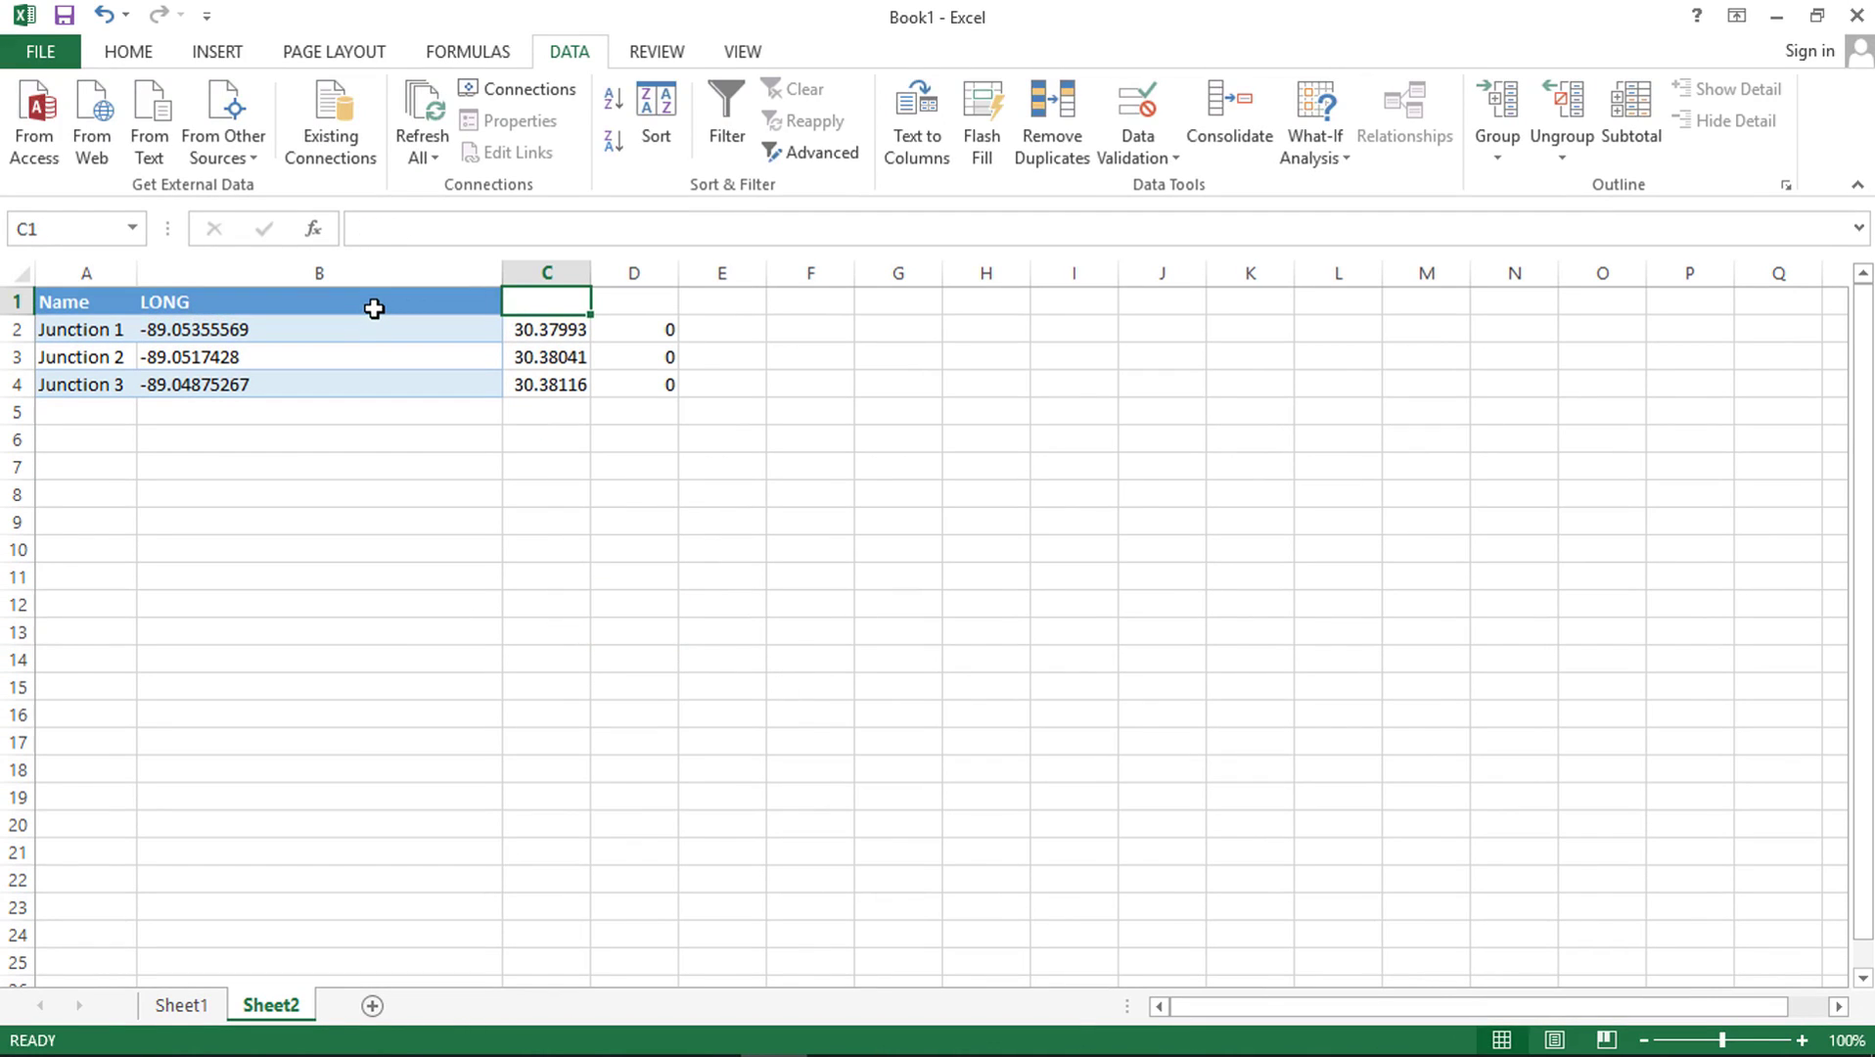
type("LAT")
key("Return")
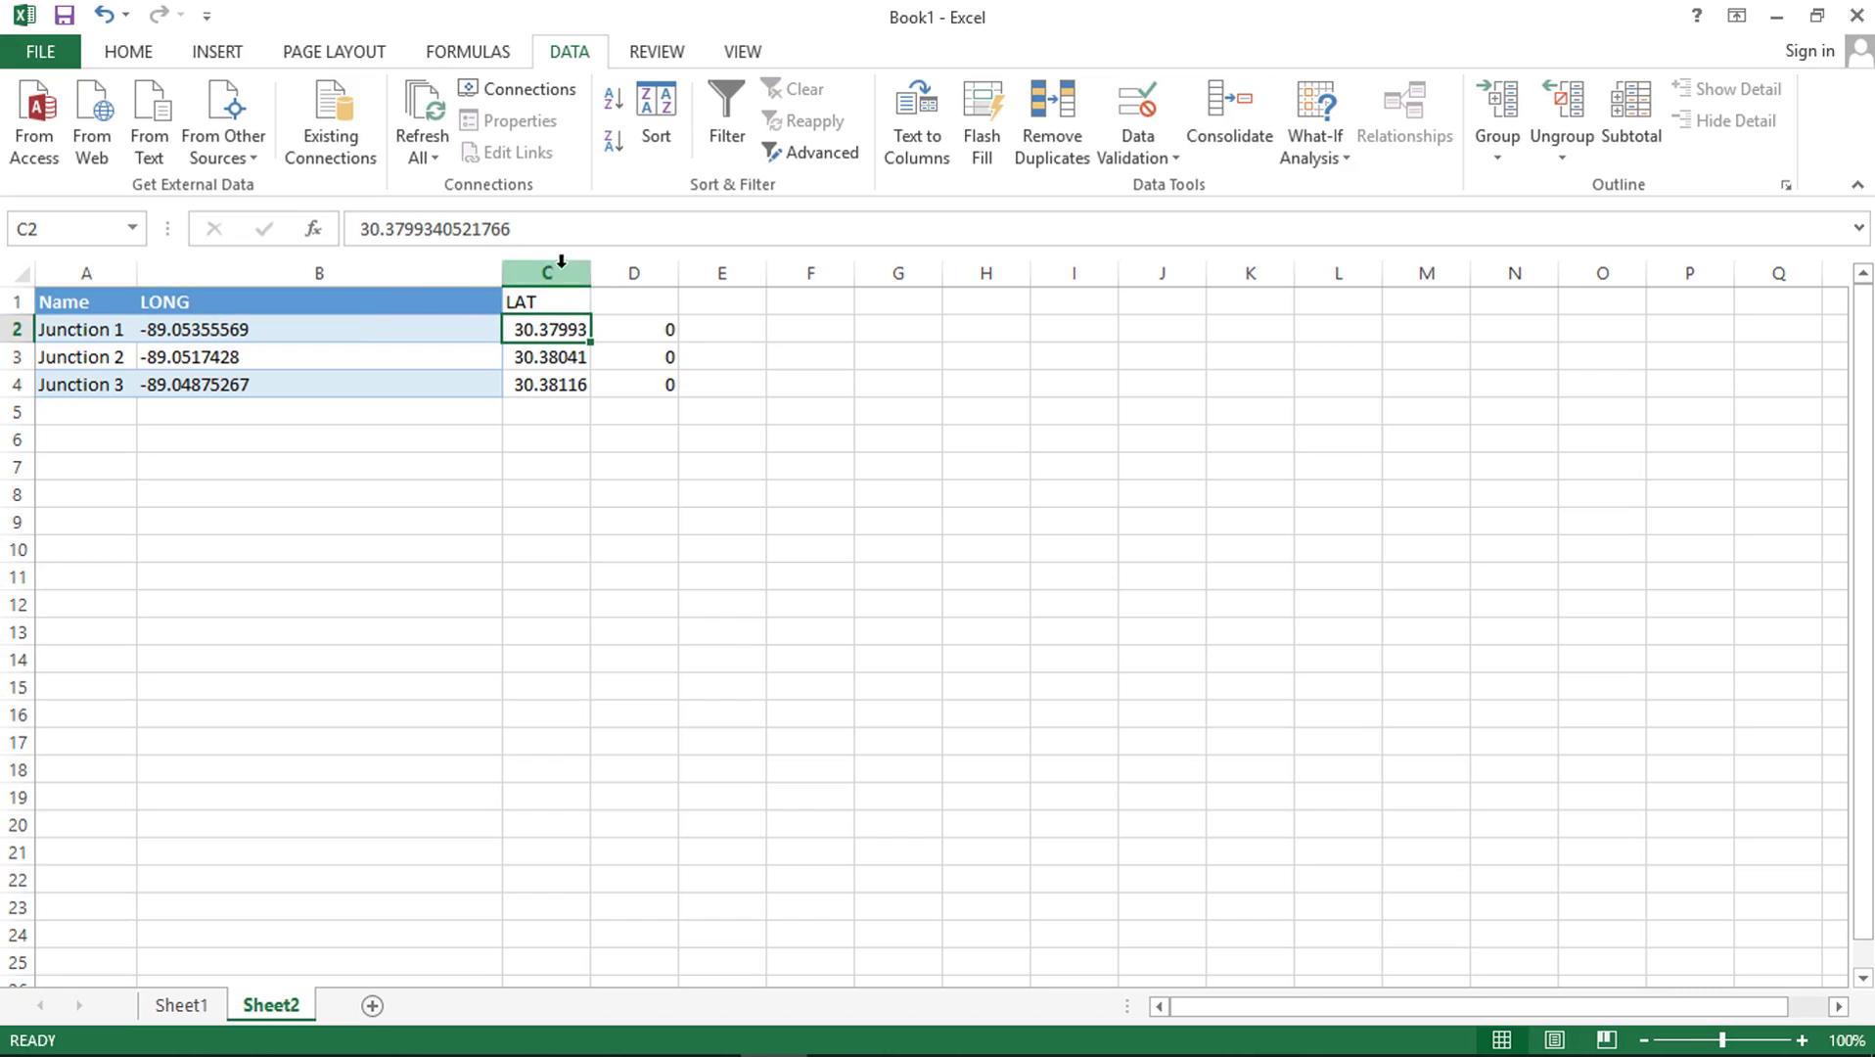
left_click(637, 273)
right_click(638, 274)
left_click(689, 498)
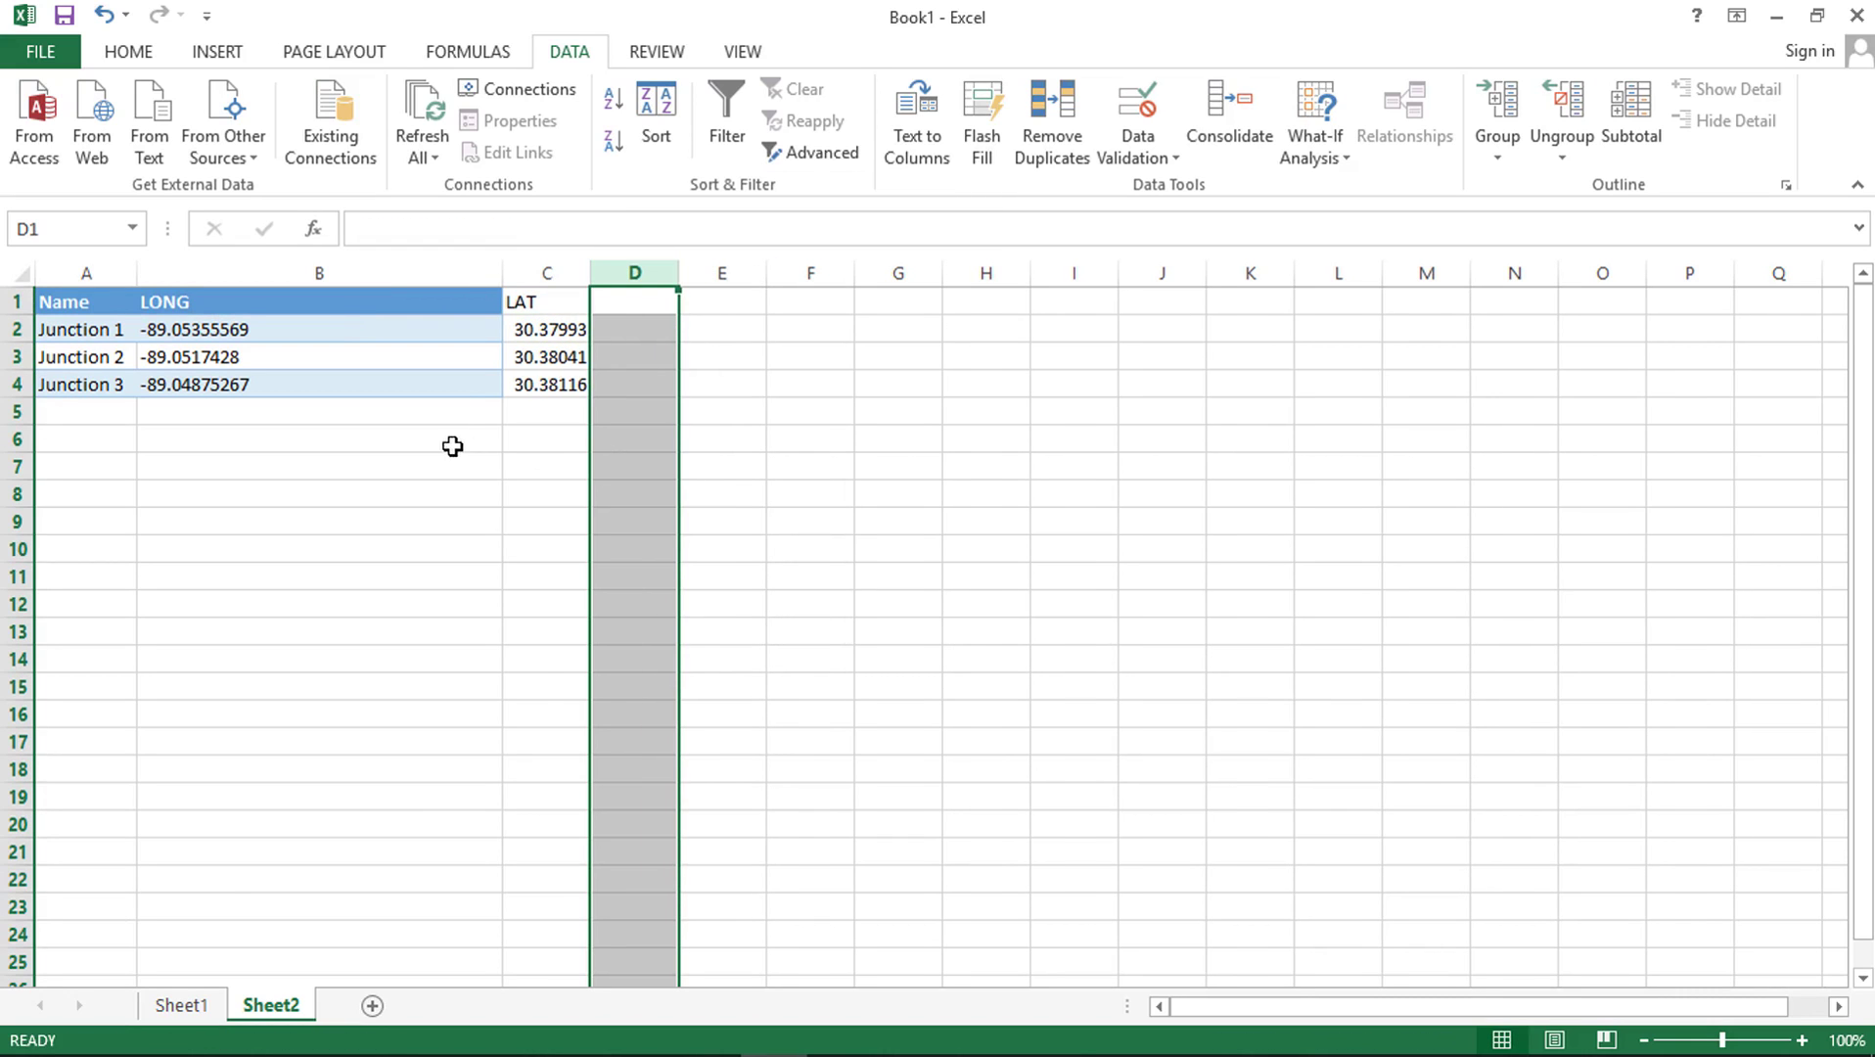
Format-paint the LONG column's styling onto the LAT cells
left_click(128, 51)
mouse_move(123, 302)
left_mouse_down()
mouse_move(439, 335)
mouse_move(548, 383)
left_mouse_up()
left_click(360, 464)
left_click_drag(288, 305, 284, 384)
left_click(137, 152)
left_click_drag(557, 303, 553, 383)
left_click(695, 468)
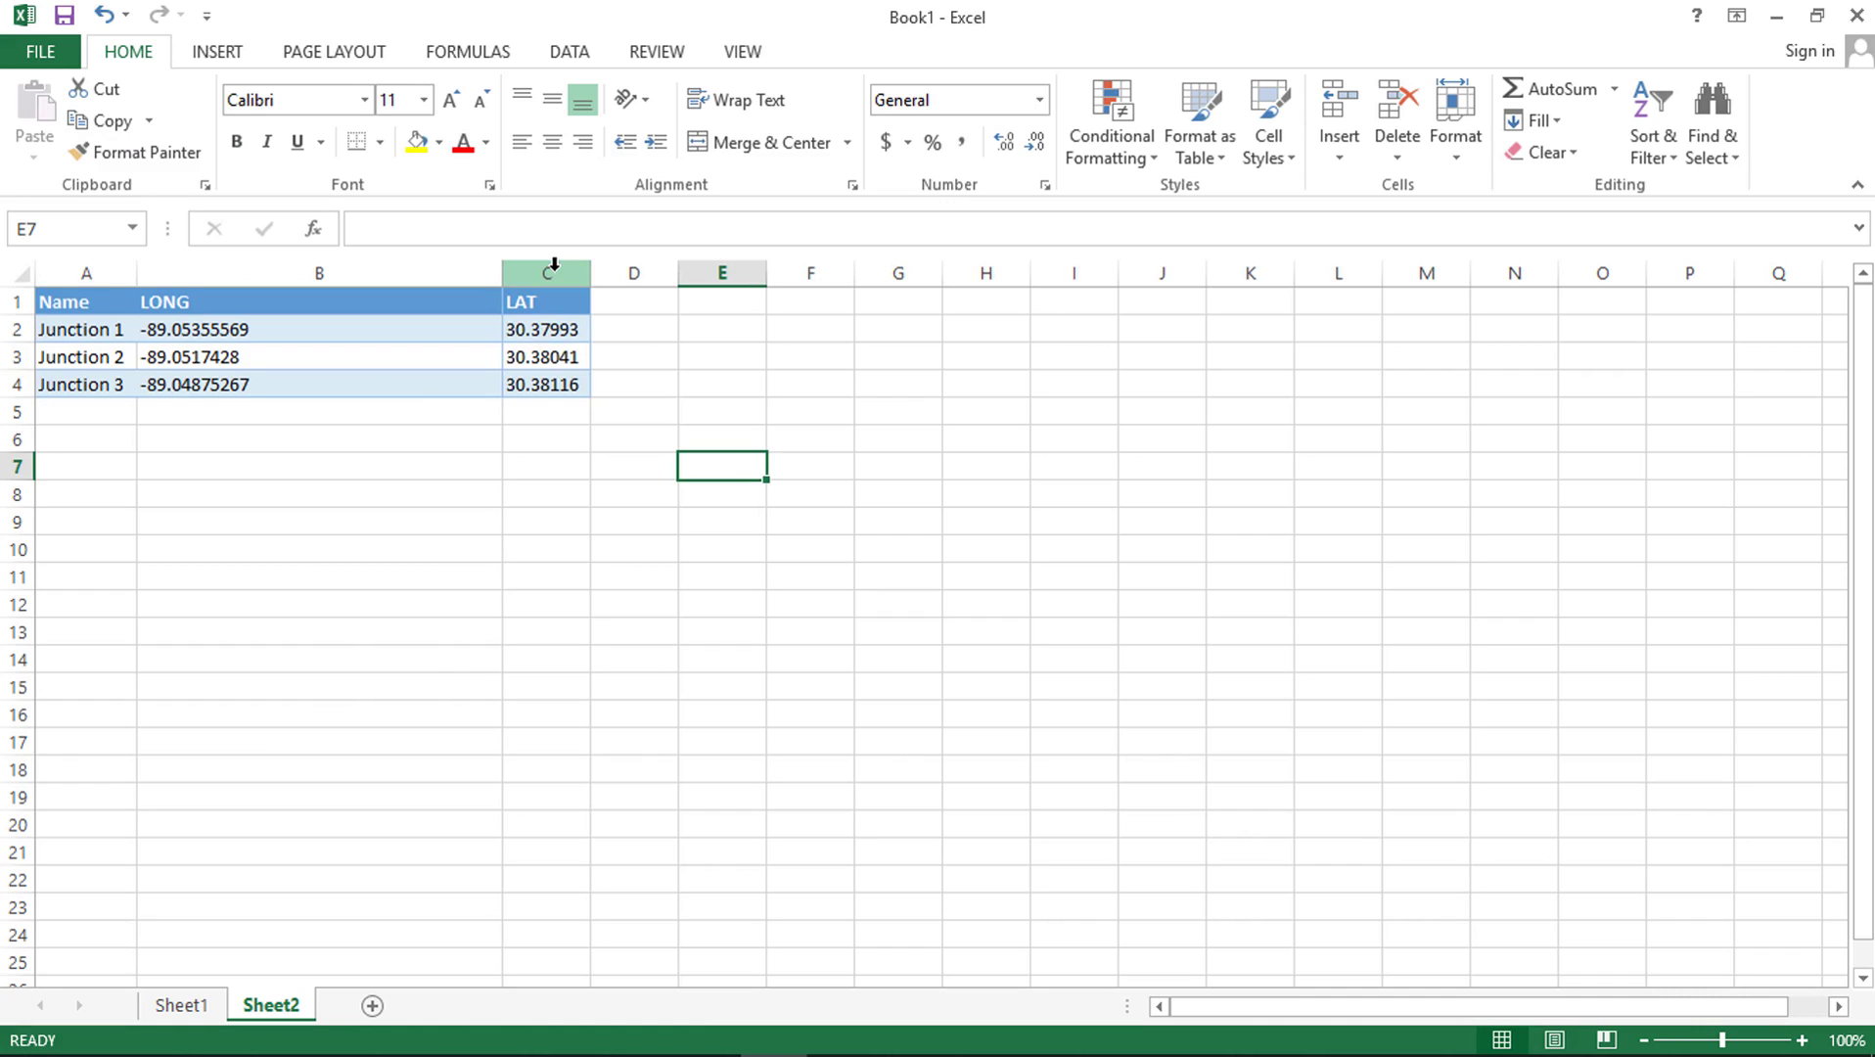
mouse_move(101, 301)
left_mouse_down()
mouse_move(389, 315)
mouse_move(525, 388)
left_mouse_up()
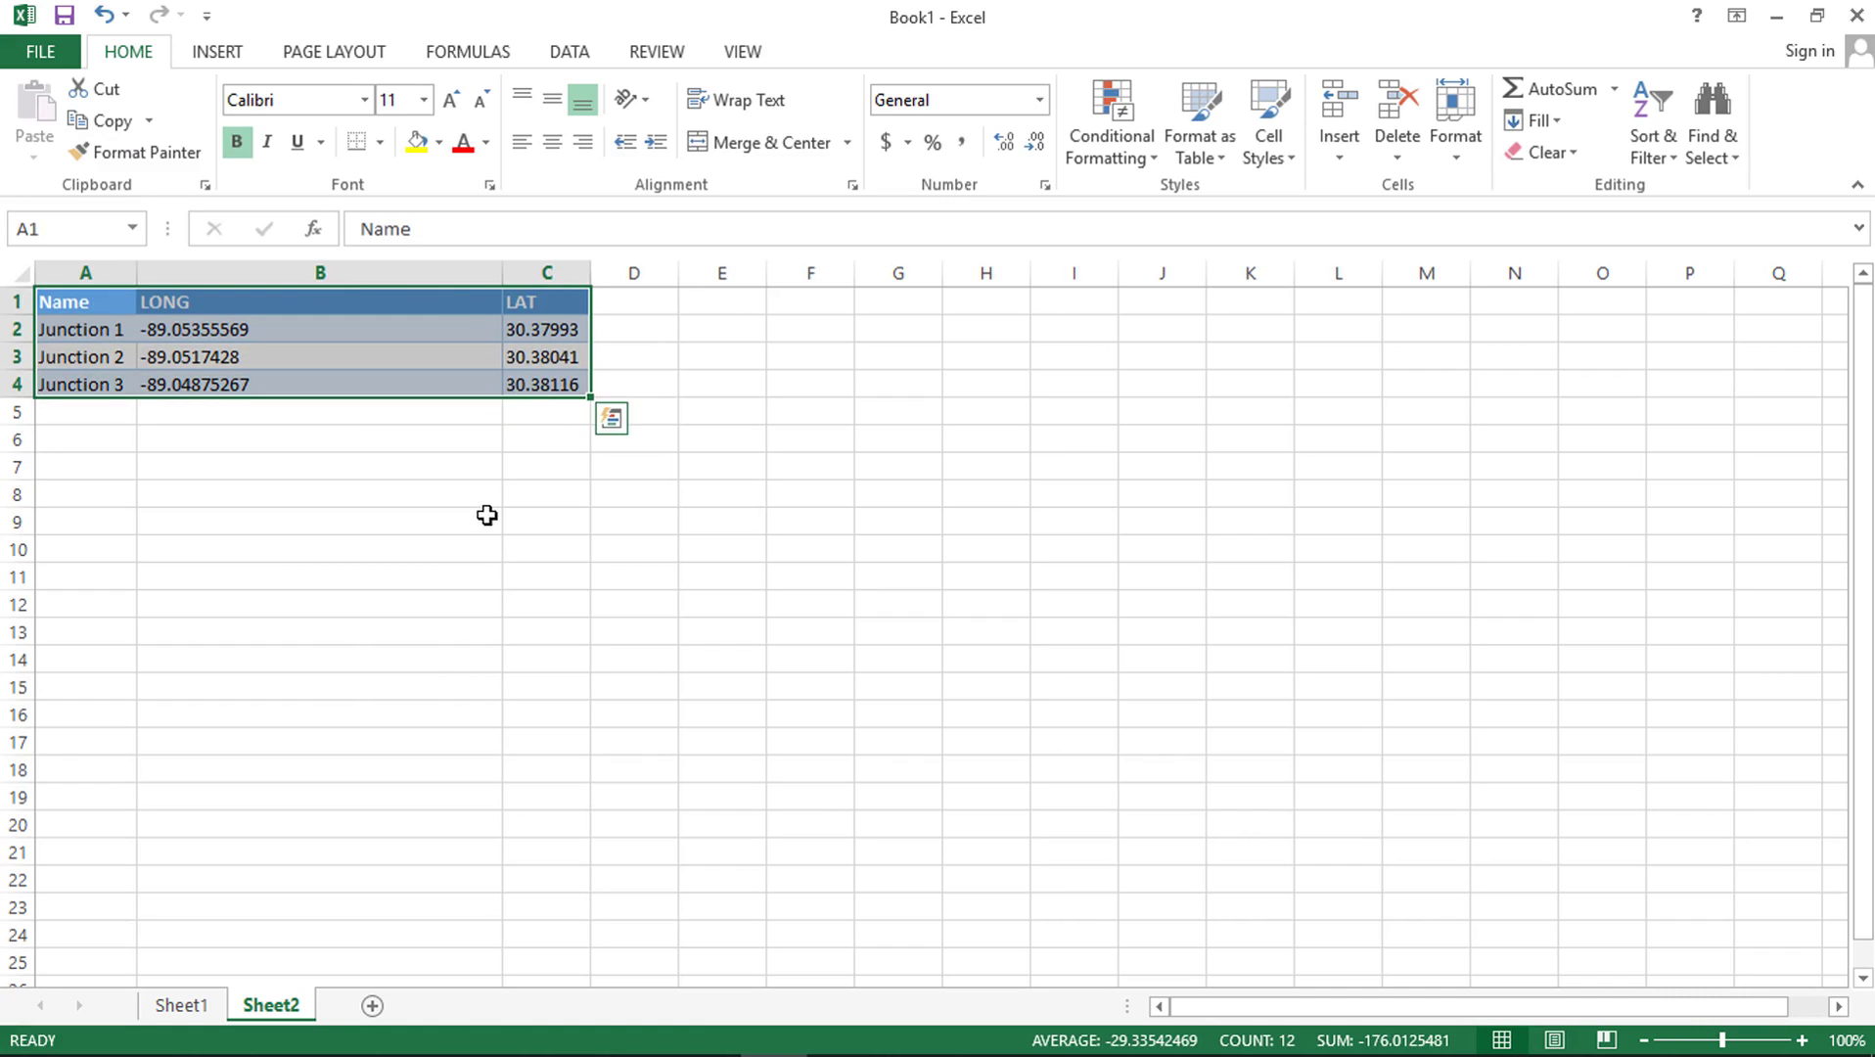
Autofit the LONG column, hide Placemarks, and start a 'Polyline Or Polygon' folder
double_click(504, 271)
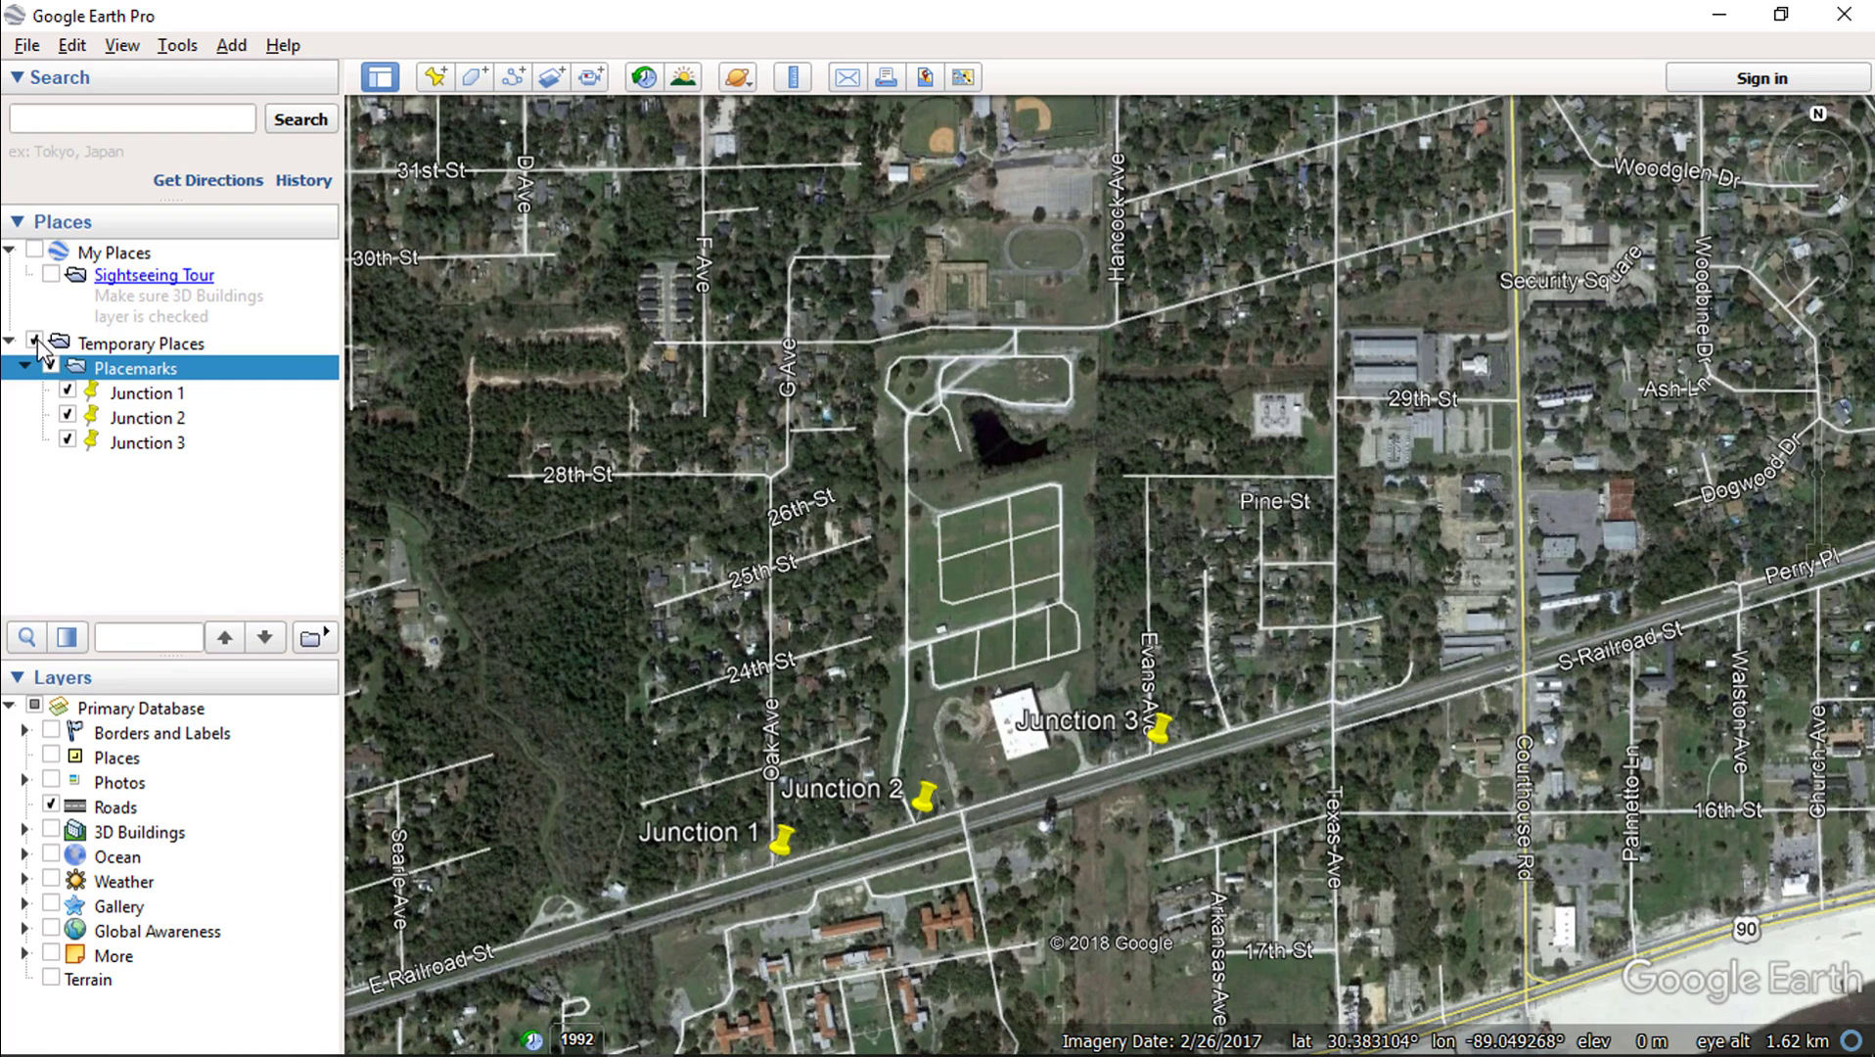
left_click(51, 368)
left_click(25, 367)
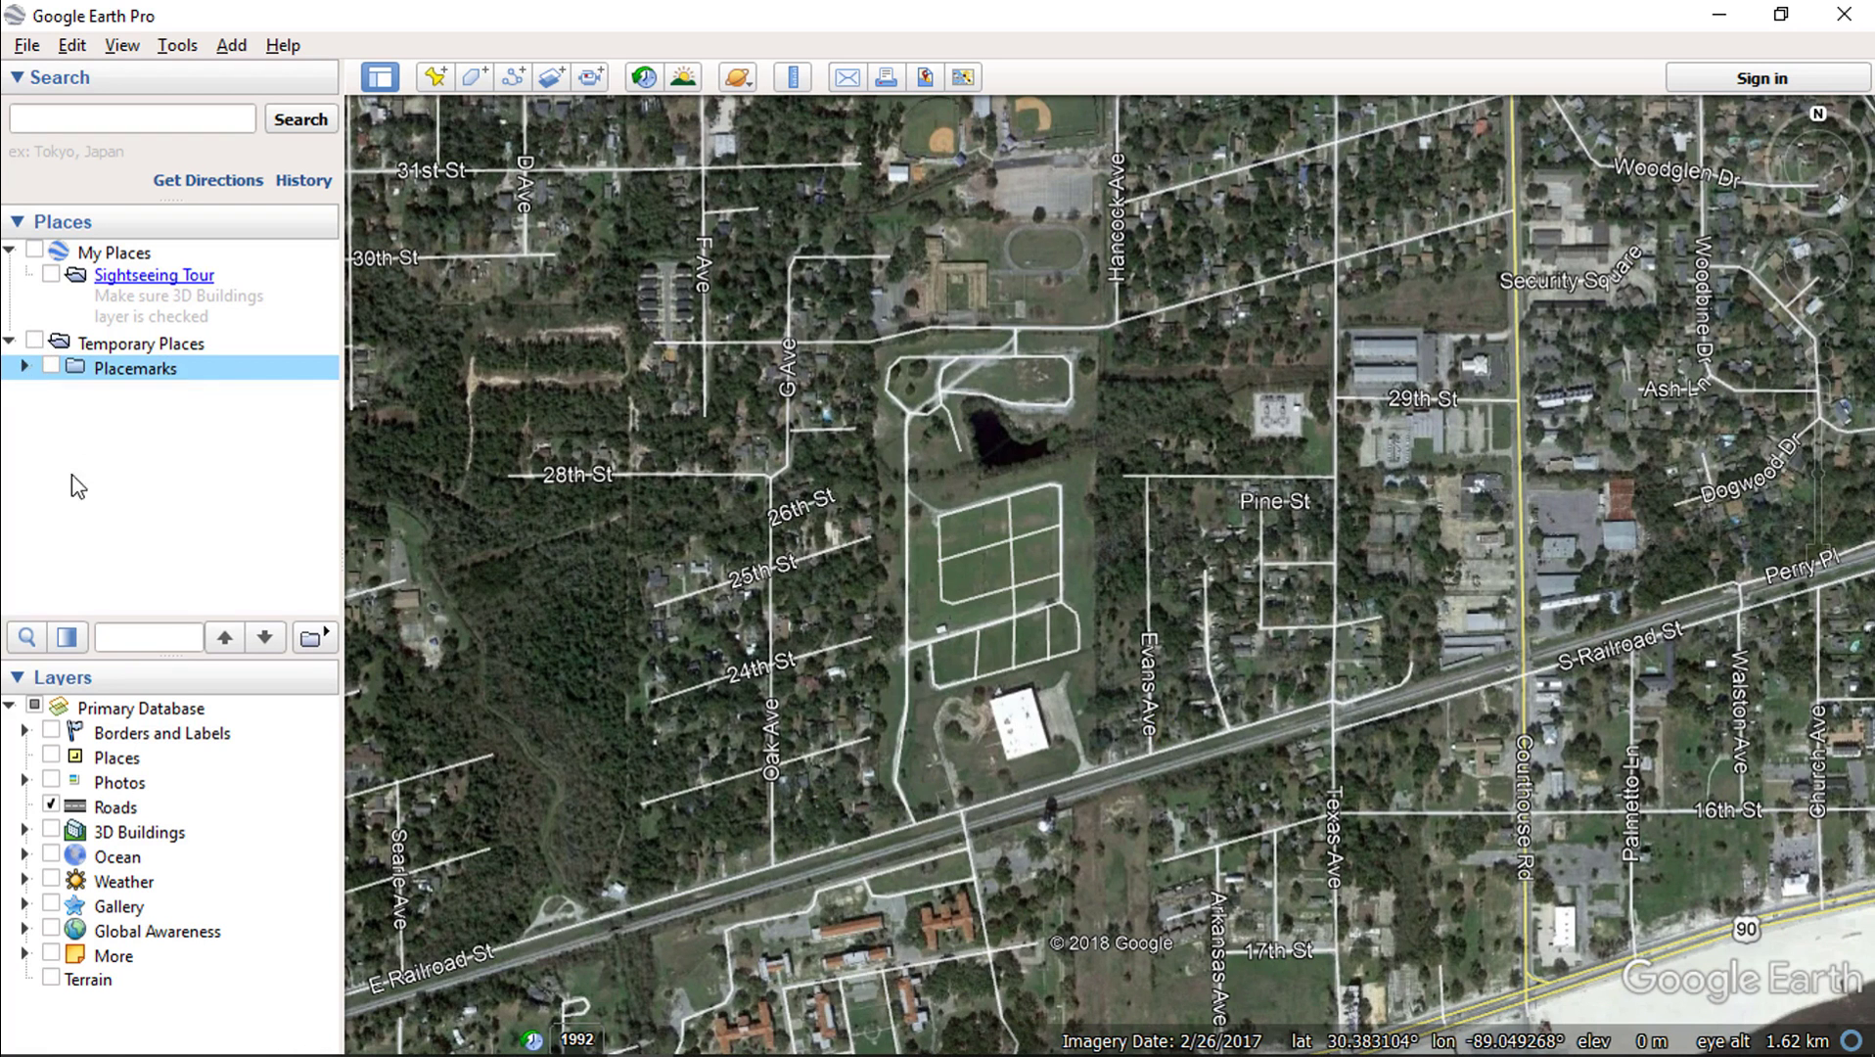
right_click(196, 350)
mouse_move(292, 366)
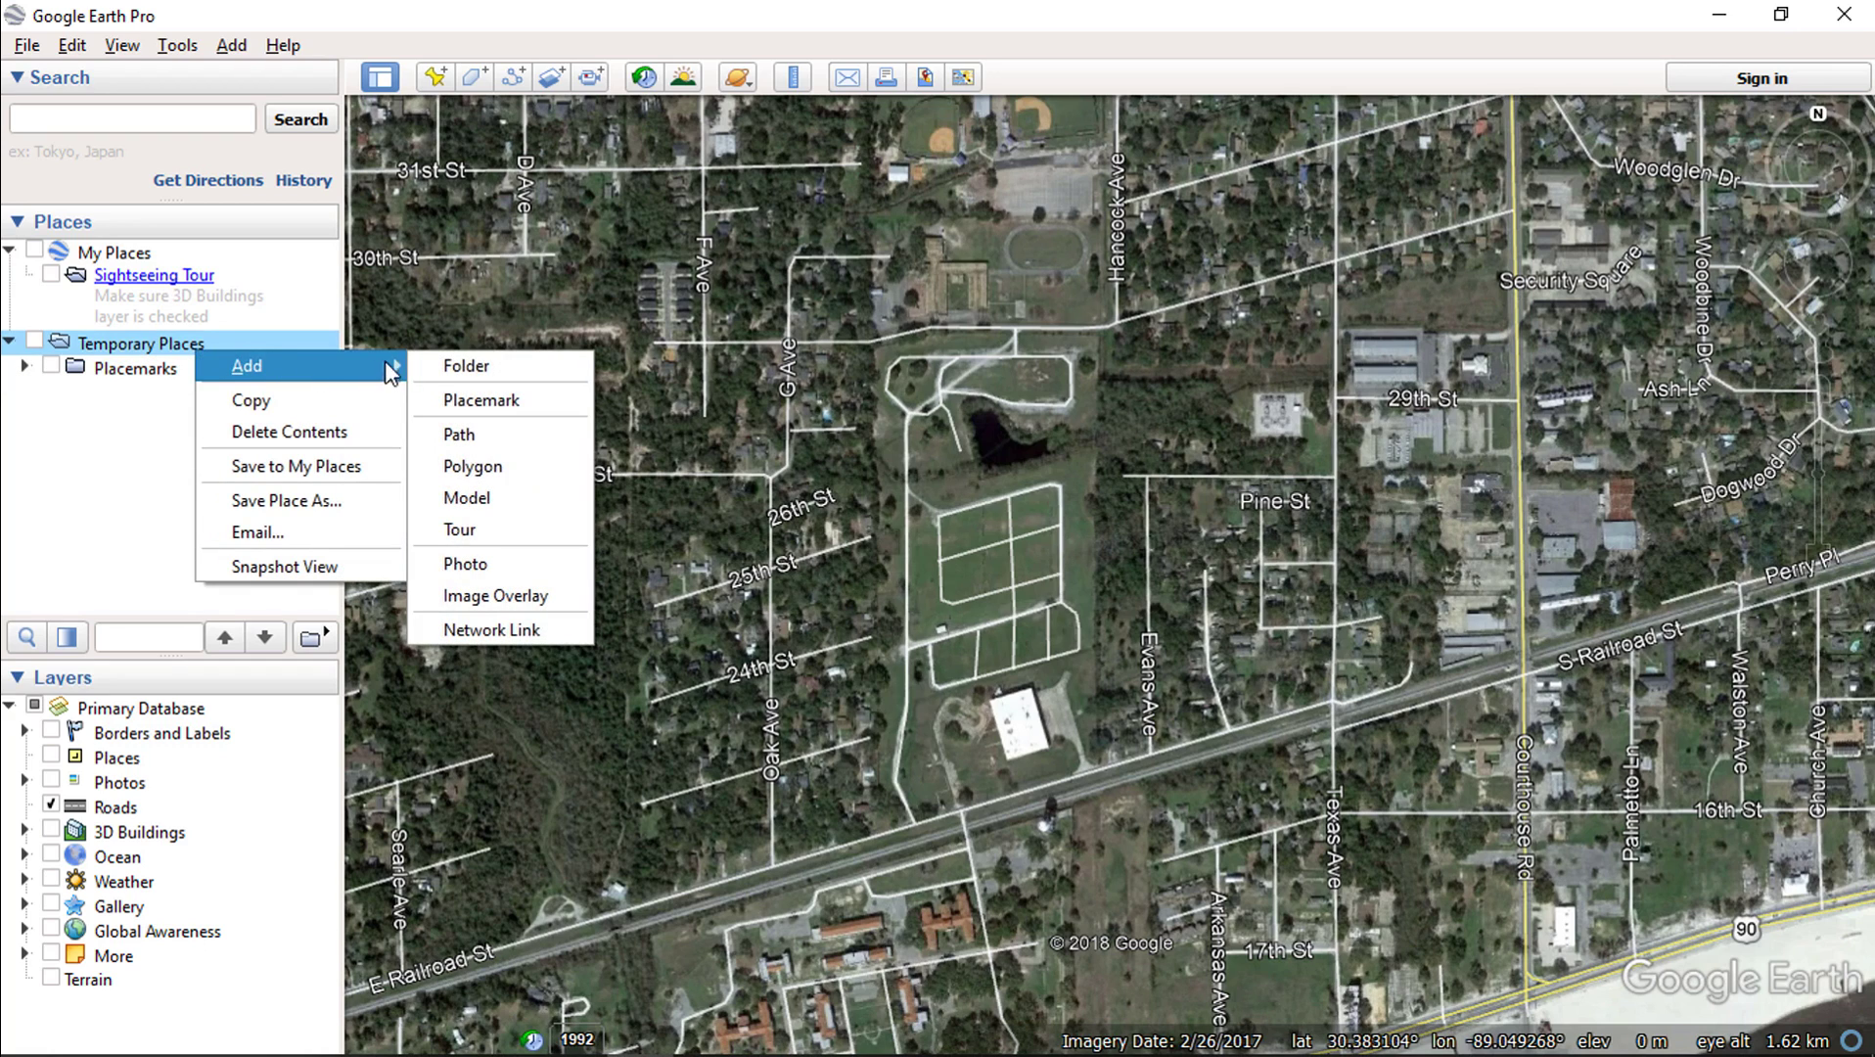
left_click(450, 367)
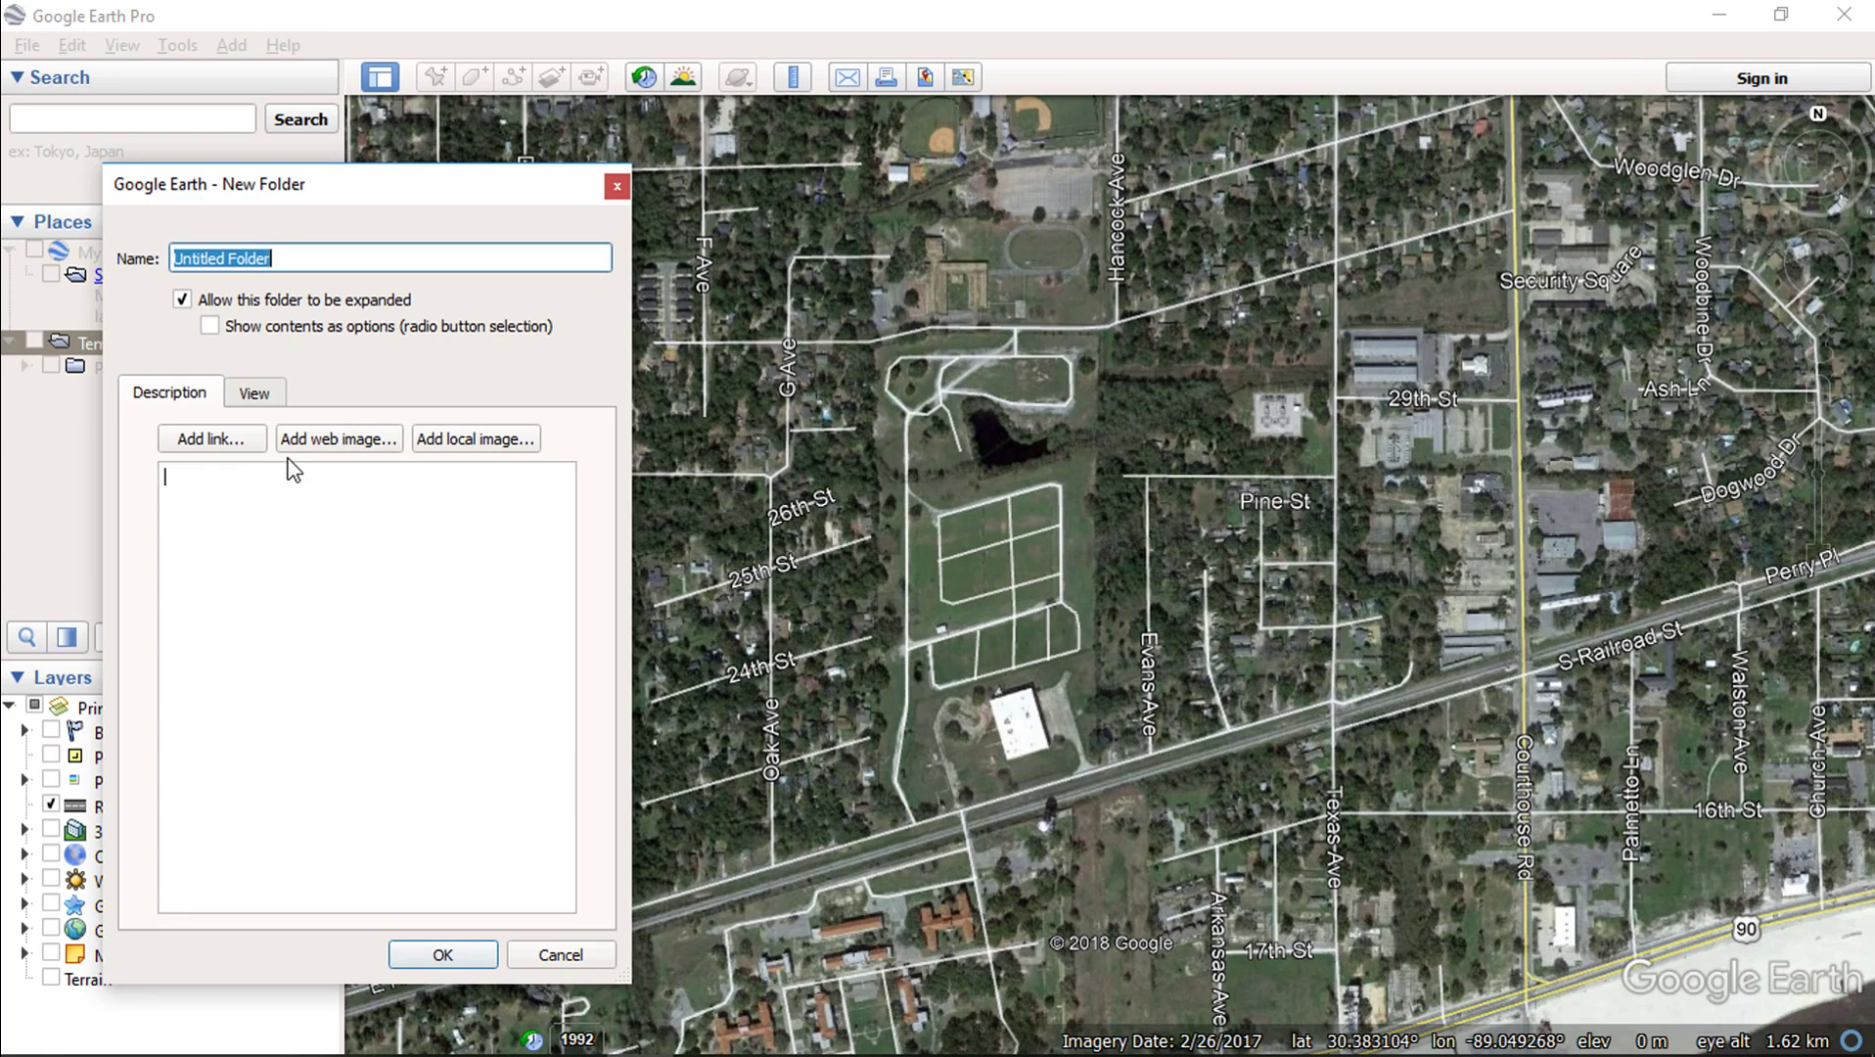
type("Polyline Or Polygon")
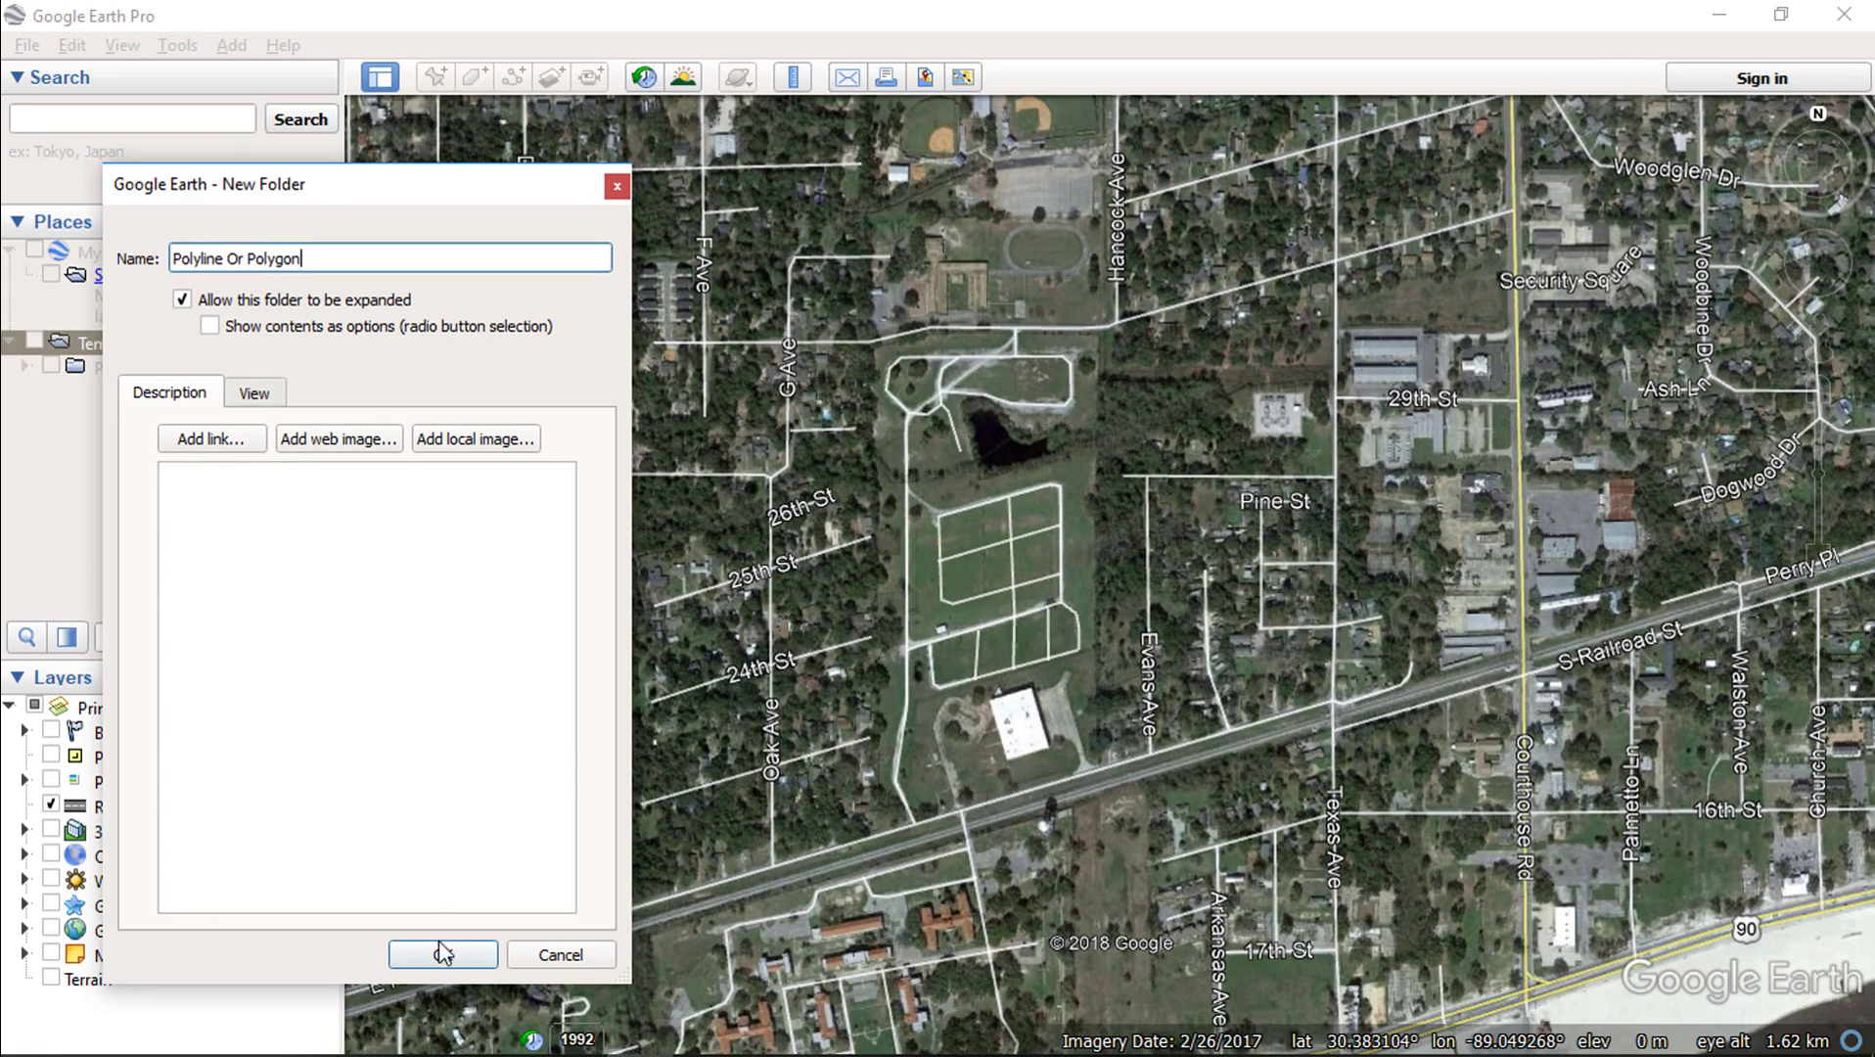
Draw a four-point path from Oak Ave along the railroad, then north up Texas Ave
left_click(441, 954)
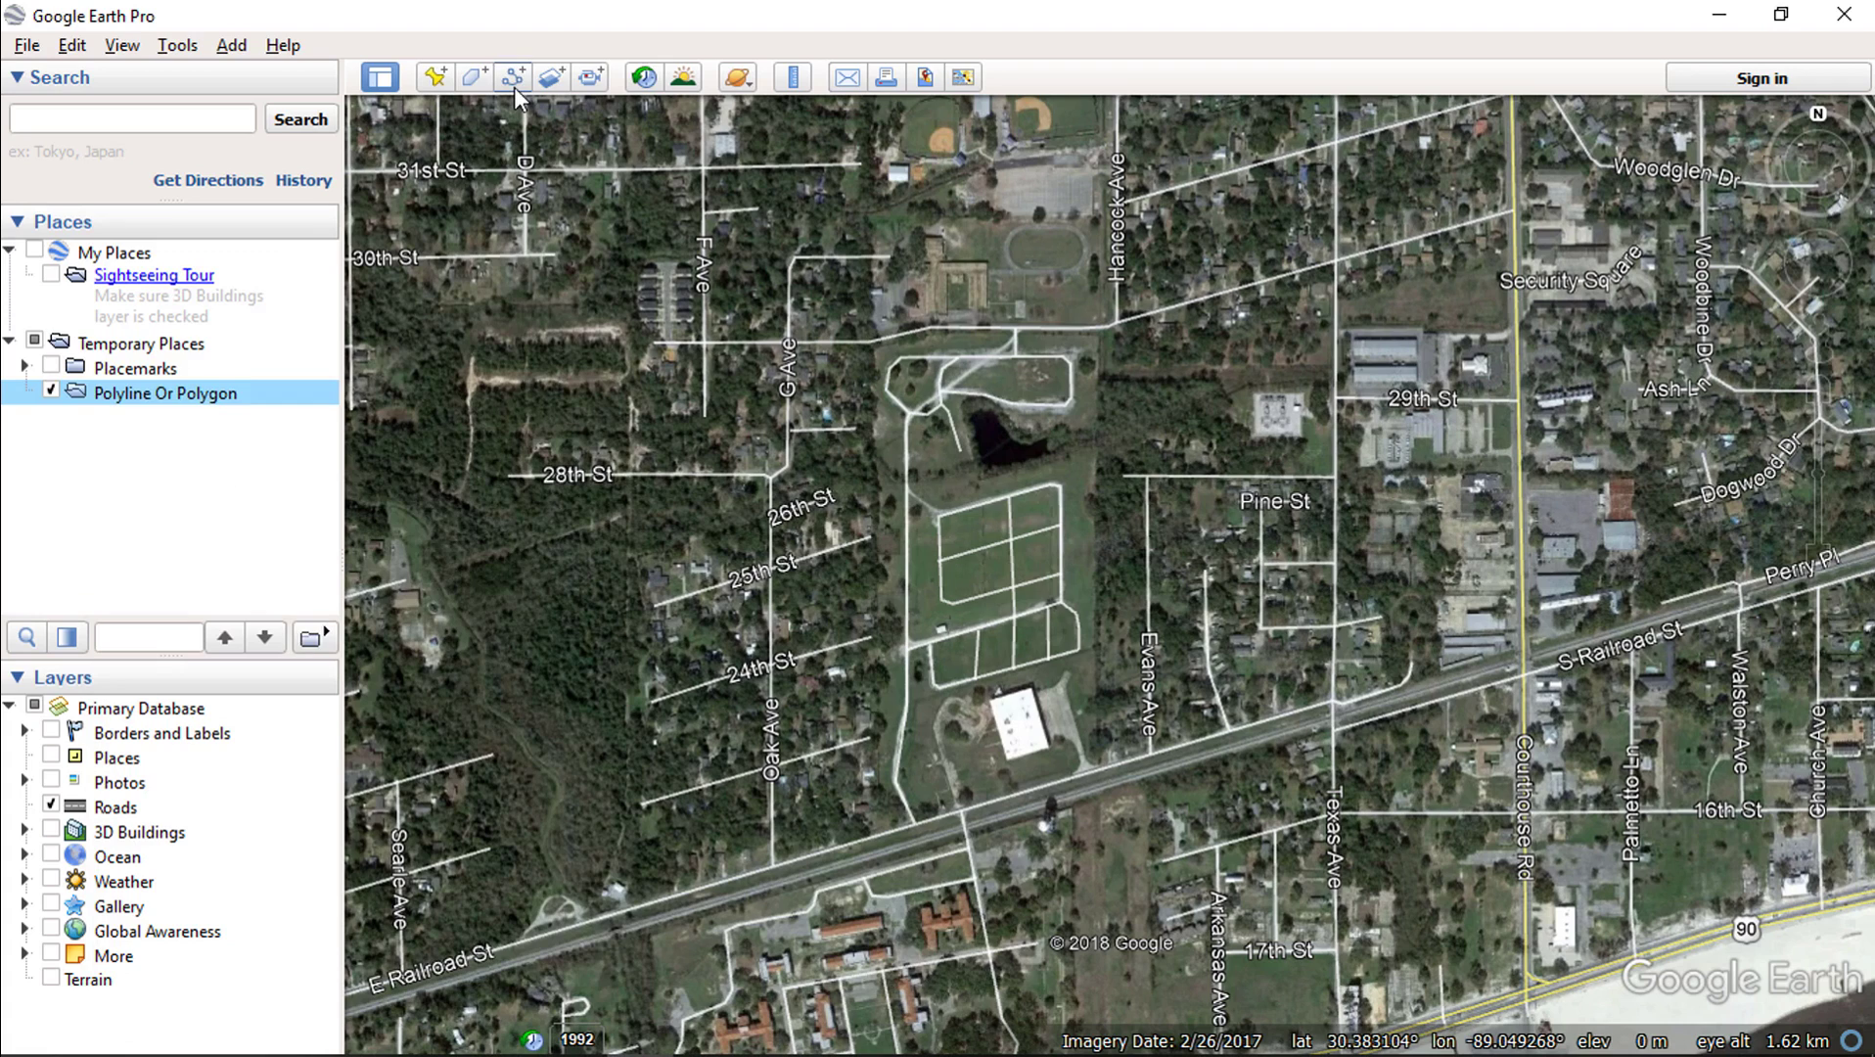
left_click(514, 86)
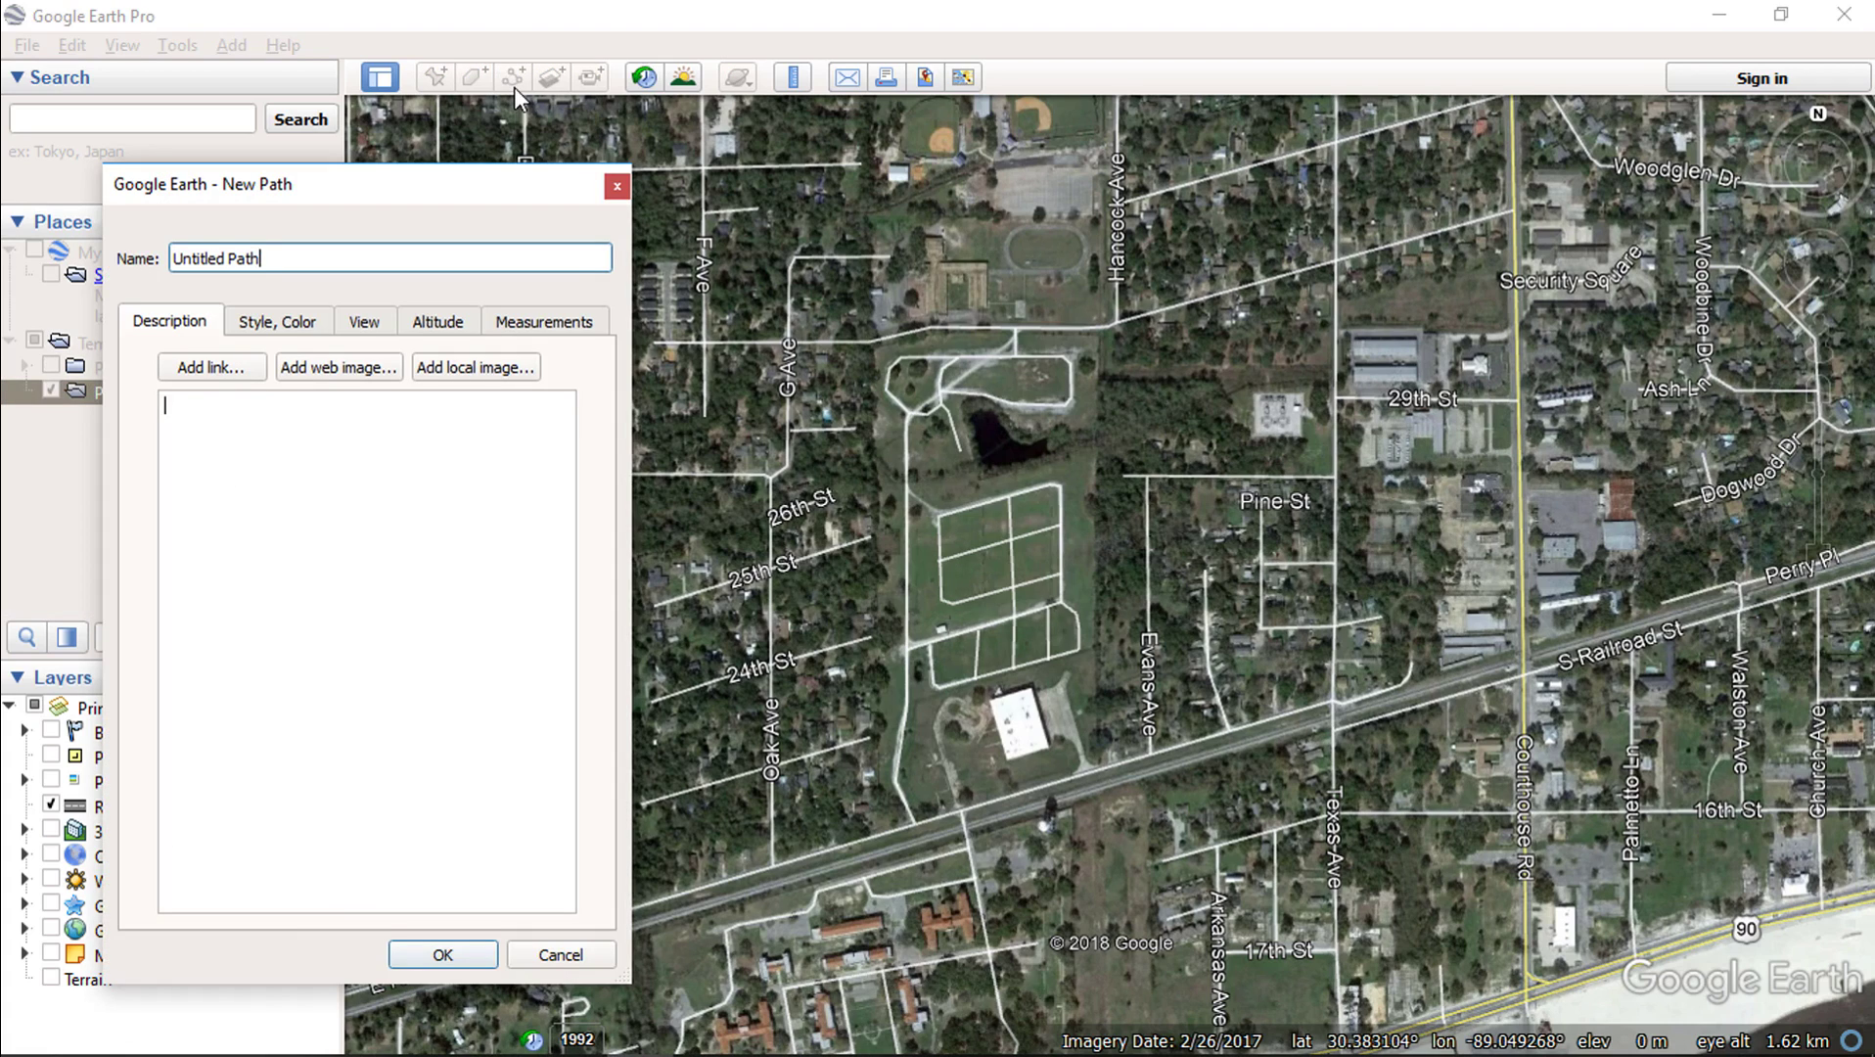
left_click(773, 866)
left_click(960, 811)
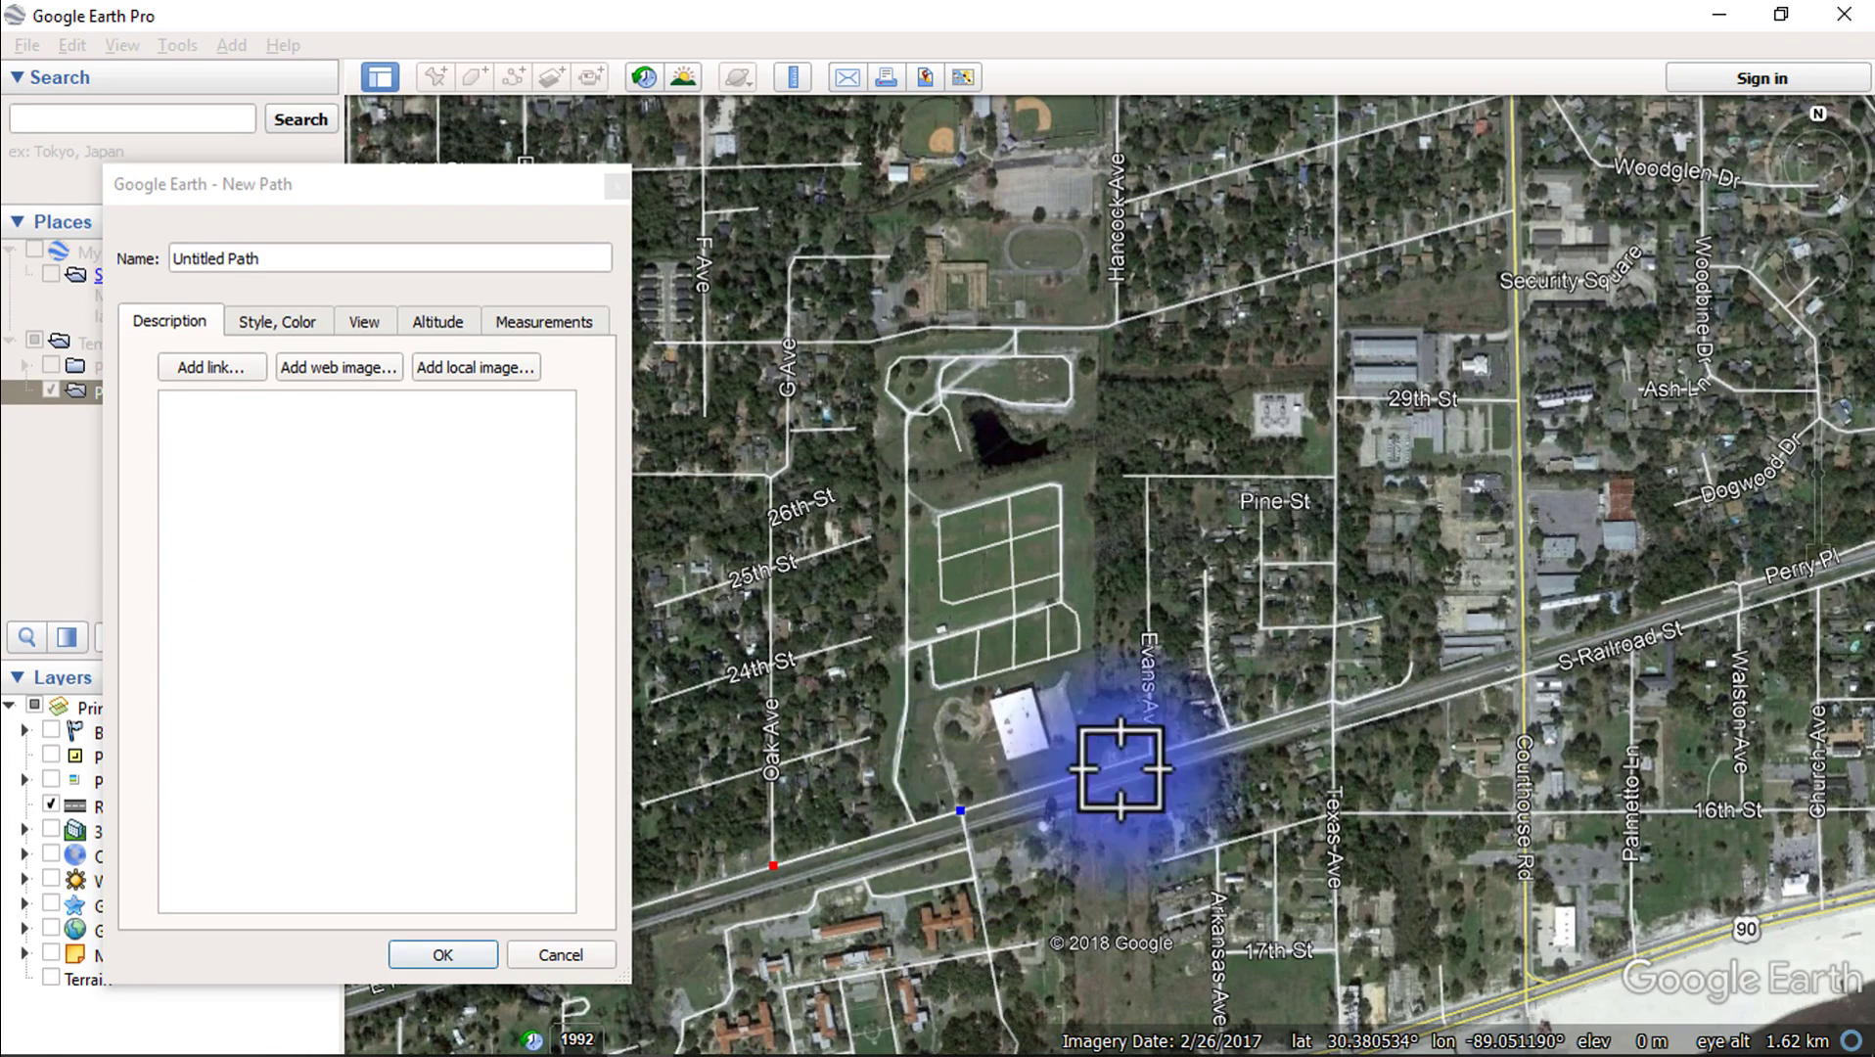
left_click(1327, 703)
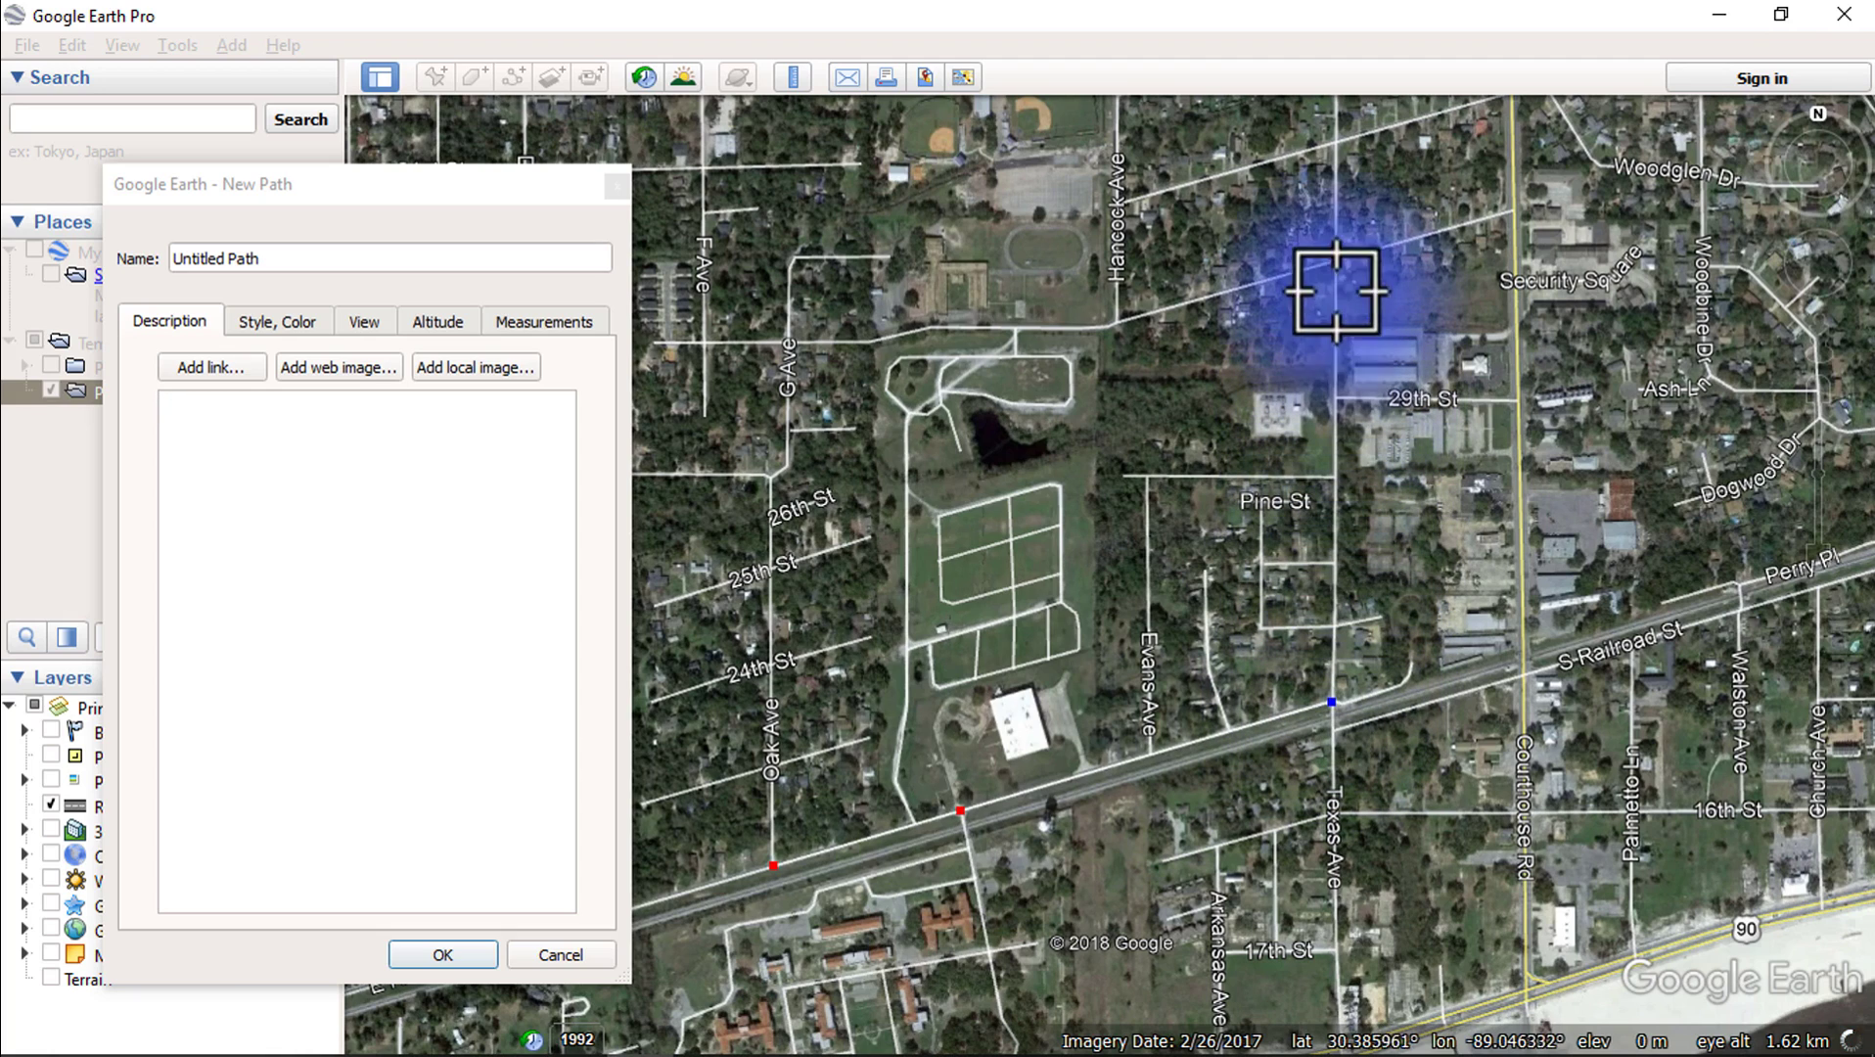
left_click(1336, 262)
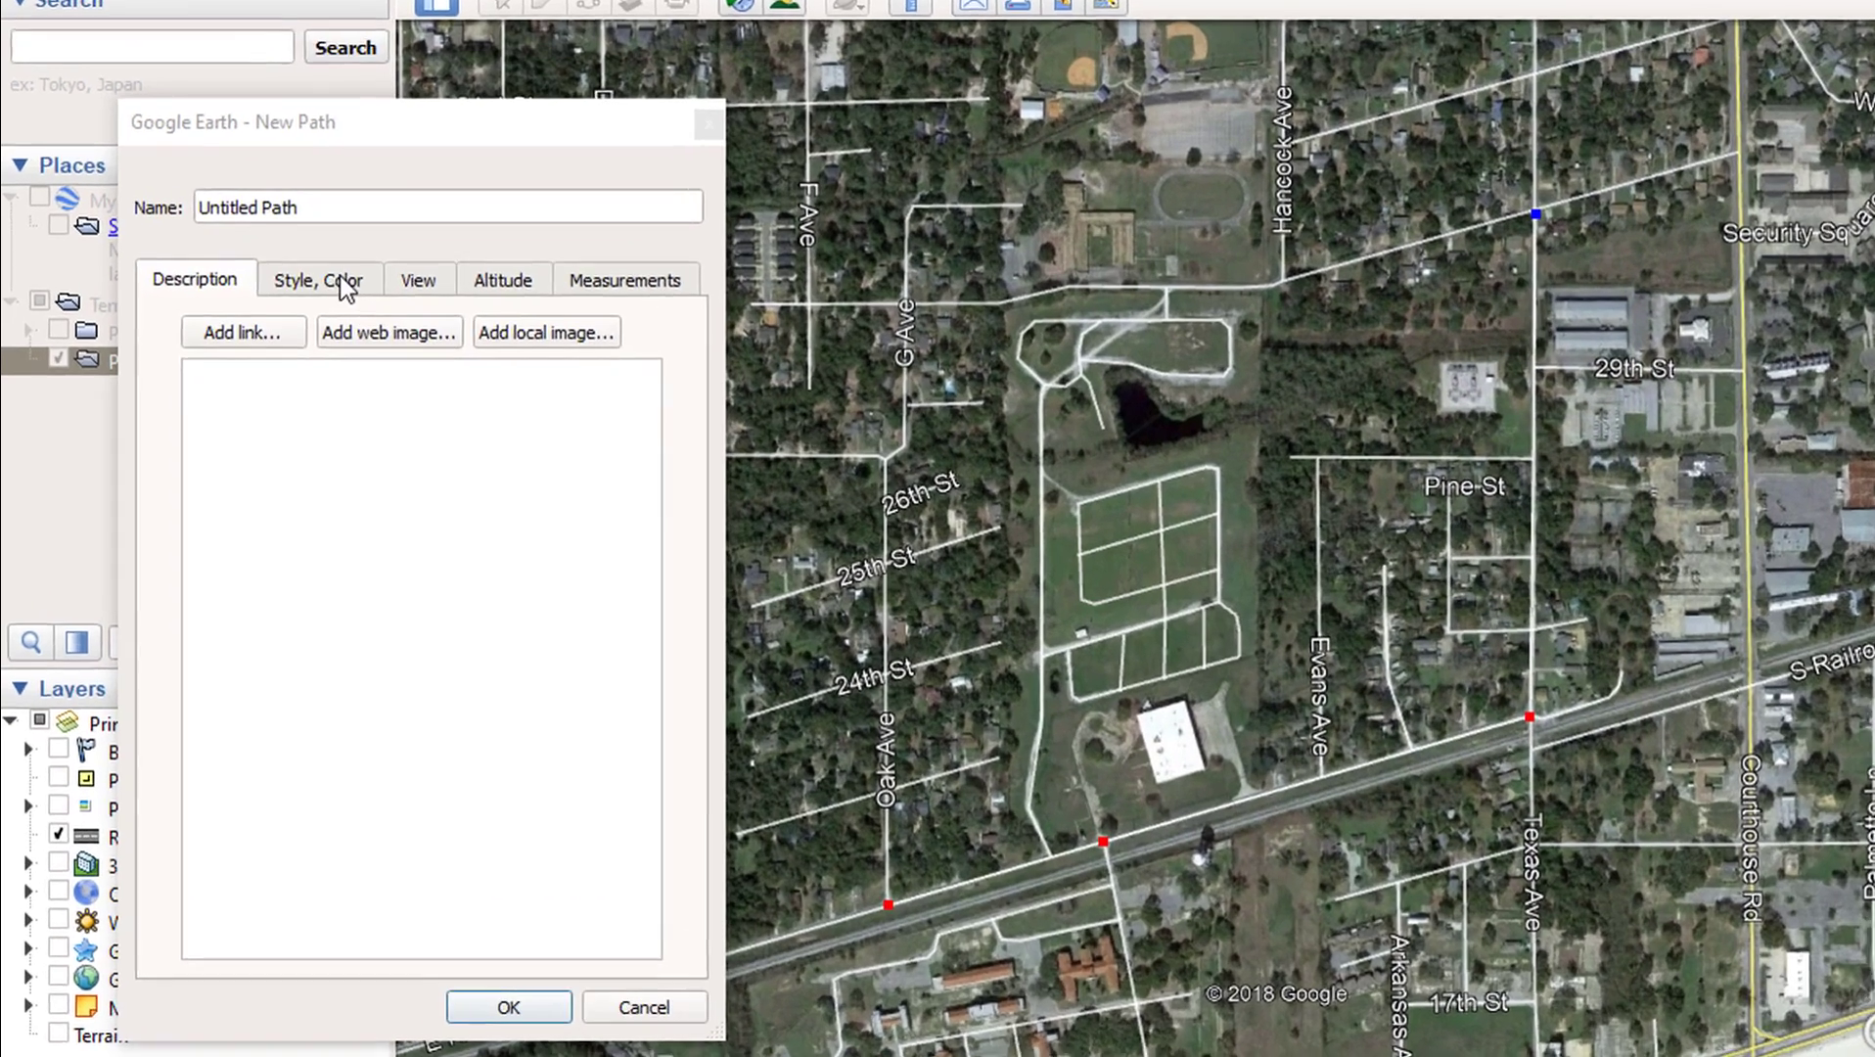
Make the path line red with a width of 5.0
left_click(278, 320)
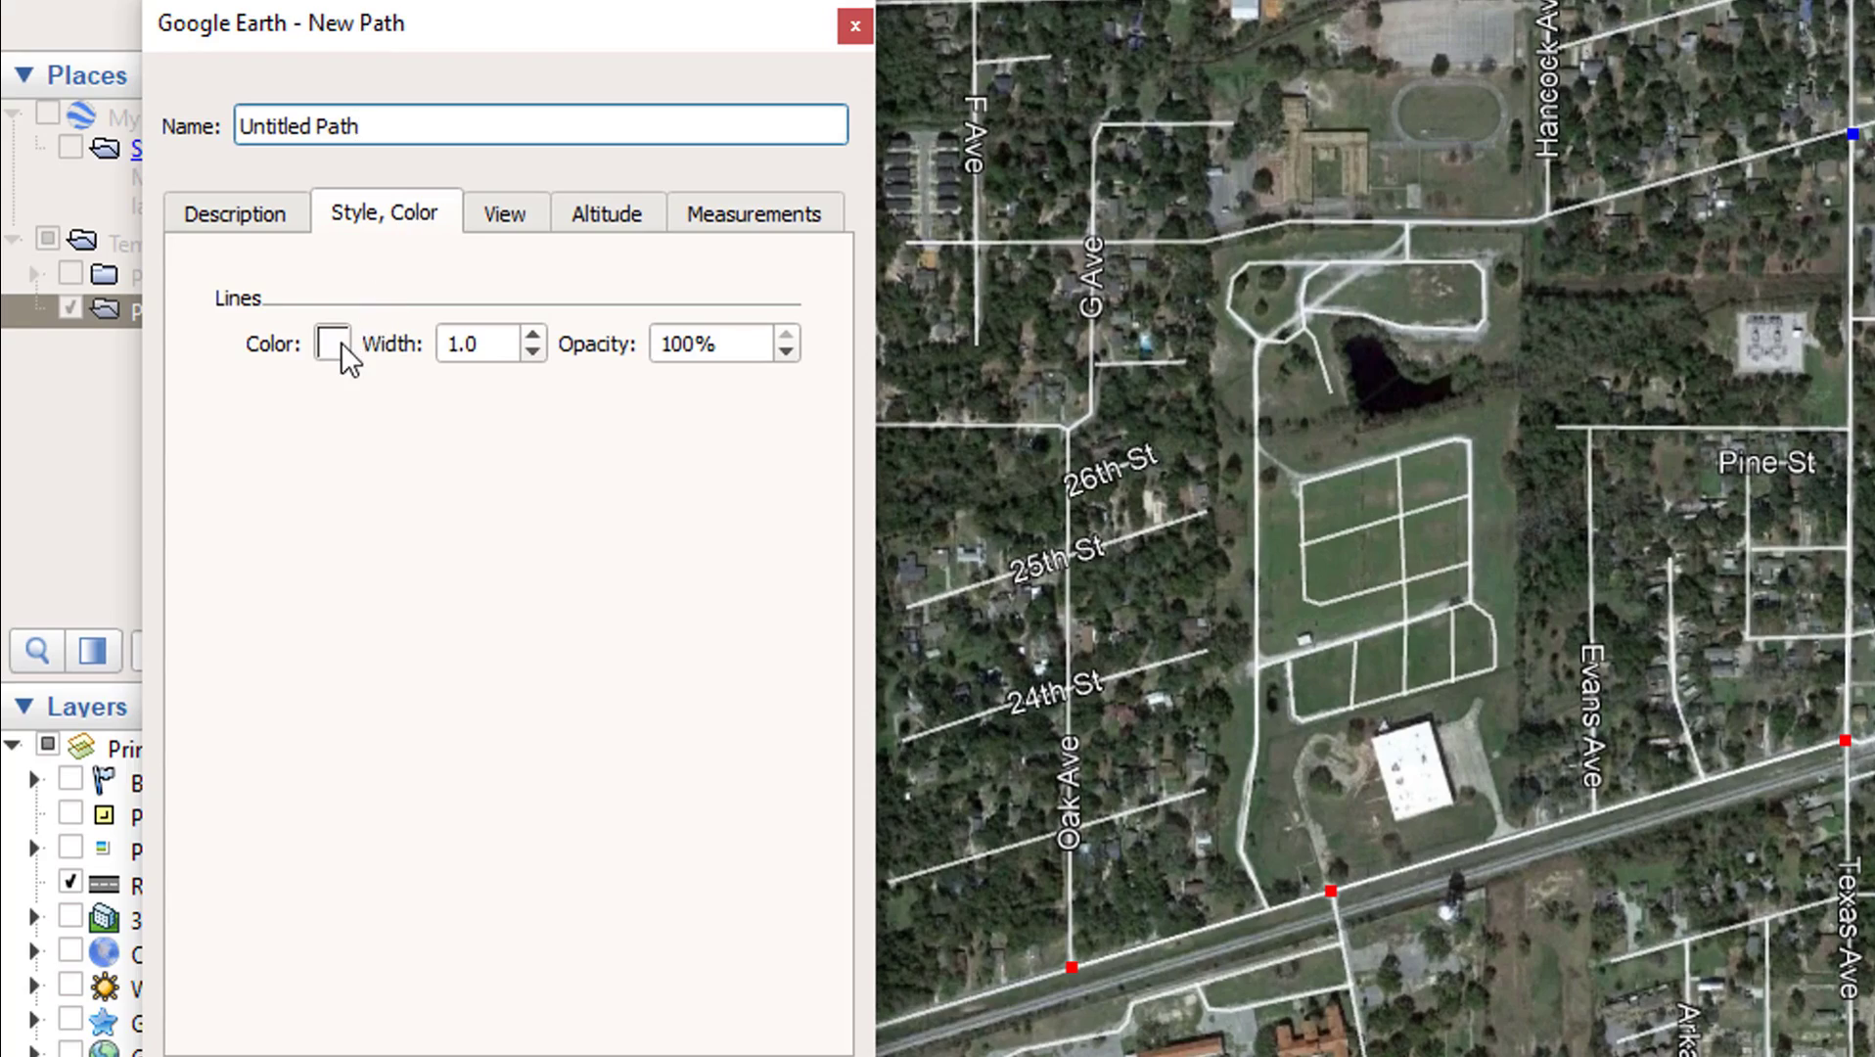
left_click(339, 342)
left_click(135, 396)
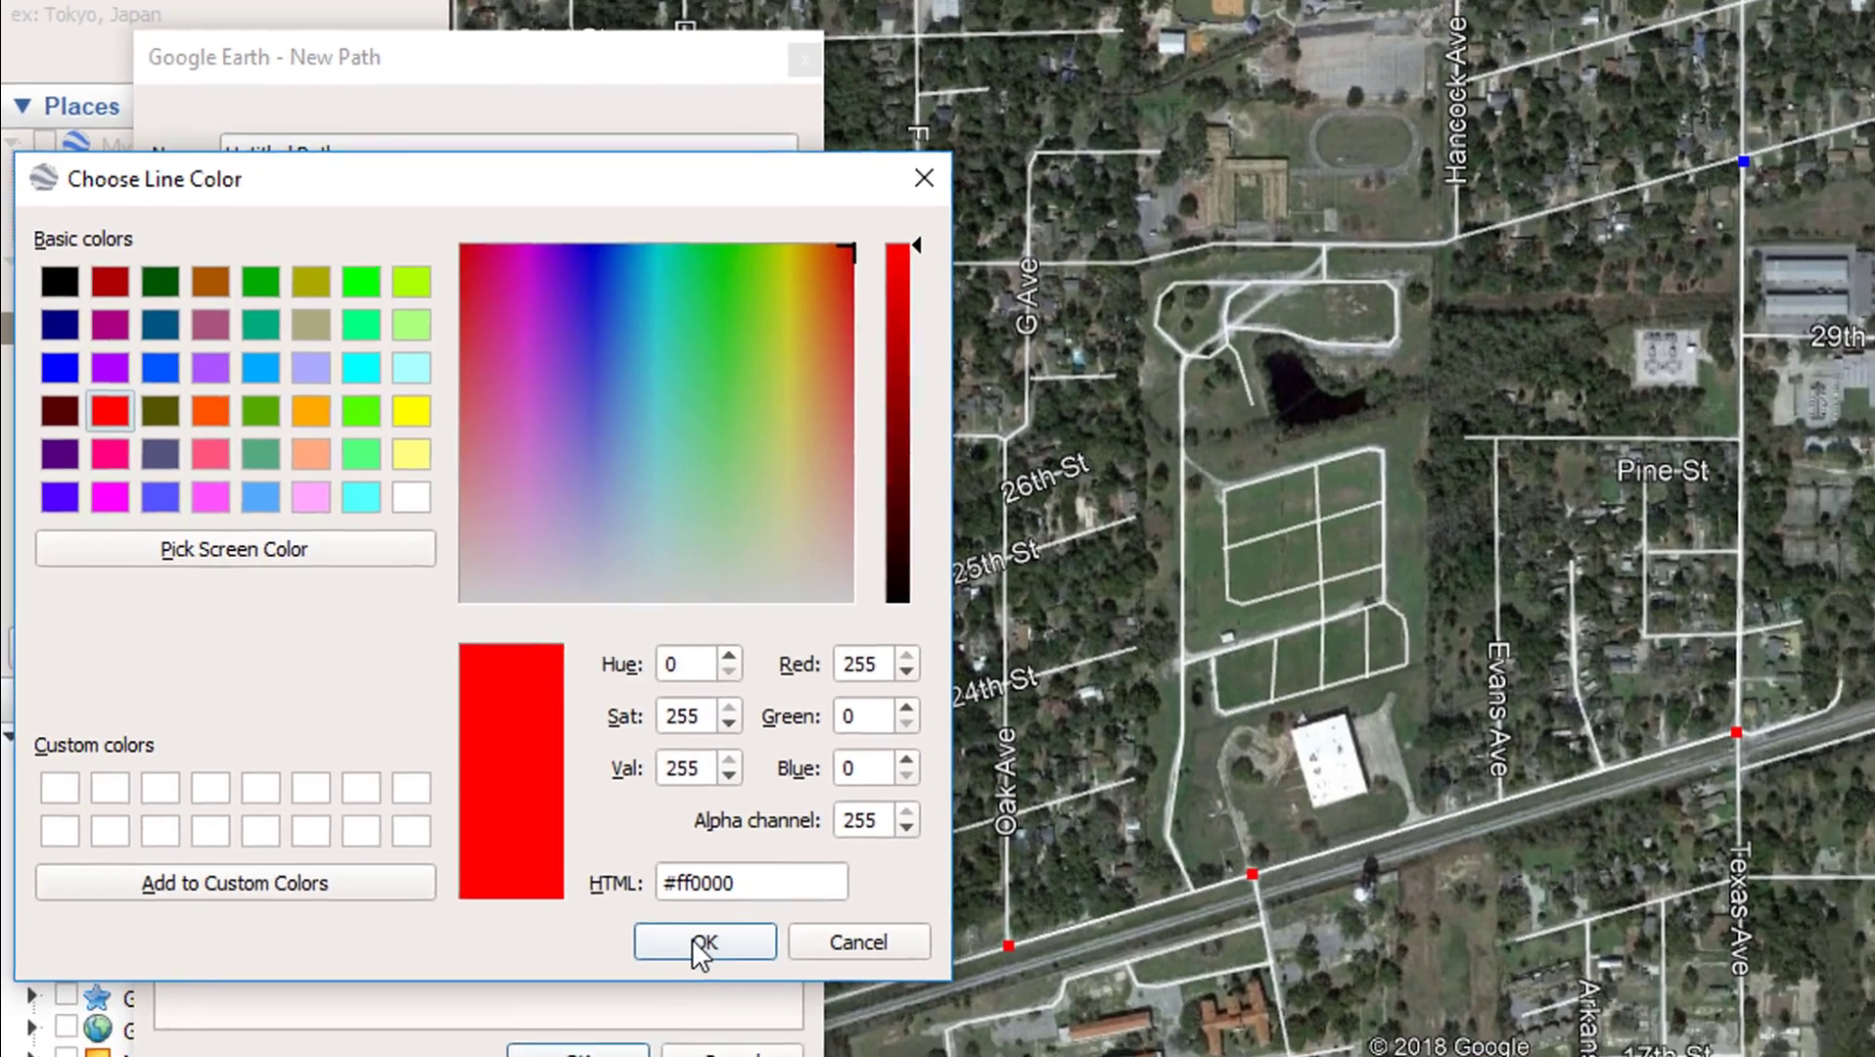
left_click(749, 963)
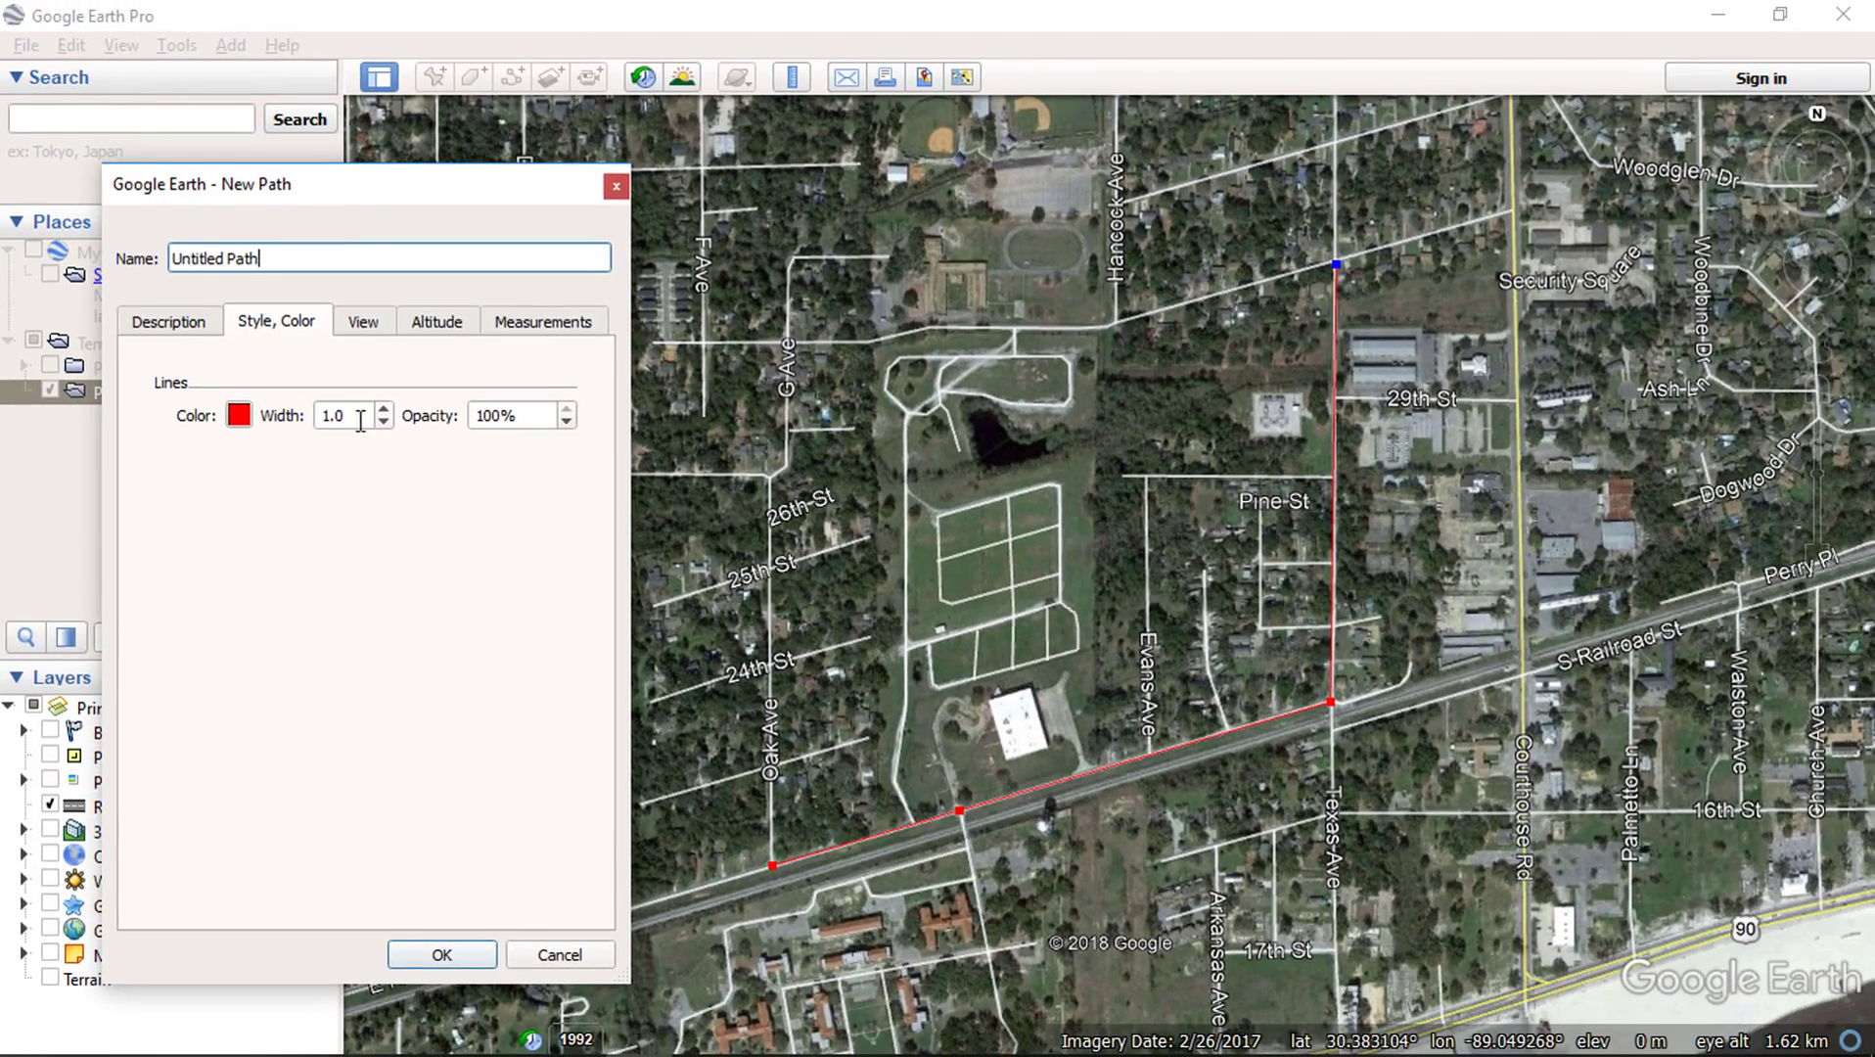
left_click(324, 416)
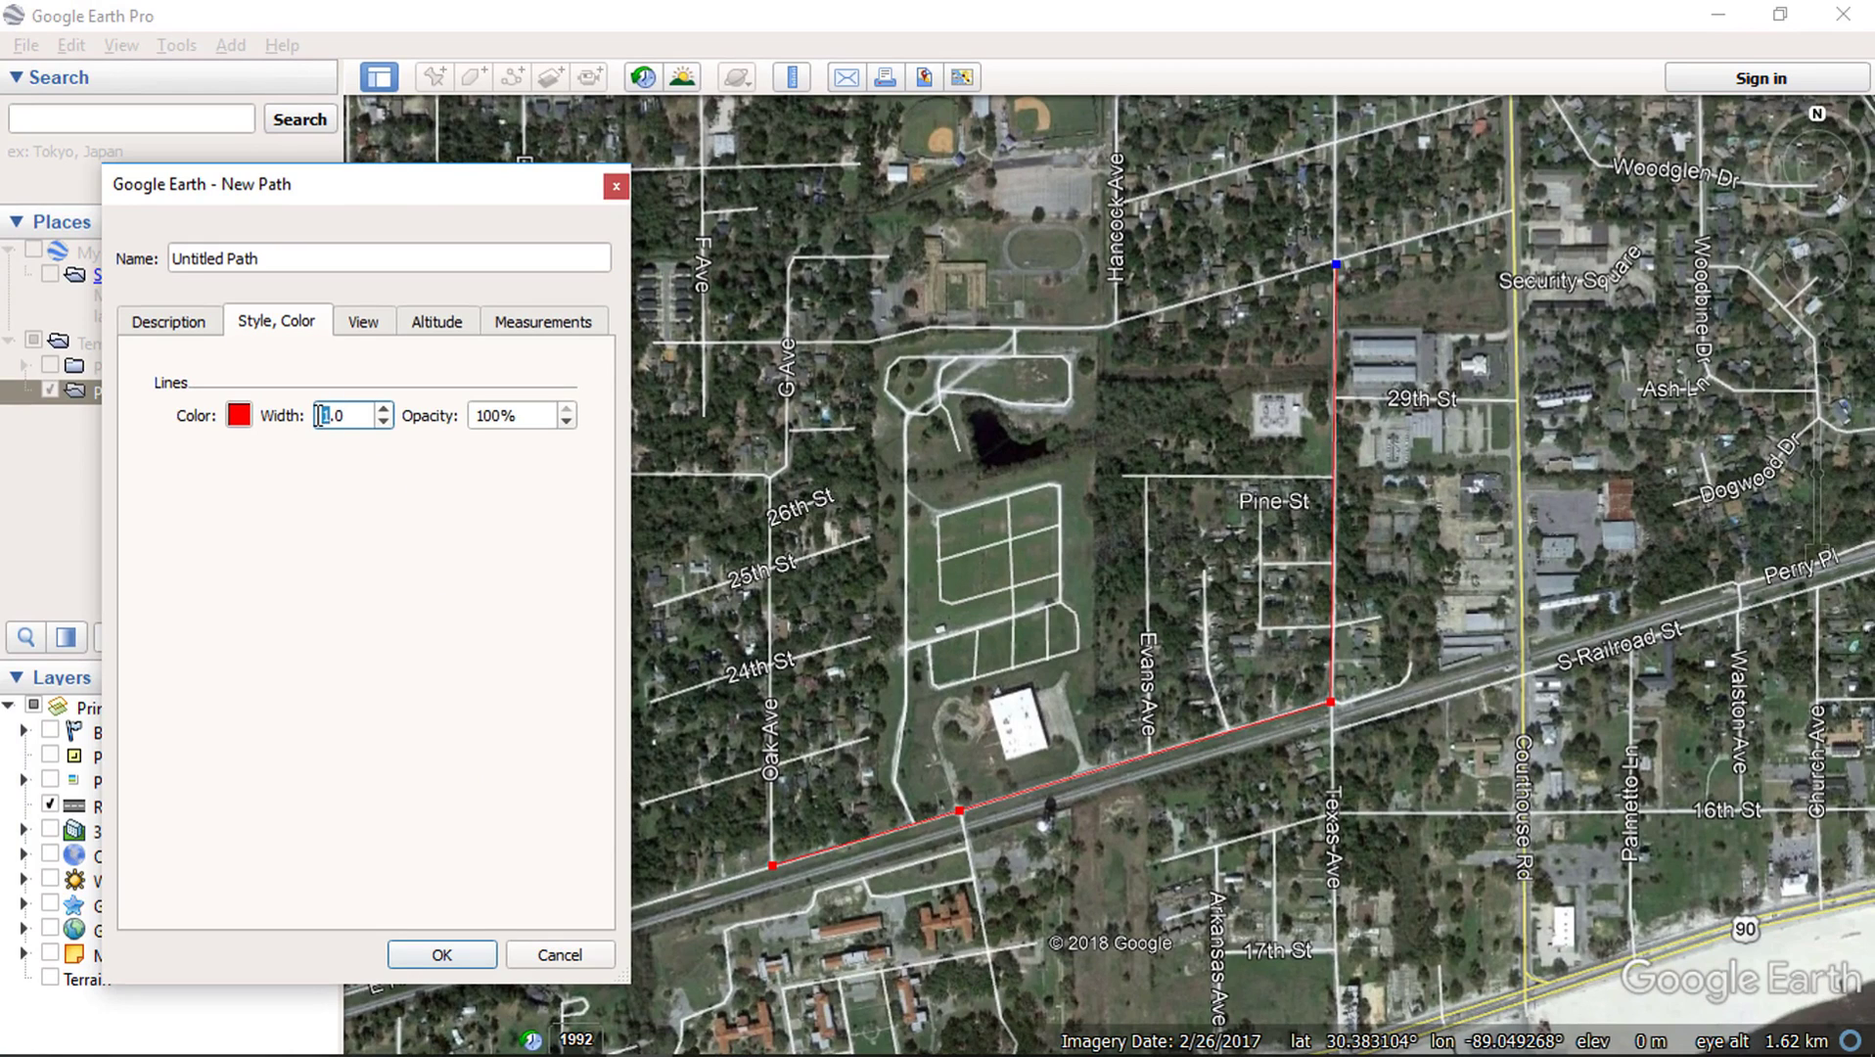
type("5")
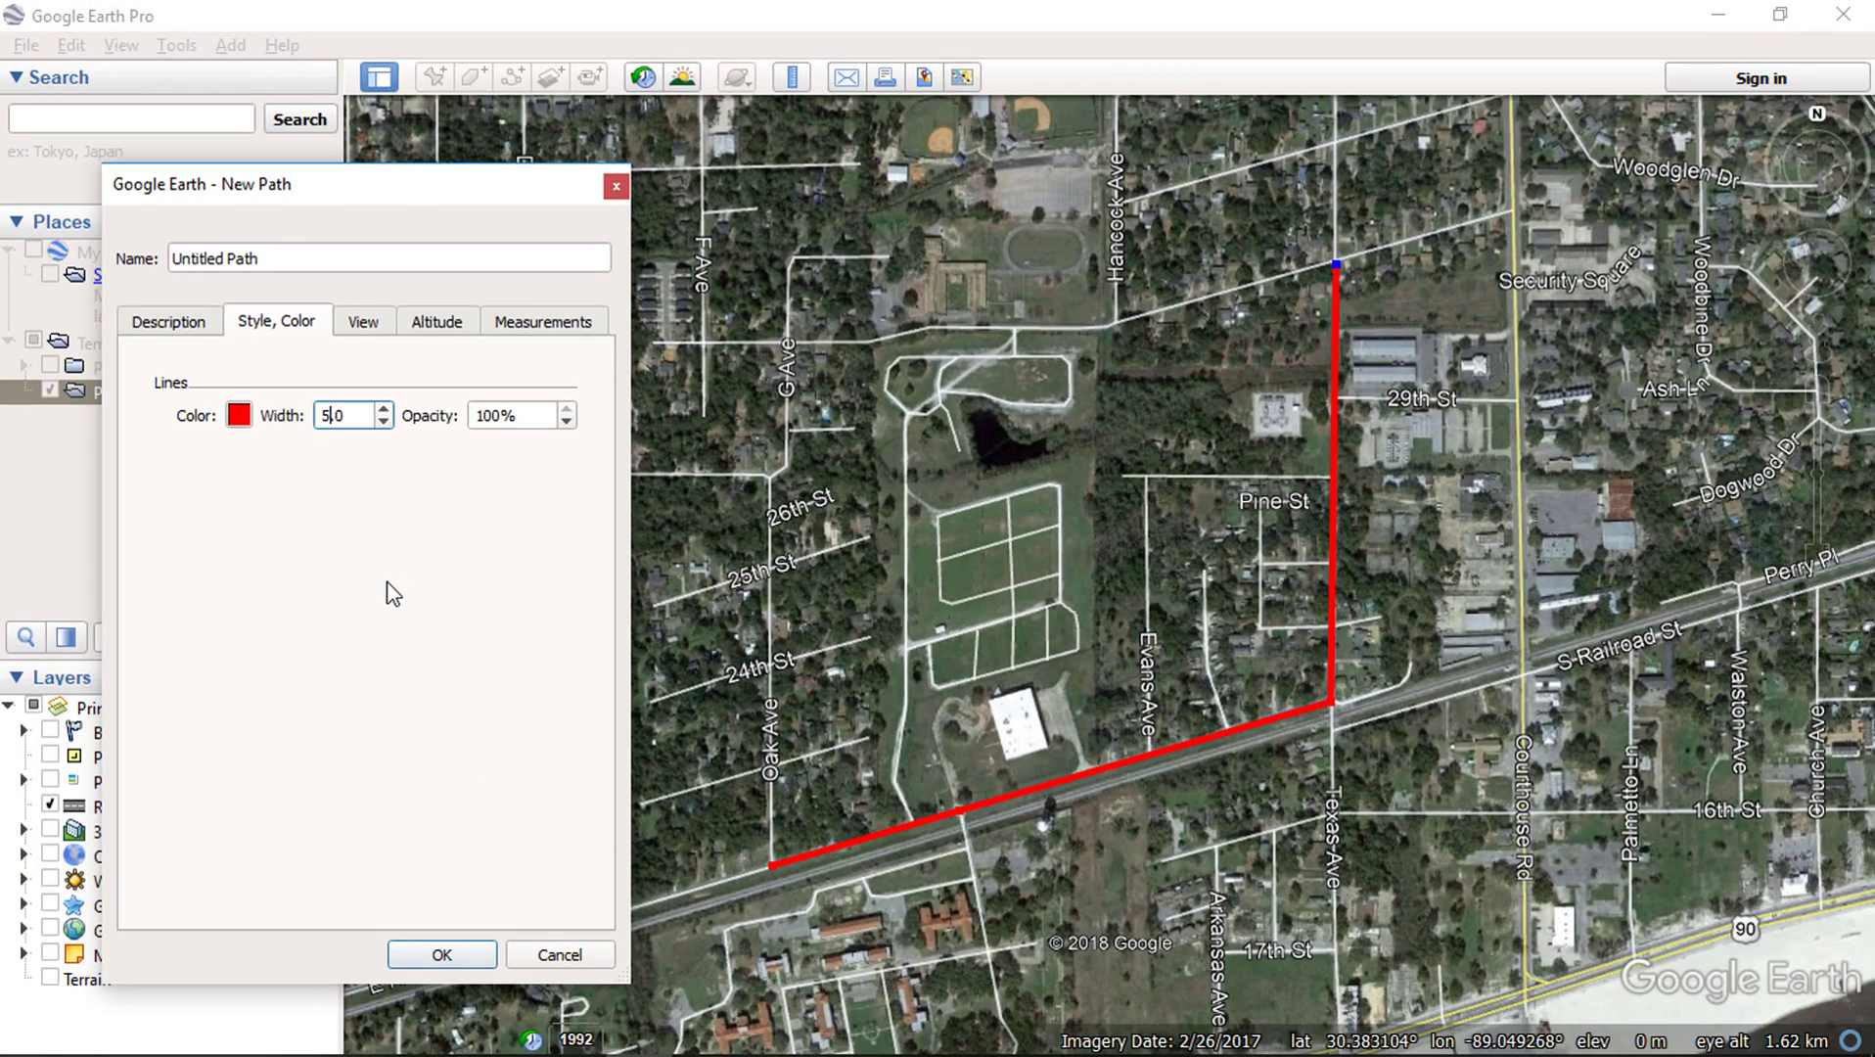
Rename the path to 'Path'
left_click(186, 323)
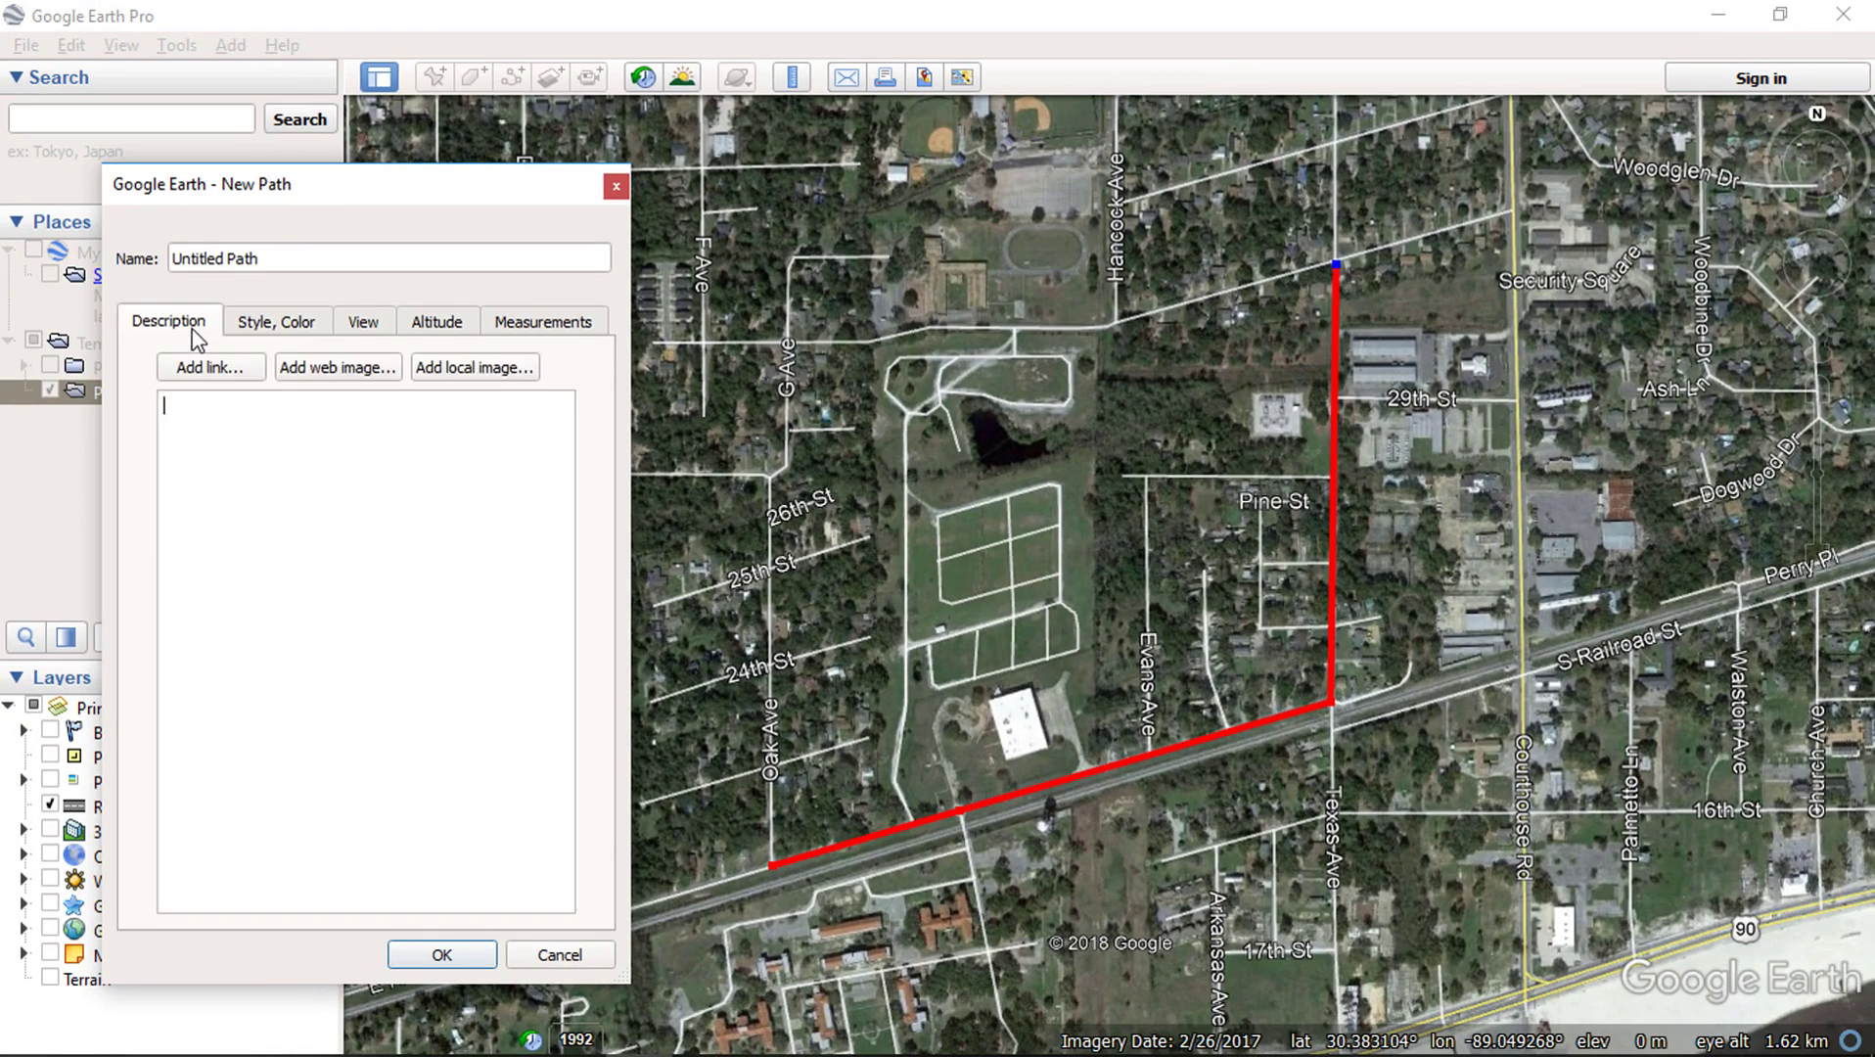
left_click_drag(271, 258, 161, 258)
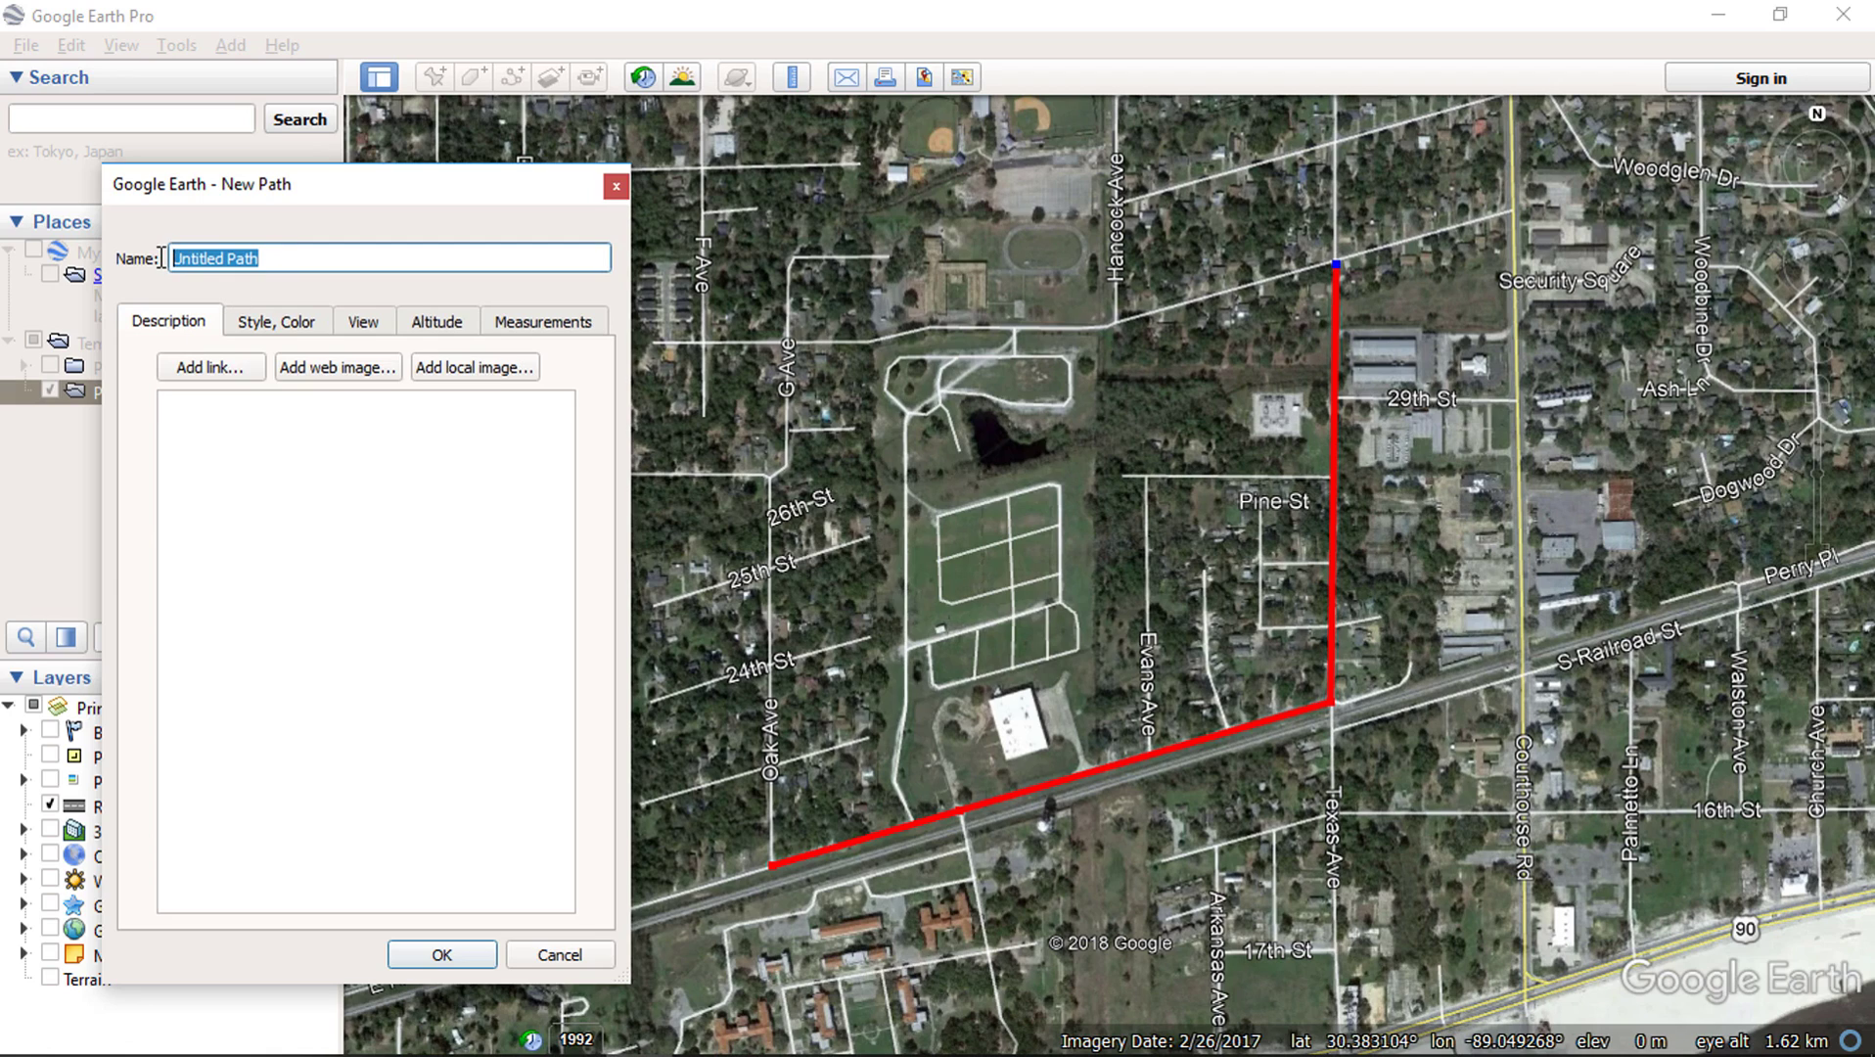
type("Pa")
Confirm the path and save the Polyline Or Polygon folder as a KML file in Downloads
left_click(442, 954)
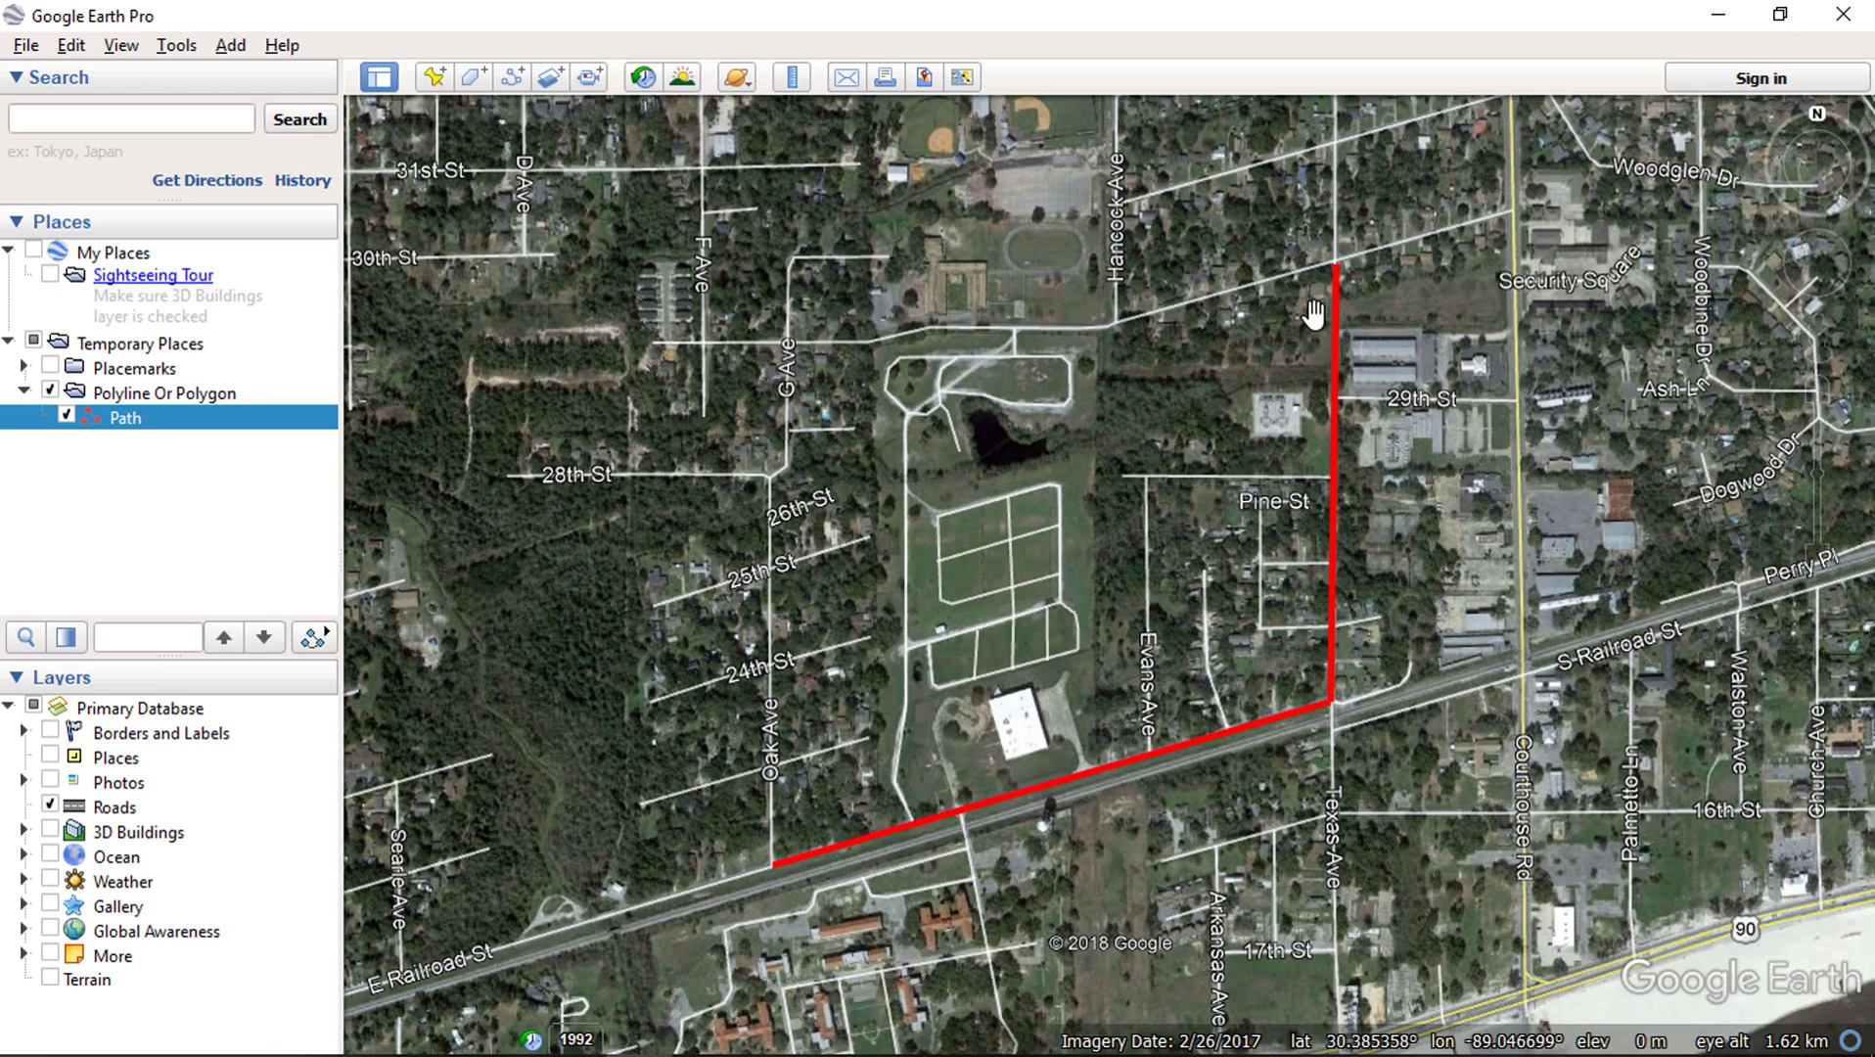
right_click(192, 395)
left_click(282, 642)
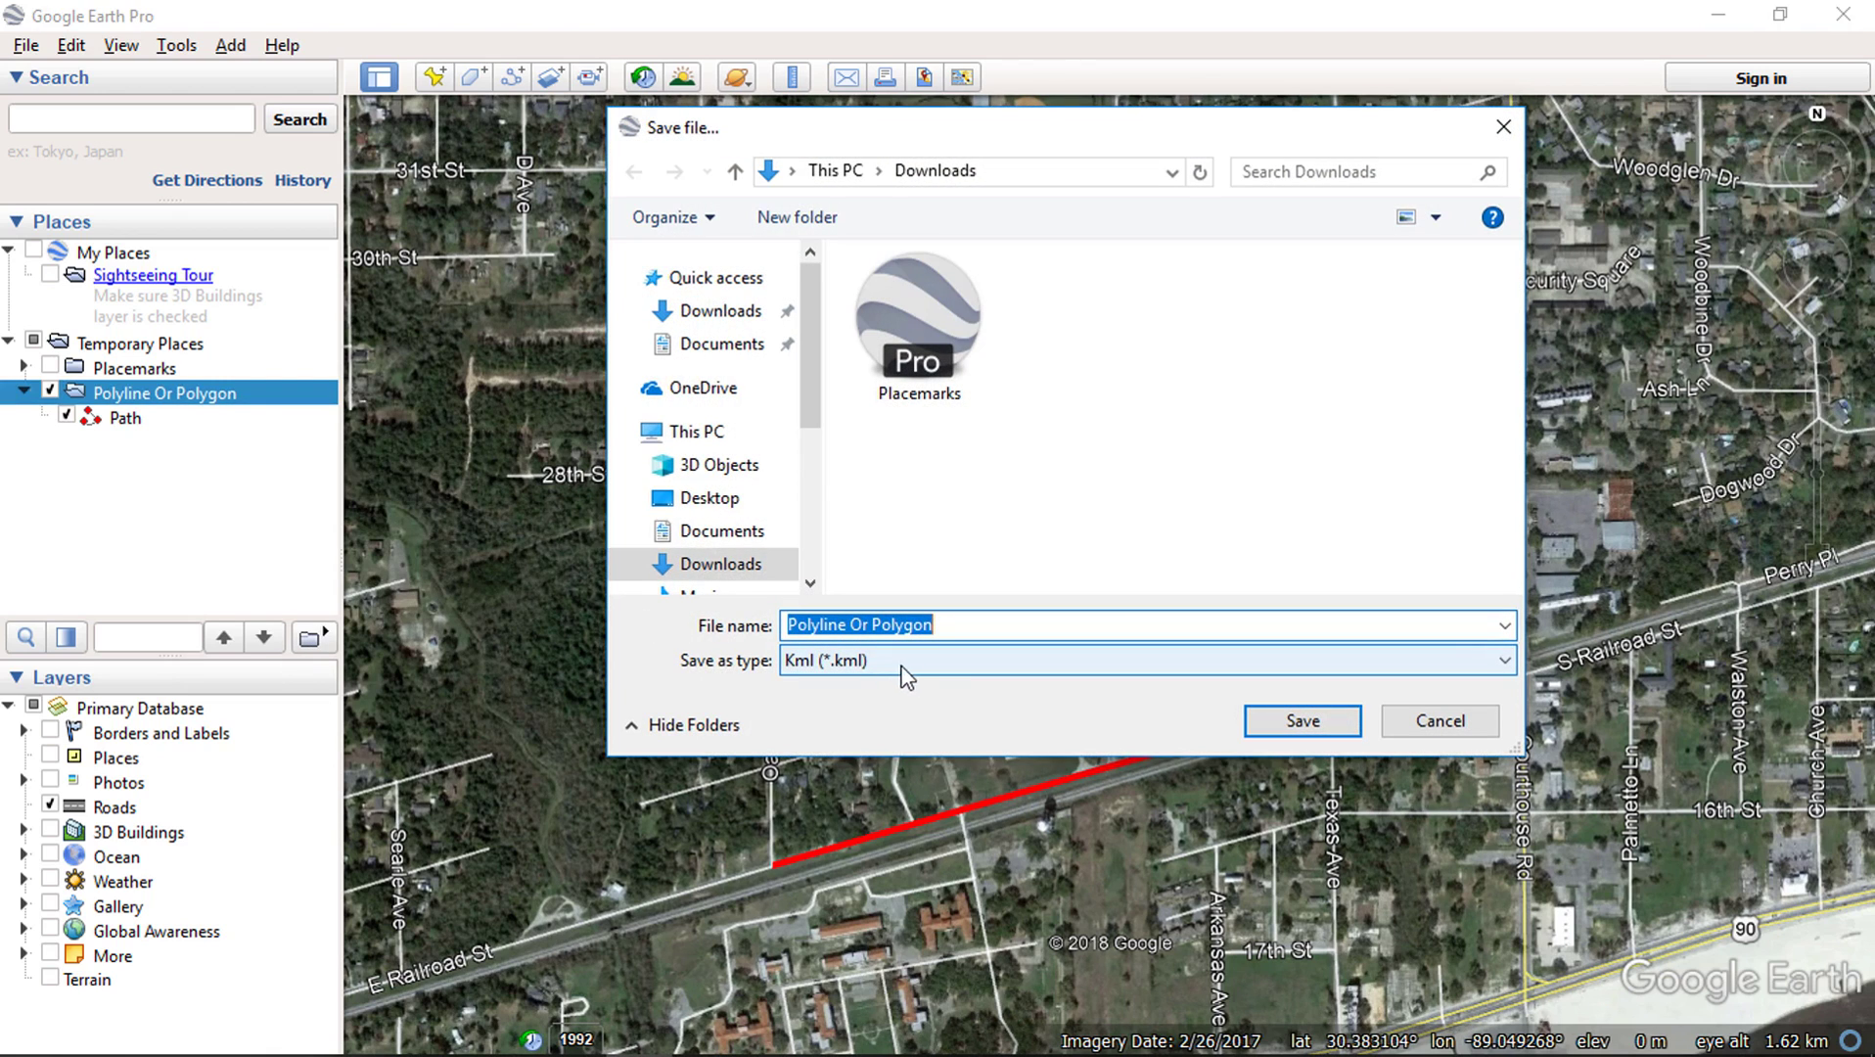
left_click(1257, 720)
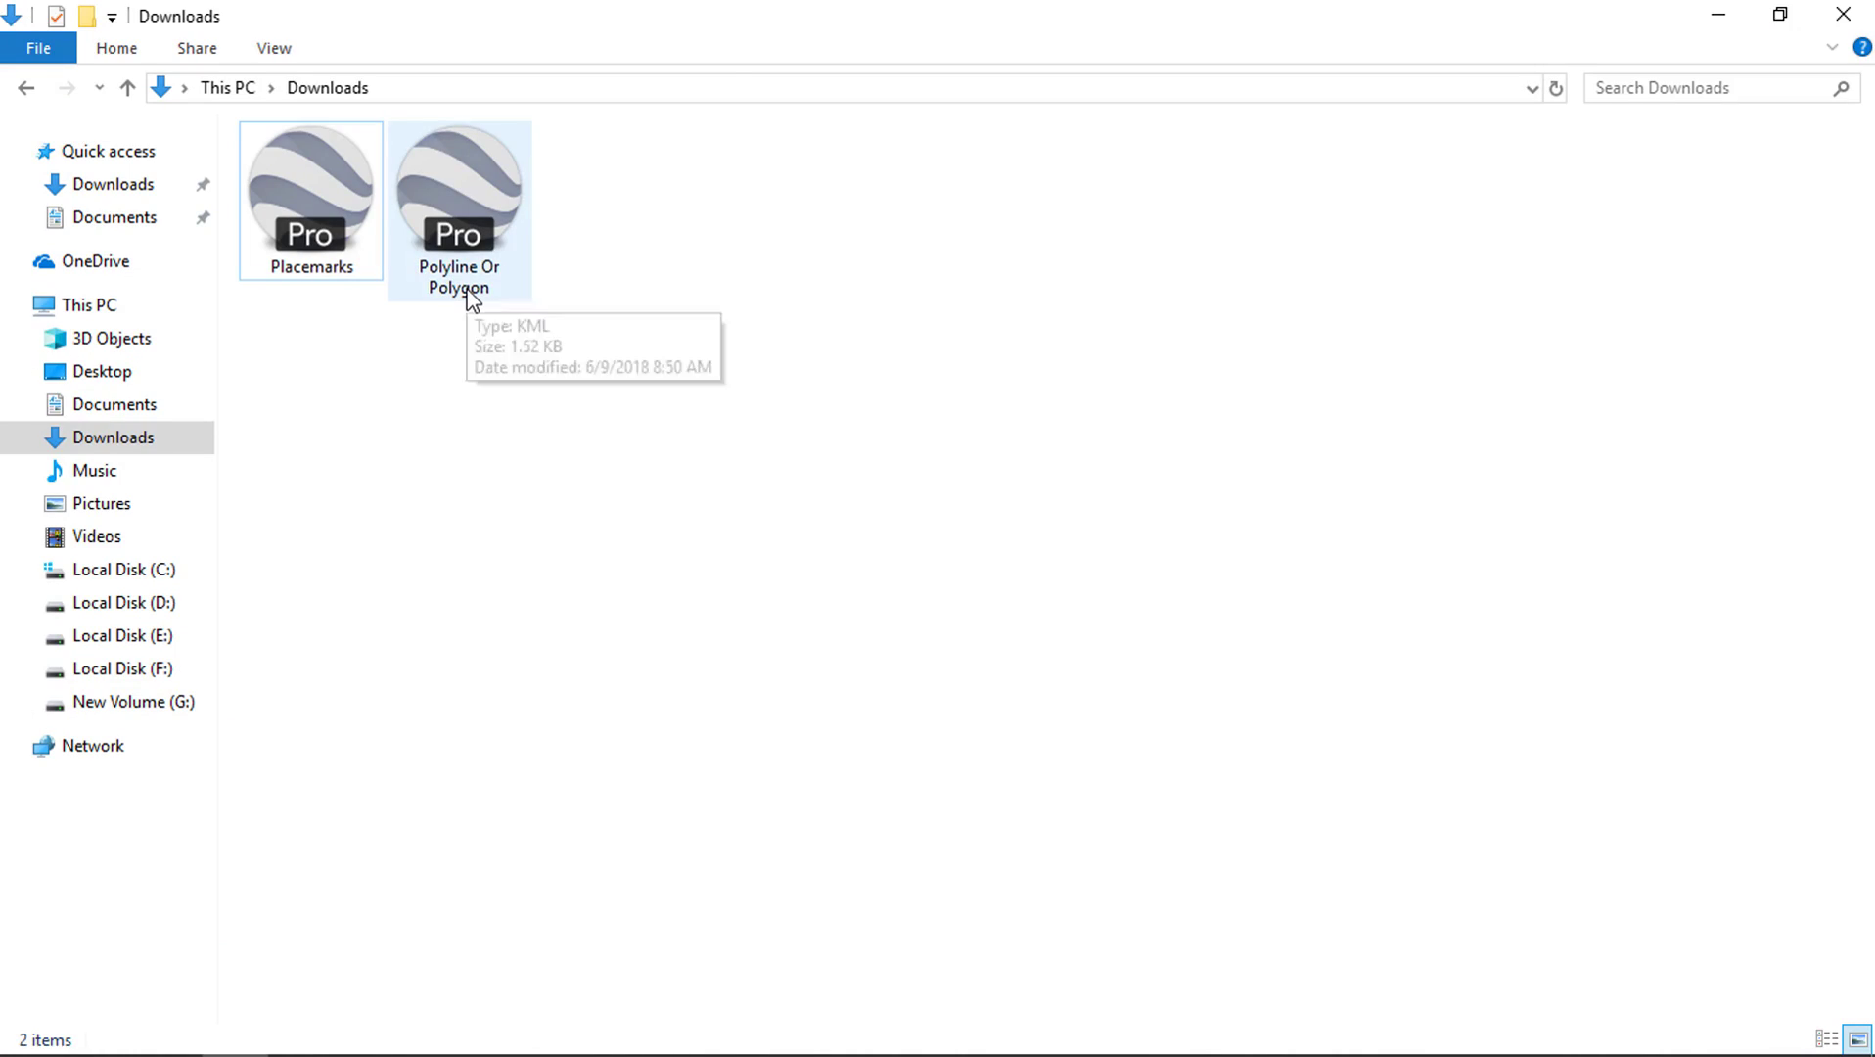
Select the Polyline Or Polygon file in Downloads and bring up its Open with choices
left_click(473, 299)
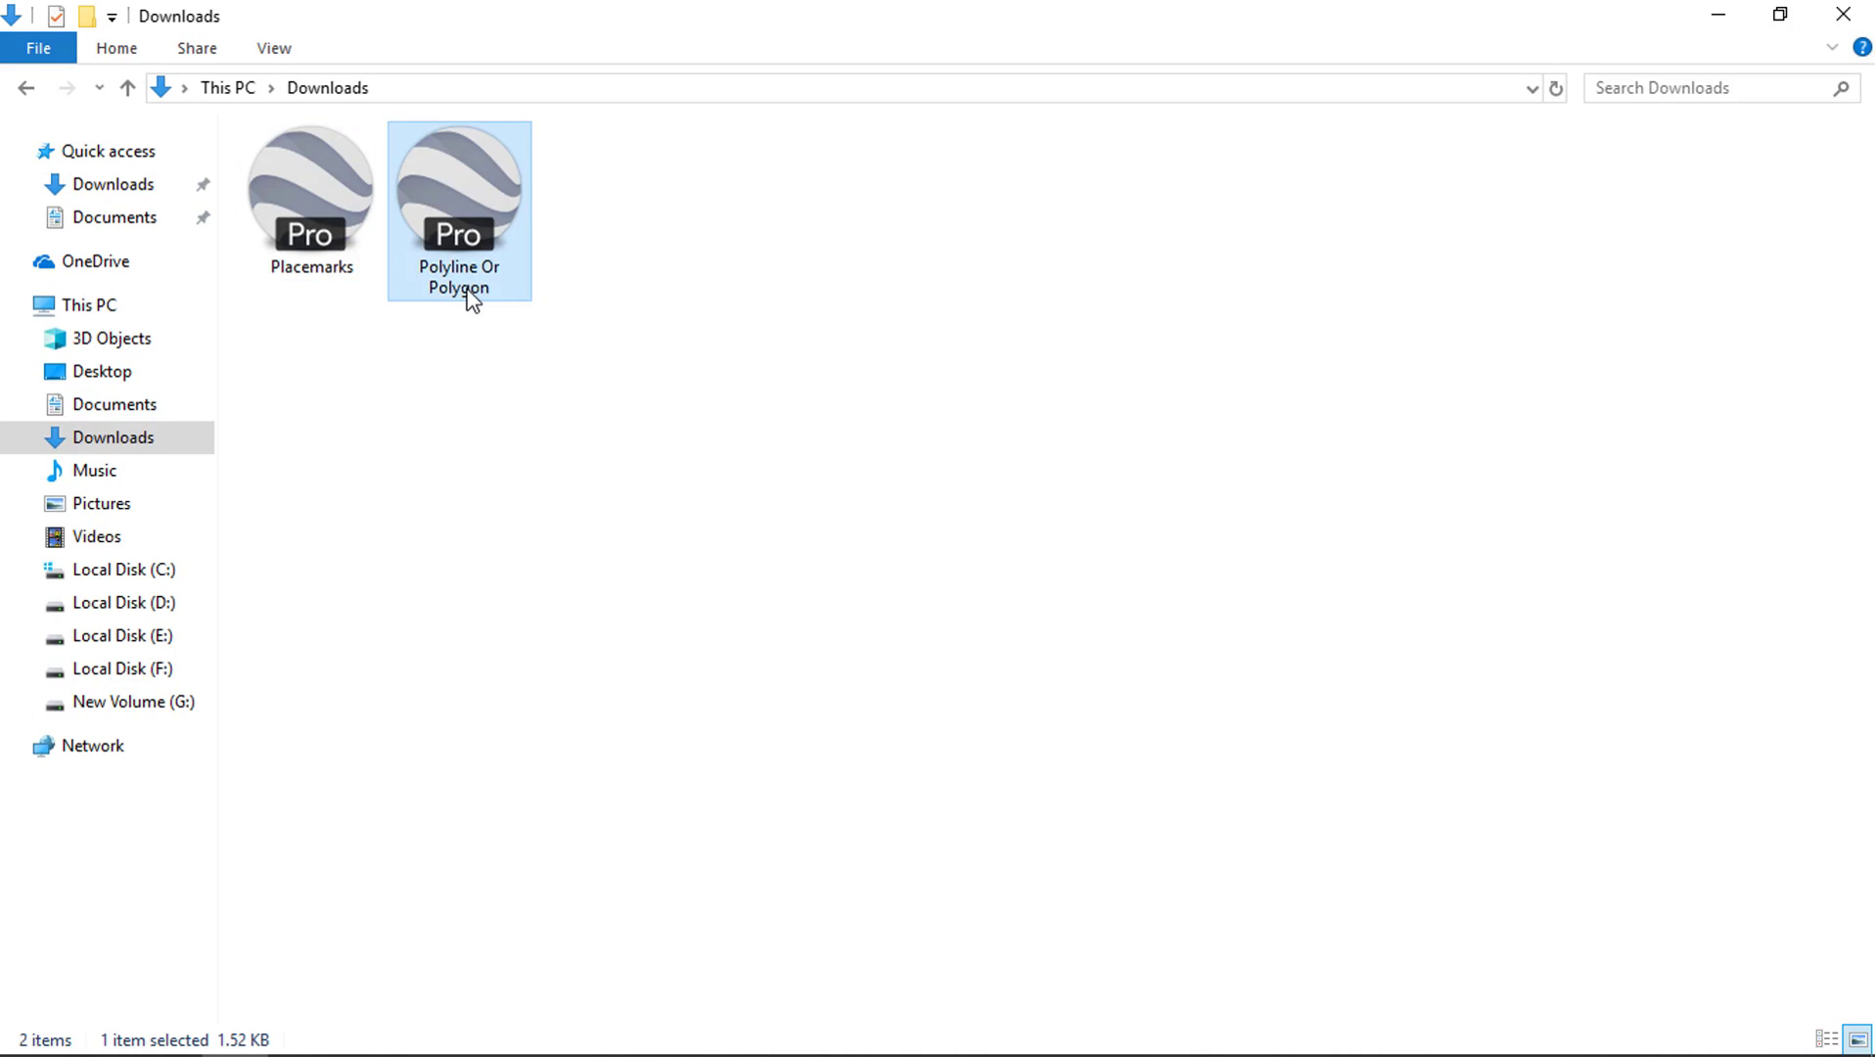
right_click(470, 294)
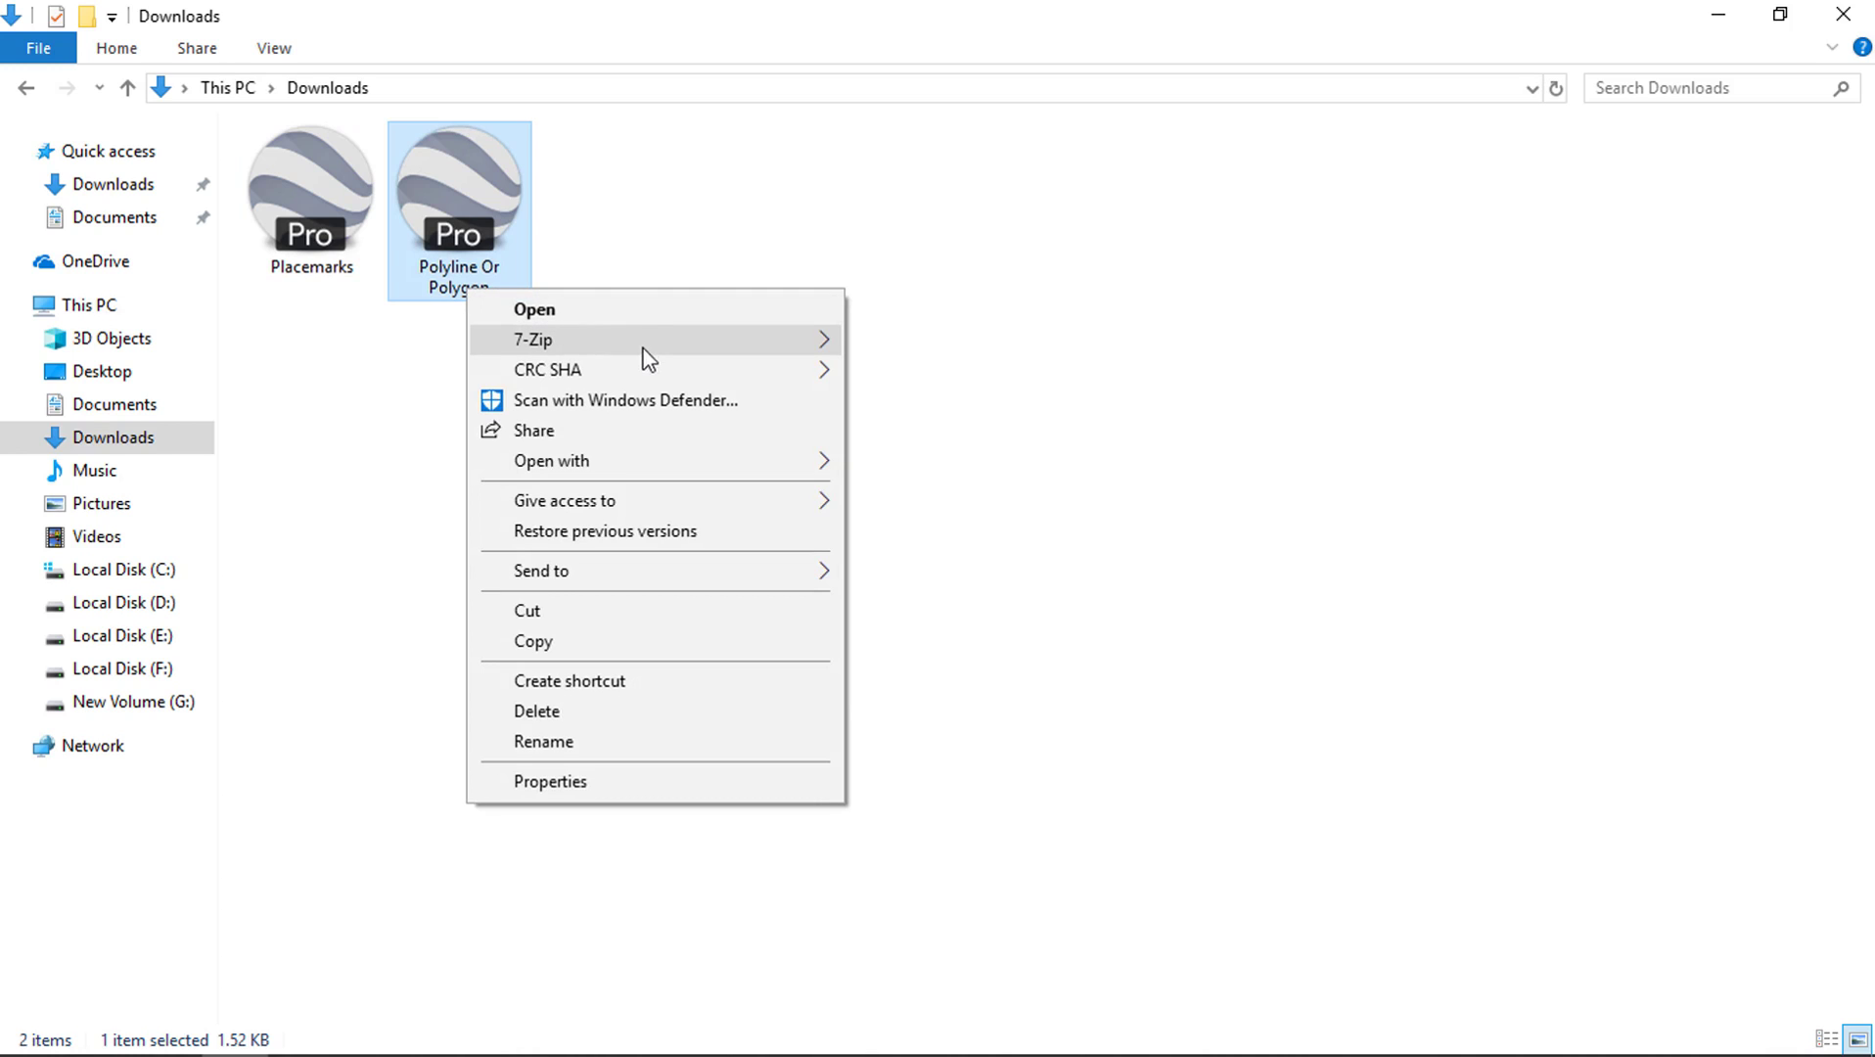
Open the Polyline Or Polygon KML in Excel as an XML table
mouse_move(552, 462)
left_click(898, 467)
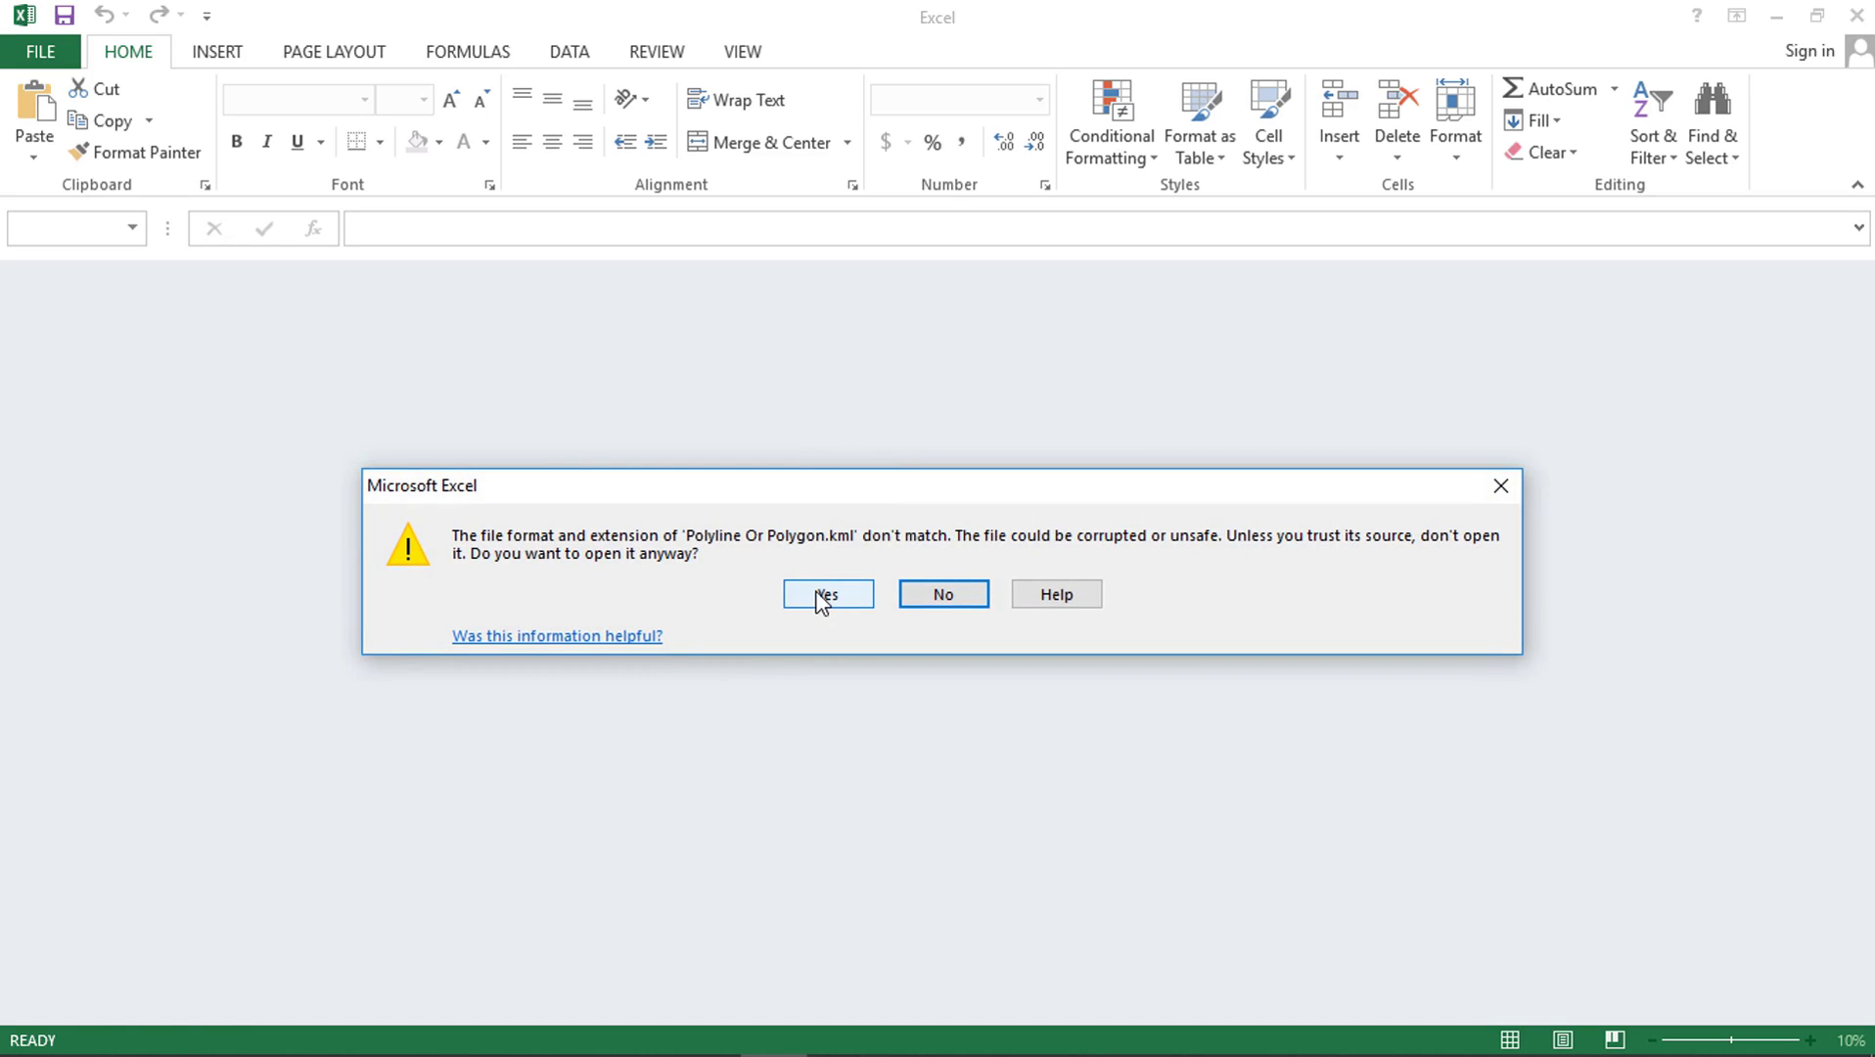
left_click(822, 597)
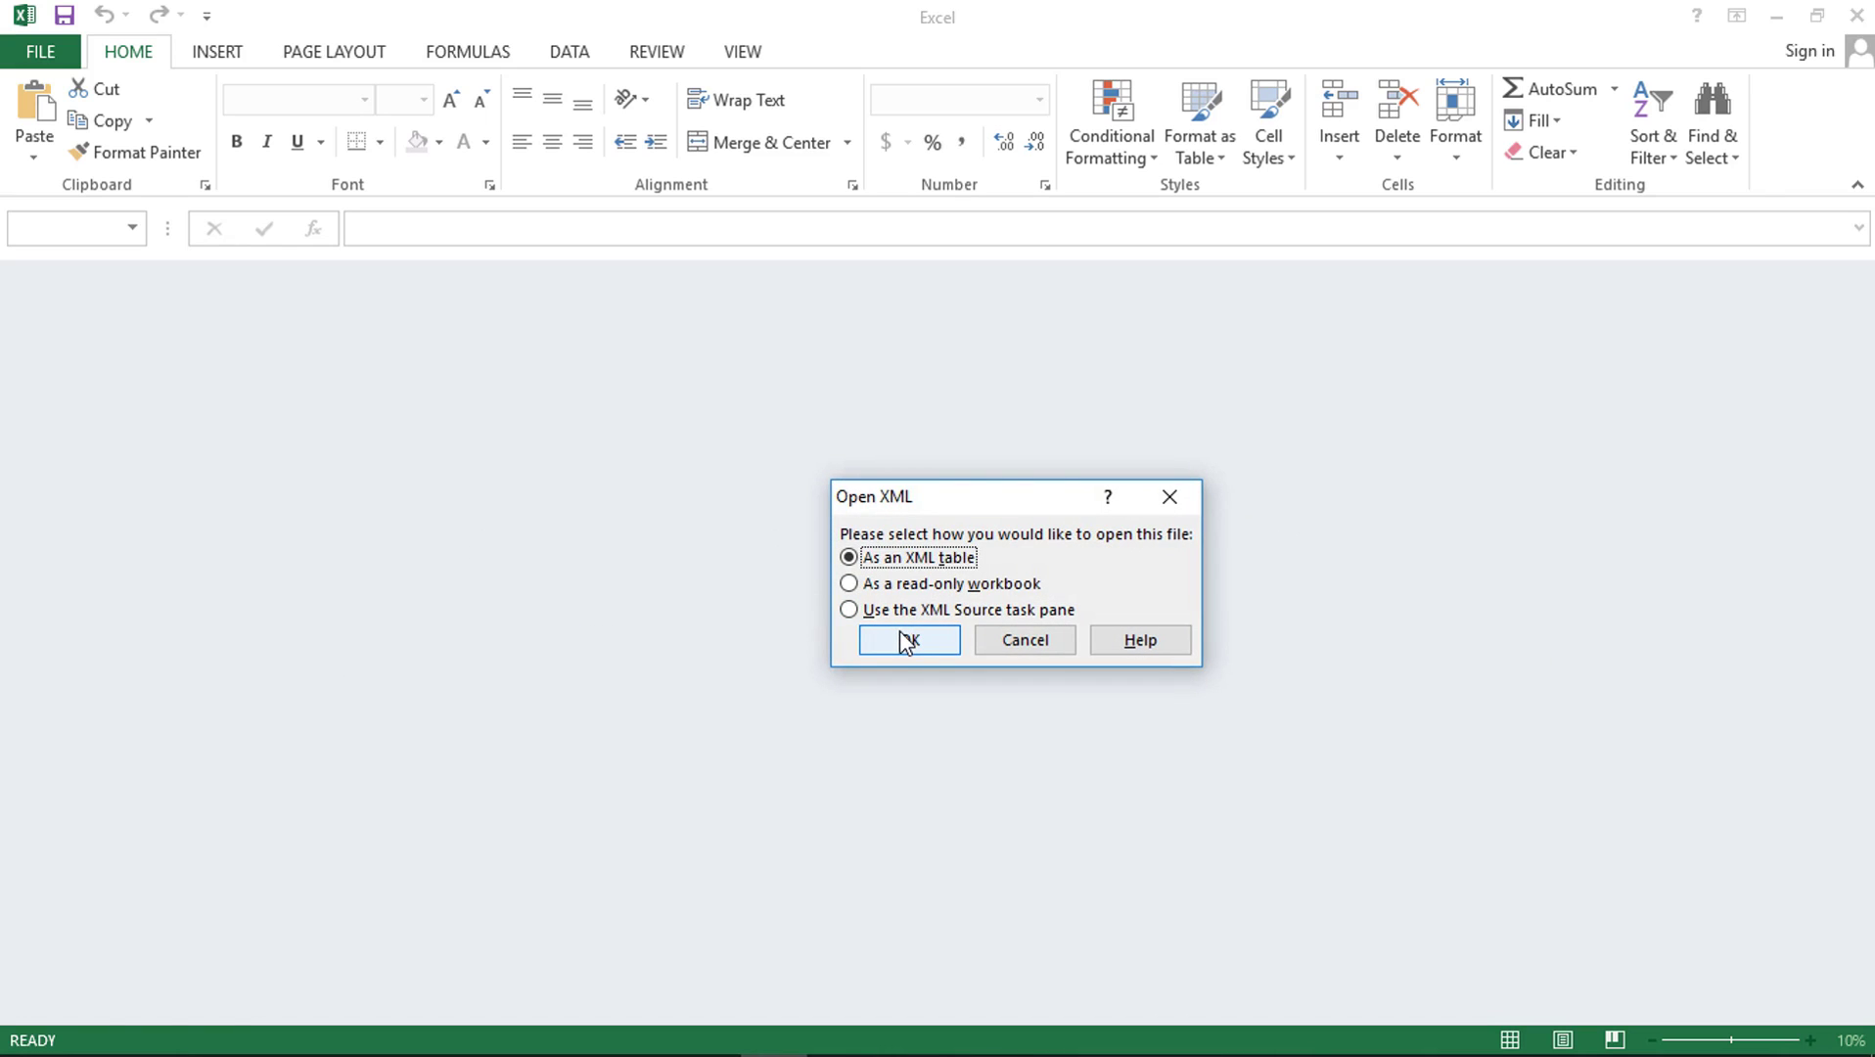
left_click(902, 640)
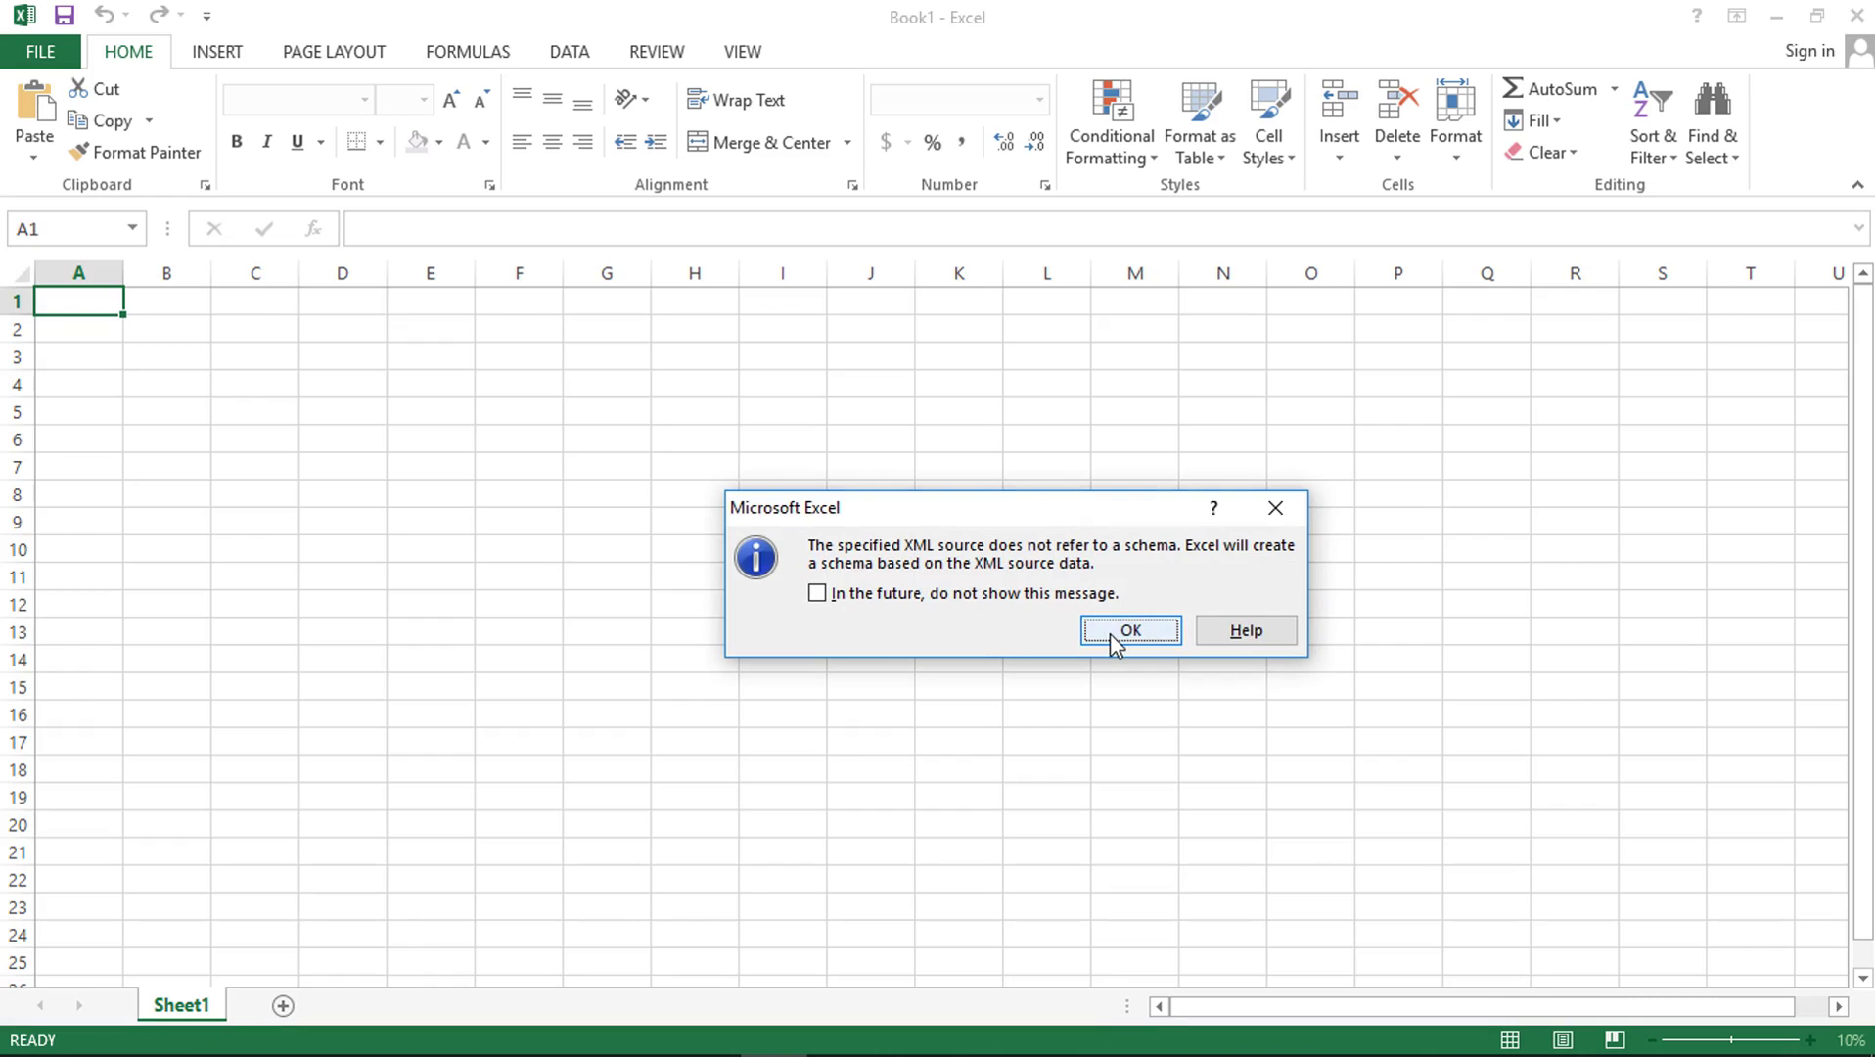
left_click(1111, 633)
left_click(611, 580)
Find the Path row's coordinate string in cell S7 of the ns1:coordinates column
left_click(173, 331)
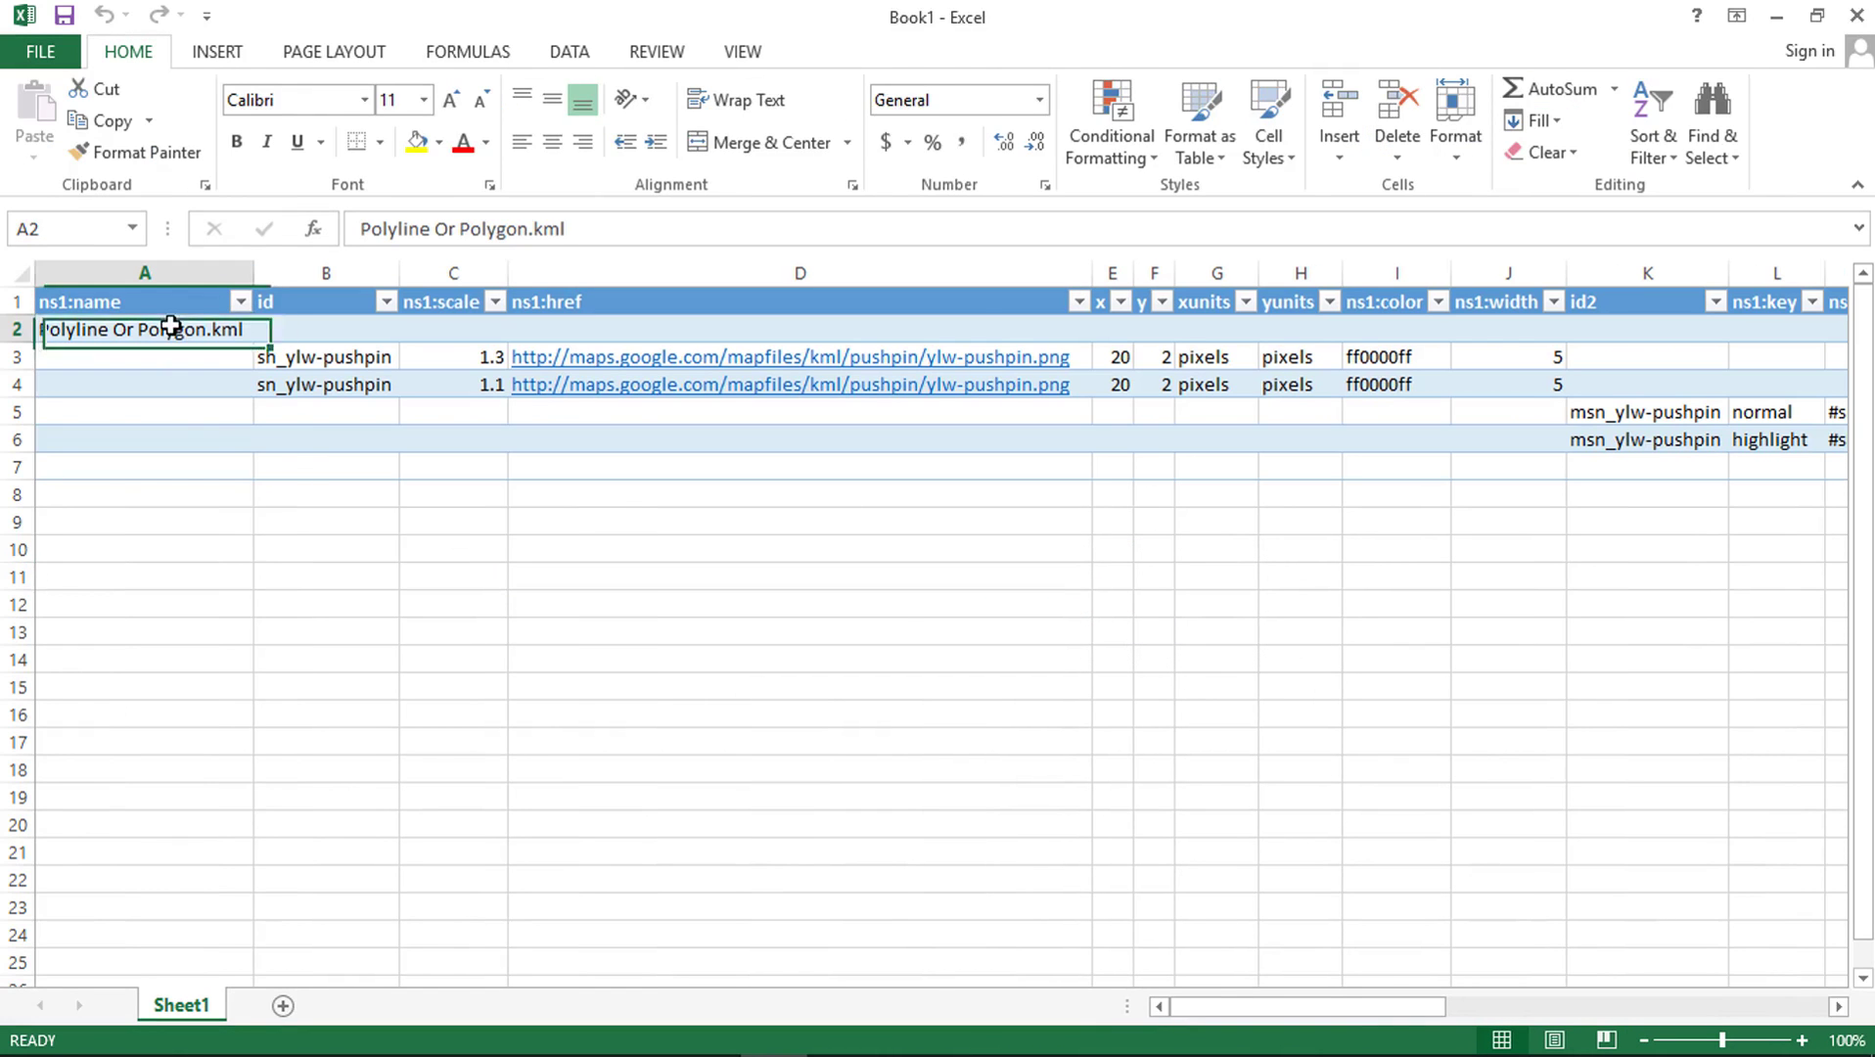
left_click_drag(1332, 1006, 1688, 1004)
left_click(921, 467)
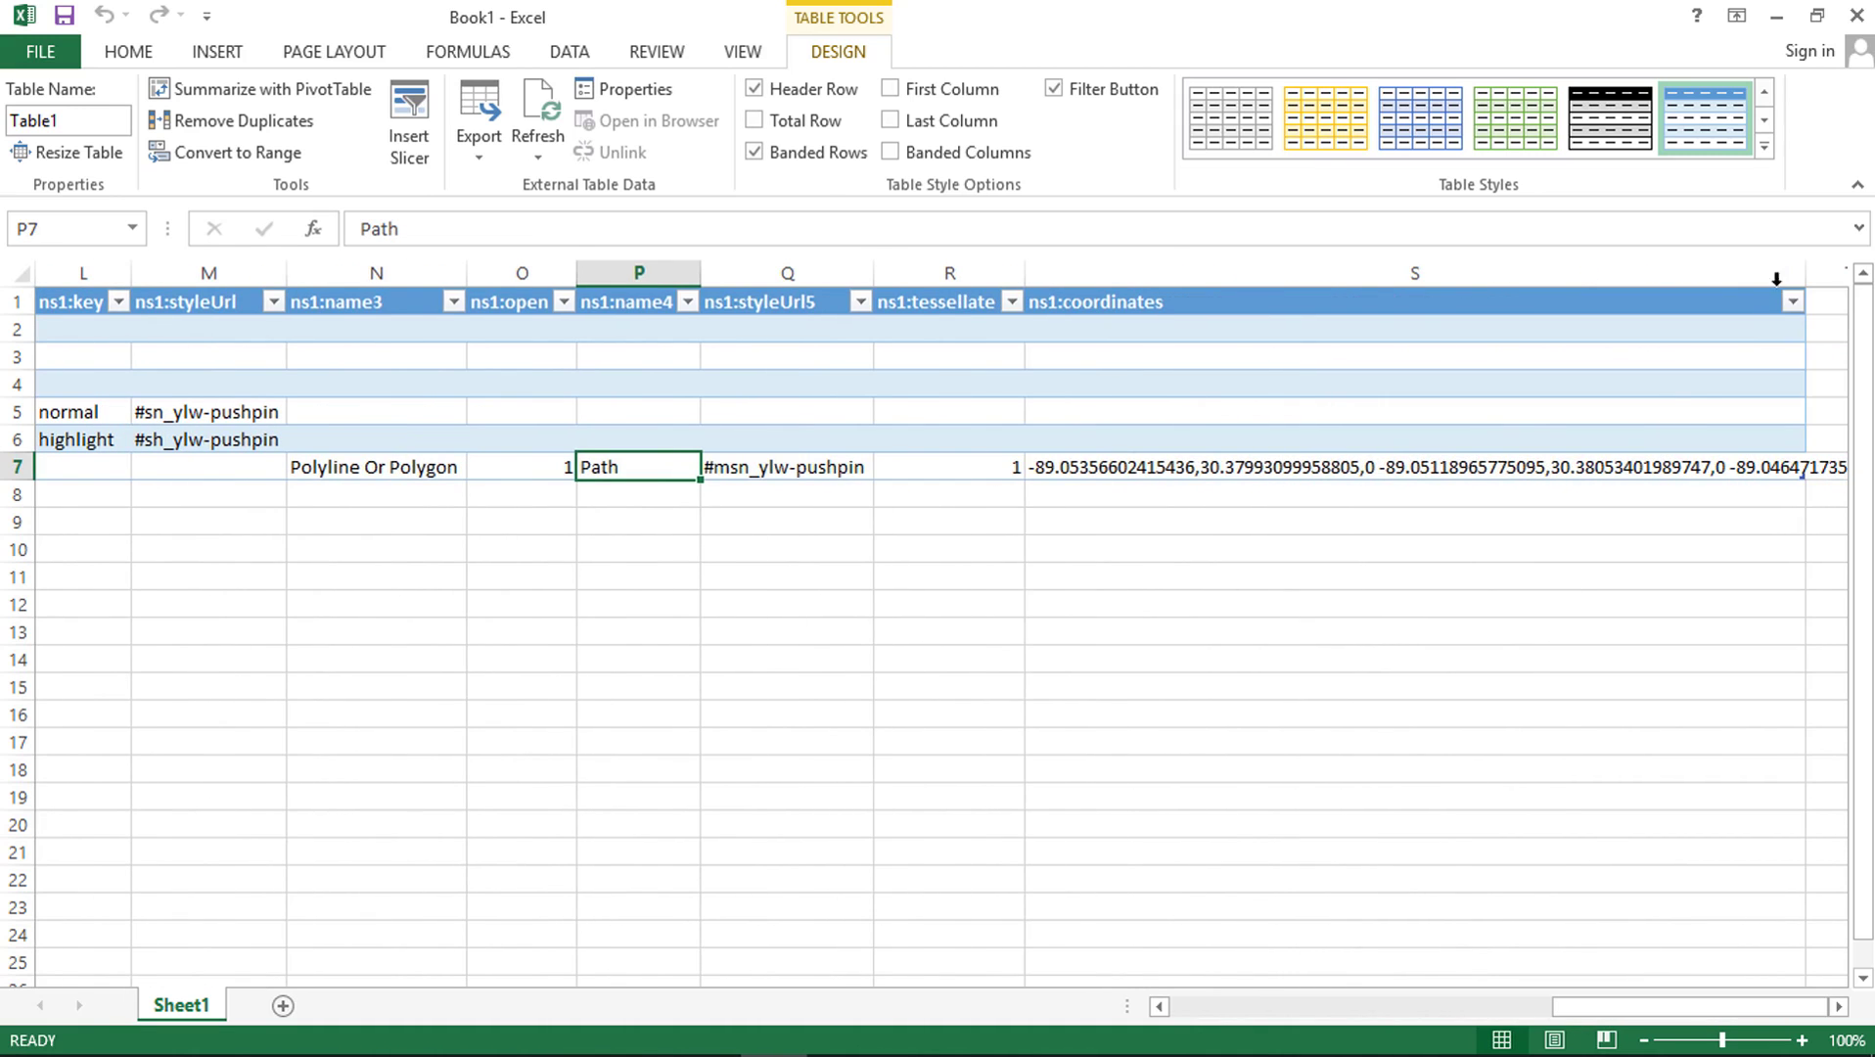
left_click(1347, 466)
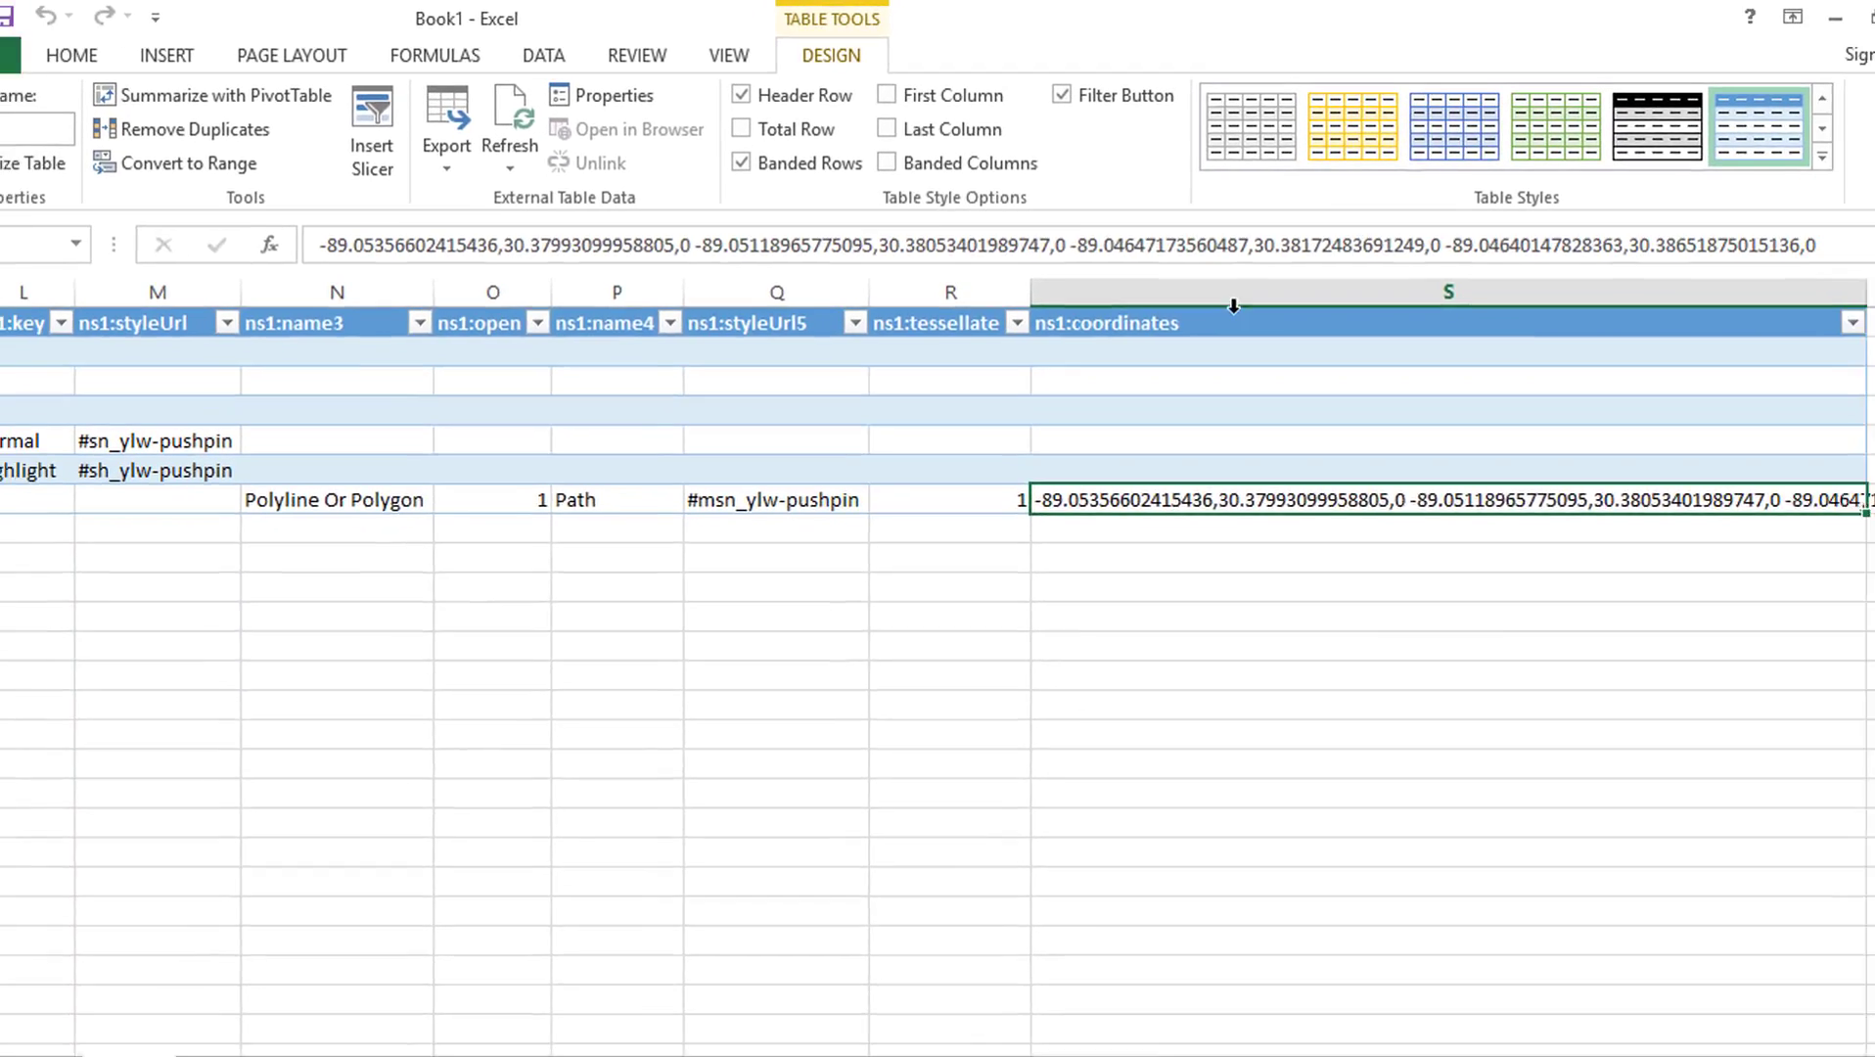
left_click(1233, 306)
left_click(1067, 612)
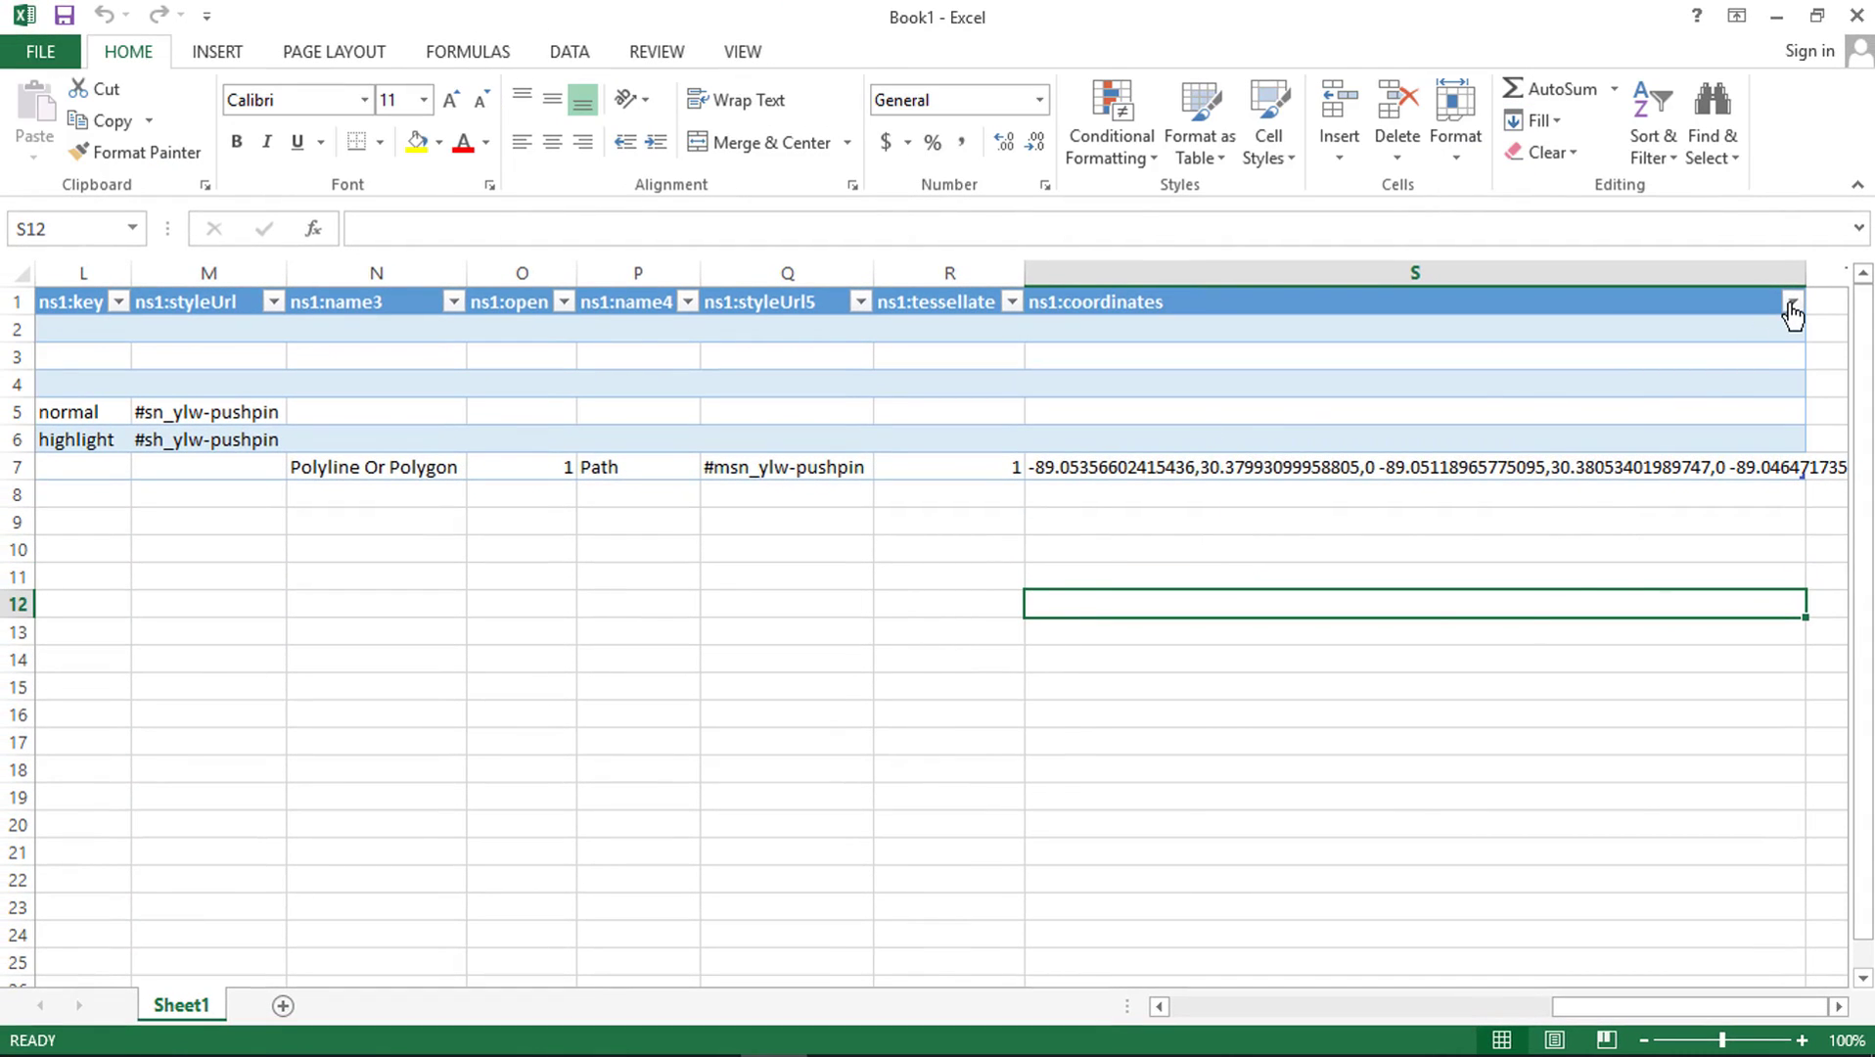
Filter the ns1:coordinates column to exclude blank rows
left_click(1792, 303)
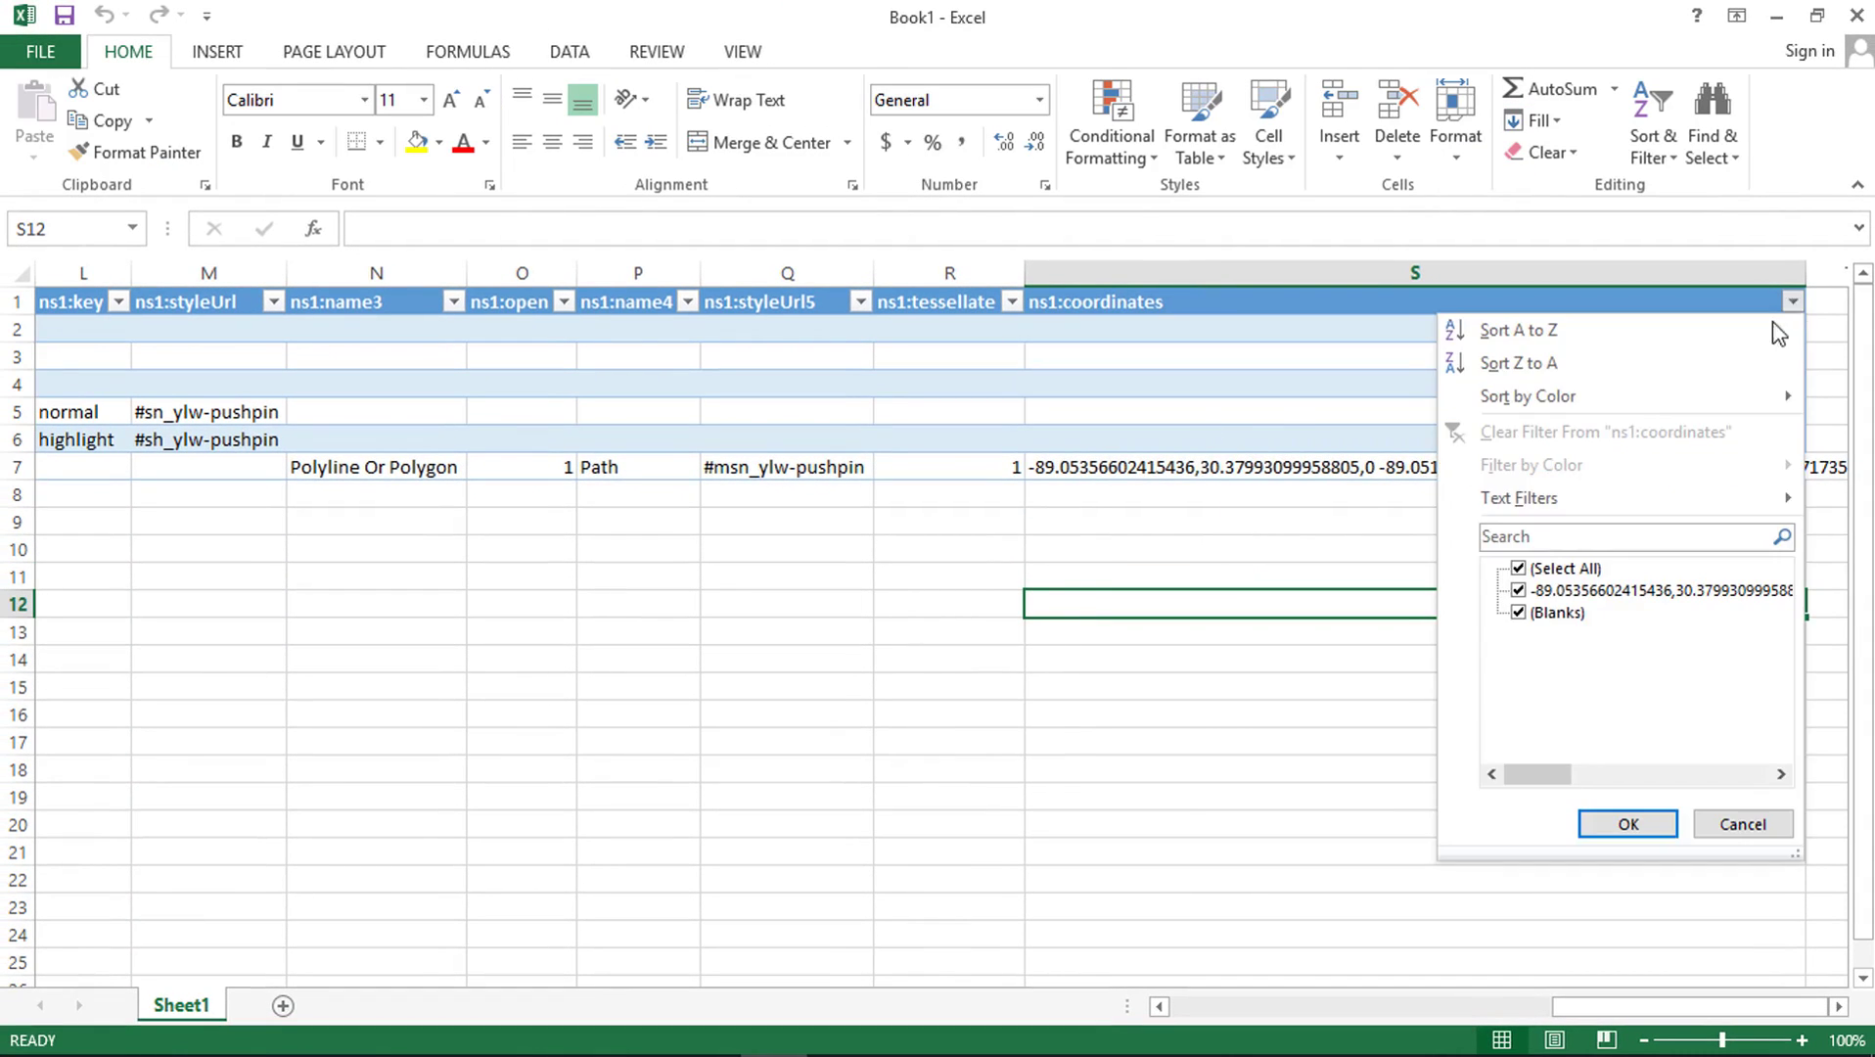
left_click(1548, 616)
left_click(1649, 823)
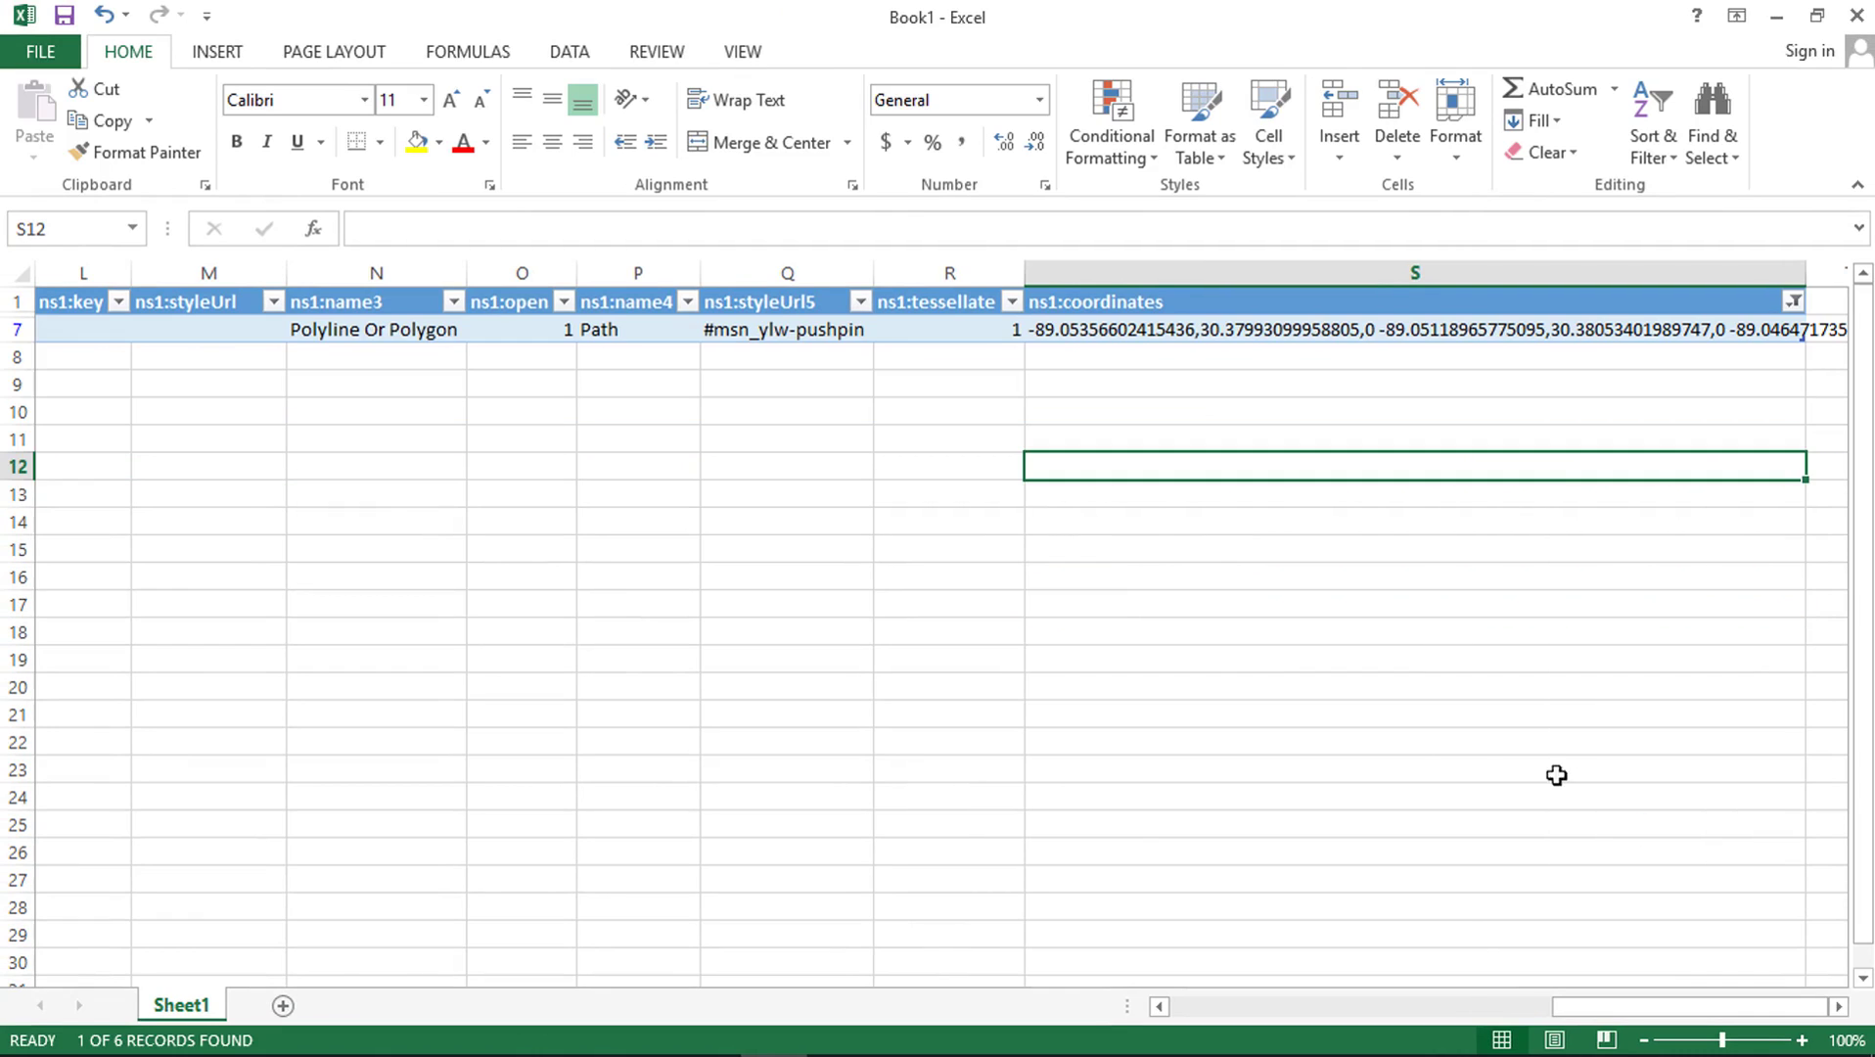
left_click(1095, 599)
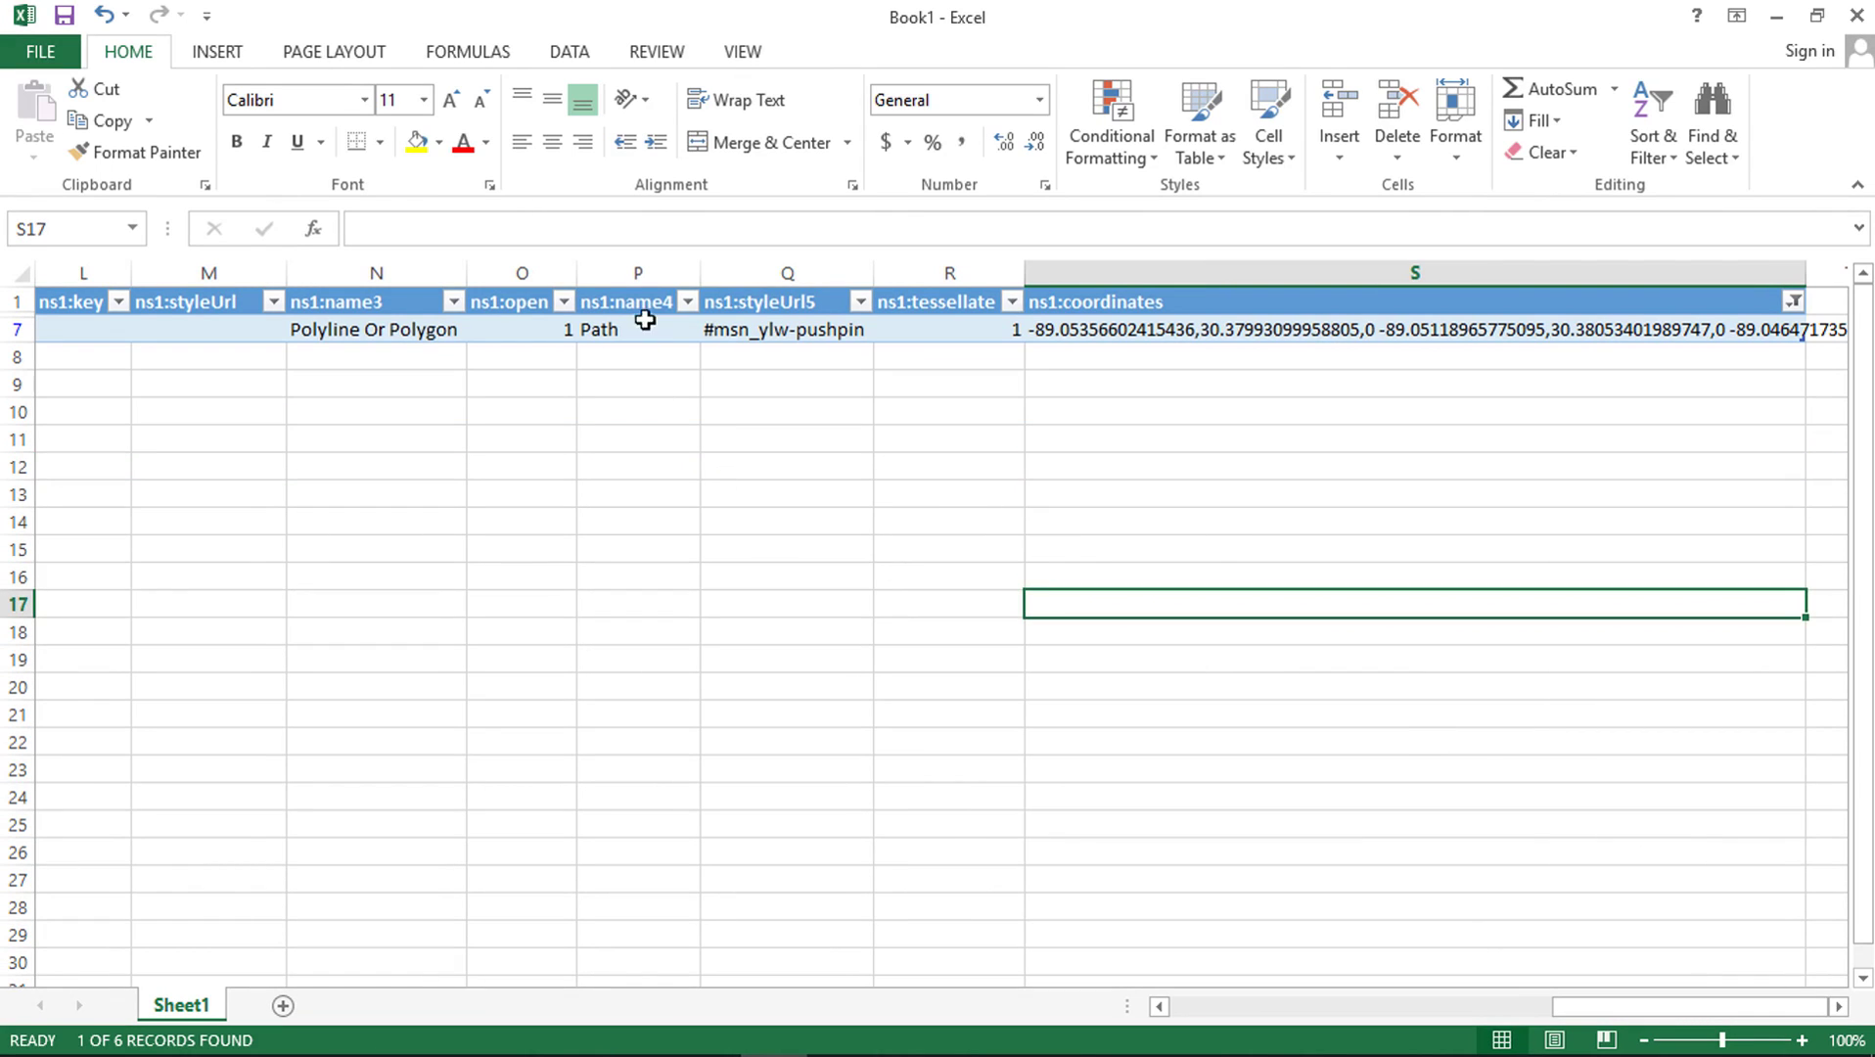
Copy ns1:name4 into column A of a new Sheet2 and rename its header to Name
left_click_drag(638, 305, 638, 329)
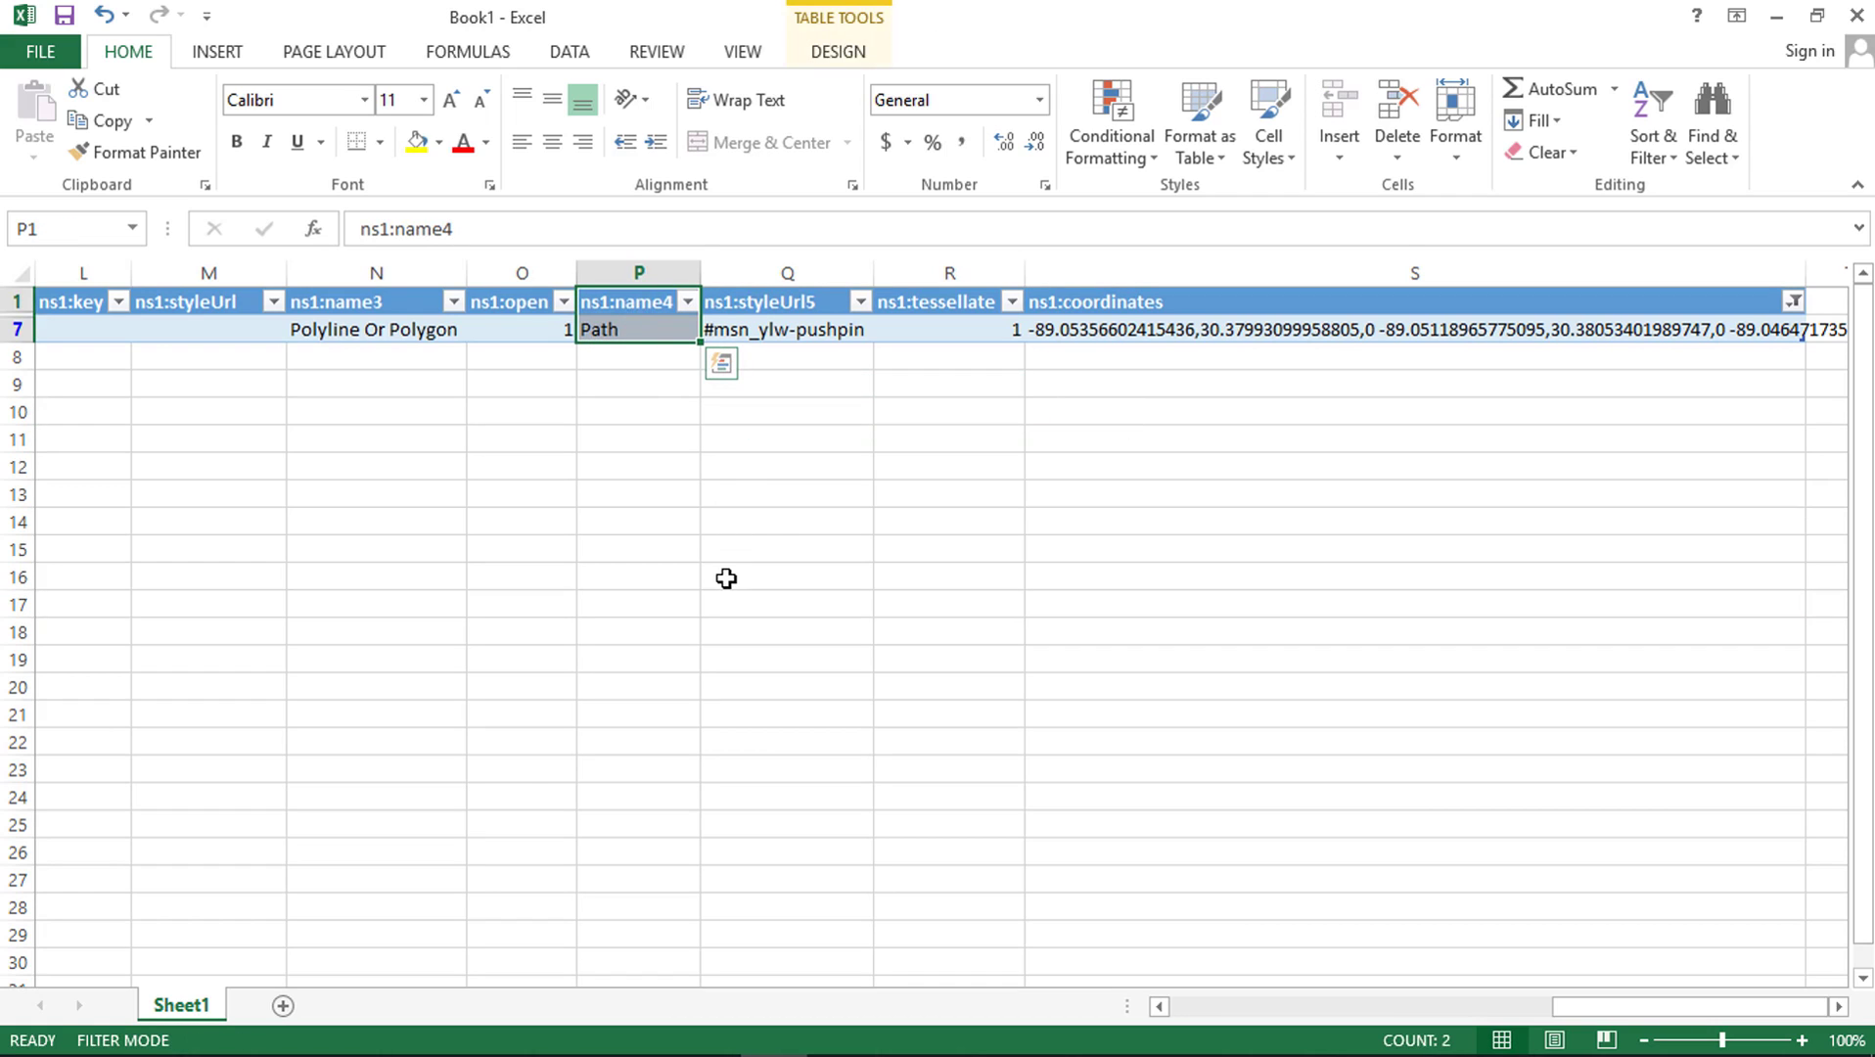
key("ctrl+c")
left_click(282, 1005)
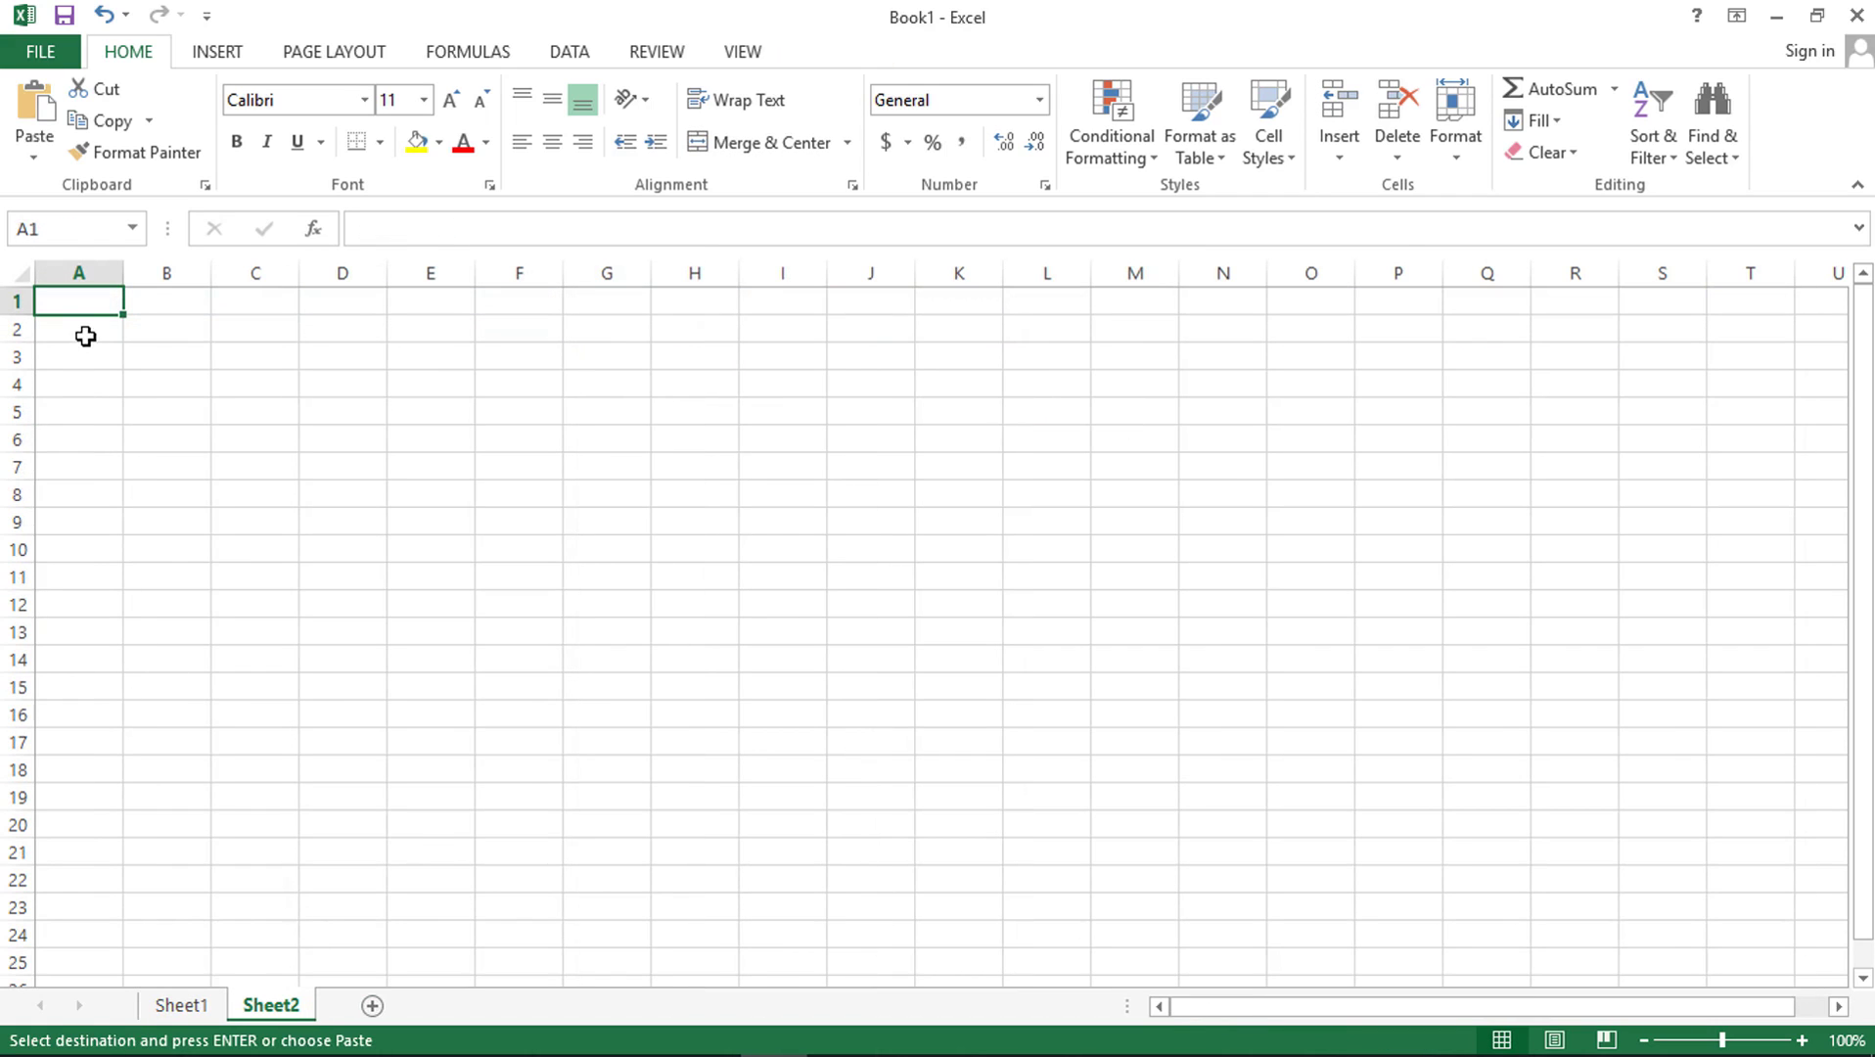
key("ctrl+v")
double_click(122, 272)
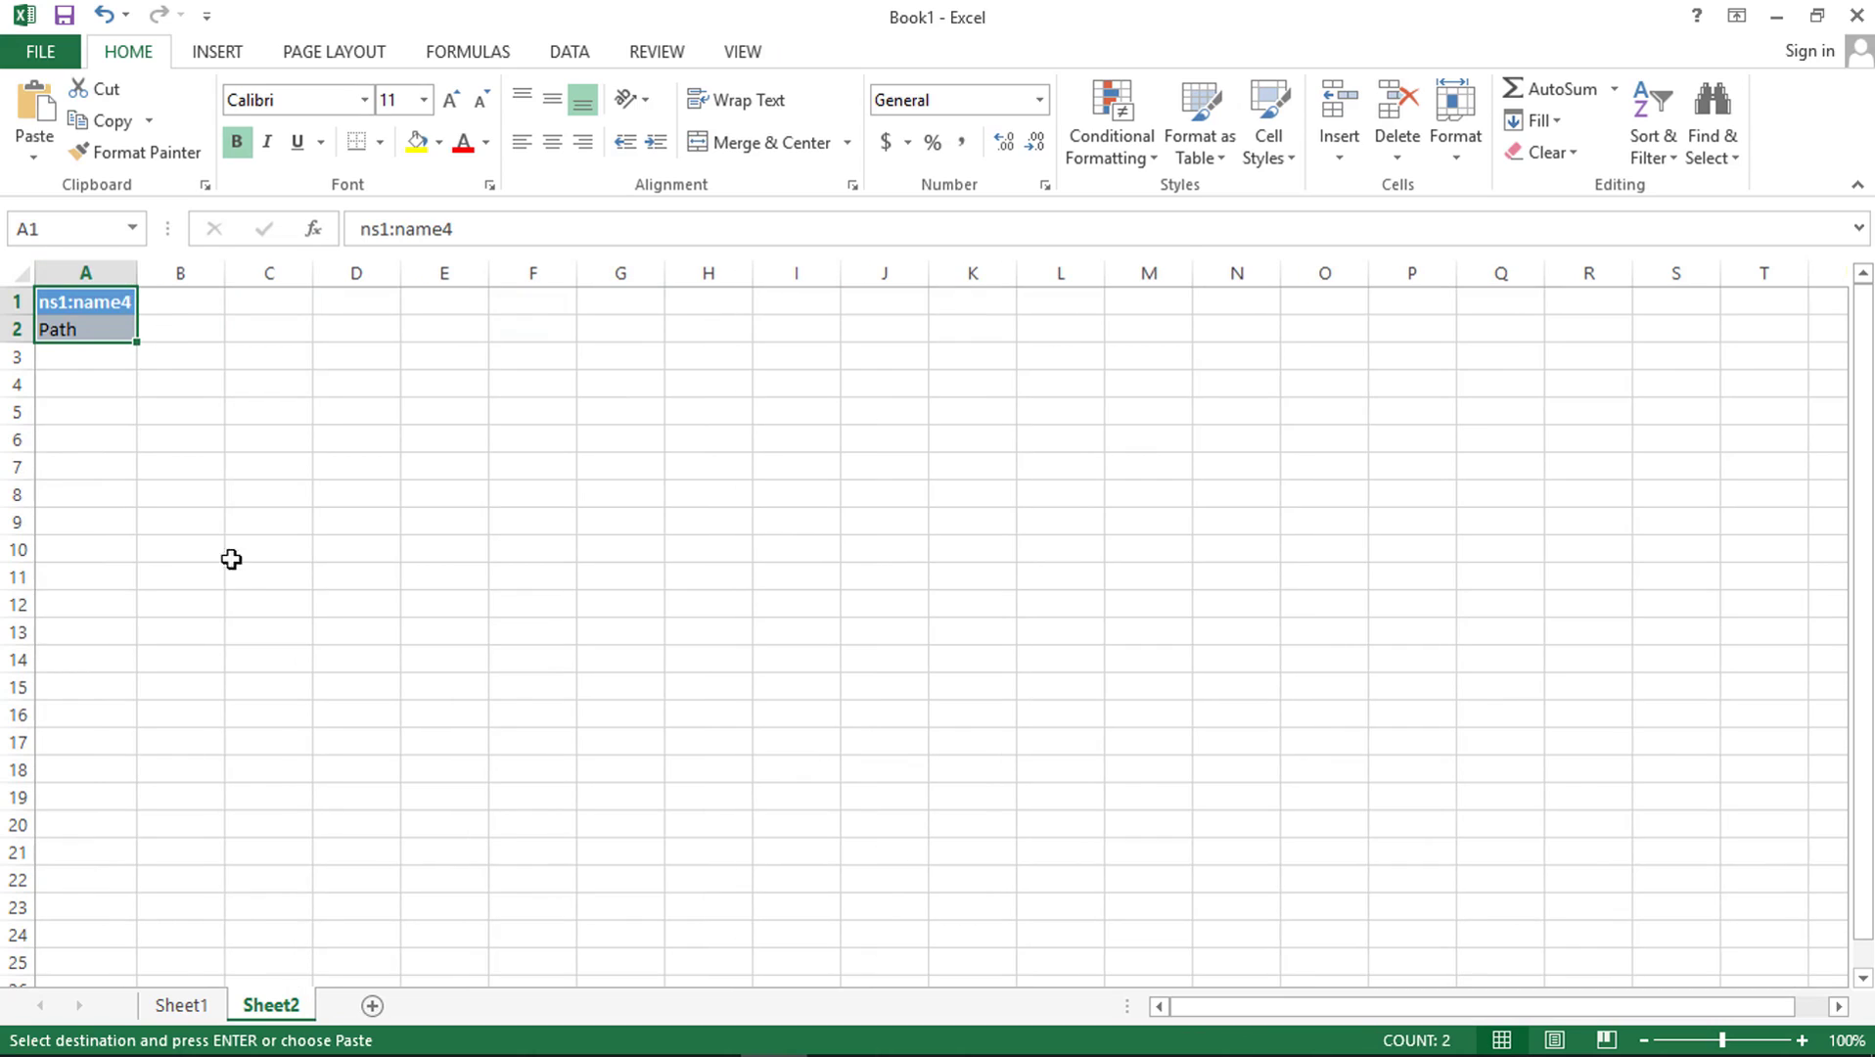
left_click(234, 576)
left_click(99, 302)
left_click_drag(477, 226, 305, 238)
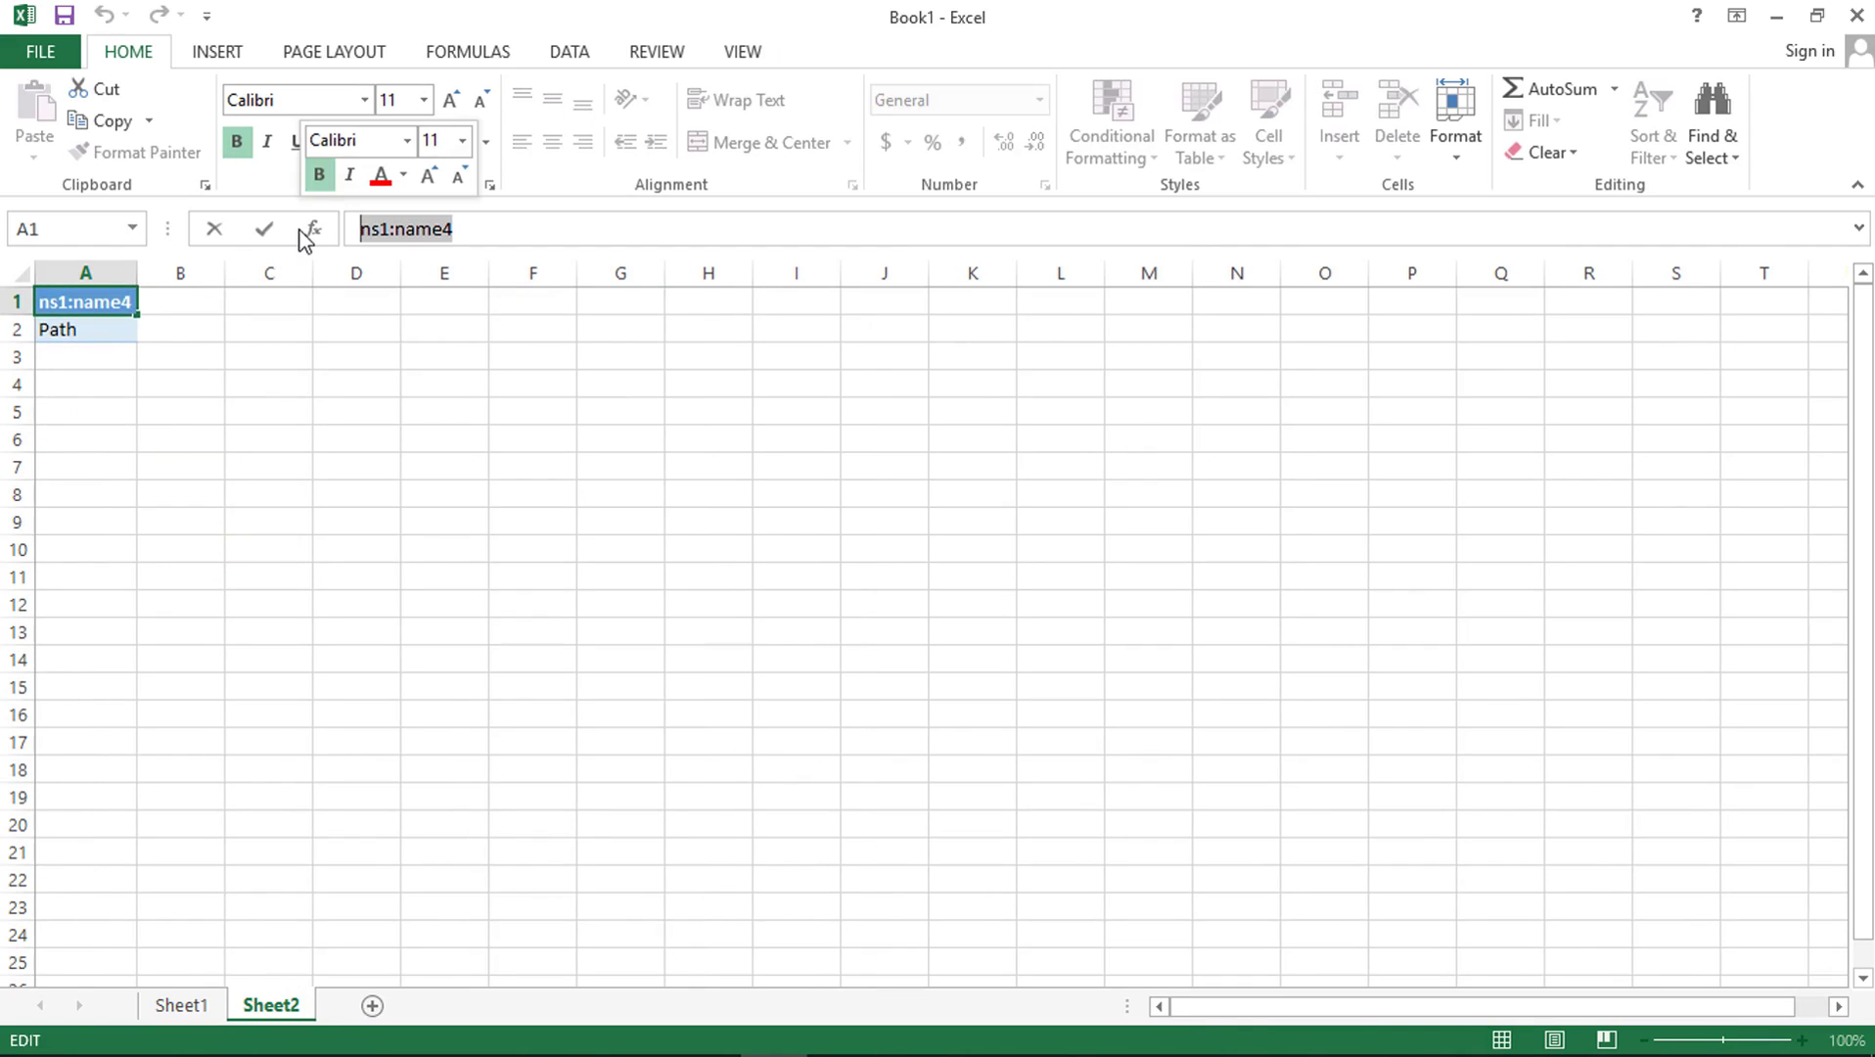
type("Name")
key("Return")
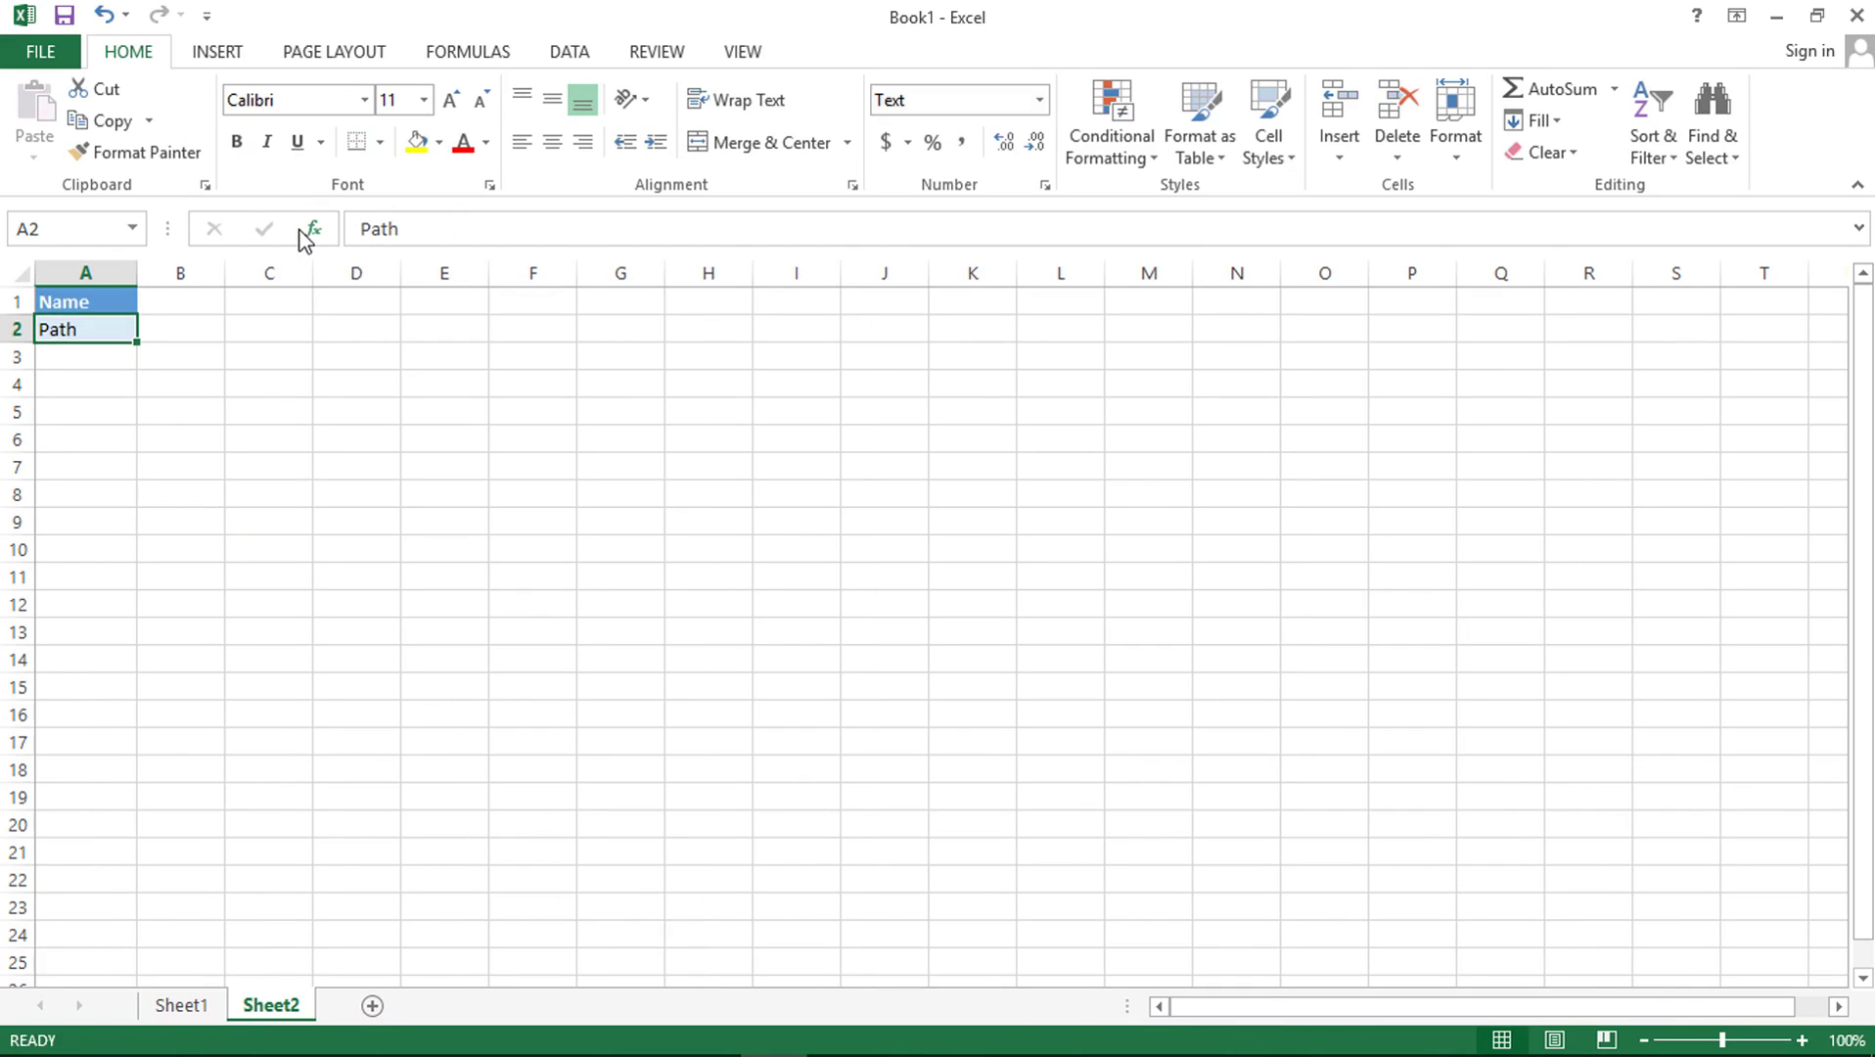
Copy the ns1:coordinates column into Sheet2 column B and autofit it
left_click(181, 1005)
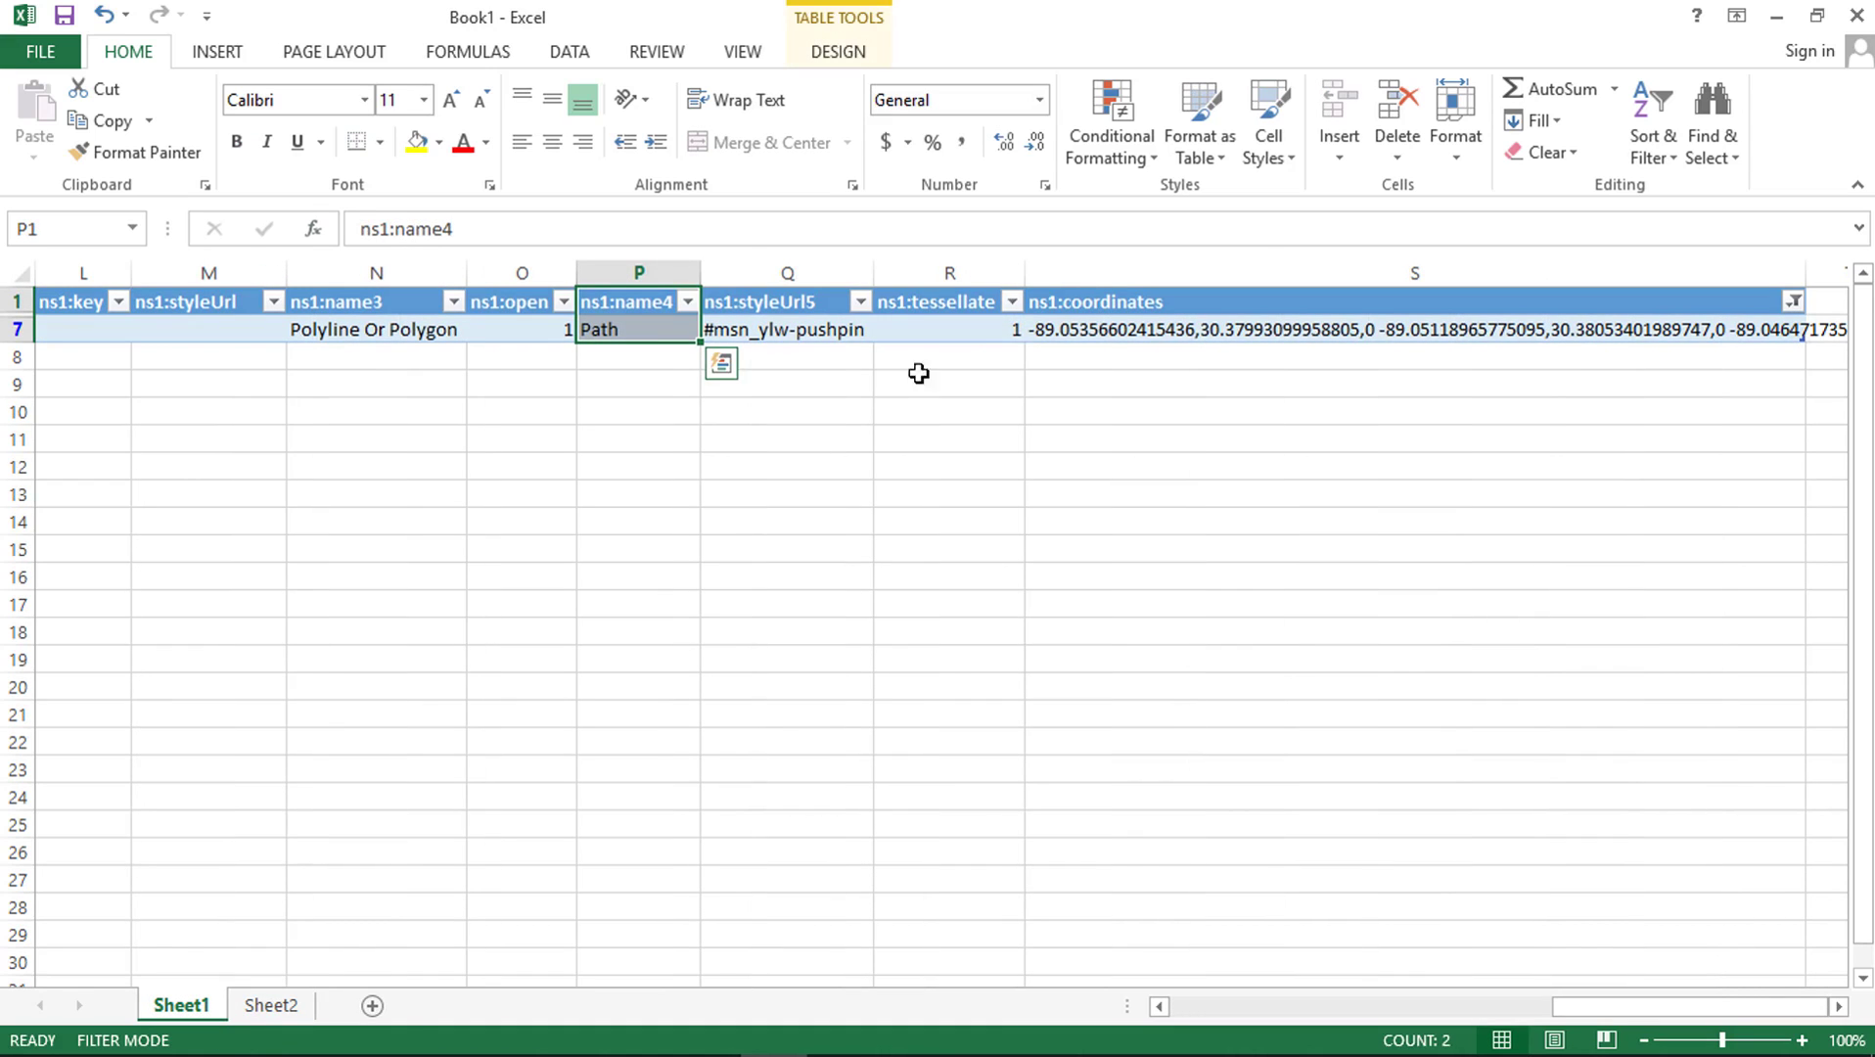
left_click(1082, 289)
key("ctrl+c")
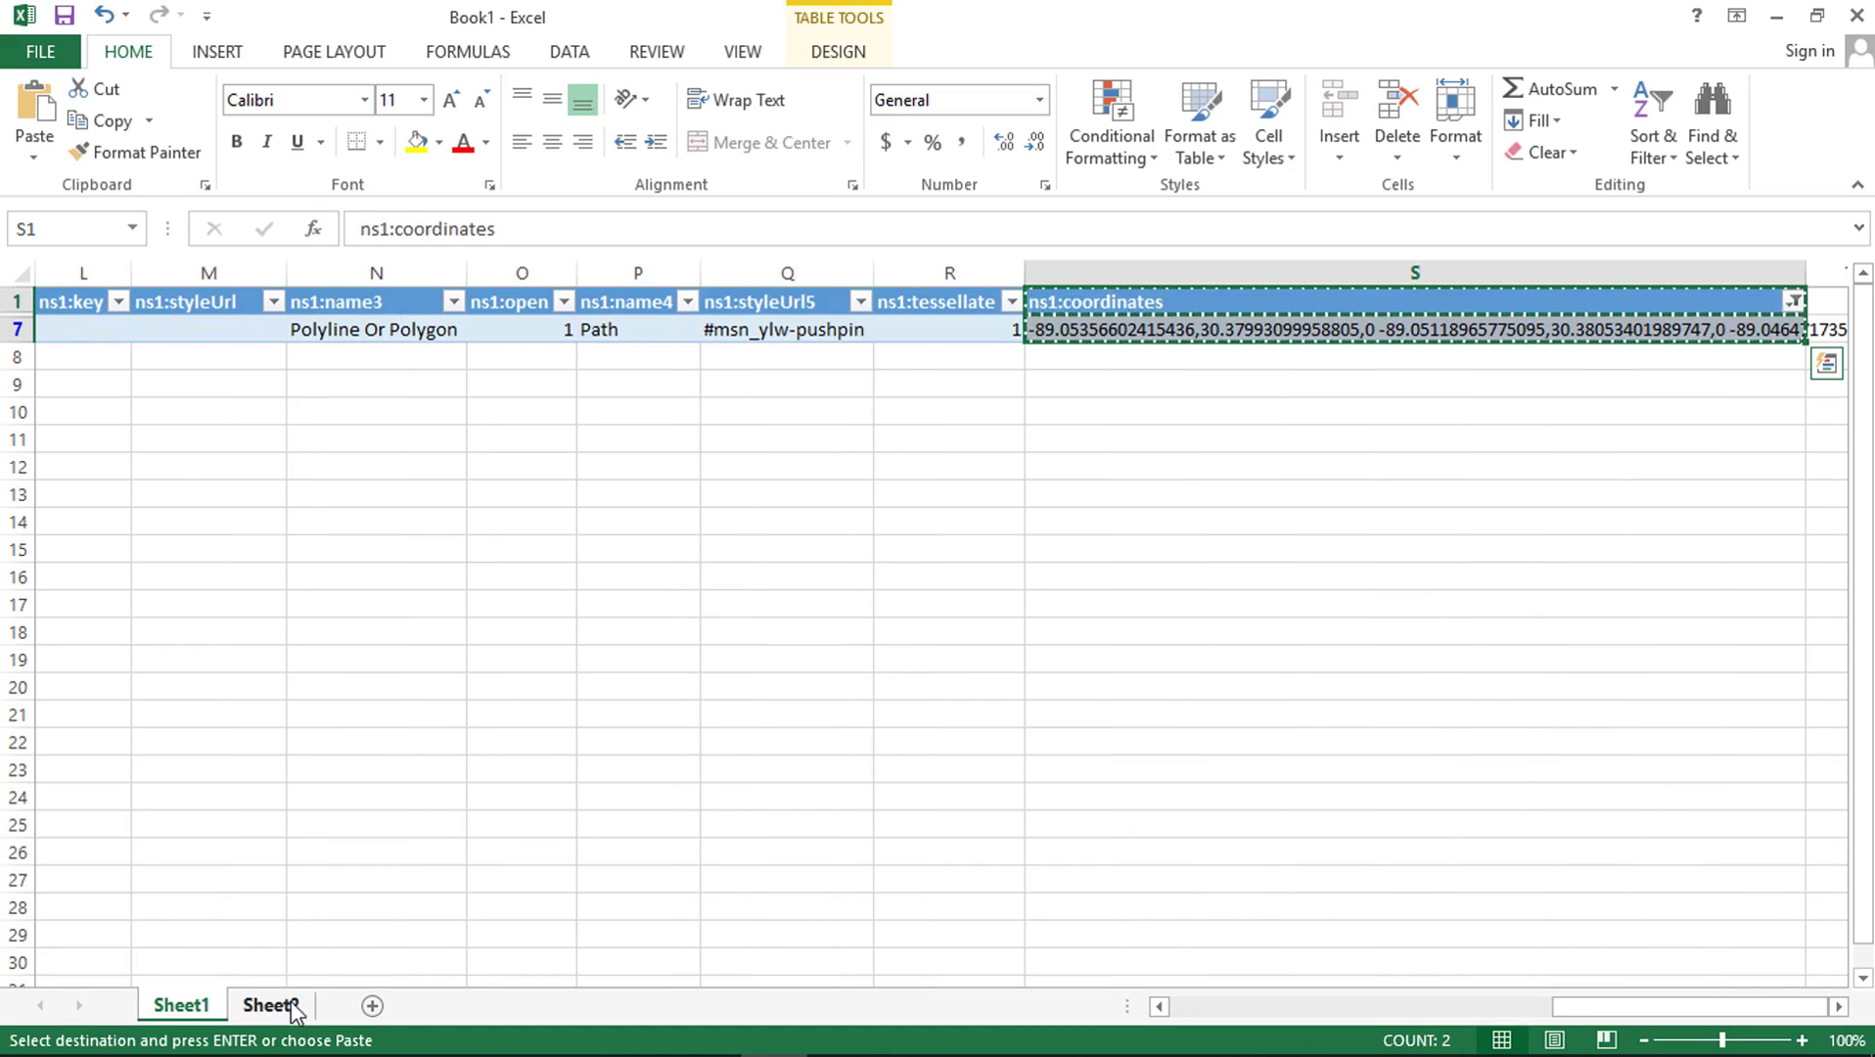
left_click(272, 1005)
left_click(176, 301)
key("ctrl+v")
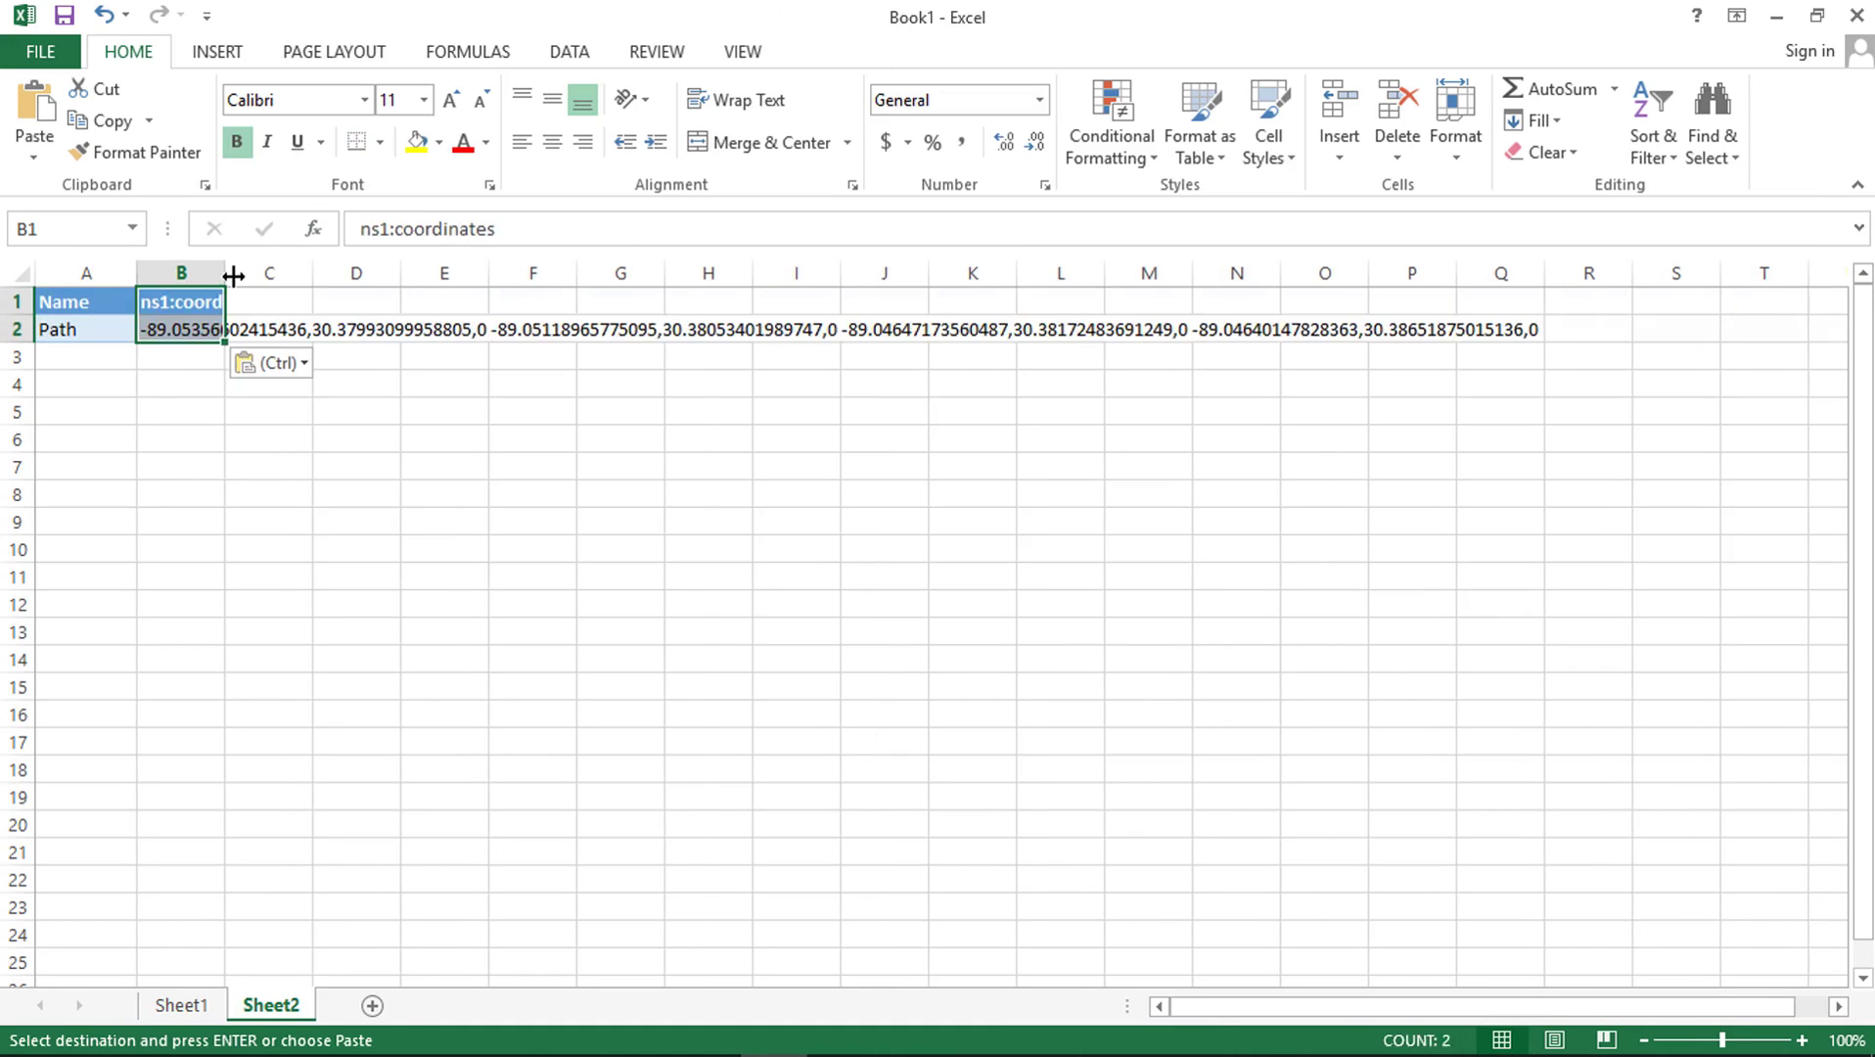
double_click(233, 266)
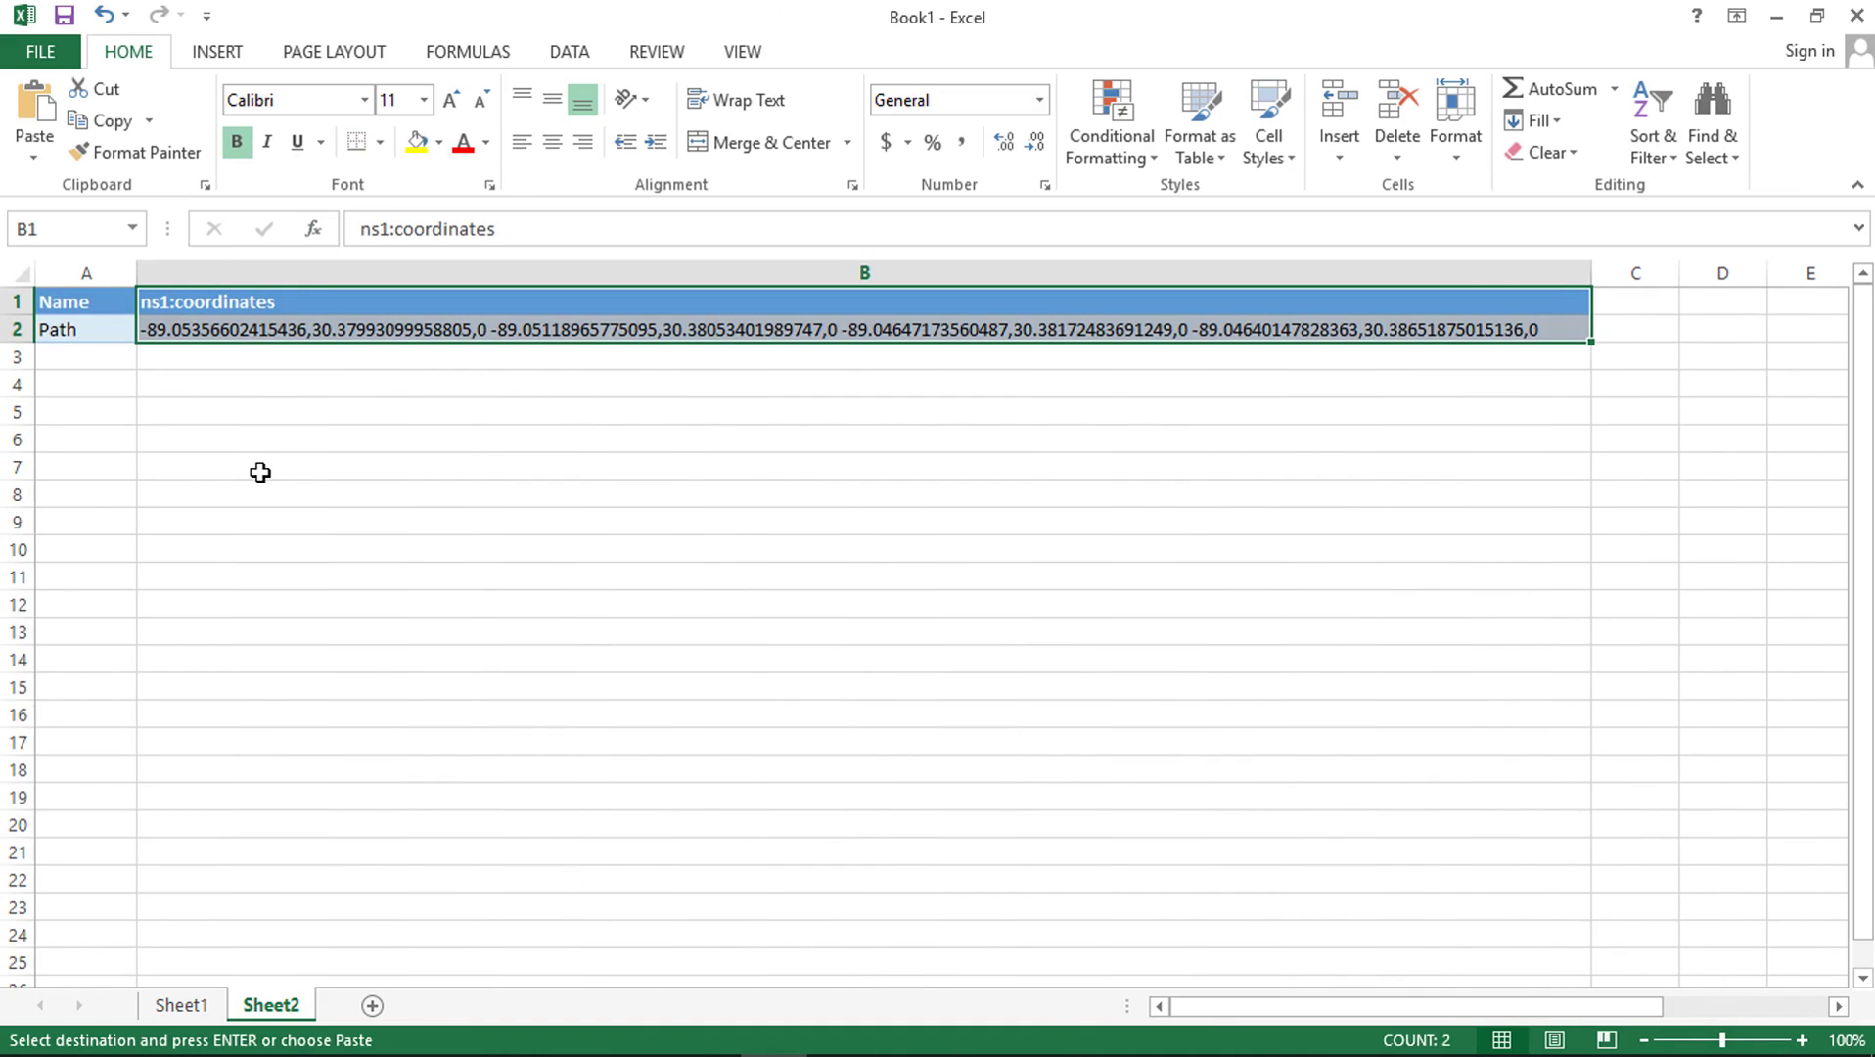
left_click(260, 473)
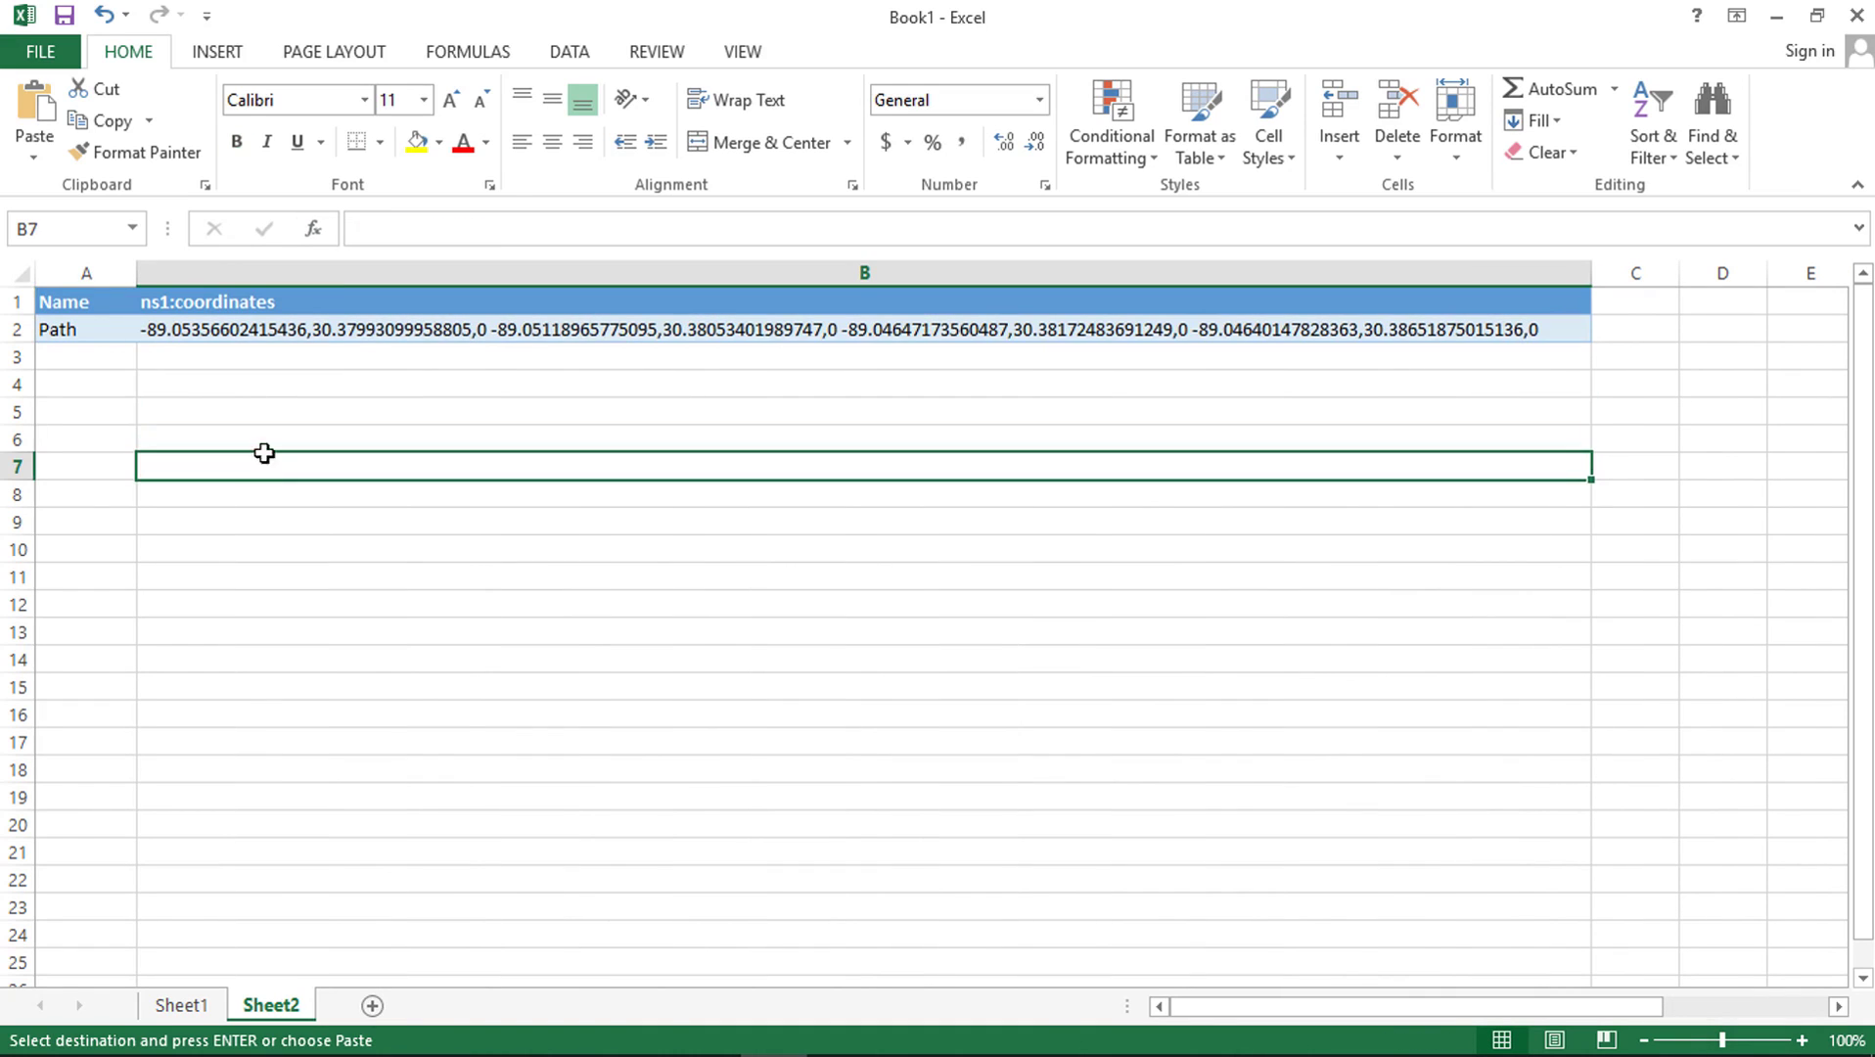
Split the coordinates in B1:B2 at commas with Text to Columns, Delimited
left_click(336, 296)
key("ctrl+v")
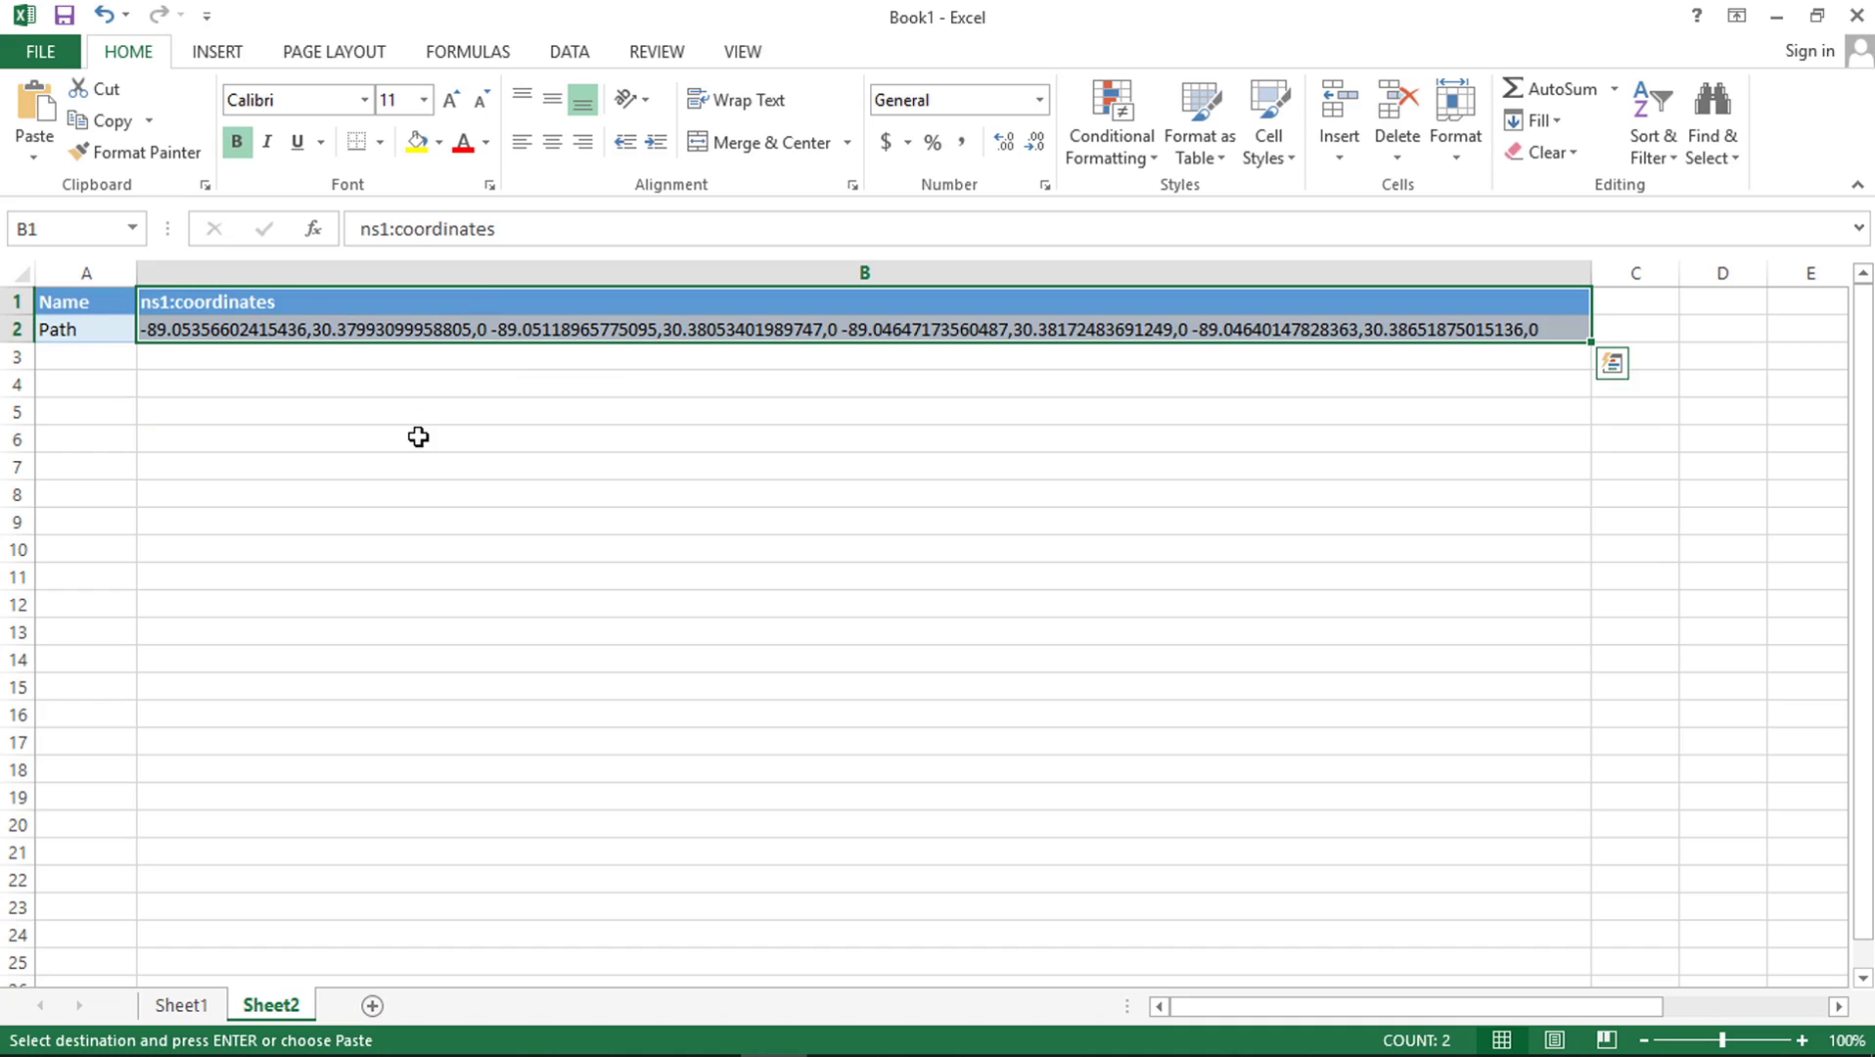
left_click(578, 52)
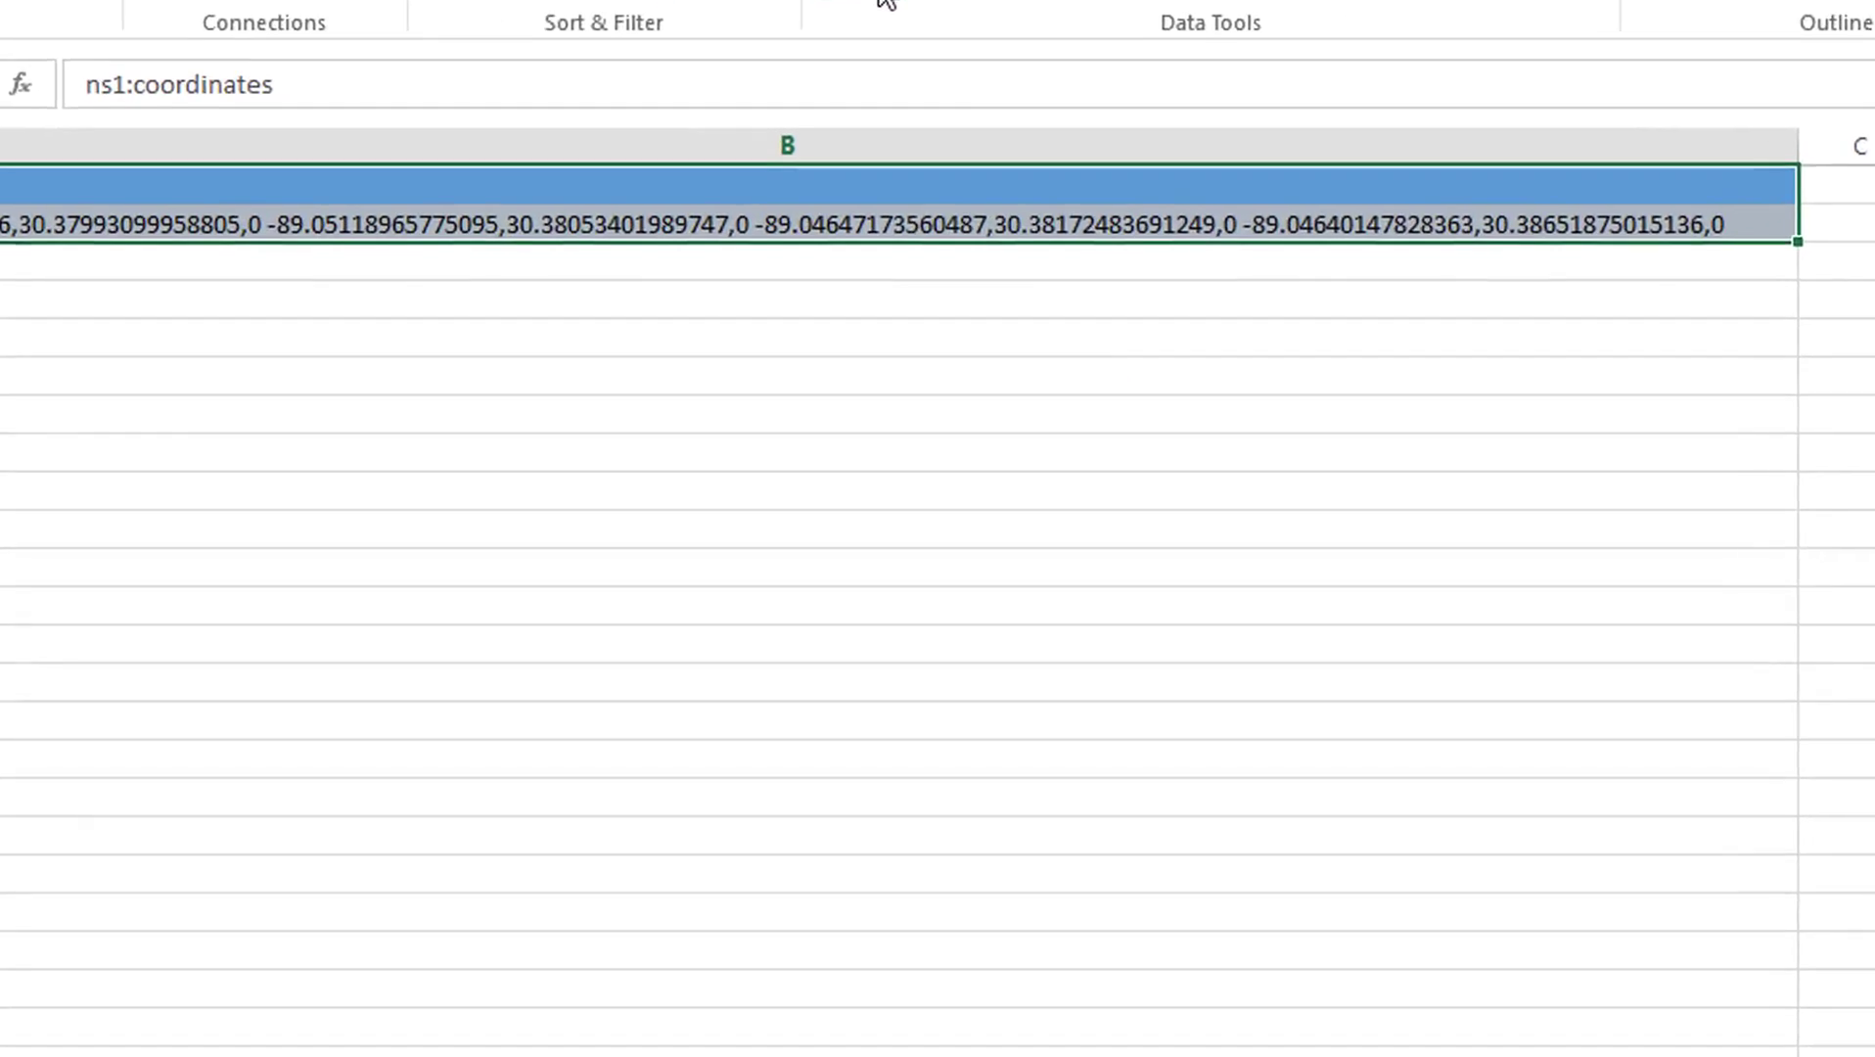
left_click(884, 2)
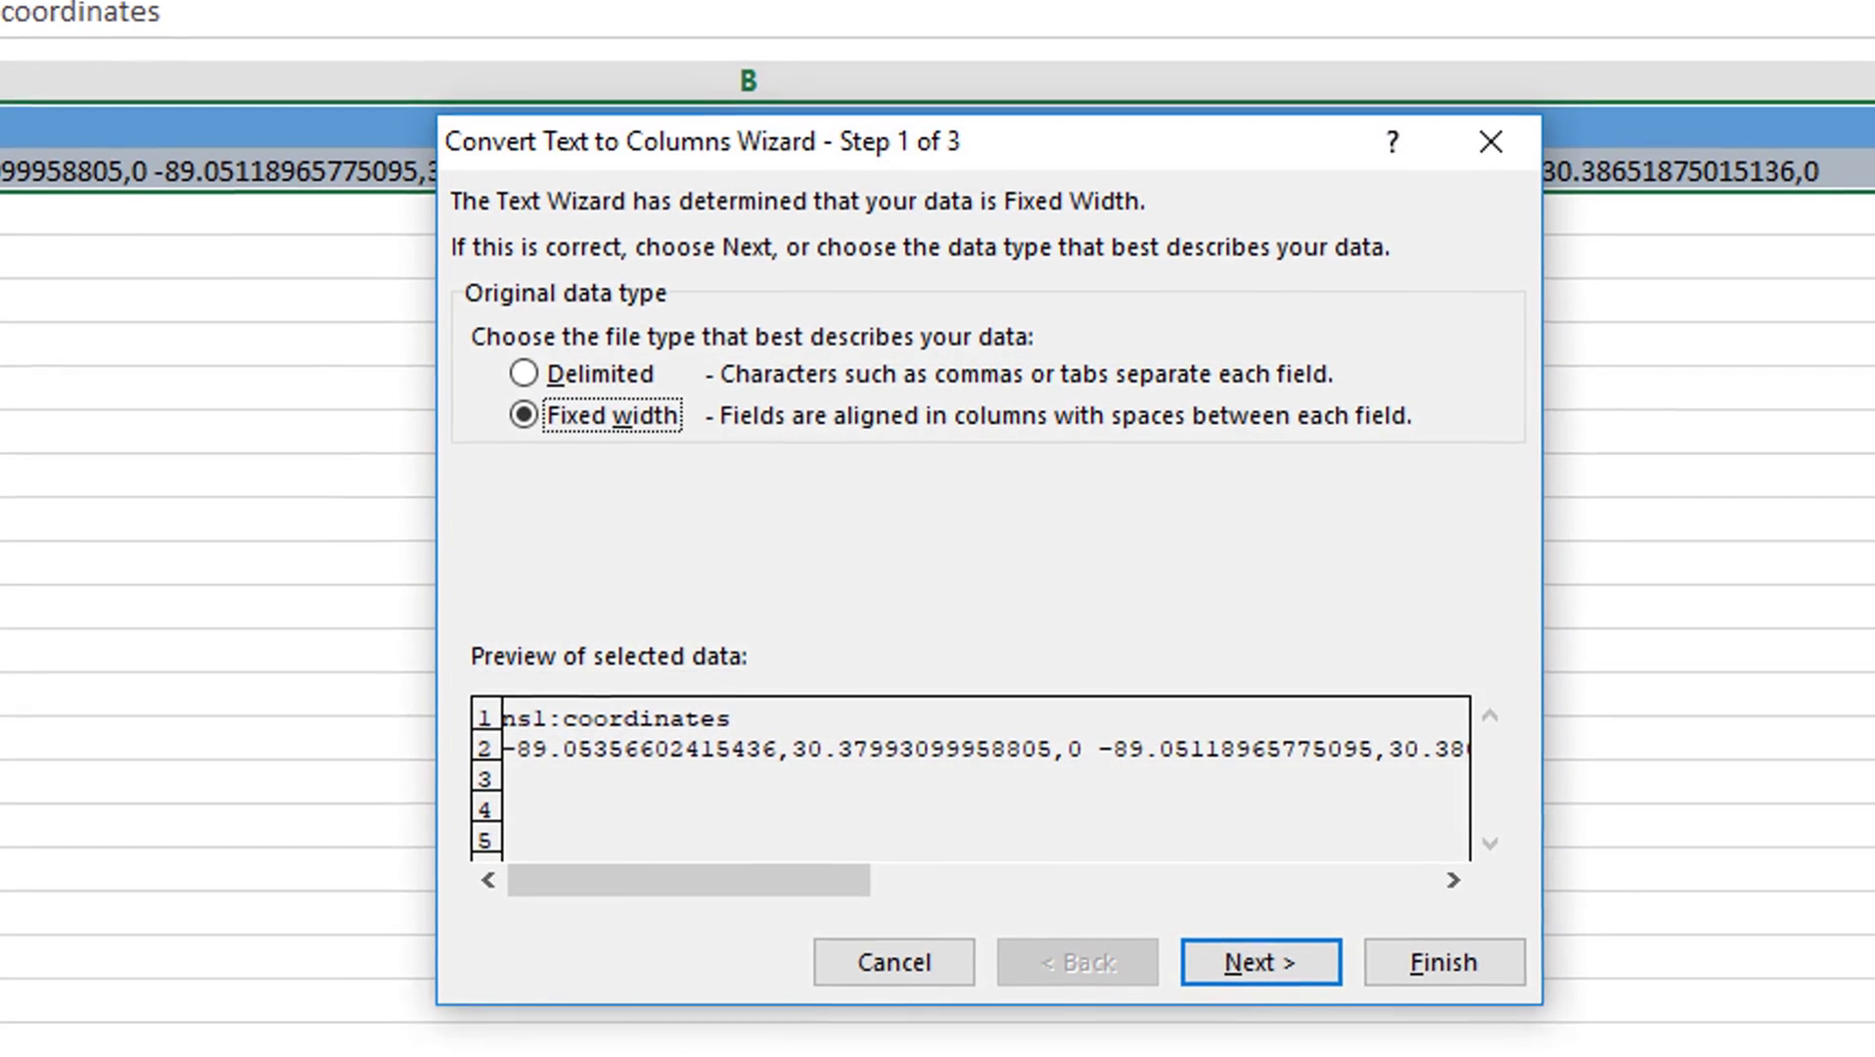
left_click(641, 384)
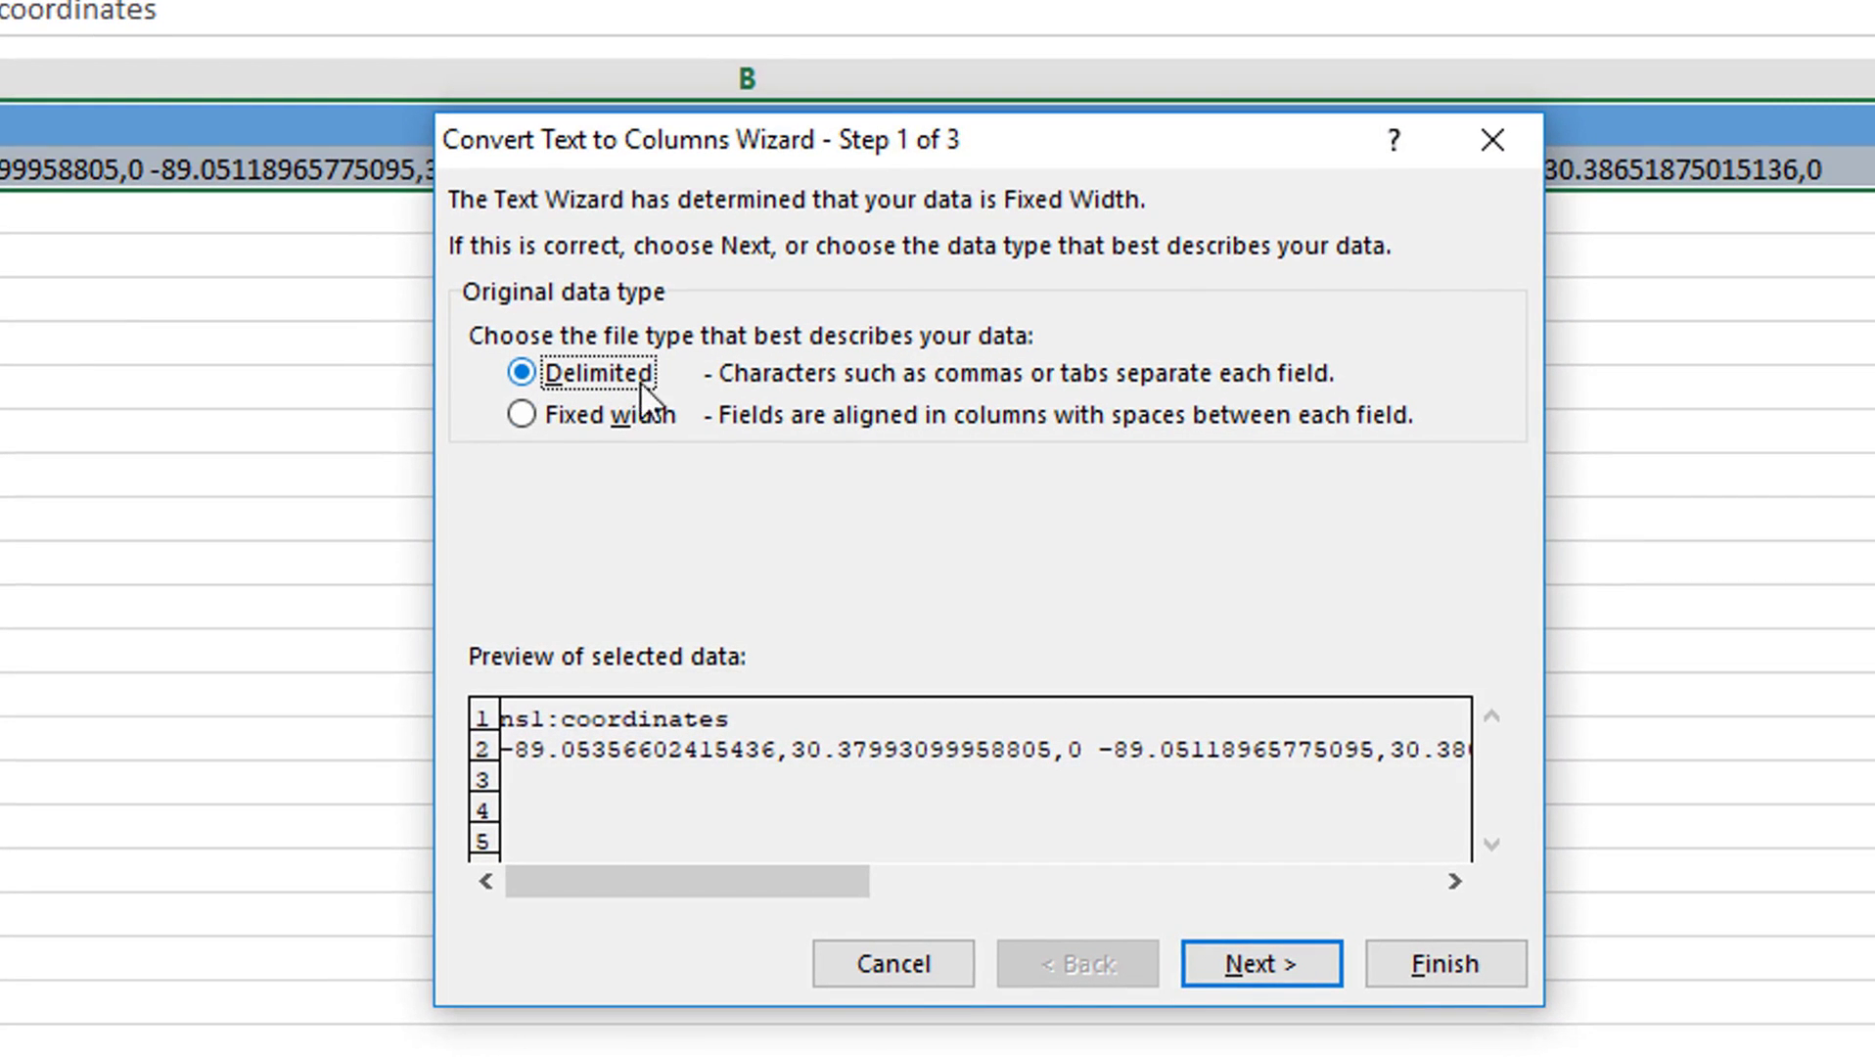
left_click(1239, 955)
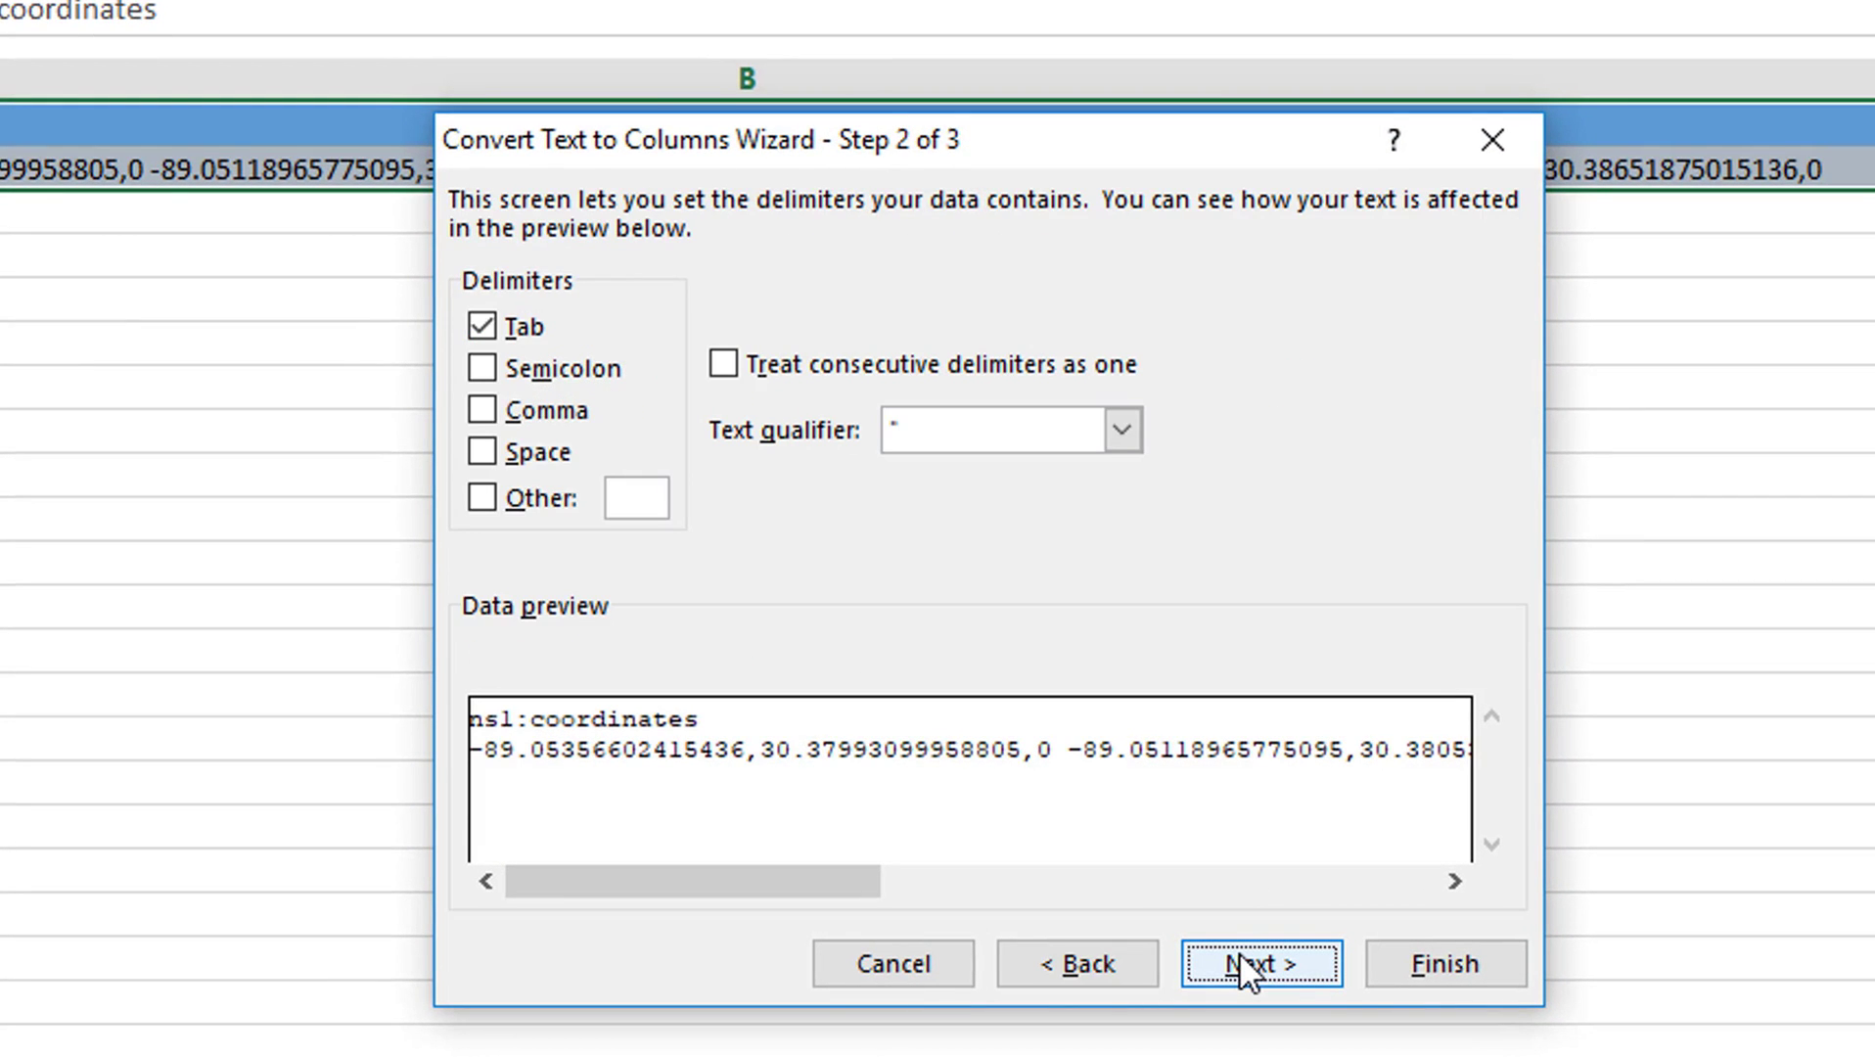
left_click(483, 409)
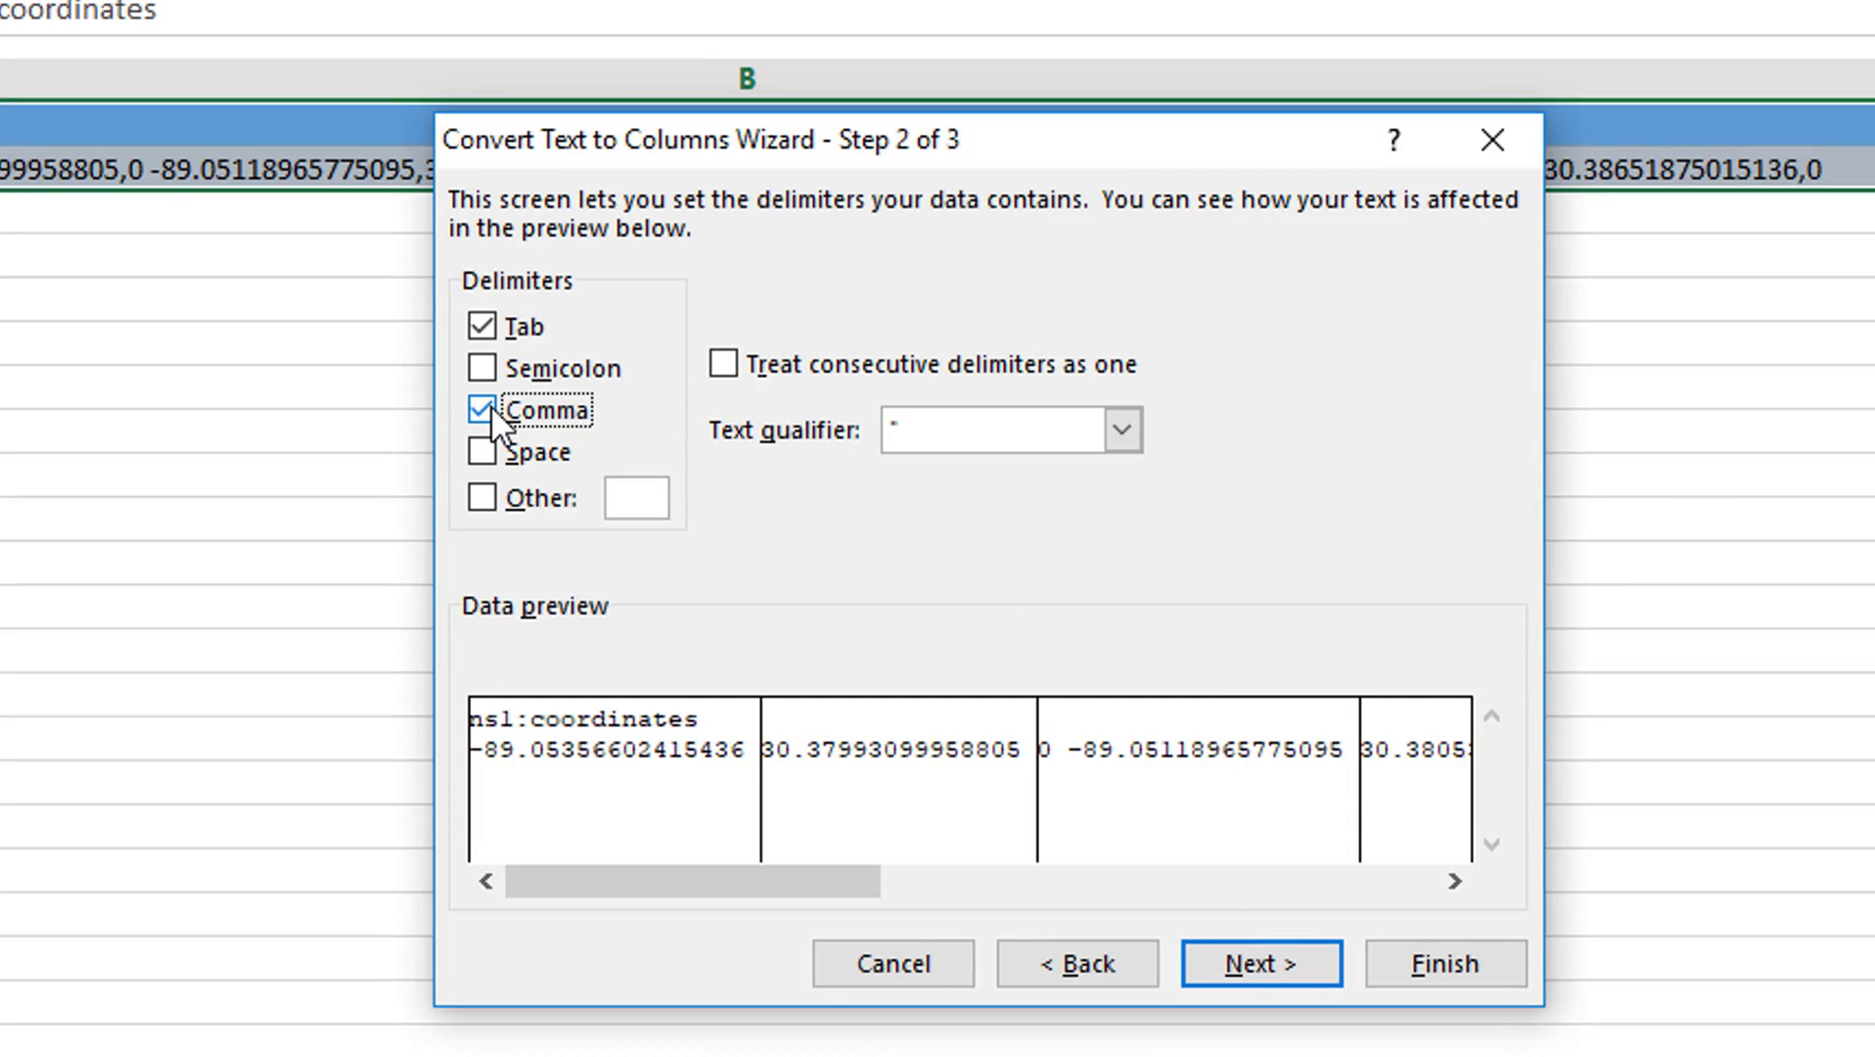
left_click(1277, 953)
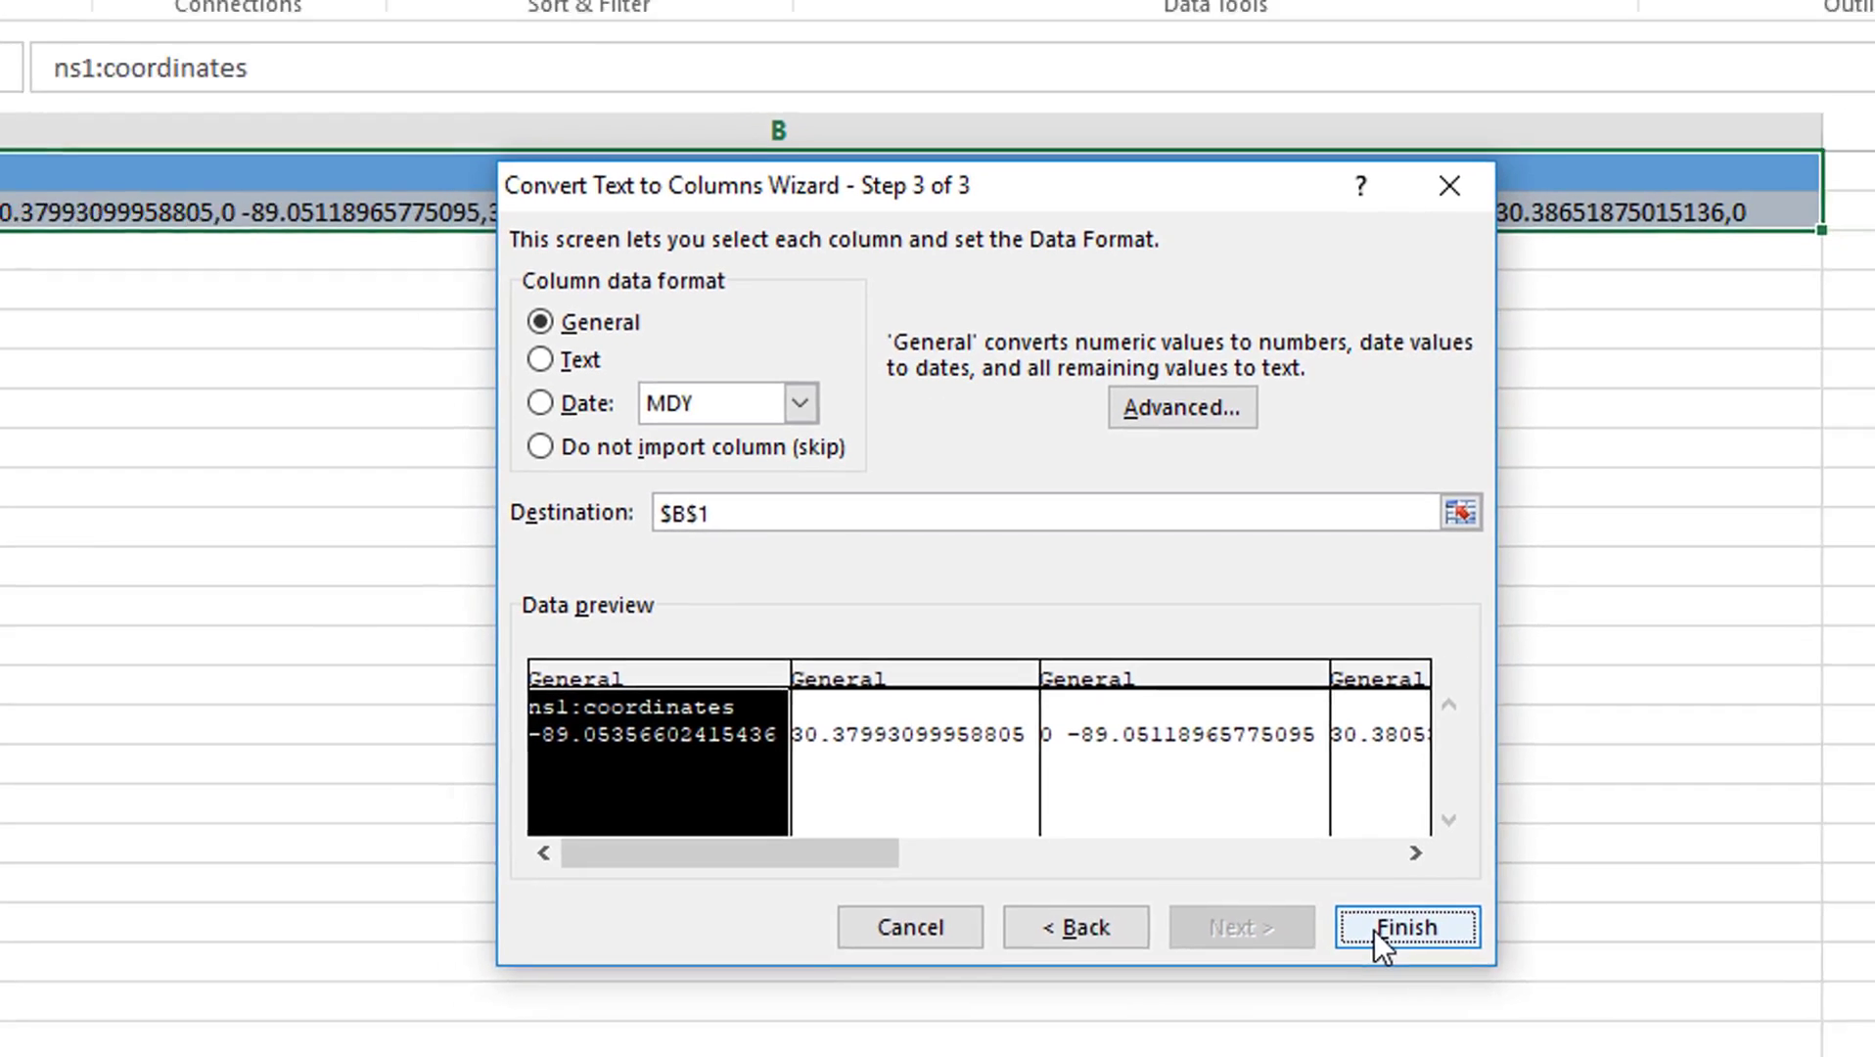
left_click(1374, 930)
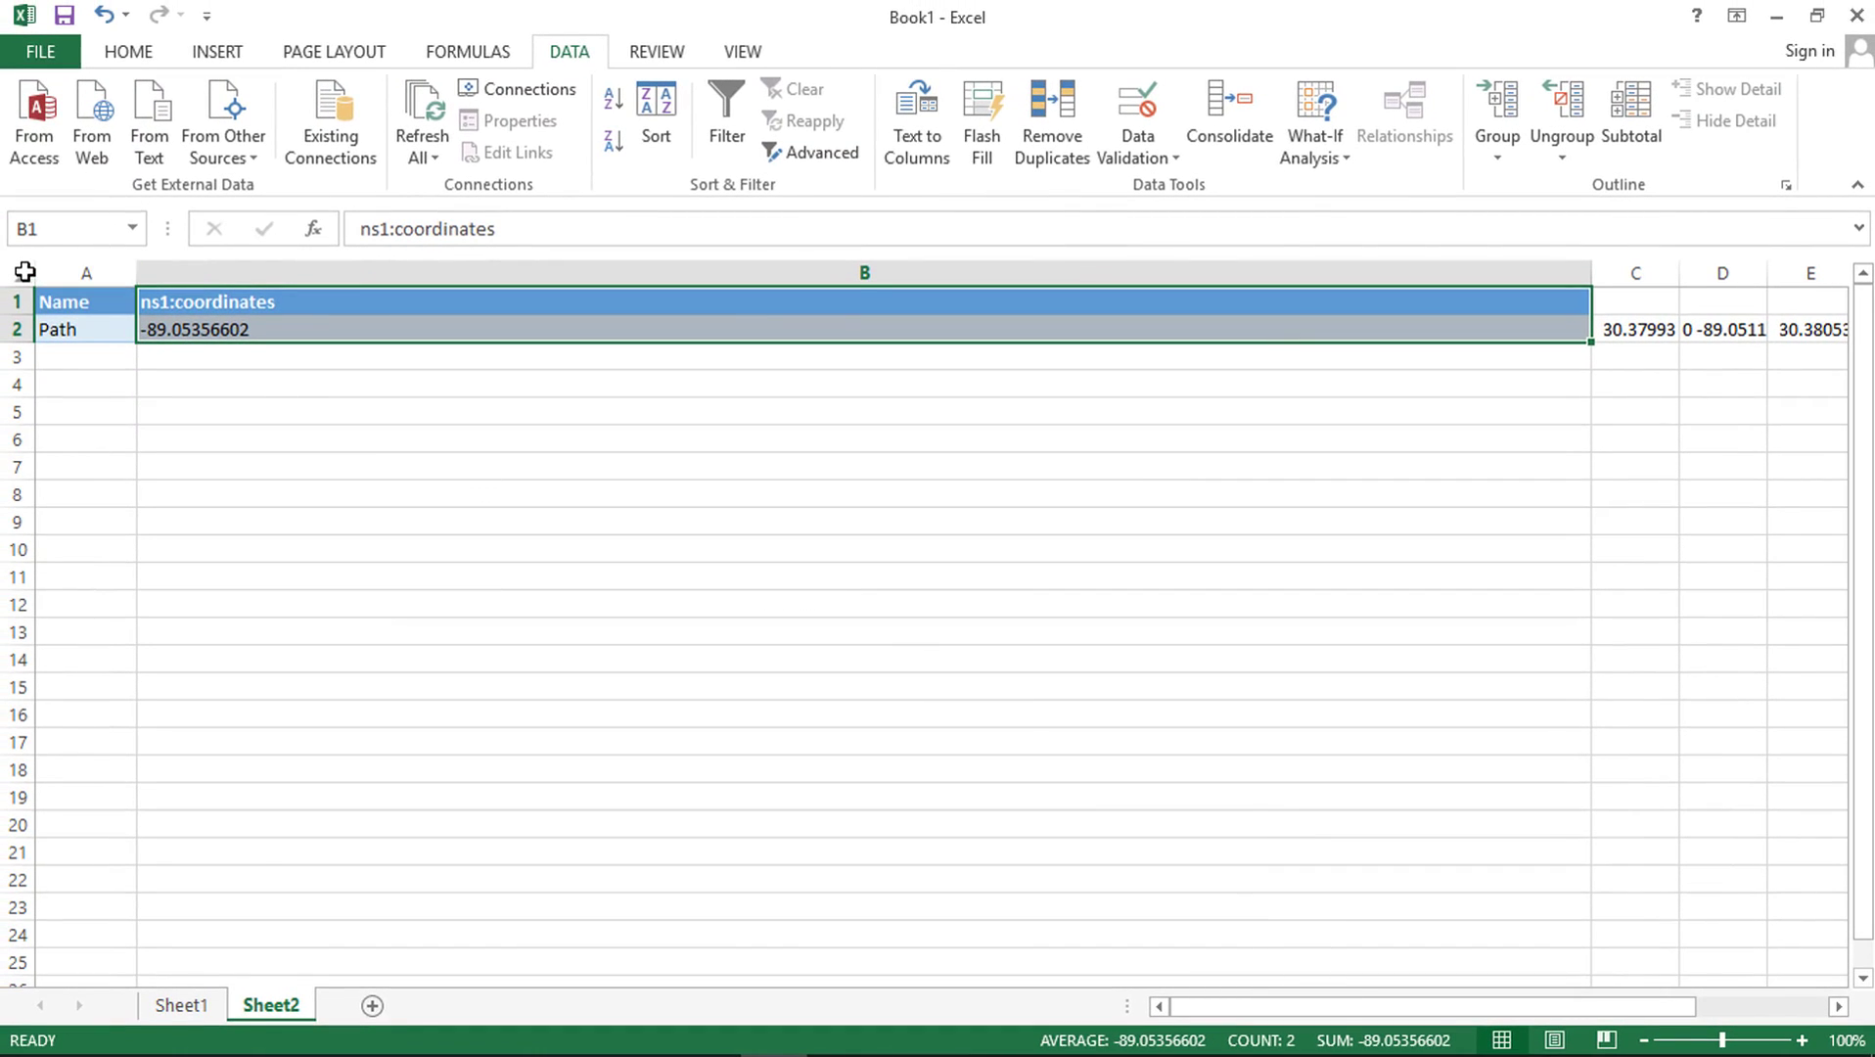
Autofit all columns and copy the split coordinate values in B2:J2
left_click(22, 273)
double_click(134, 271)
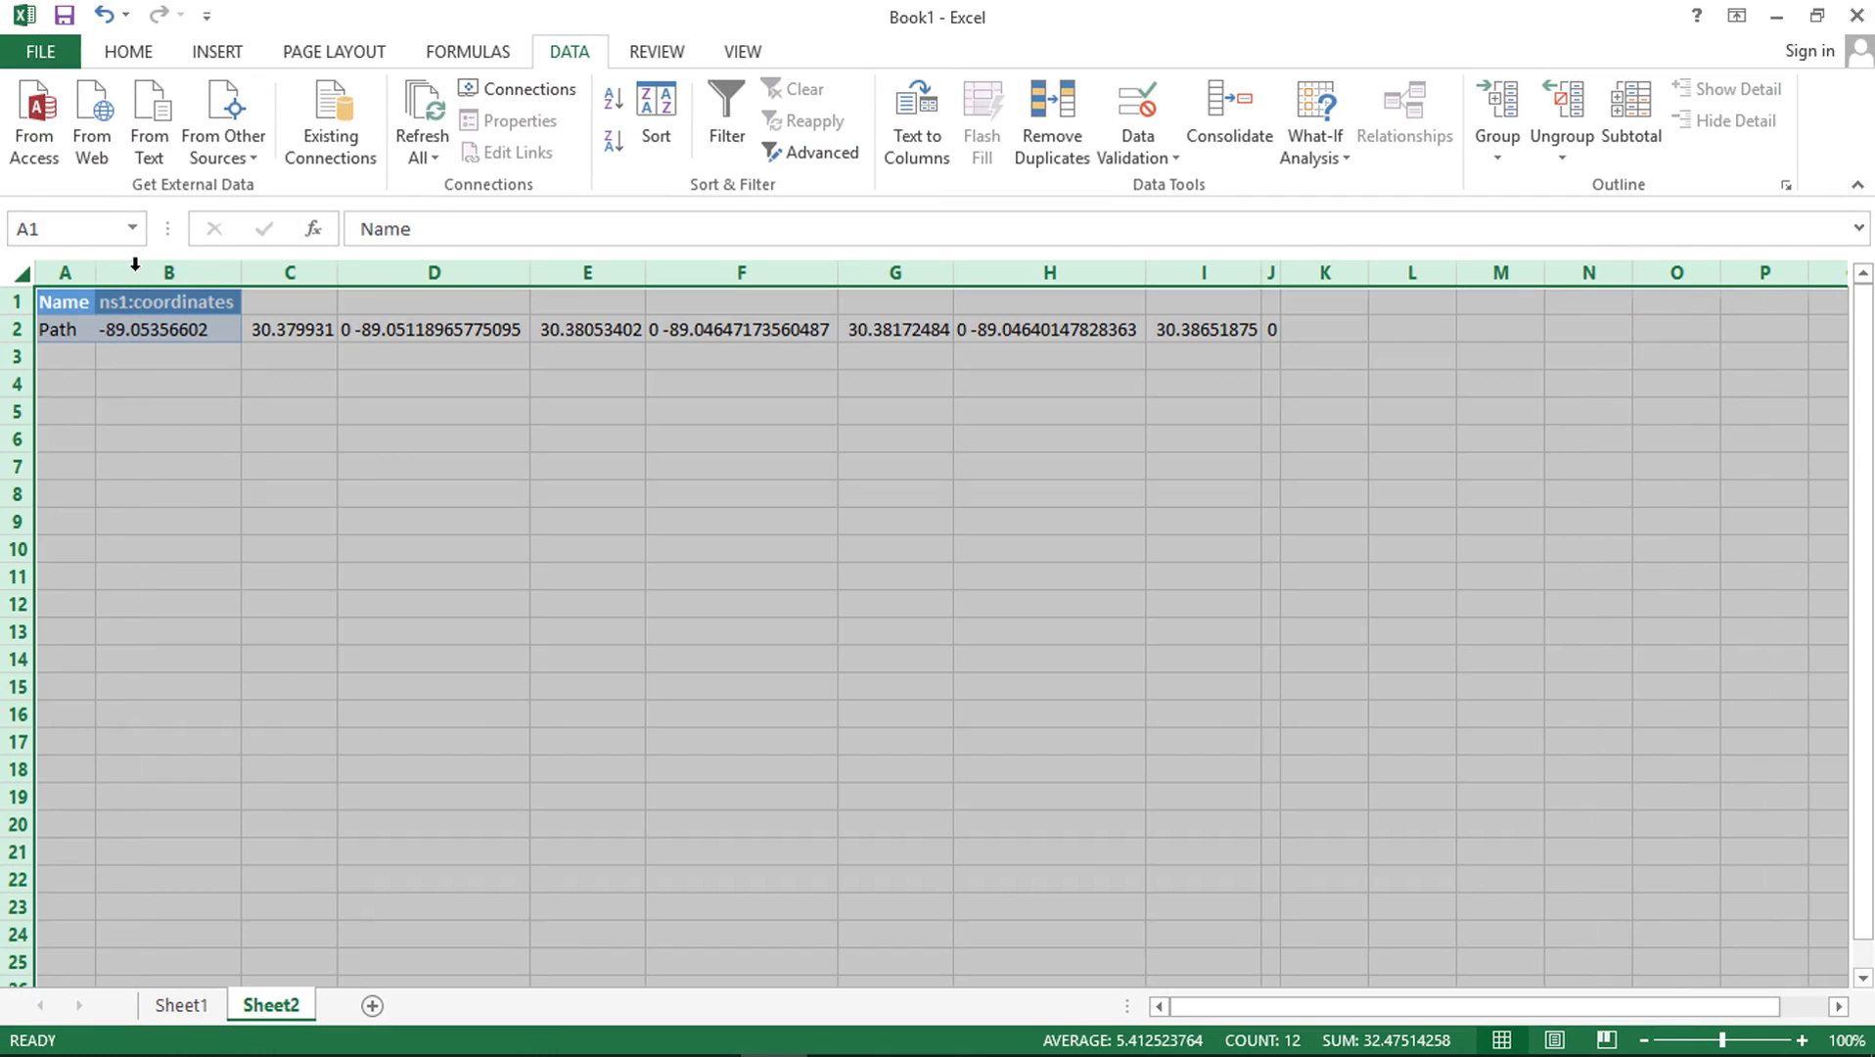
left_click(392, 474)
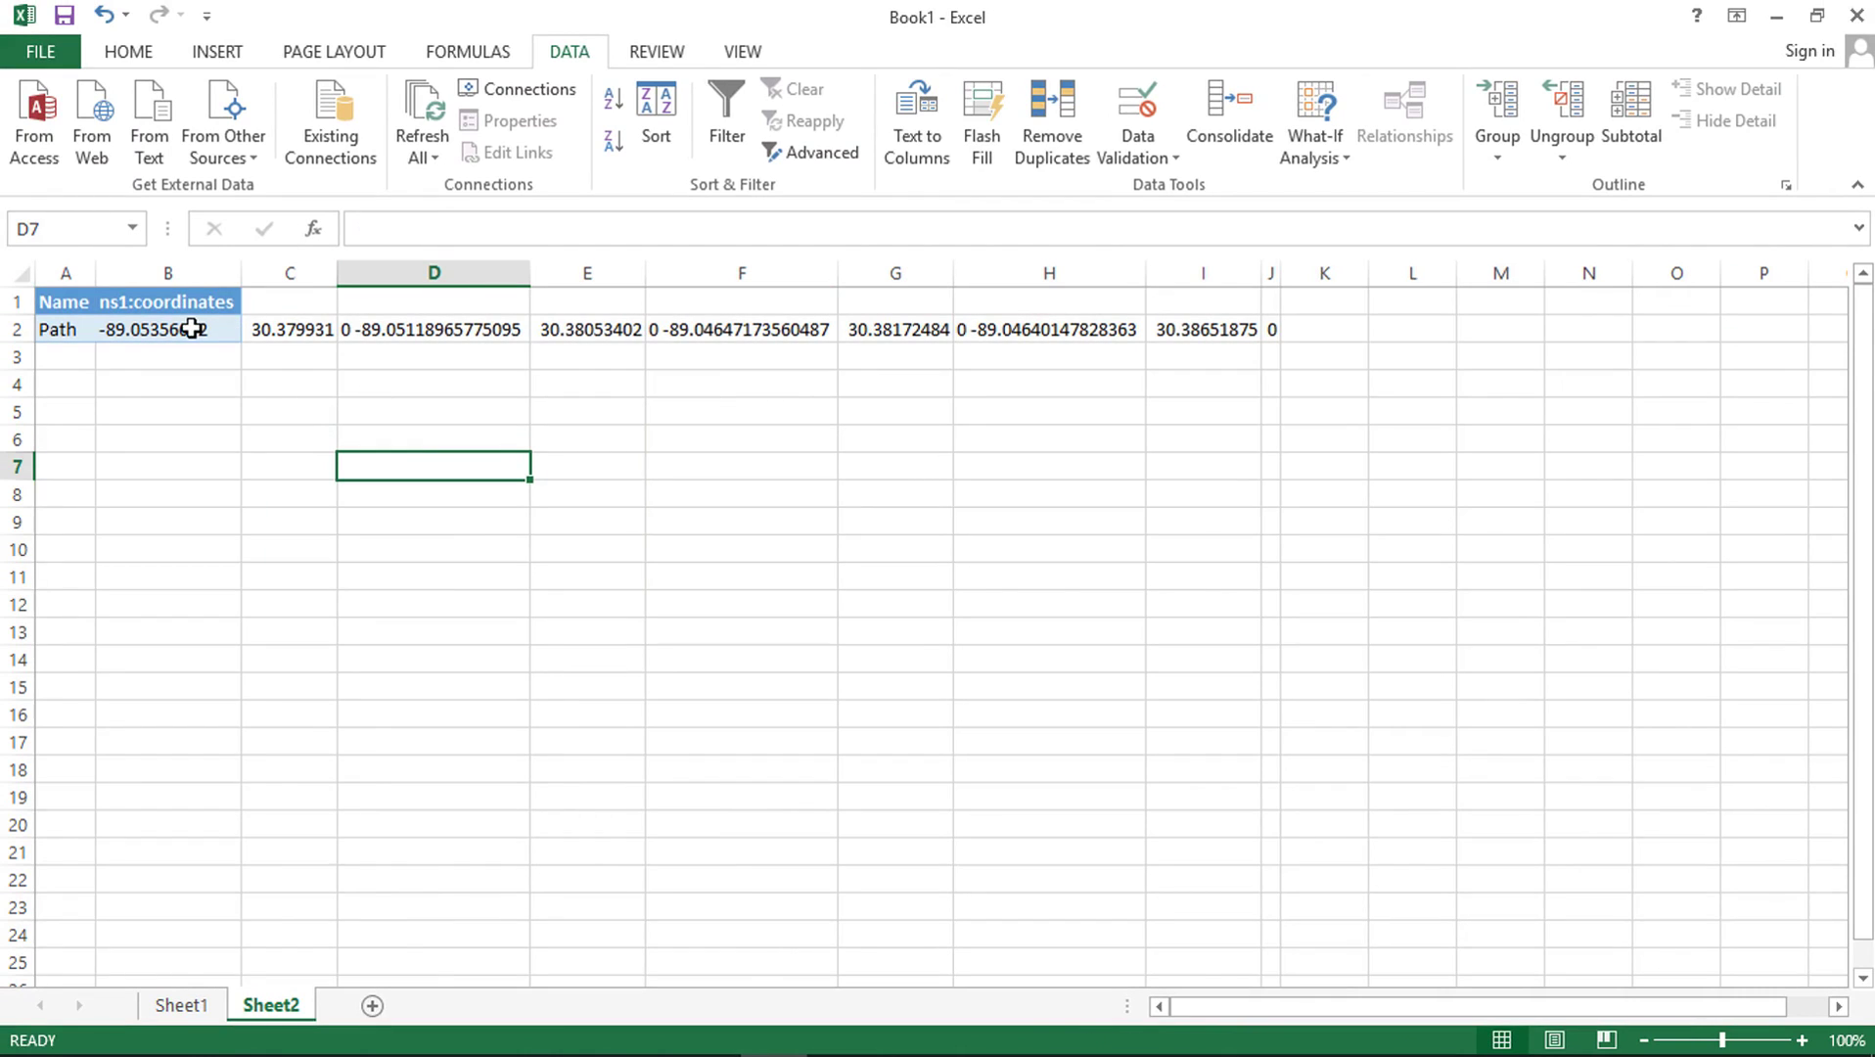
left_click_drag(192, 329, 1235, 323)
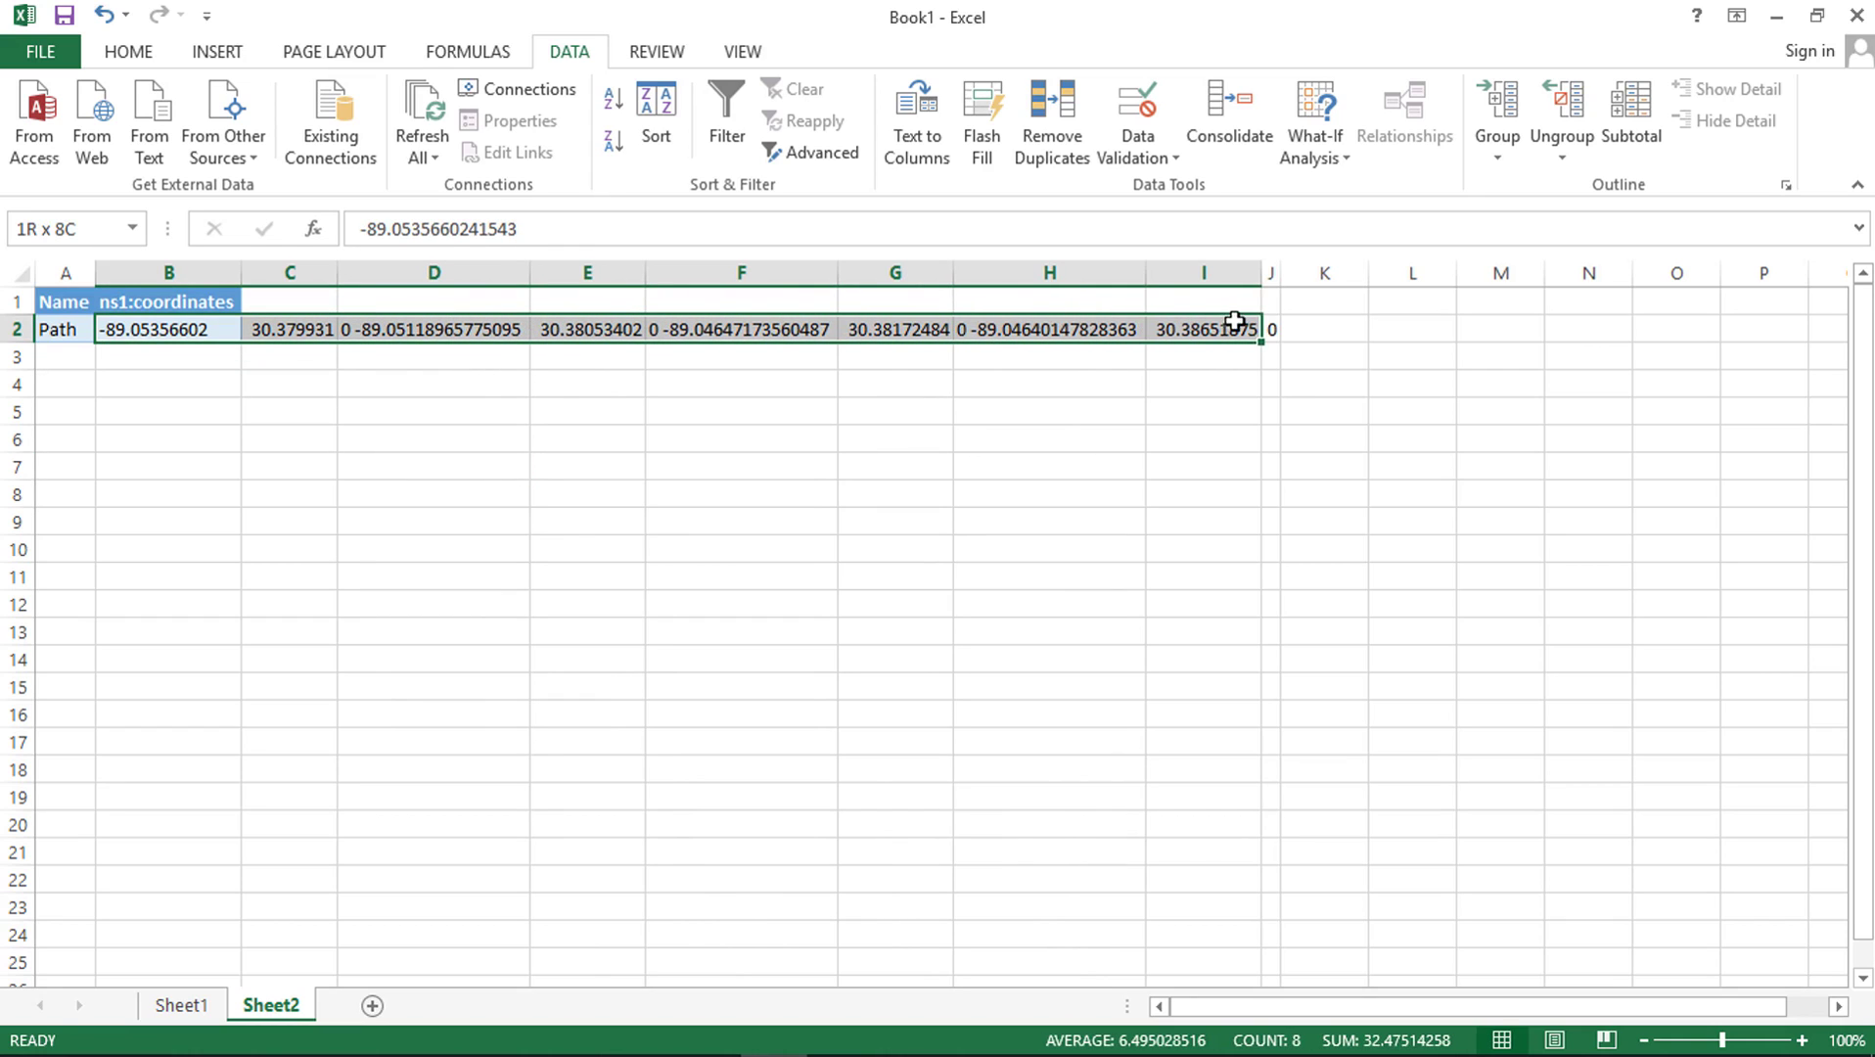
left_click_drag(1263, 322, 1271, 327)
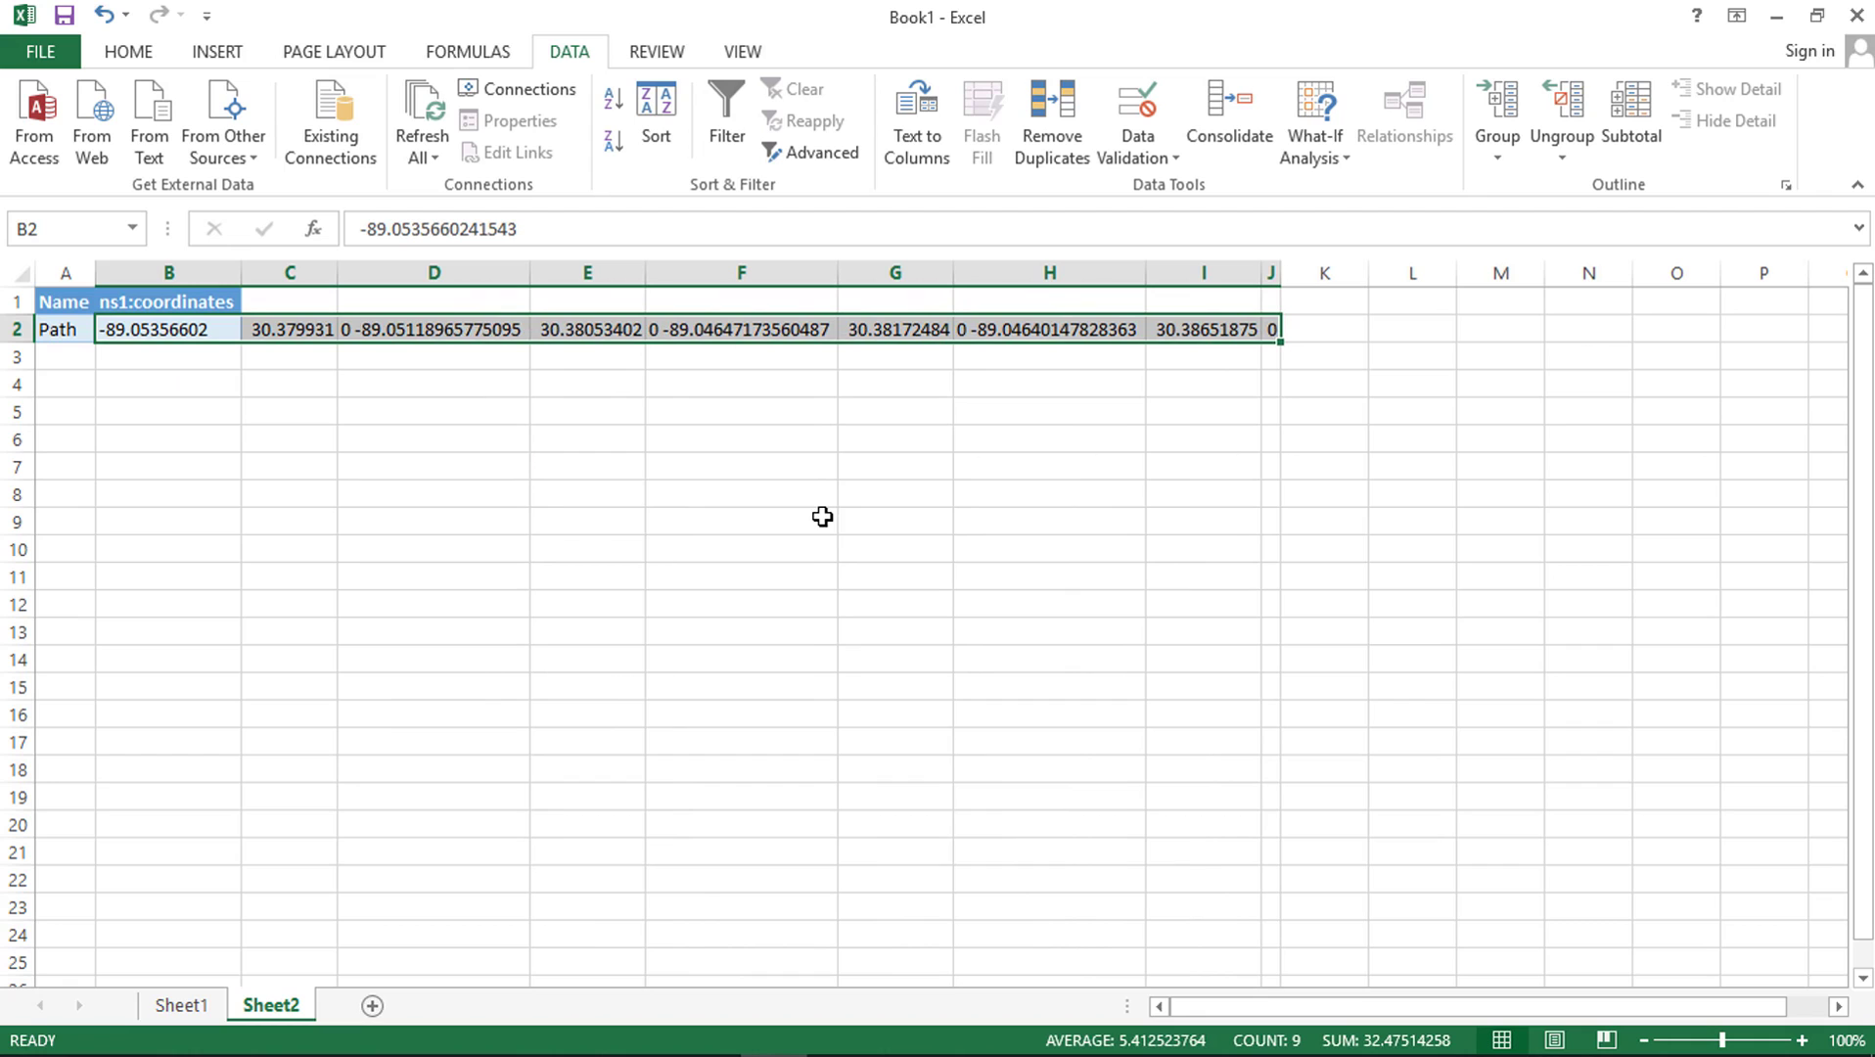
key("ctrl+c")
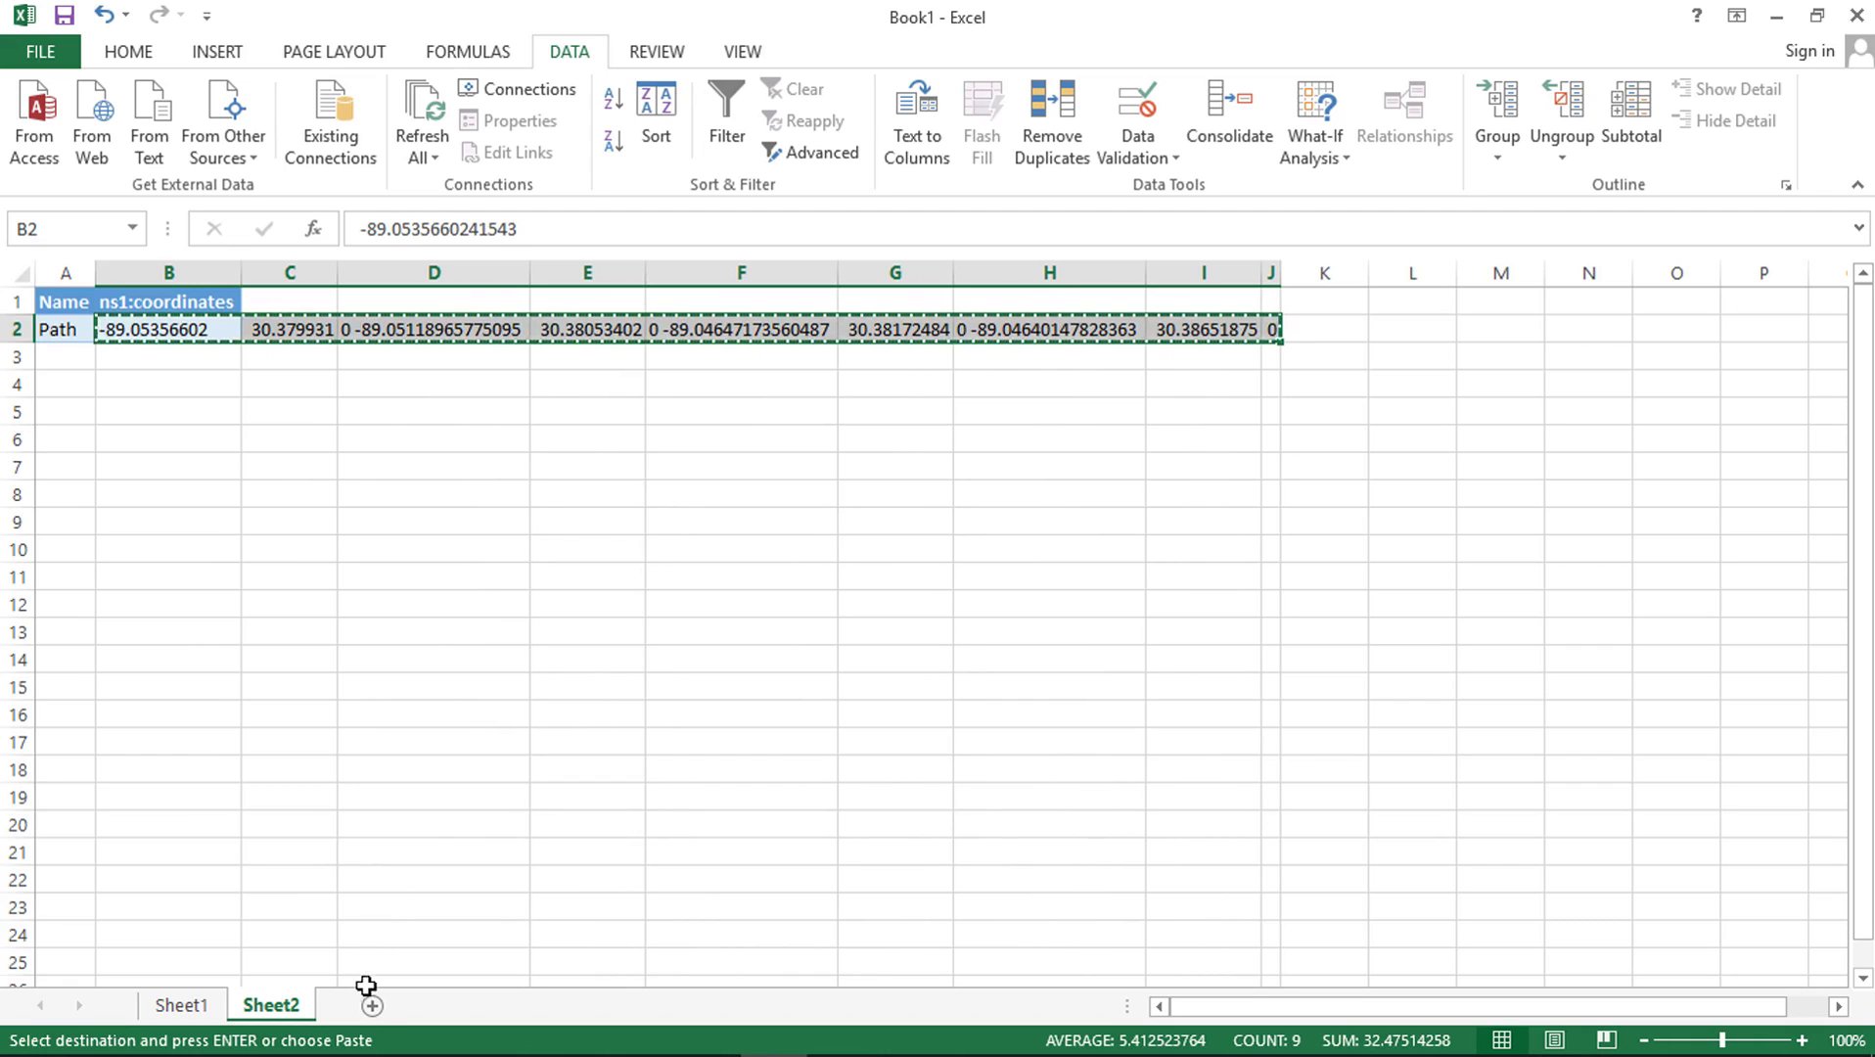
Paste the copied row transposed down column F from F3 on a new Sheet3
left_click(372, 1005)
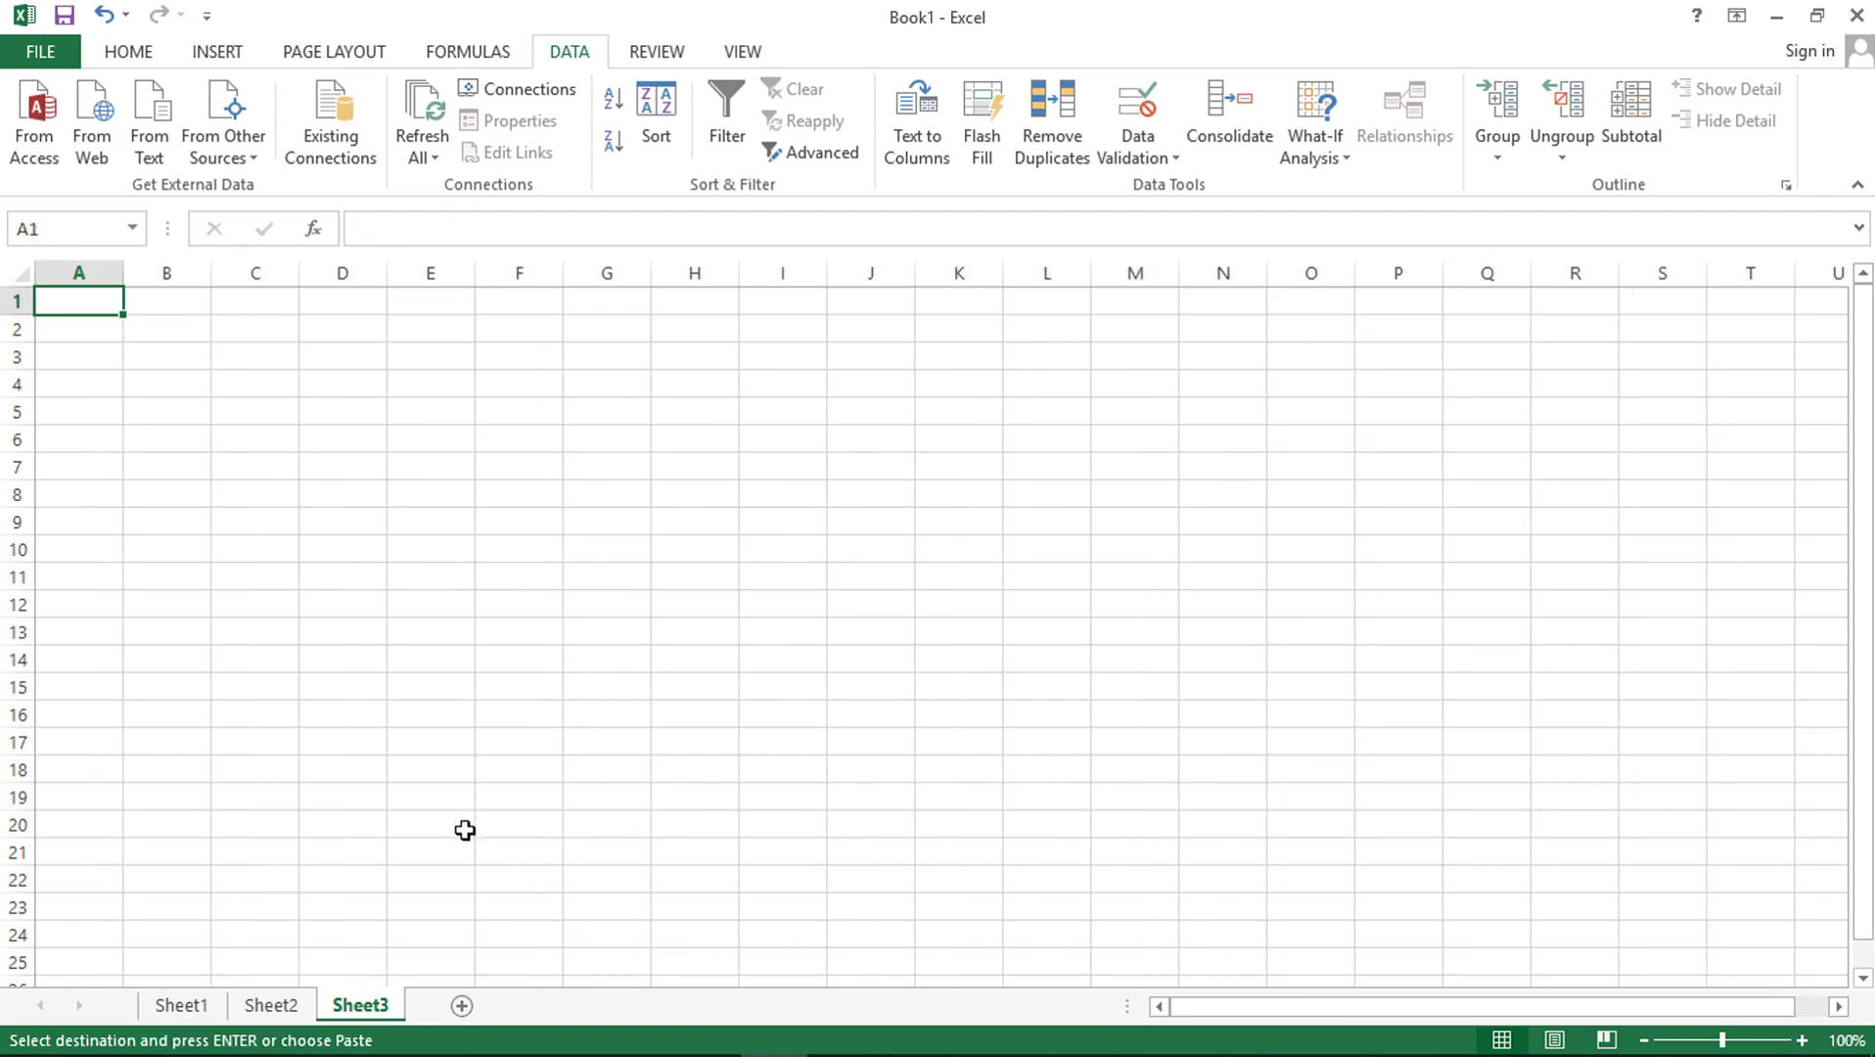
left_click(515, 354)
right_click(515, 354)
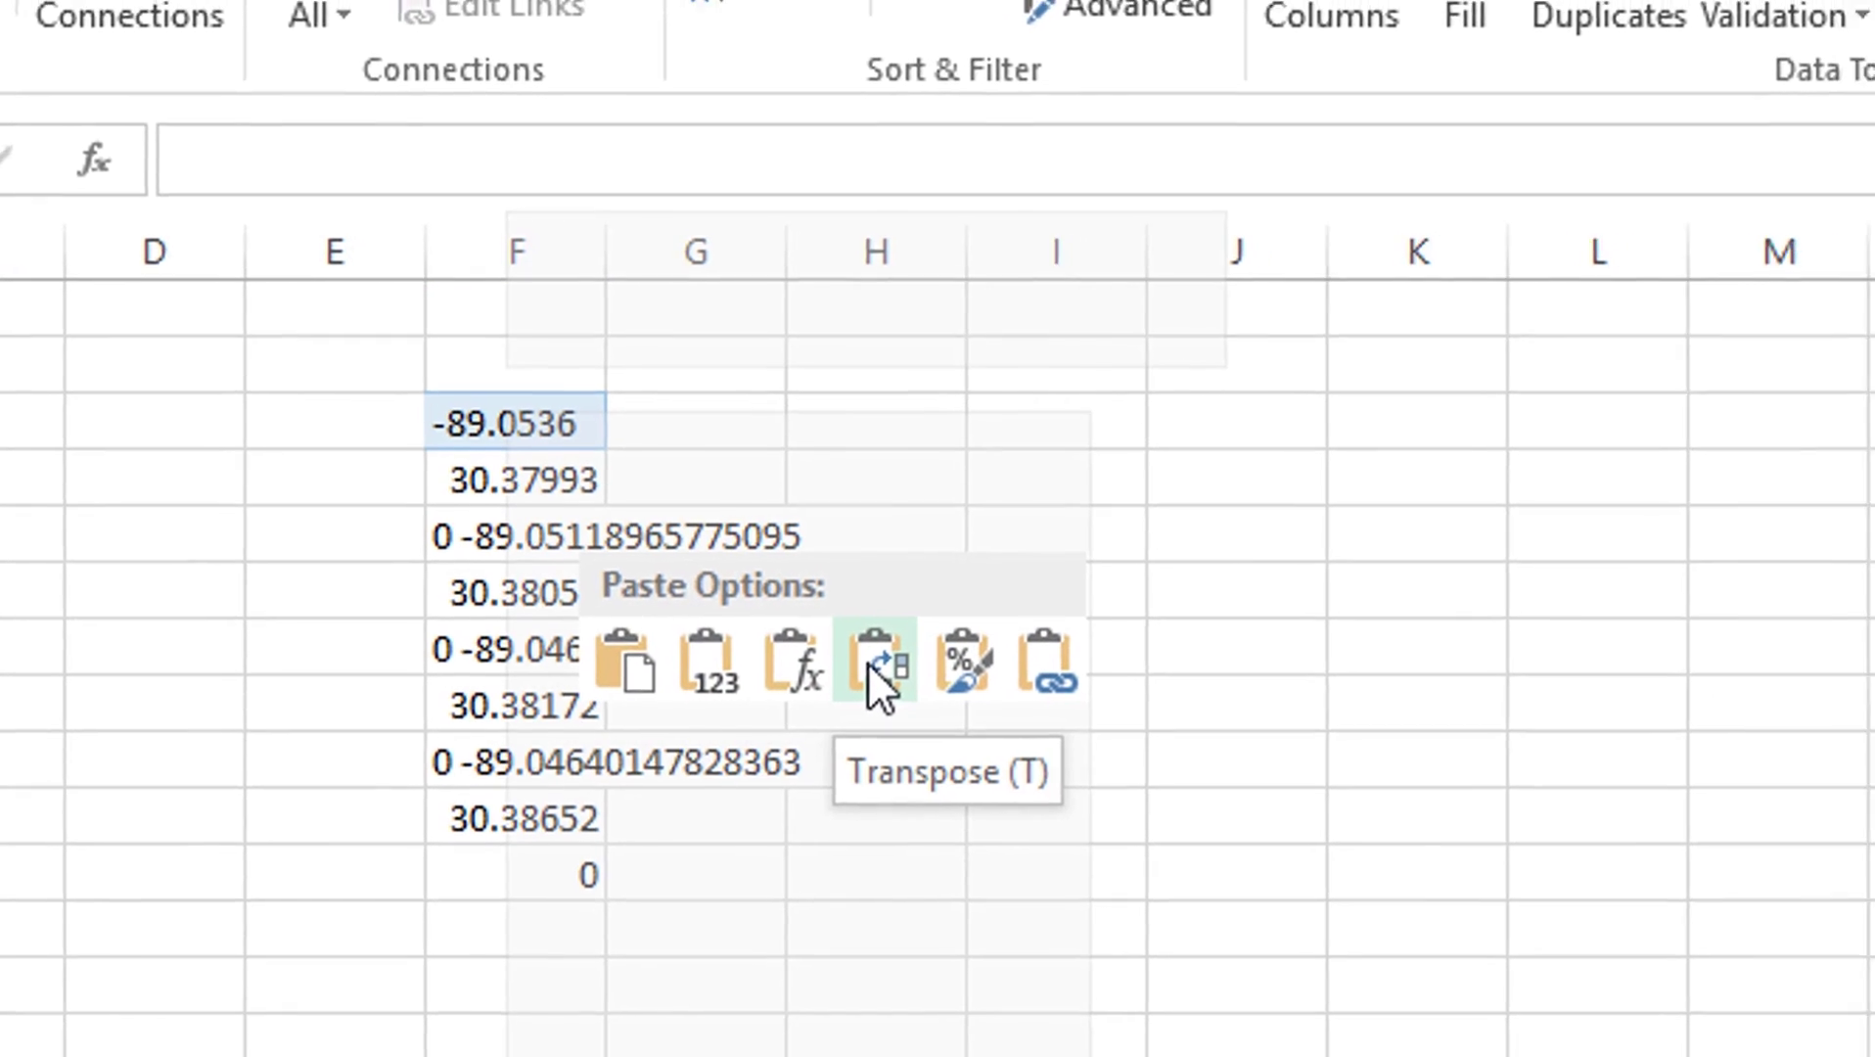
key("Escape")
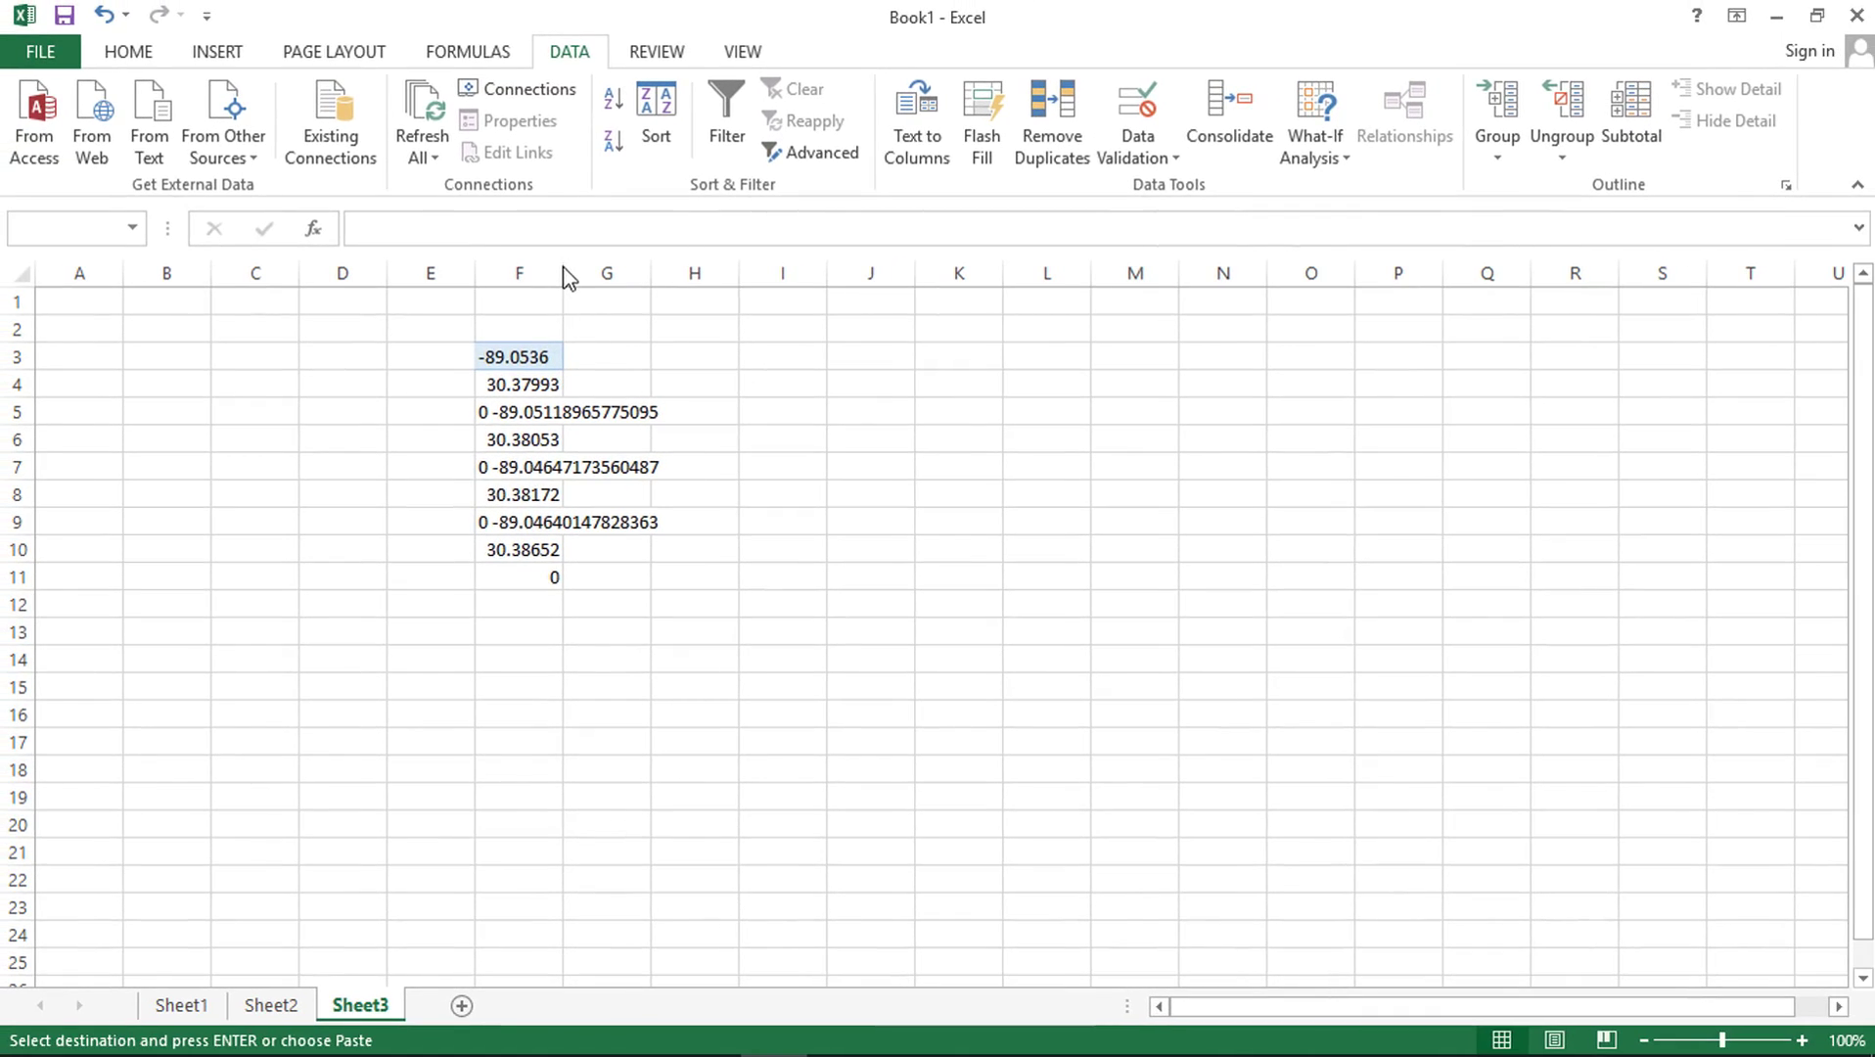
double_click(561, 273)
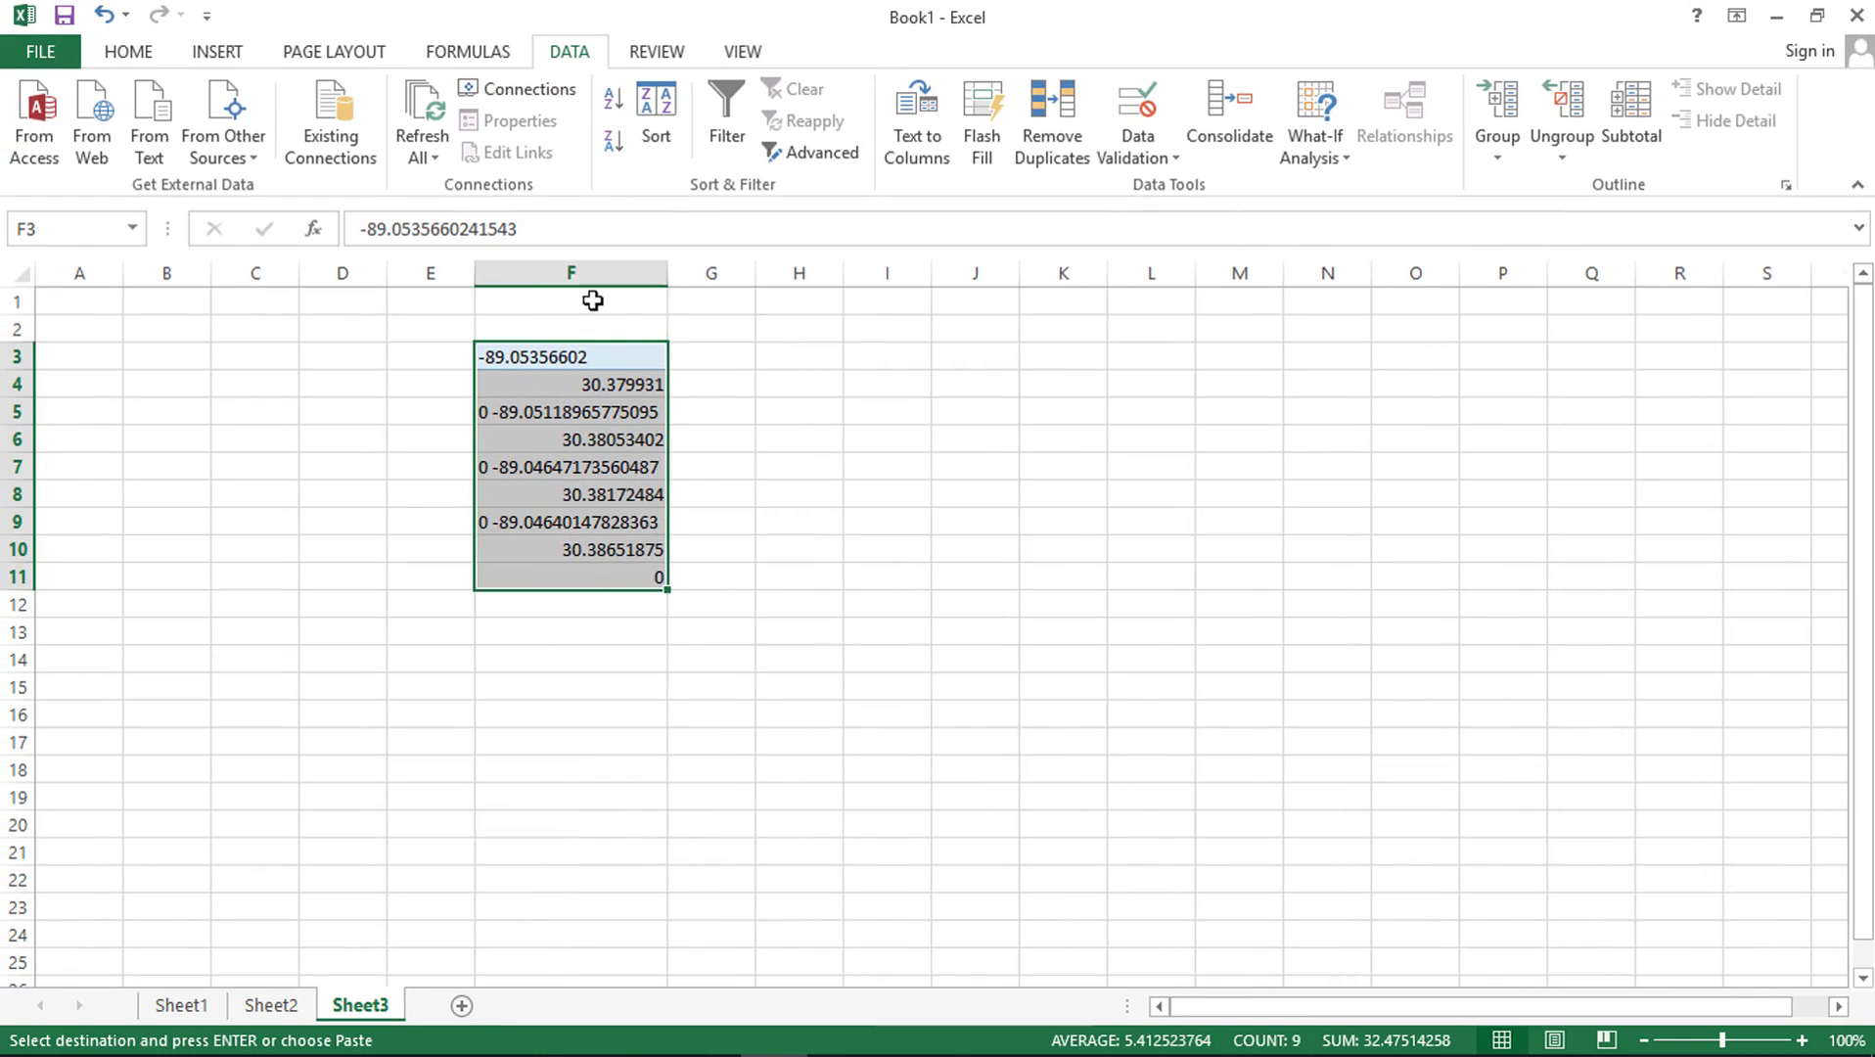
Right-align the values in F3:F11 and check each coordinate
left_click(131, 53)
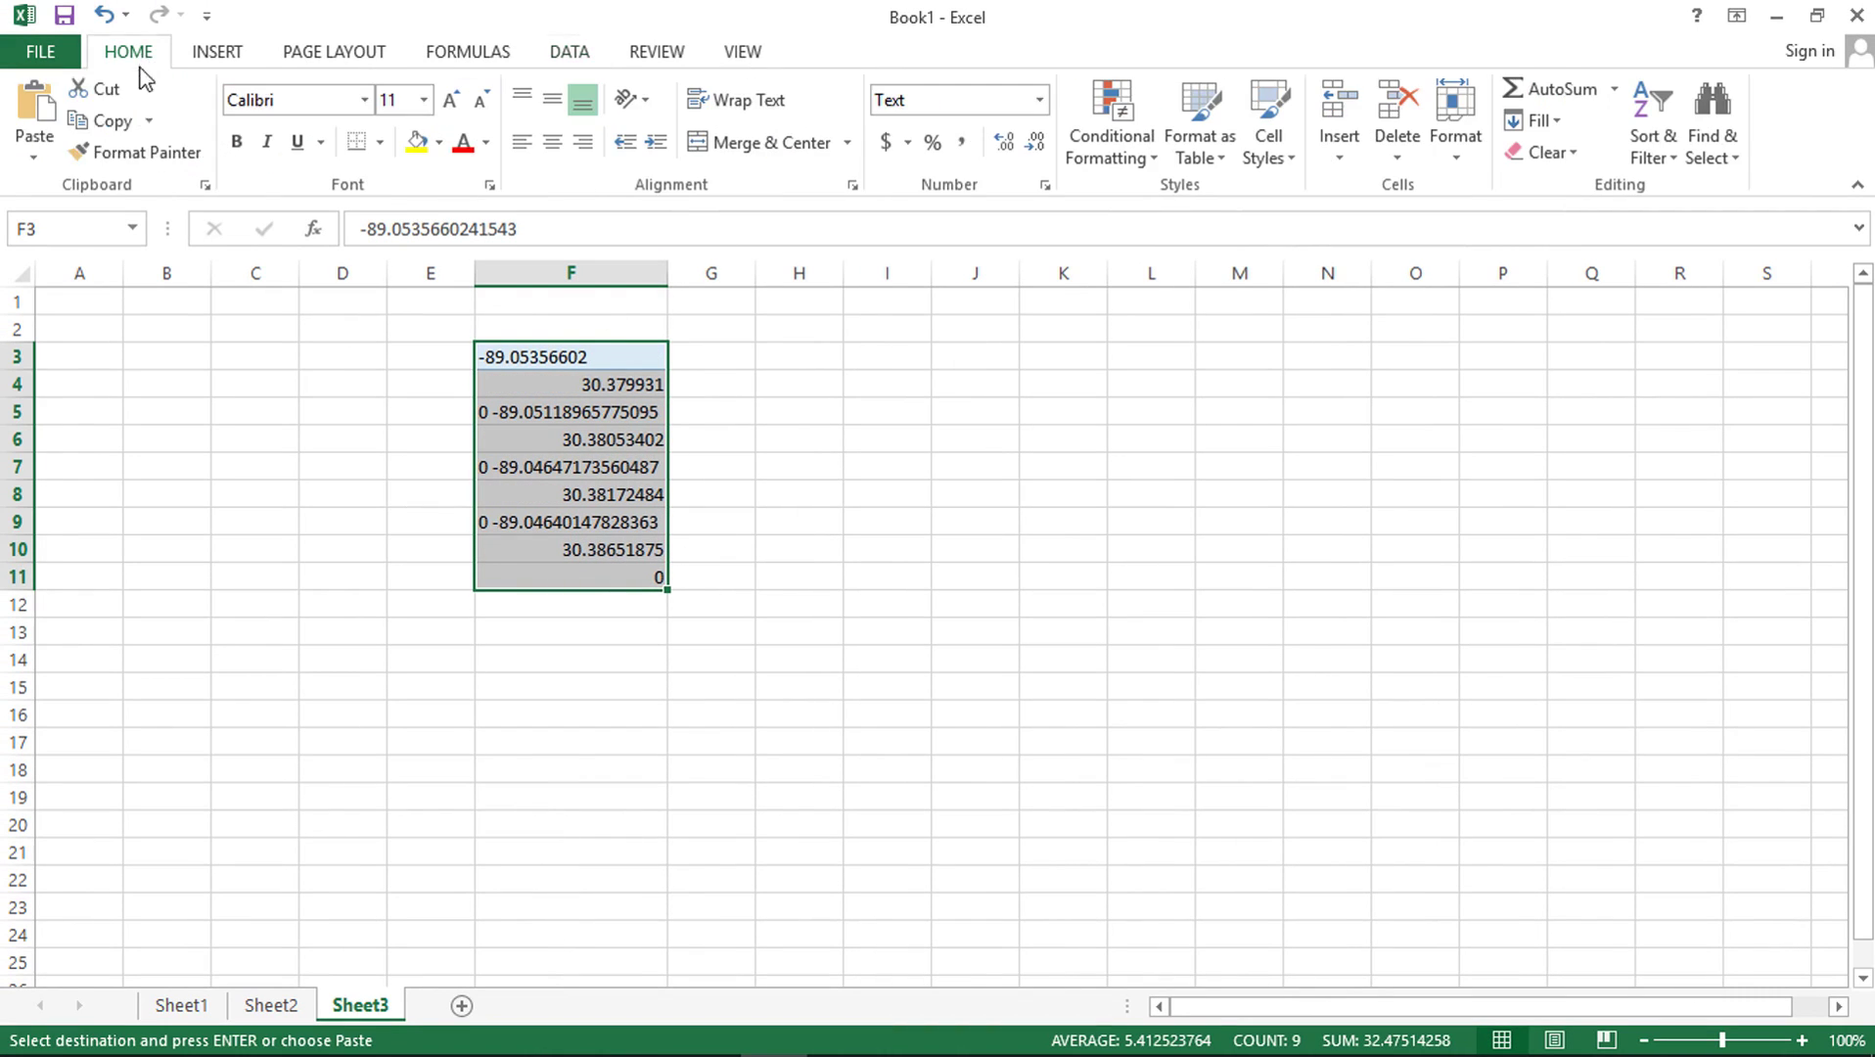
left_click(578, 144)
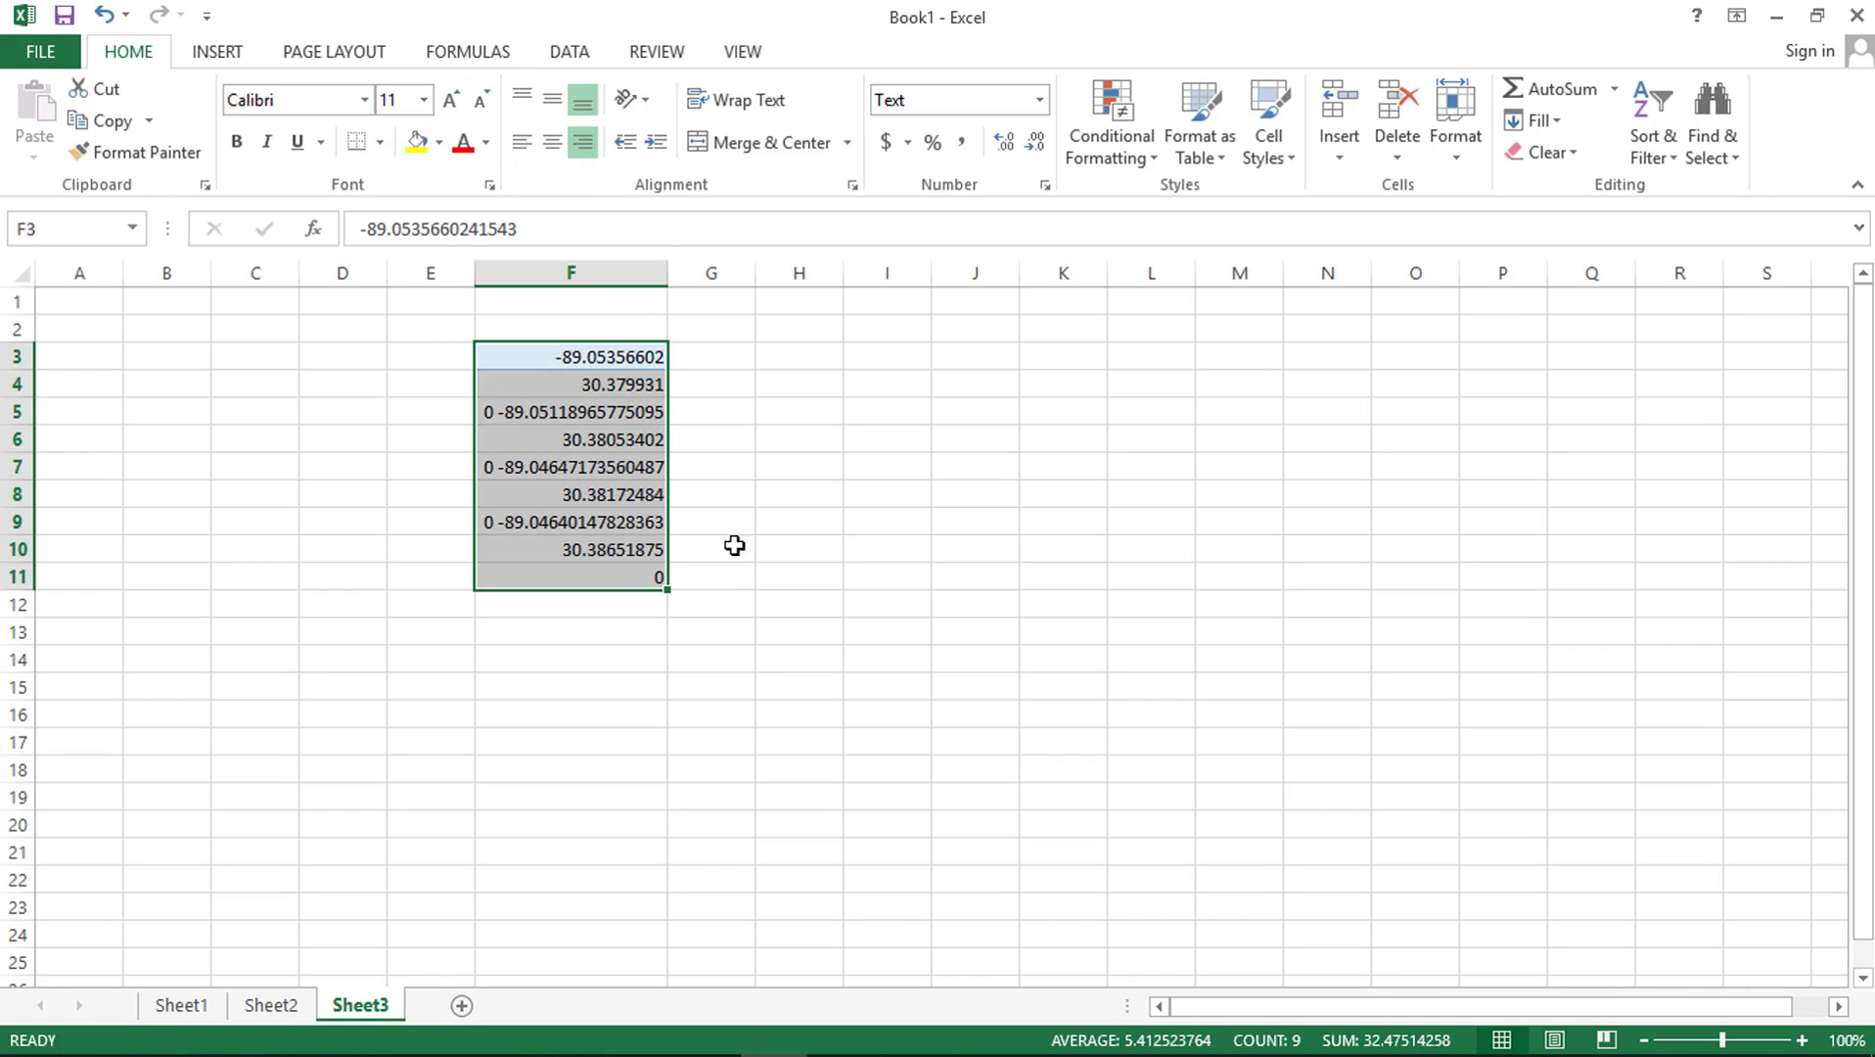
left_click(612, 357)
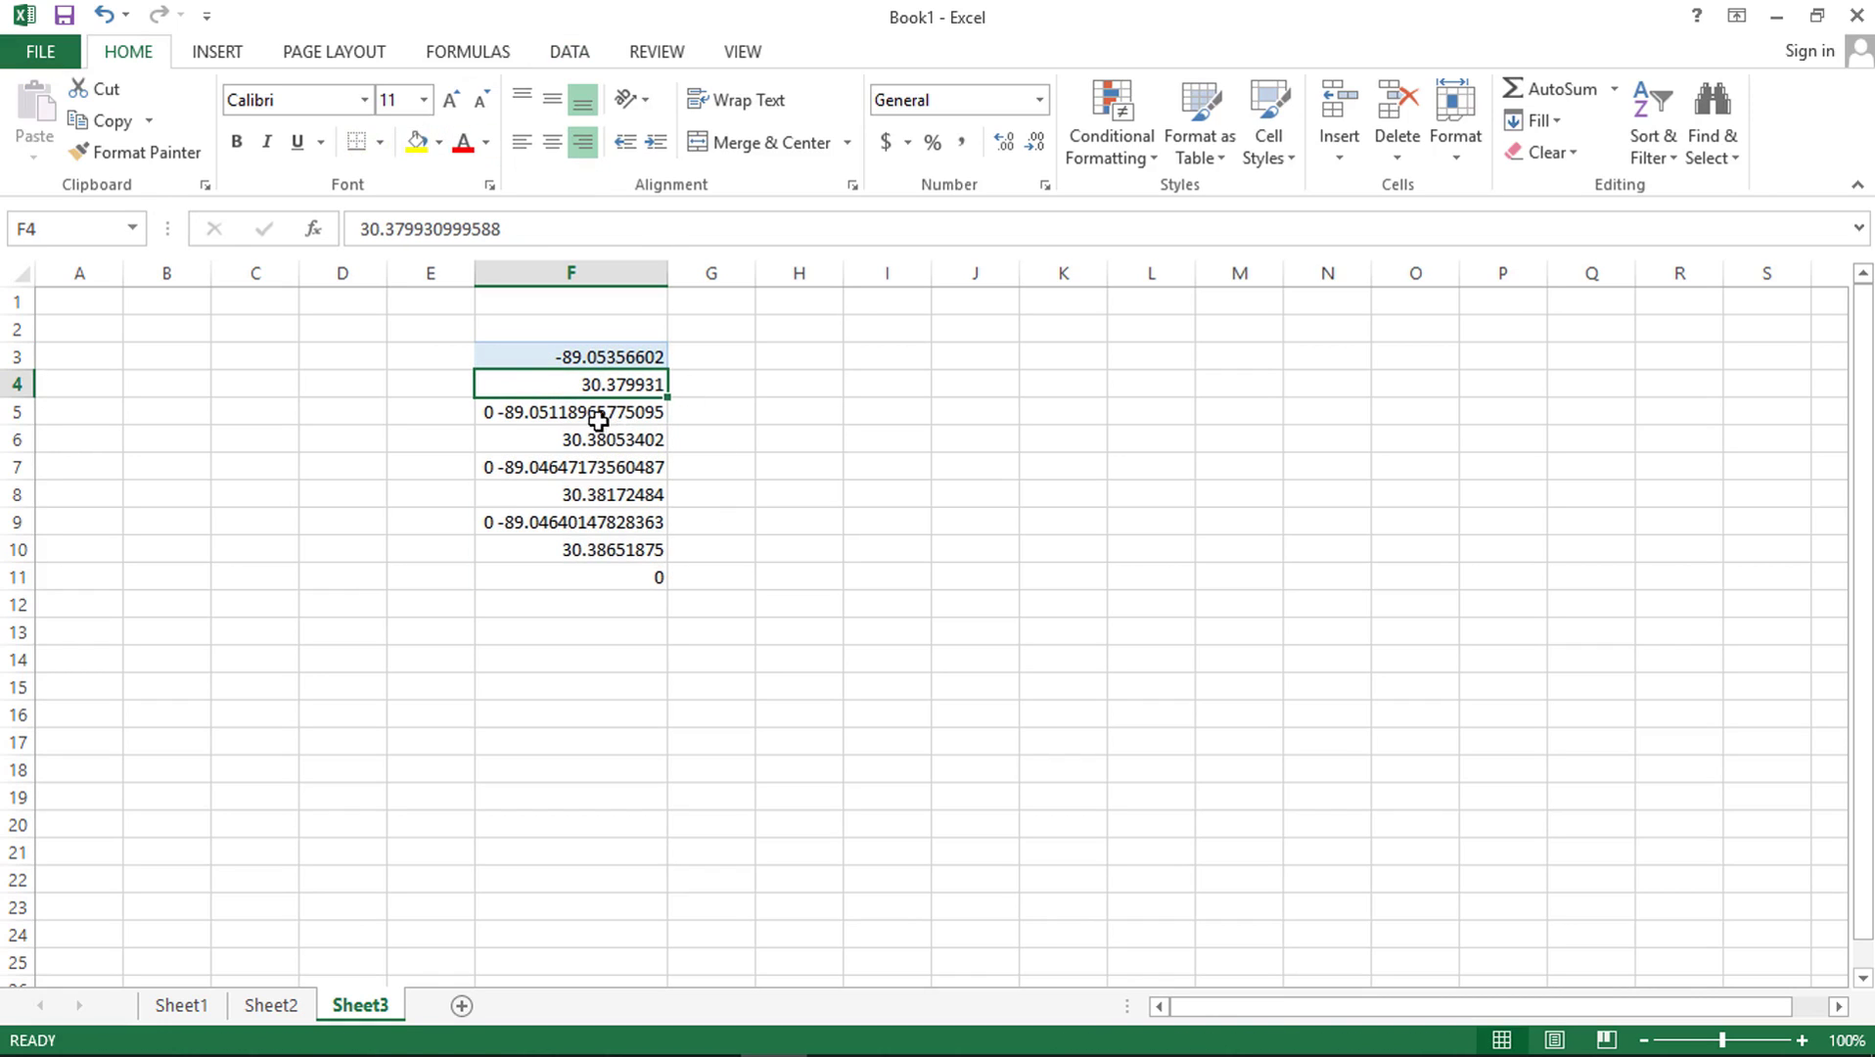
left_click(598, 415)
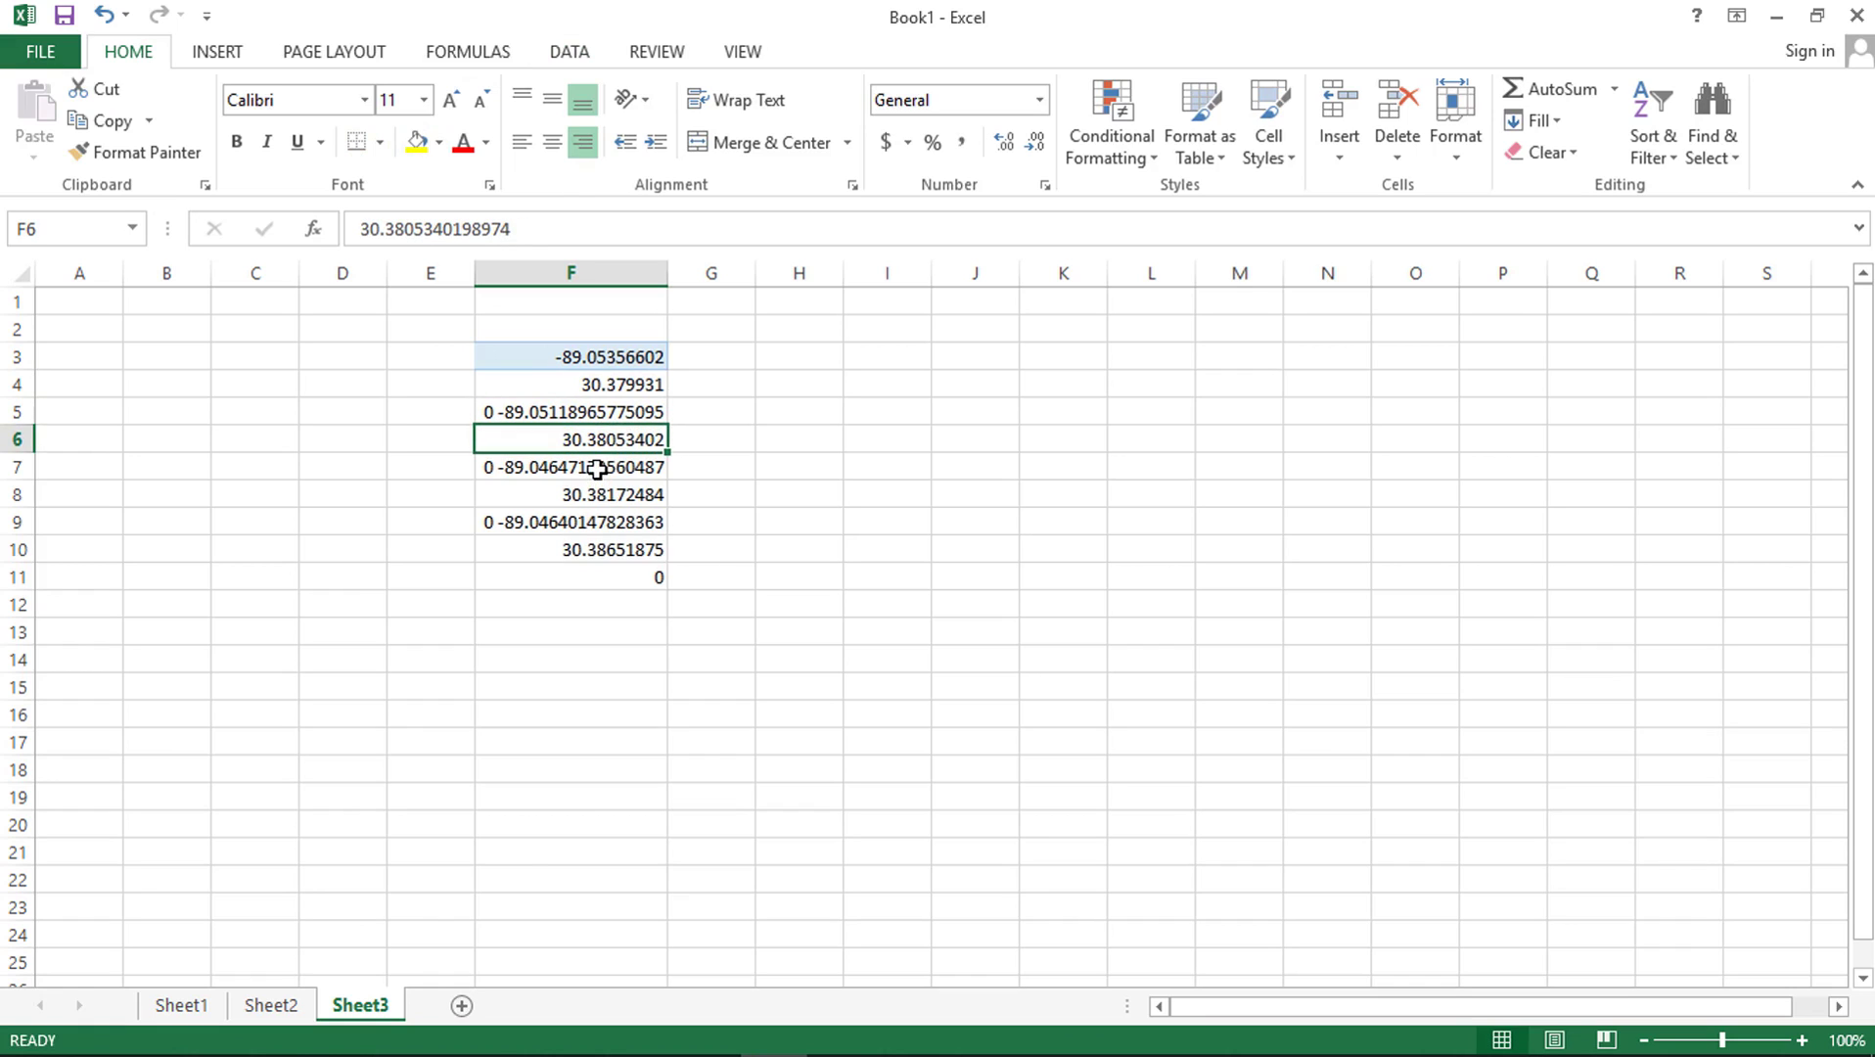
left_click(597, 467)
Delete row 11 holding the trailing 0 below the coordinate list
left_click(598, 494)
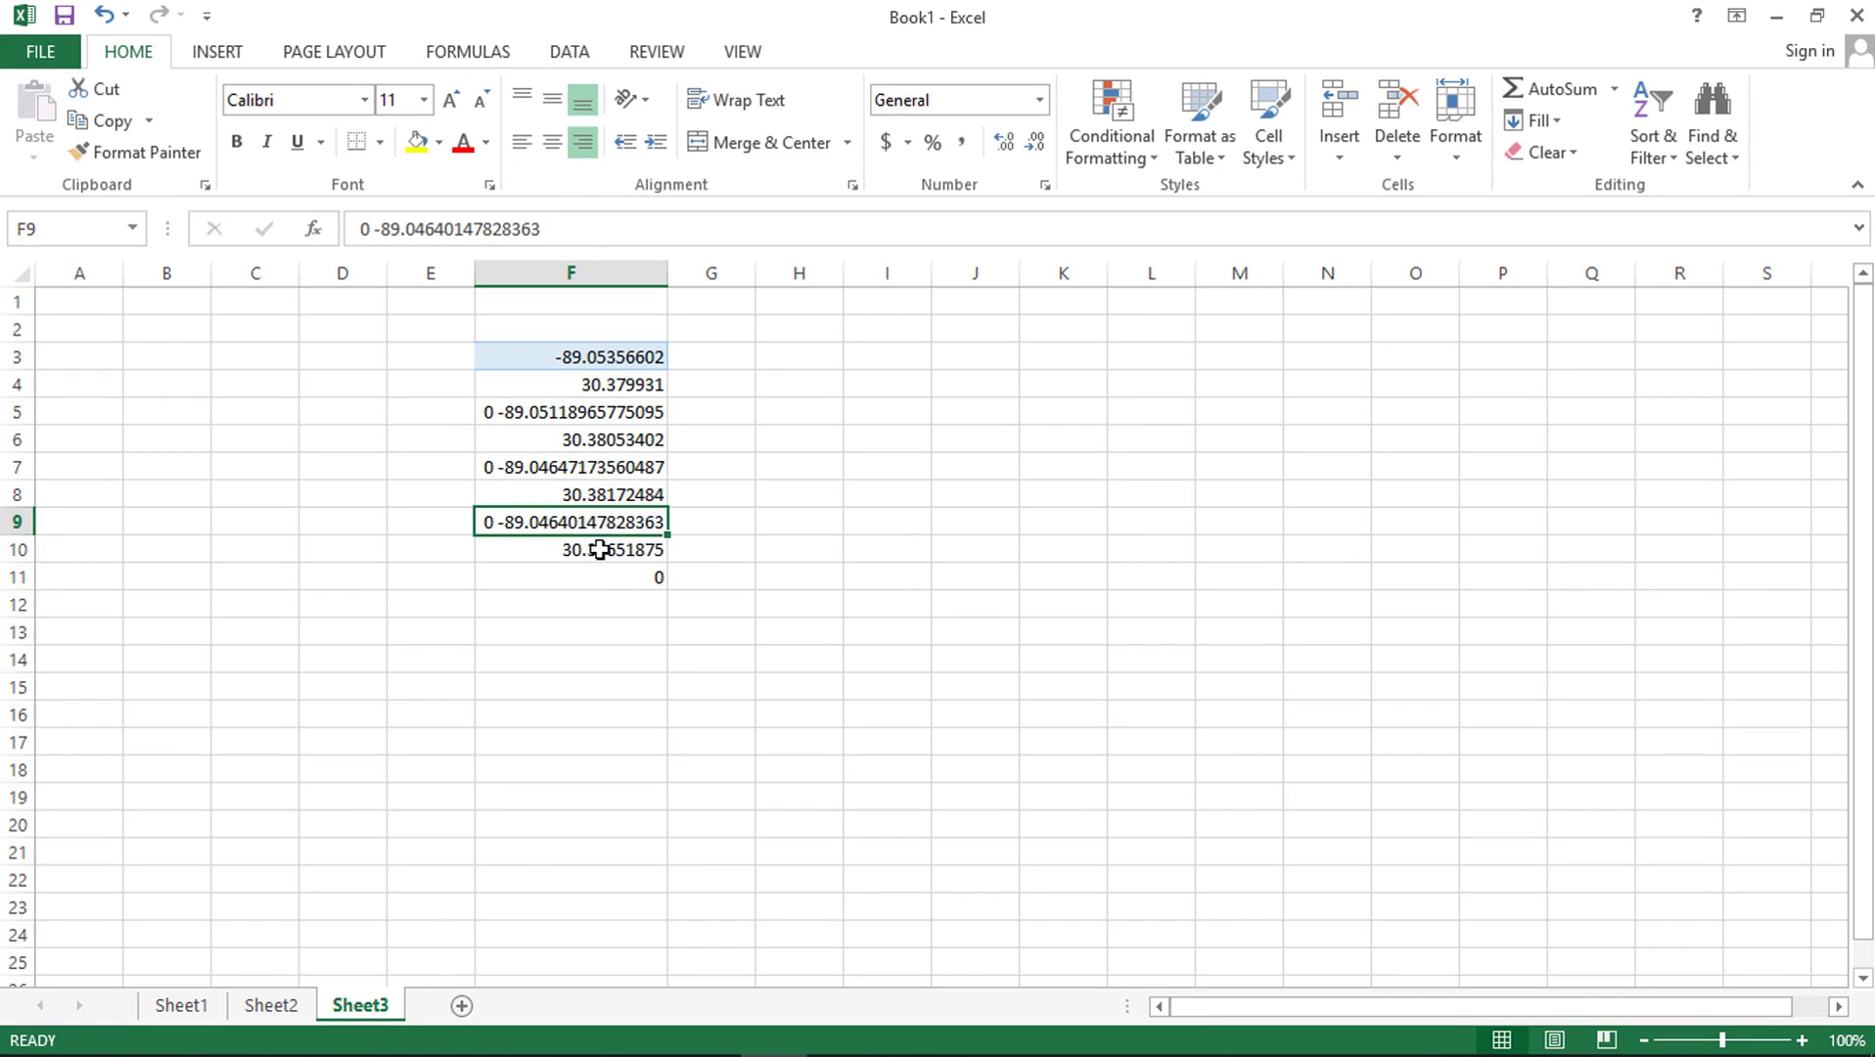
left_click(598, 550)
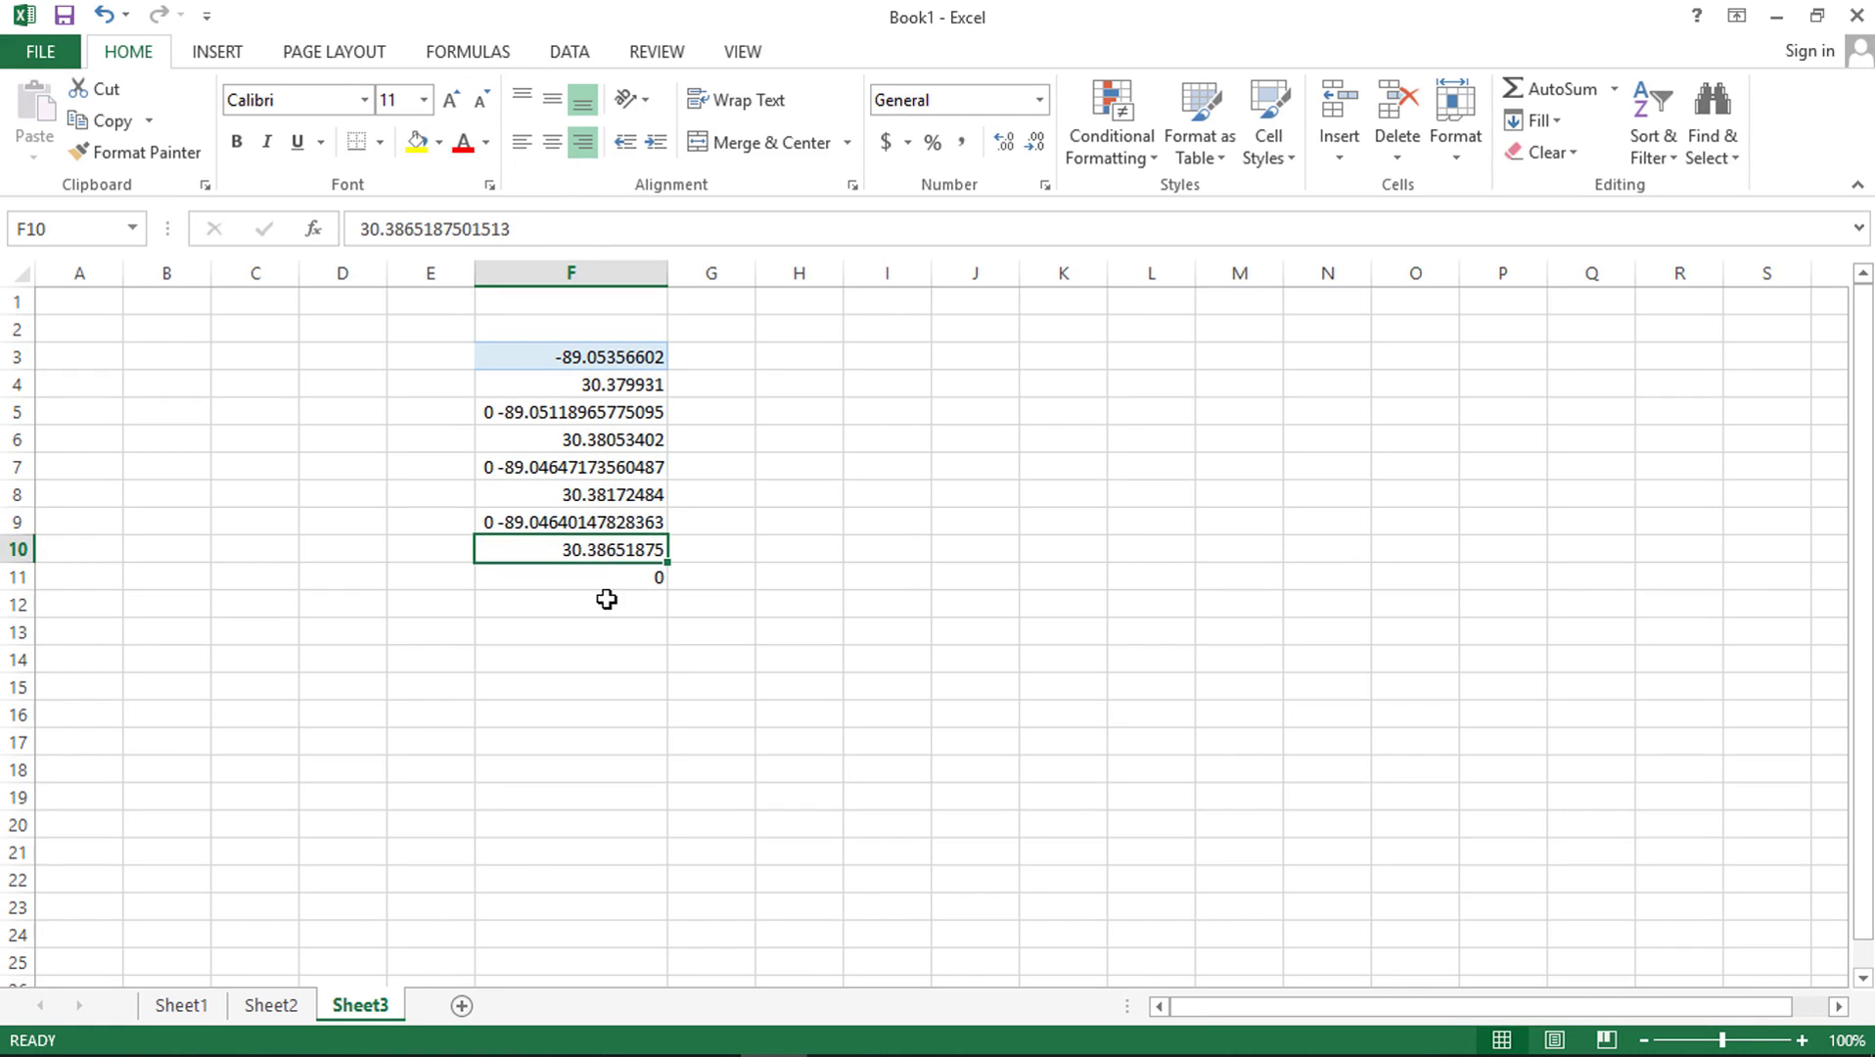
left_click(606, 682)
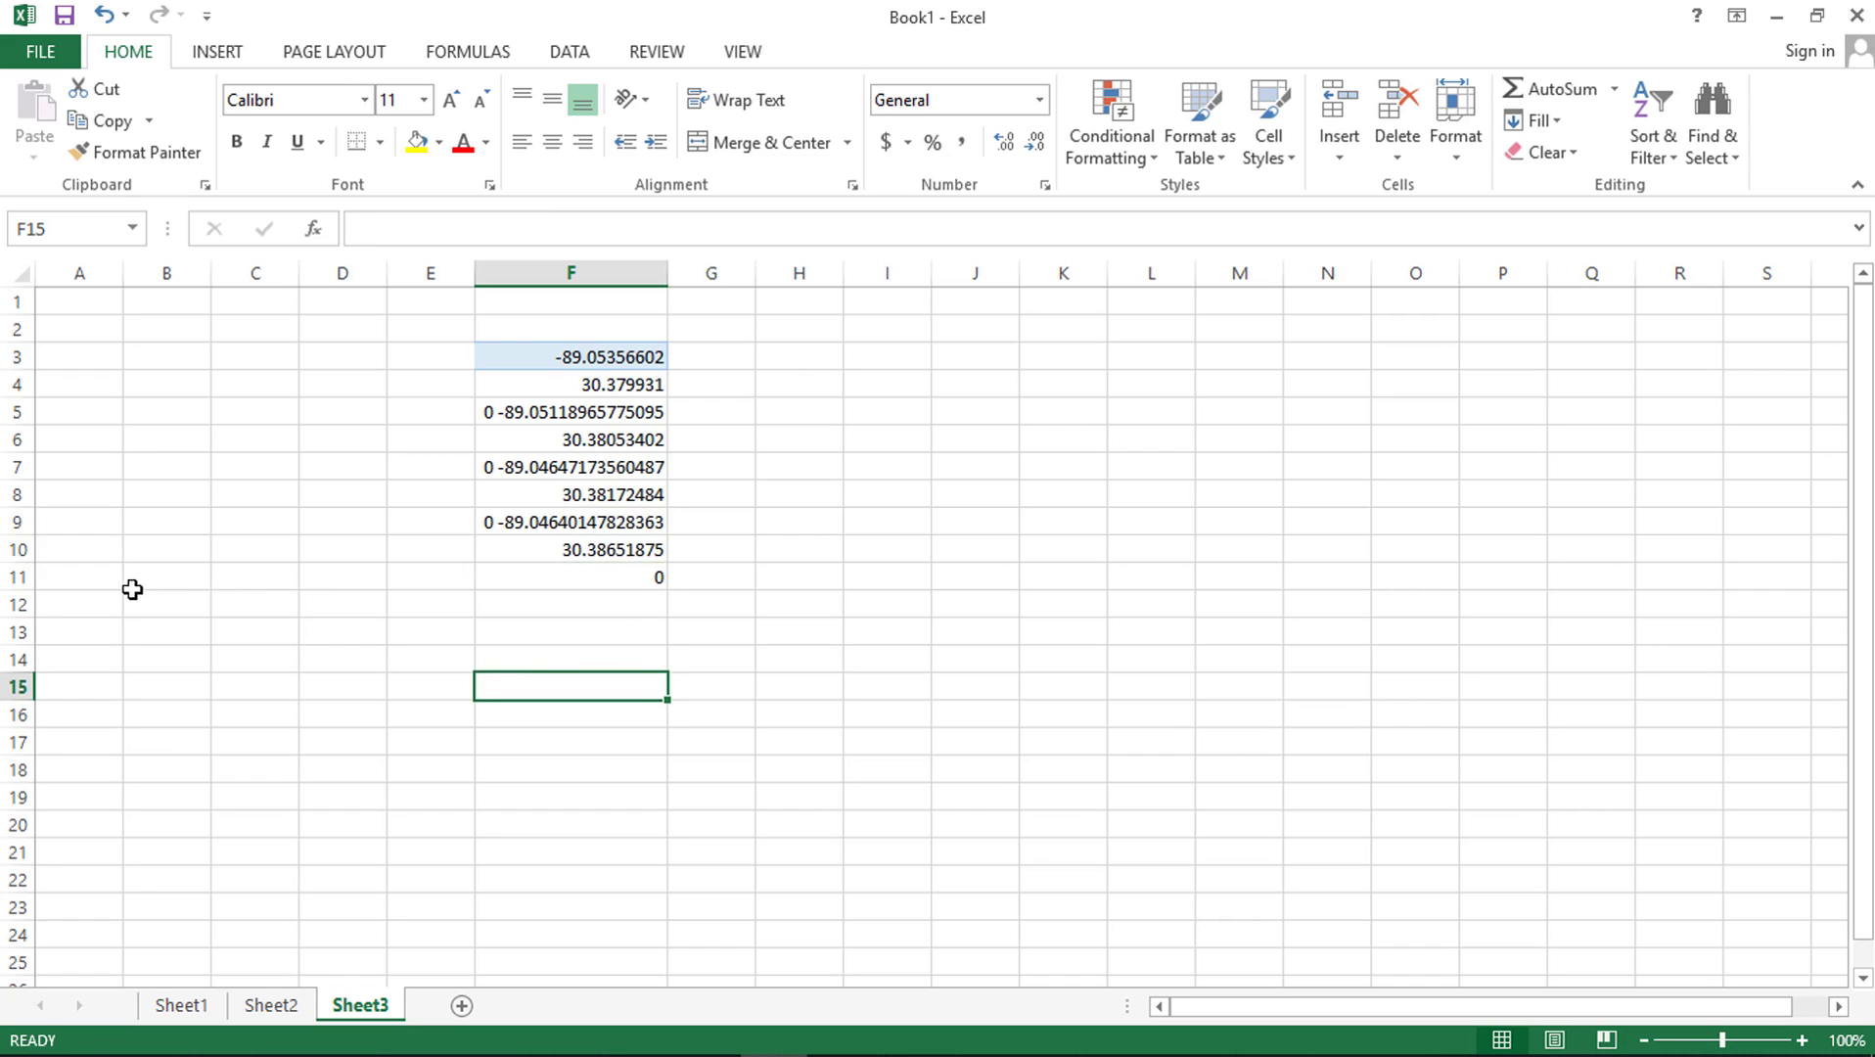
left_click(18, 577)
right_click(17, 576)
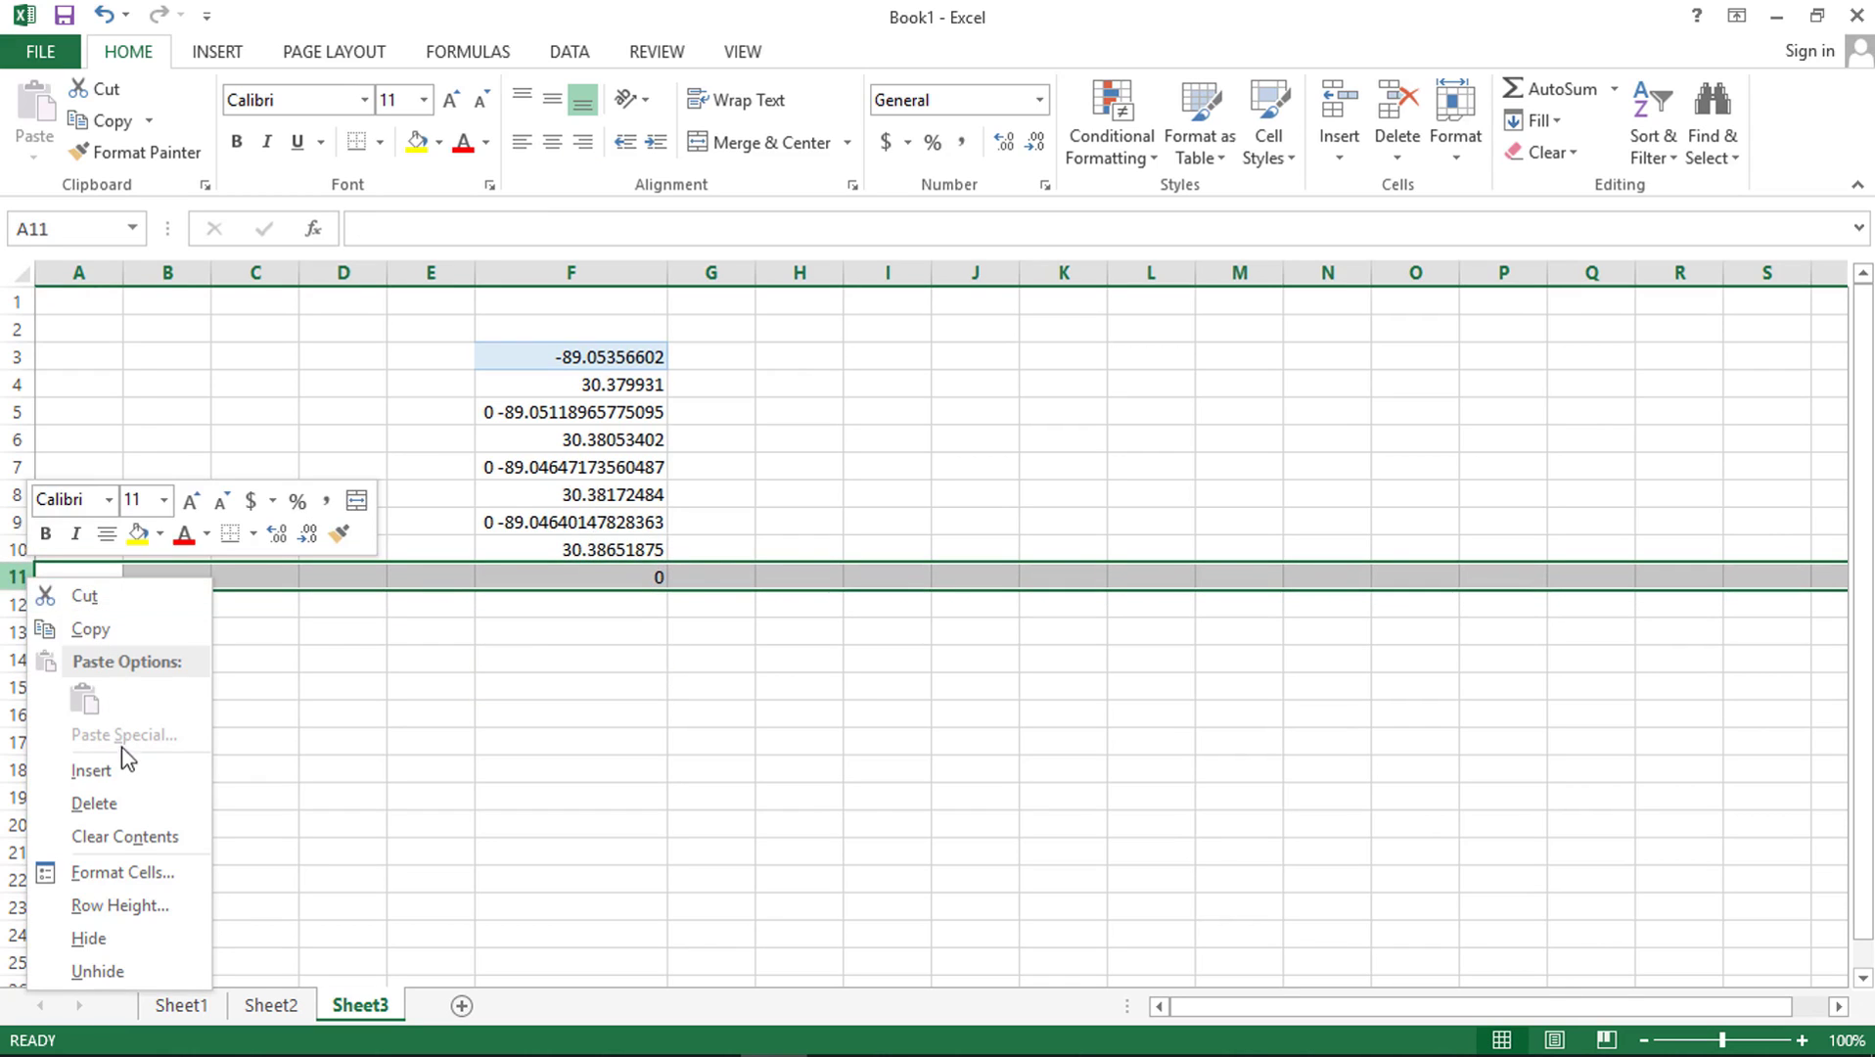
left_click(124, 803)
left_click(575, 734)
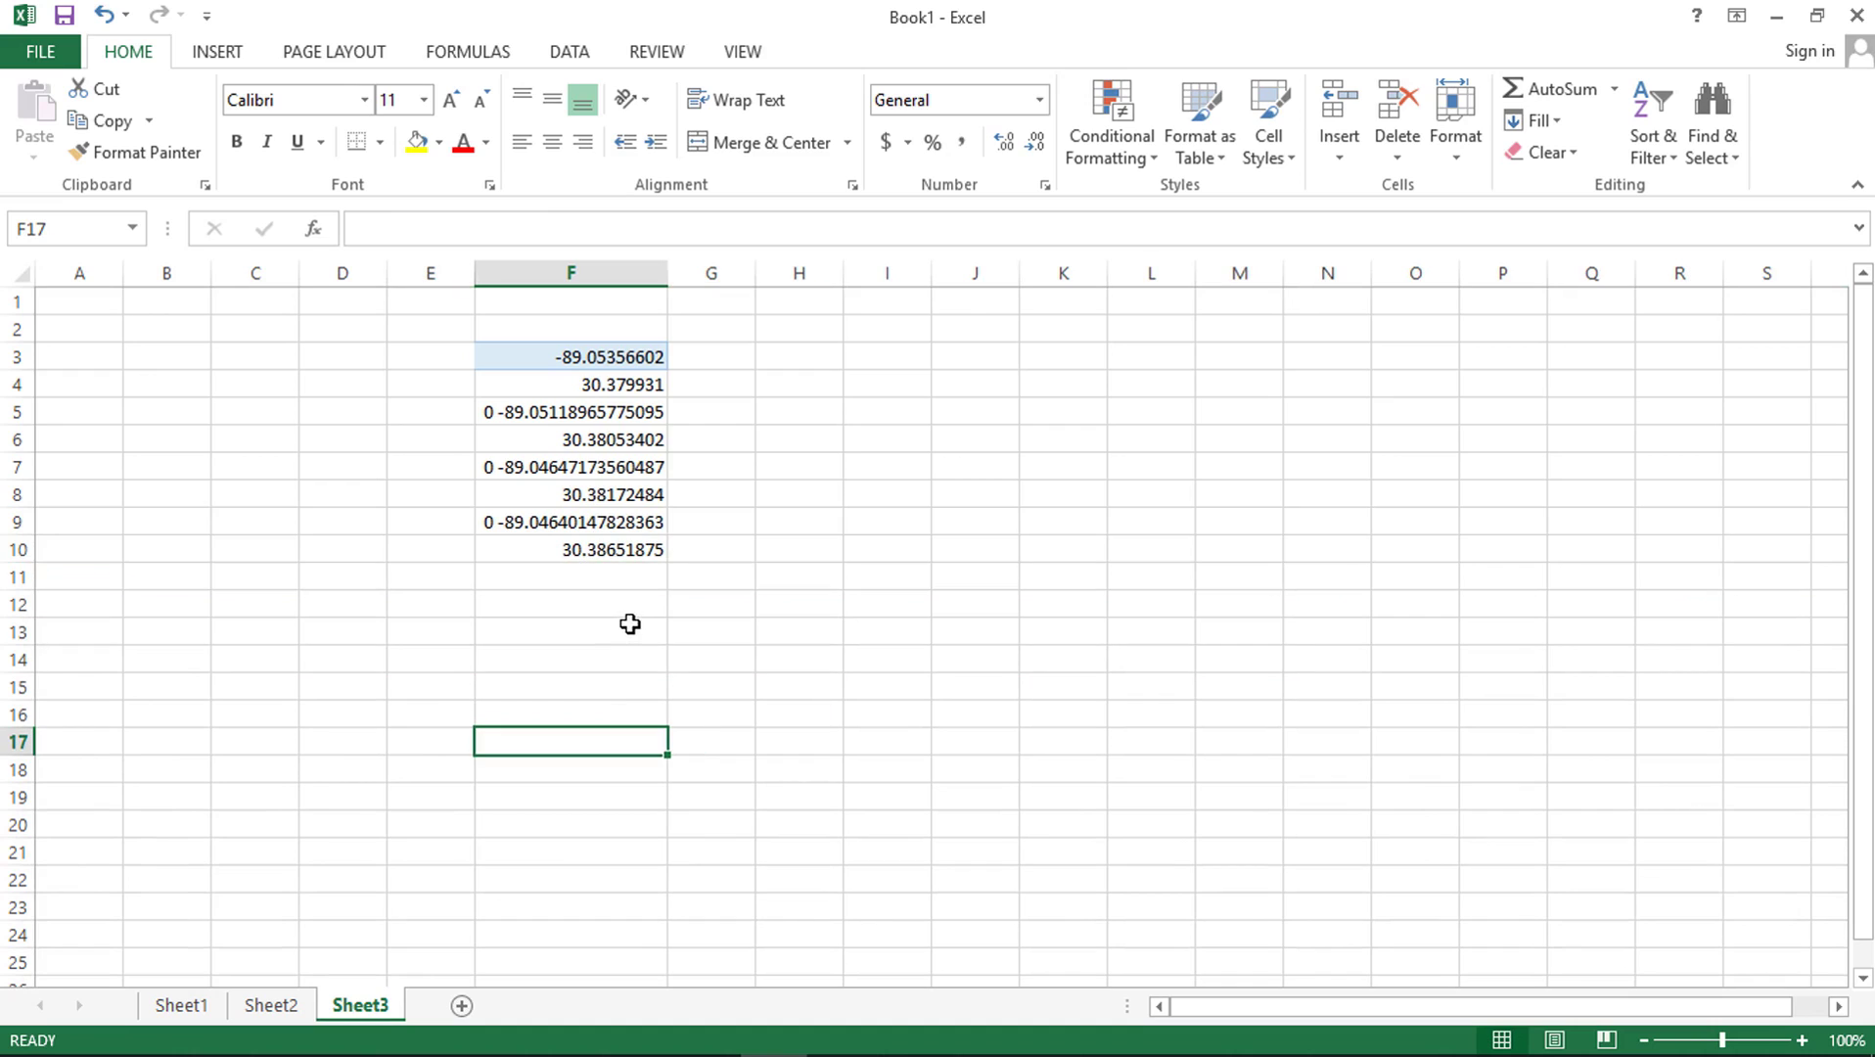
left_click(535, 413)
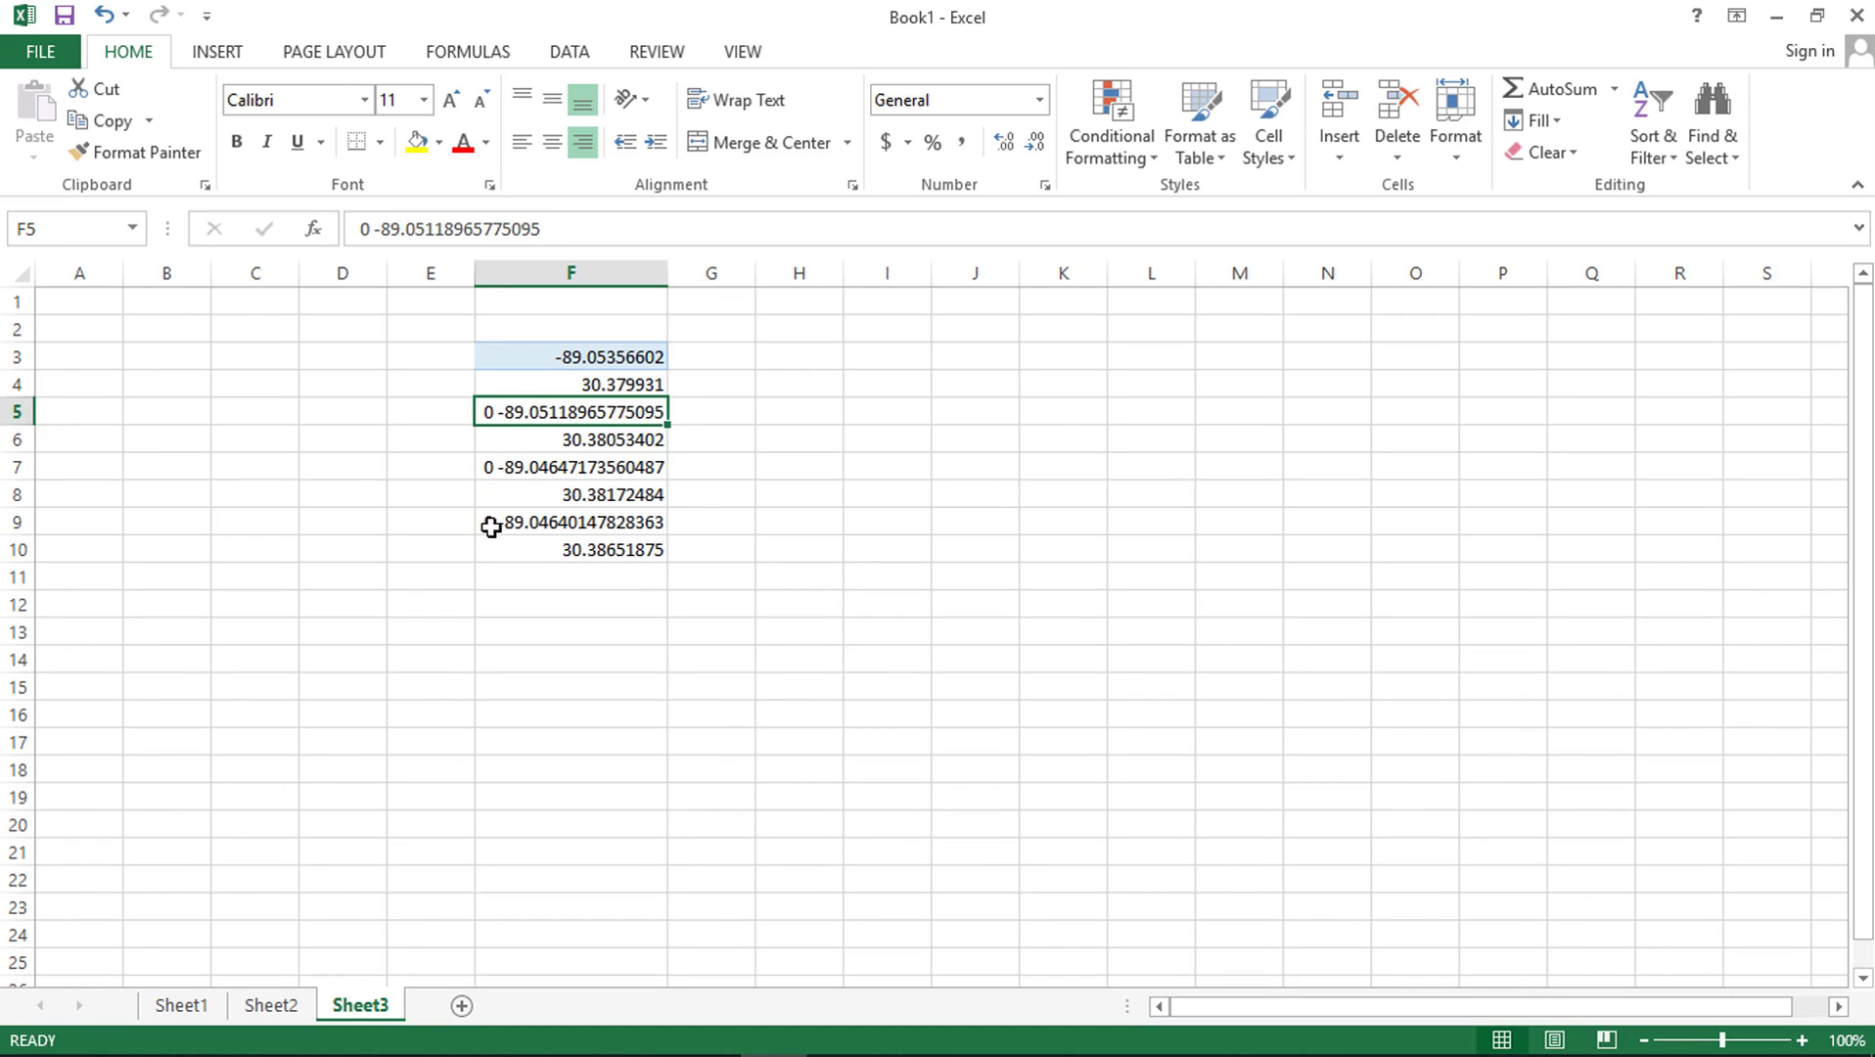
Inspect F5's entry to see its leading 0 prefix
left_click(373, 231)
left_click(343, 231)
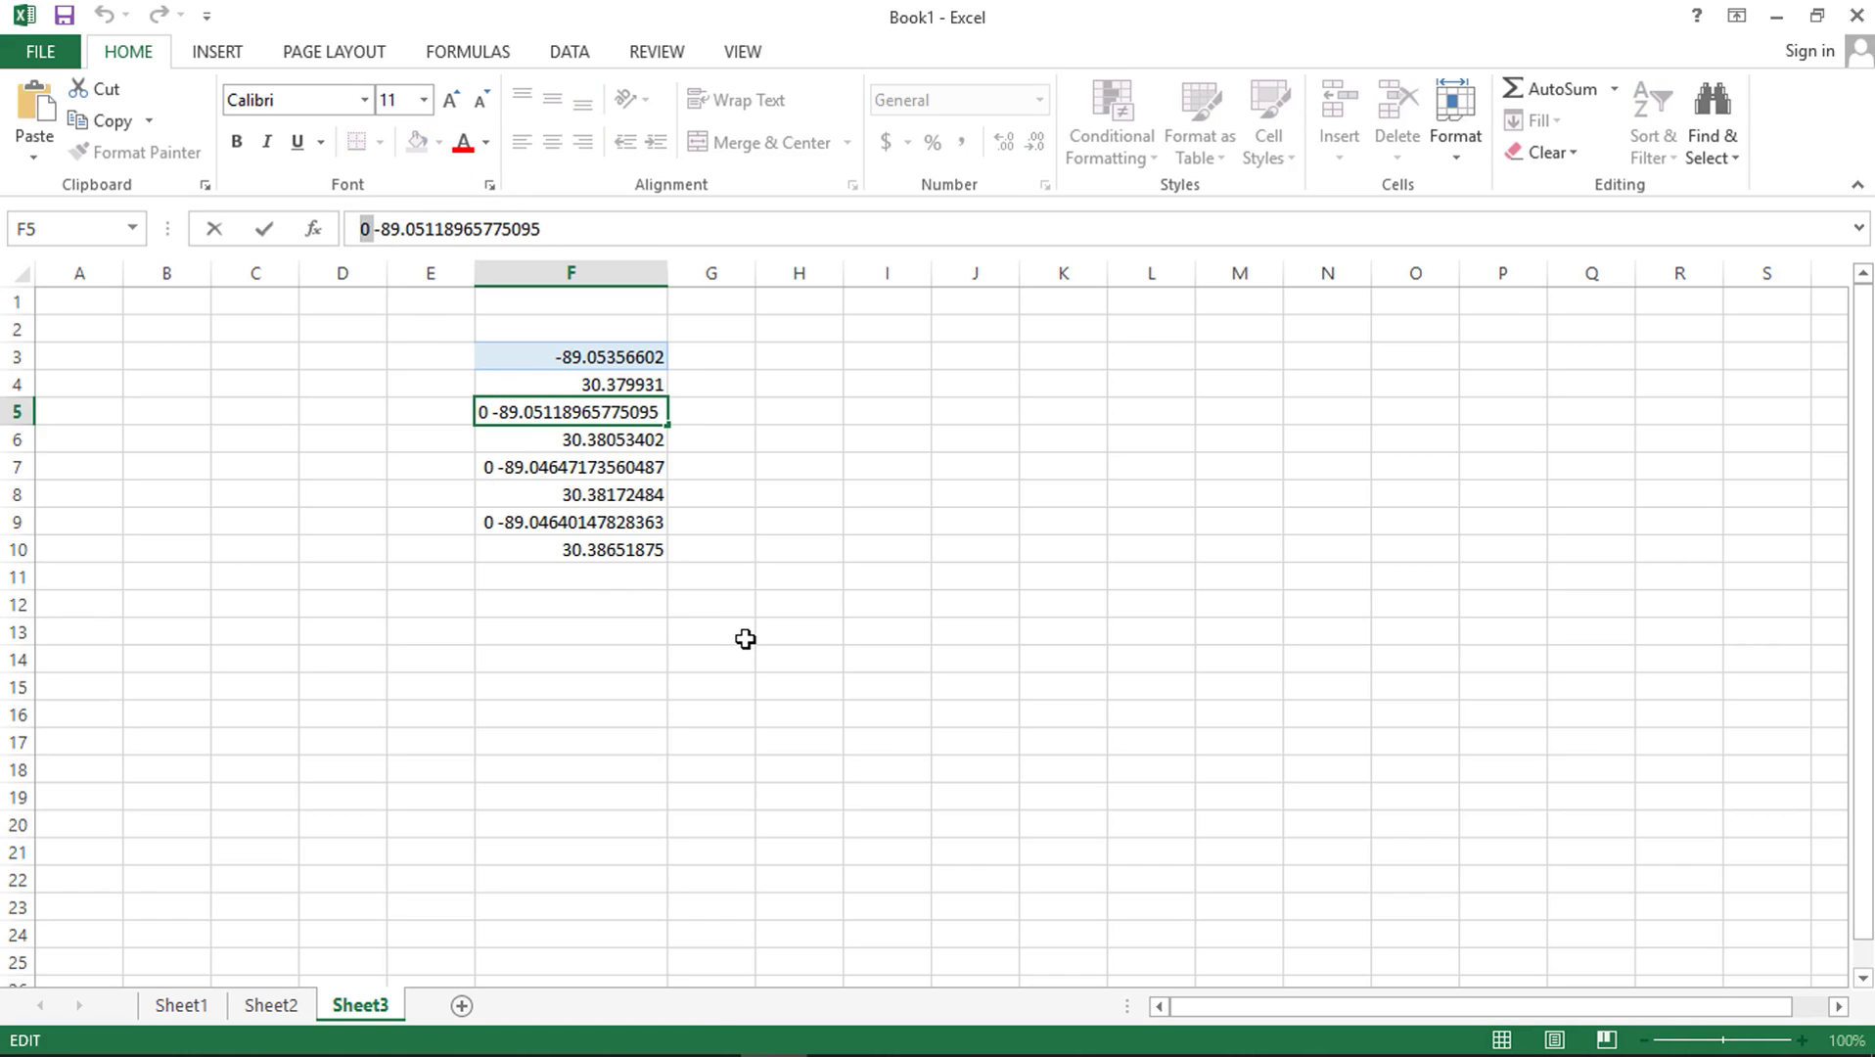
left_click(744, 639)
Replace every '0 ' in column F with nothing using Replace All
left_click(572, 273)
key("ctrl+h")
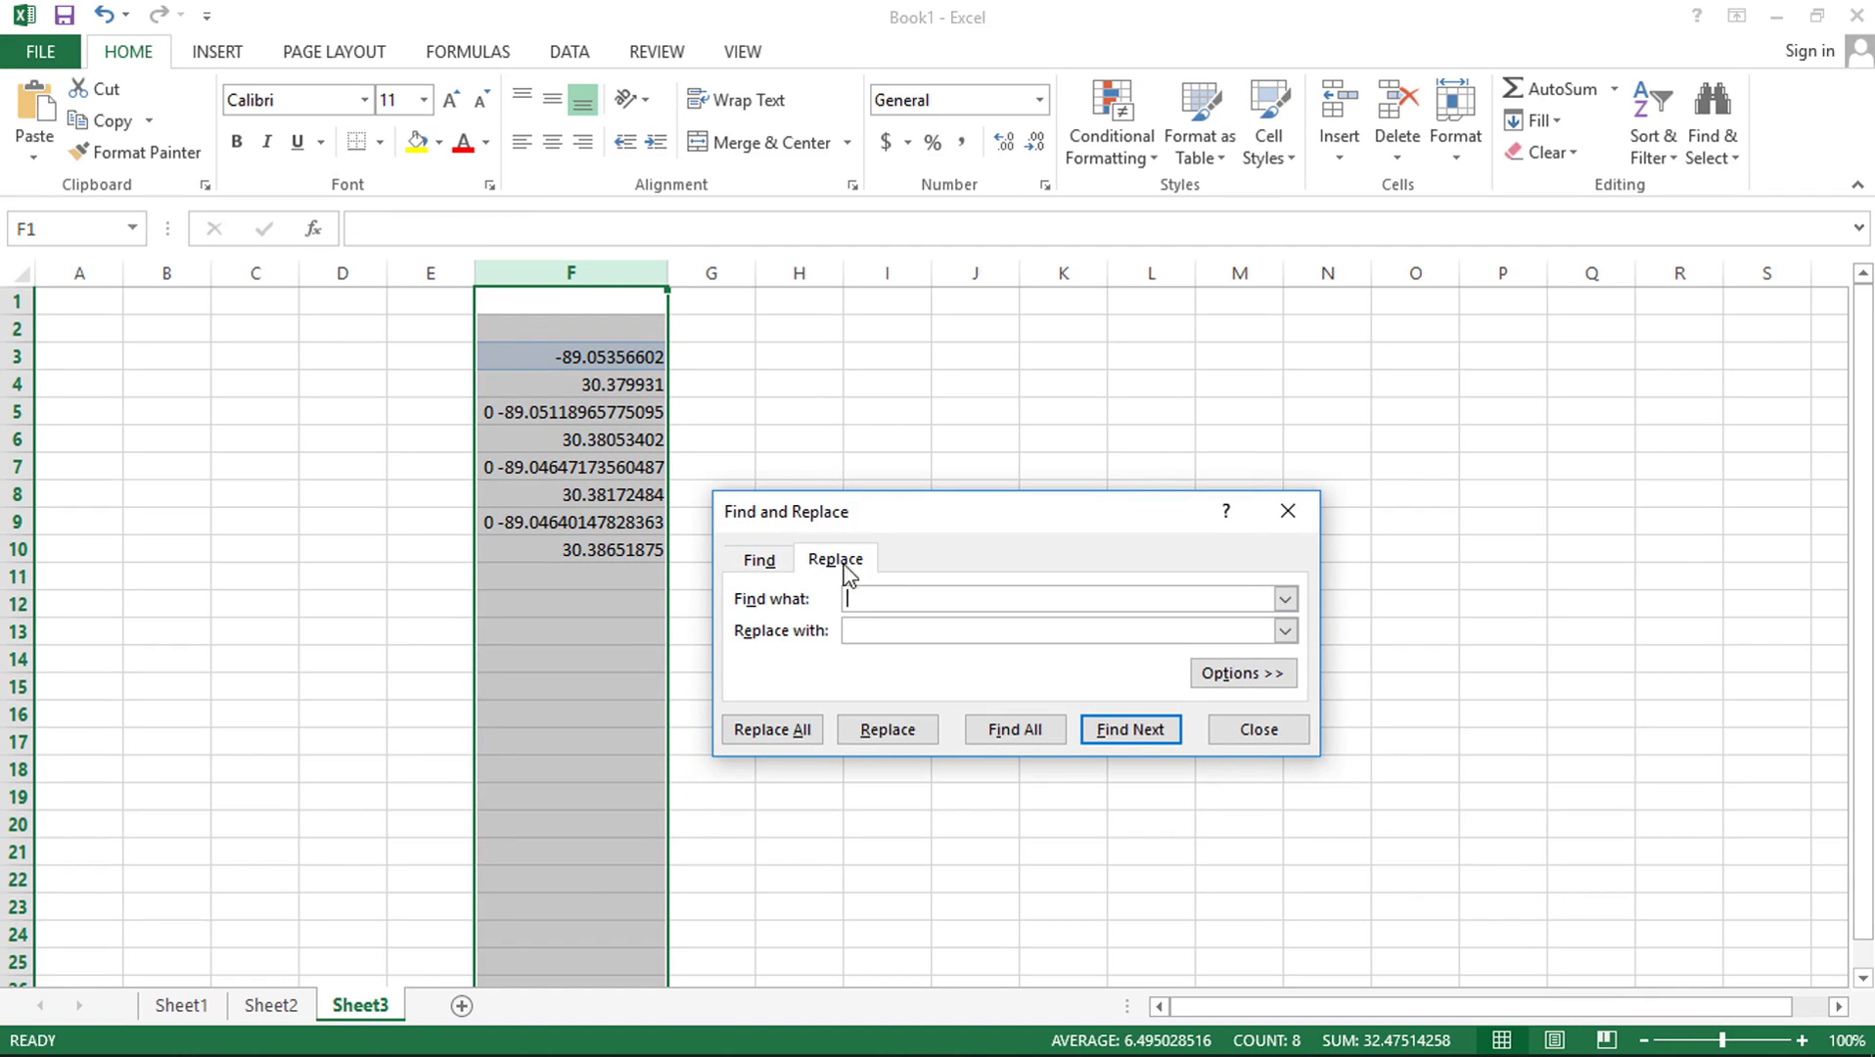
type("0")
left_click(804, 728)
left_click(946, 617)
left_click(1229, 732)
left_click(789, 569)
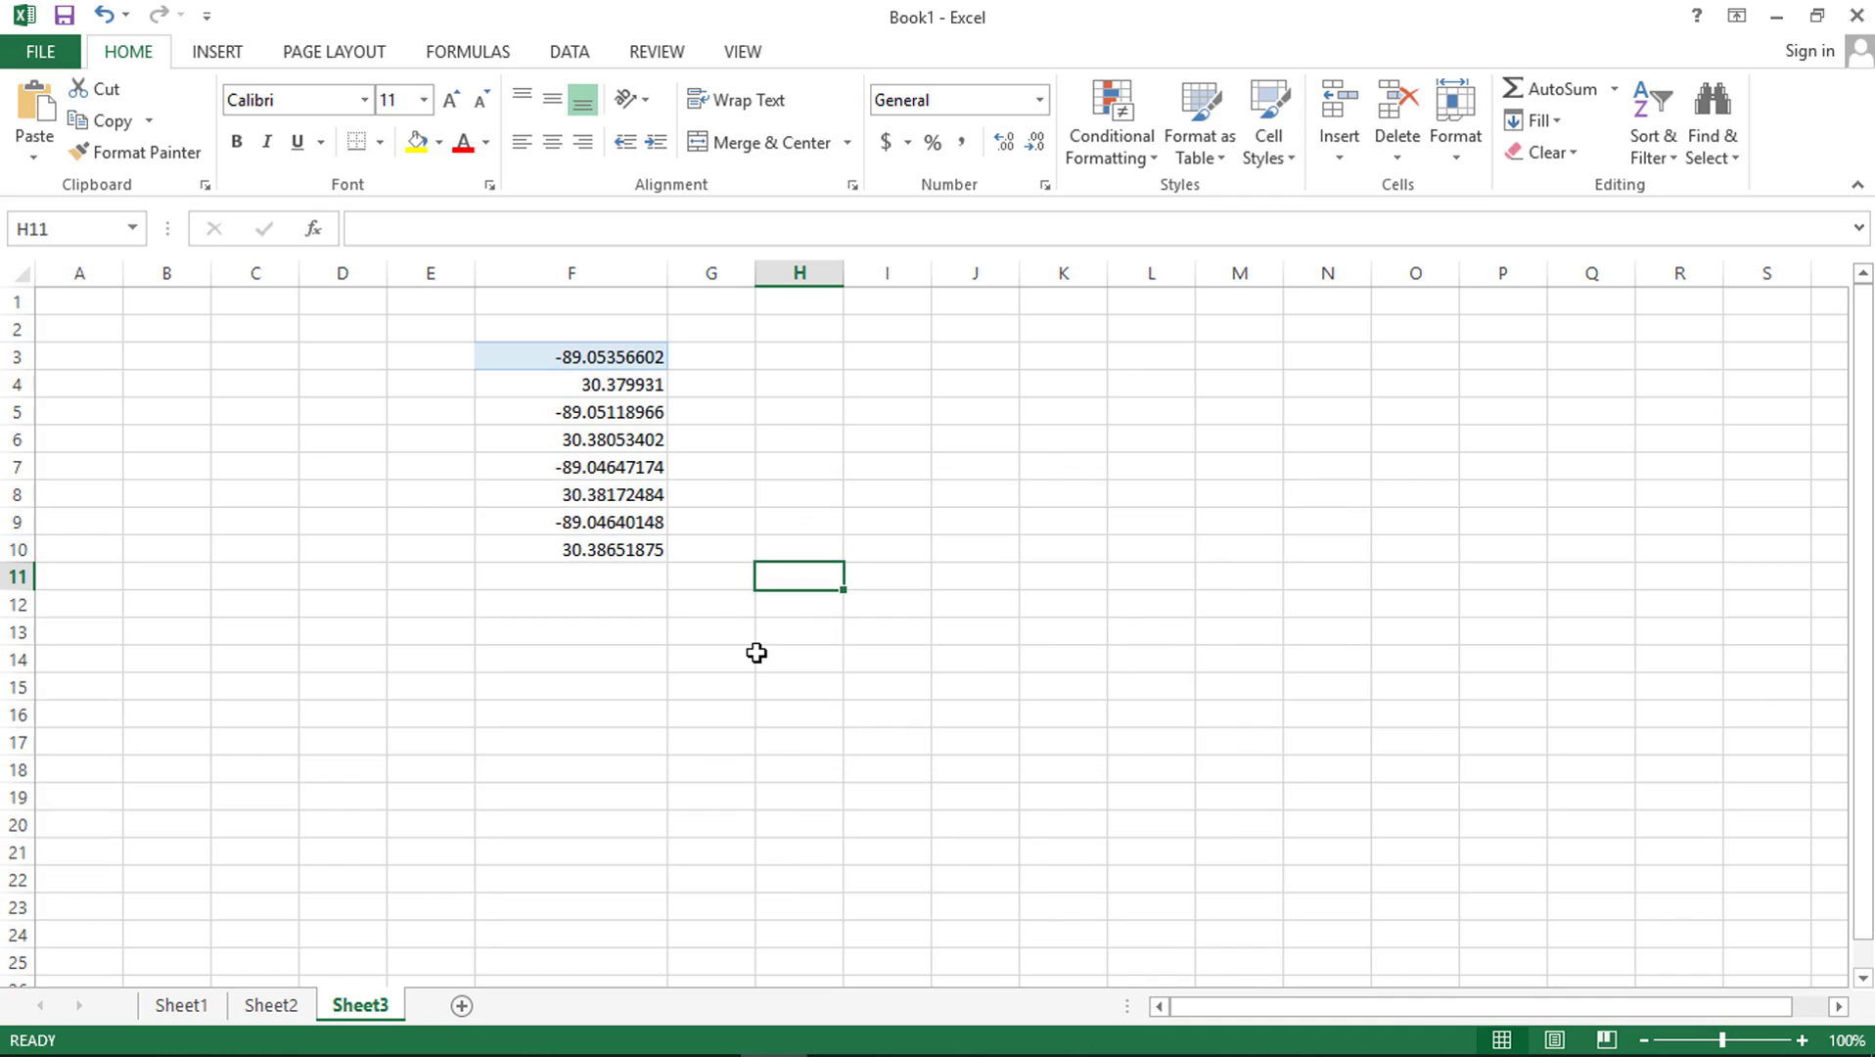
Enter LONG in G3 and LAT in G4, then fill the pattern down to G10
left_click(715, 353)
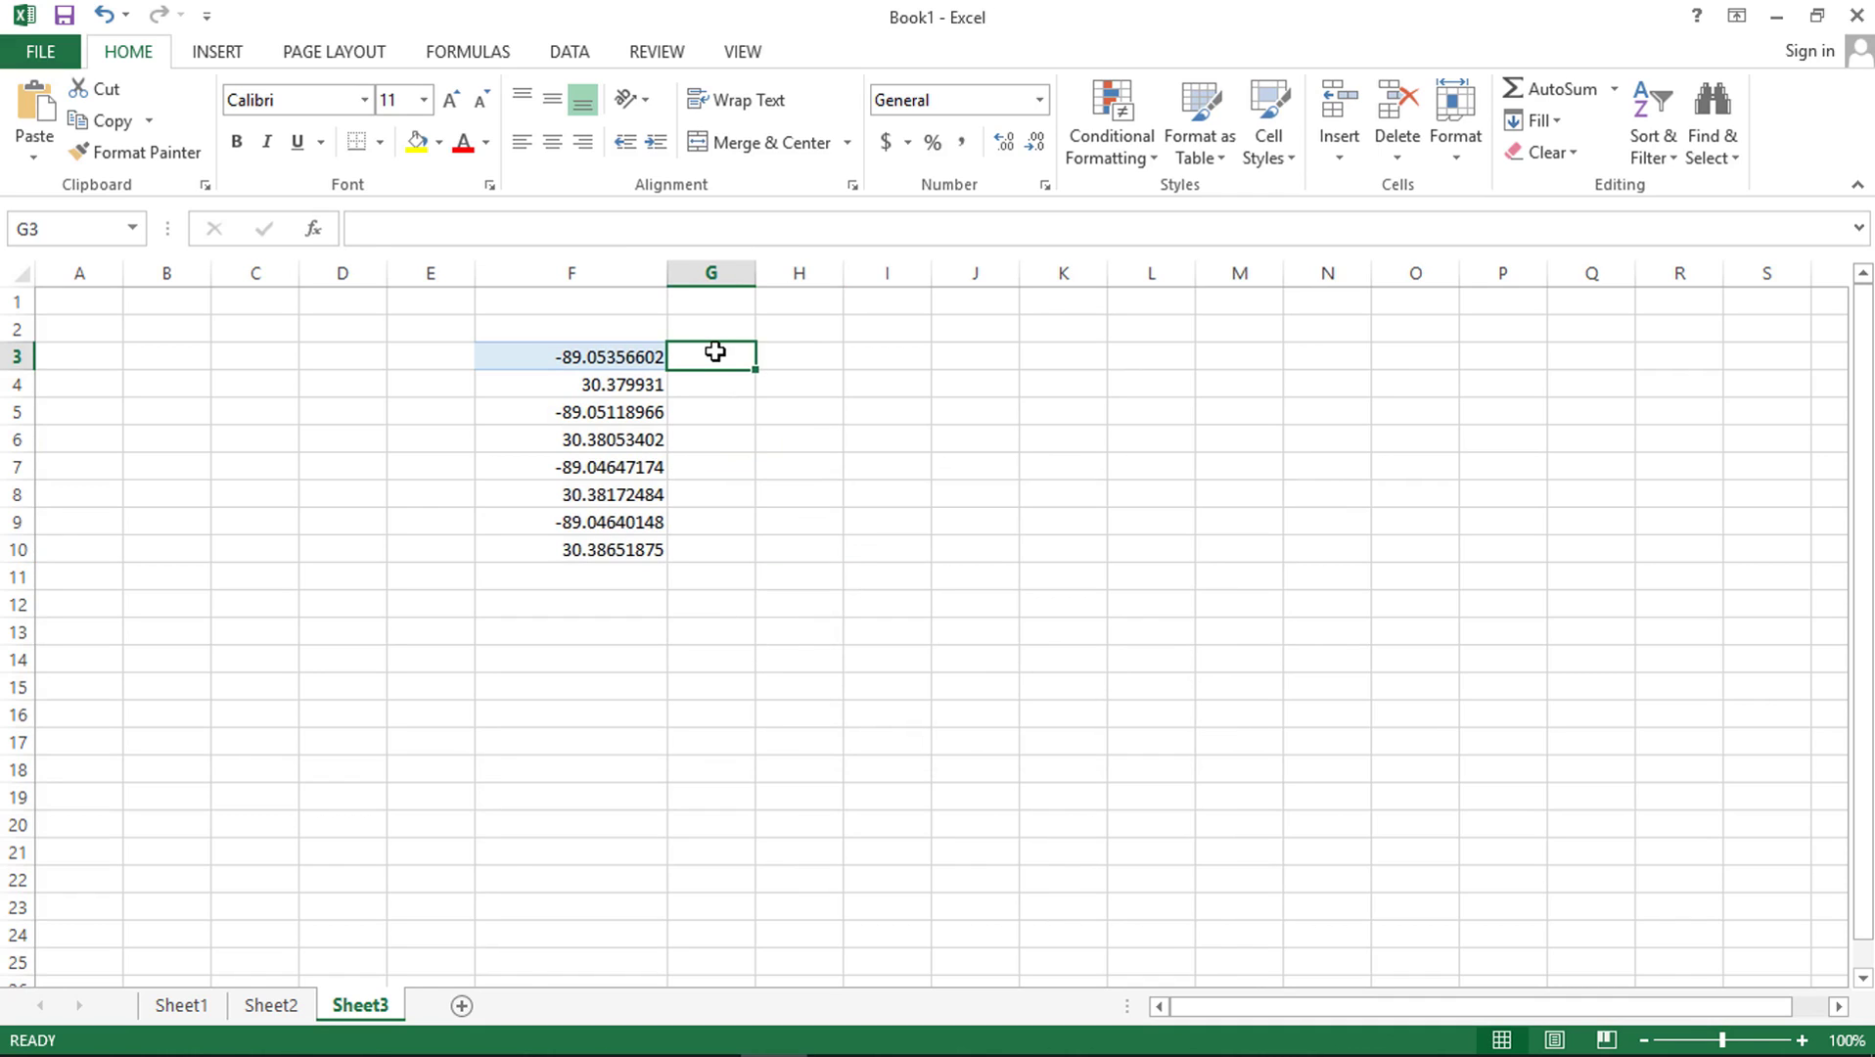
type("LONG")
key("Return")
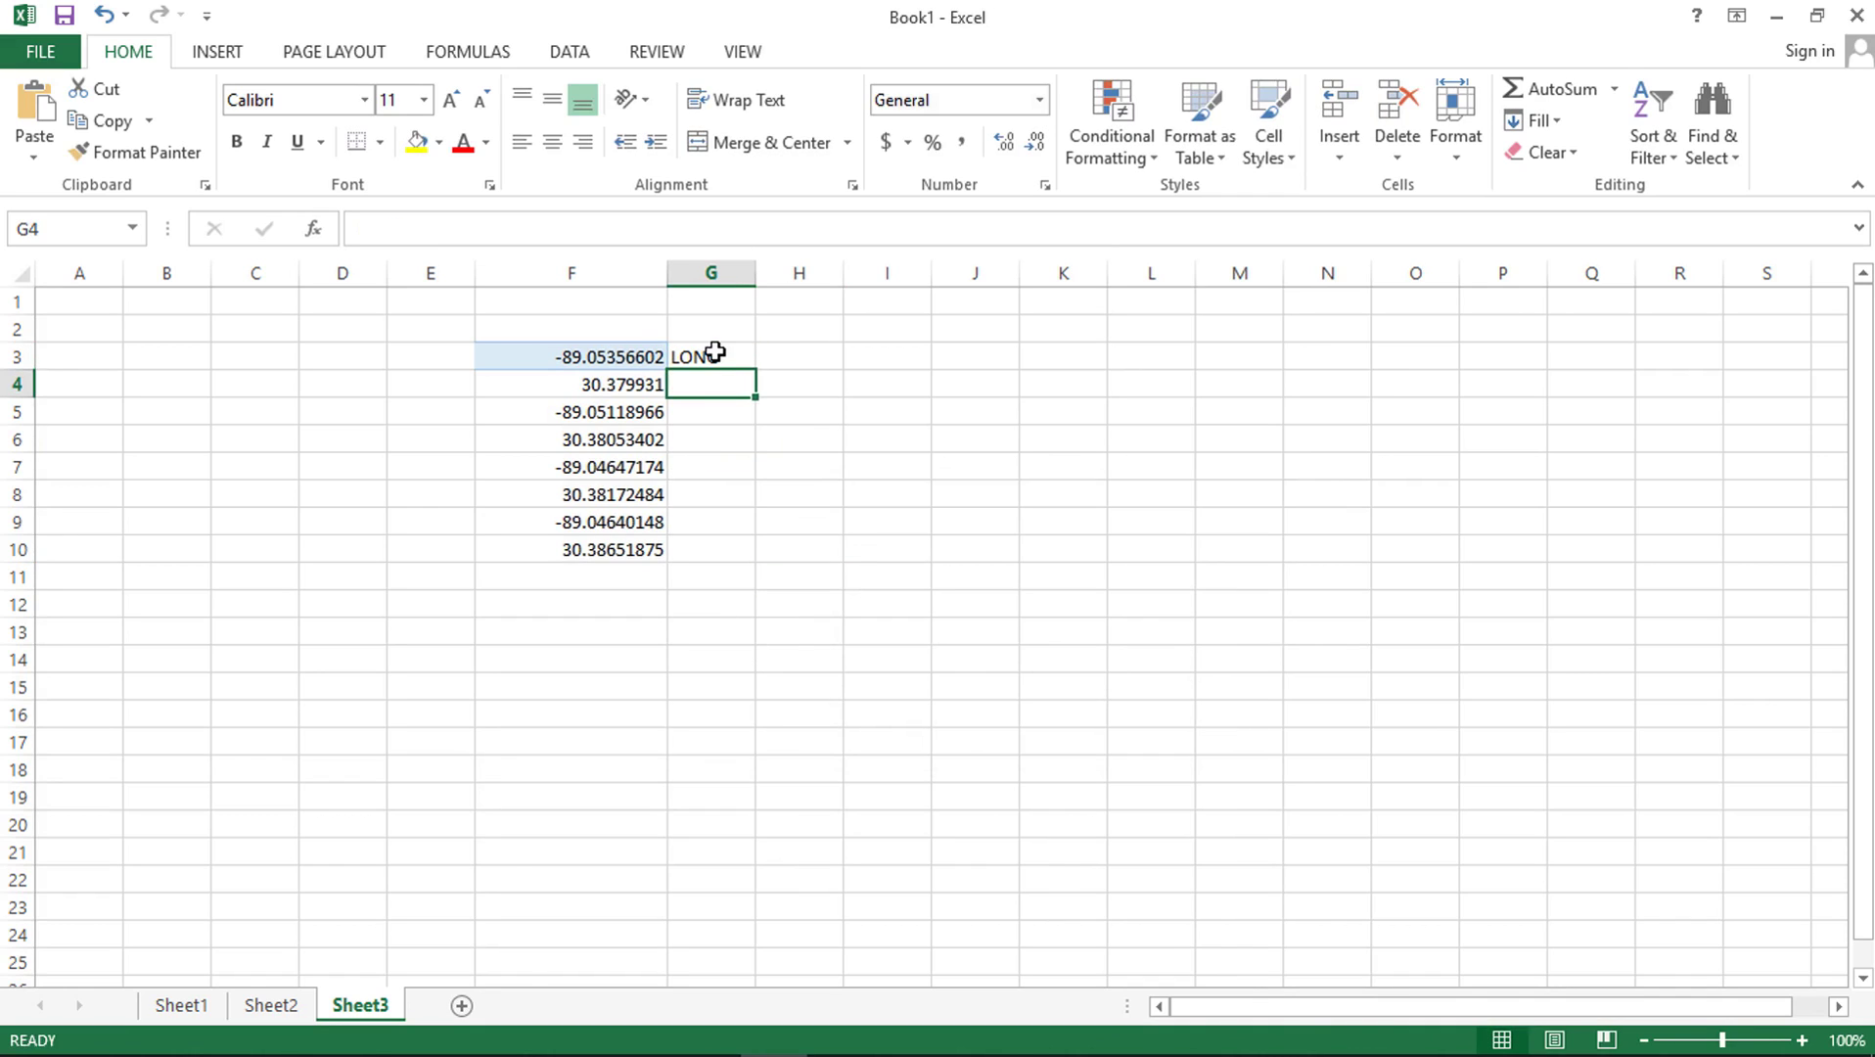
type("LAT")
key("Return")
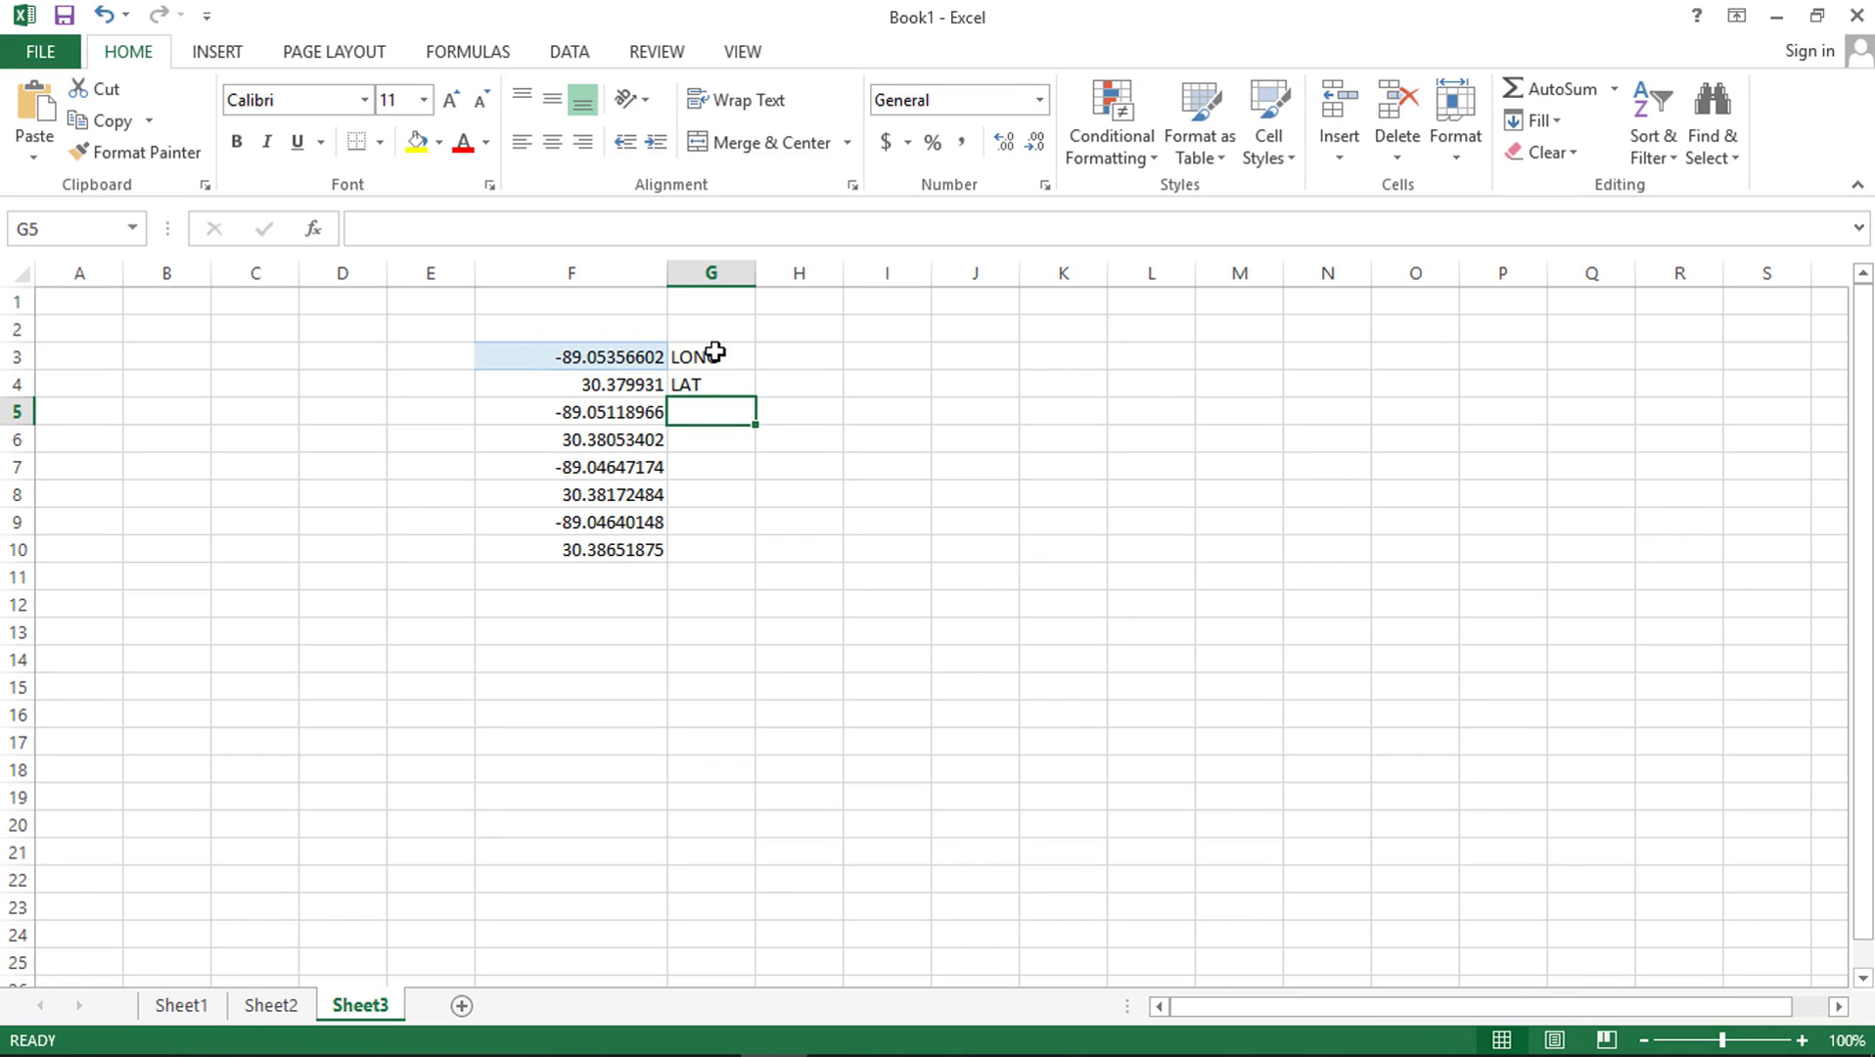
left_click_drag(715, 355, 712, 384)
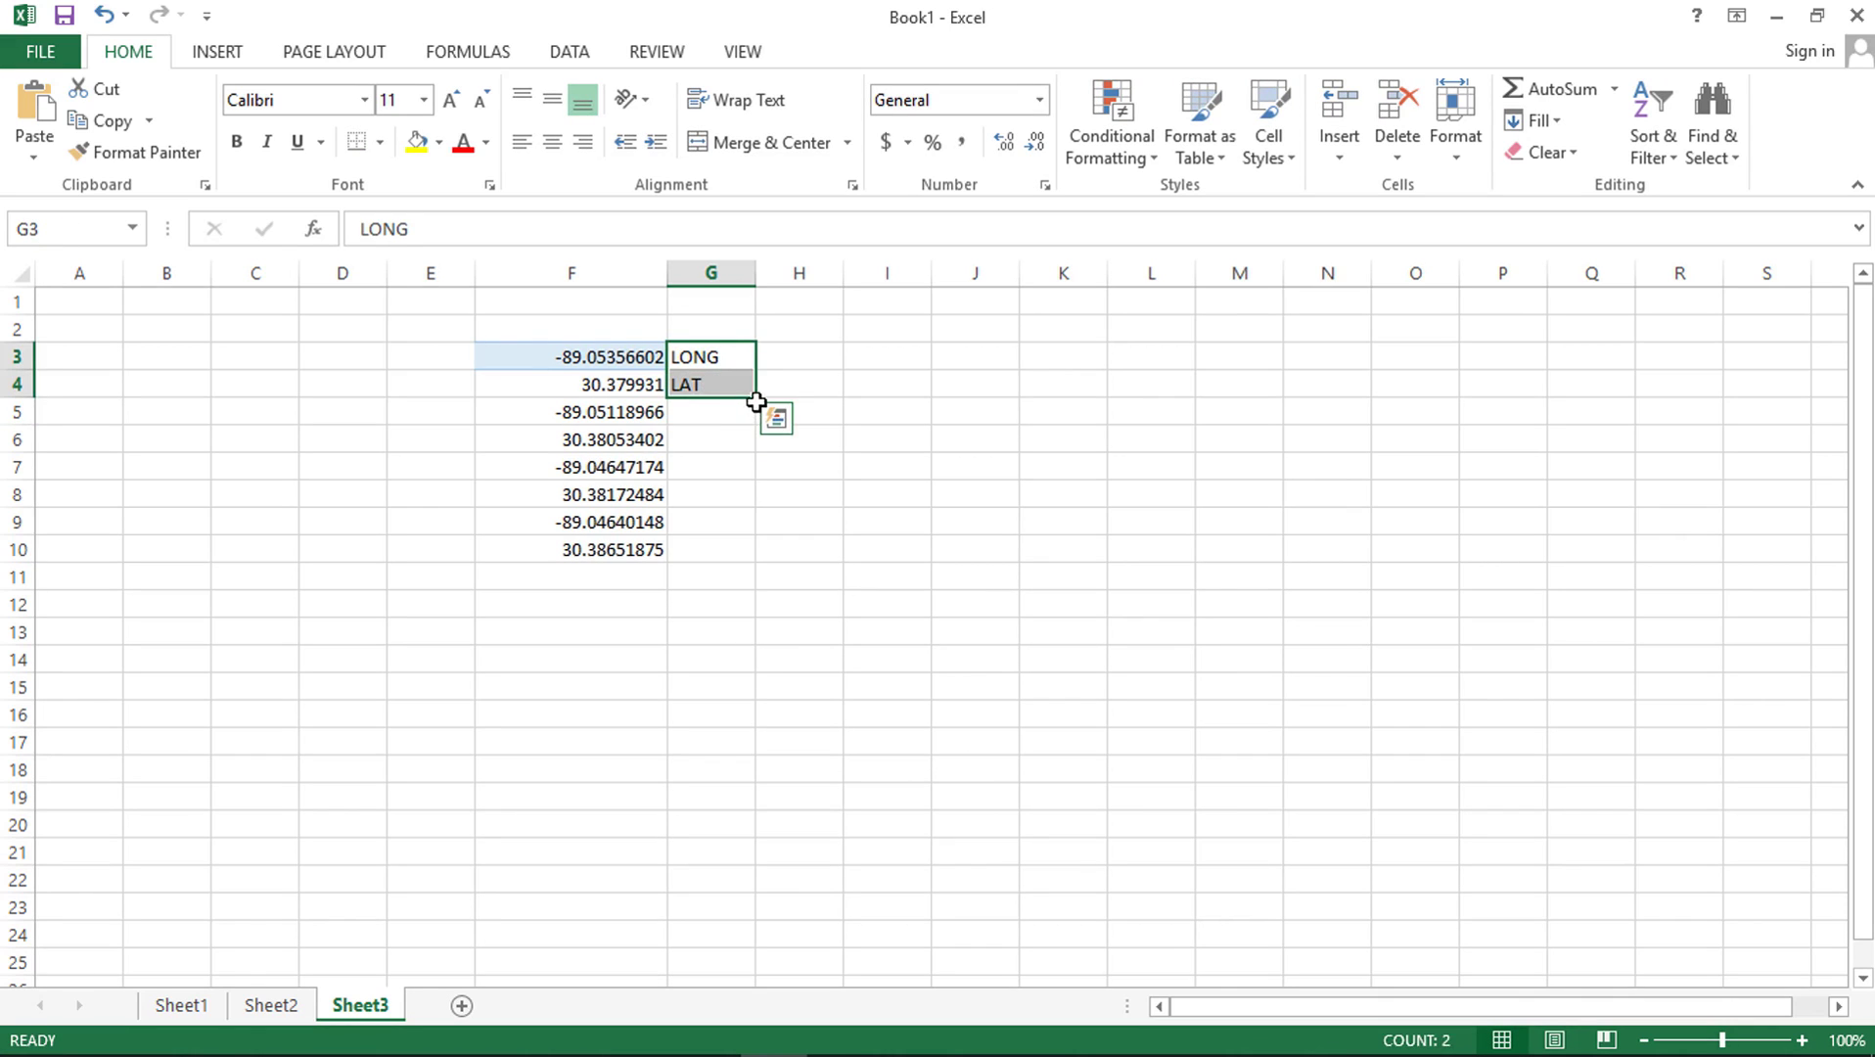
double_click(758, 399)
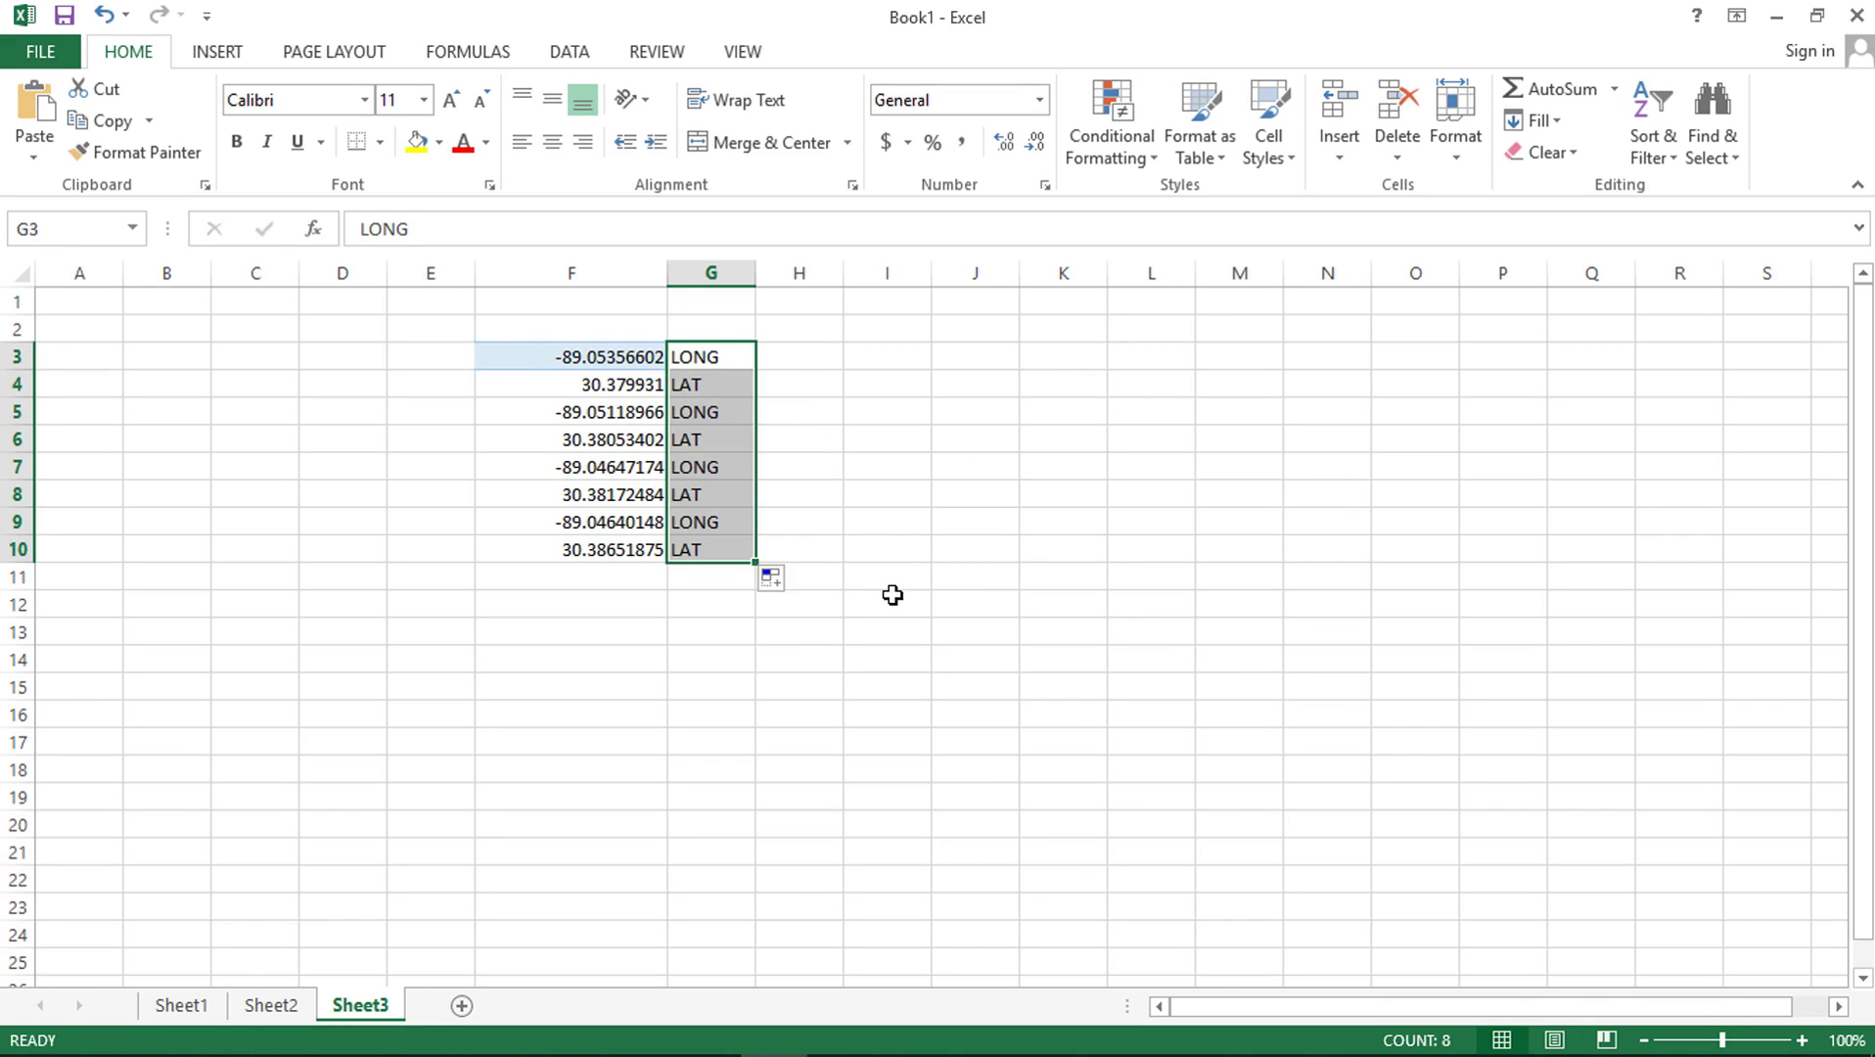
left_click(713, 357)
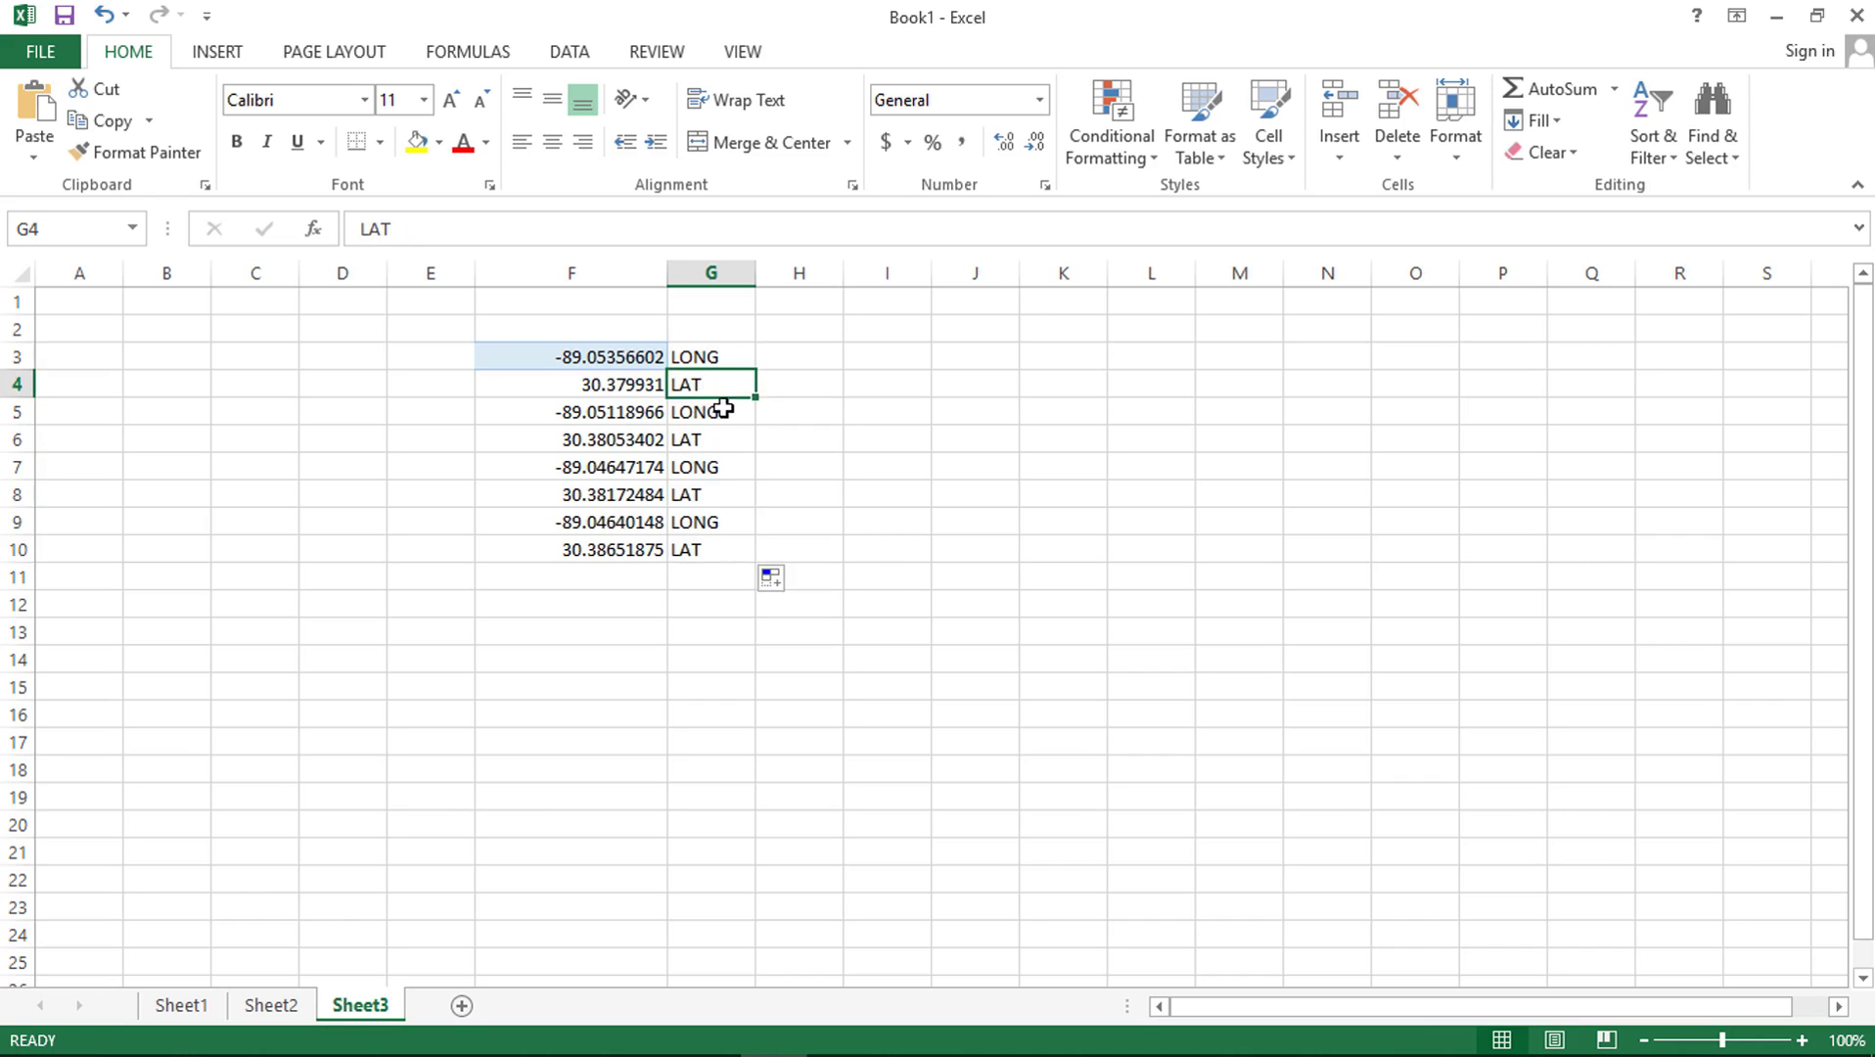
left_click(724, 415)
left_click(712, 468)
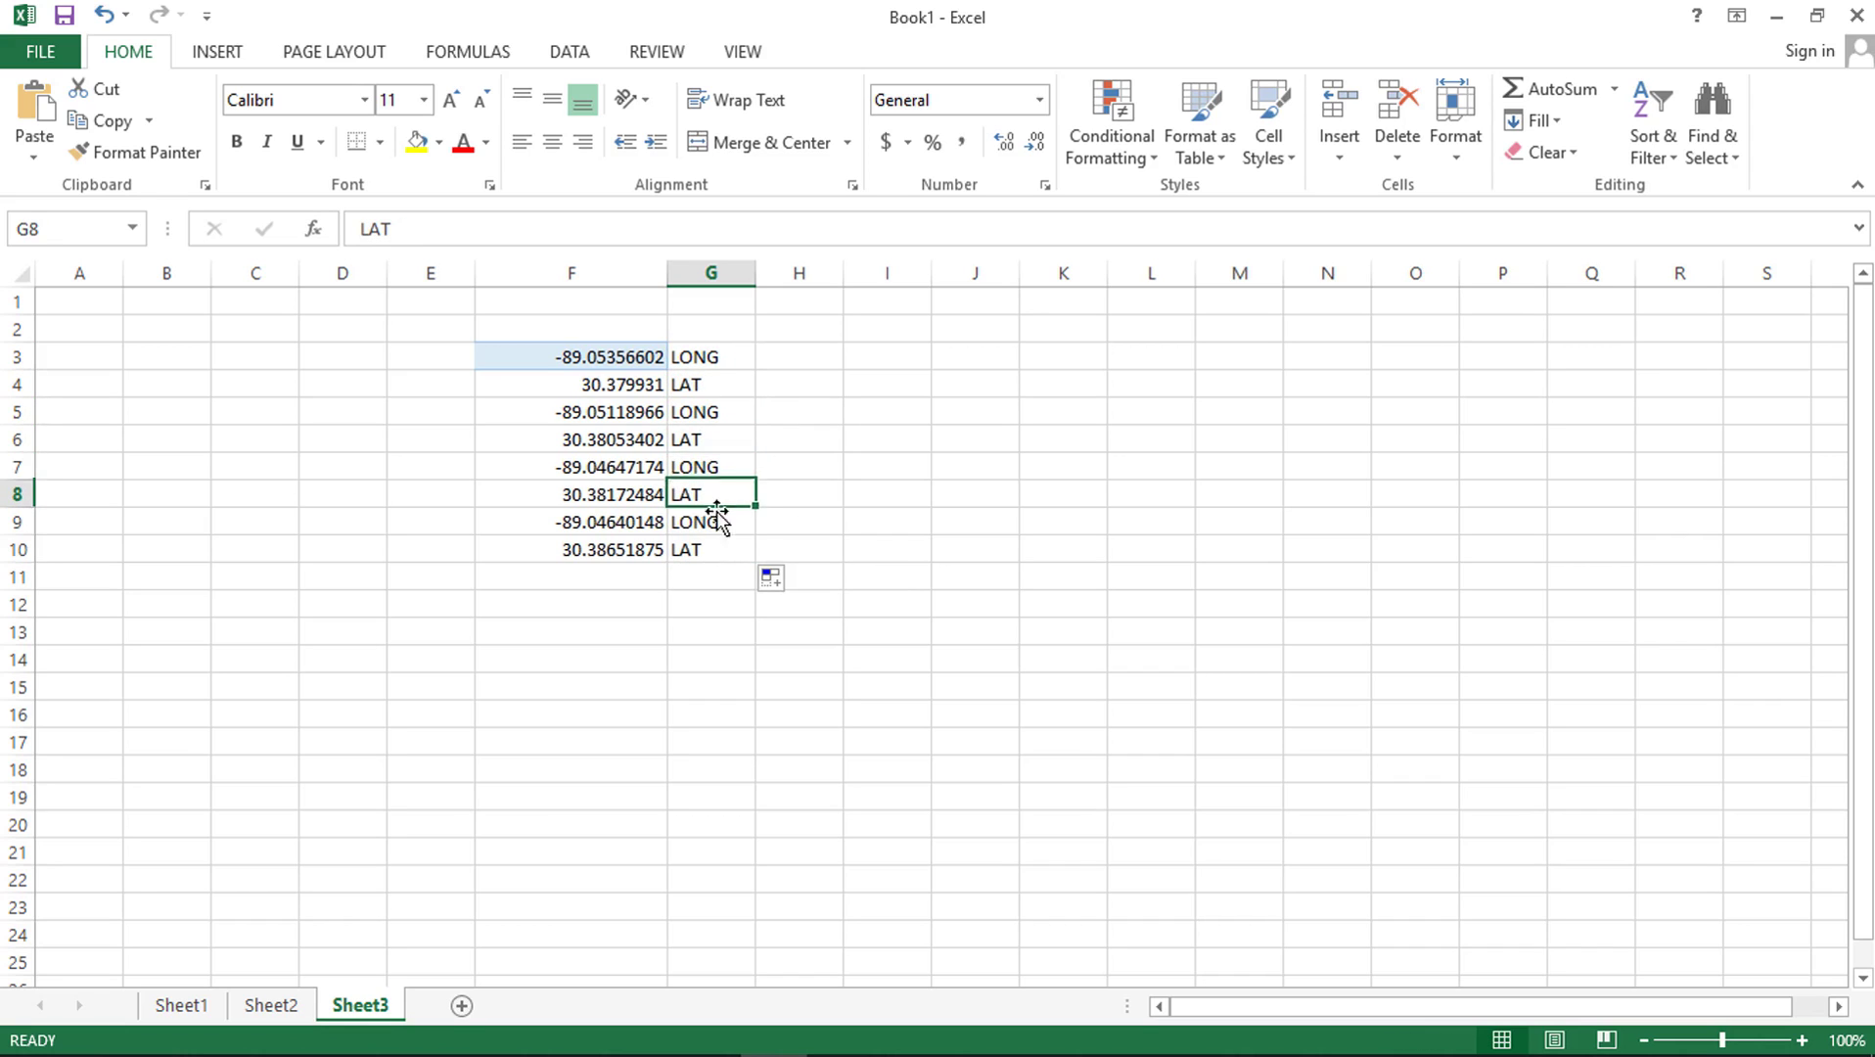
left_click(717, 523)
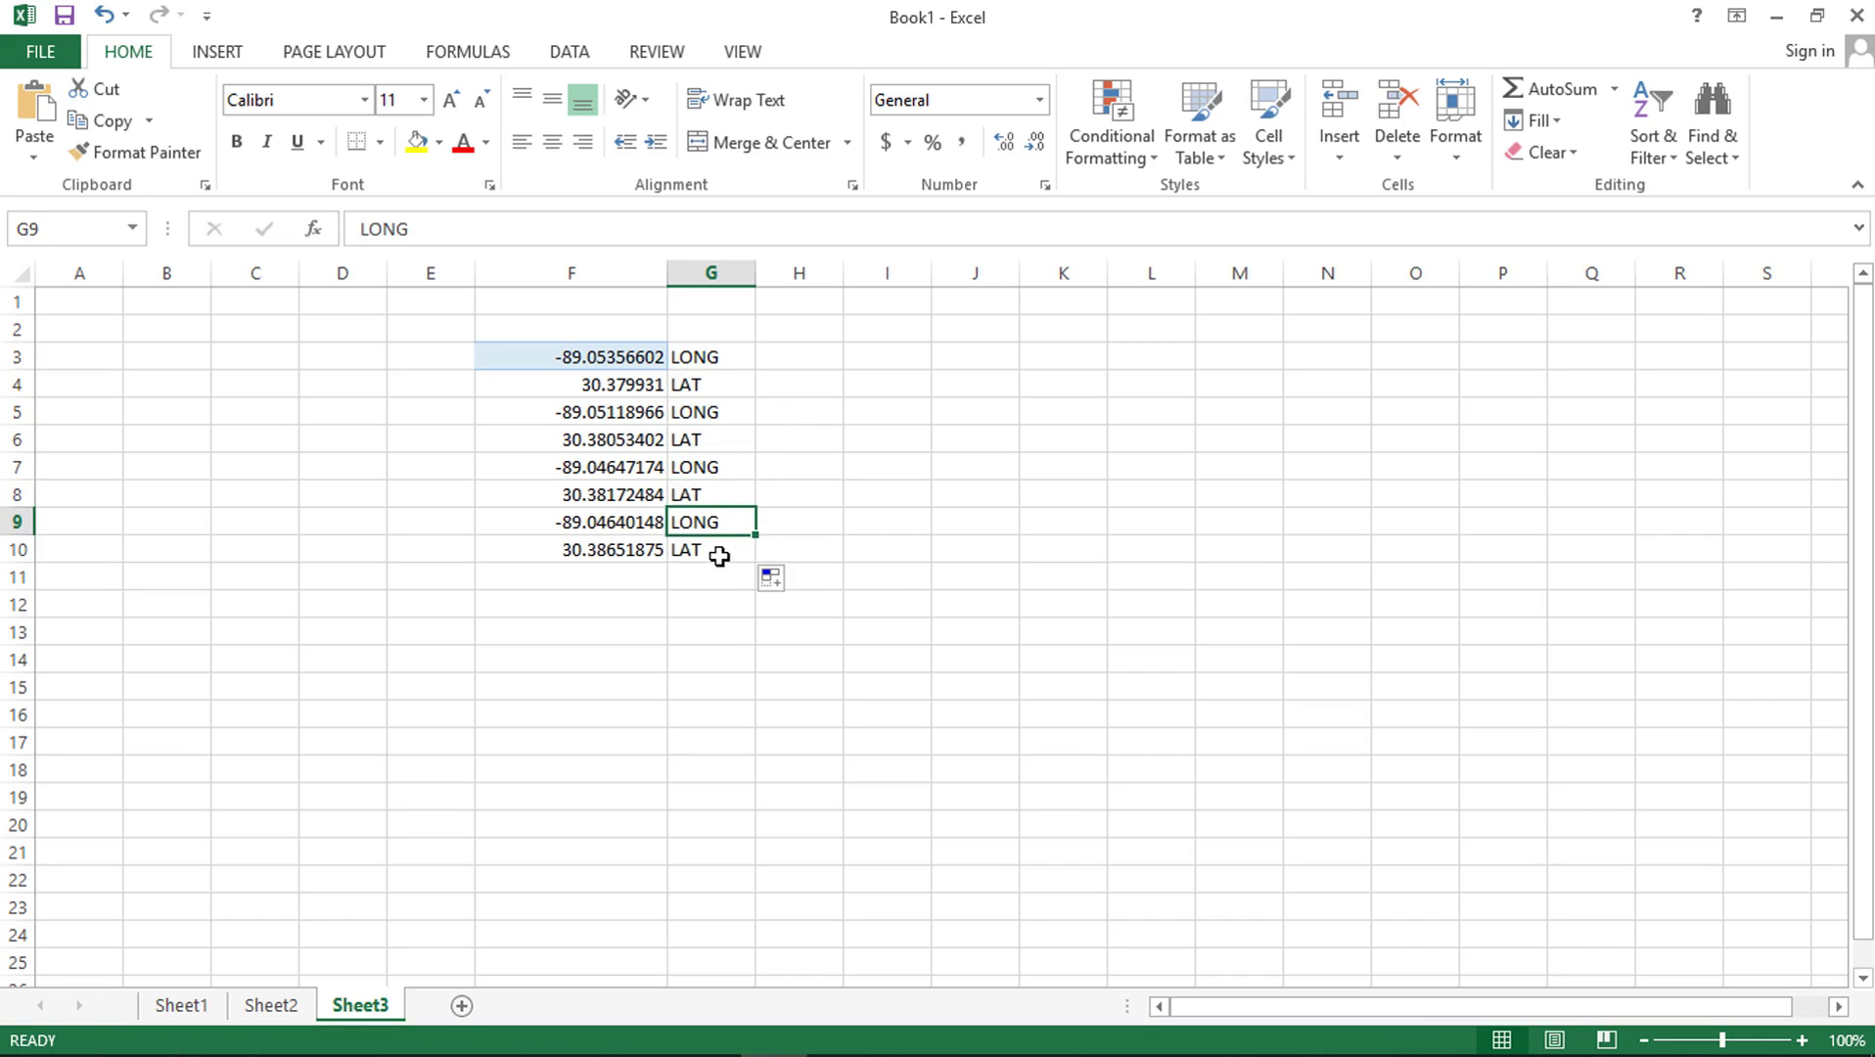
left_click(718, 657)
Add headers COORDINATES in F2 and TYPE in G2
left_click(573, 329)
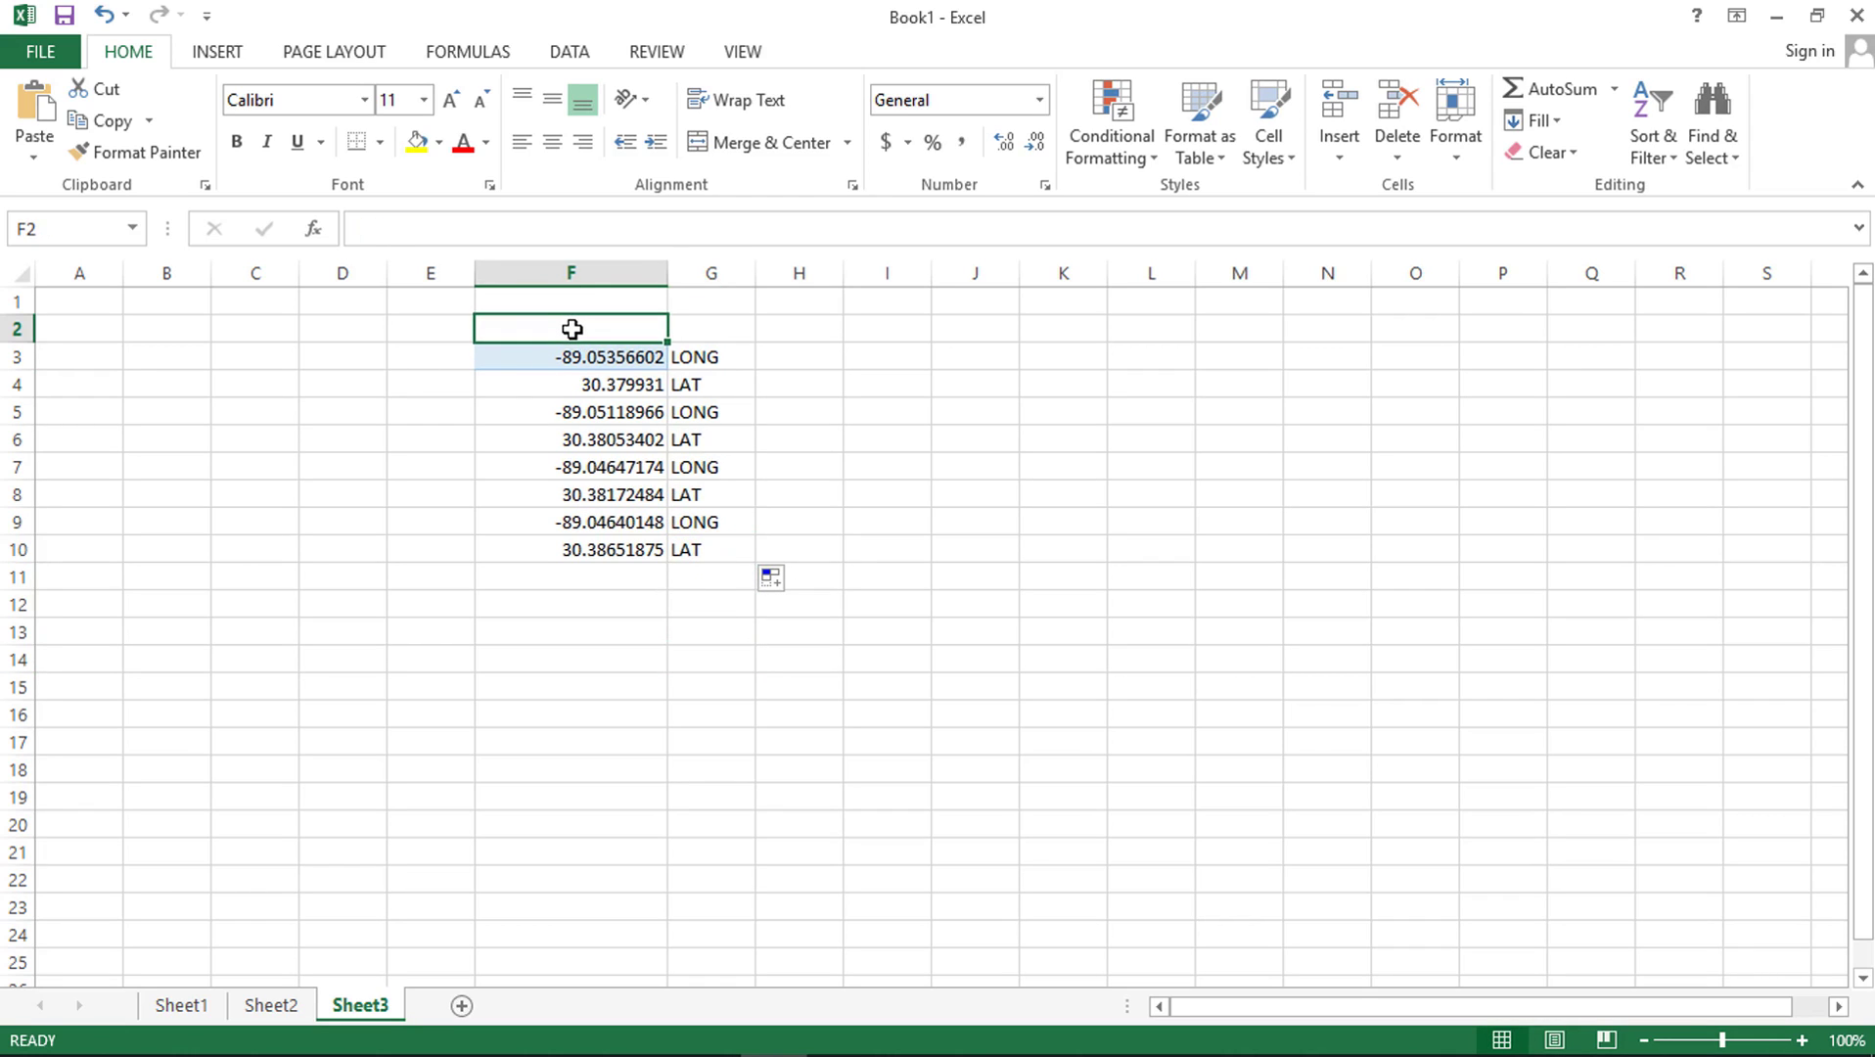
type("COORDI")
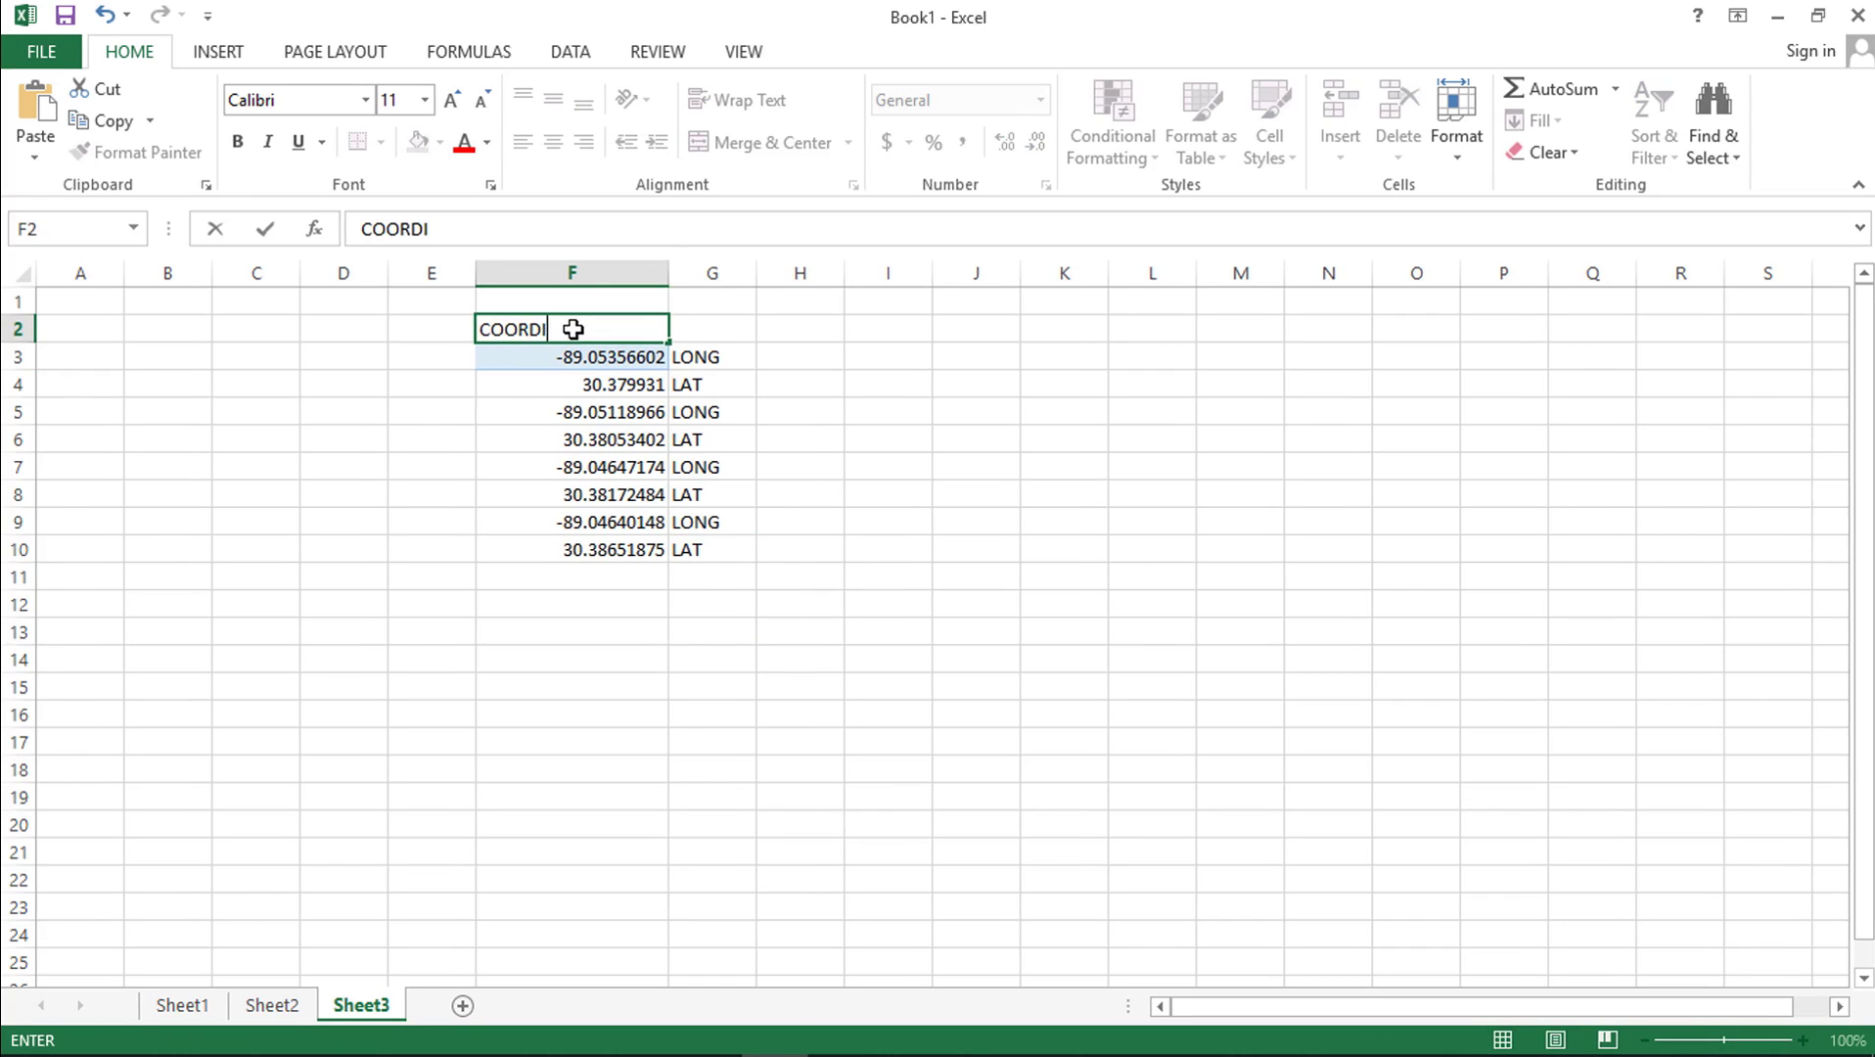
type("NATES")
key("Return")
left_click(699, 326)
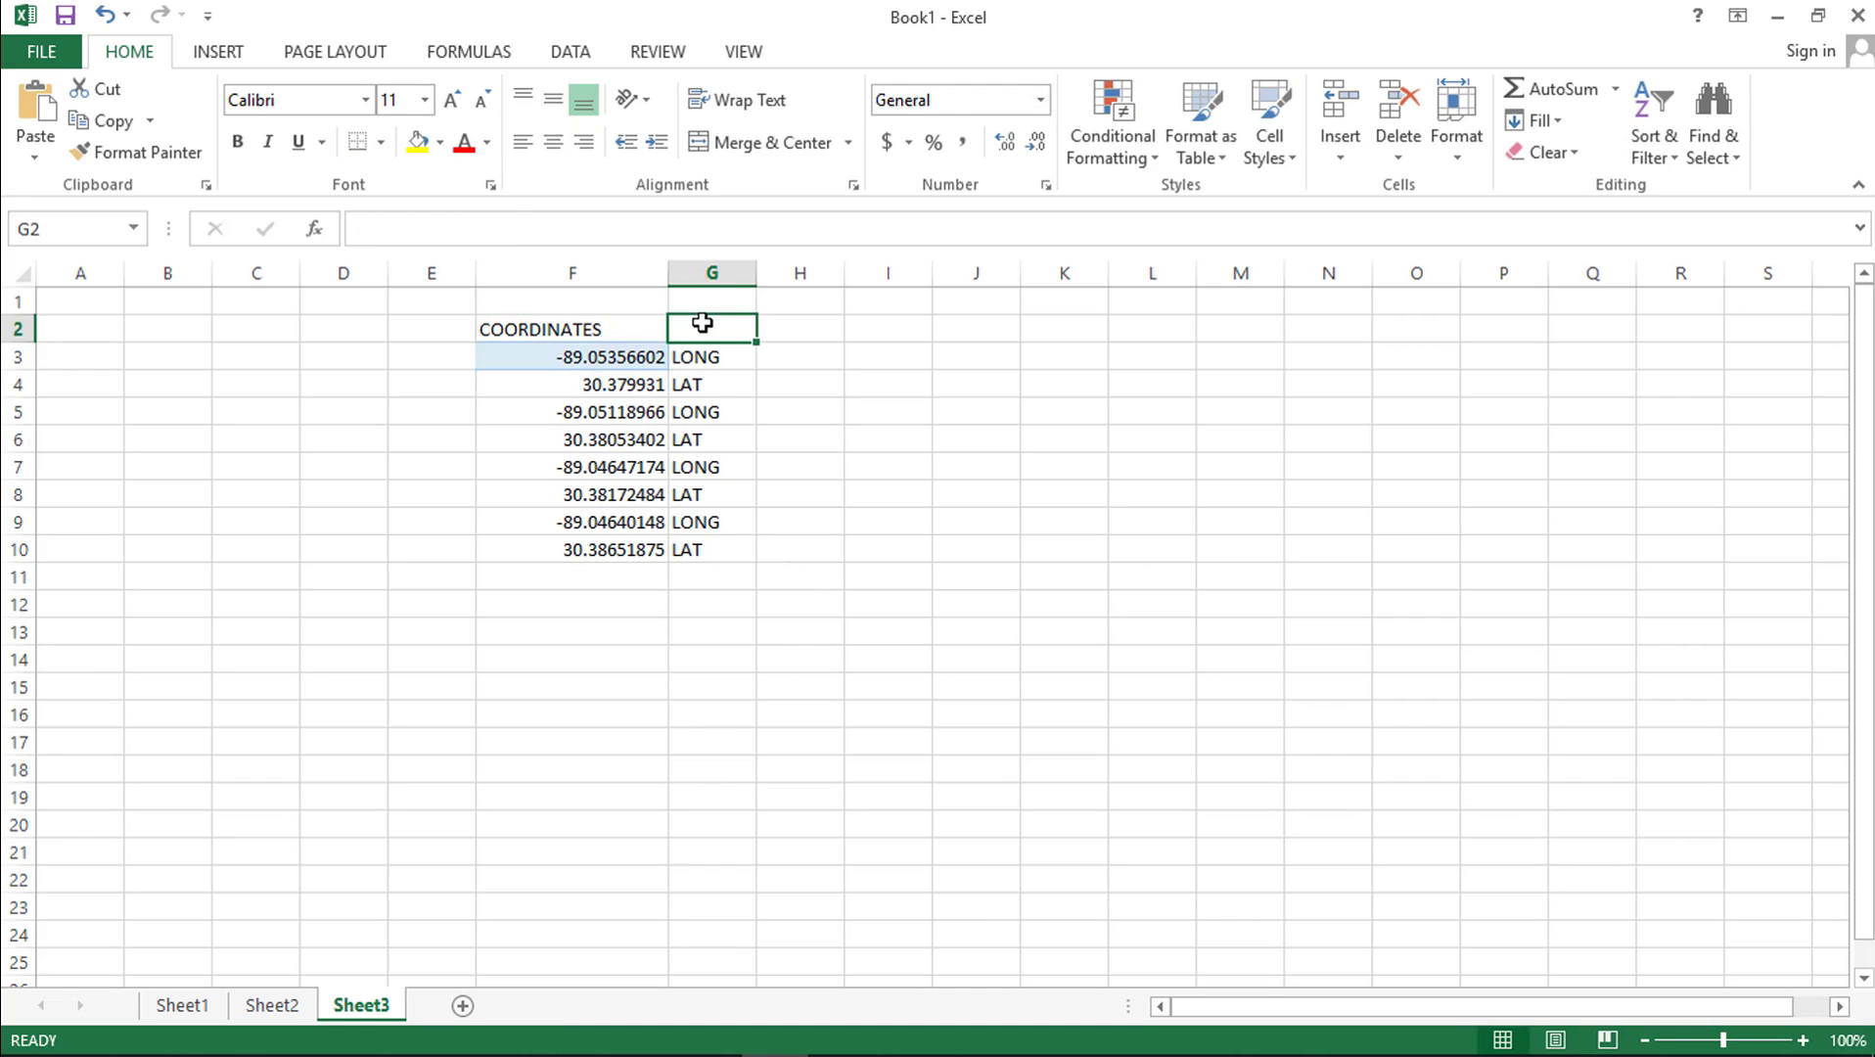
type("TYPE")
key("Return")
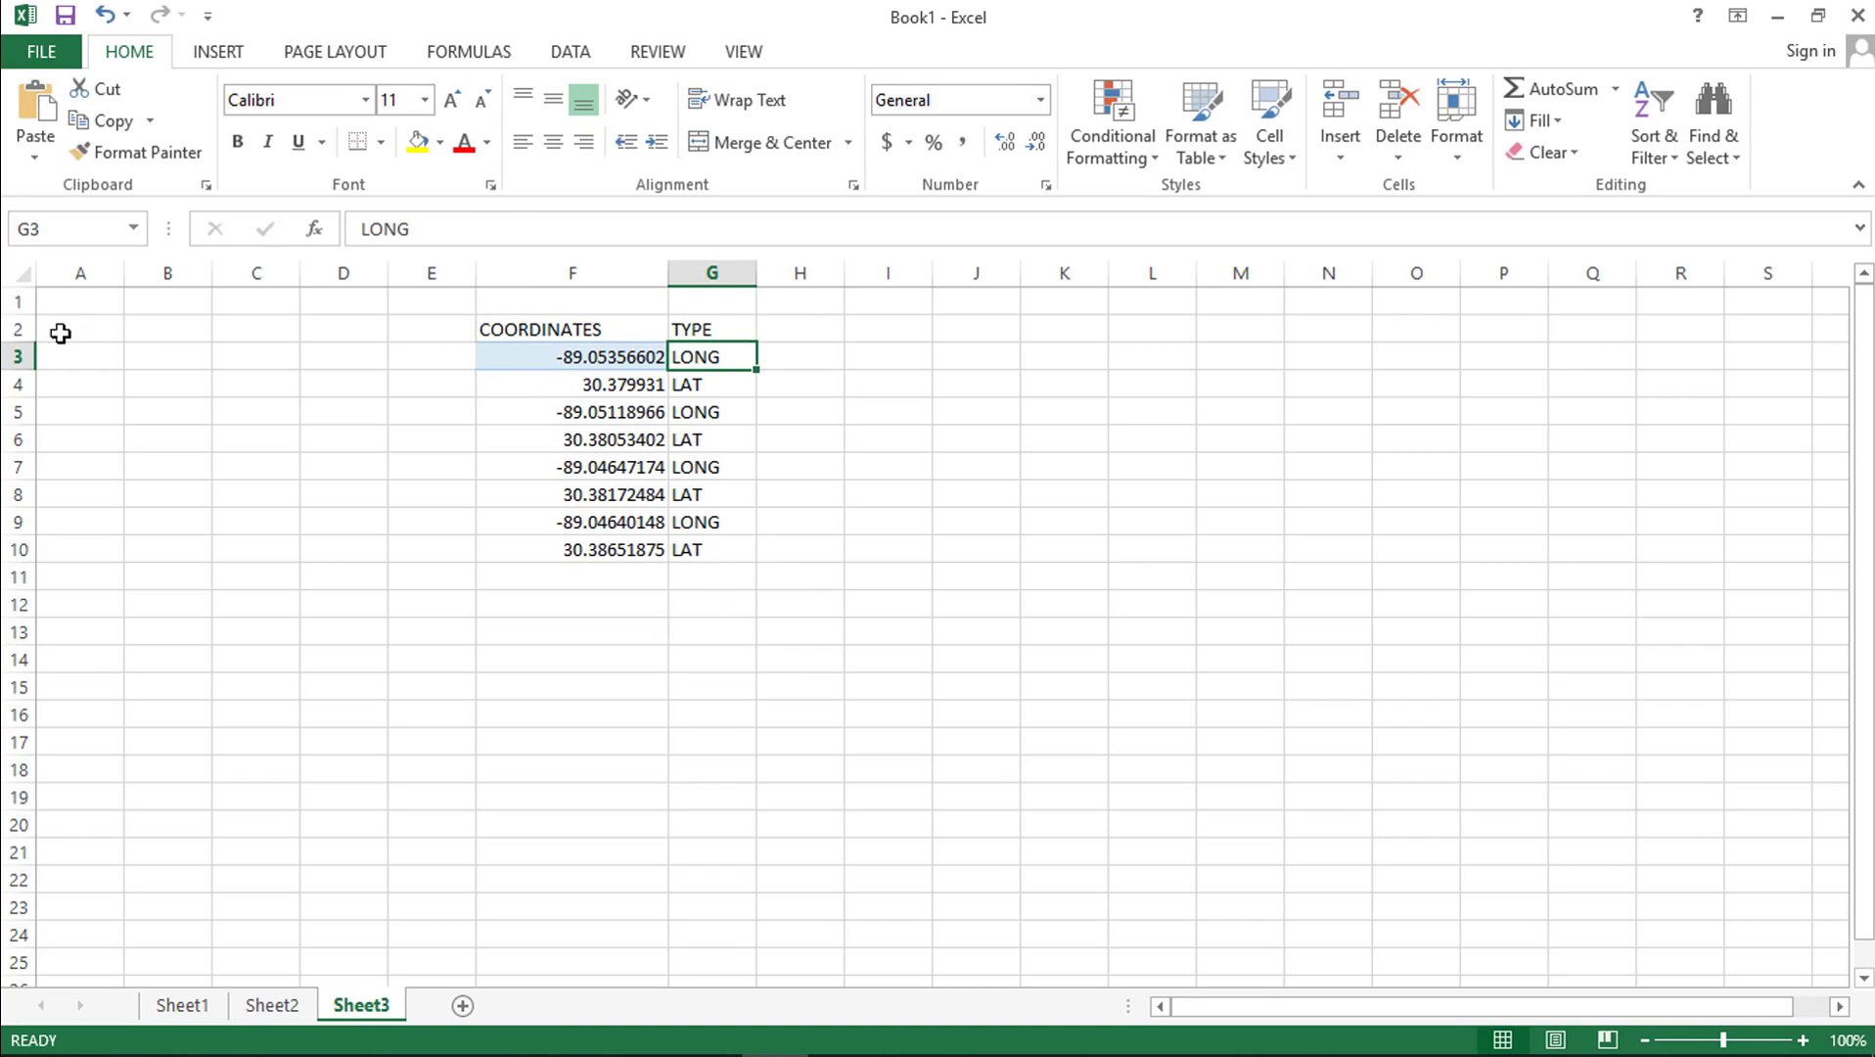
Filter Sheet3's TYPE column to LONG only and copy the four longitude values
left_click(19, 329)
left_click(571, 51)
left_click(727, 117)
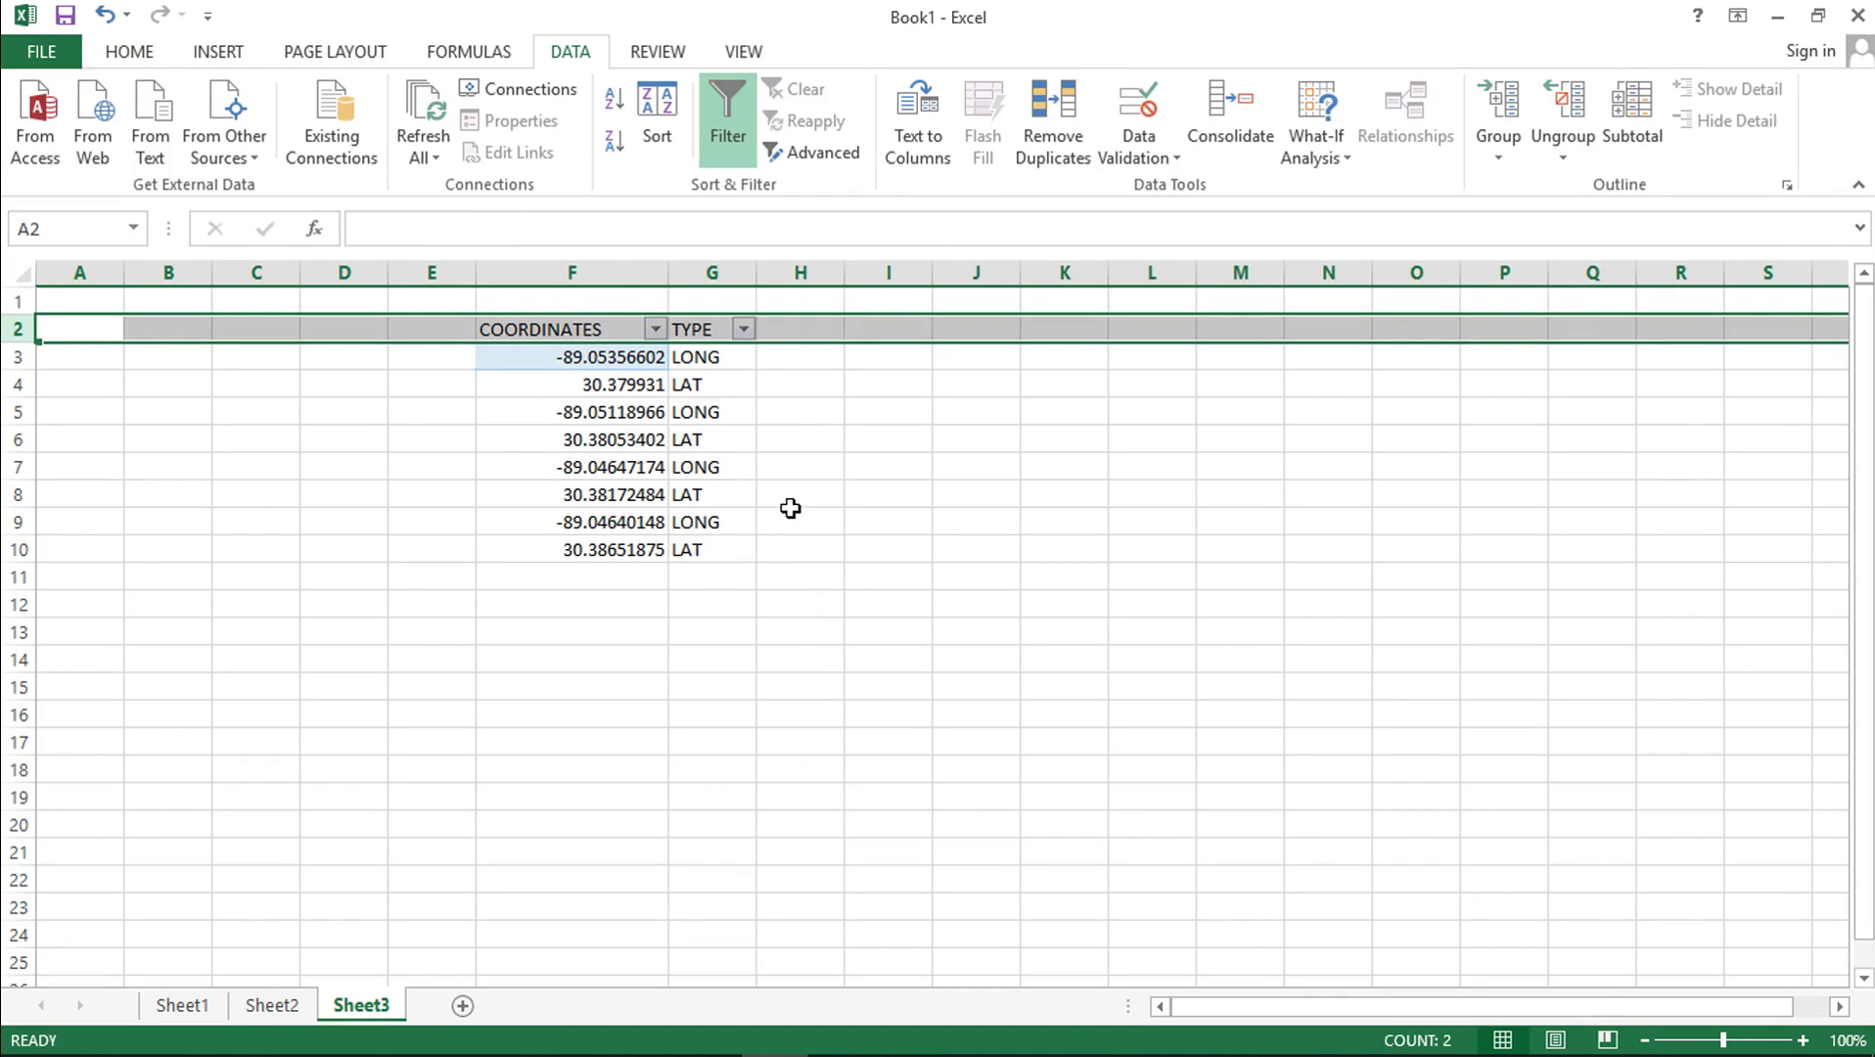
left_click(744, 329)
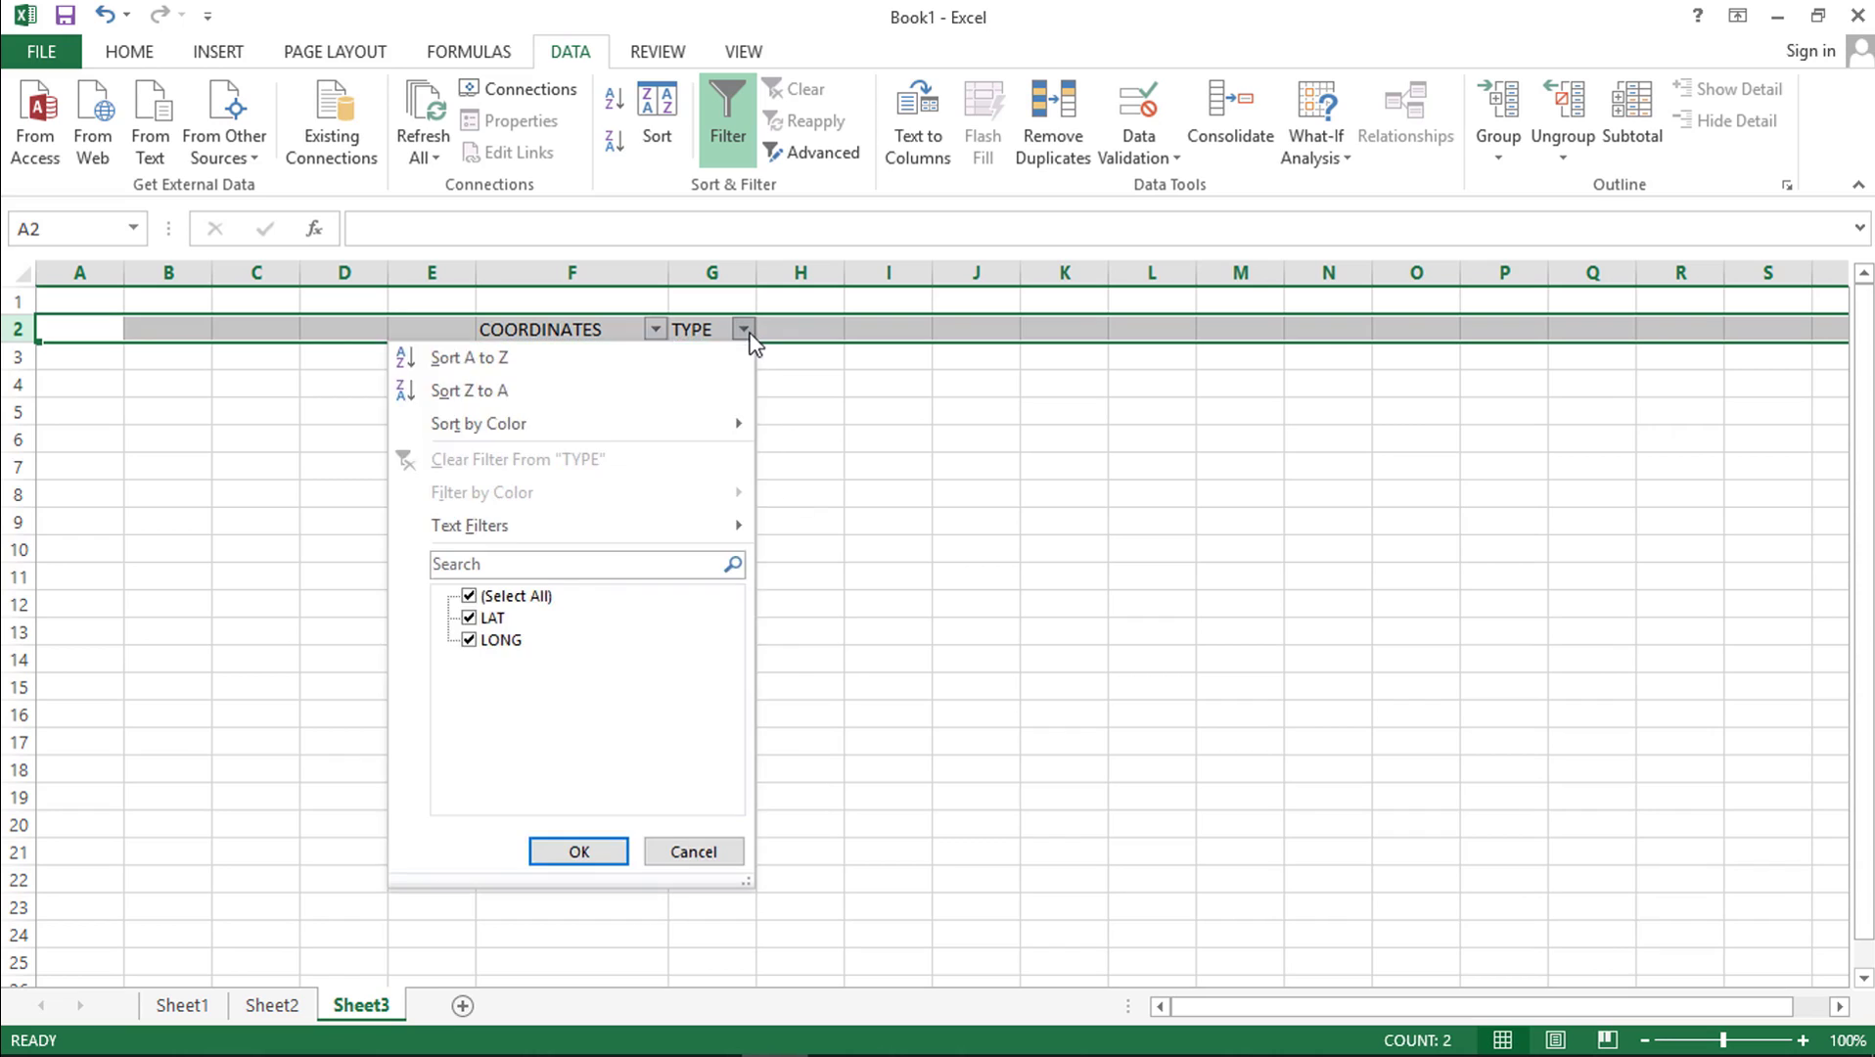
left_click(537, 609)
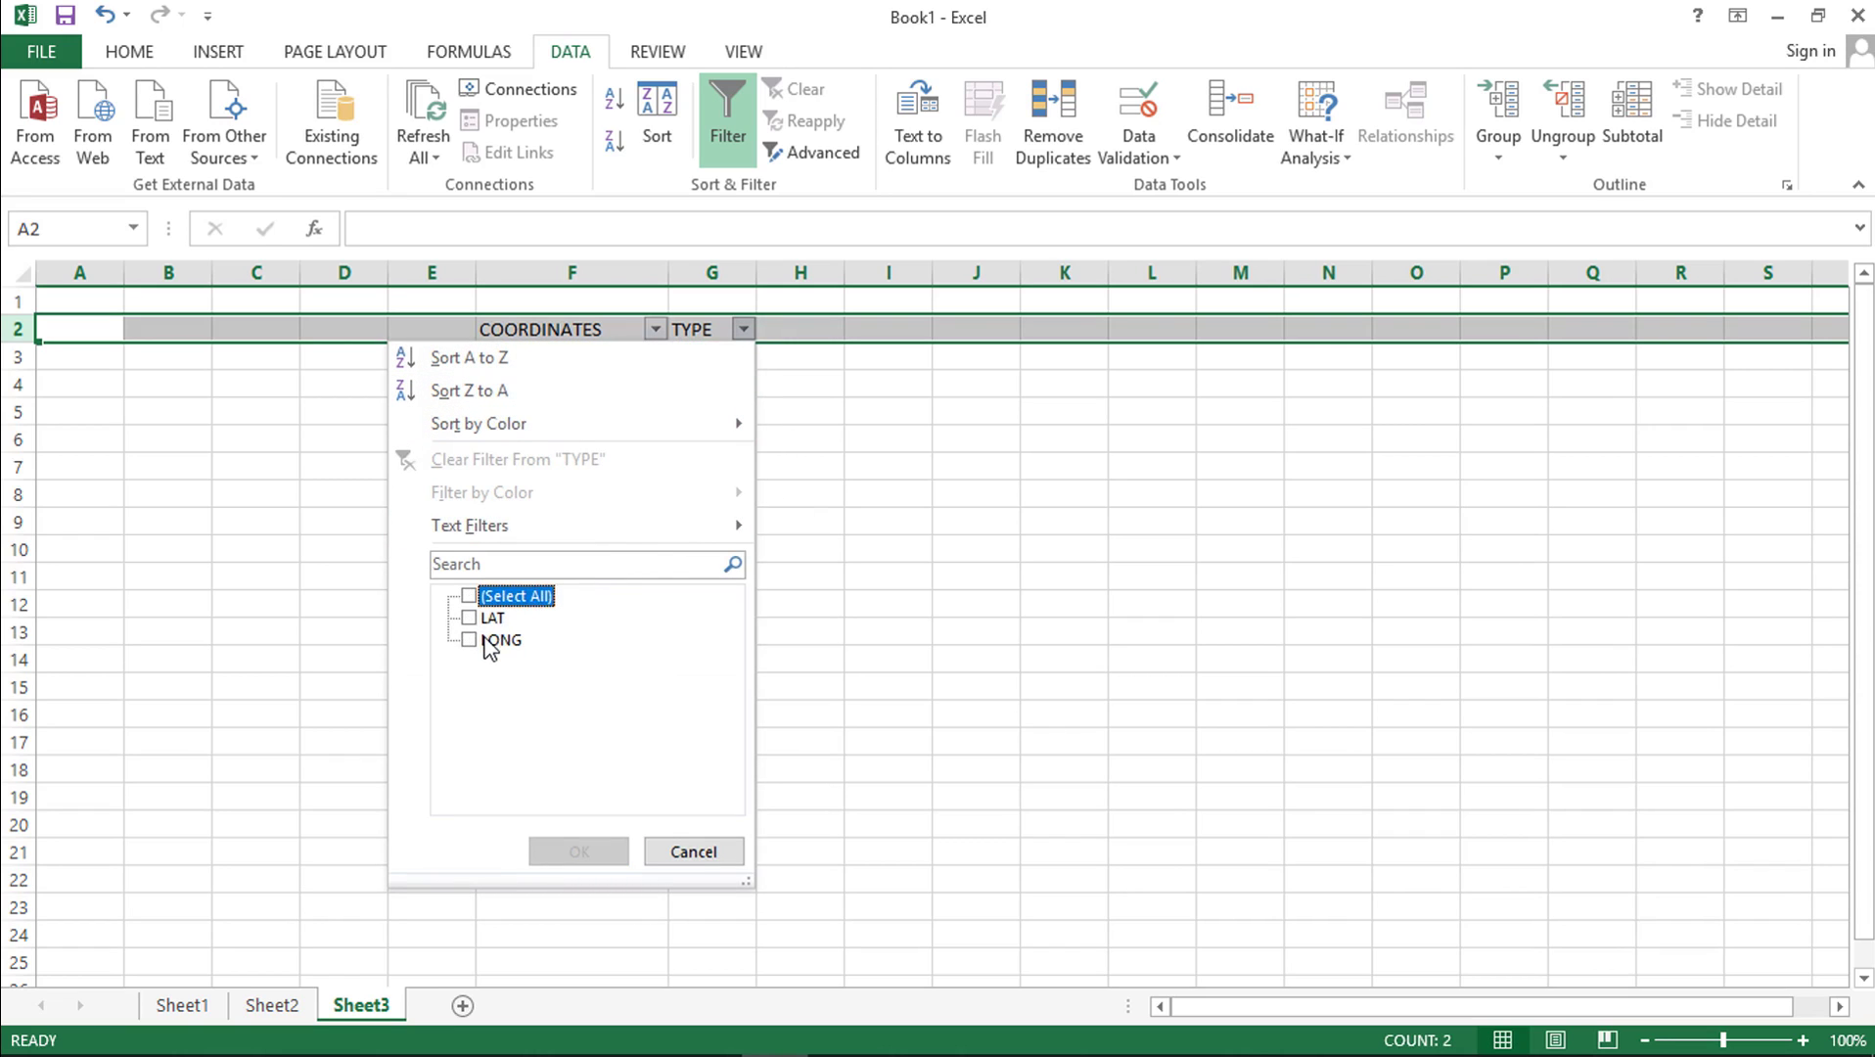
left_click(488, 642)
left_click(580, 851)
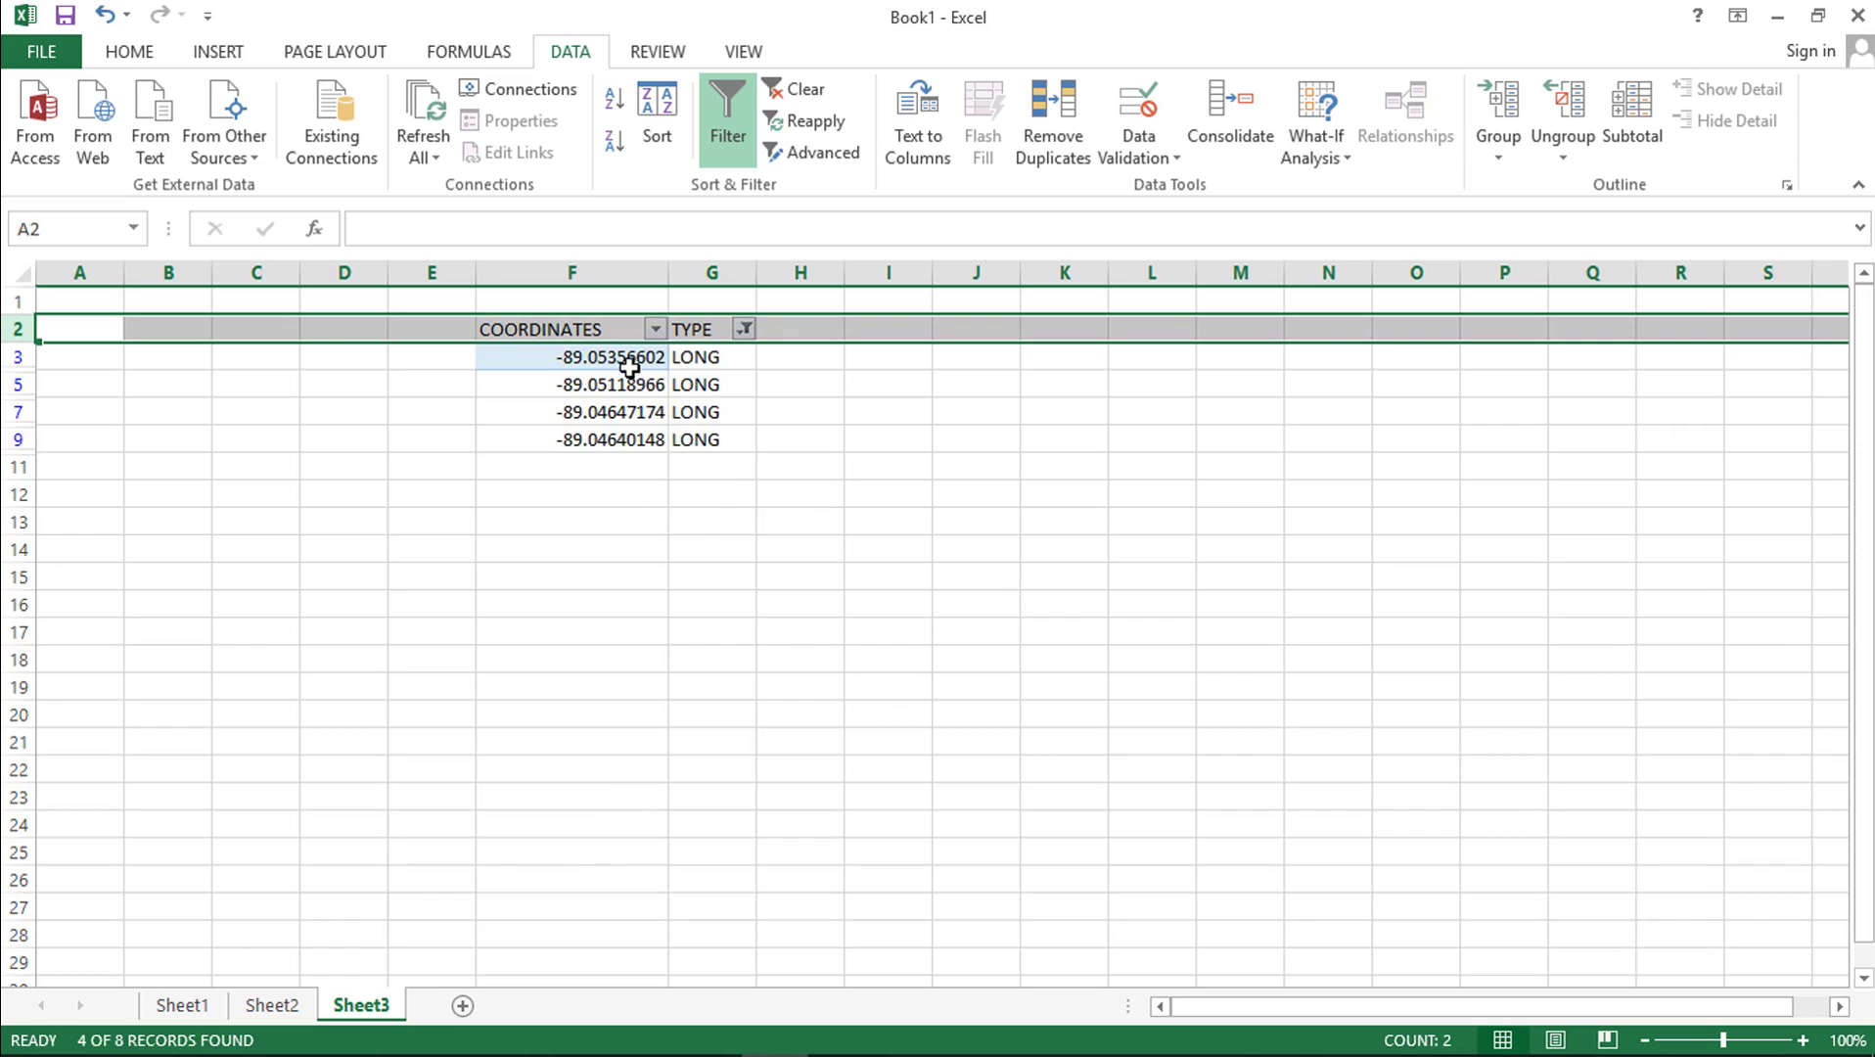
left_click_drag(624, 358, 617, 440)
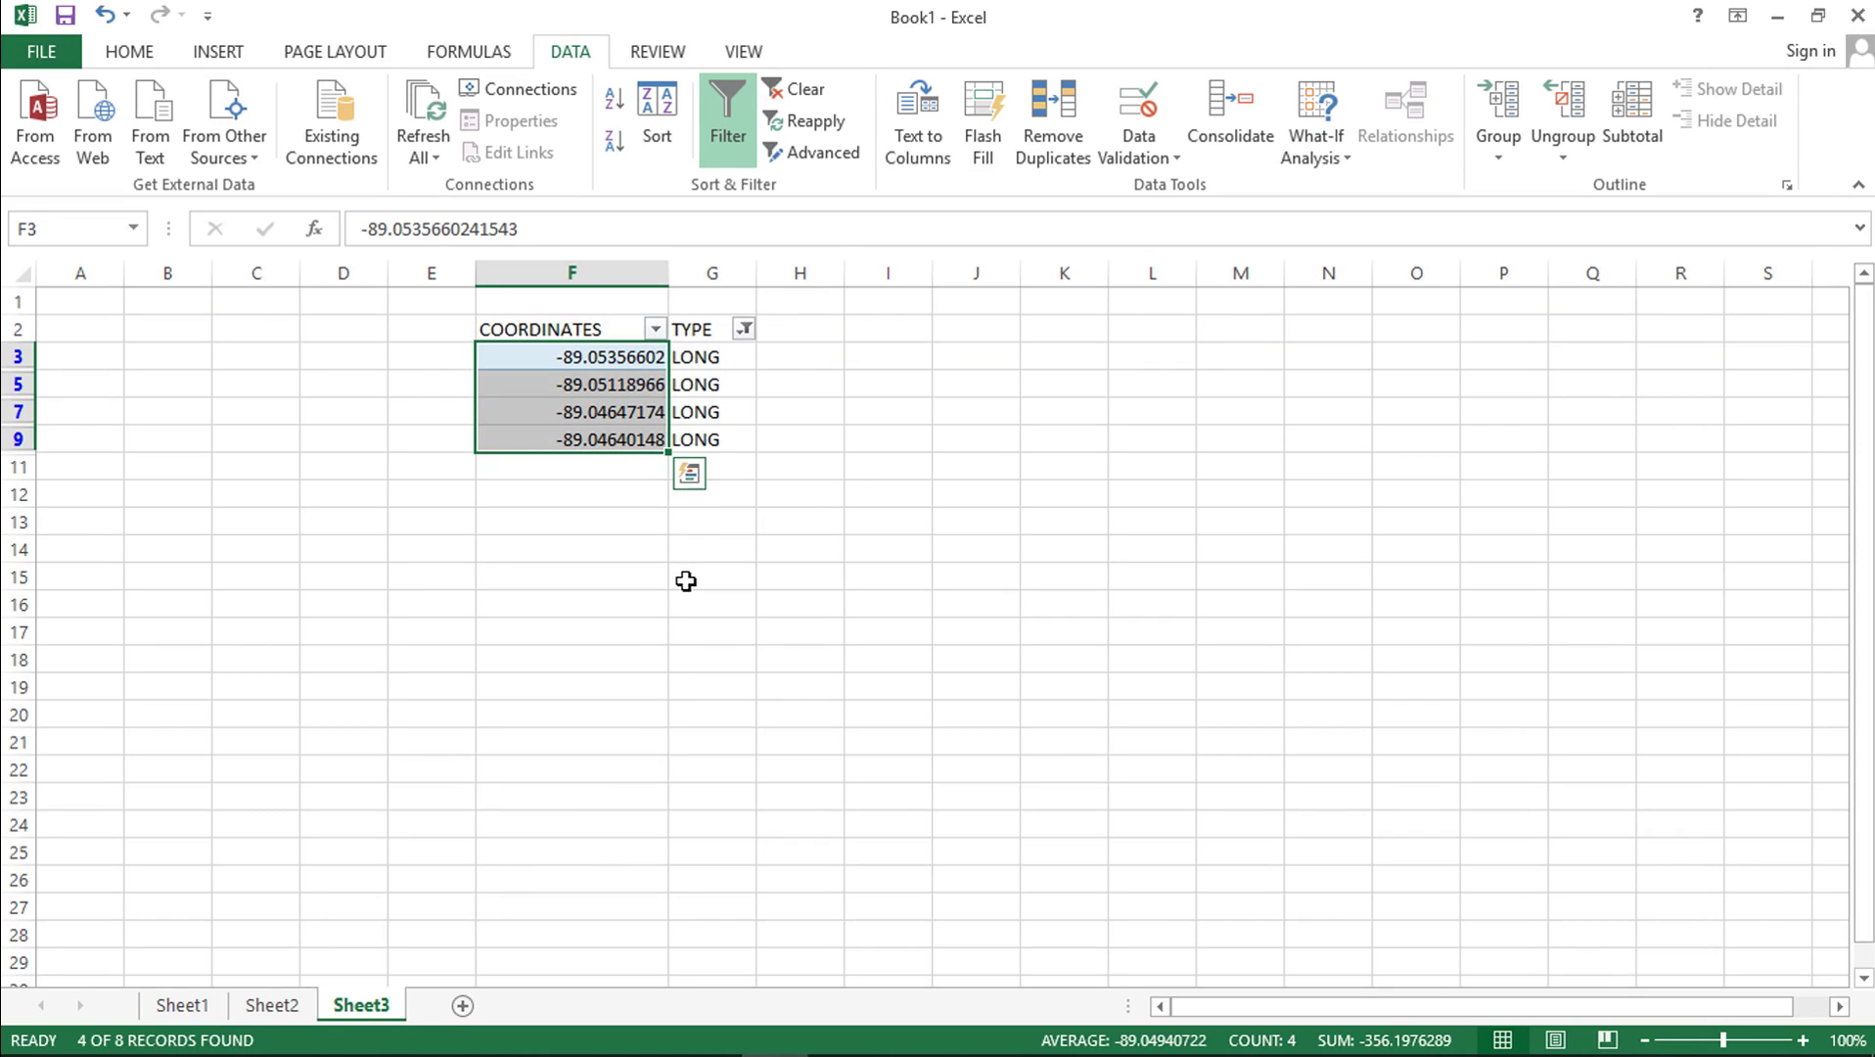
key("ctrl+c")
On a new Sheet4, enter the headers SNO, LONG and LAT in D2:F2
left_click(462, 1006)
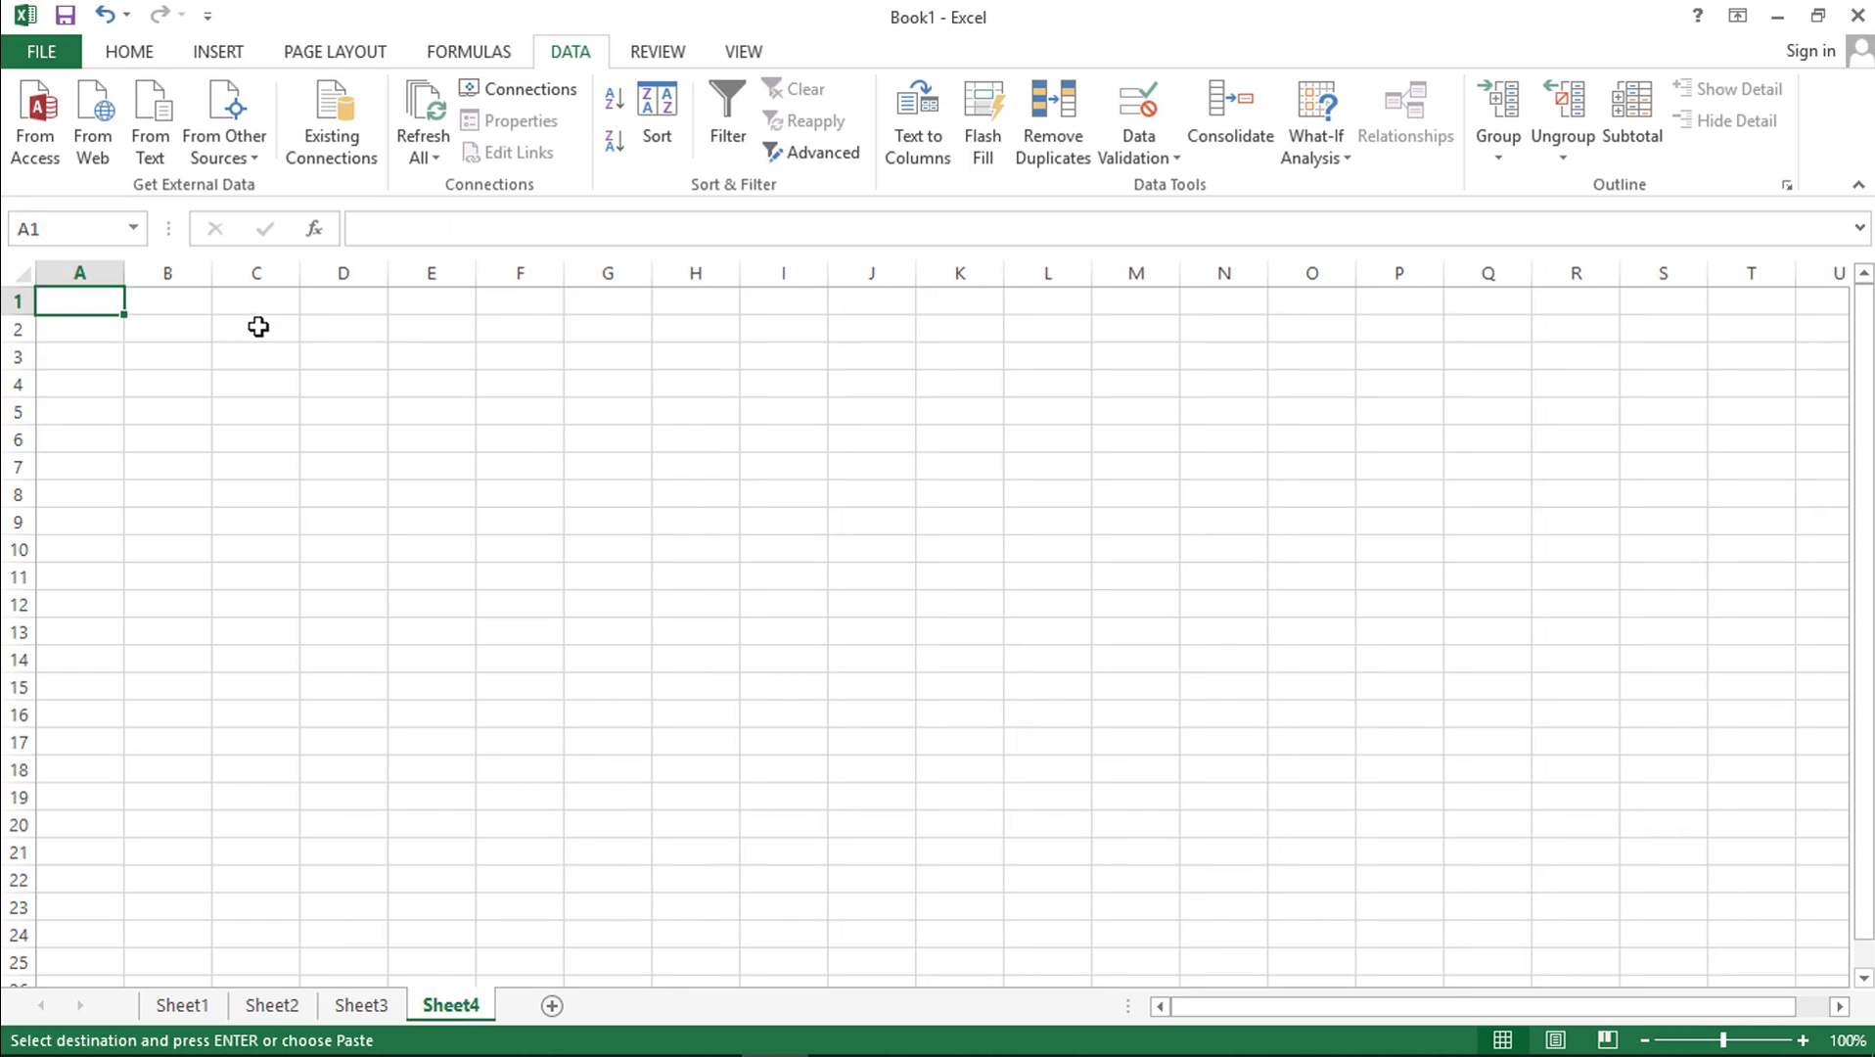
left_click(348, 327)
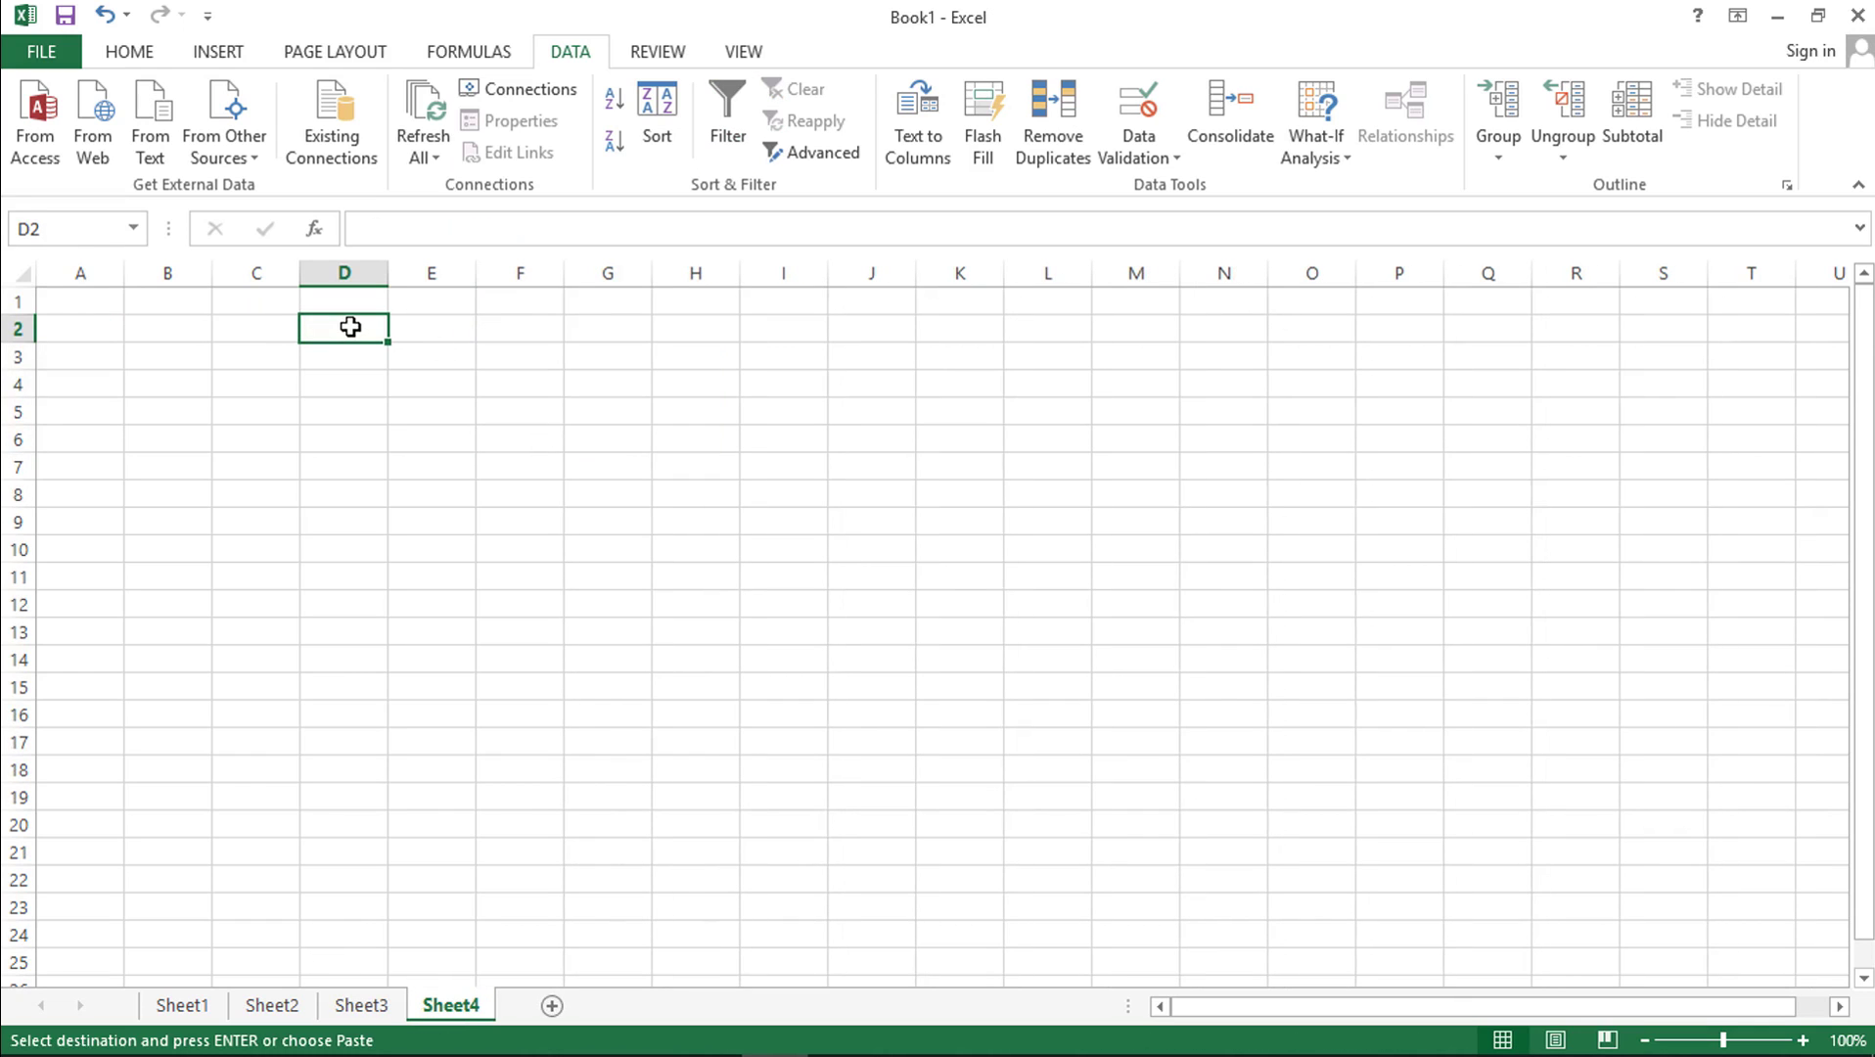
type("SNO")
key("Return")
left_click(448, 324)
type("LONG")
key("Right")
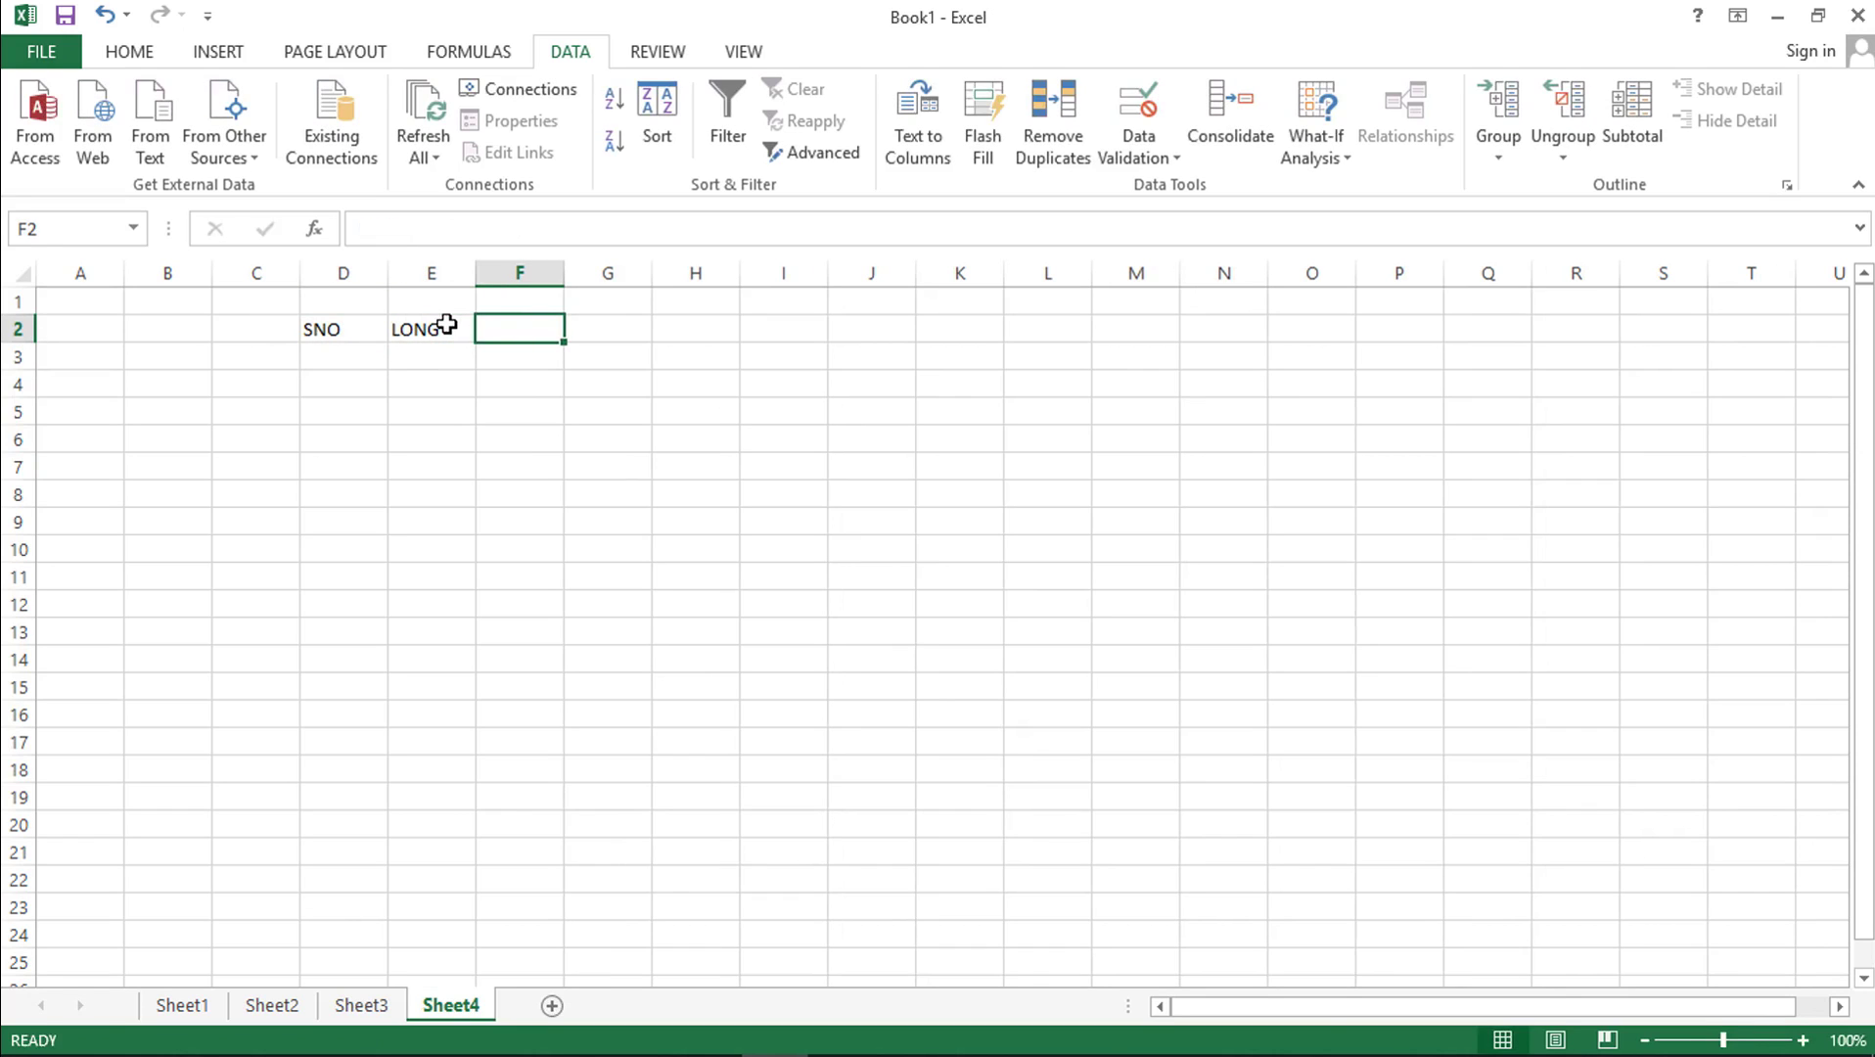
type("LAT")
key("Return")
Paste the filtered longitudes from Sheet3 under LONG starting at E3
left_click(450, 360)
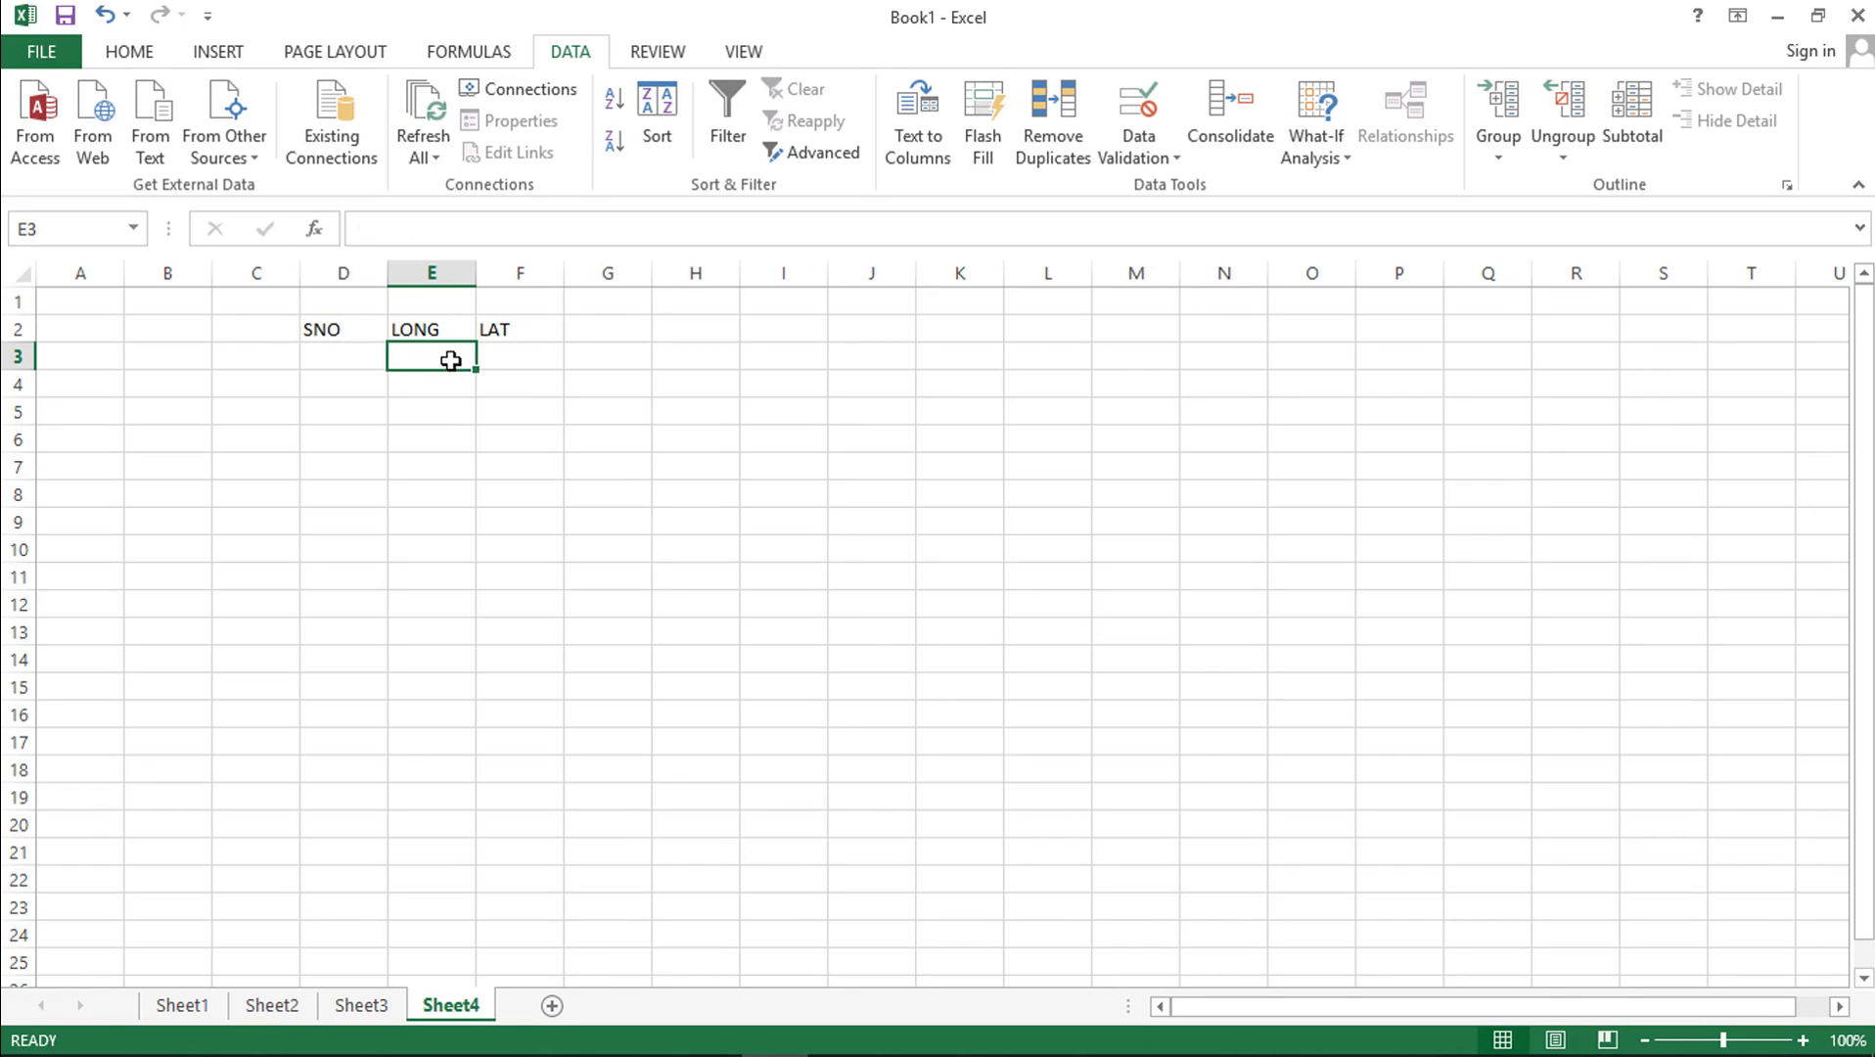
left_click(375, 1007)
left_click_drag(614, 355, 610, 431)
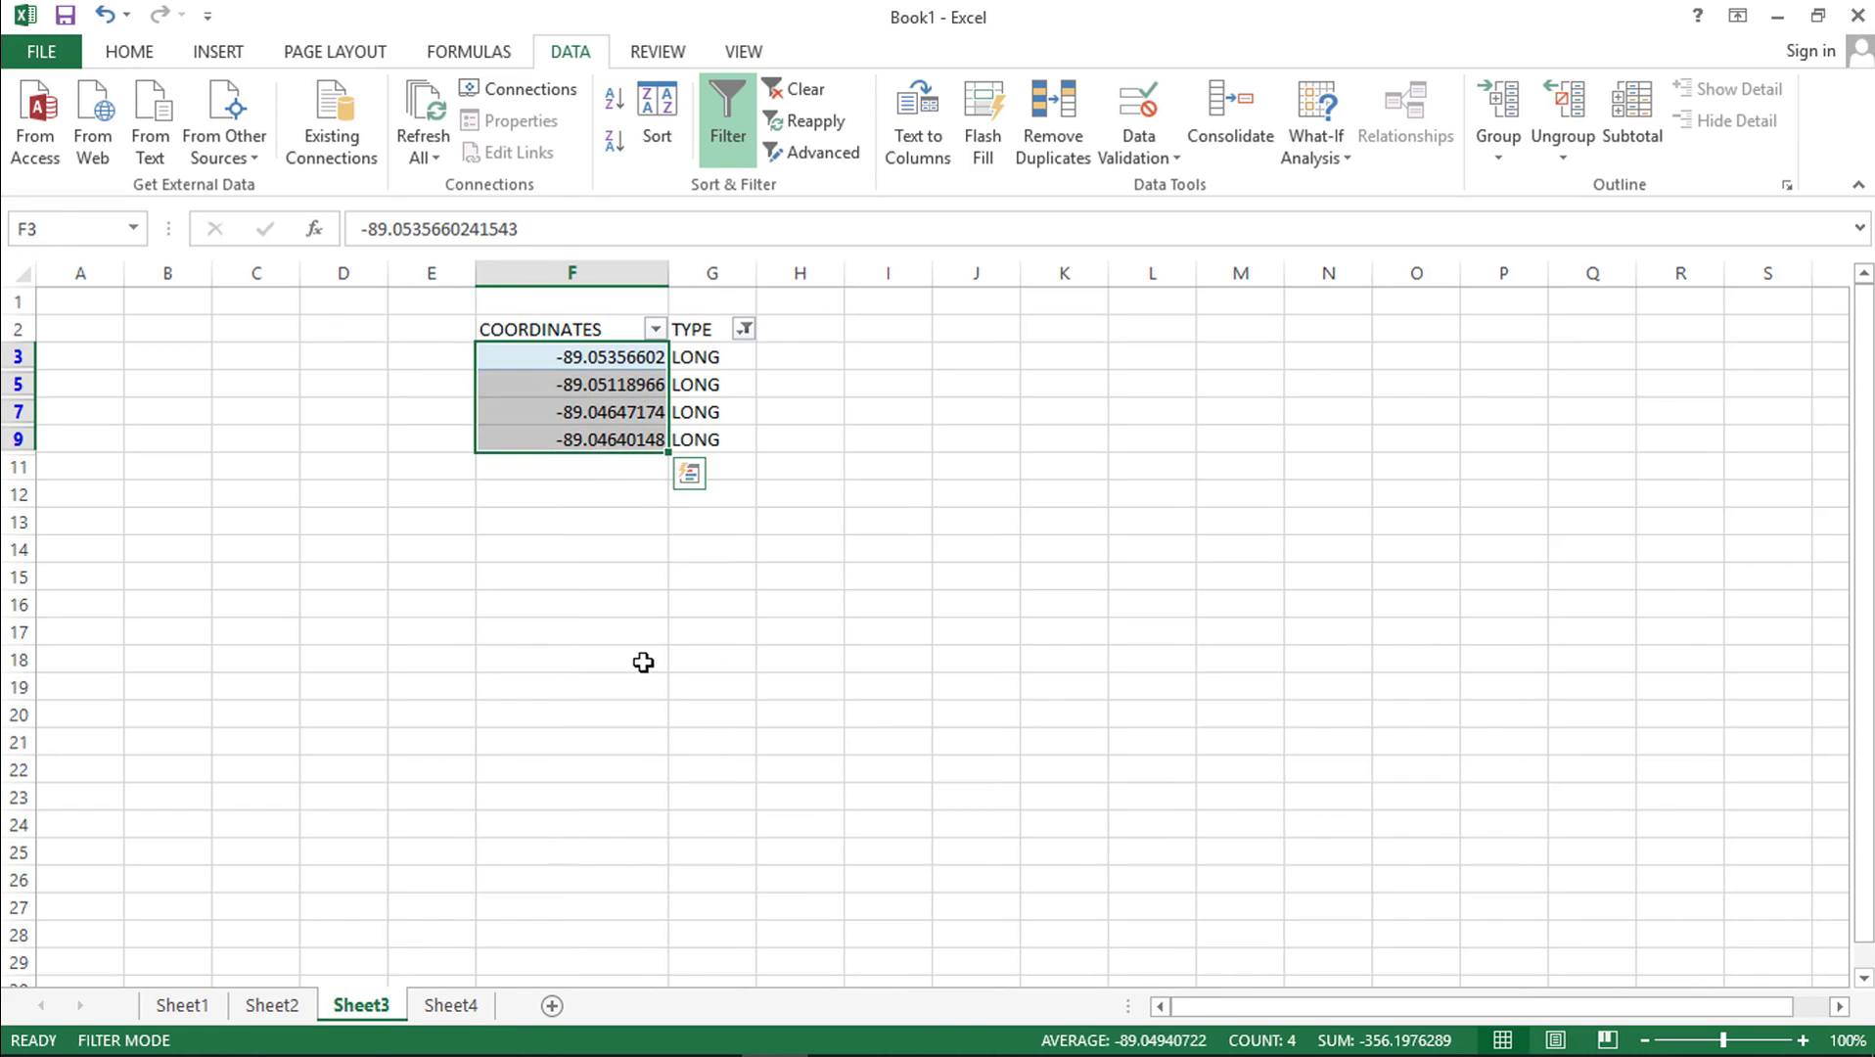
key("ctrl+c")
left_click(449, 1006)
left_click(394, 361)
key("ctrl+v")
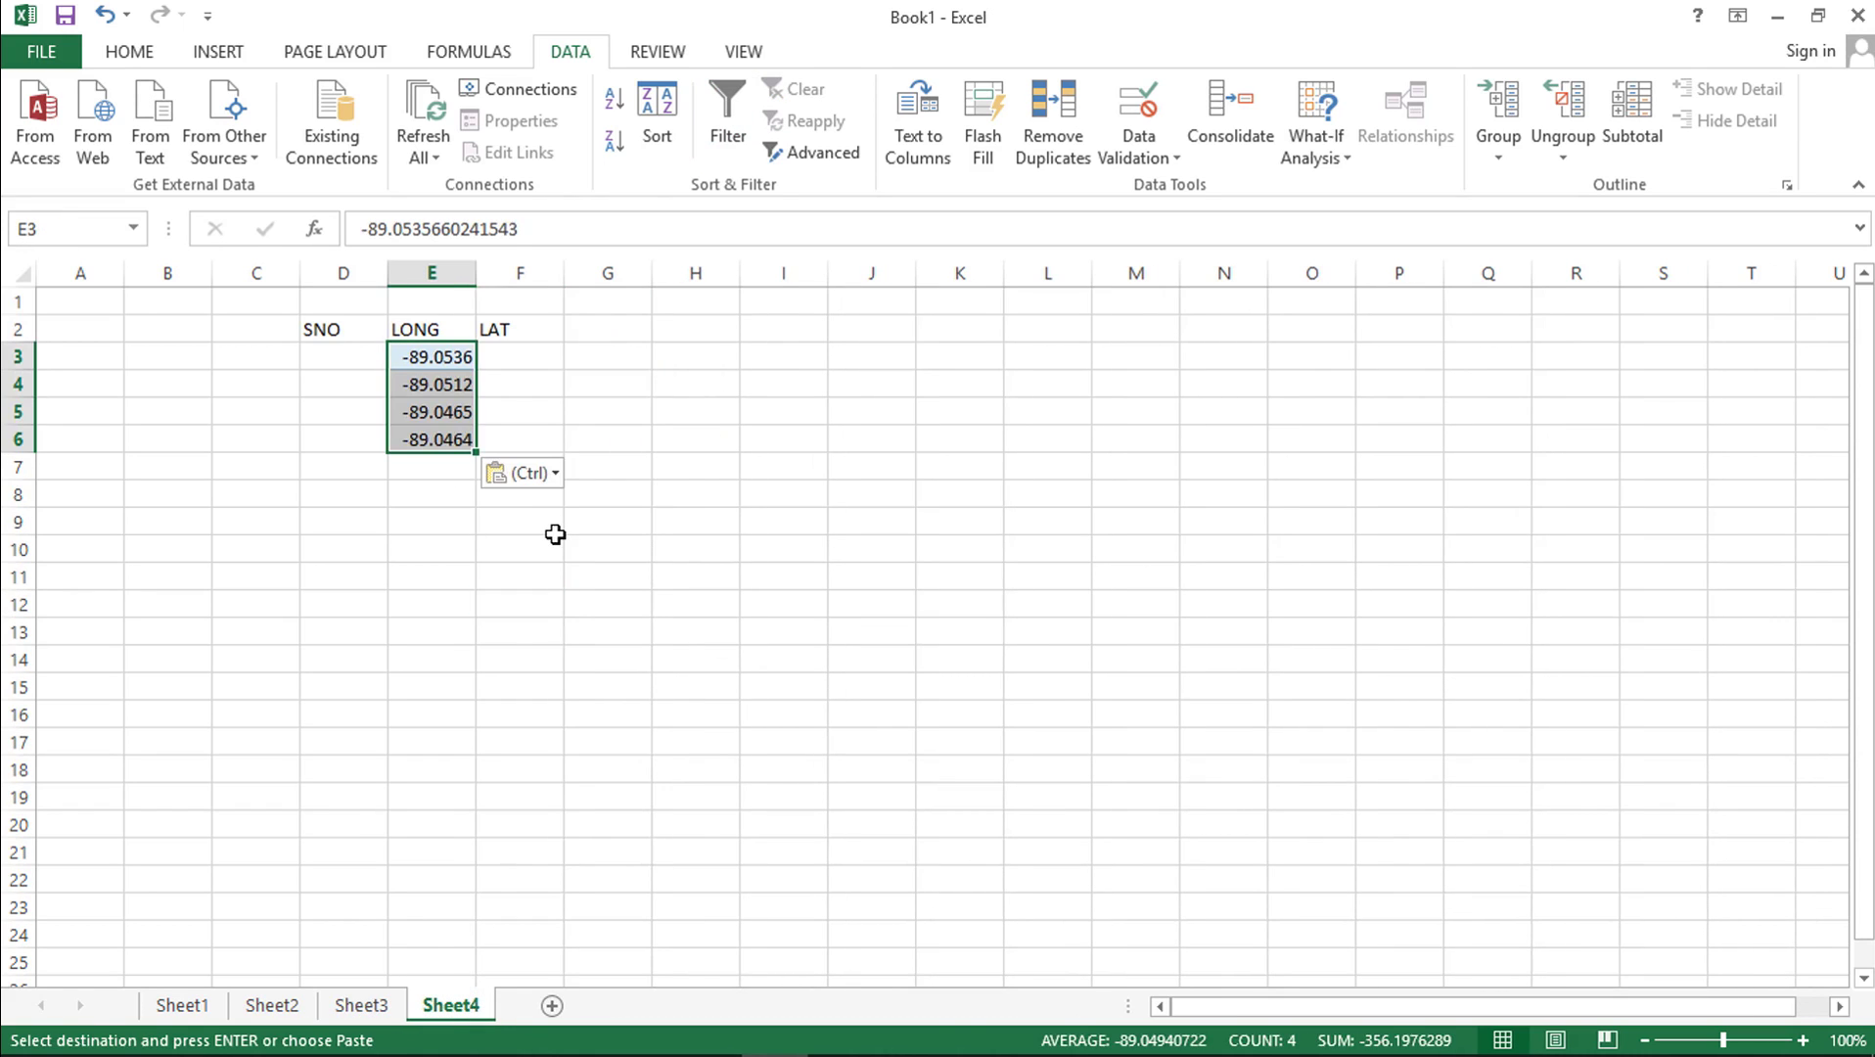
Filter Sheet3's TYPE to LAT and paste the latitudes under LAT starting at F3
left_click(362, 1006)
left_click(744, 329)
left_click(501, 623)
left_click(503, 645)
left_click(577, 849)
left_click_drag(609, 356, 617, 440)
key("ctrl+c")
left_click(450, 1006)
left_click(518, 357)
key("ctrl+v")
Number the four points 1 to 4 under SNO in D3:D6
left_click(353, 358)
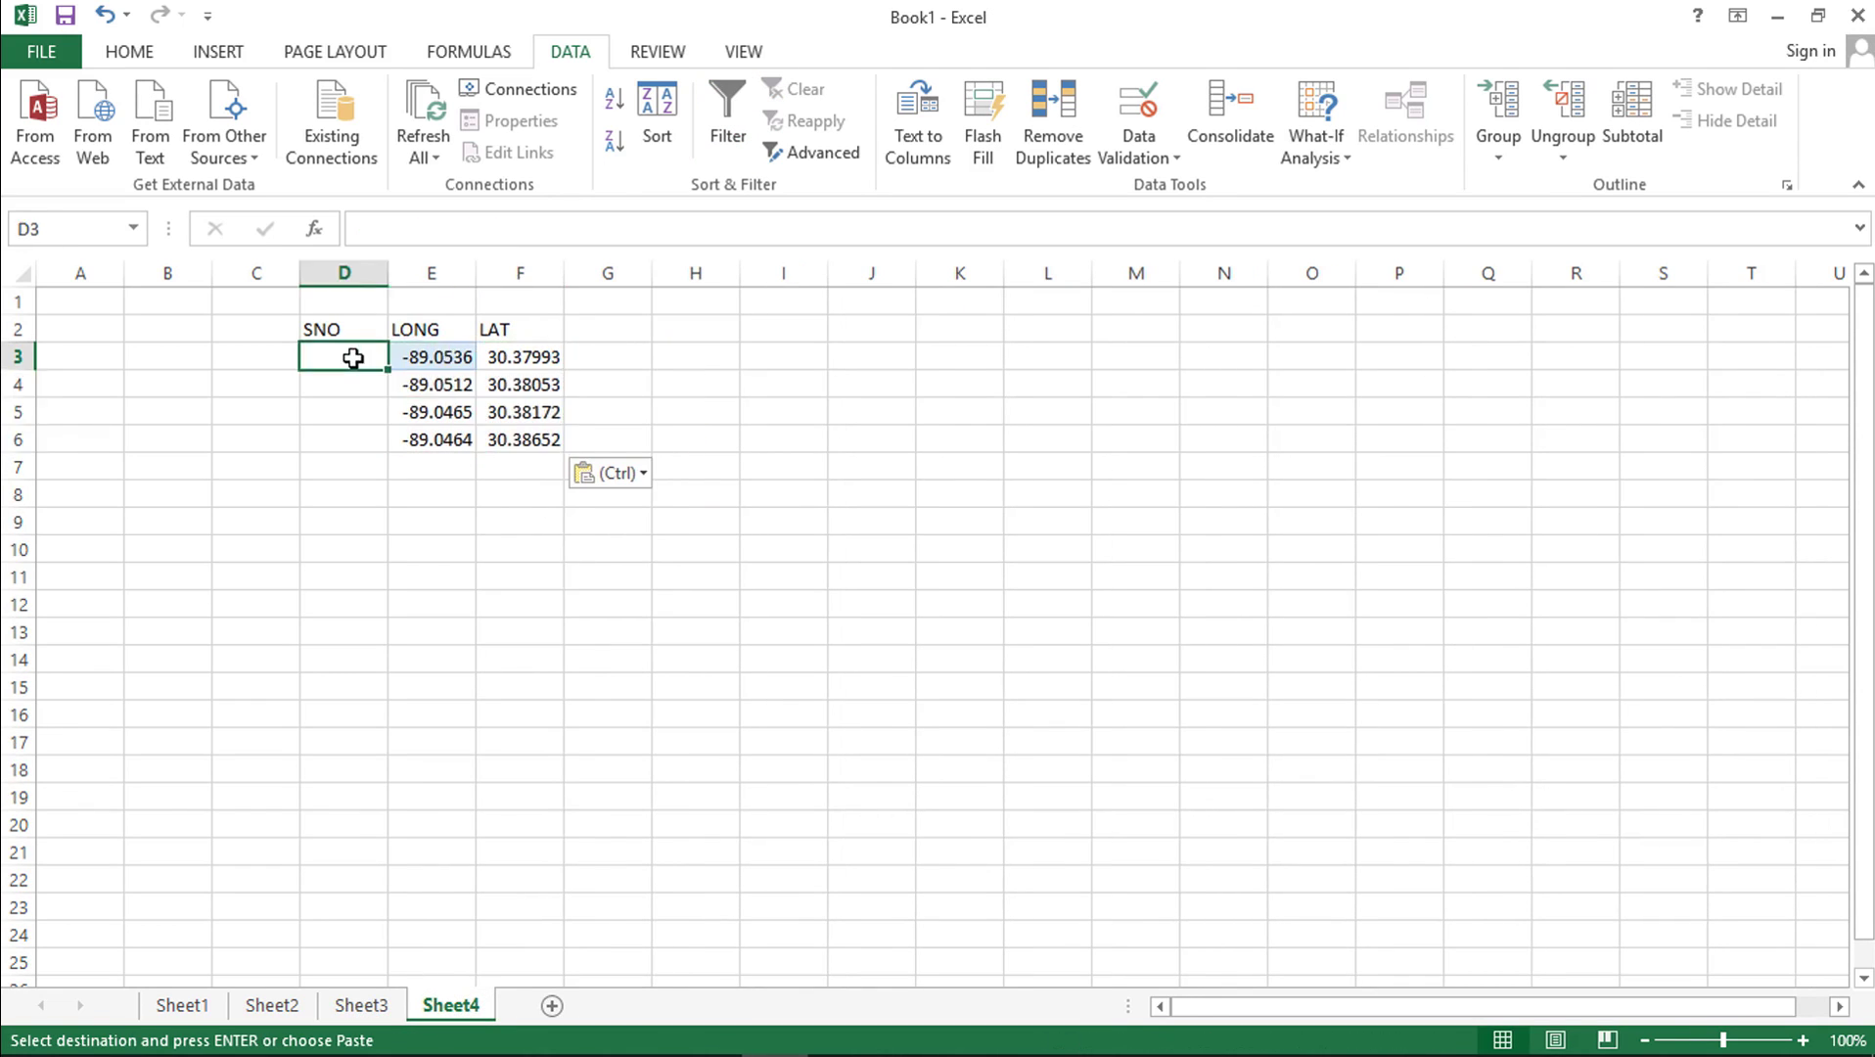
type("1")
key("Return")
type("2")
key("Return")
type("3")
key("Return")
type("4")
key("Return")
Apply All Borders to the table and right-align the SNO, LONG, LAT headers
left_click_drag(337, 333, 558, 440)
left_click(129, 51)
left_click(380, 142)
left_click(391, 373)
mouse_move(350, 331)
left_mouse_down()
mouse_move(519, 331)
mouse_move(518, 438)
left_mouse_up()
left_click(584, 141)
left_click(597, 519)
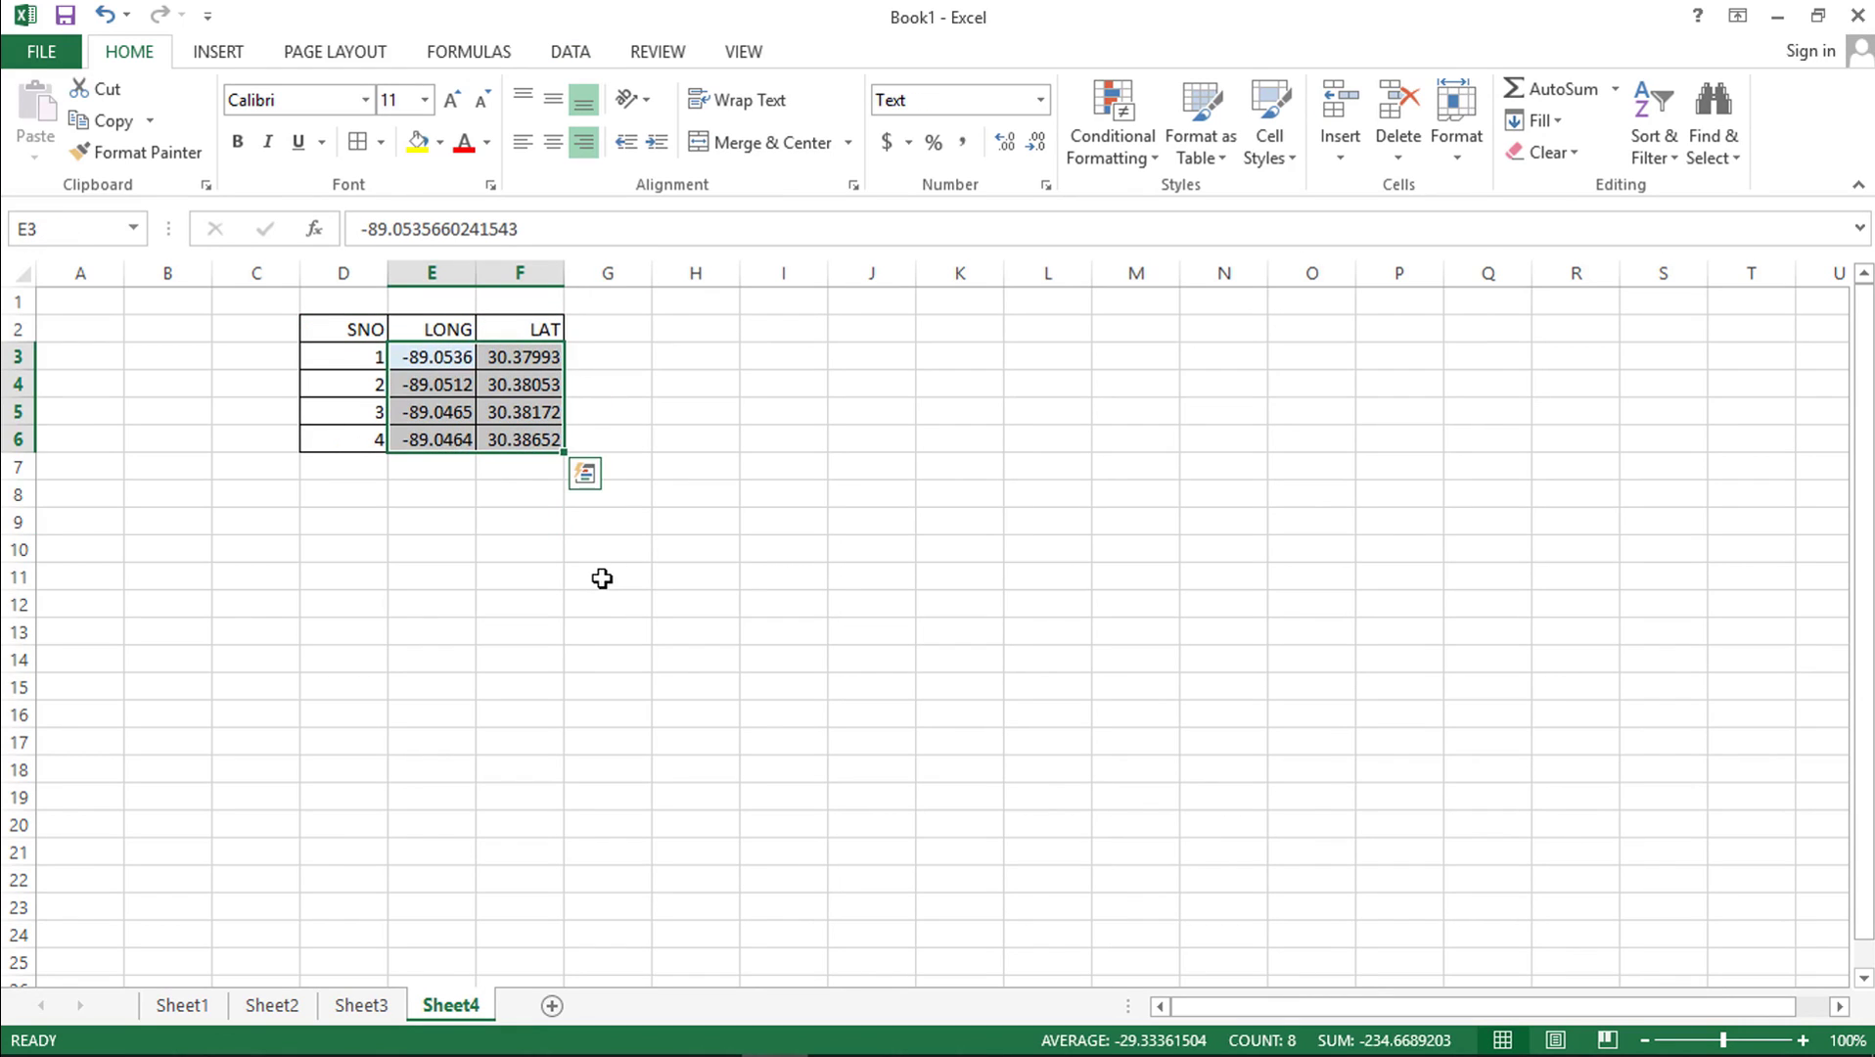
Move the LAT column in front of LONG using cut and Insert Cut Cells
left_click(542, 358)
key("ctrl+c")
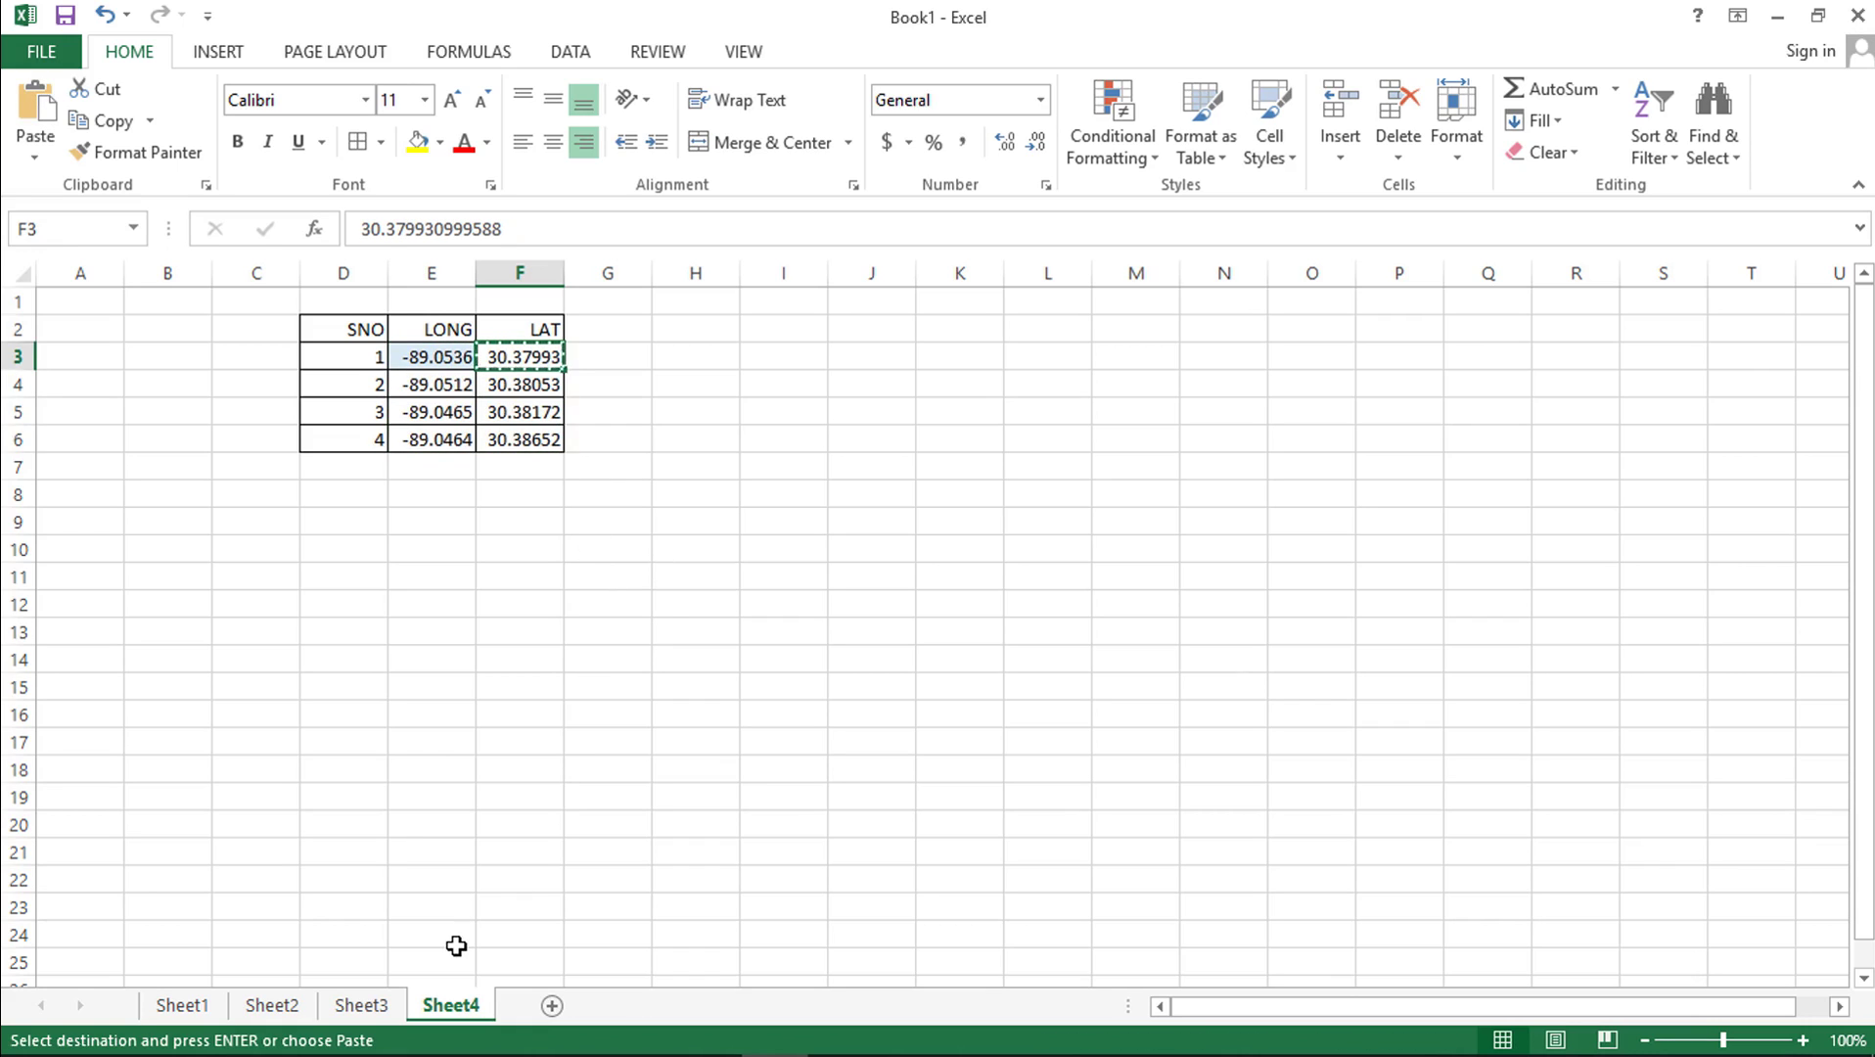
key("Escape")
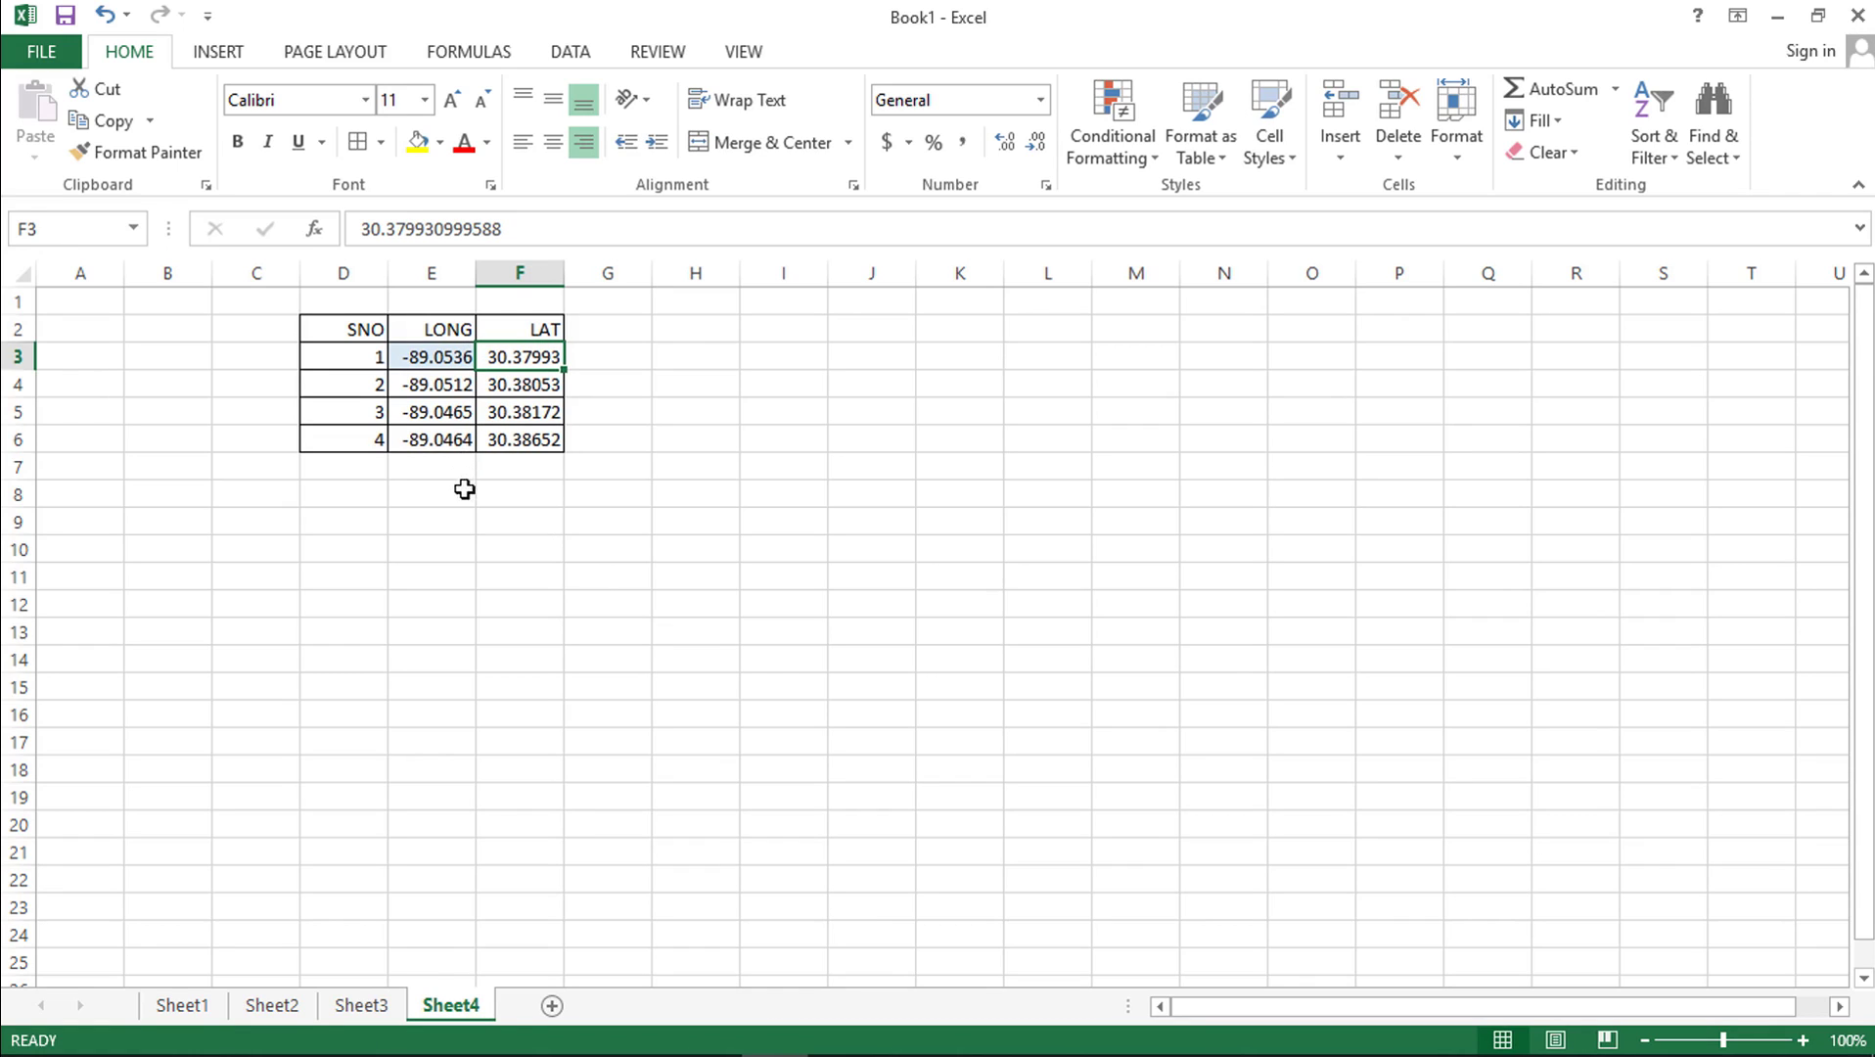
left_click(532, 274)
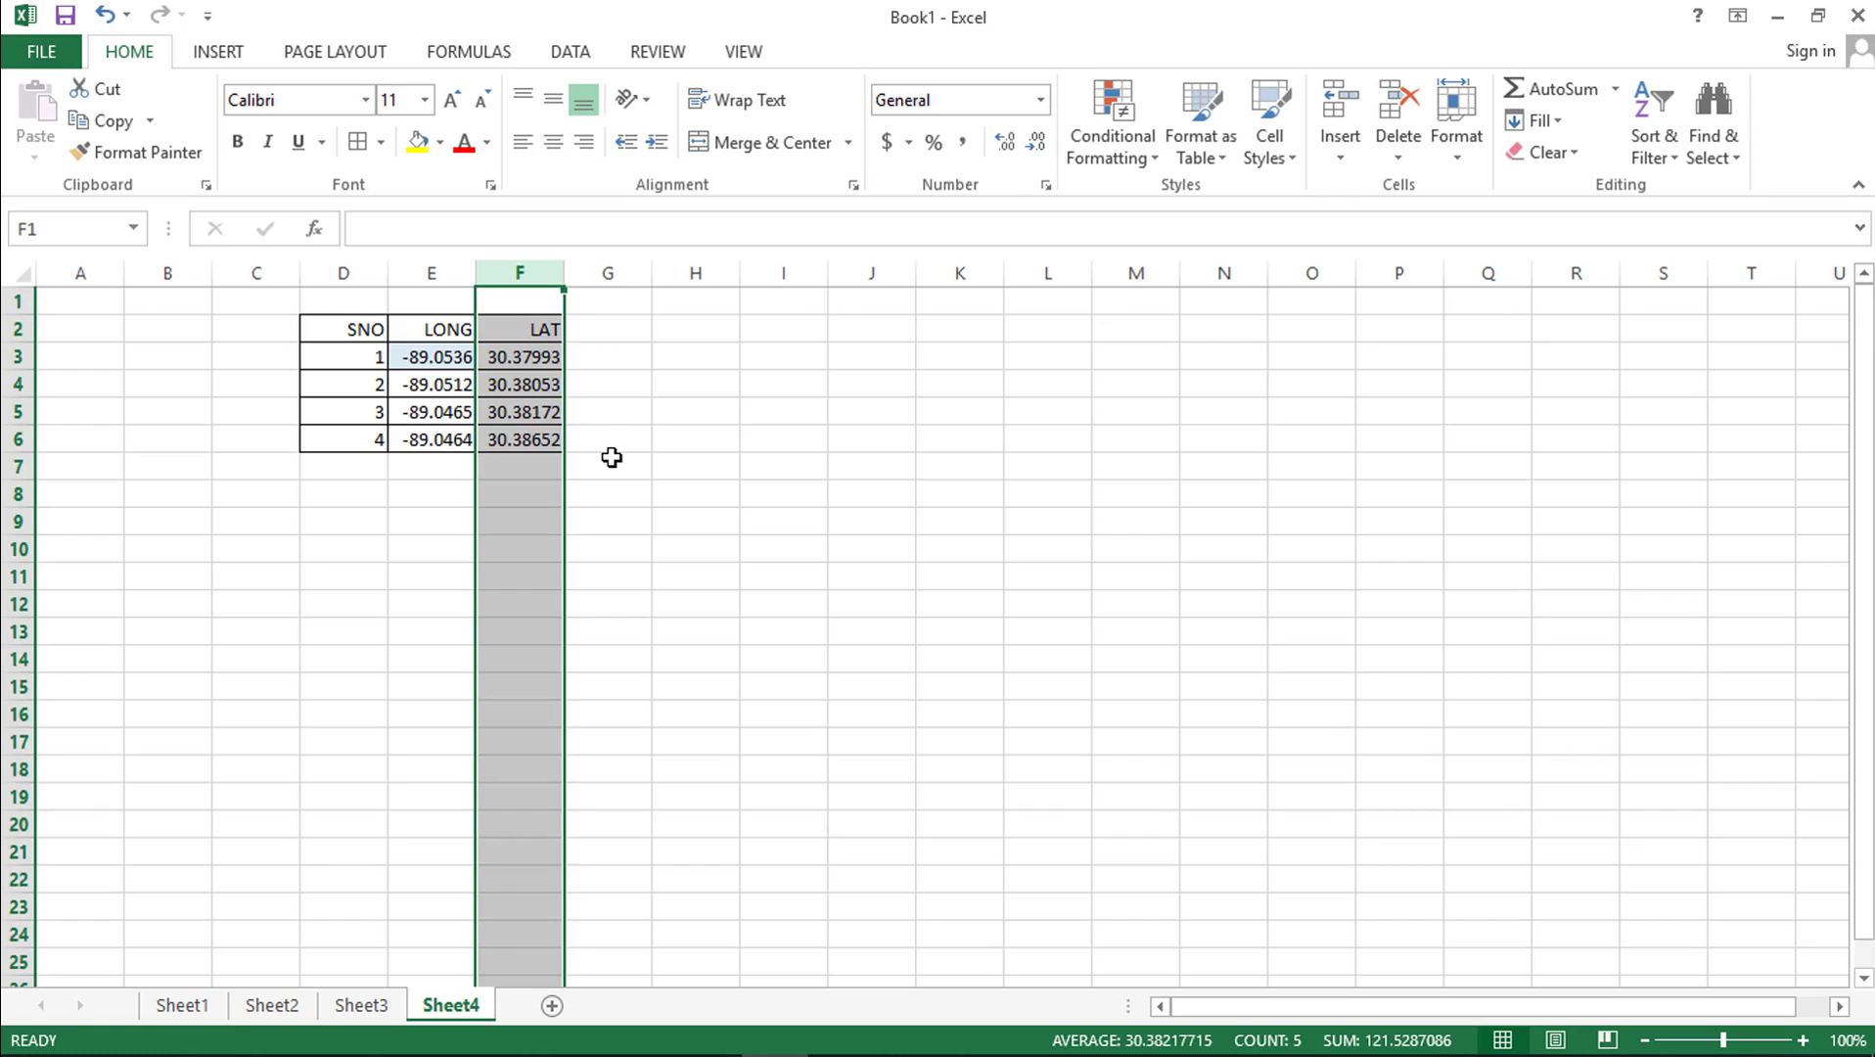
key("ctrl+x")
left_click(428, 273)
right_click(429, 275)
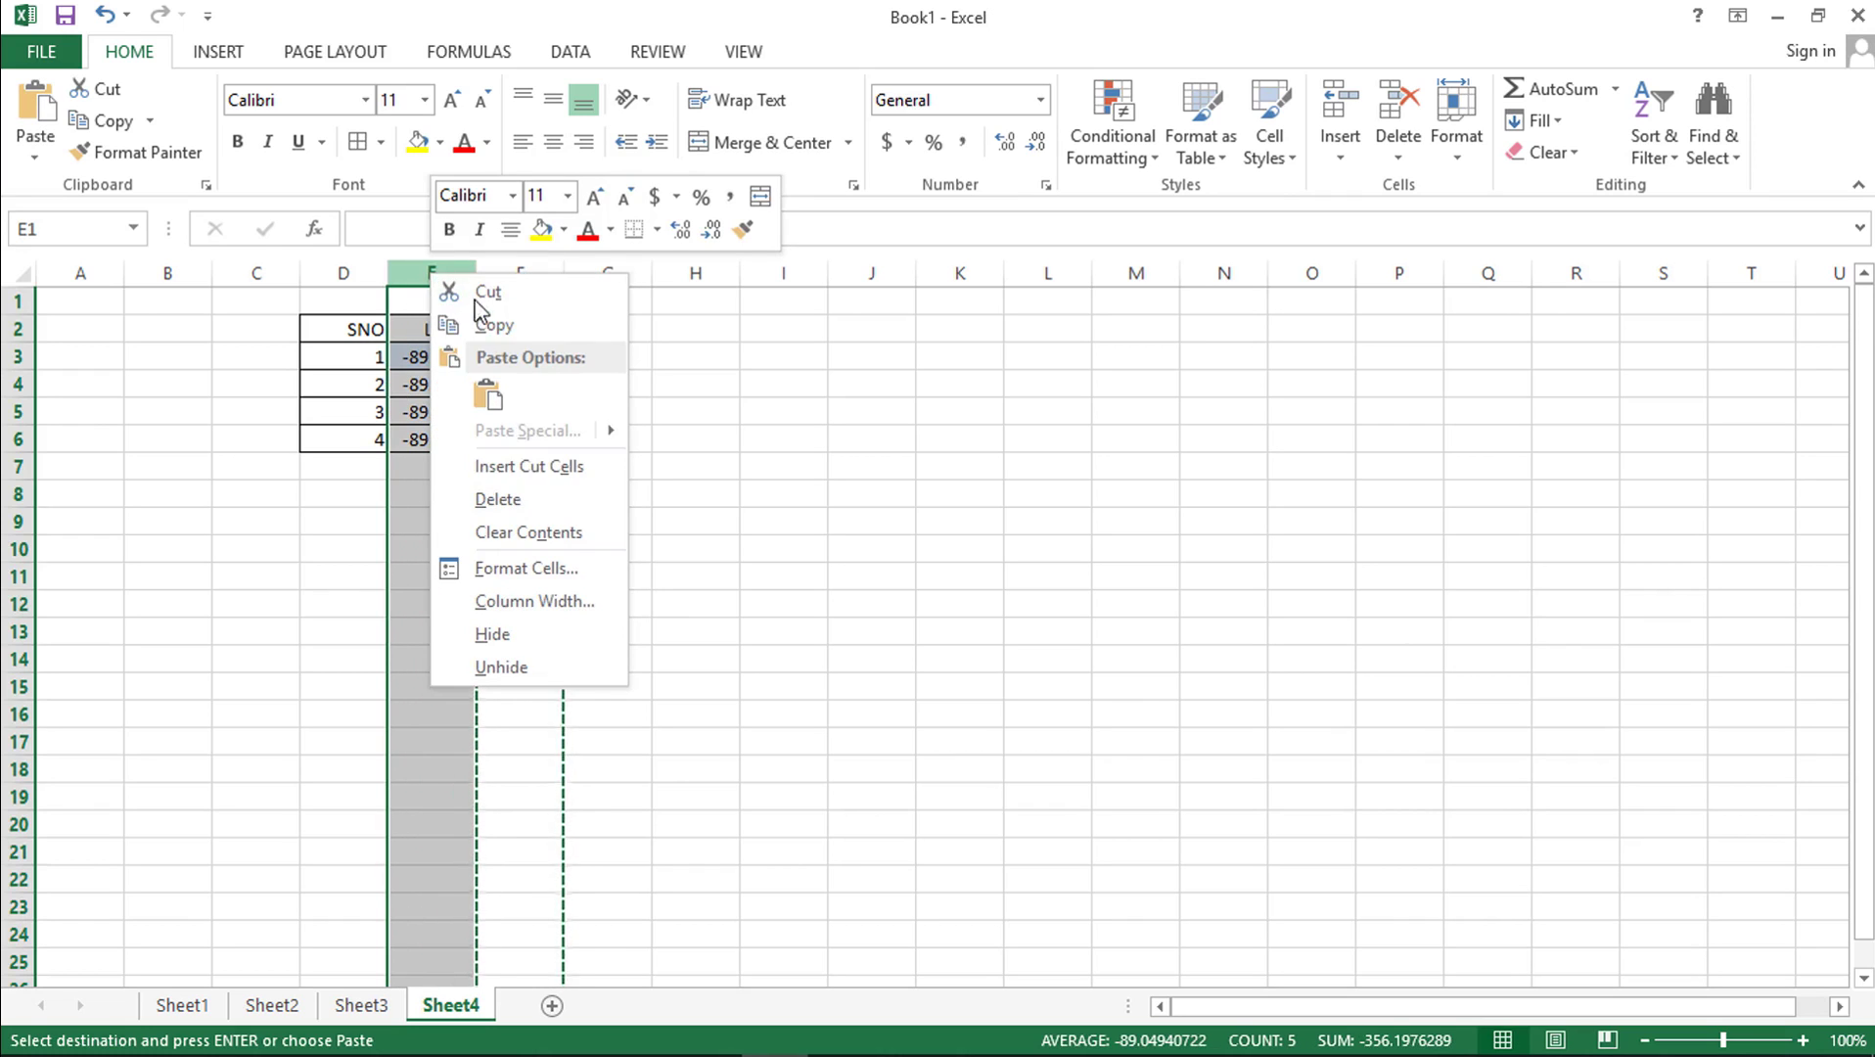
left_click(536, 474)
Copy point 1's latitude and longitude from E3:F3
left_click(545, 548)
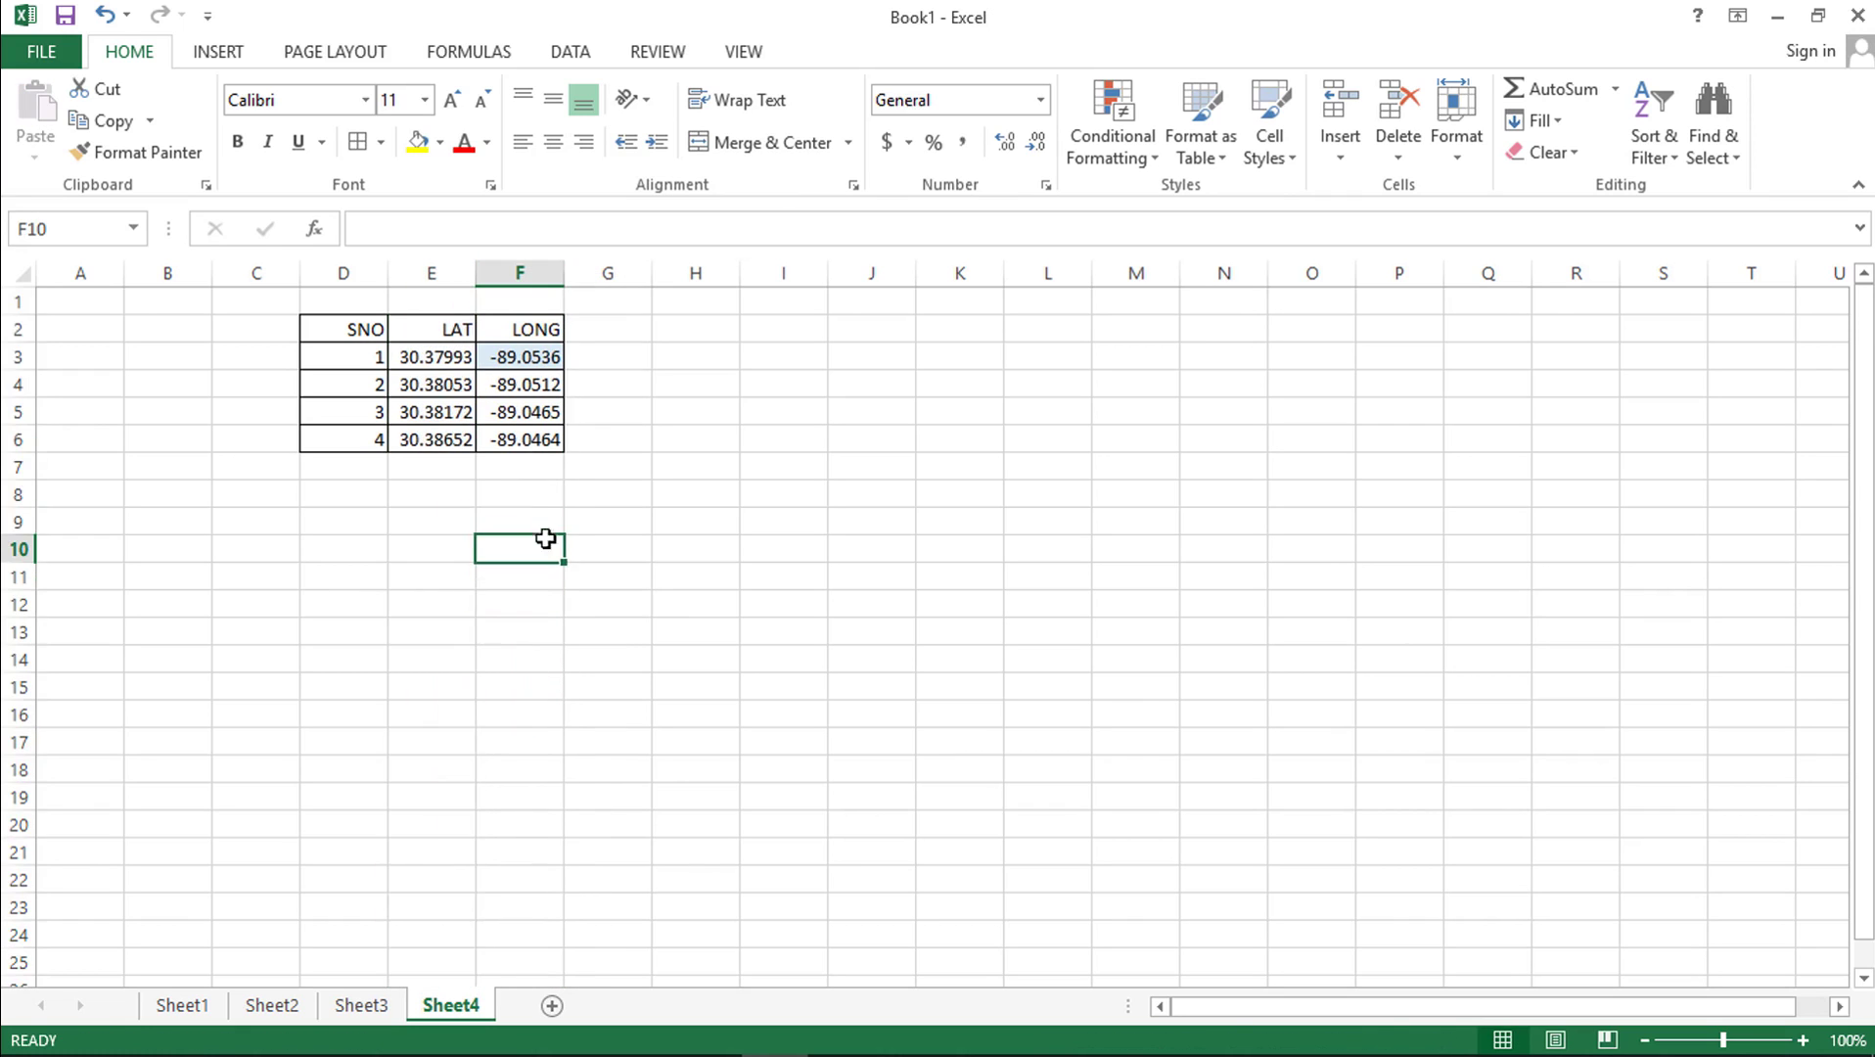
left_click_drag(454, 358, 519, 360)
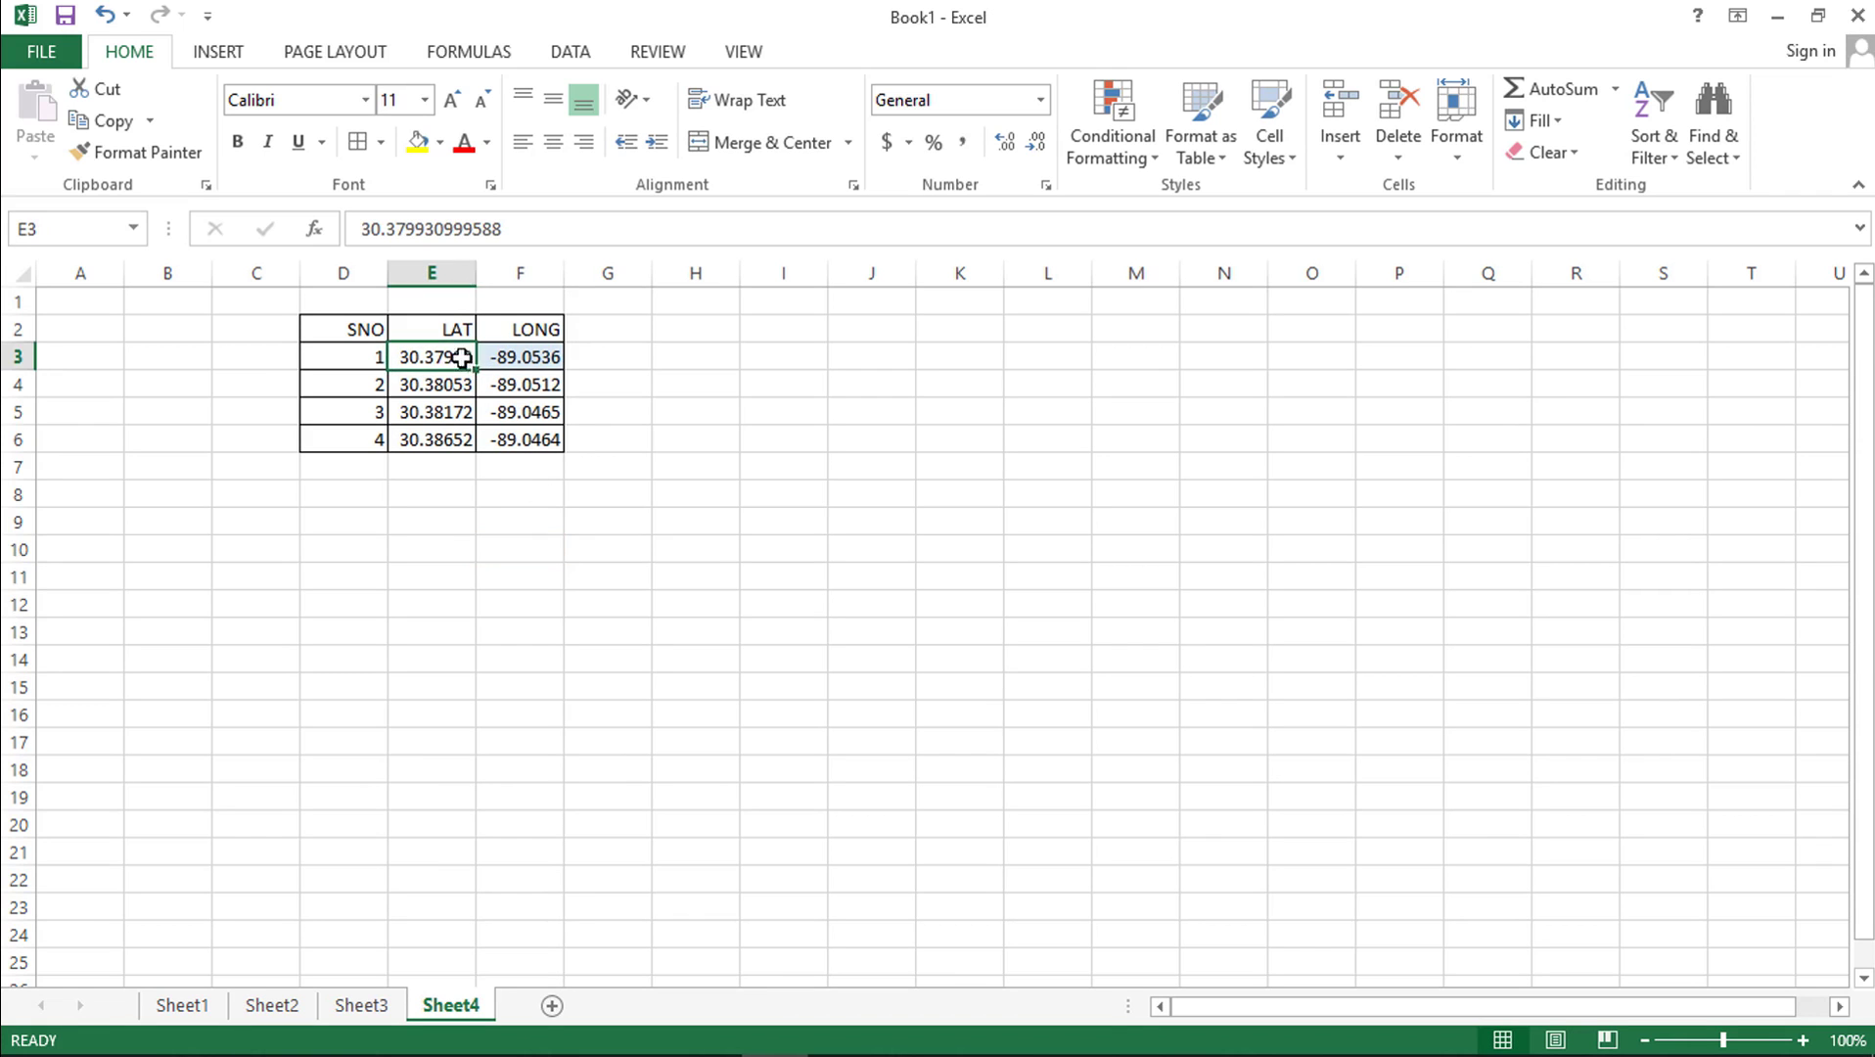
key("ctrl+c")
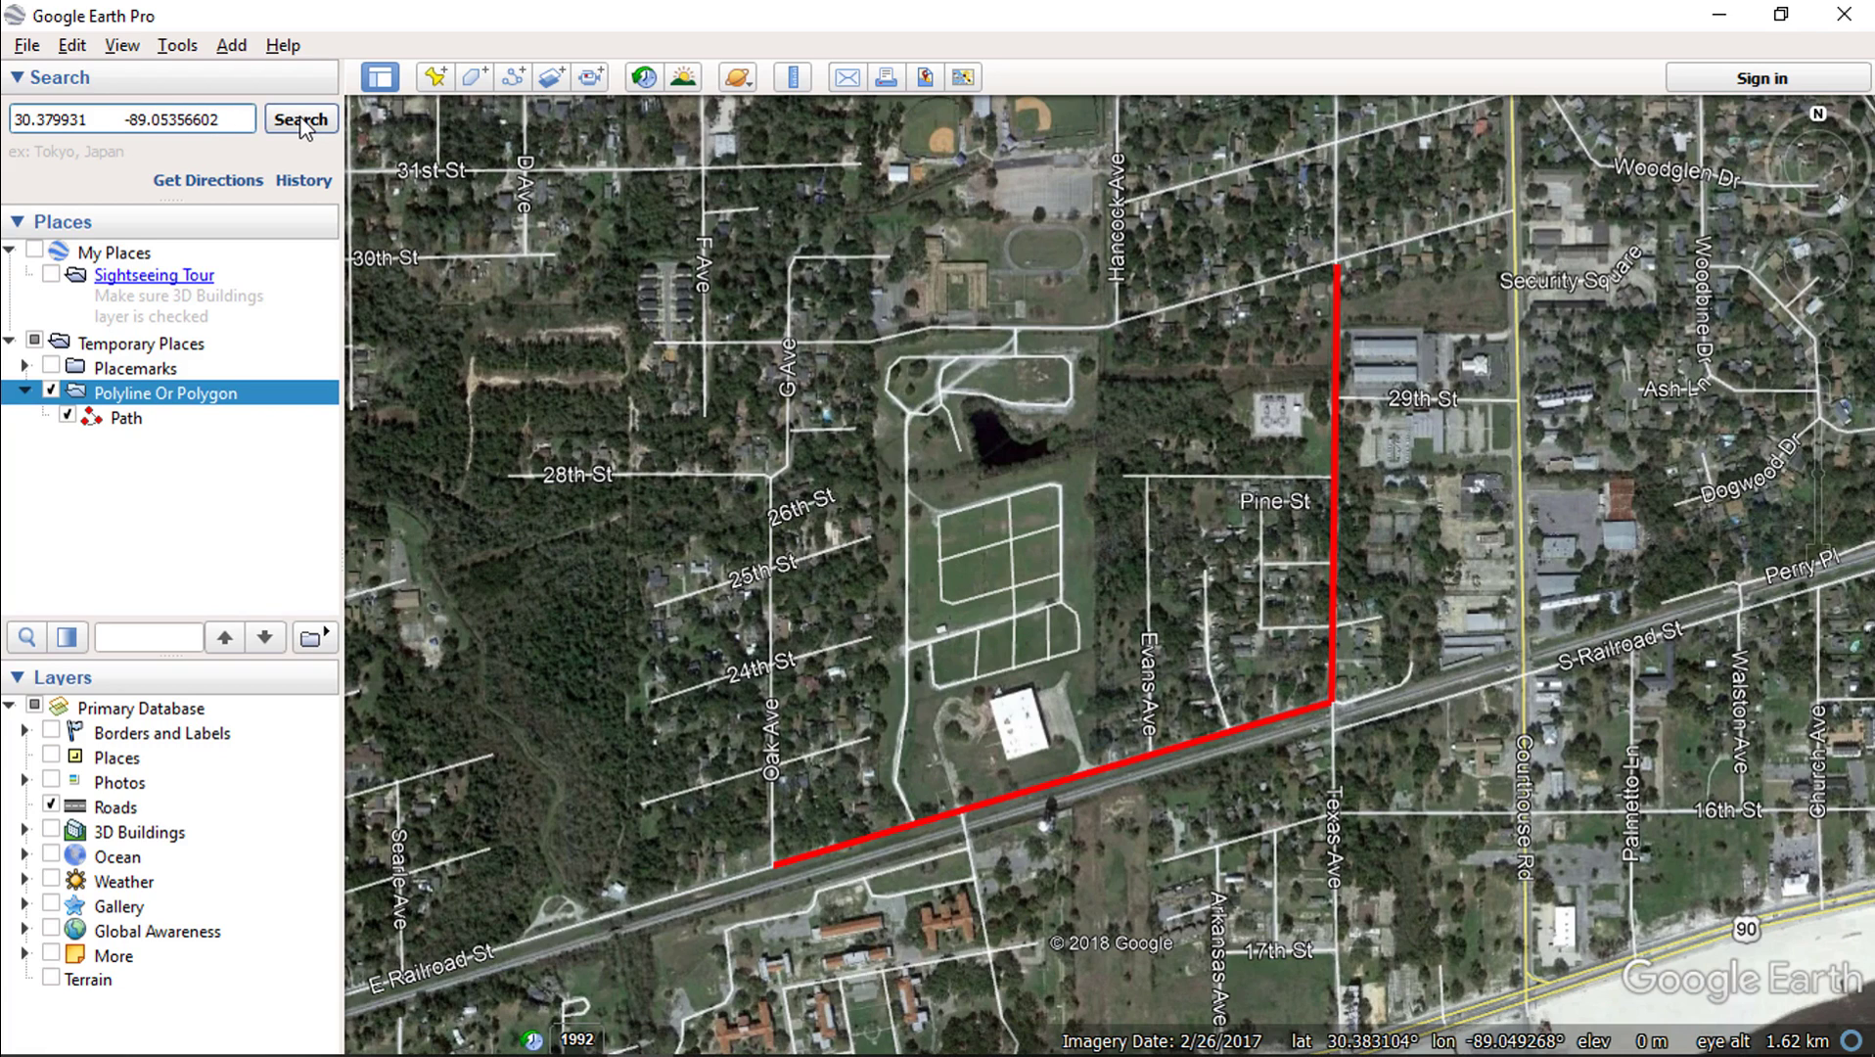
Search Google Earth for points 1 and 2 and check each lands on the path
left_click(301, 119)
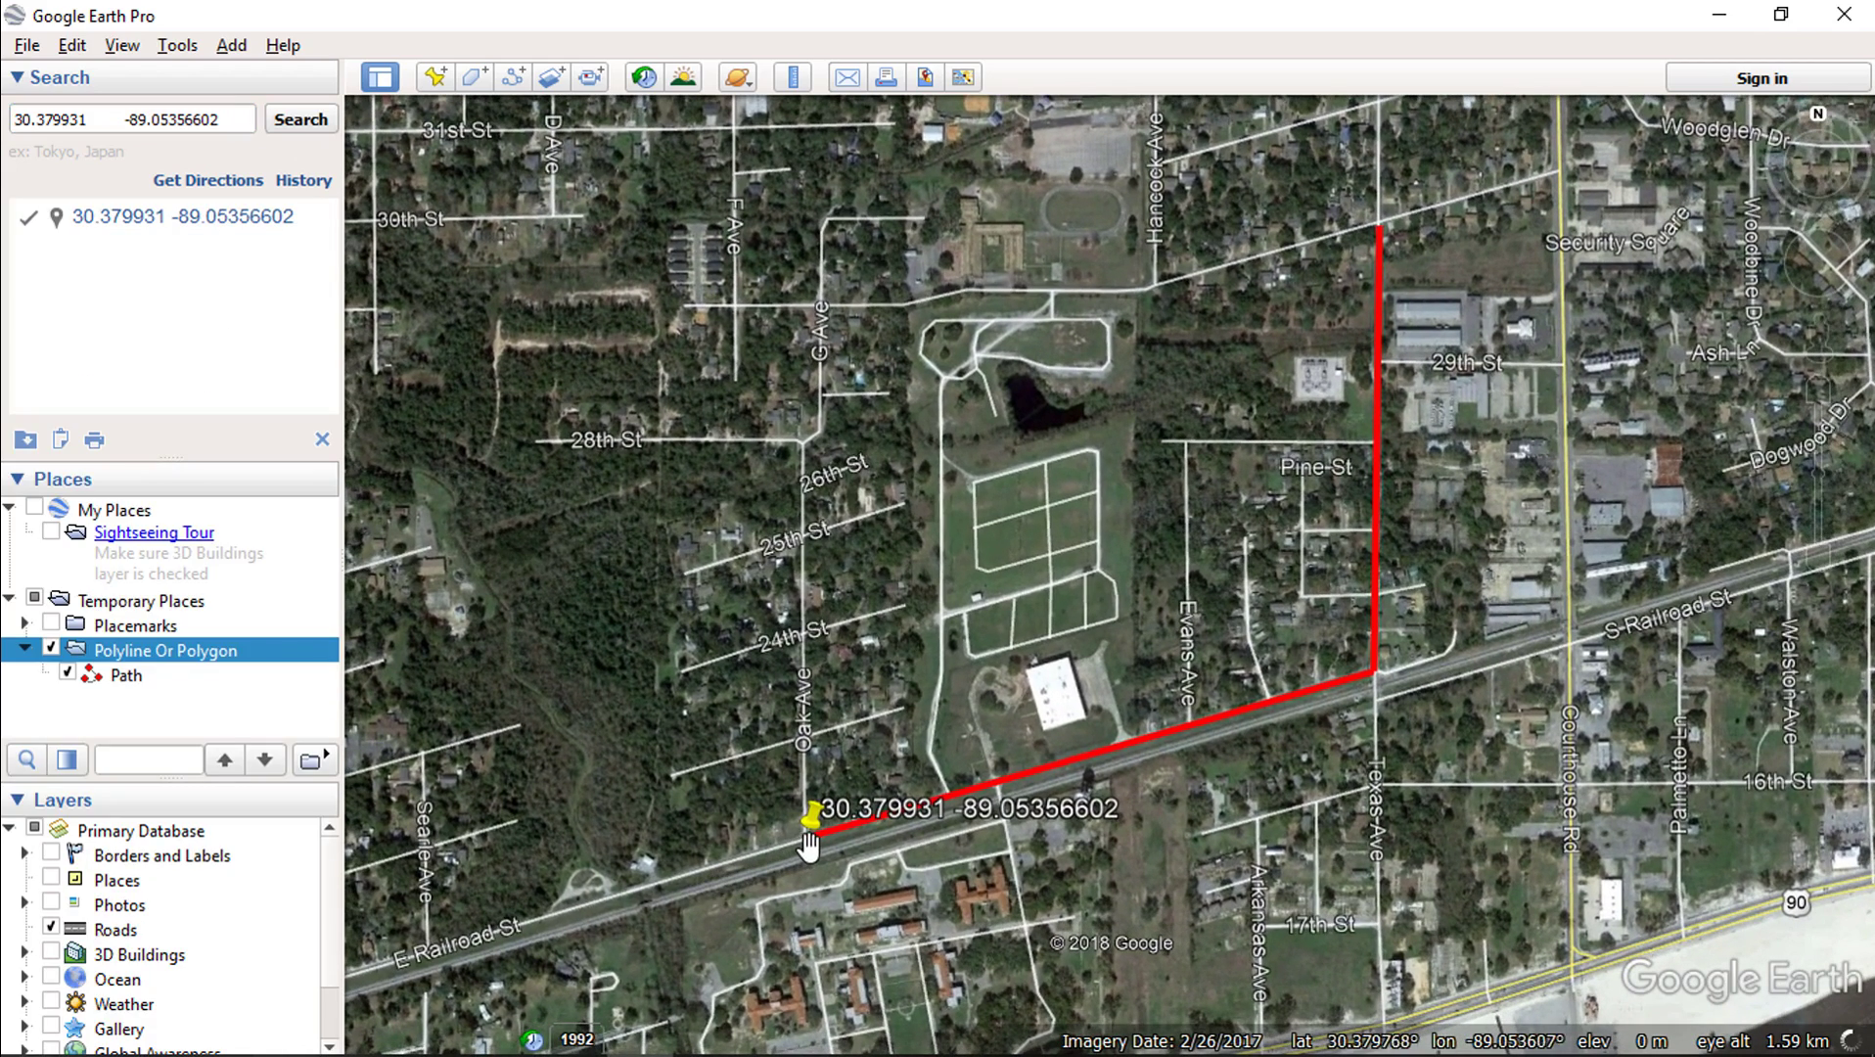
left_click(807, 837)
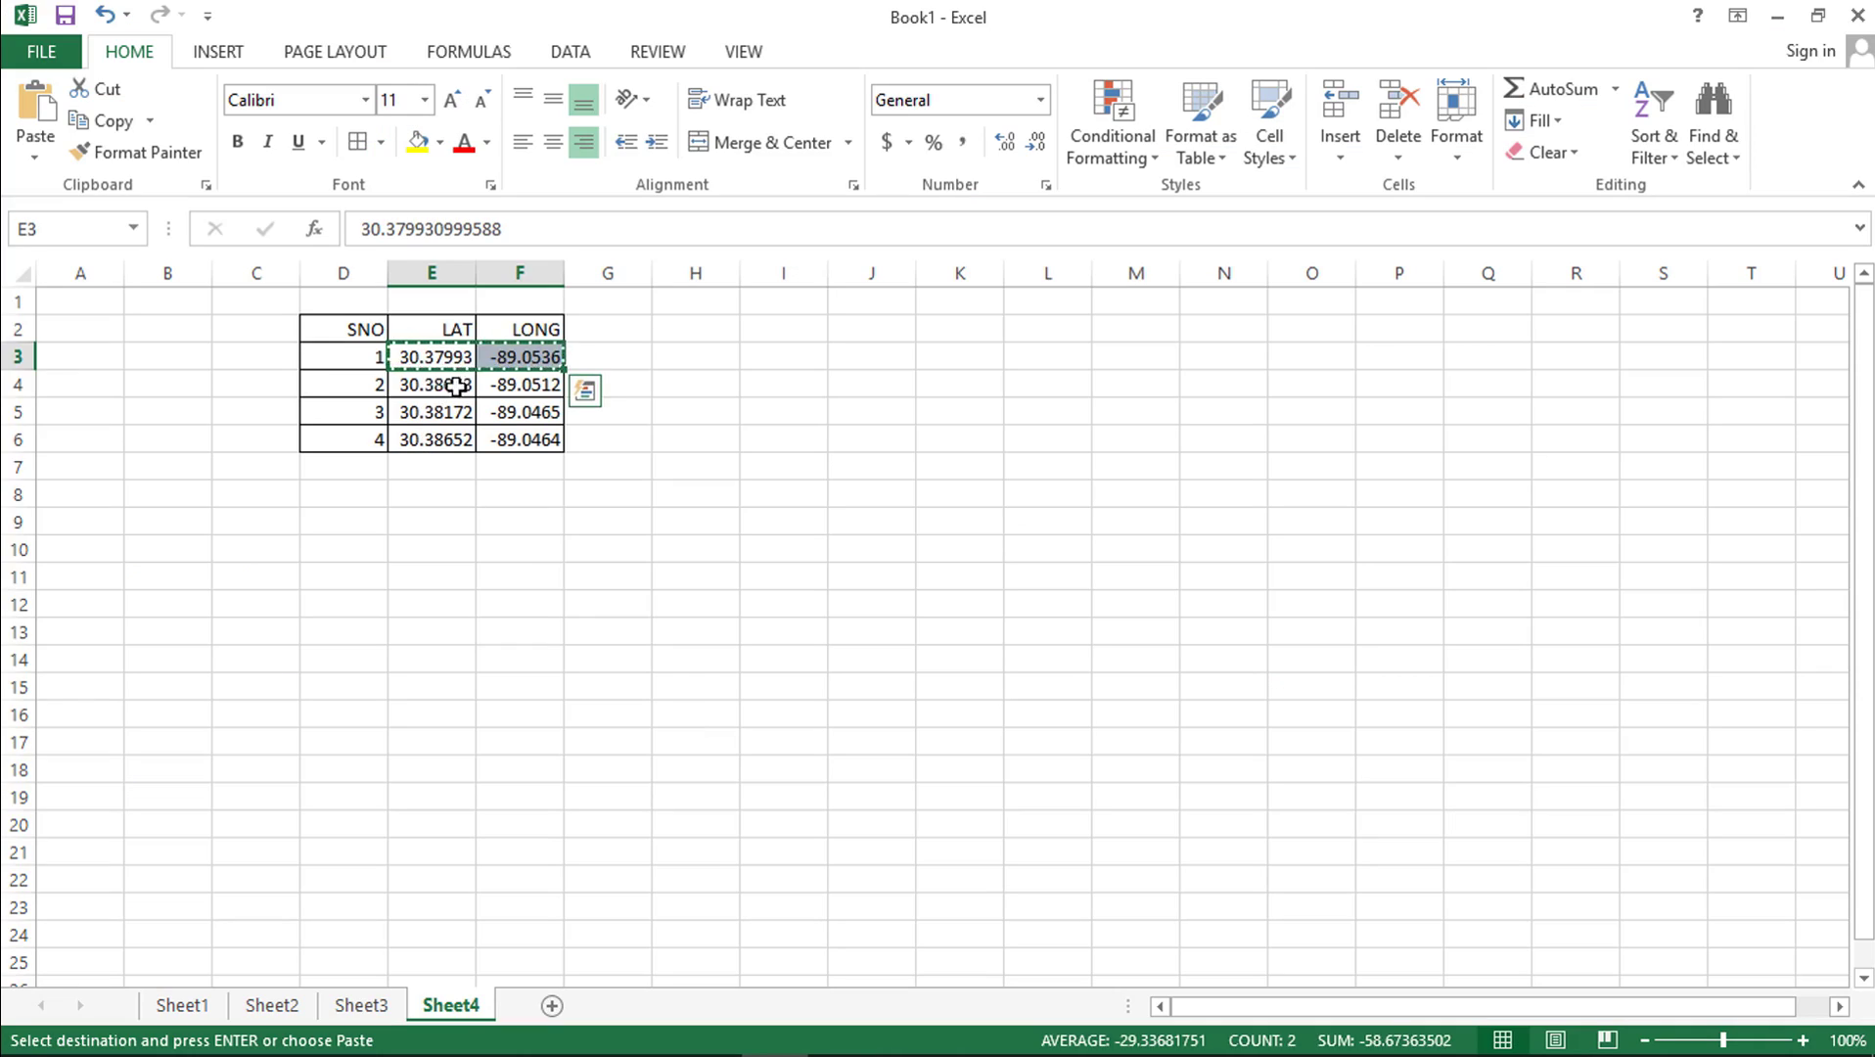
left_click_drag(435, 383, 519, 384)
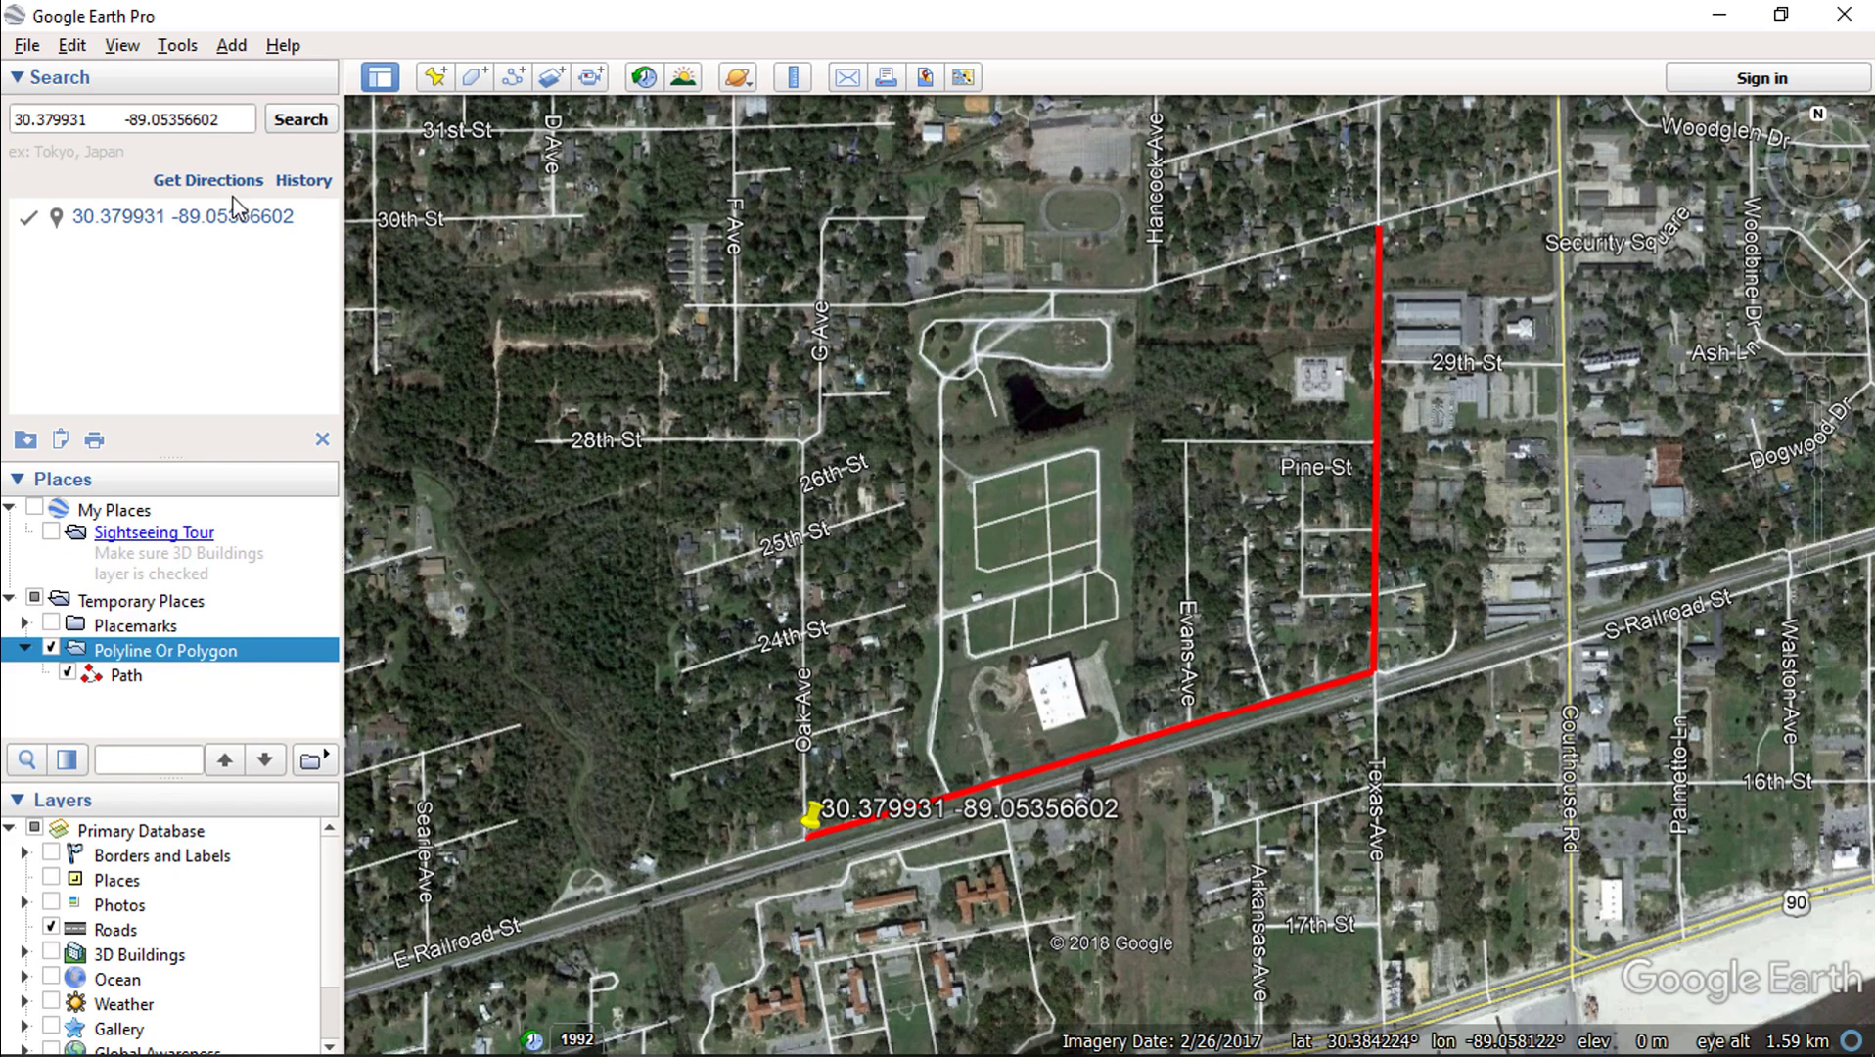
triple_click(229, 116)
key("ctrl+v")
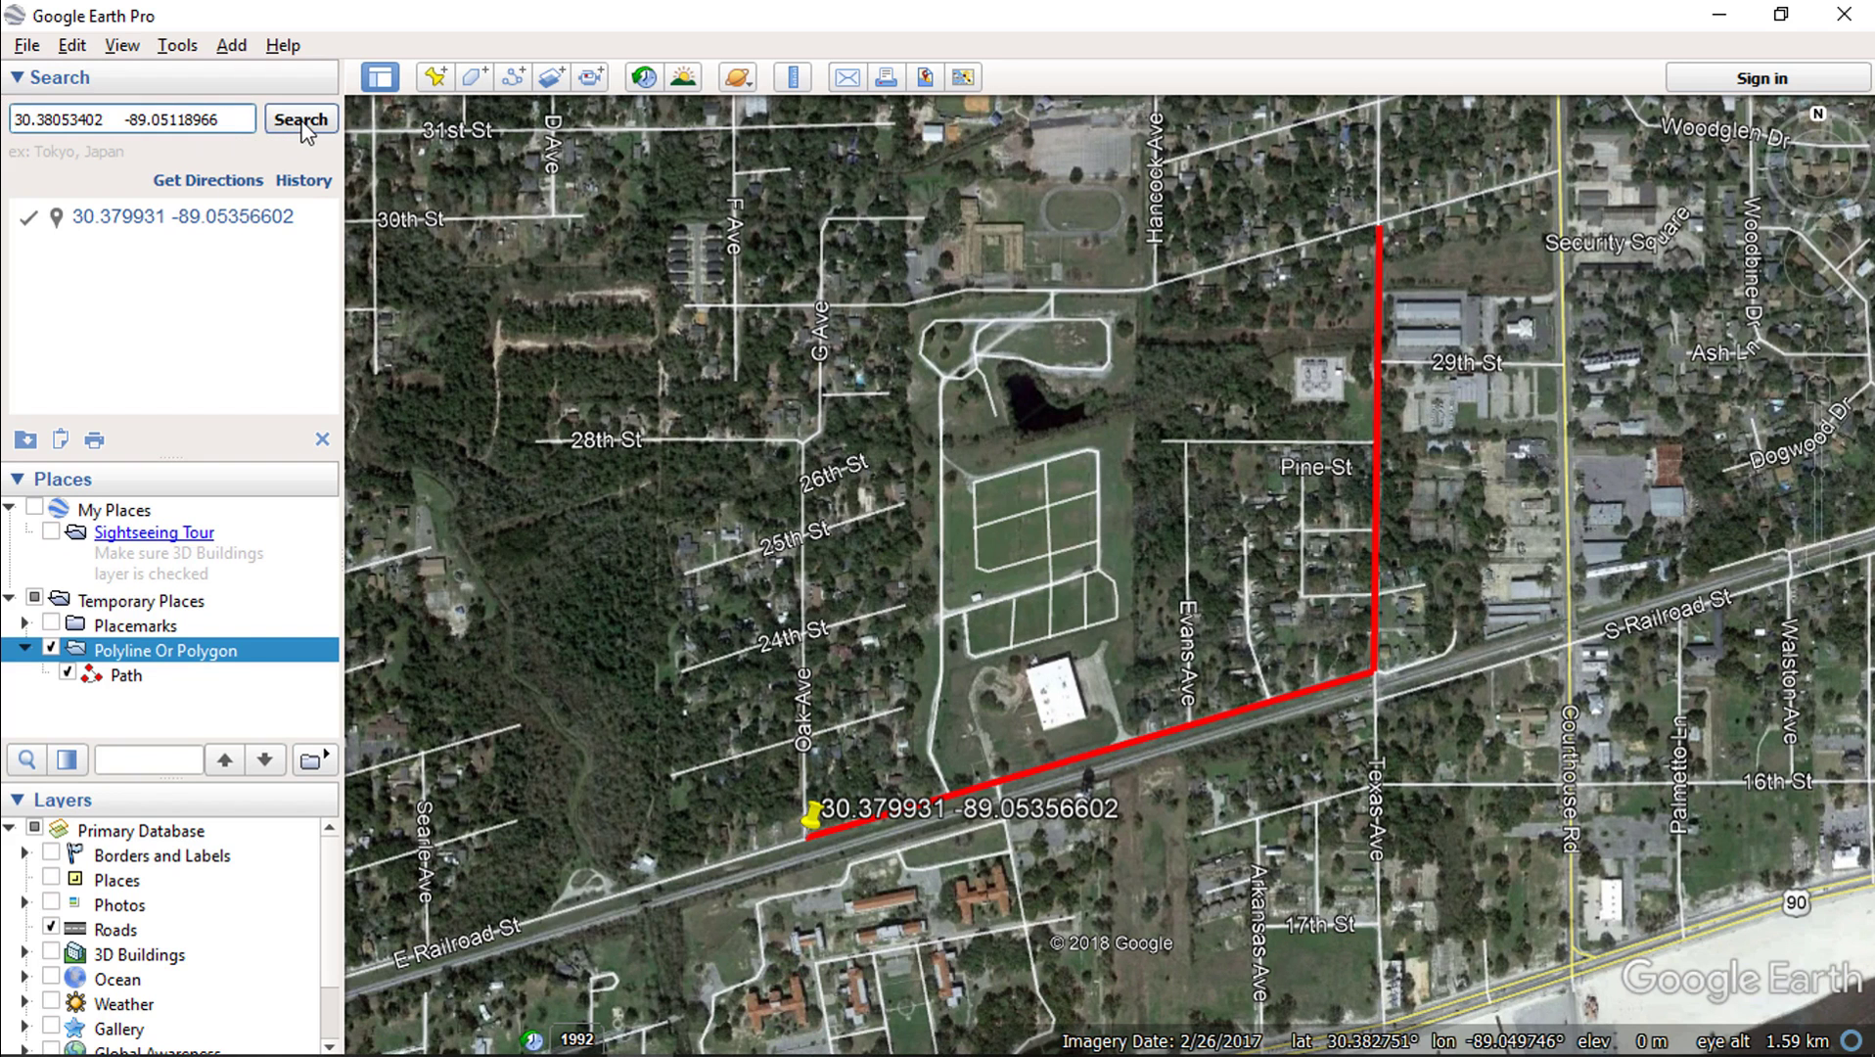
left_click(301, 119)
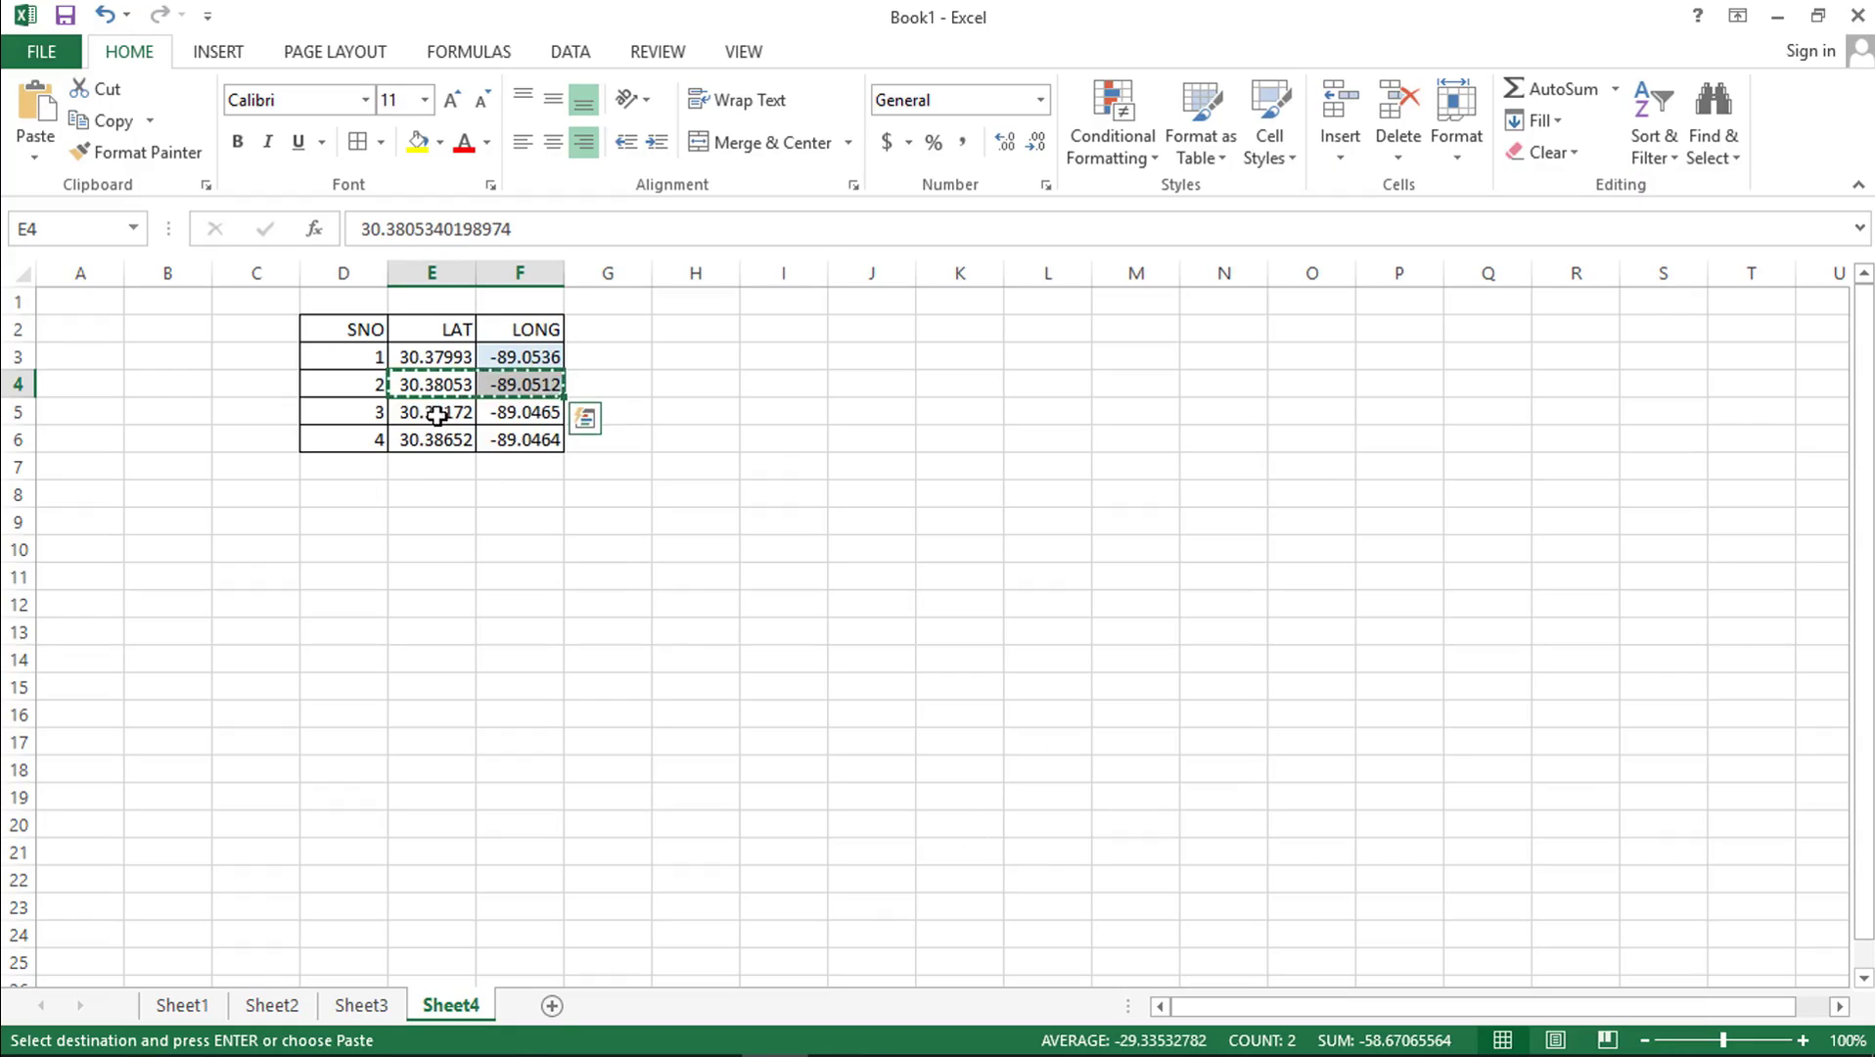
Copy point 3's coordinates from Excel and search them in Google Earth
left_click_drag(431, 411, 519, 411)
key("ctrl+c")
key("alt+Tab")
triple_click(239, 118)
key("ctrl+v")
left_click(291, 121)
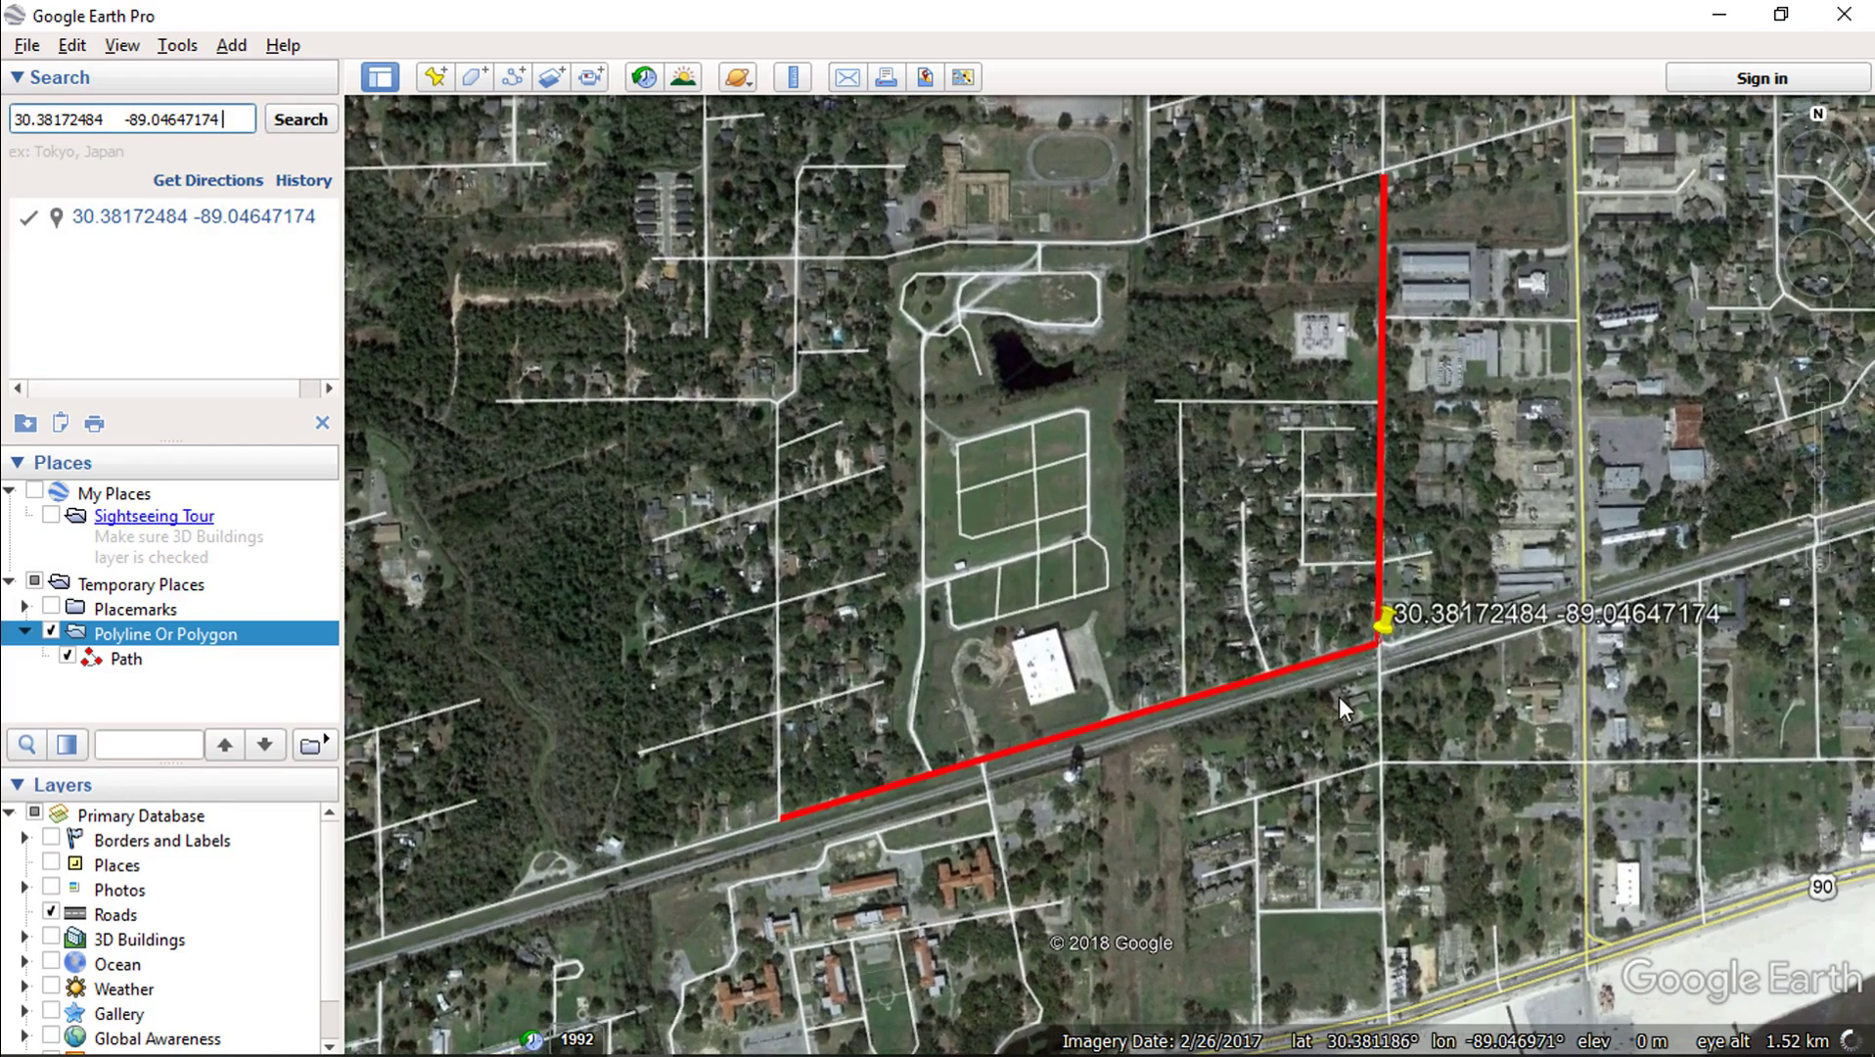
Copy point 4's coordinates from Excel and search them in Google Earth
key("alt+Tab")
left_click_drag(431, 443, 531, 444)
key("ctrl+c")
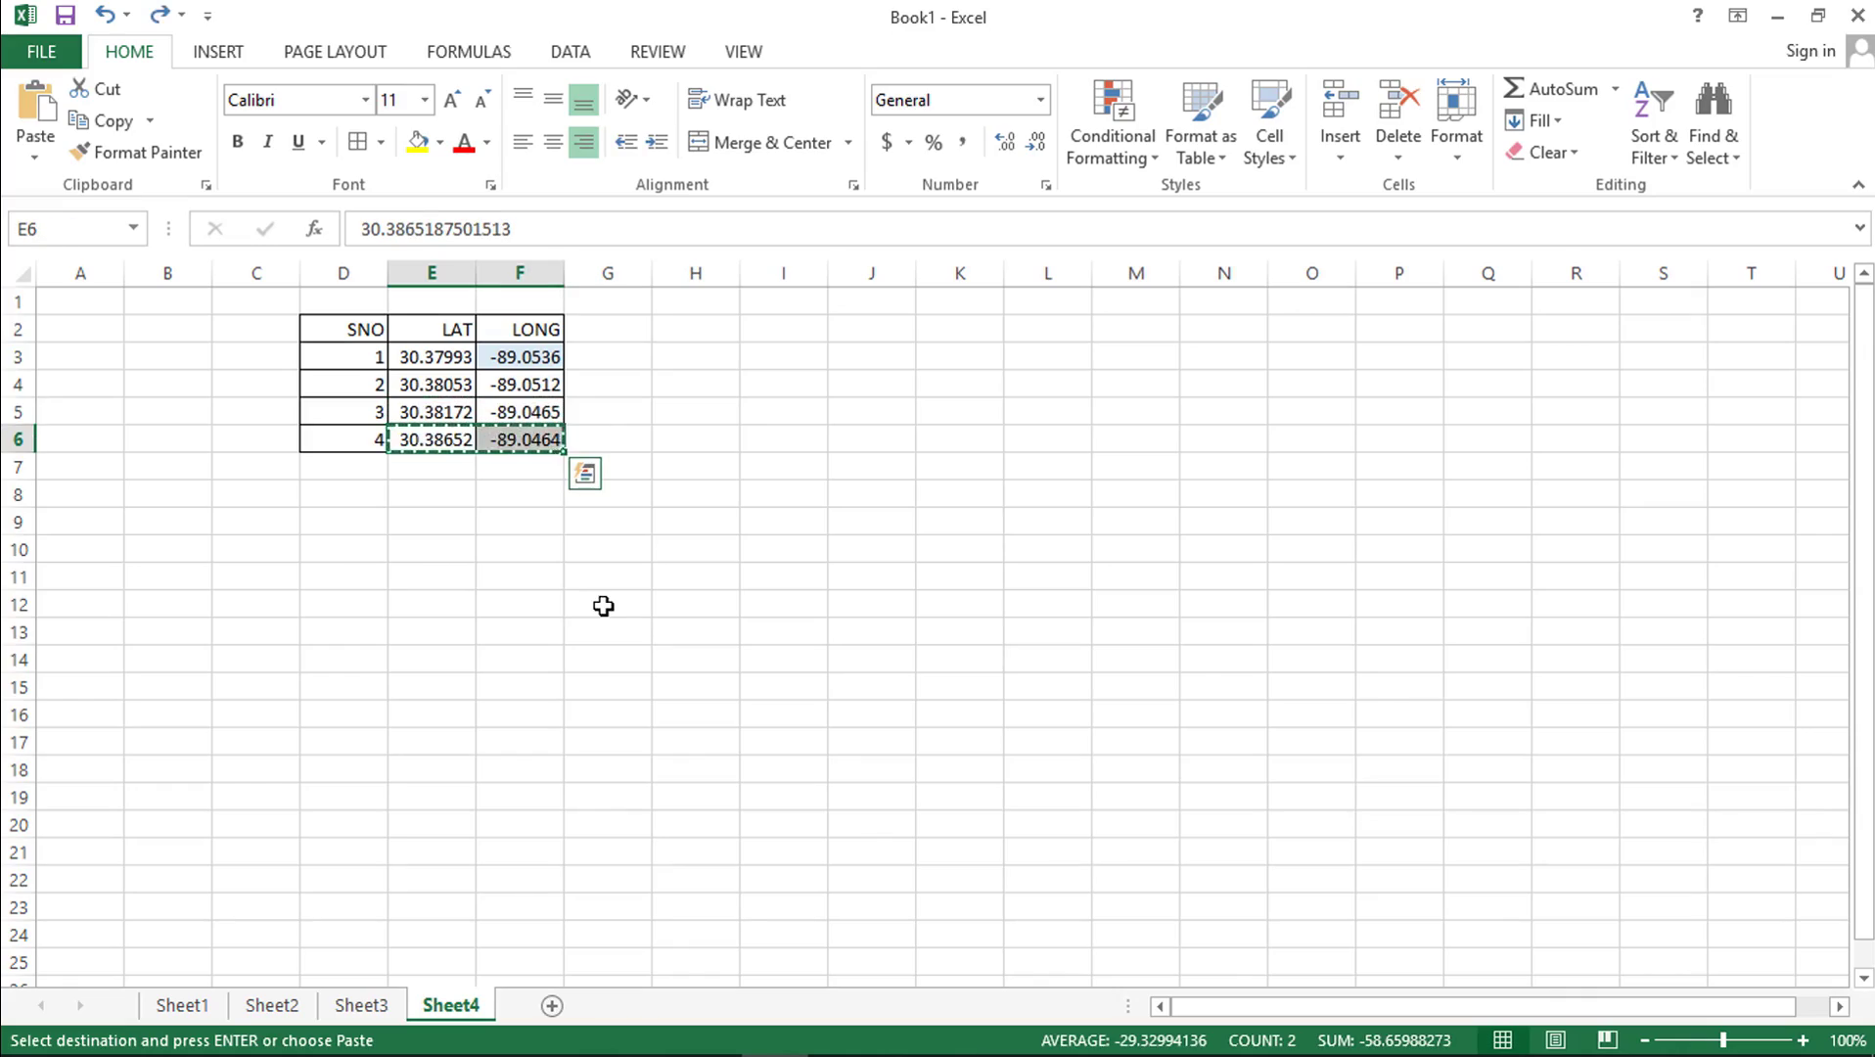
key("alt+Tab")
triple_click(240, 119)
key("ctrl+v")
left_click(292, 118)
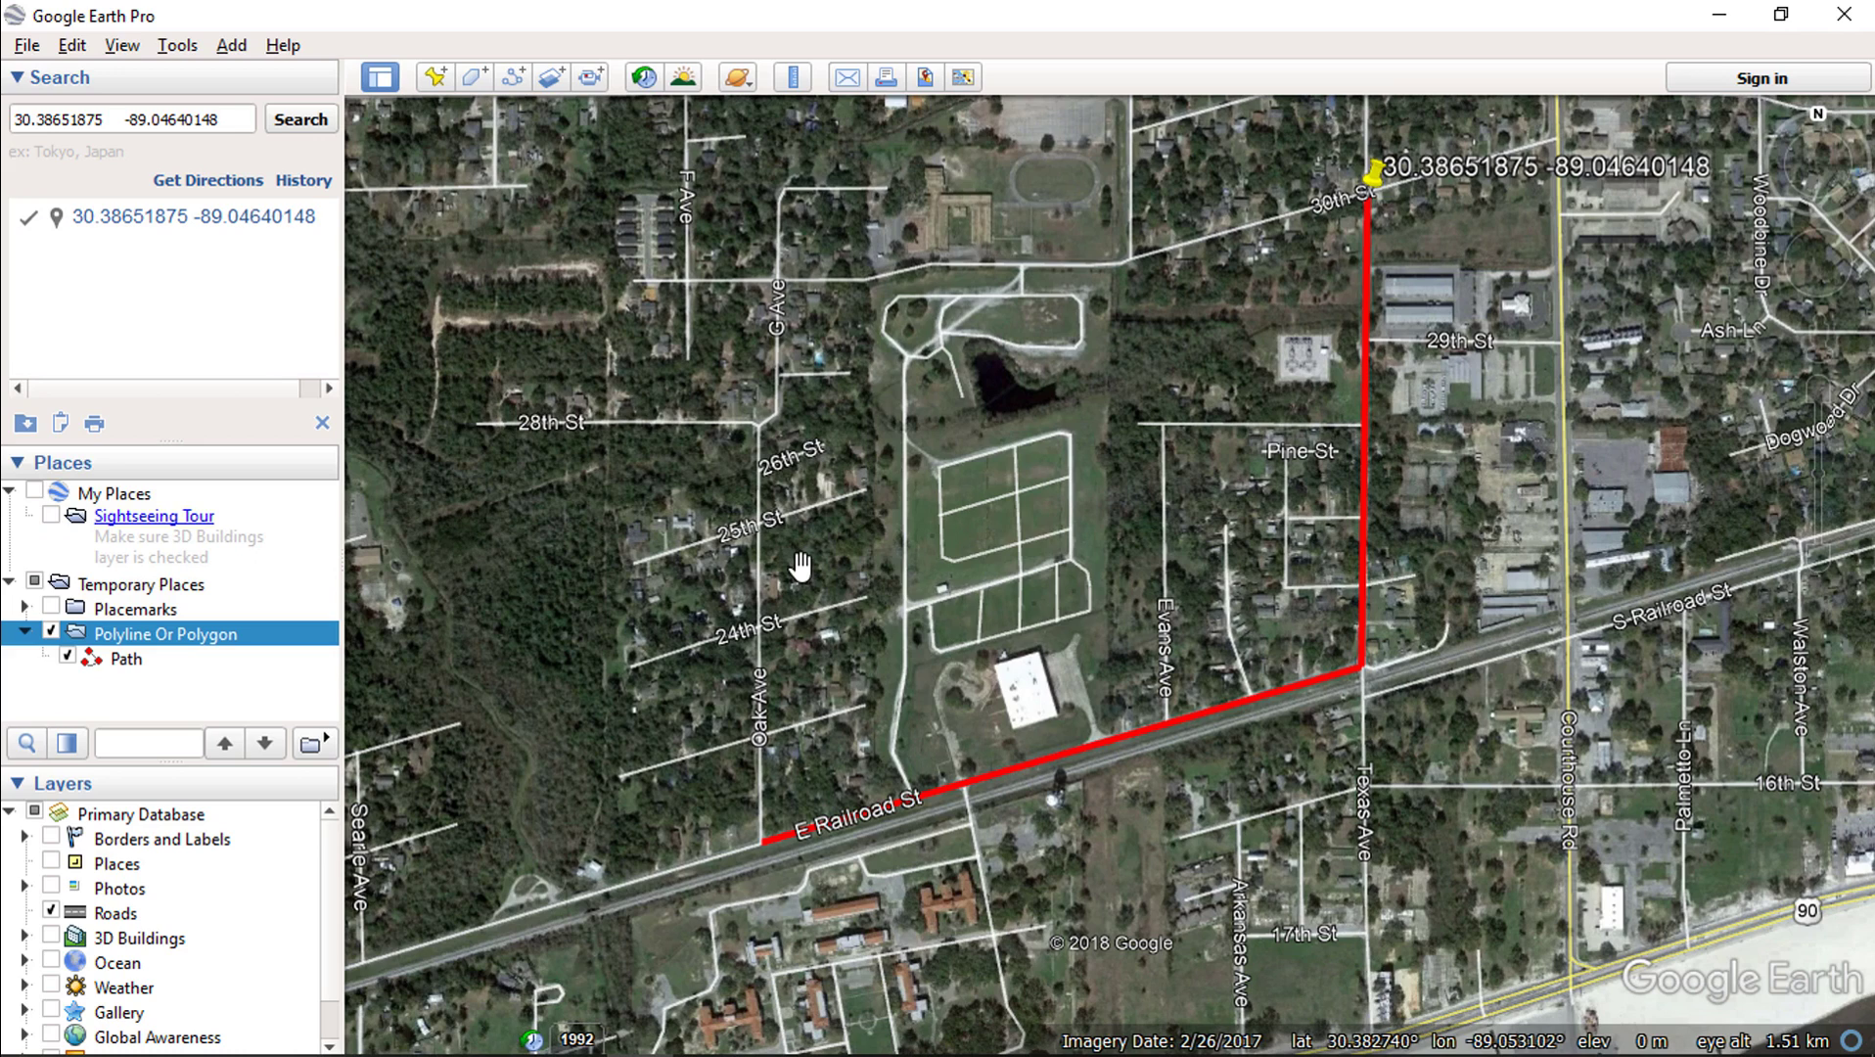
Clear the search, show the Placemarks folder and hide the Polyline Or Polygon path
left_click(322, 423)
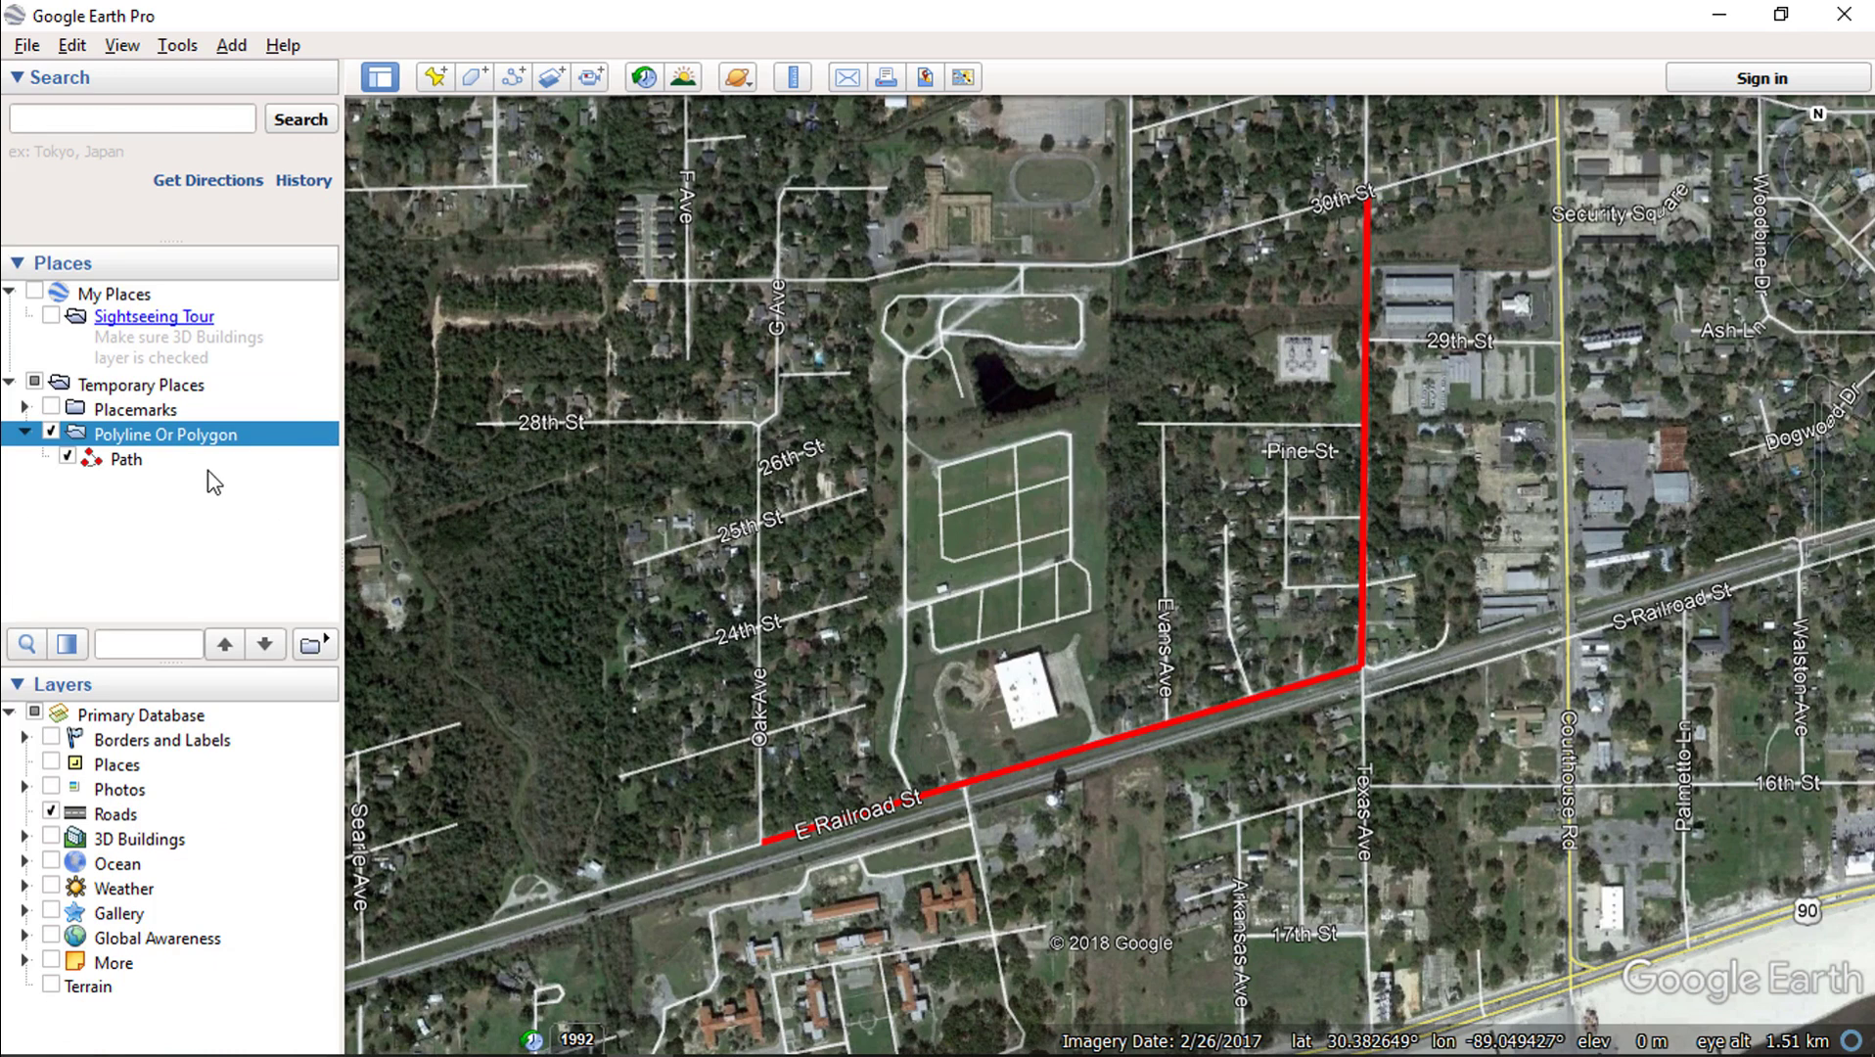
left_click(178, 416)
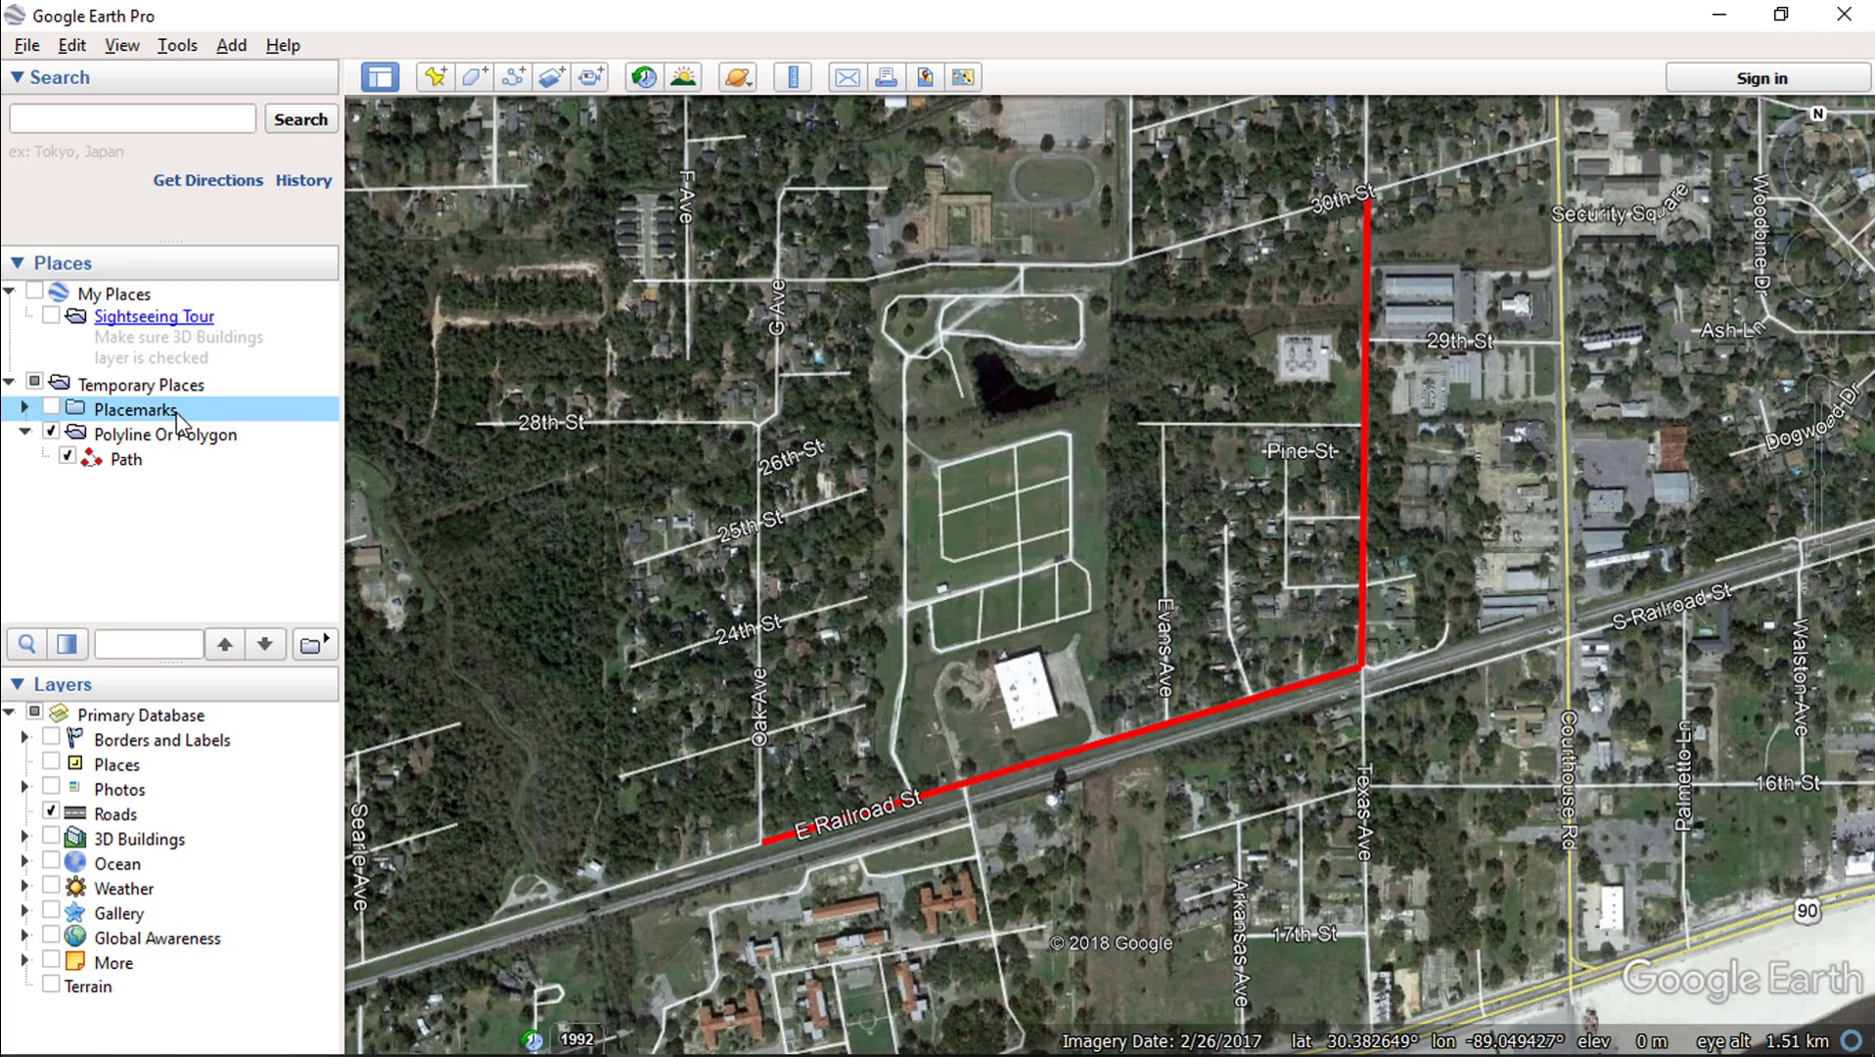
left_click(50, 410)
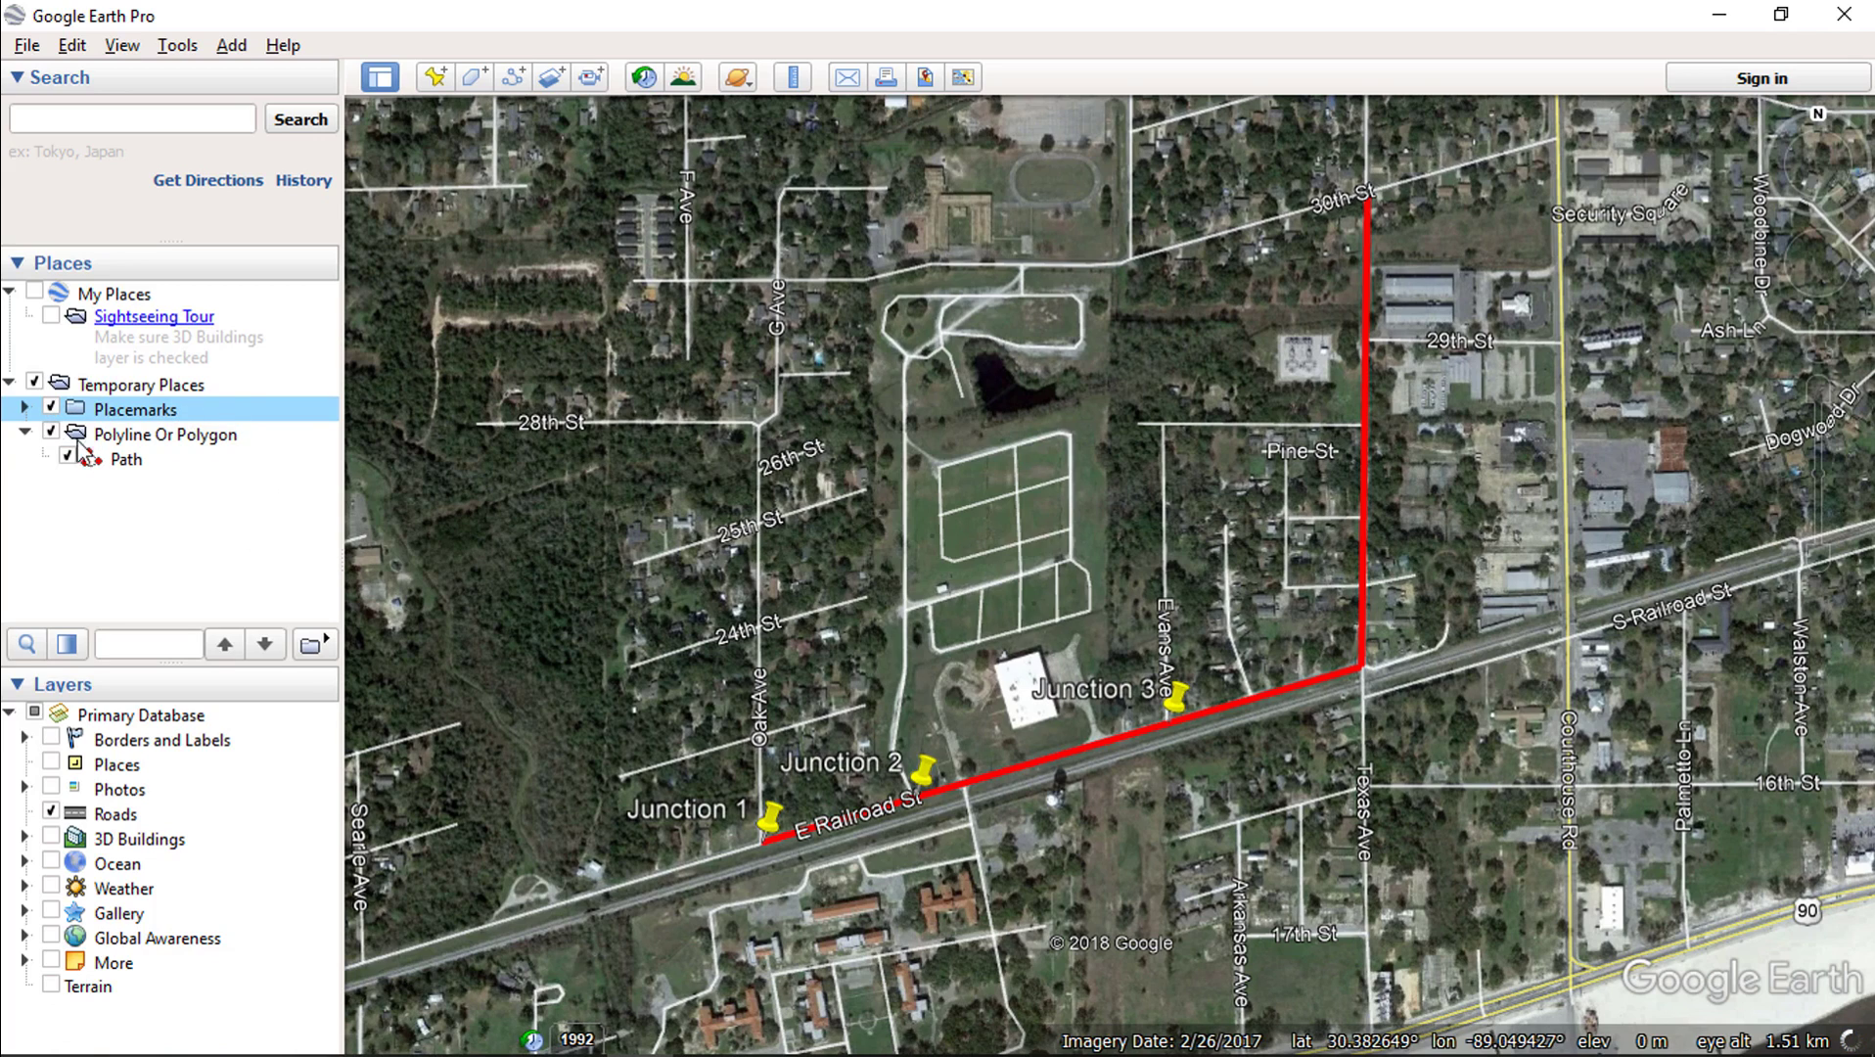
left_click(52, 434)
Save the Placemarks folder as a KMZ file in Downloads
right_click(146, 412)
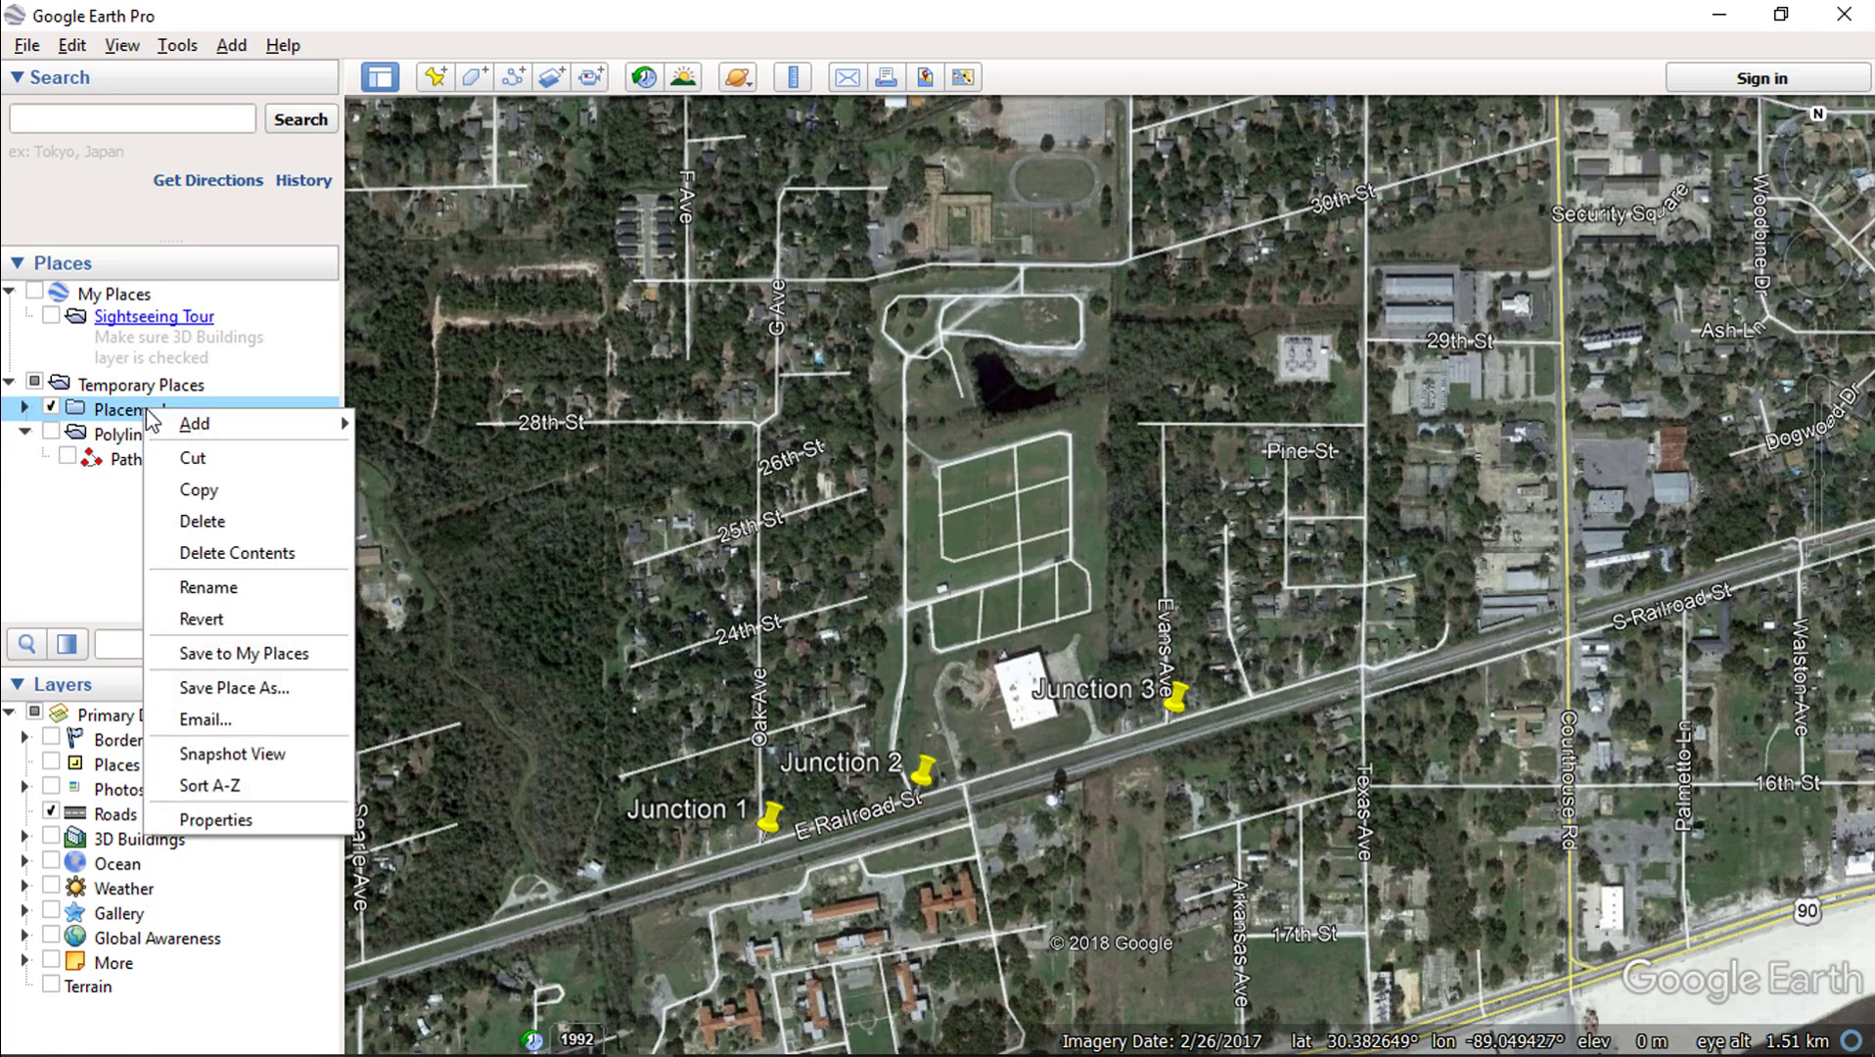
left_click(248, 695)
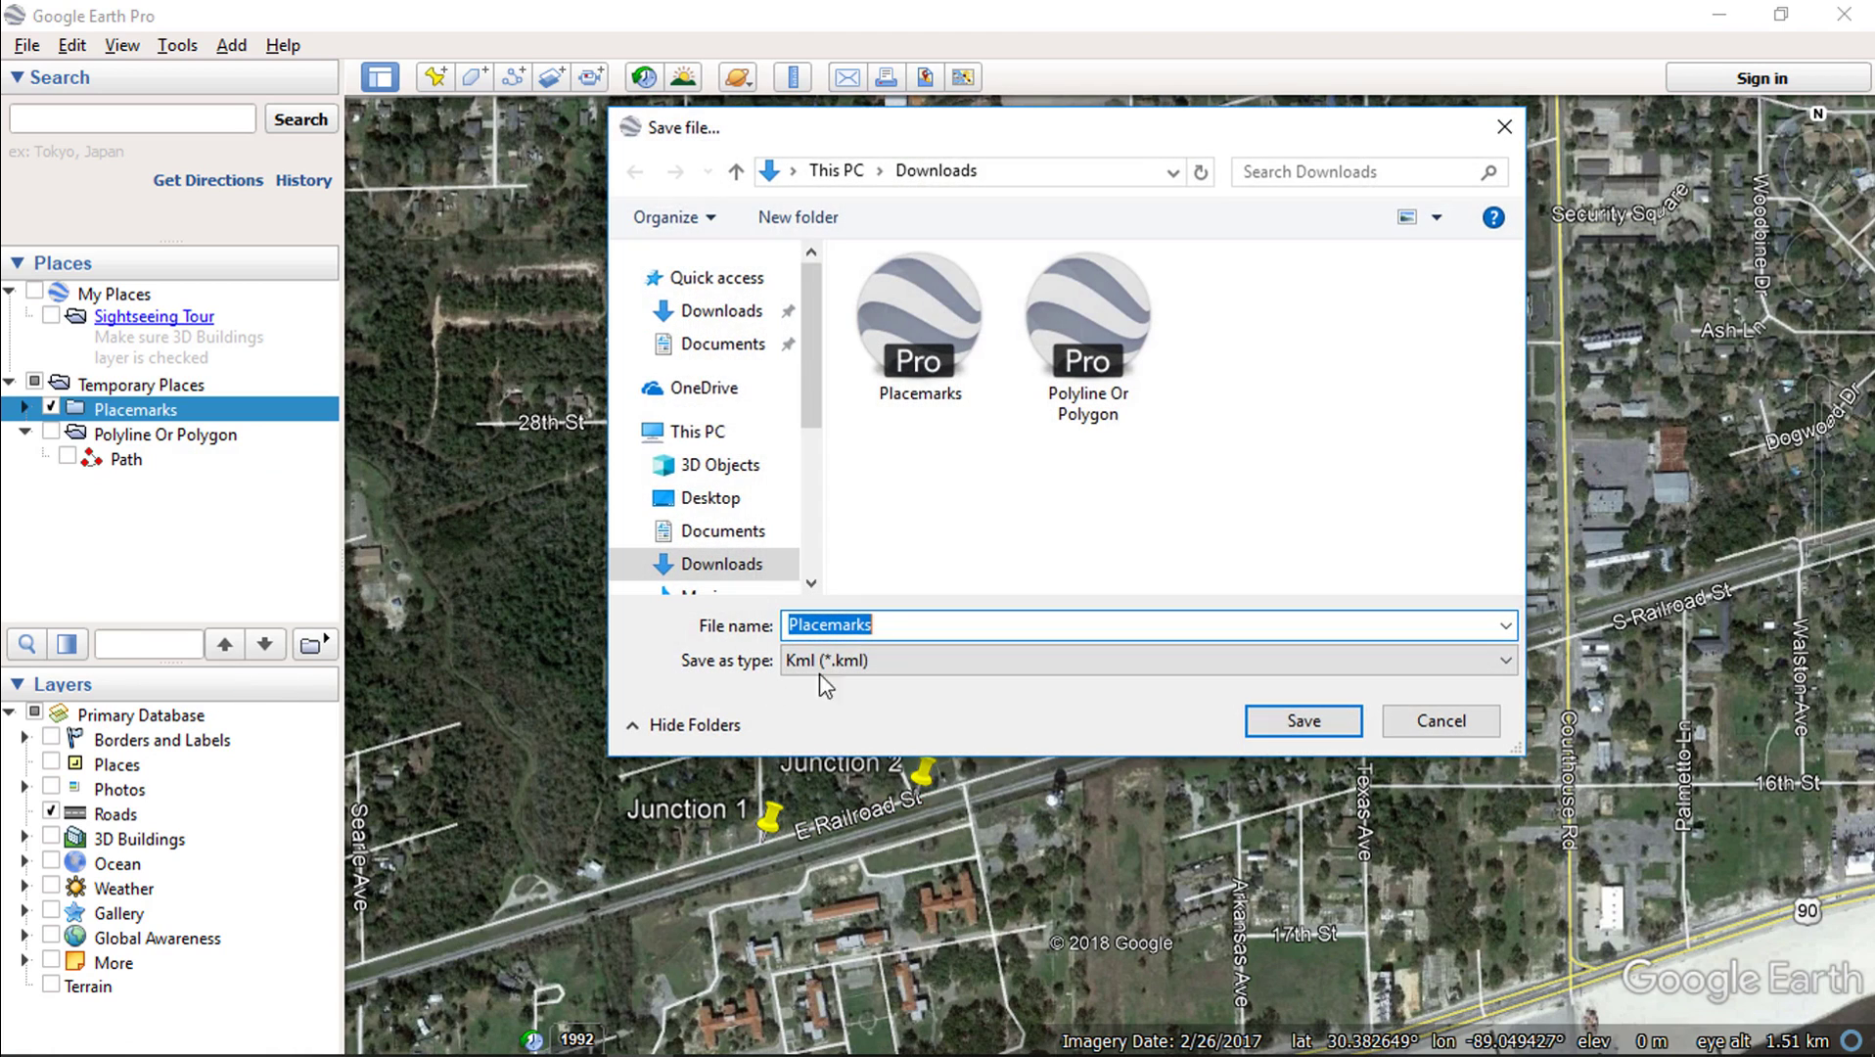
left_click(890, 660)
left_click(890, 710)
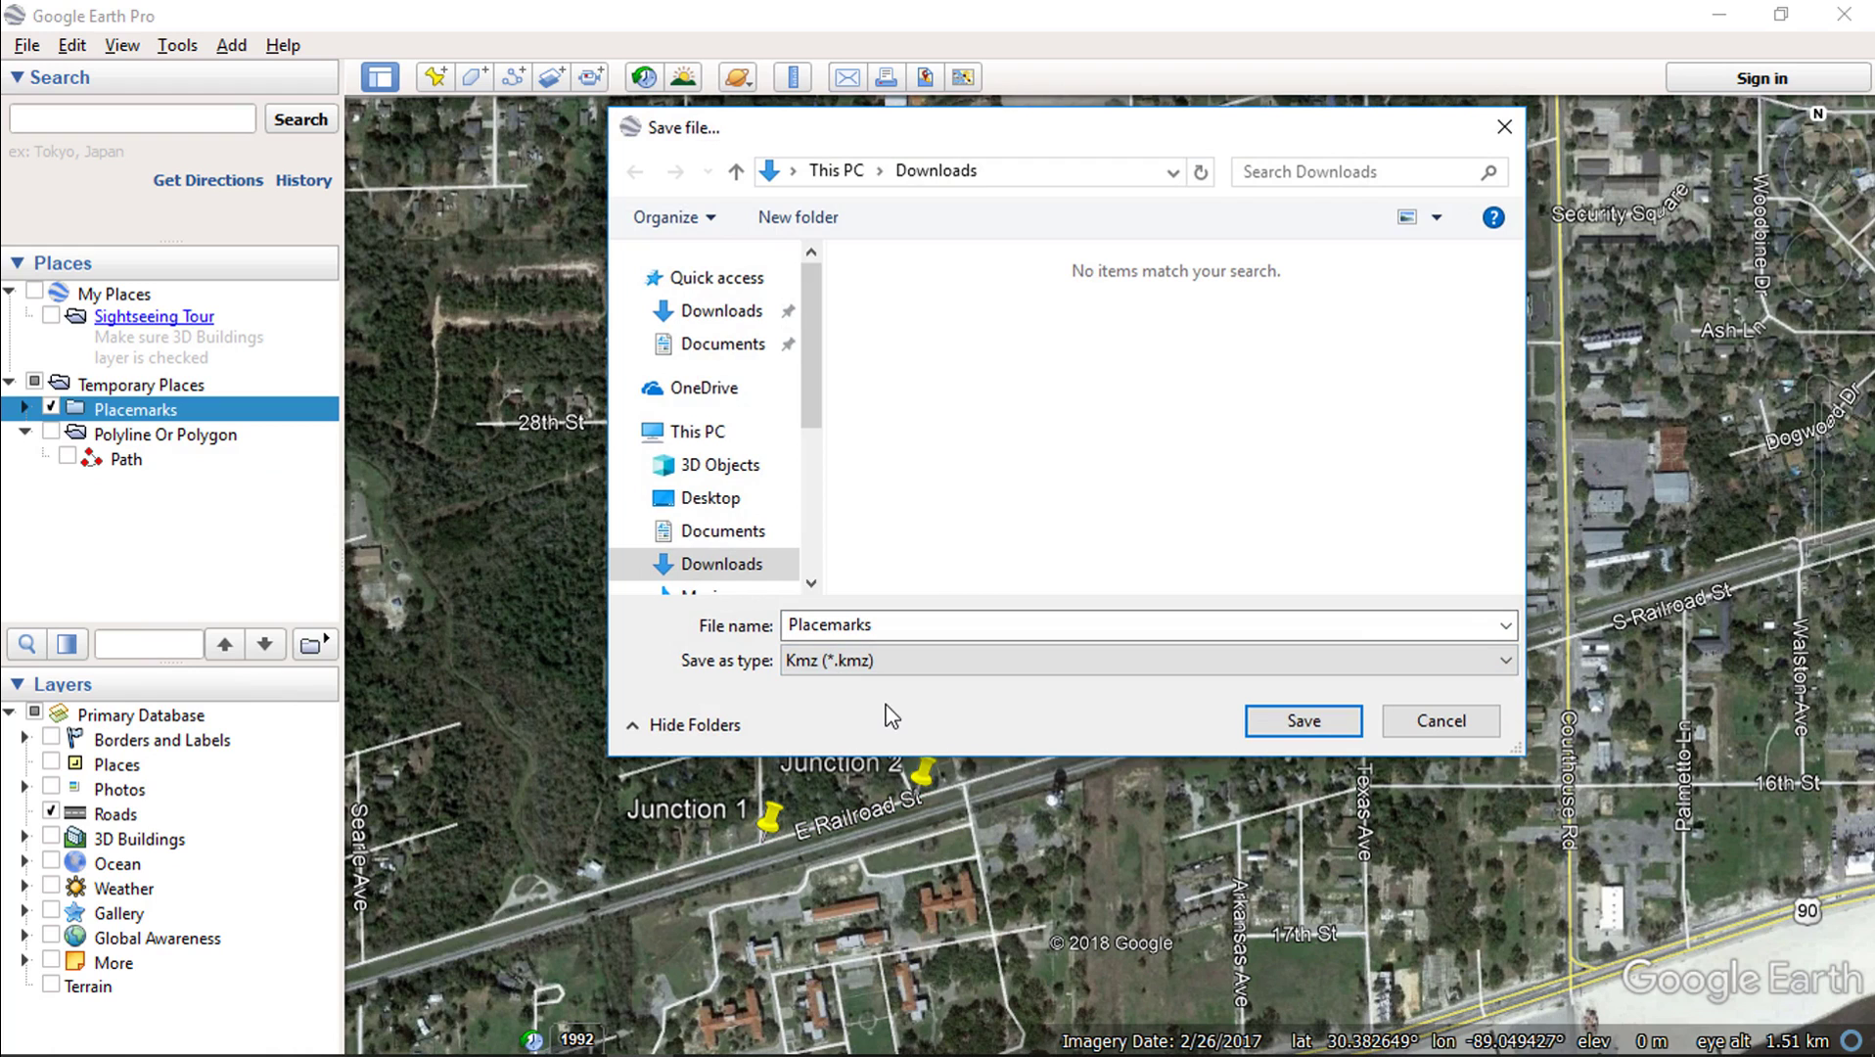
left_click(1276, 727)
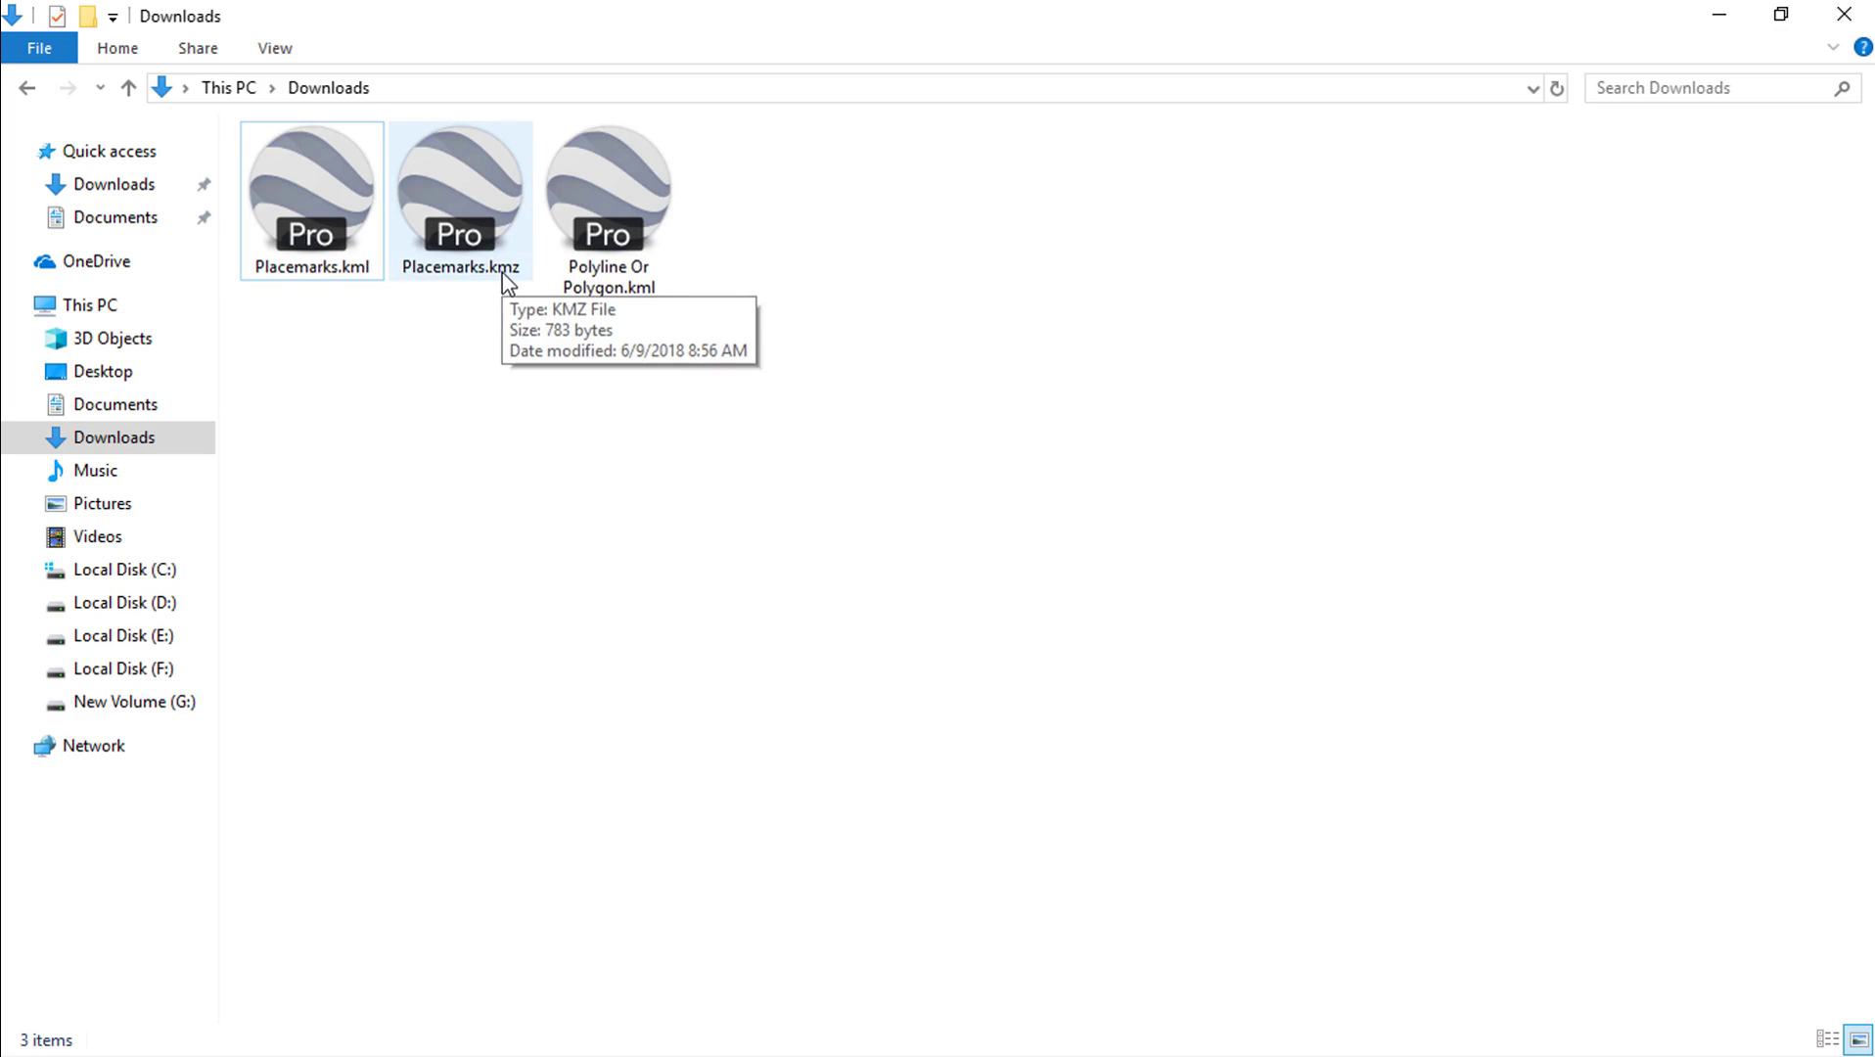
Extract Placemarks.kmz with 7-Zip into a Placemarks folder
left_click(526, 284)
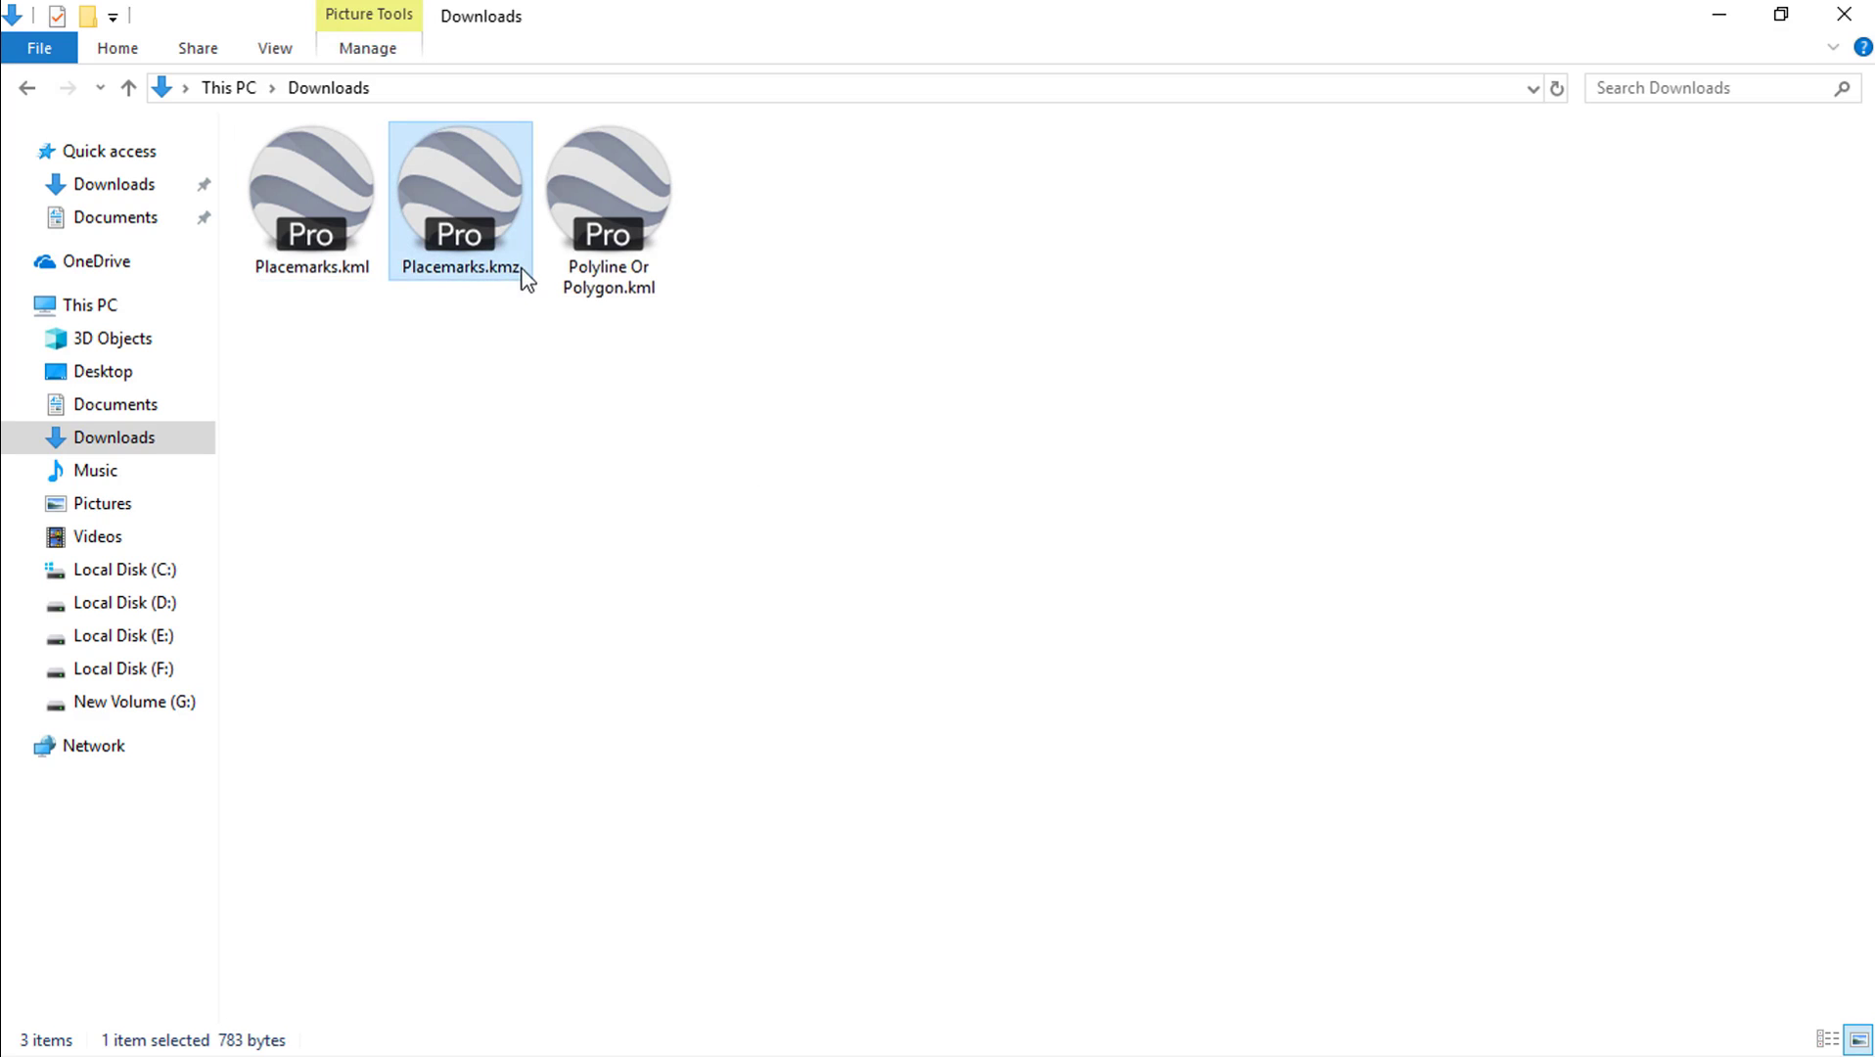
right_click(496, 253)
mouse_move(561, 302)
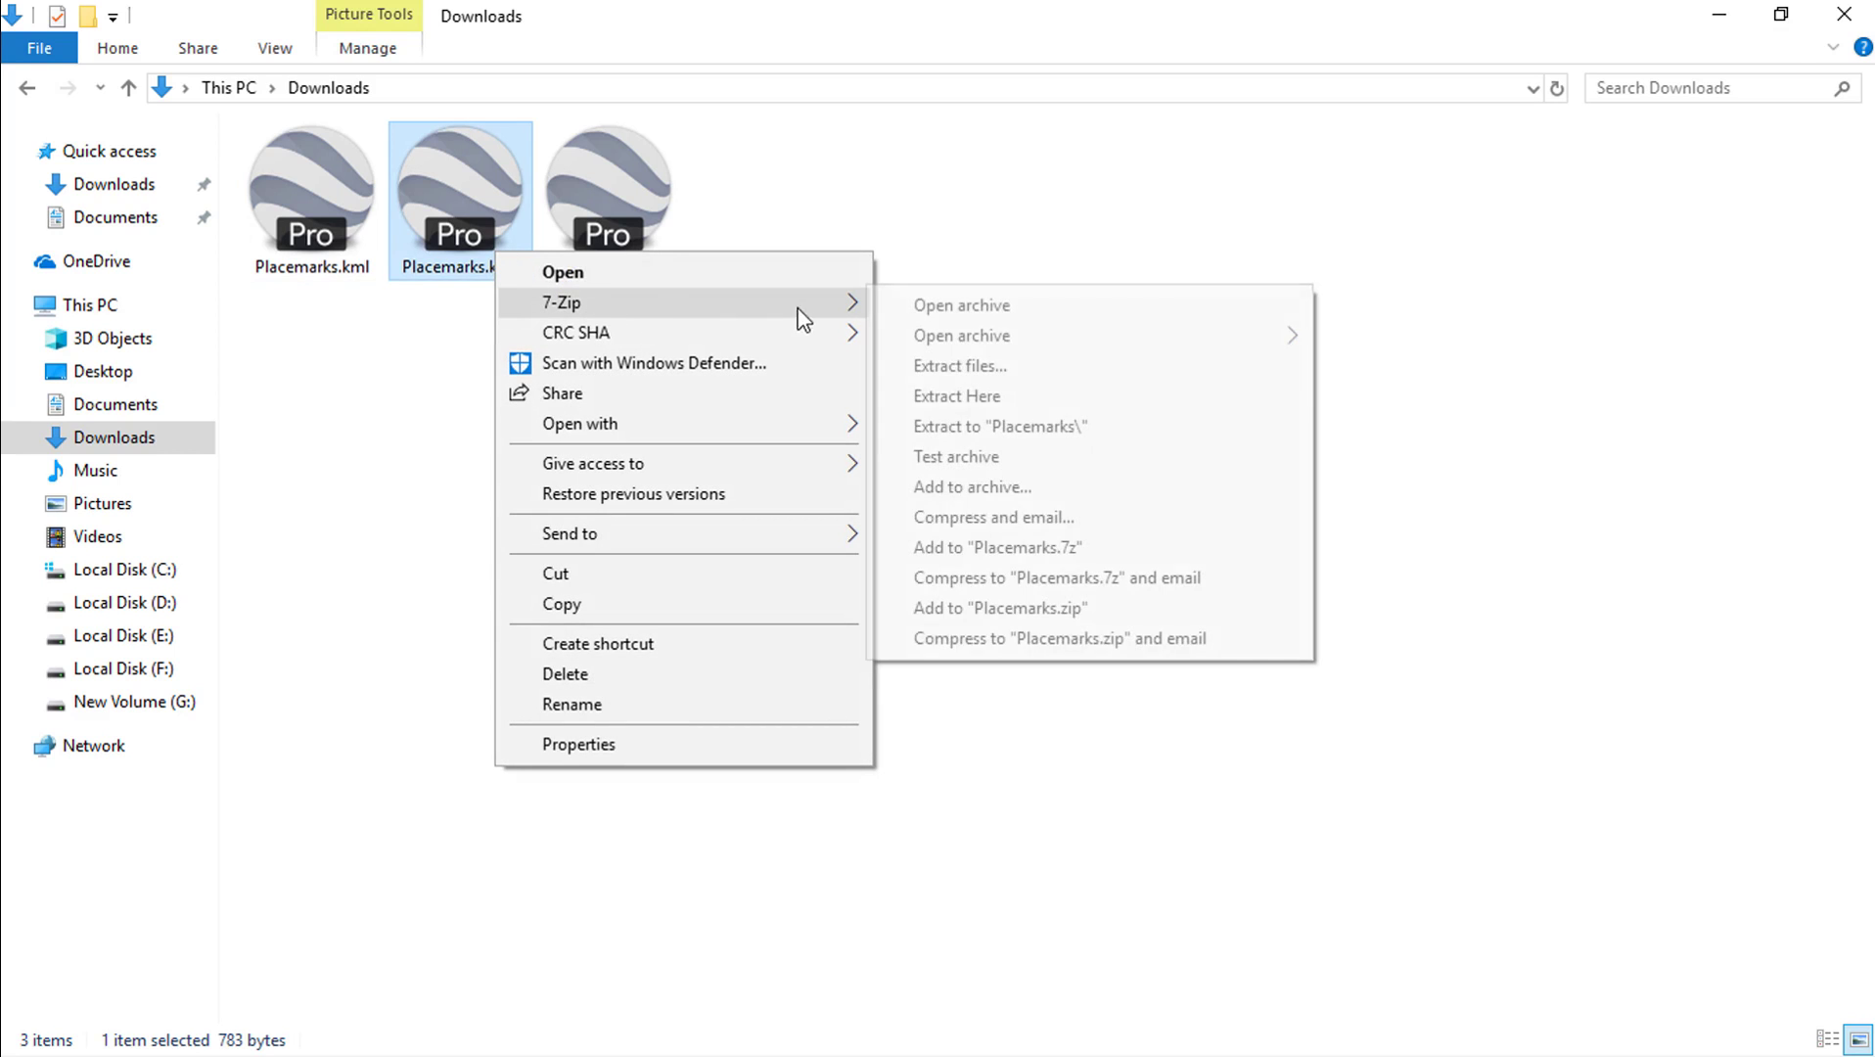
left_click(1003, 426)
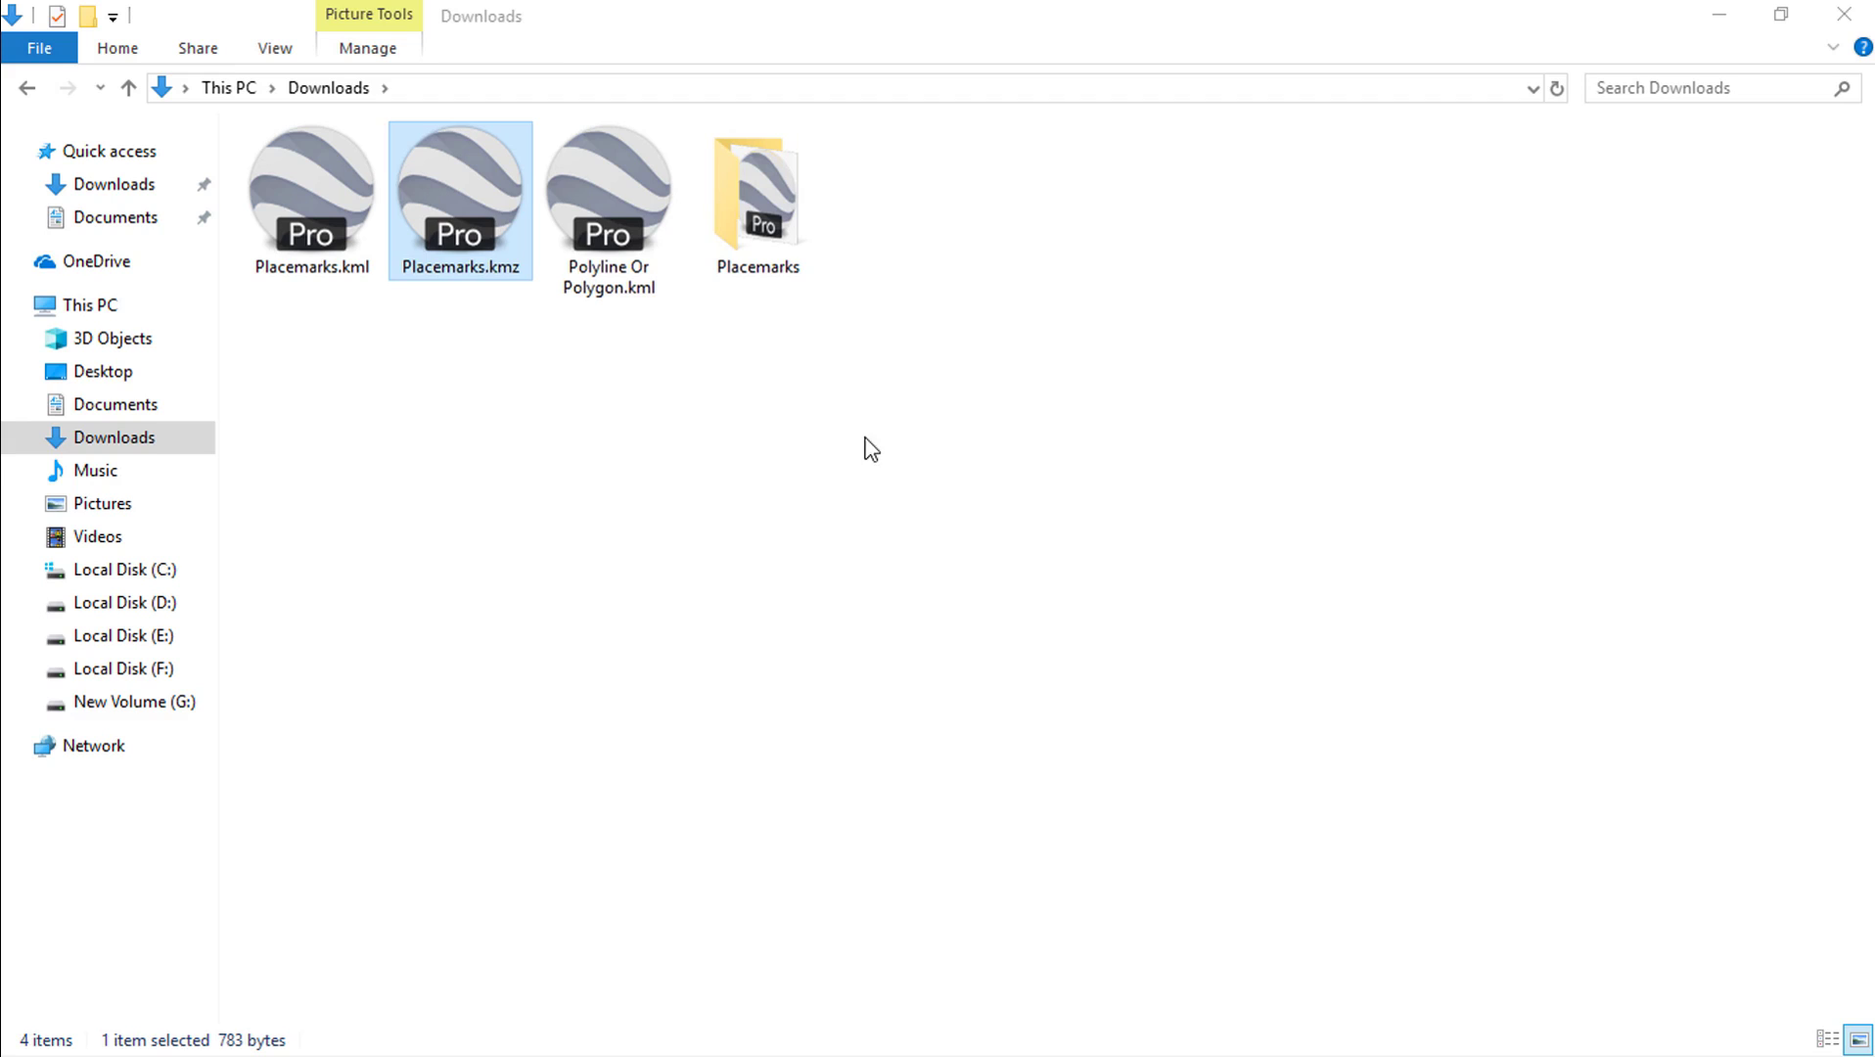
Open doc.kml from the Placemarks folder with Excel (desktop)
left_click(871, 449)
double_click(779, 279)
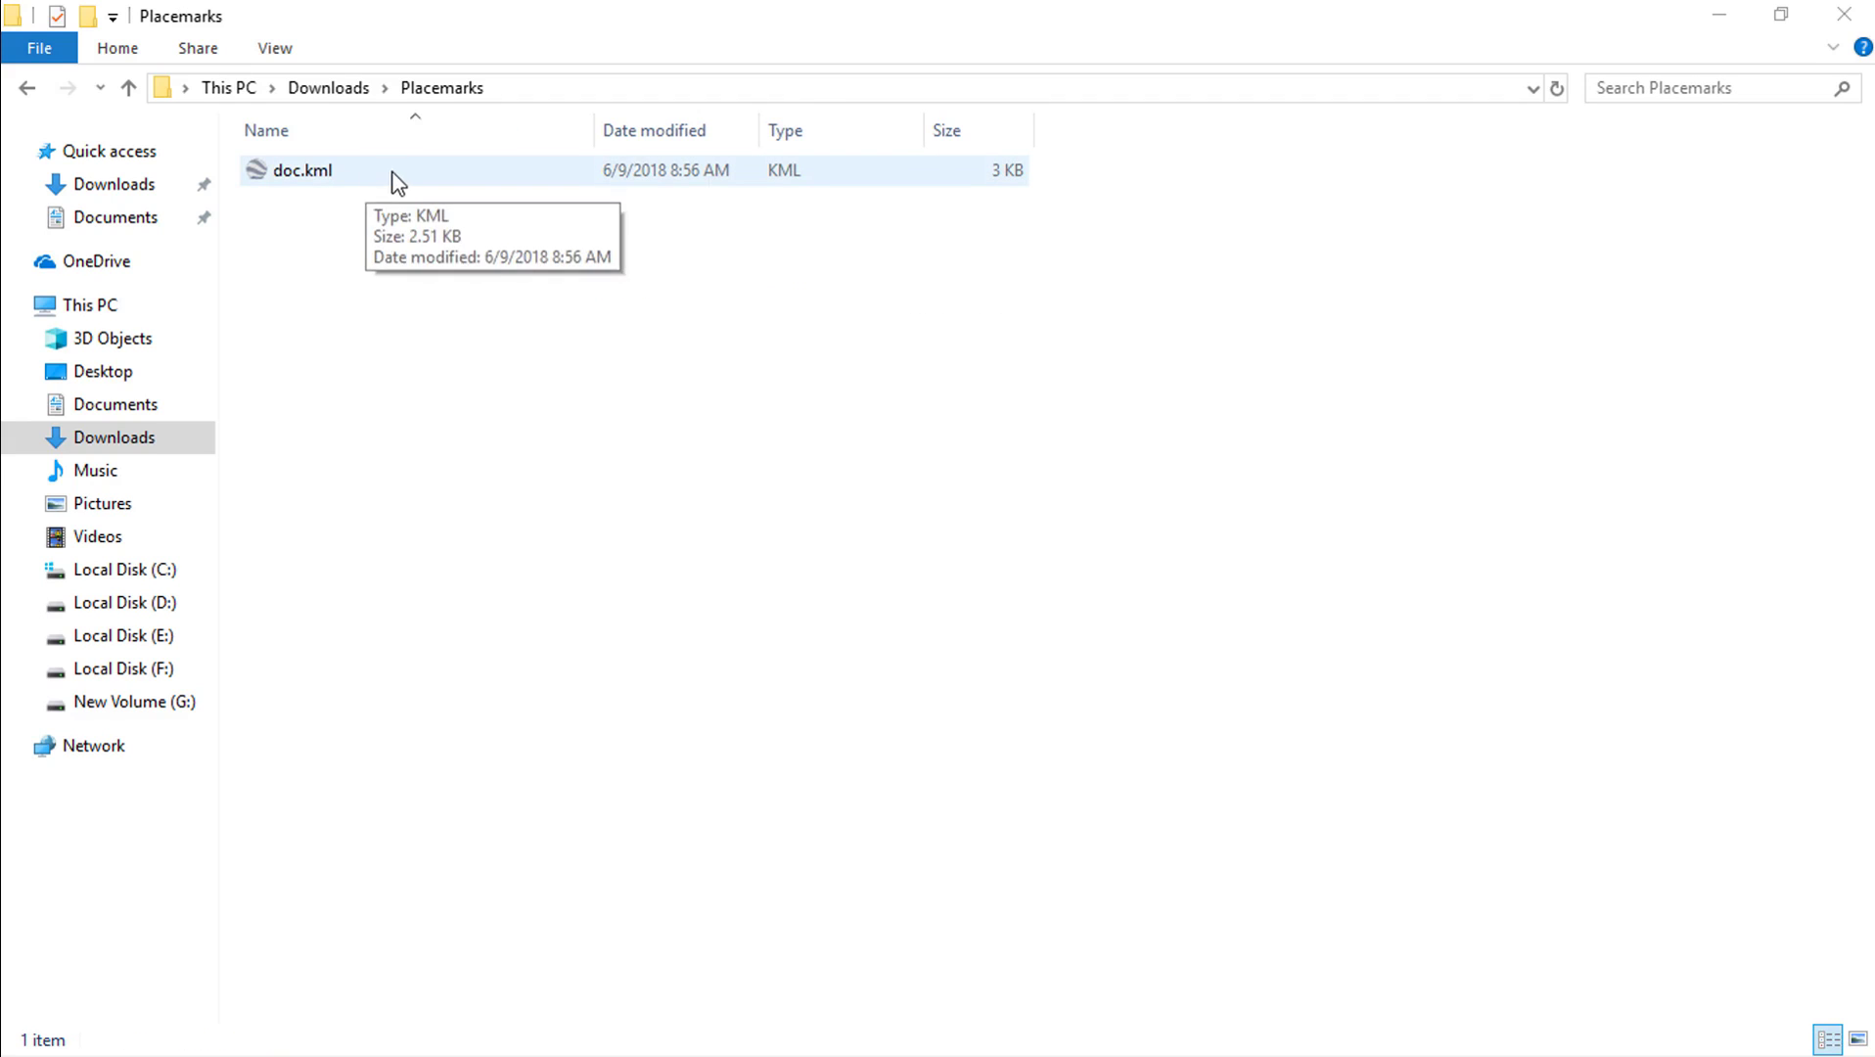
left_click(401, 180)
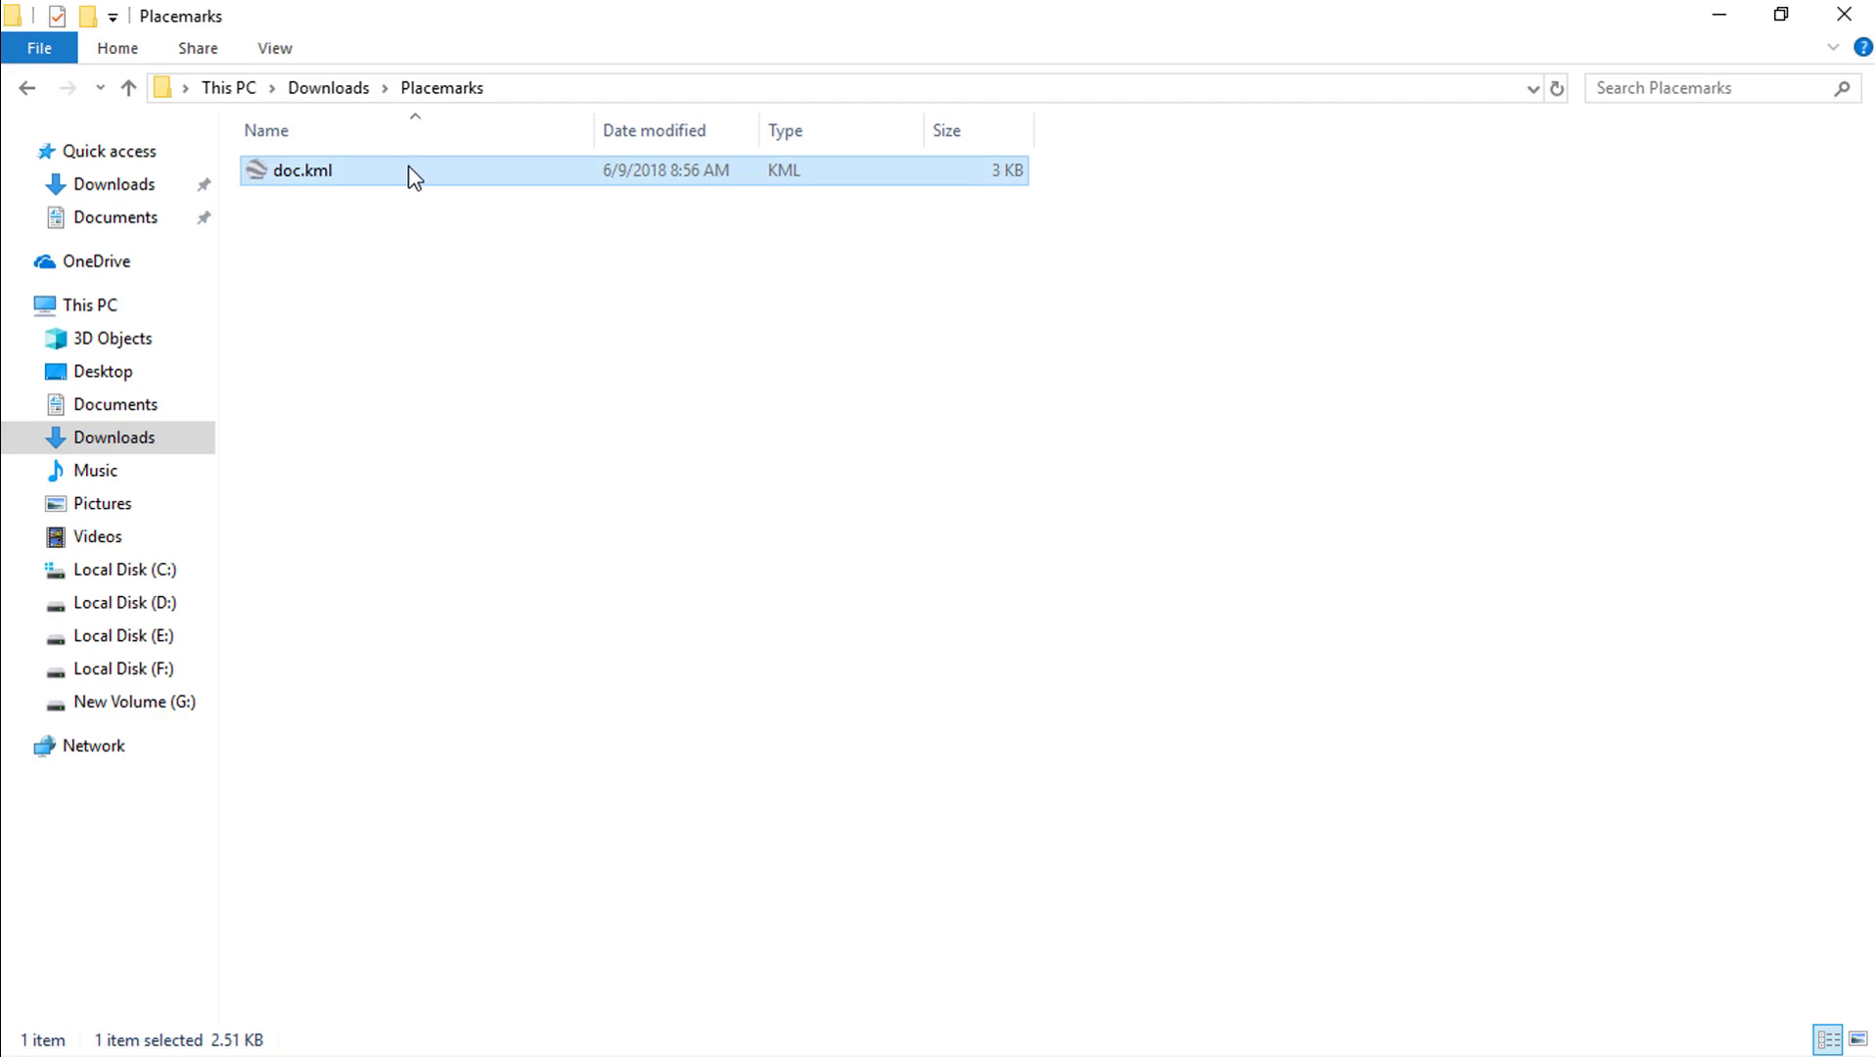
right_click(411, 175)
mouse_move(493, 338)
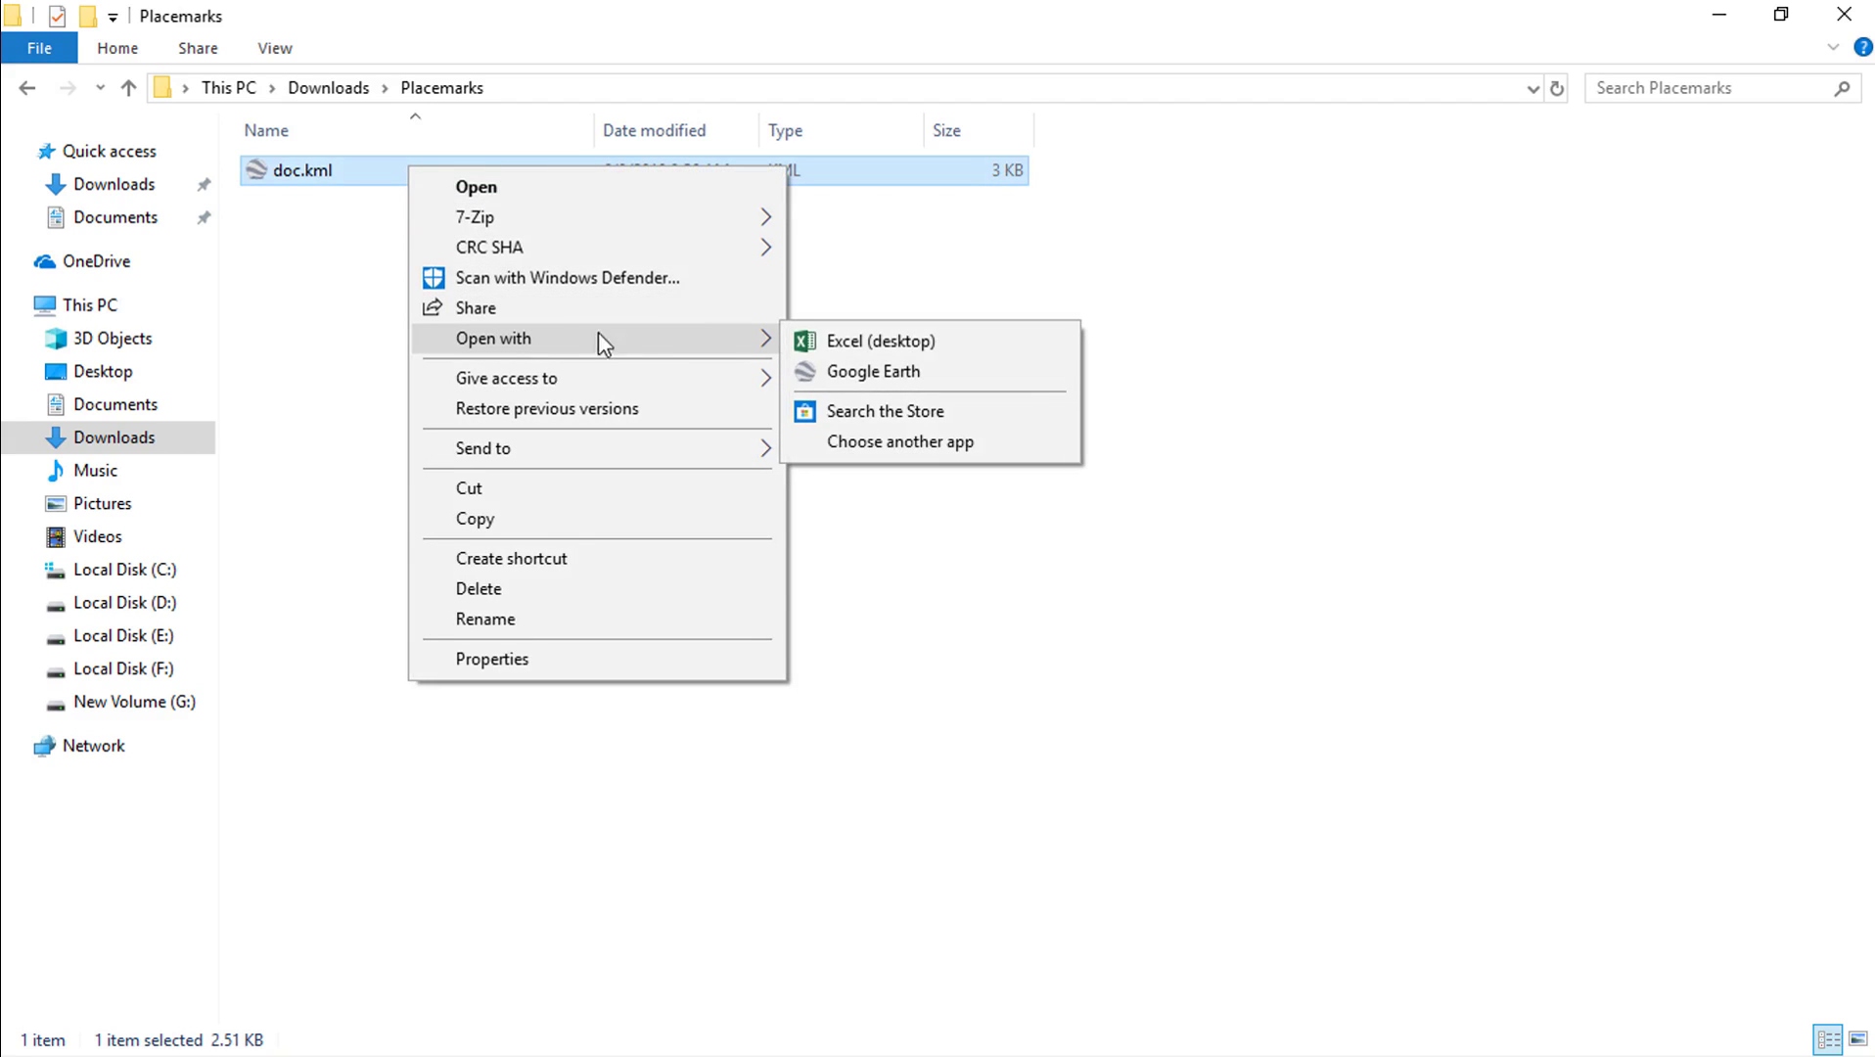
left_click(842, 341)
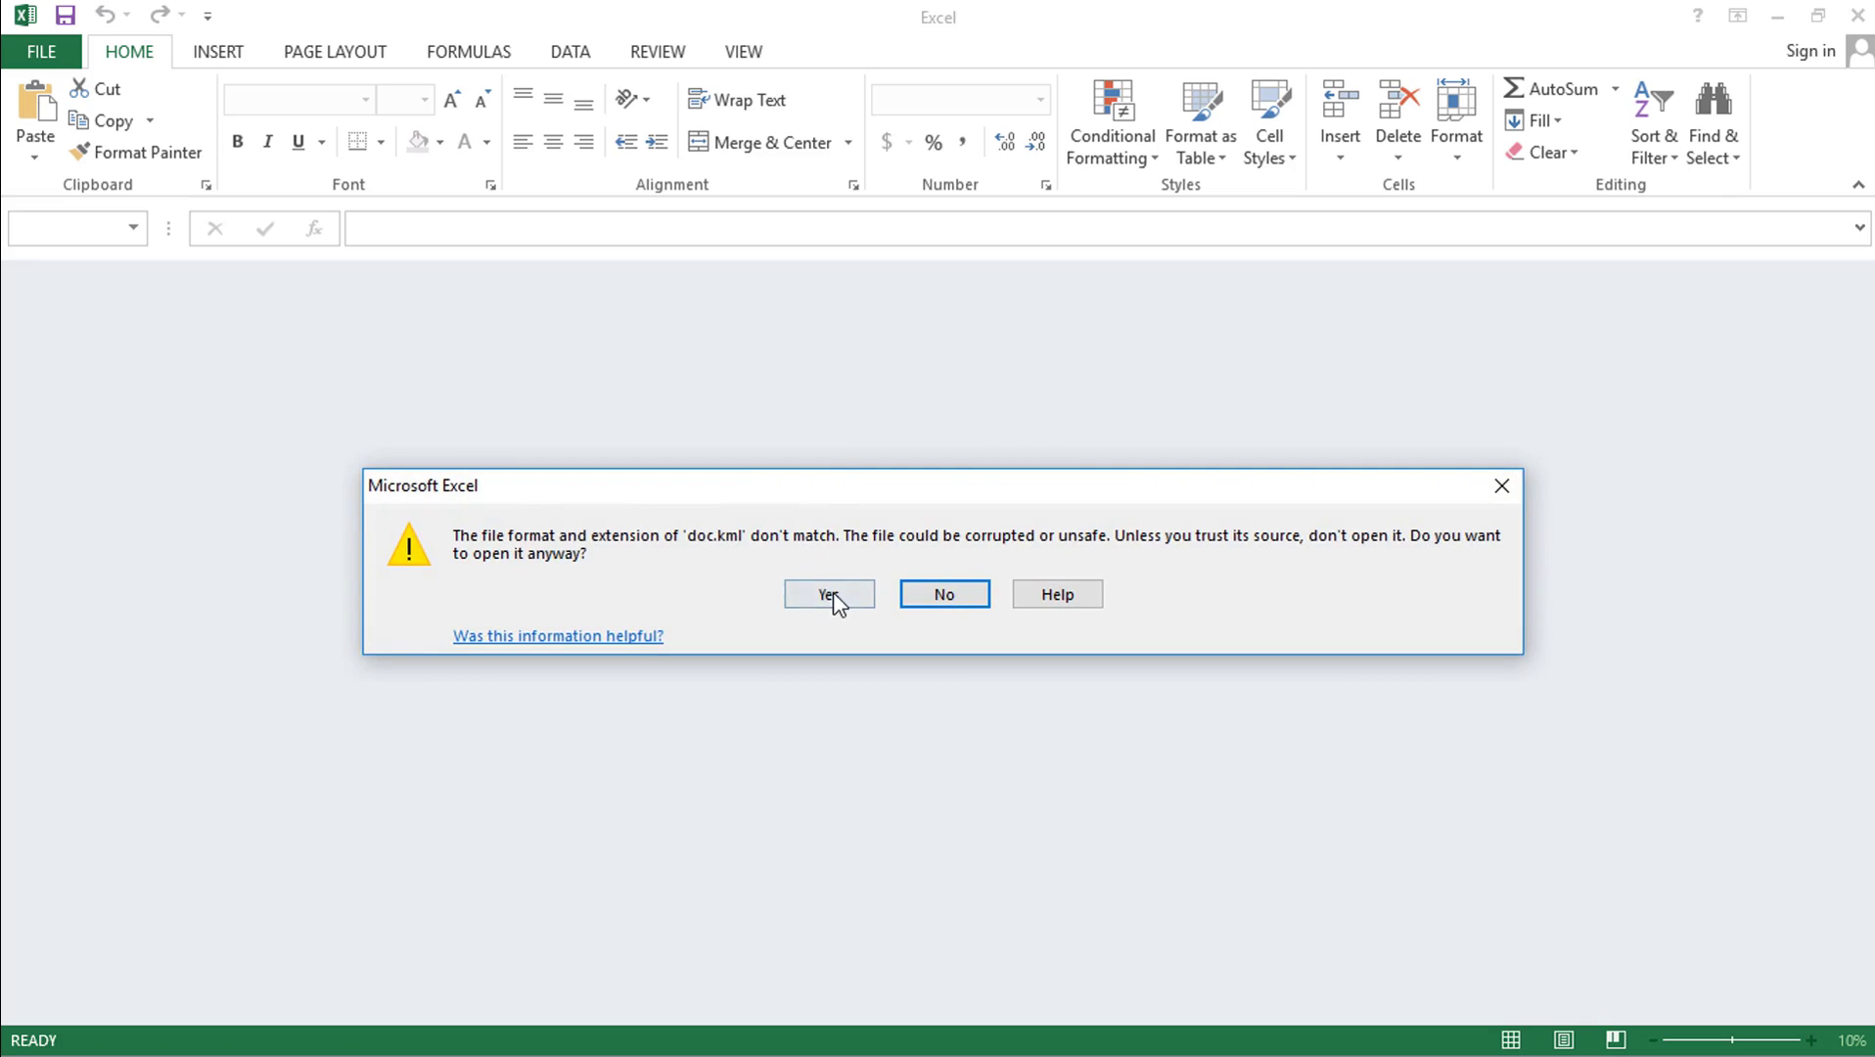
Open doc.kml as an XML table, accepting the format warning and schema notice
left_click(837, 595)
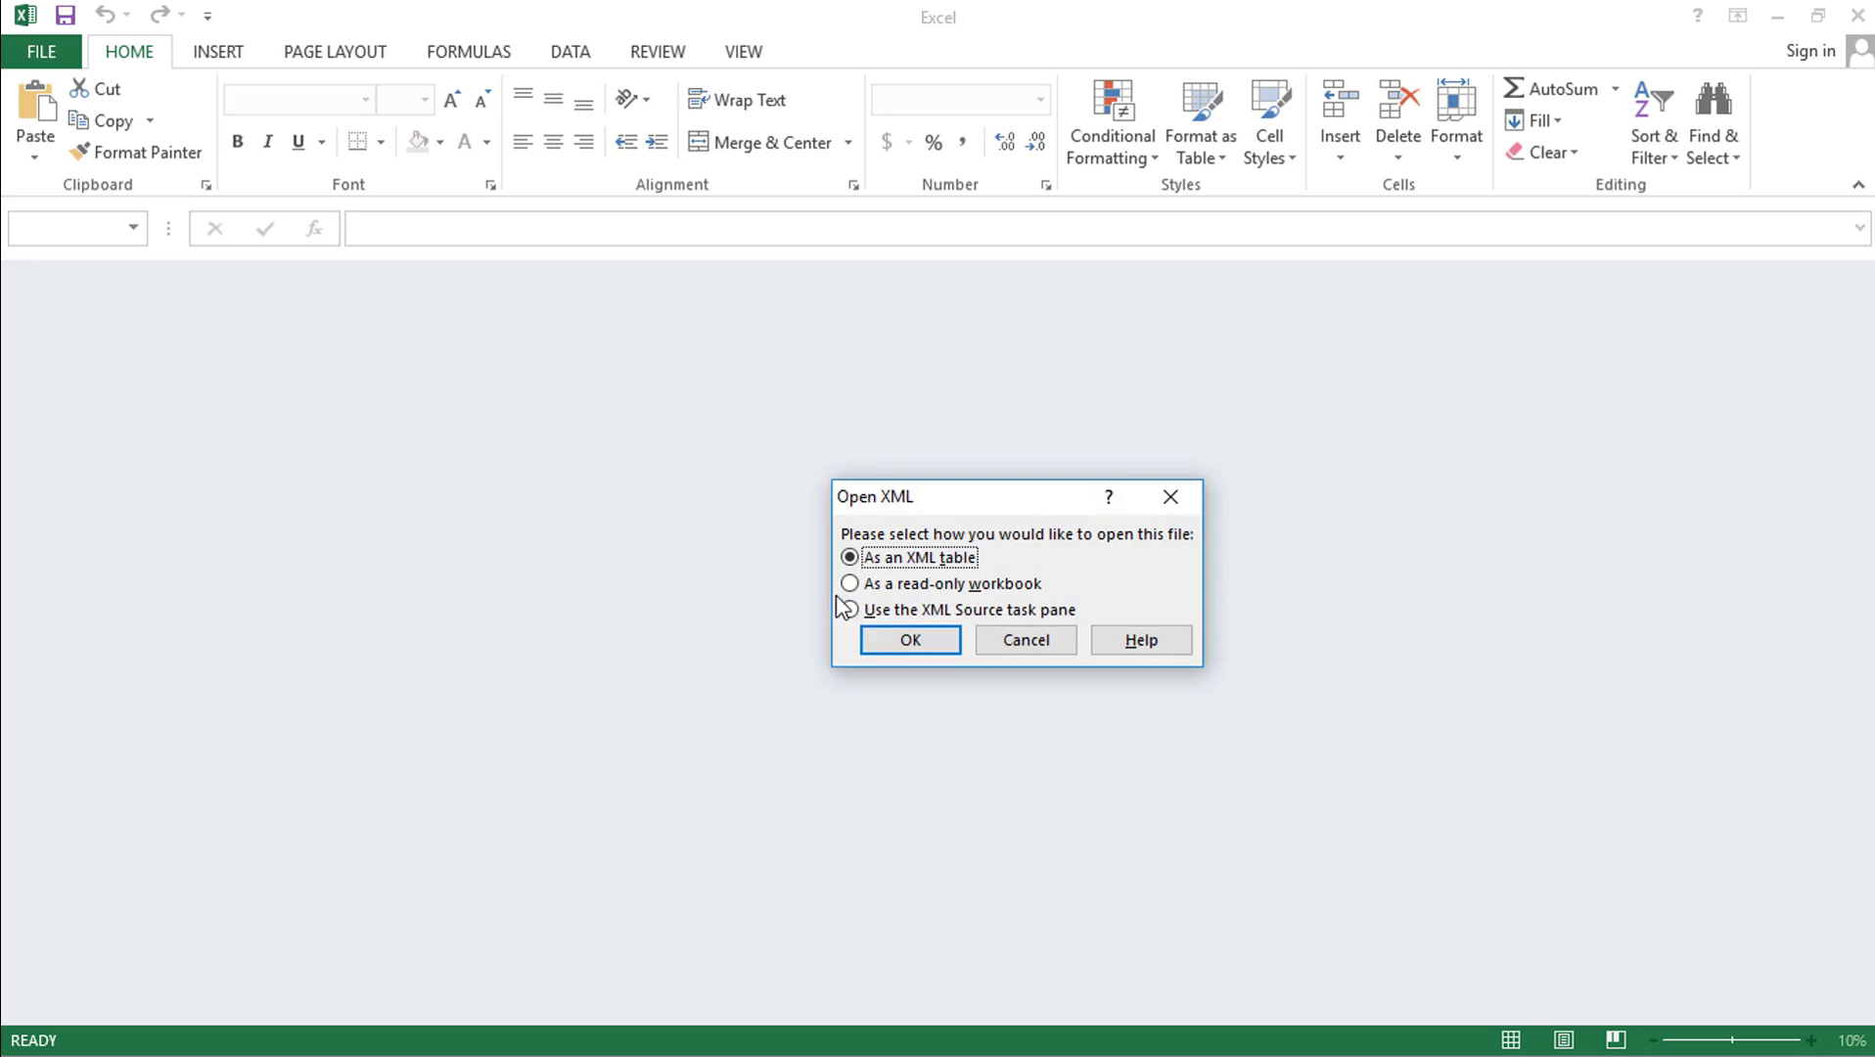
left_click(886, 638)
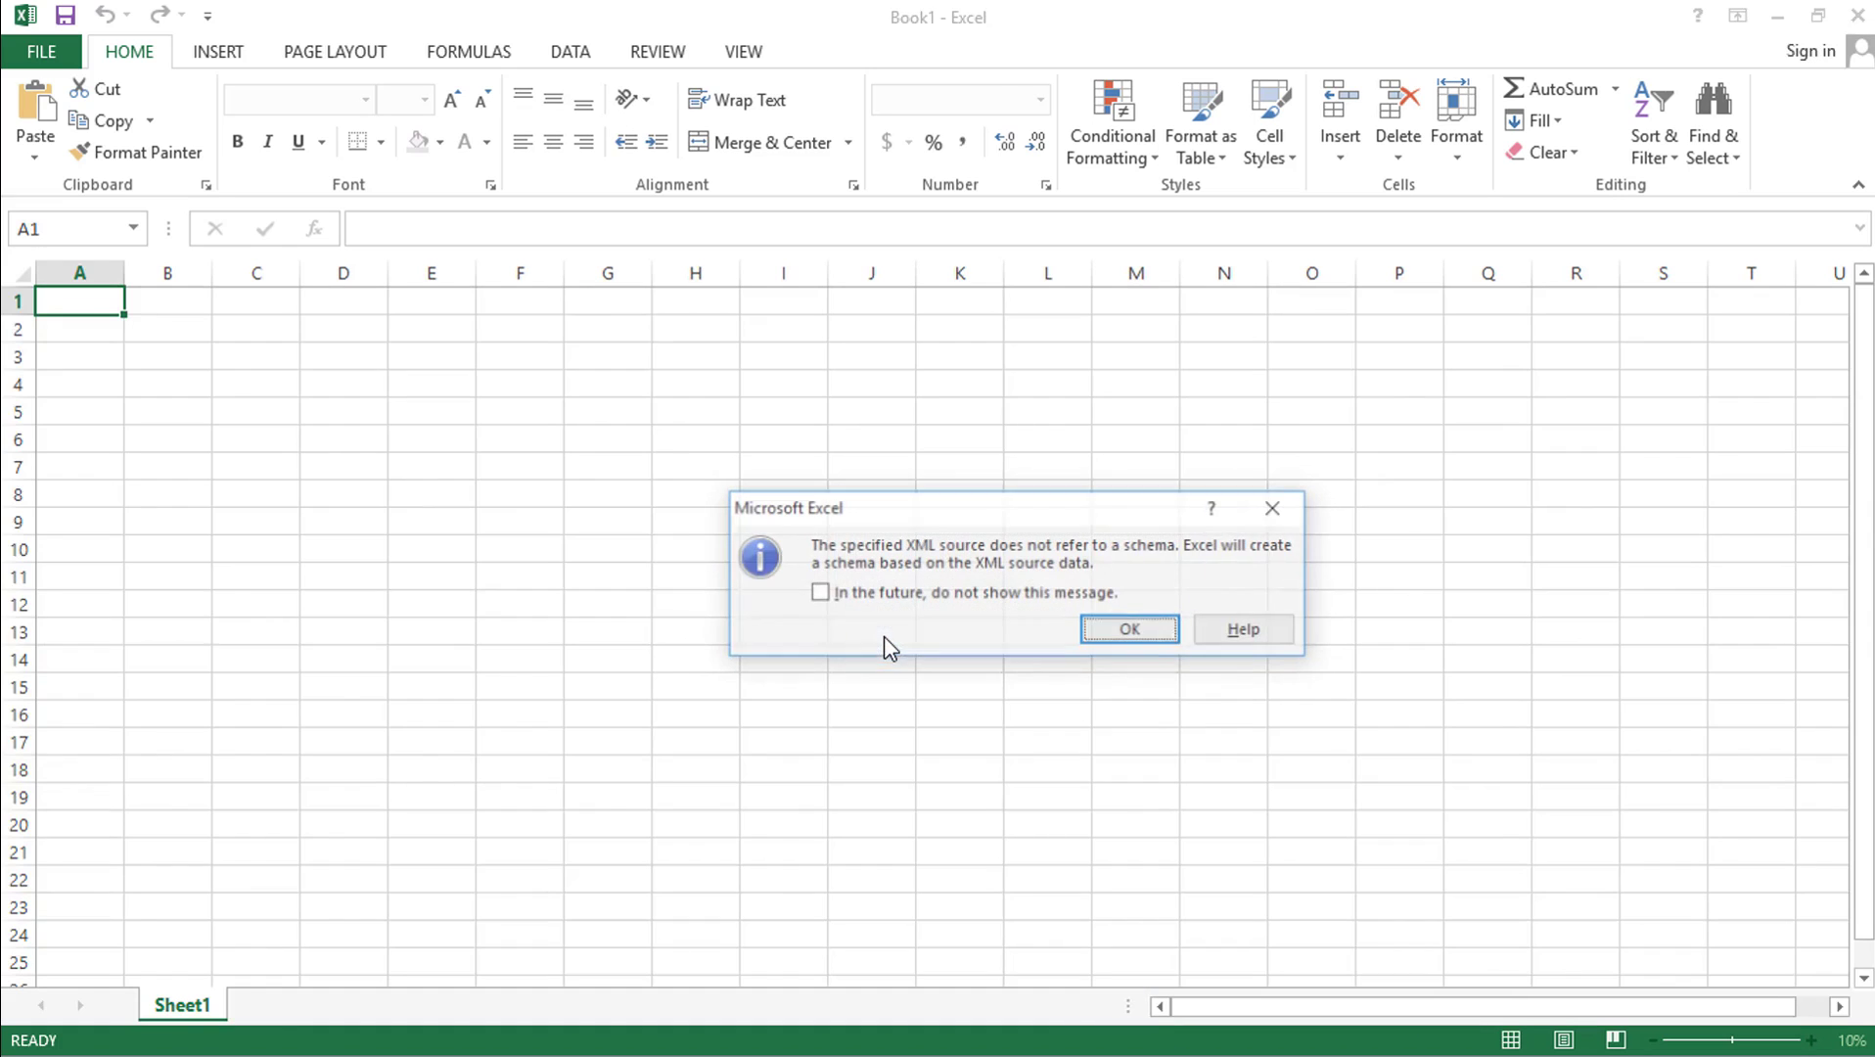
left_click(1121, 636)
left_click(652, 598)
Filter ns1:coordinates to its three values, hiding the blank rows
left_click_drag(1321, 1008, 1582, 1008)
left_click_drag(392, 439, 415, 497)
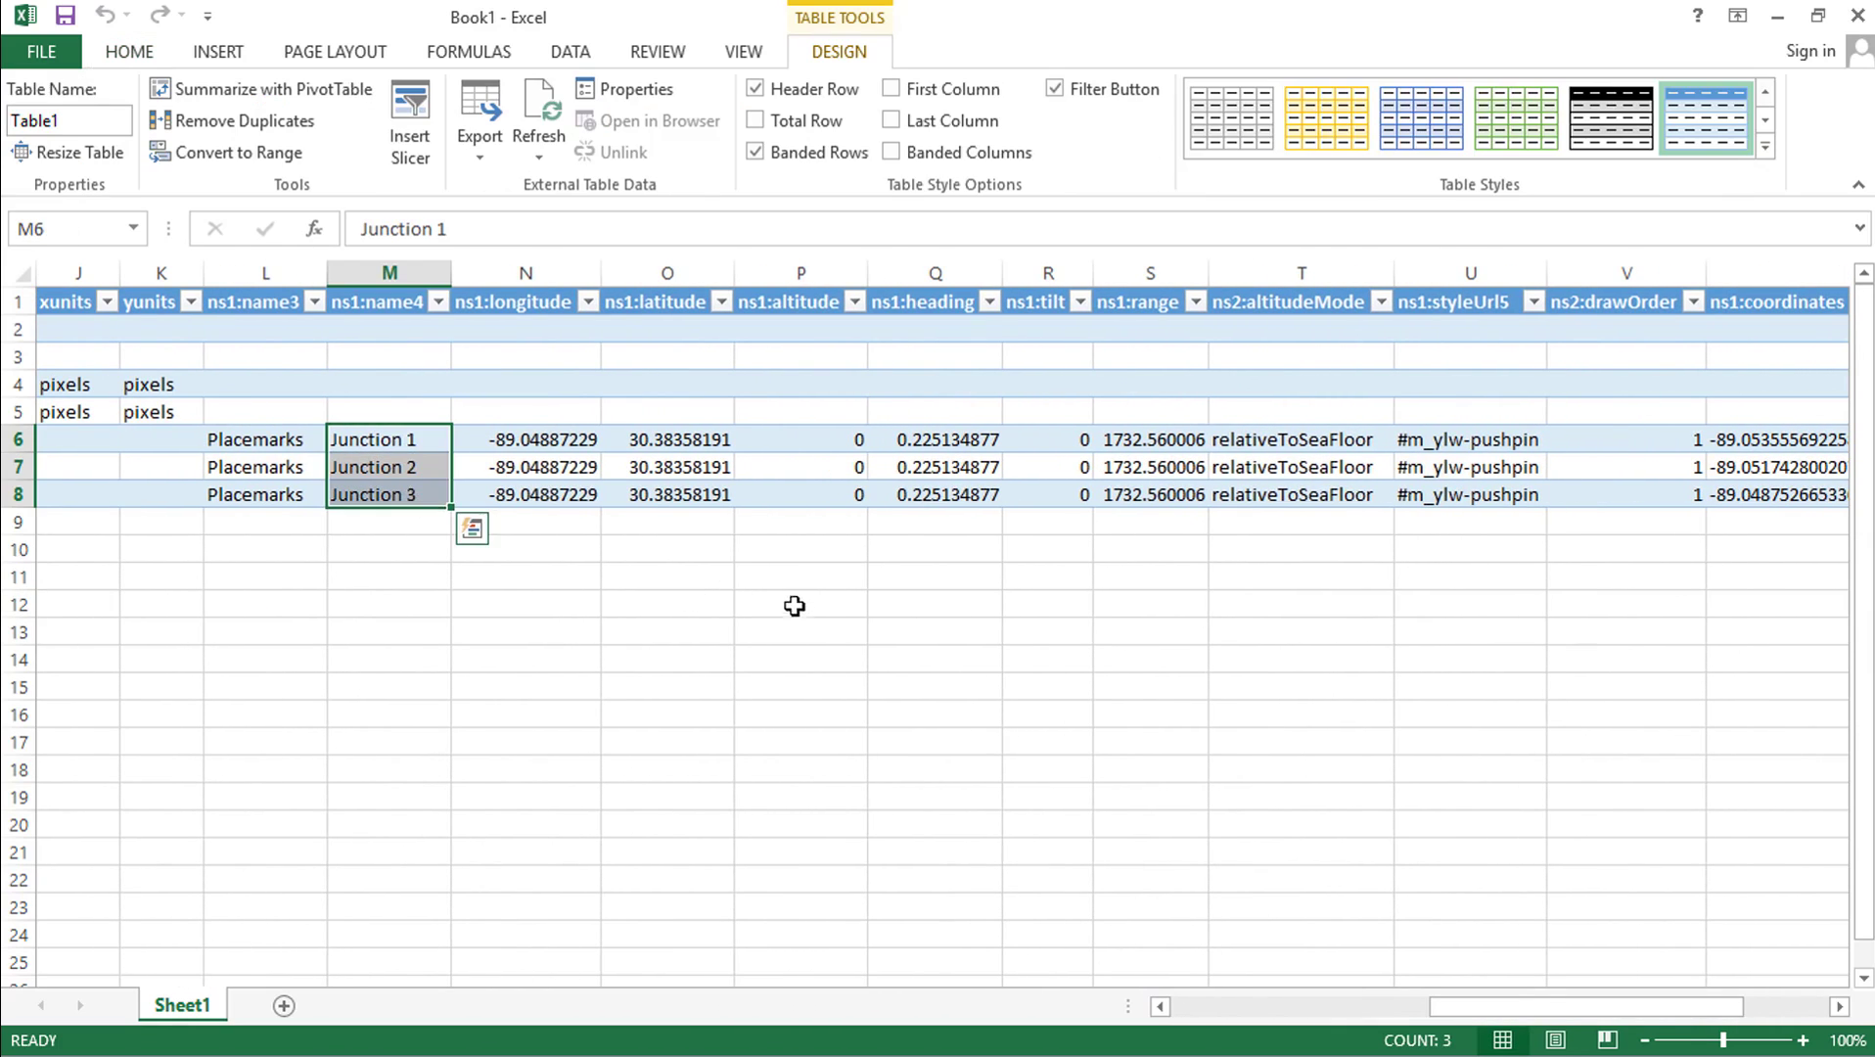
left_click_drag(1556, 1006, 1640, 1006)
left_click_drag(1566, 439, 1566, 495)
left_click(1768, 302)
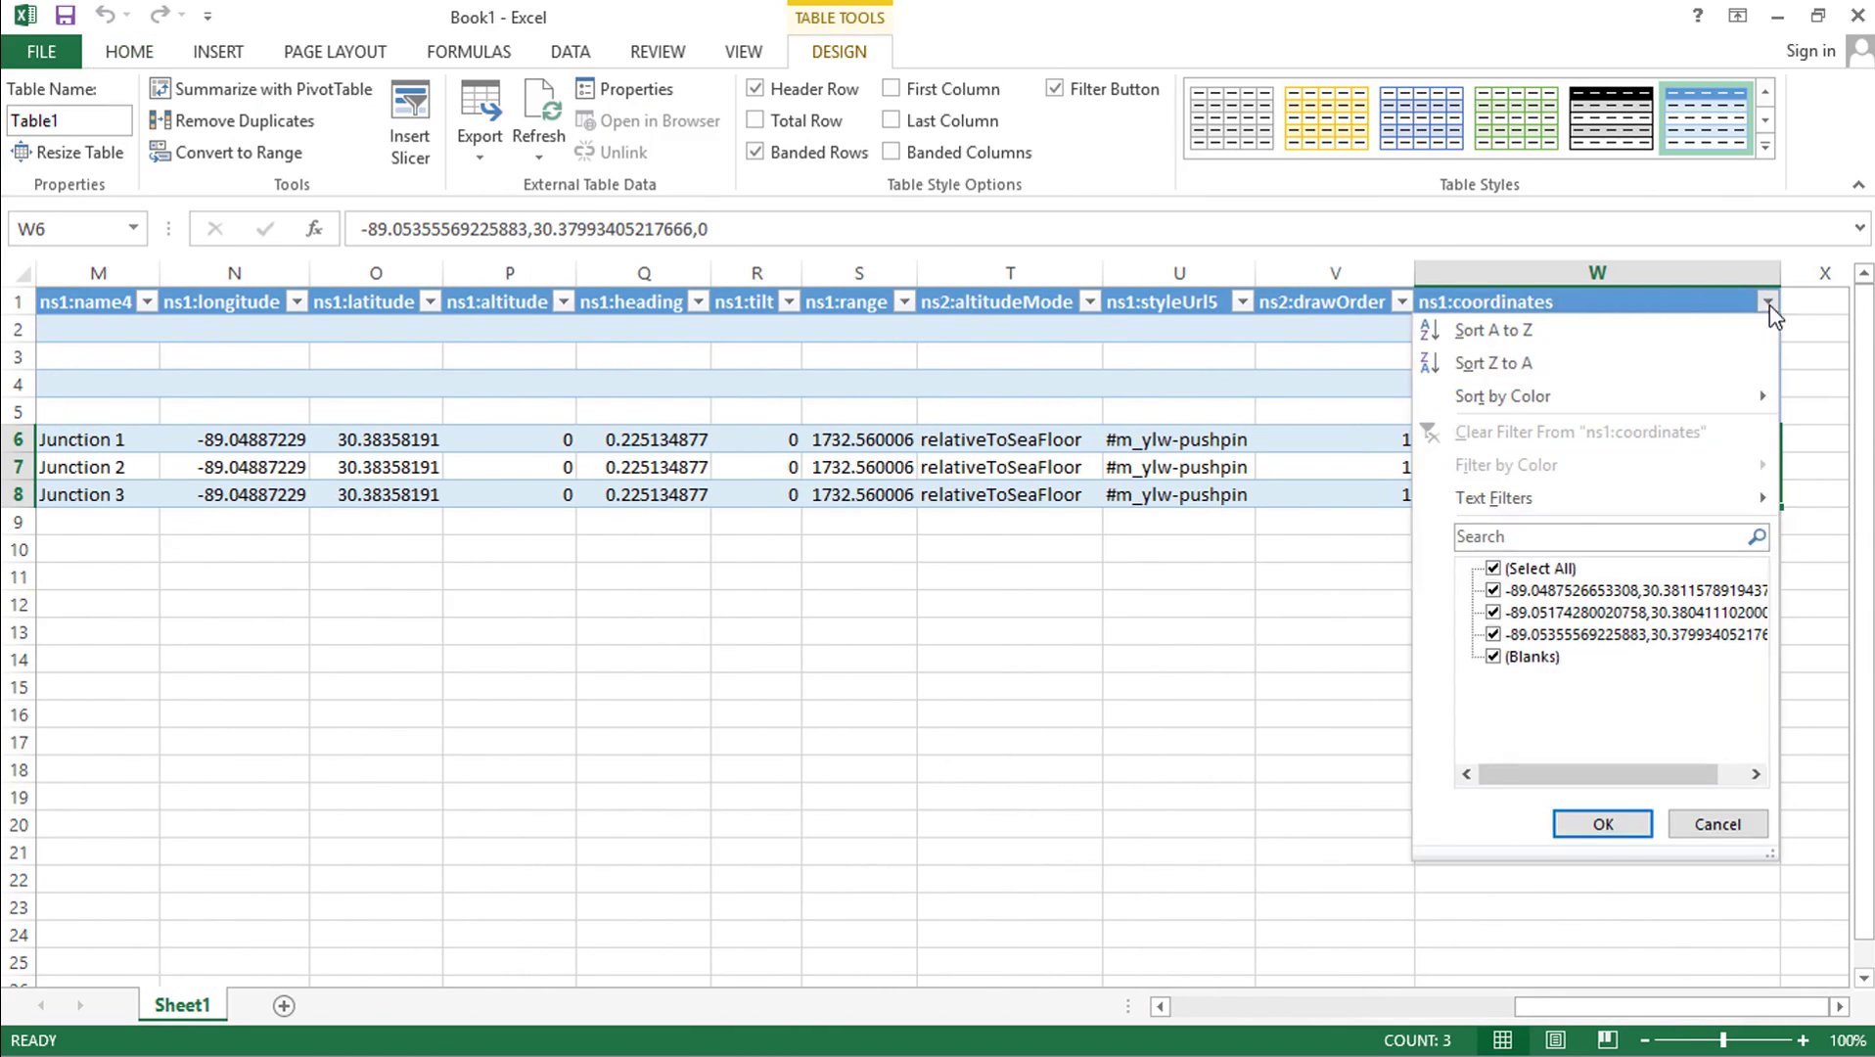
left_click(1539, 567)
left_click(1556, 612)
left_click(1556, 634)
left_click(1602, 823)
left_click(1271, 659)
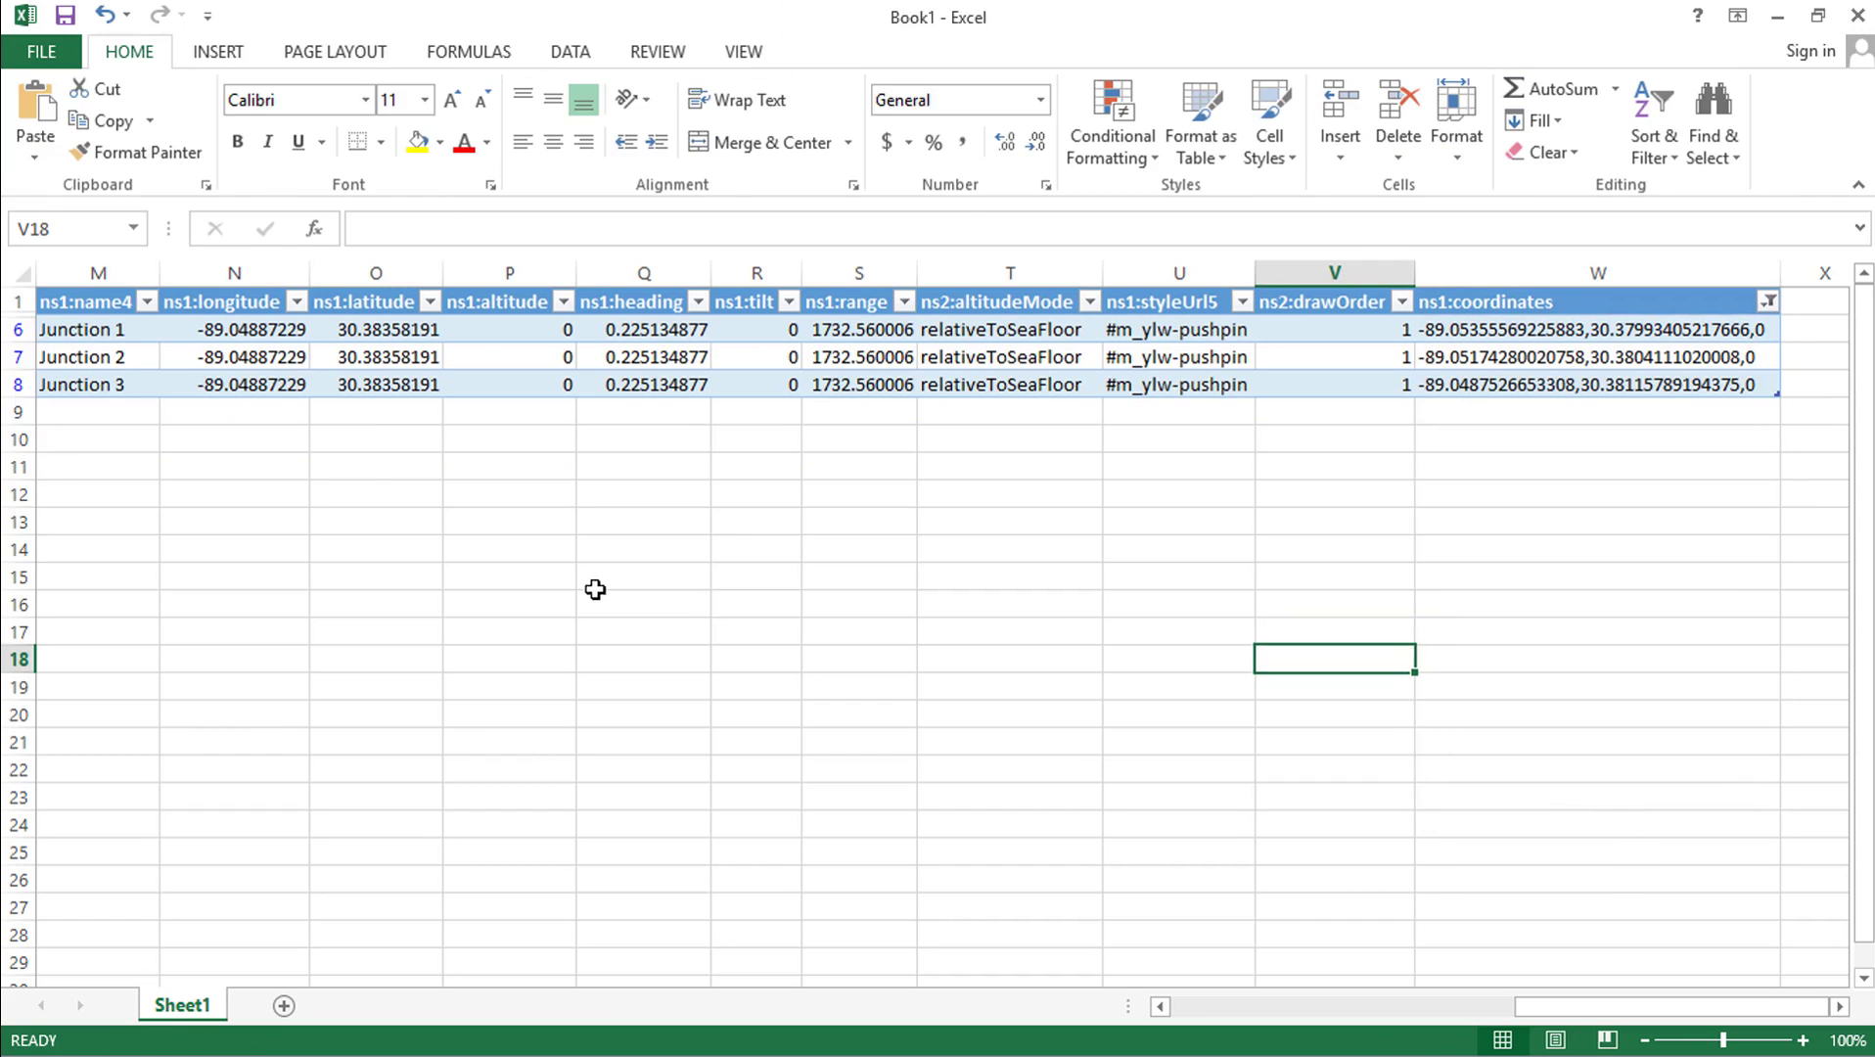
Copy the junction names into column A of a new Sheet2 and autofit it
left_click_drag(89, 302, 88, 384)
key("ctrl+c")
left_click(284, 1005)
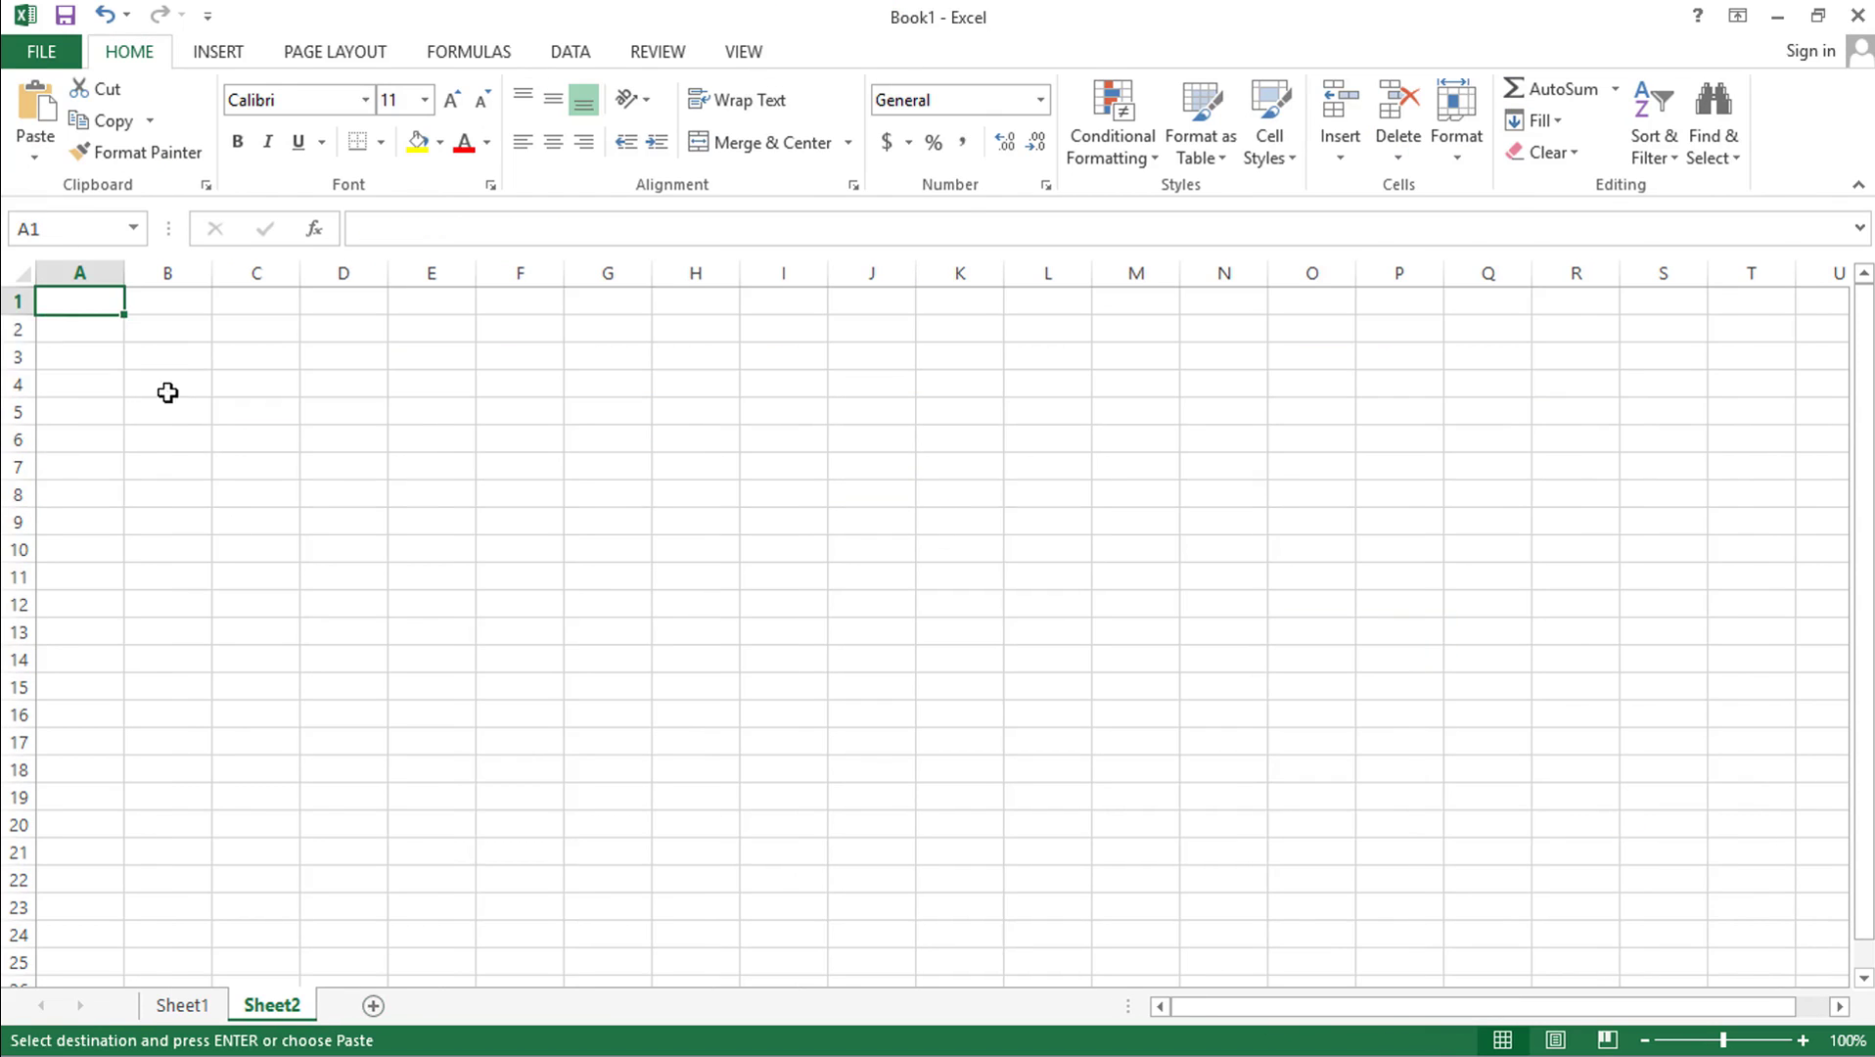
key("ctrl+v")
double_click(124, 273)
Paste the ns1:coordinates values into Sheet2 column B beside the names and autofit
left_click(182, 1005)
left_click_drag(1517, 302, 1520, 385)
key("ctrl+c")
left_click(271, 1005)
left_click(182, 301)
key("ctrl+v")
double_click(227, 273)
left_click_drag(347, 297, 347, 375)
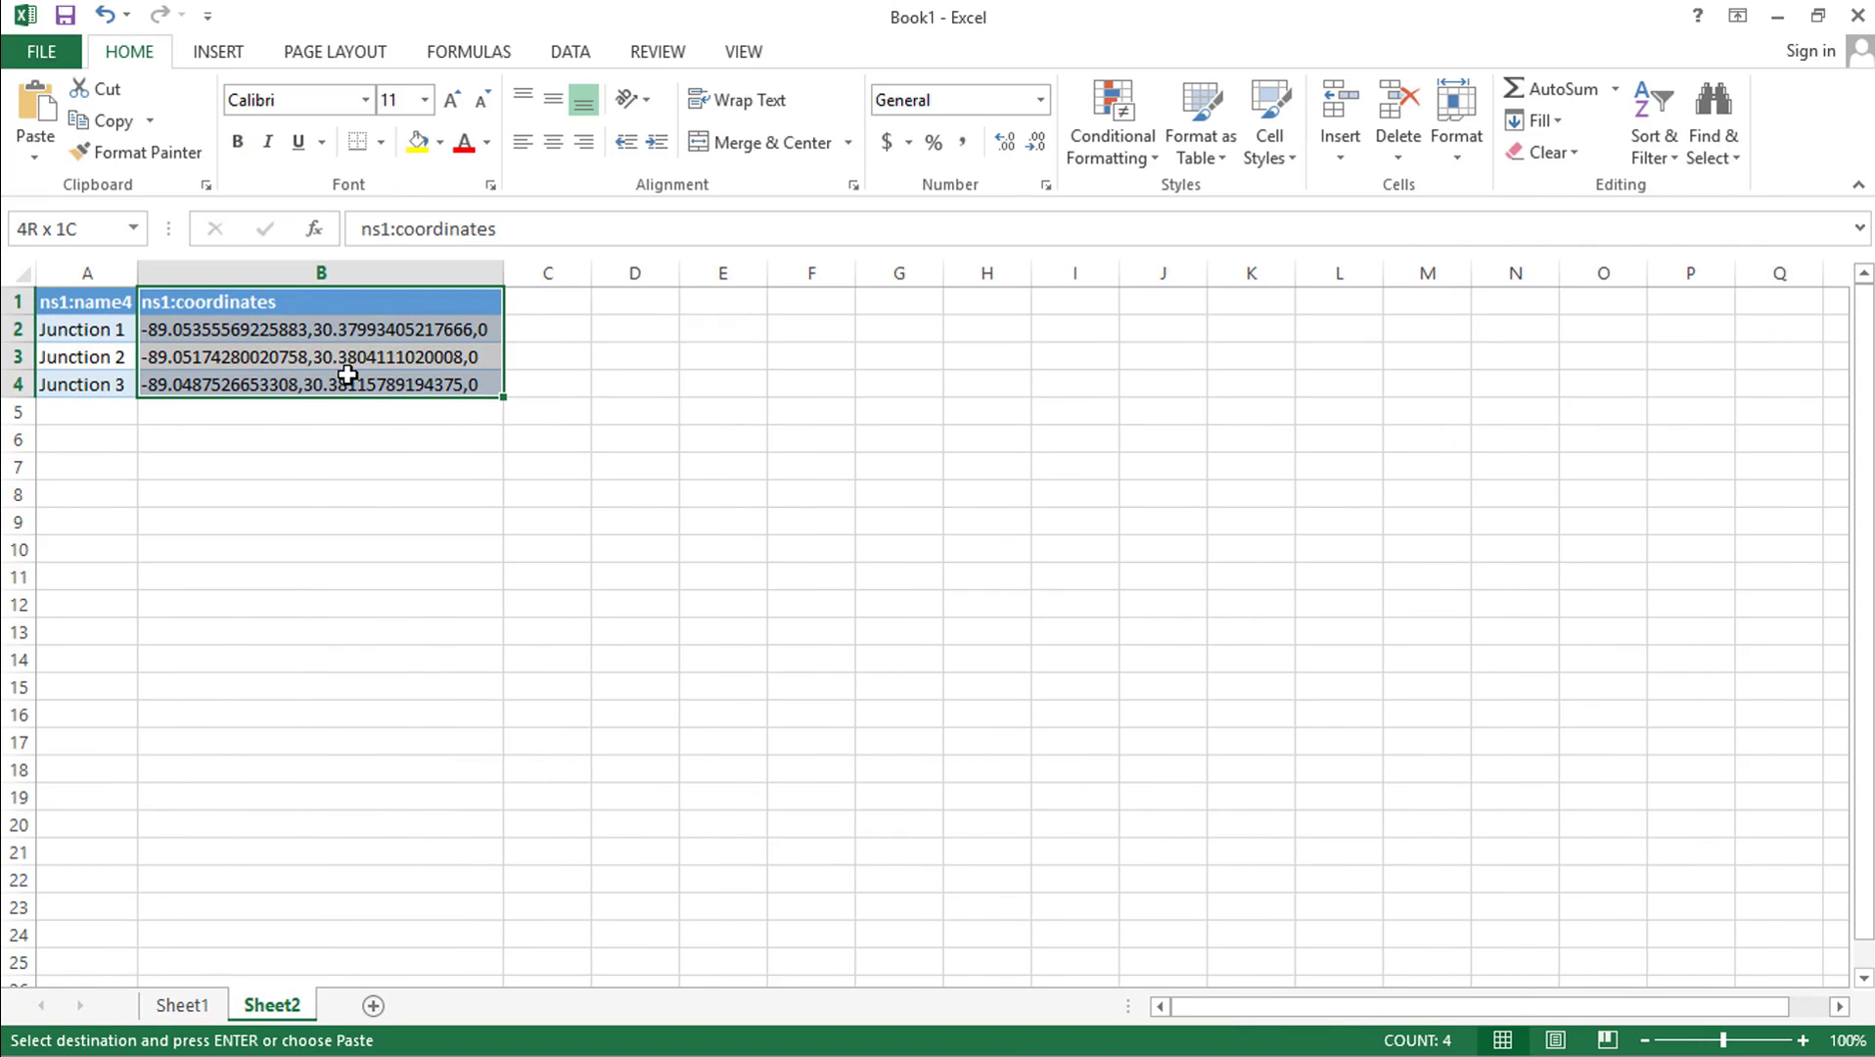
left_click_drag(359, 299, 358, 300)
Split the coordinates into separate columns at commas using Text to Columns
left_click(578, 52)
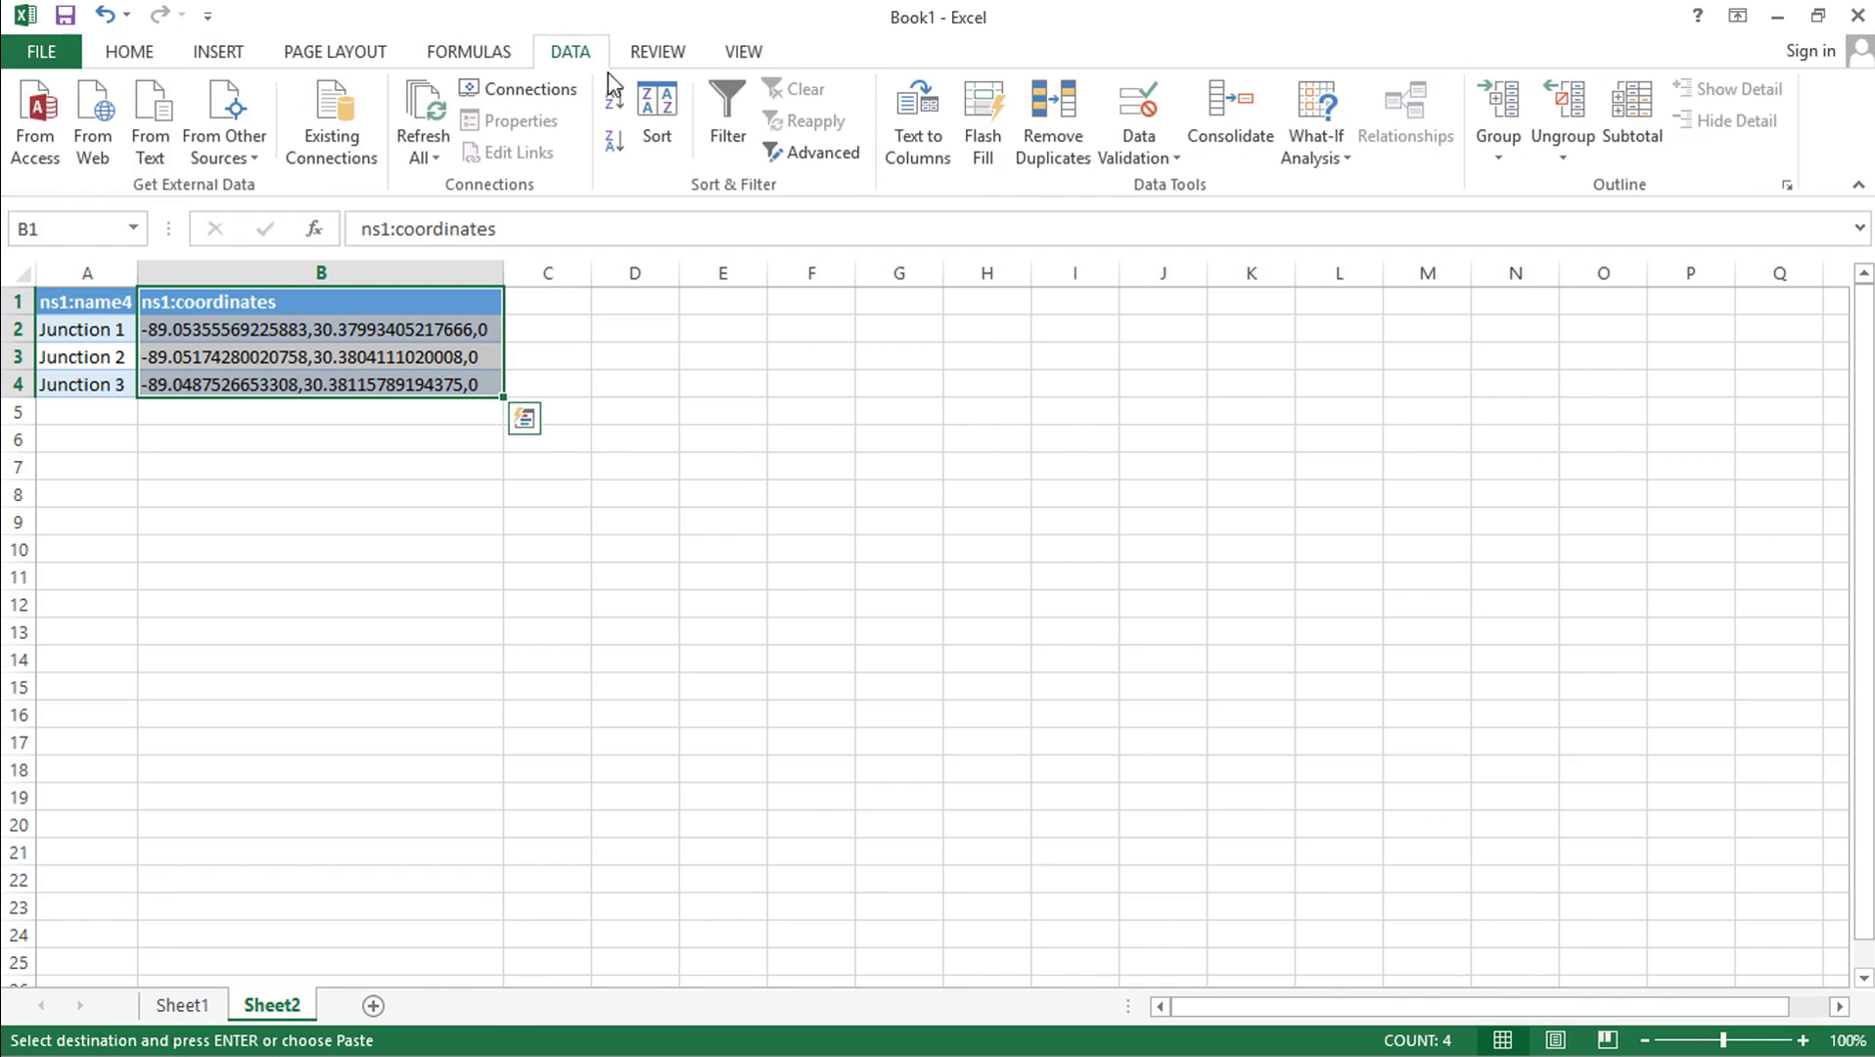
left_click(917, 110)
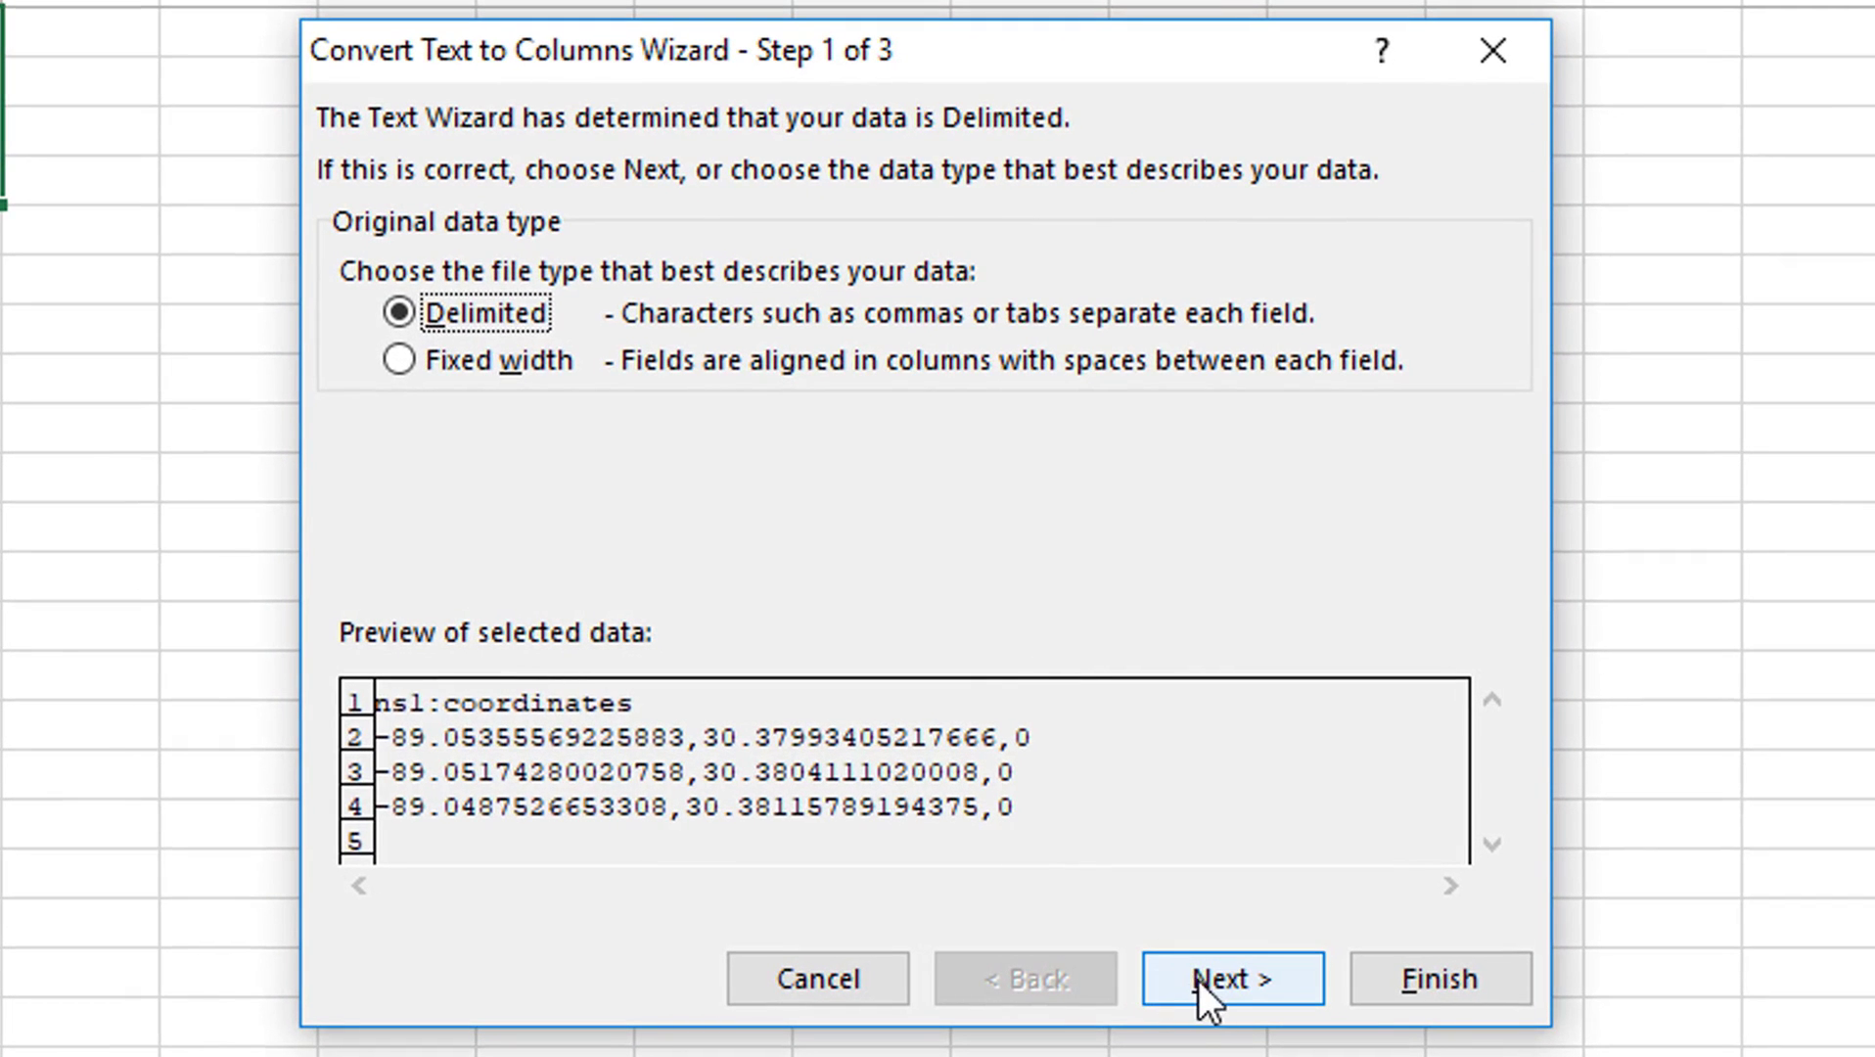
left_click(1206, 980)
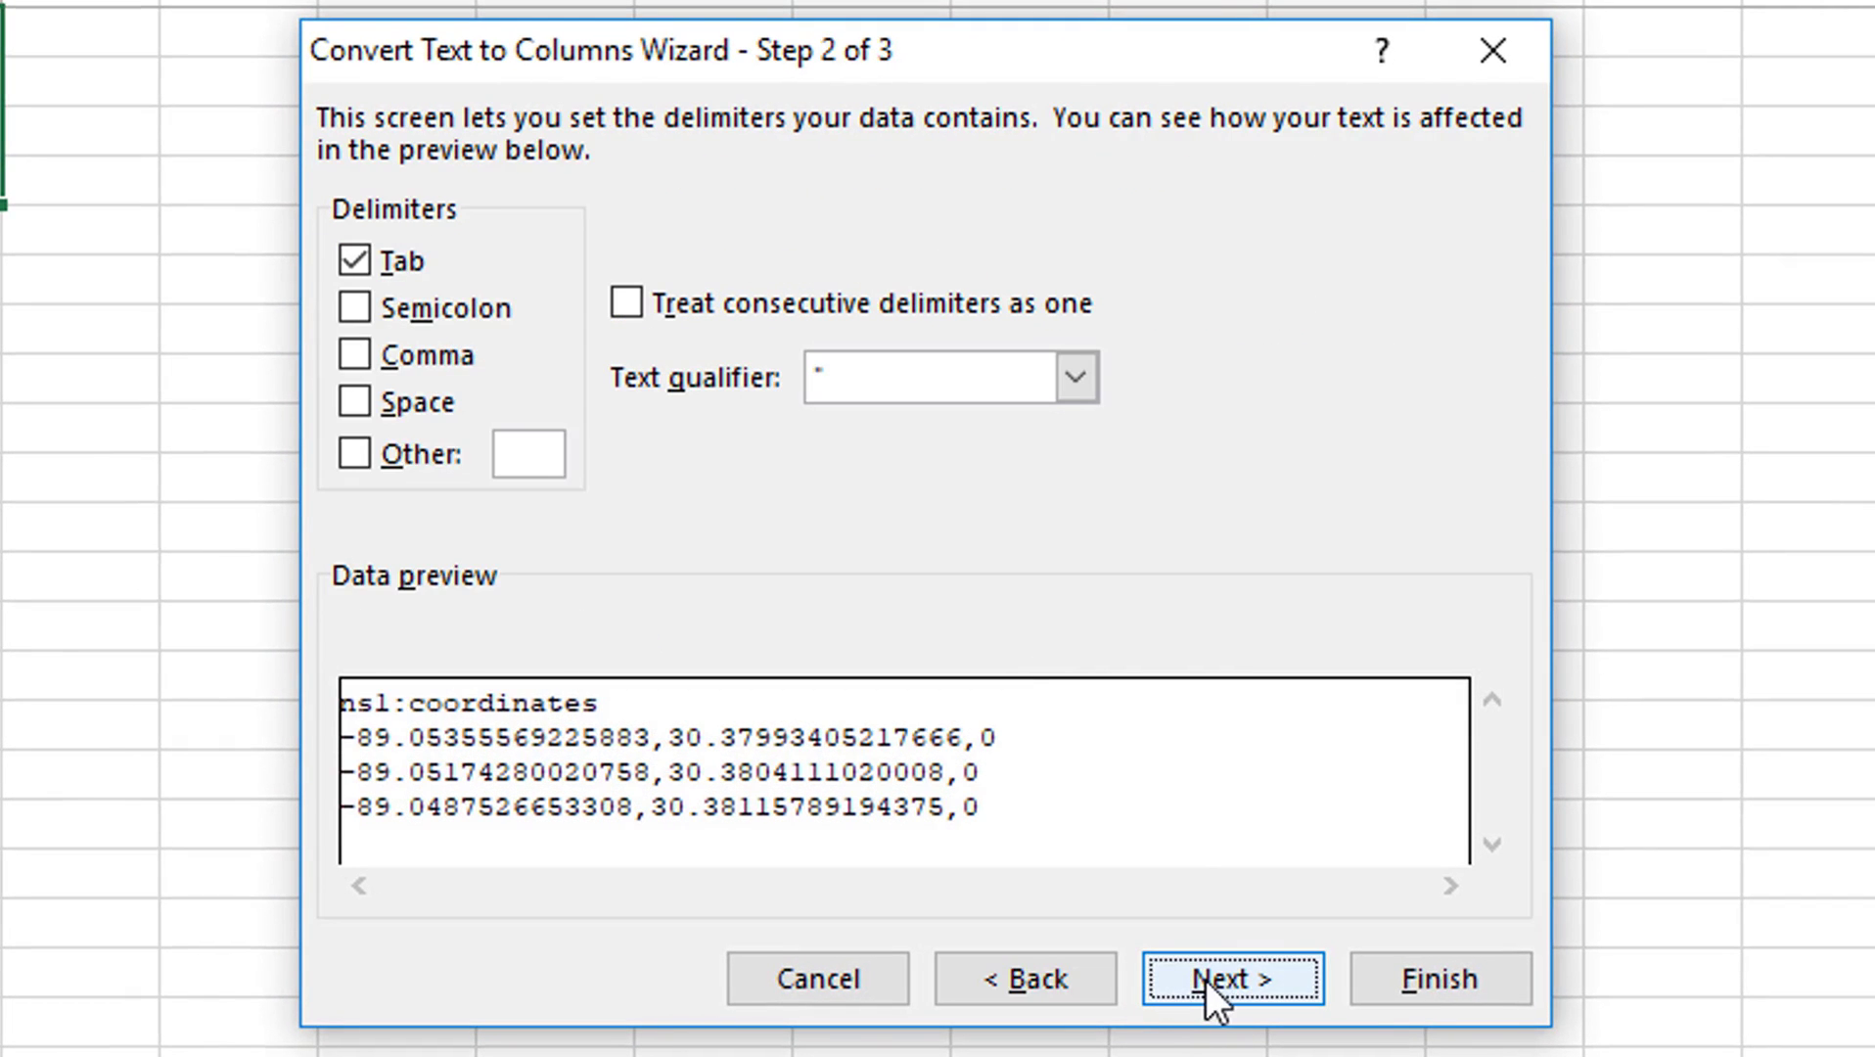
left_click(355, 358)
left_click(1259, 981)
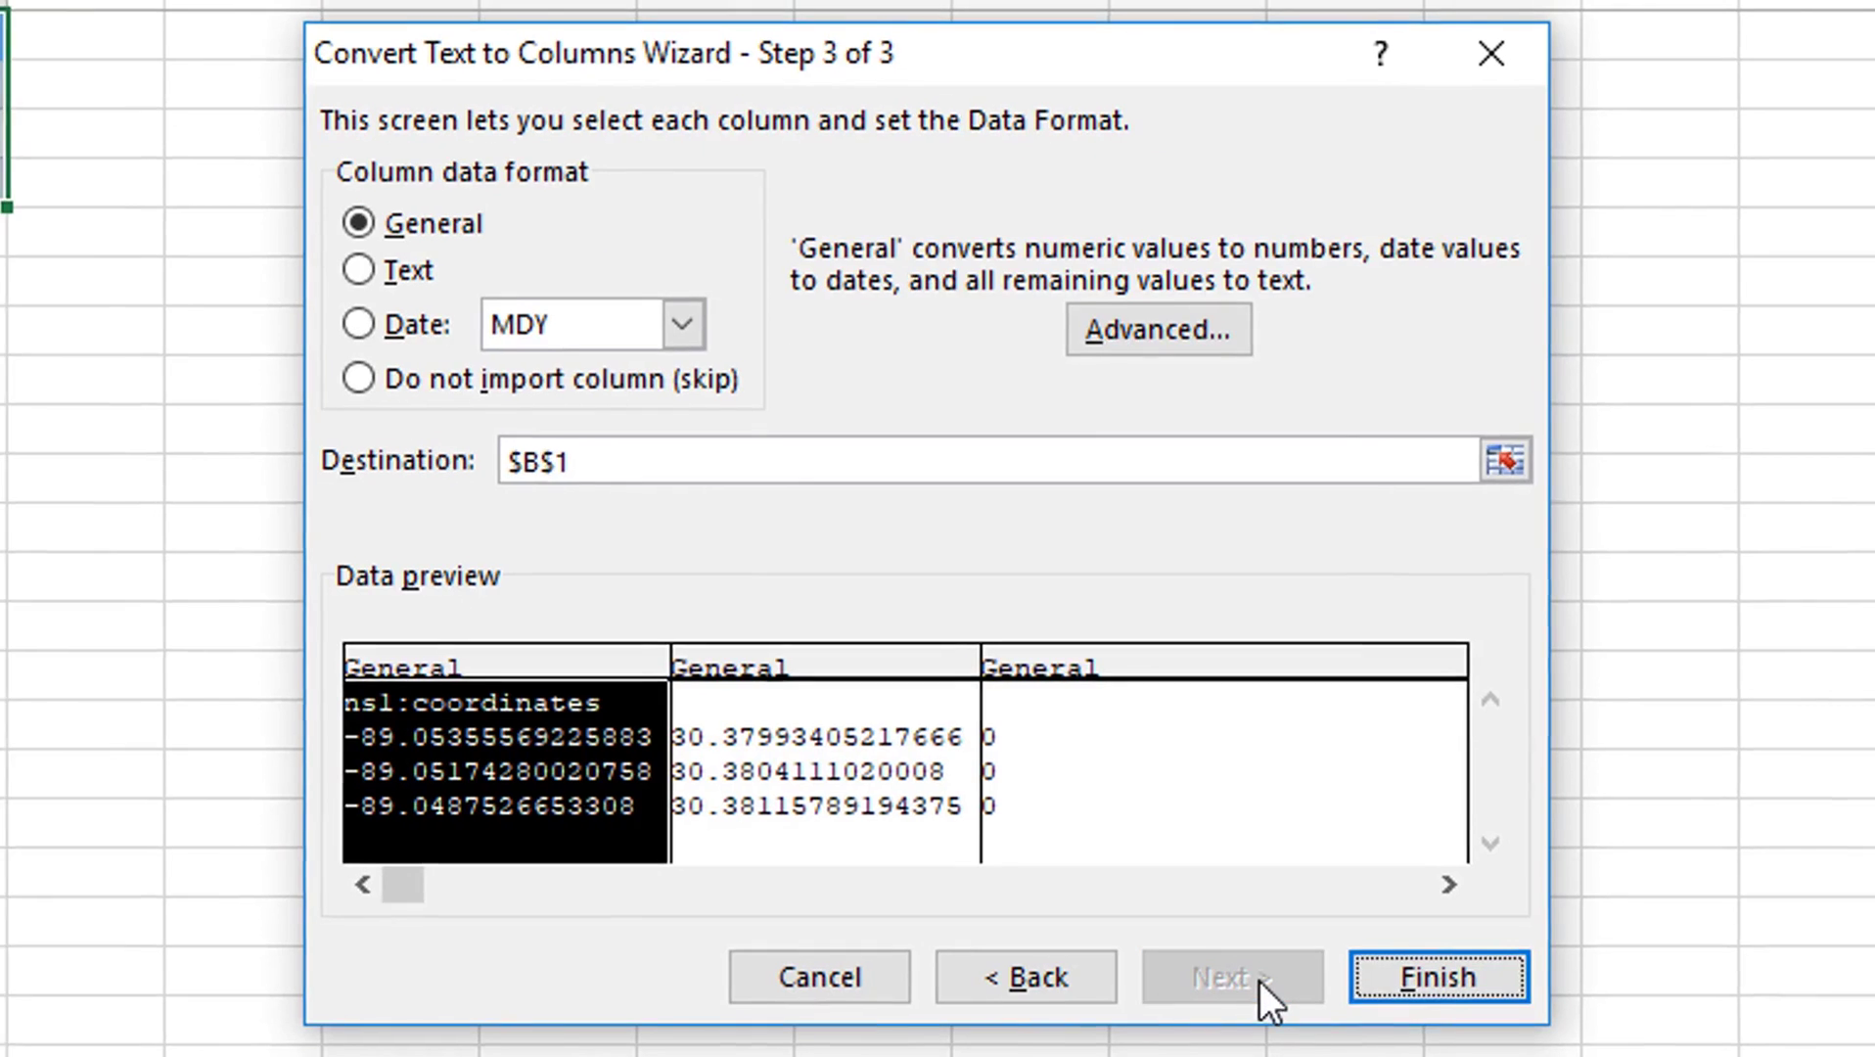
left_click(1351, 905)
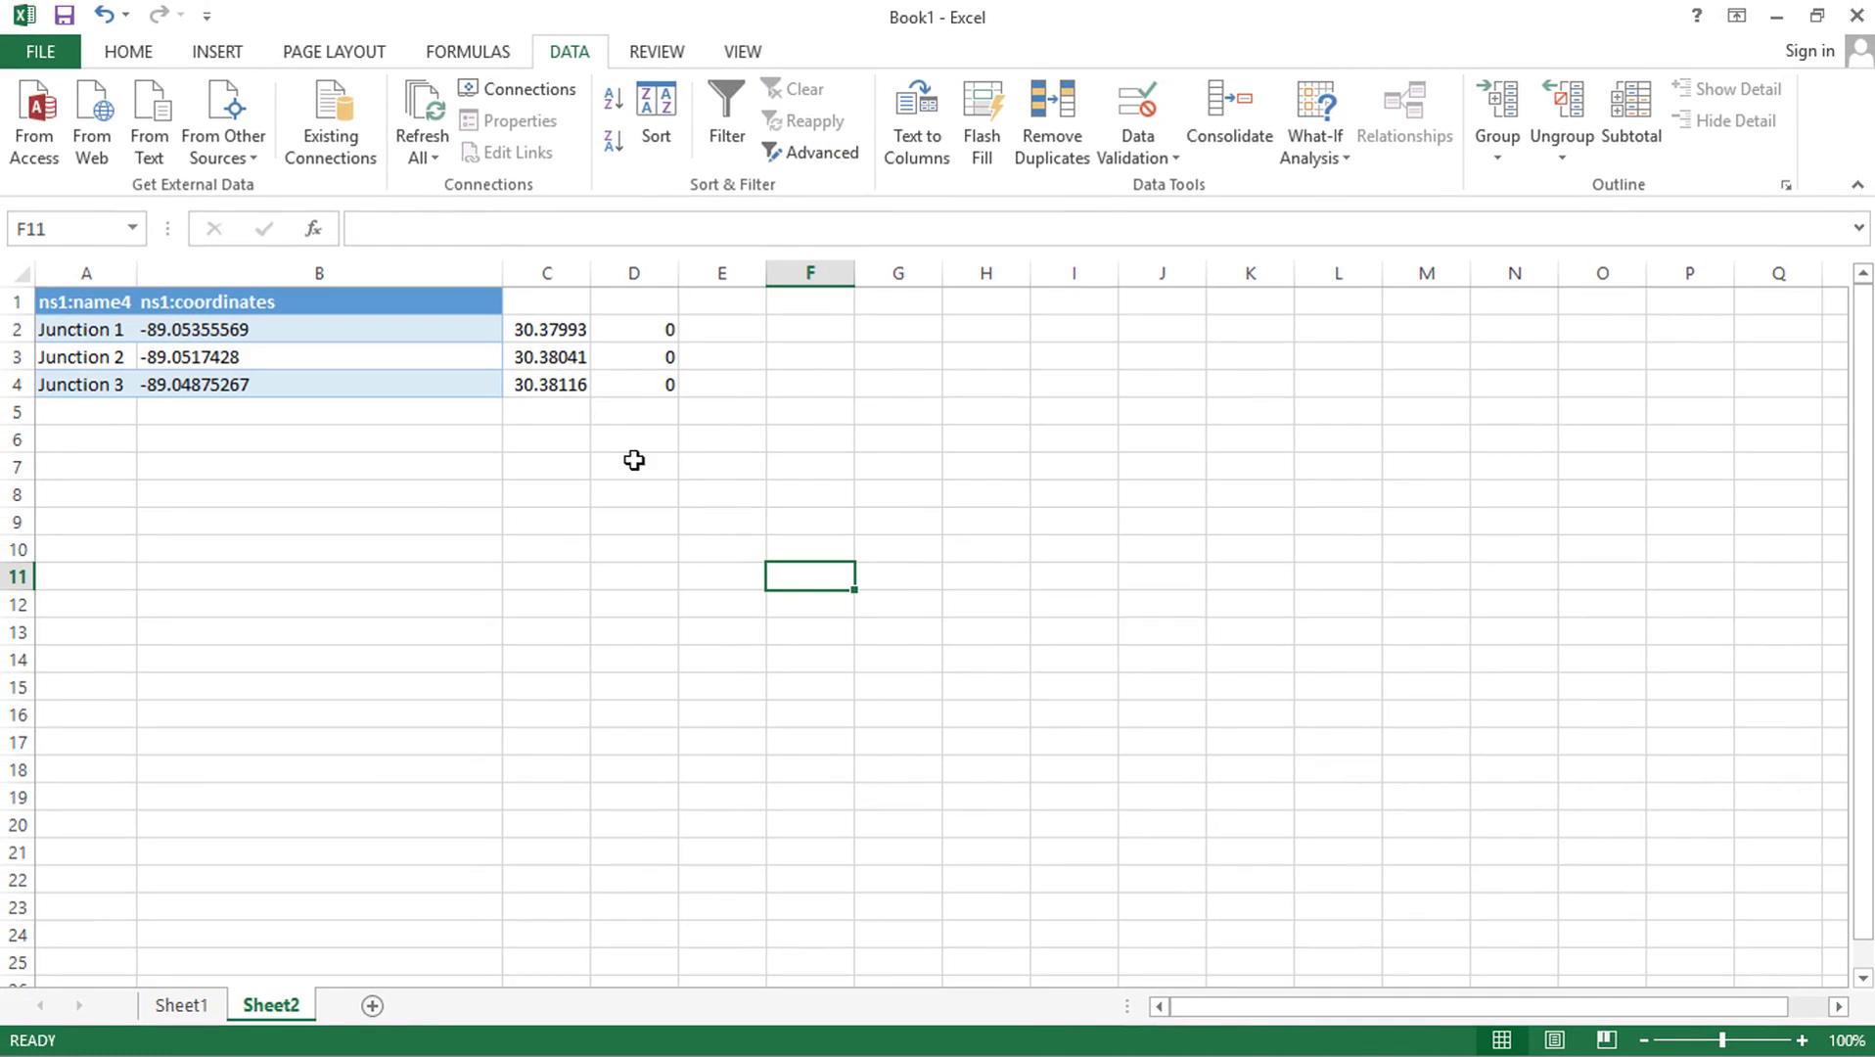
Delete the zero-altitude column D and copy column B's formatting onto column C
left_click(634, 273)
right_click(636, 273)
left_click(732, 499)
mouse_move(323, 302)
left_mouse_down()
mouse_move(339, 343)
mouse_move(323, 383)
left_mouse_up()
left_click(128, 51)
left_click(137, 152)
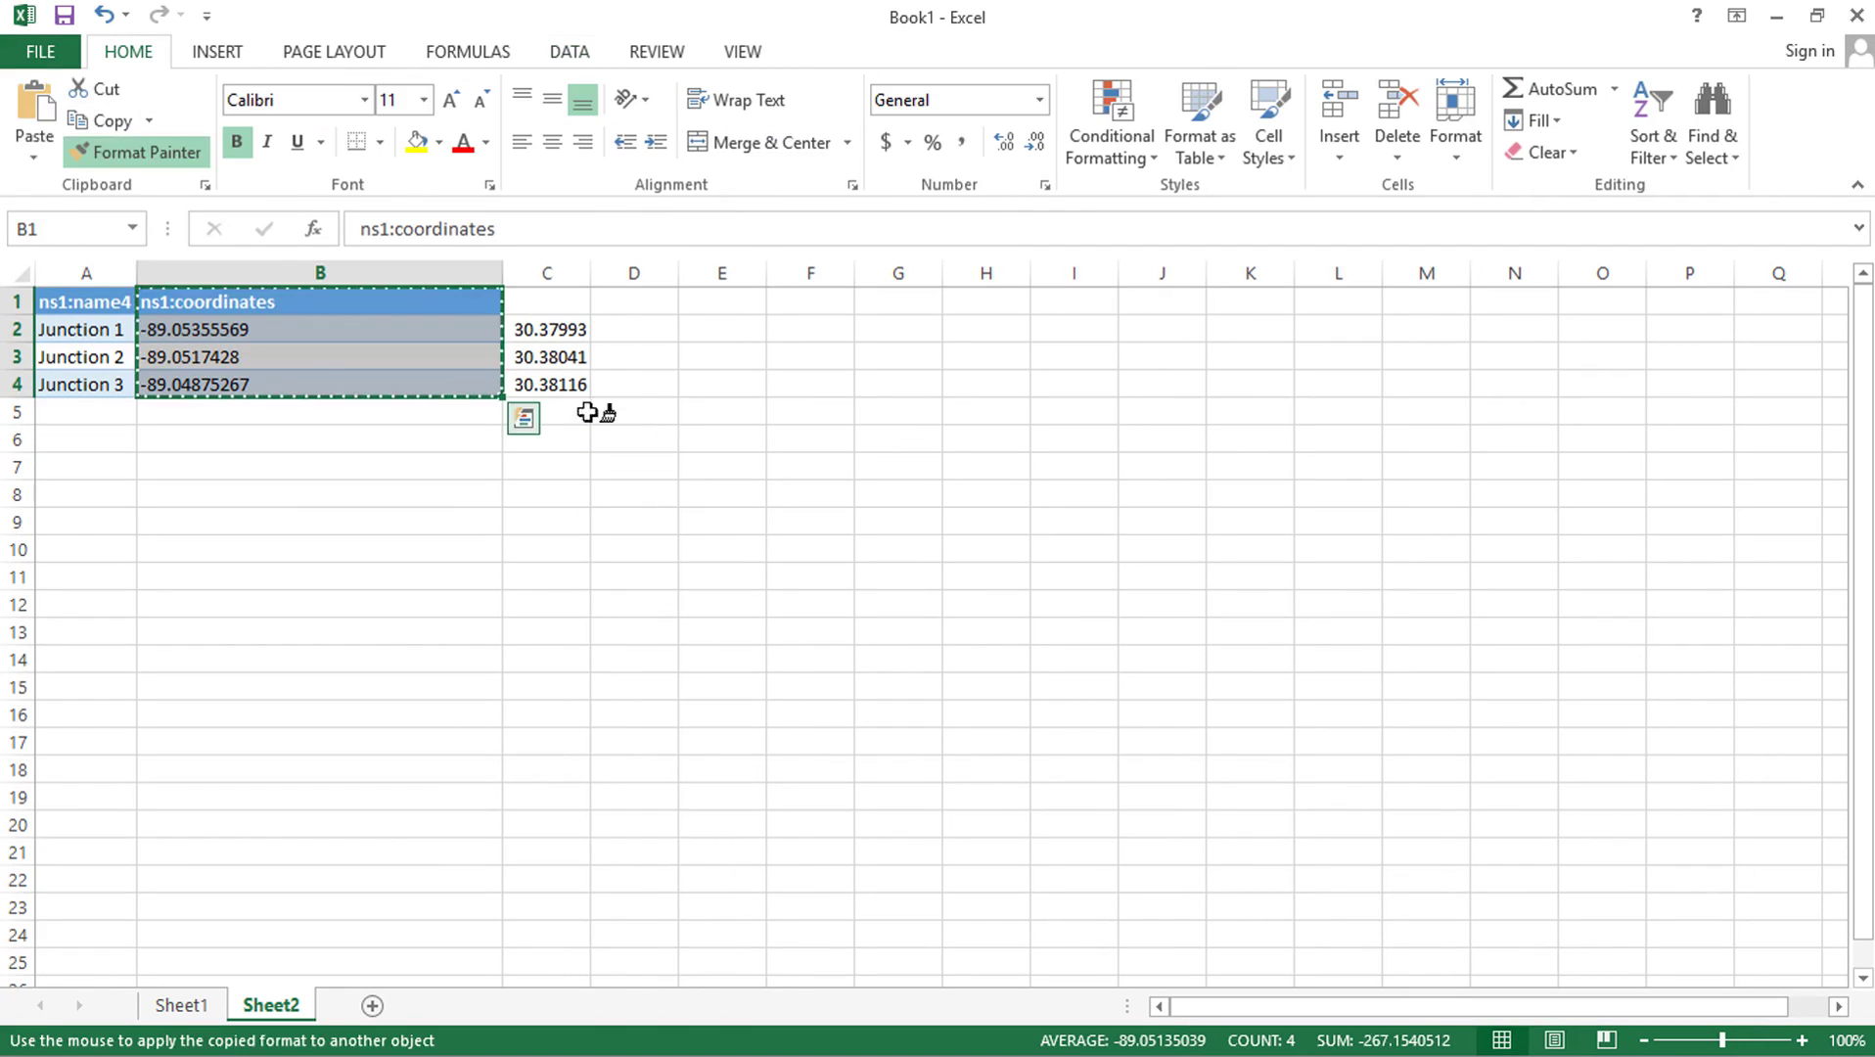
left_click_drag(548, 301, 558, 386)
Head the columns NAME, LONG and LAT, then select the whole table
left_click(382, 304)
type("LONG")
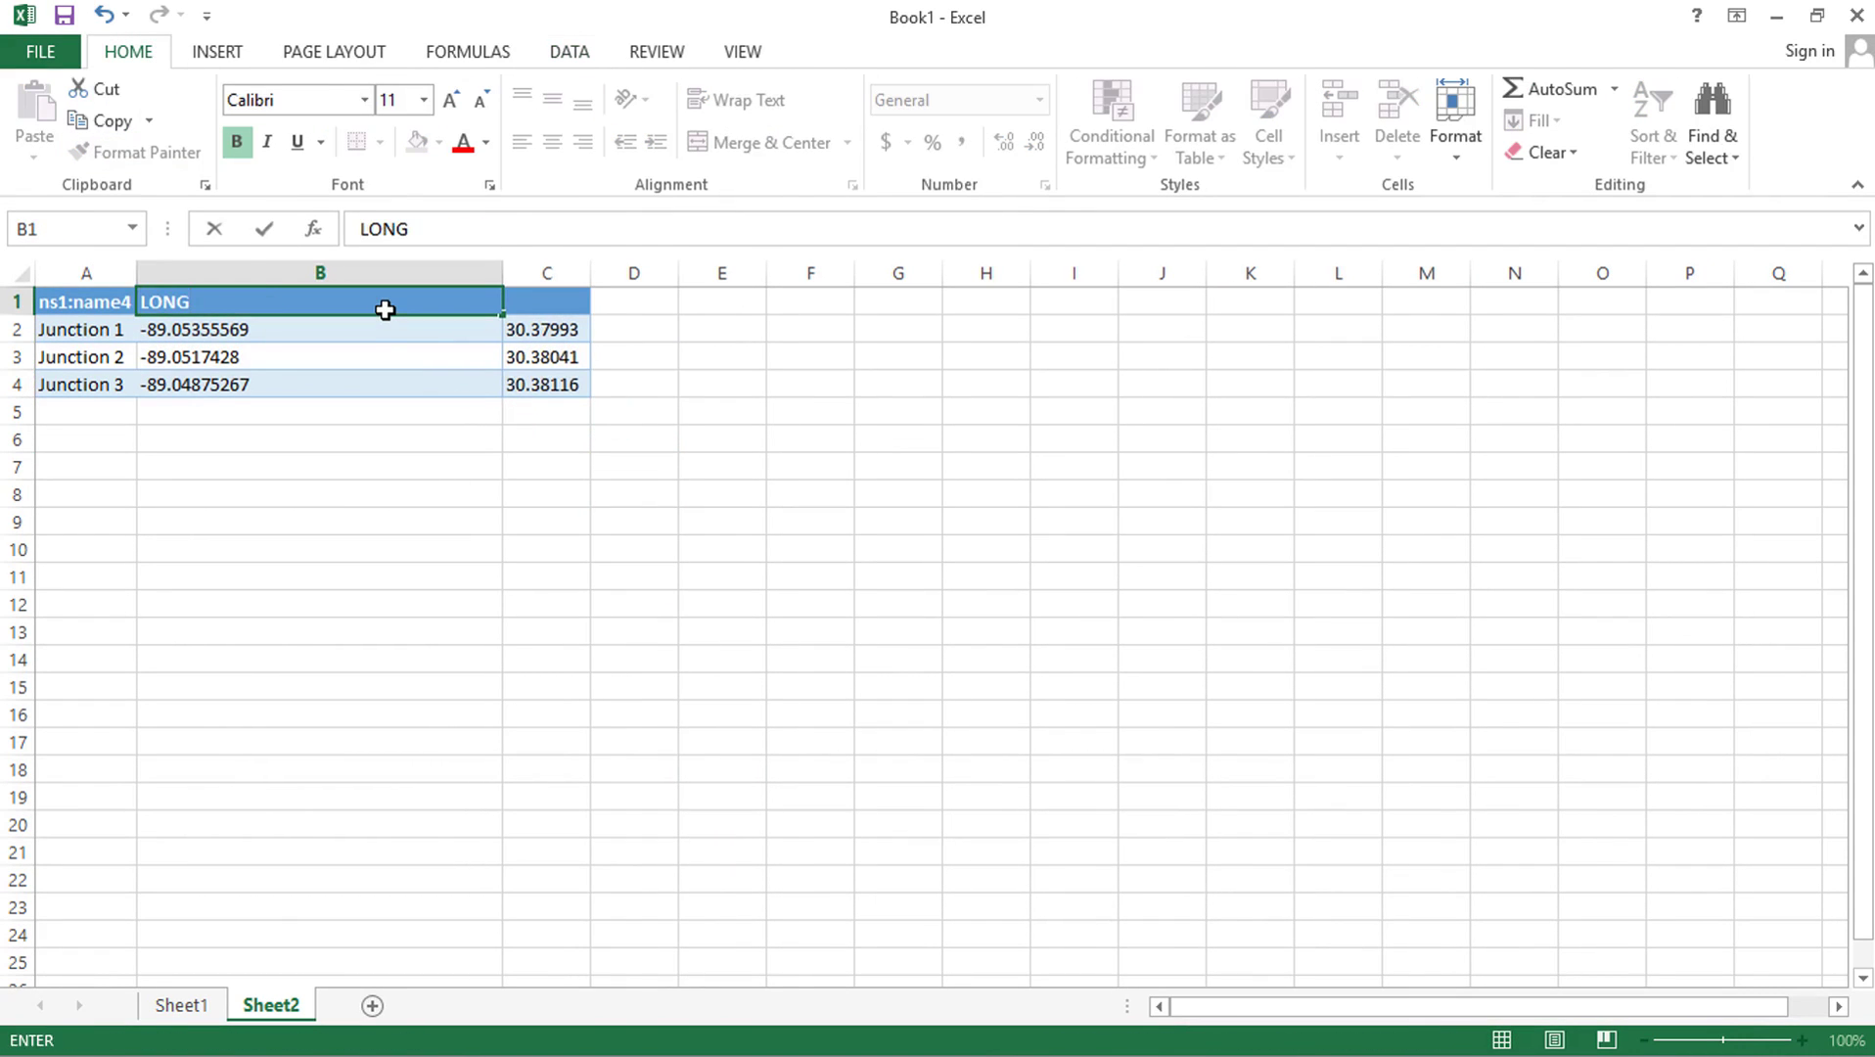
key("Tab")
type("LAT")
key("Return")
left_click(114, 296)
type("NAME")
key("Return")
left_click(115, 296)
key("ctrl+a")
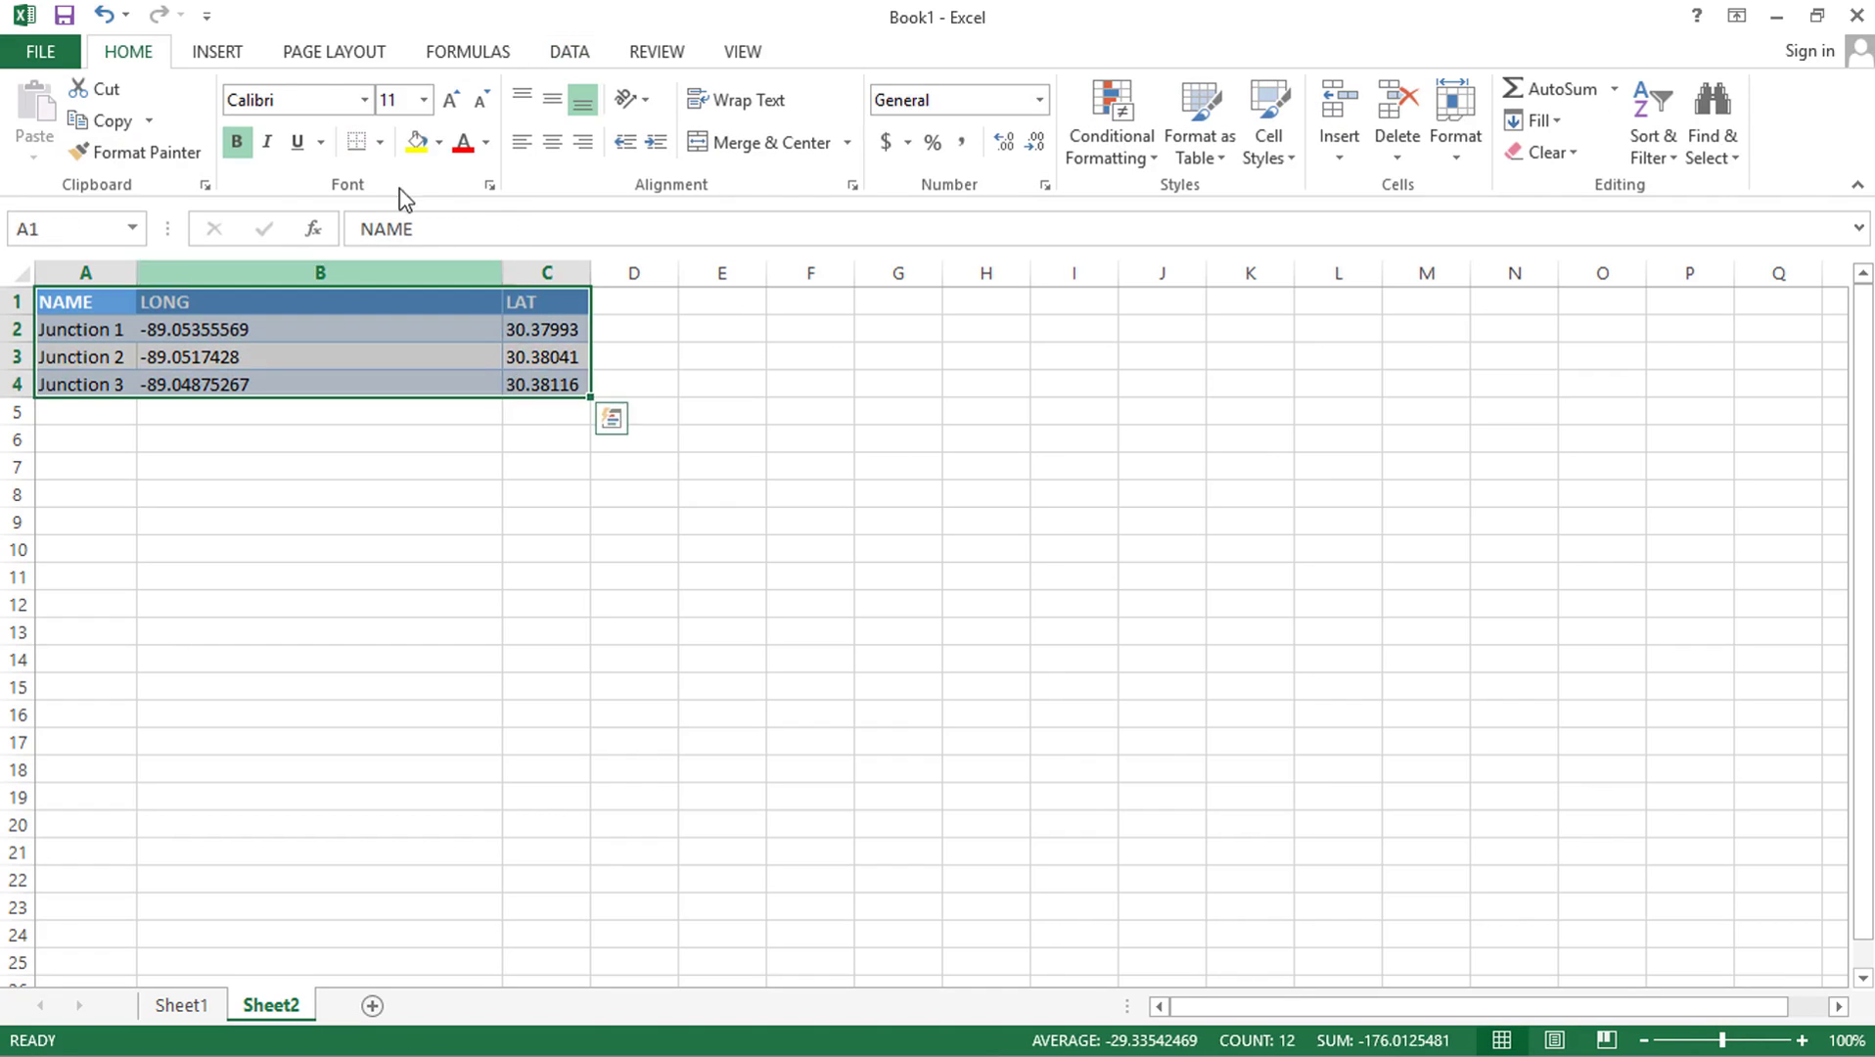
Autofit column B to its values and check the NAME, LONG, LAT table
double_click(502, 272)
left_click(487, 539)
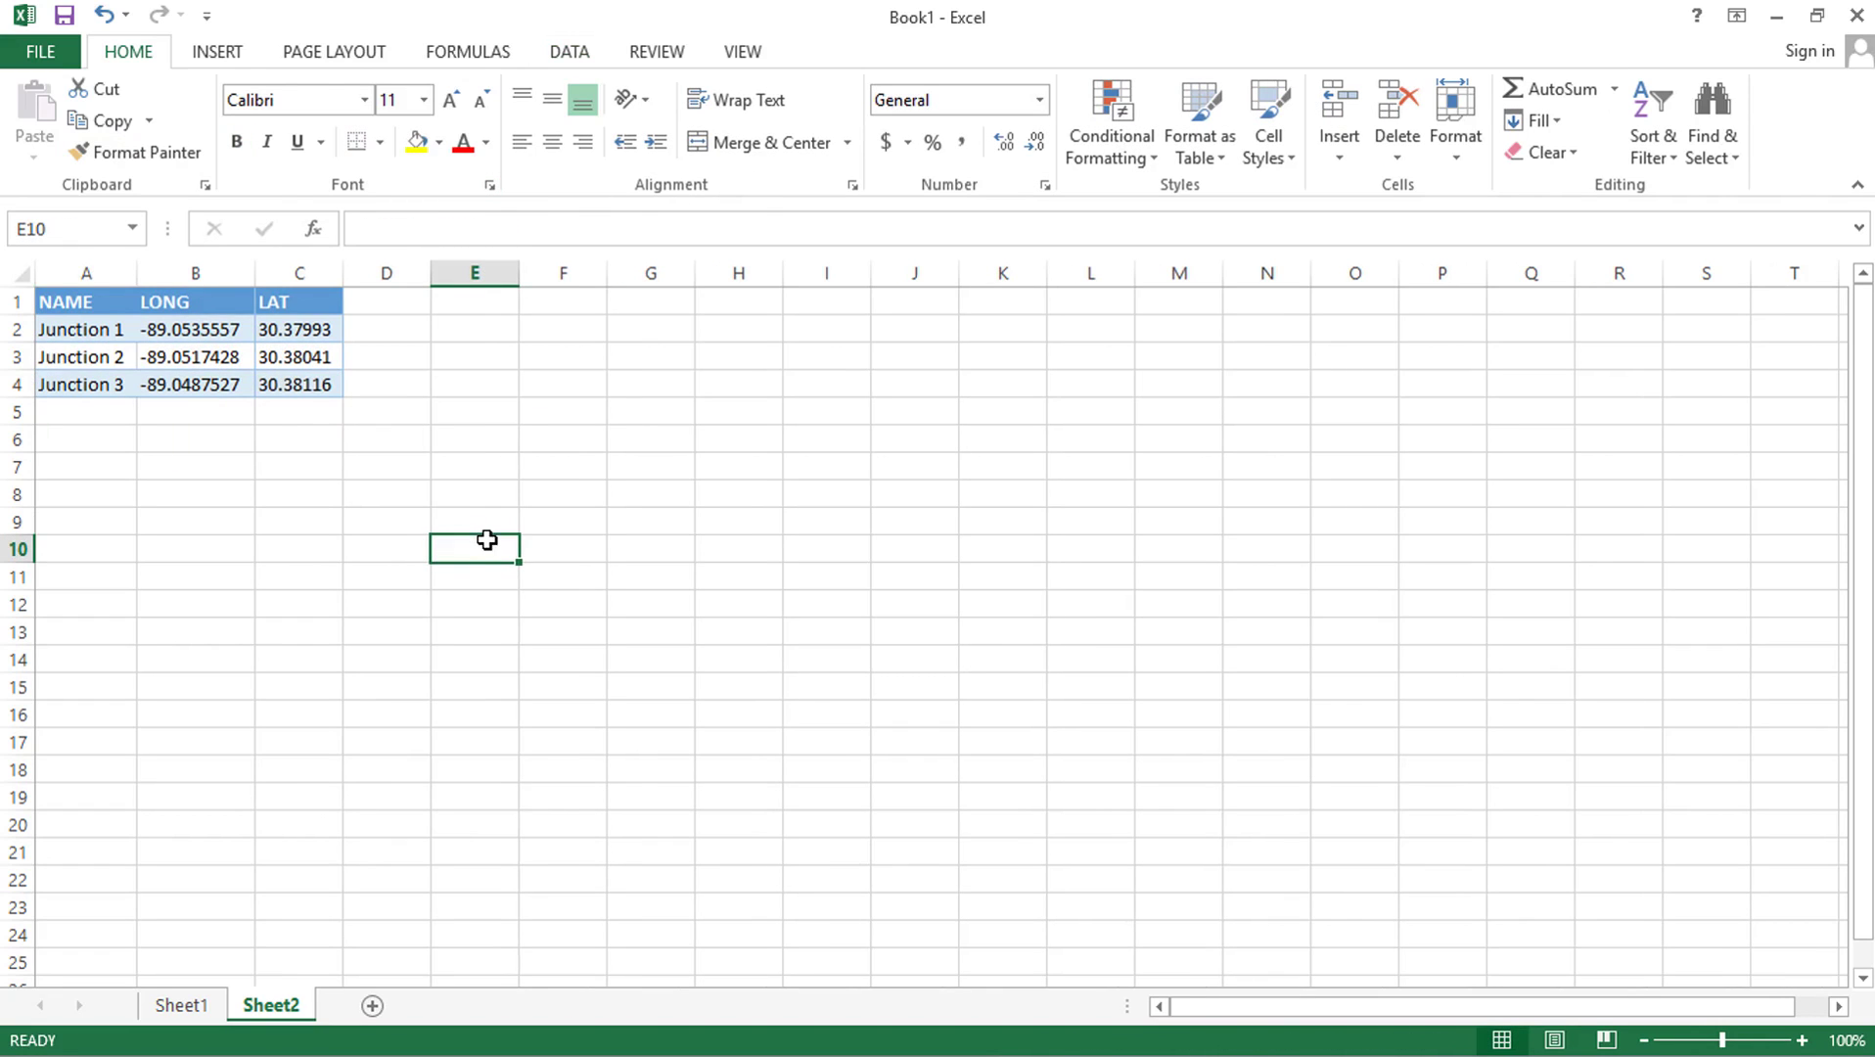
left_click_drag(98, 304, 313, 384)
left_click(377, 542)
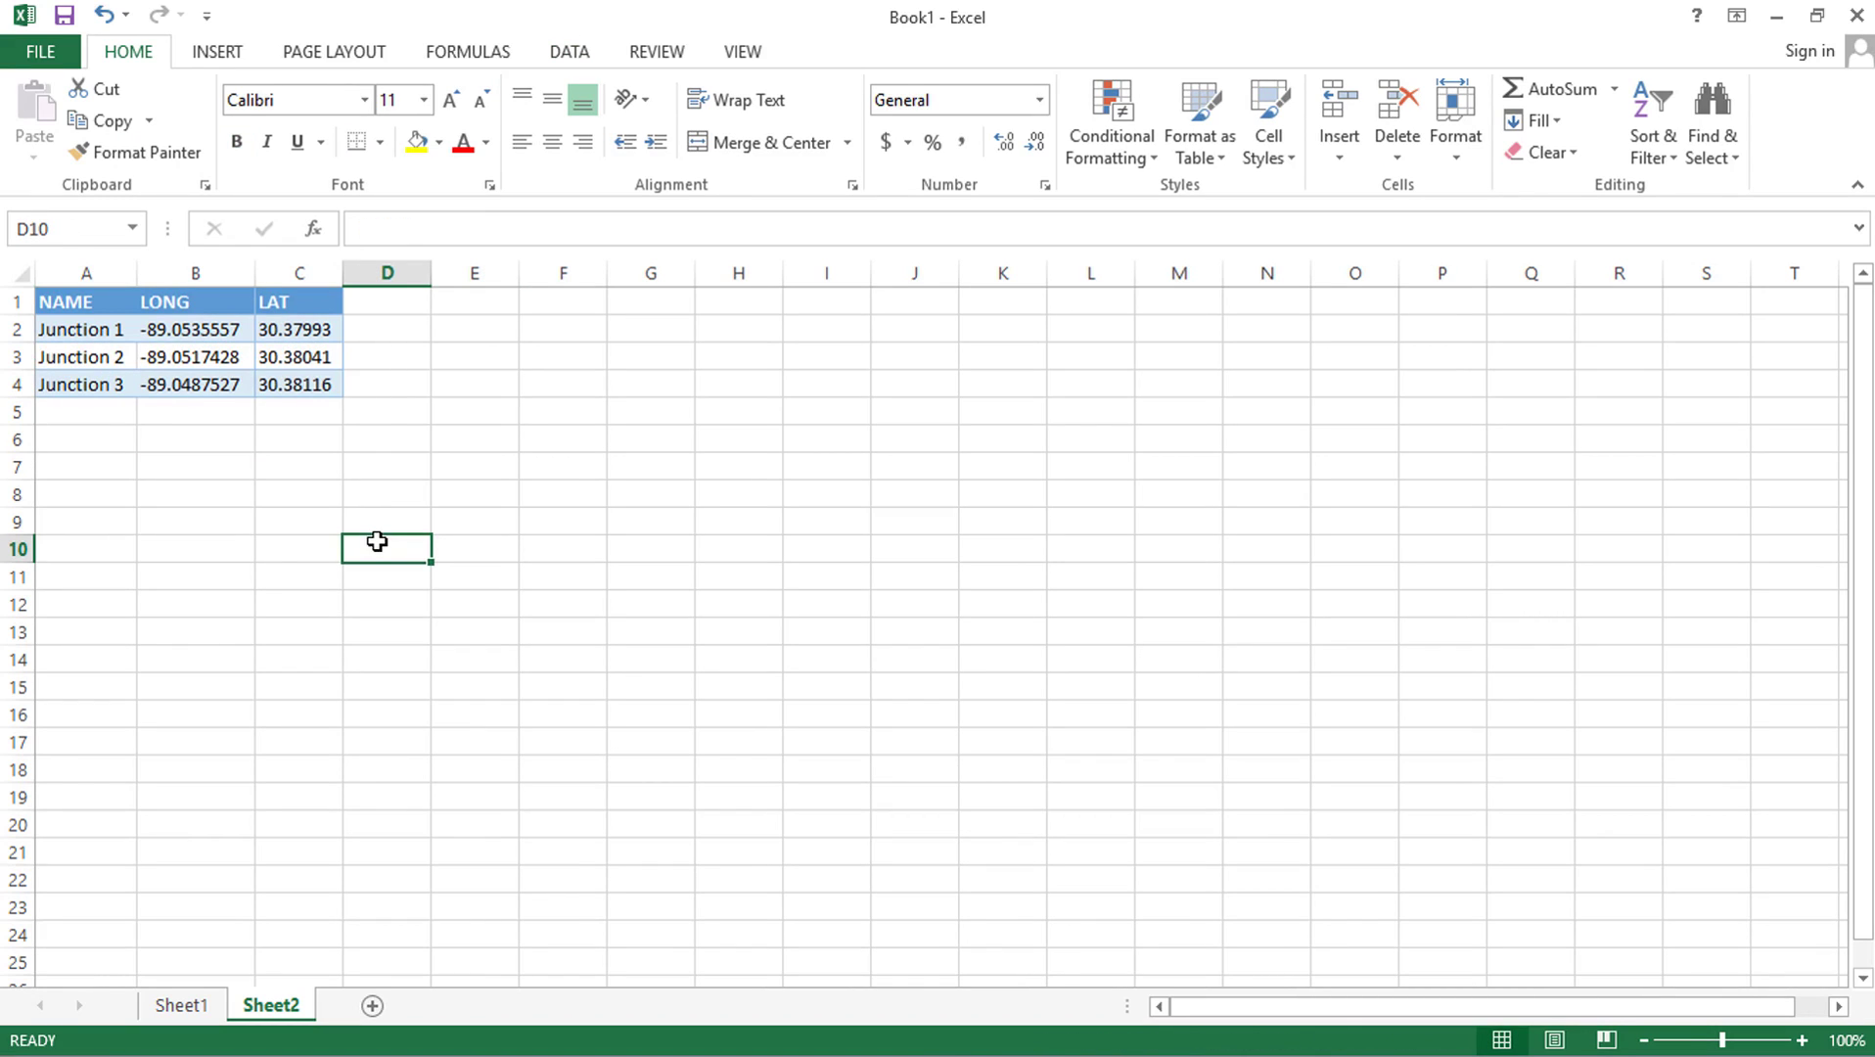
Cut the LAT column and insert it before LONG in column B
left_click(299, 272)
key("ctrl+x")
left_click(192, 268)
right_click(192, 268)
left_click(242, 468)
left_click_drag(176, 329, 284, 328)
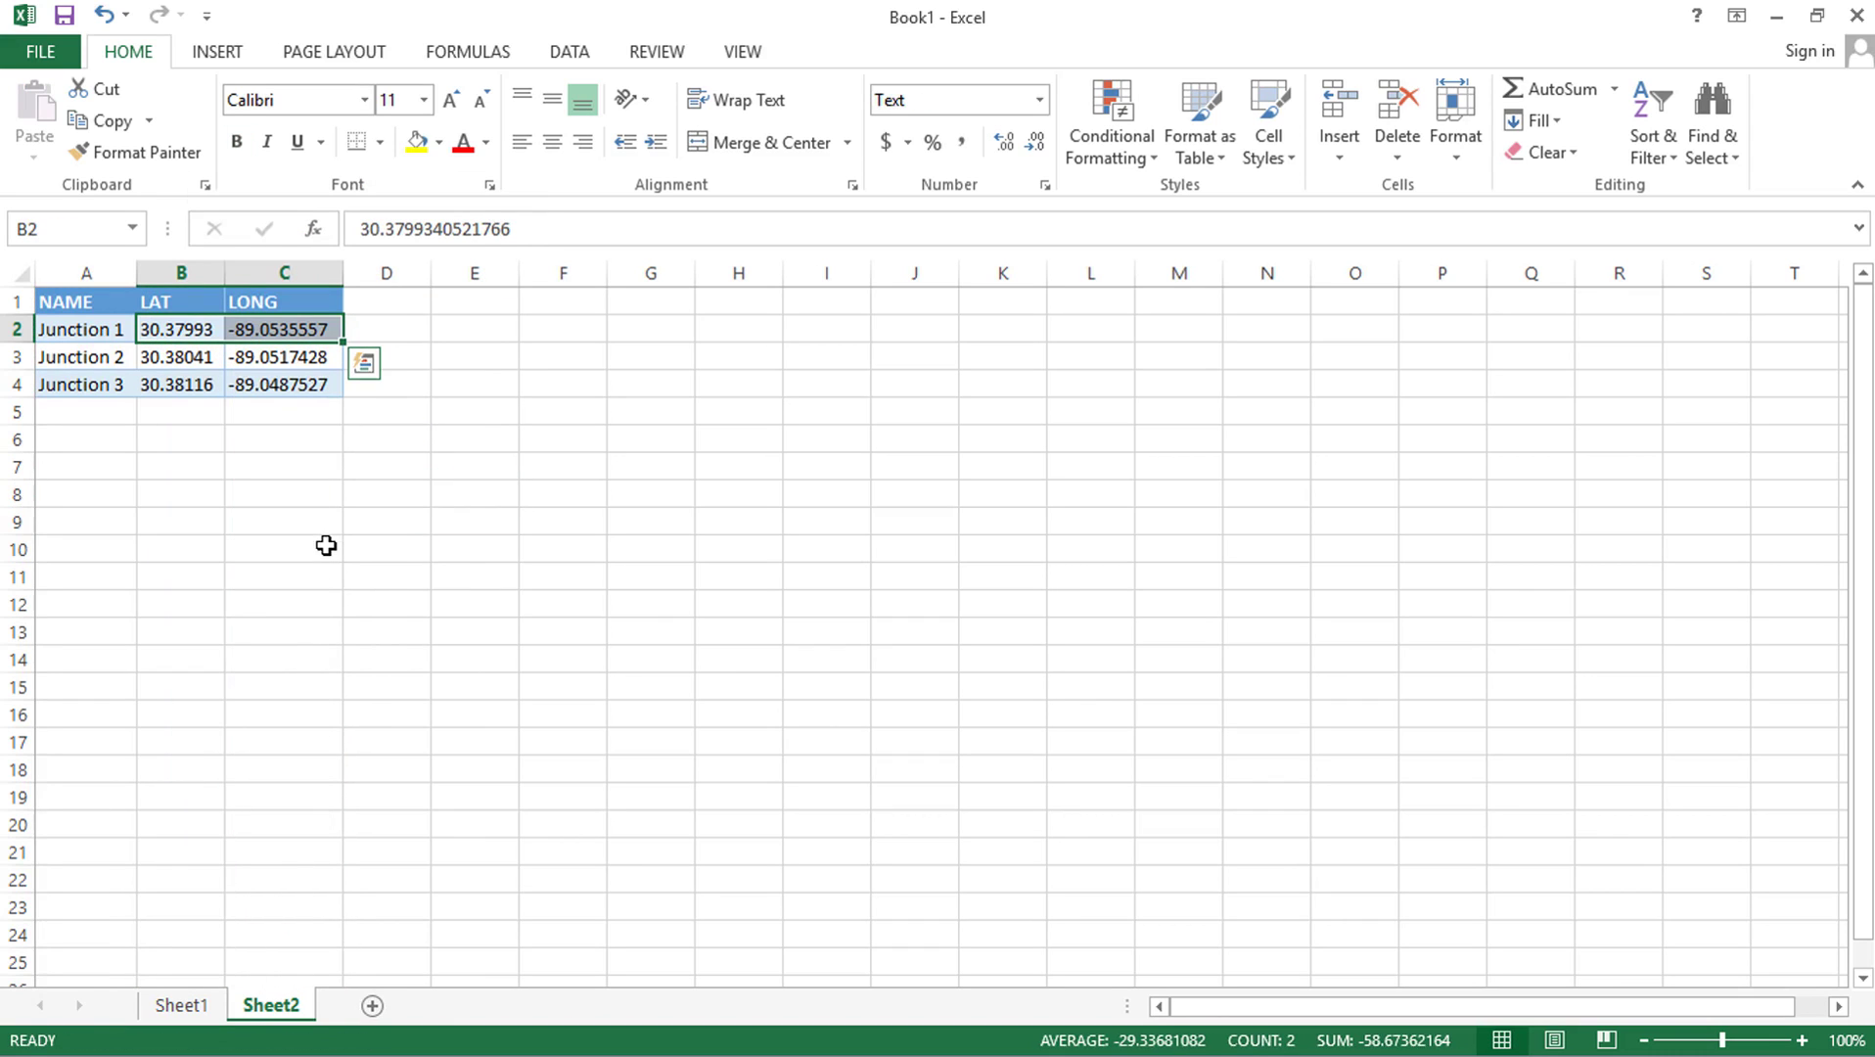